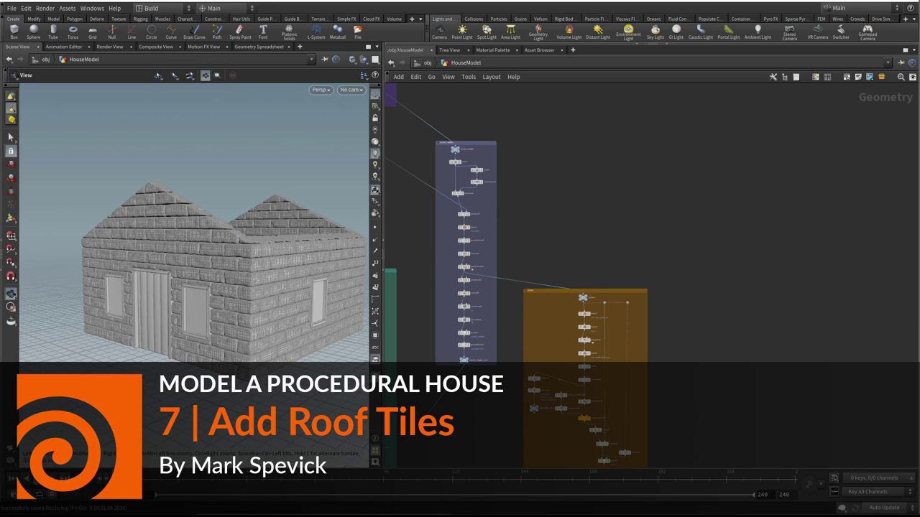
# - Add a Null node in the empty network area beside the doors and windows template box
pyautogui.scroll(-1, 664, 224)
pyautogui.moveTo(698, 220); pyautogui.dragTo(848, 261, button='middle')
pyautogui.moveTo(551, 253); pyautogui.dragTo(739, 318, button='middle')
pyautogui.scroll(2, 481, 202)
pyautogui.moveTo(595, 176); pyautogui.dragTo(540, 293, button='middle')
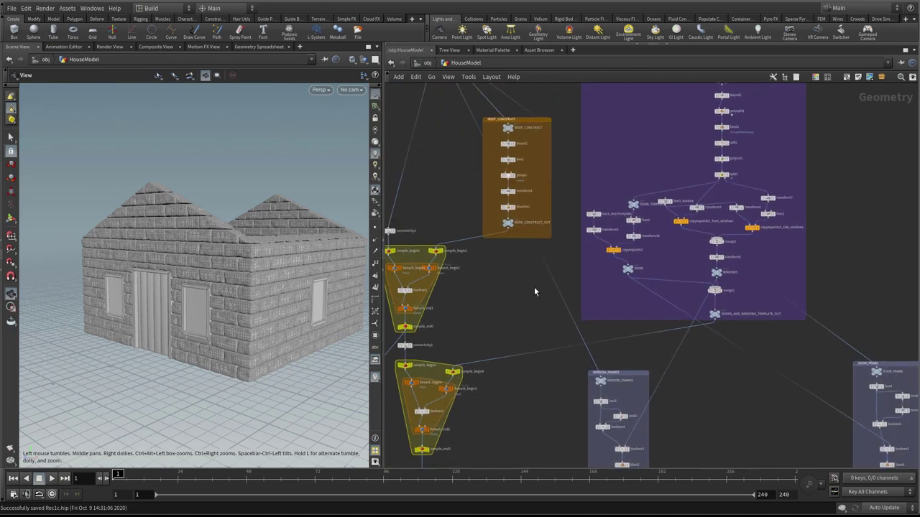
pyautogui.scroll(-2, 533, 230)
pyautogui.scroll(3, 533, 230)
pyautogui.scroll(-2, 750, 234)
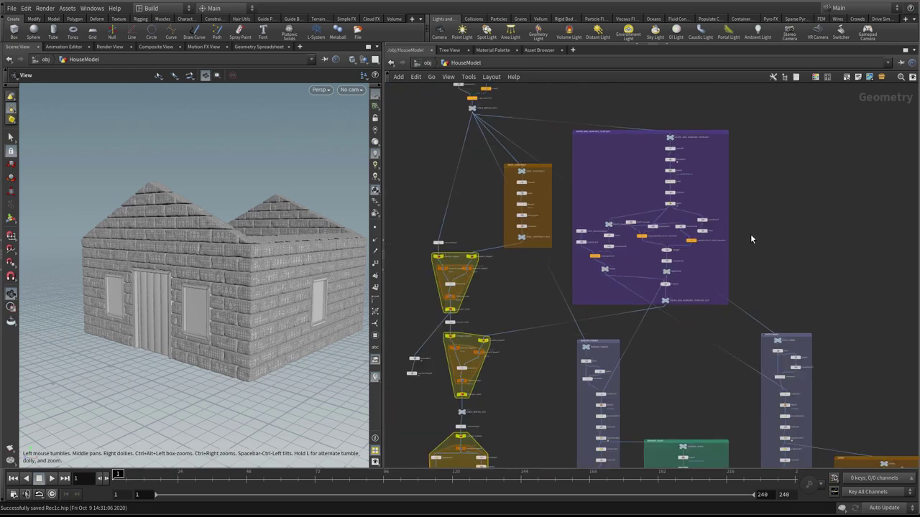
pyautogui.moveTo(787, 240); pyautogui.dragTo(772, 238, button='middle')
pyautogui.press('Tab')
pyautogui.write('nul')
pyautogui.click(850, 90)
pyautogui.click(856, 255)
# - Wire the output of ROOF_CONSTRUCT_OUT into the new Null node and reposition the Null slightly
pyautogui.scroll(3, 516, 263)
pyautogui.click(475, 234)
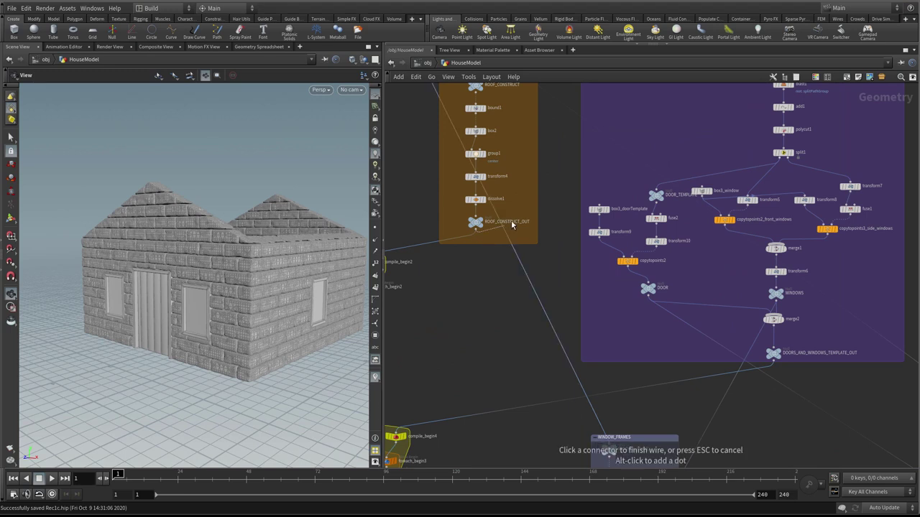
pyautogui.scroll(-3, 509, 291)
pyautogui.moveTo(799, 281); pyautogui.dragTo(678, 278, button='middle')
pyautogui.scroll(3, 678, 277)
pyautogui.click(651, 250)
pyautogui.moveTo(653, 253); pyautogui.dragTo(667, 268)
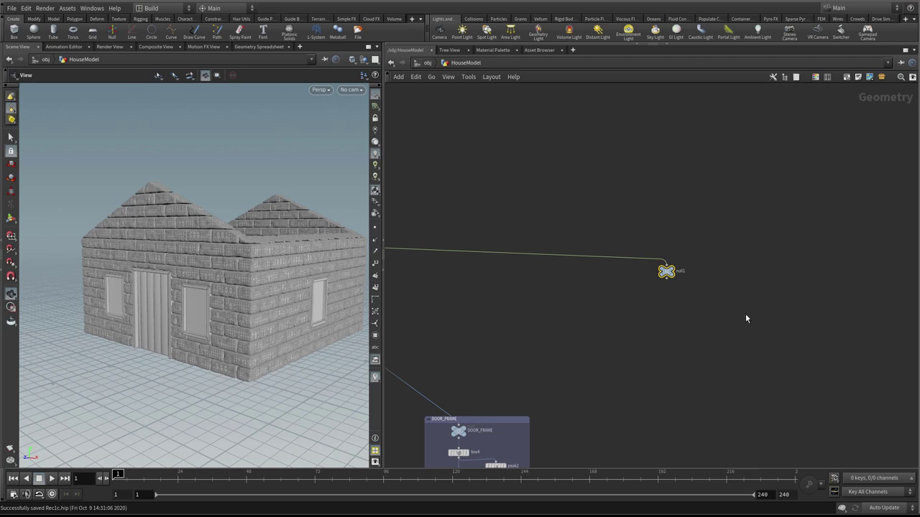
# - Rename the new Null node as ROOF_TILES
pyautogui.moveTo(745, 314); pyautogui.dragTo(724, 310, button='middle')
pyautogui.scroll(3, 724, 310)
pyautogui.click(631, 250)
pyautogui.write('ROOF_TILES')
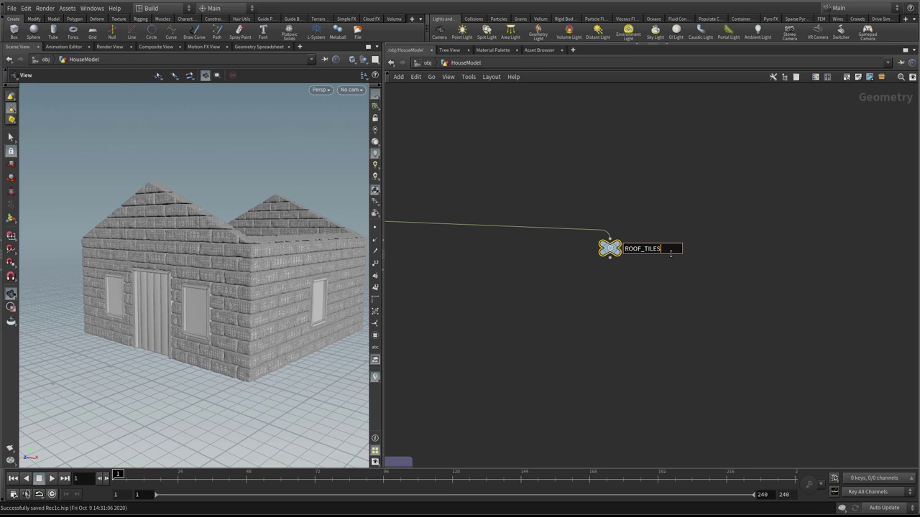
pyautogui.press('Return')
# - Display the ROOF_TILES node's geometry and show primitive numbers in the viewport
pyautogui.click(617, 244)
pyautogui.moveTo(607, 253); pyautogui.dragTo(601, 249)
pyautogui.moveTo(219, 268); pyautogui.dragTo(191, 259)
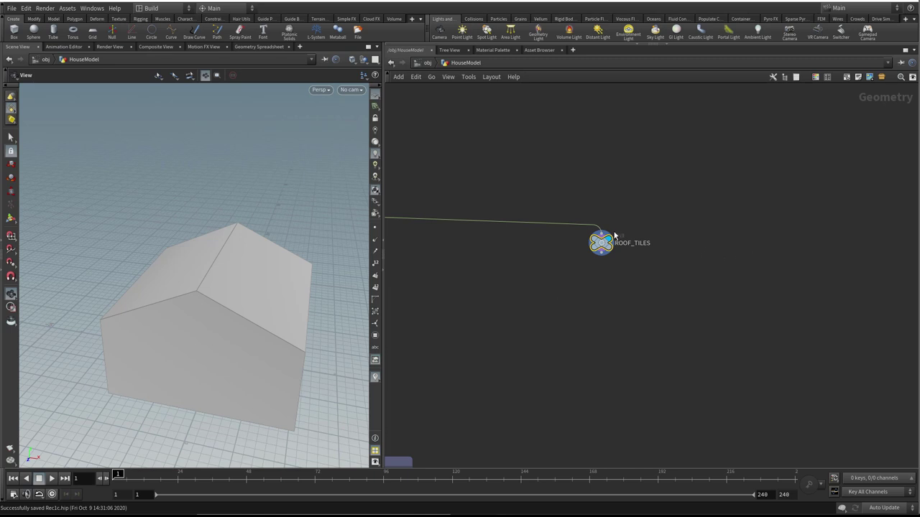
pyautogui.moveTo(605, 248); pyautogui.dragTo(606, 241)
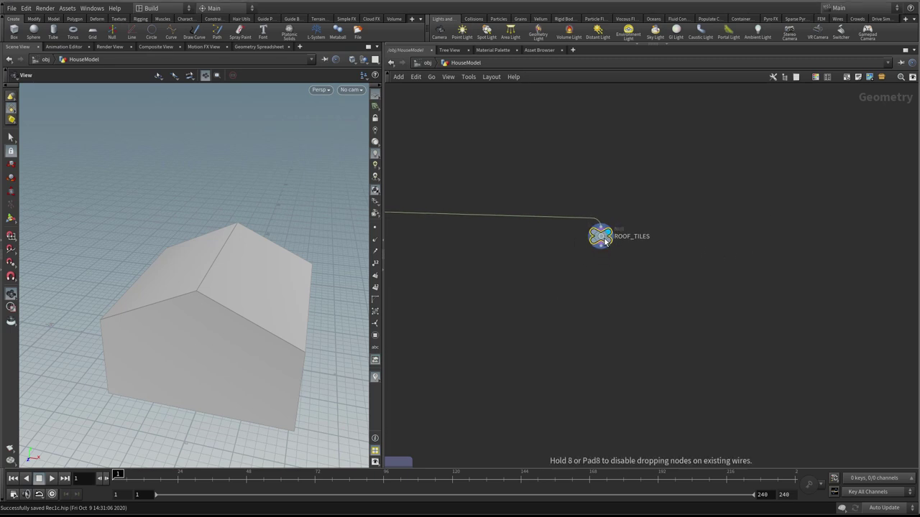
pyautogui.moveTo(568, 249); pyautogui.dragTo(573, 261, button='right')
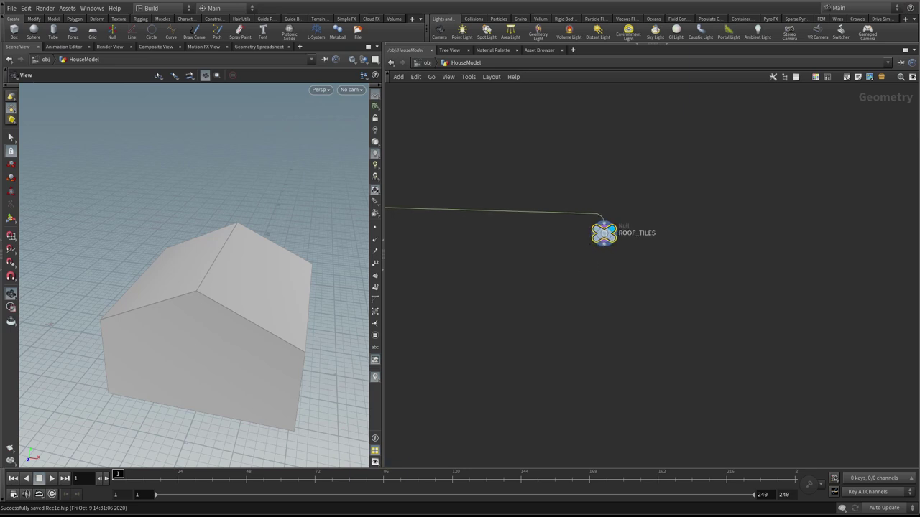
pyautogui.scroll(1, 615, 263)
pyautogui.moveTo(194, 288); pyautogui.dragTo(220, 260)
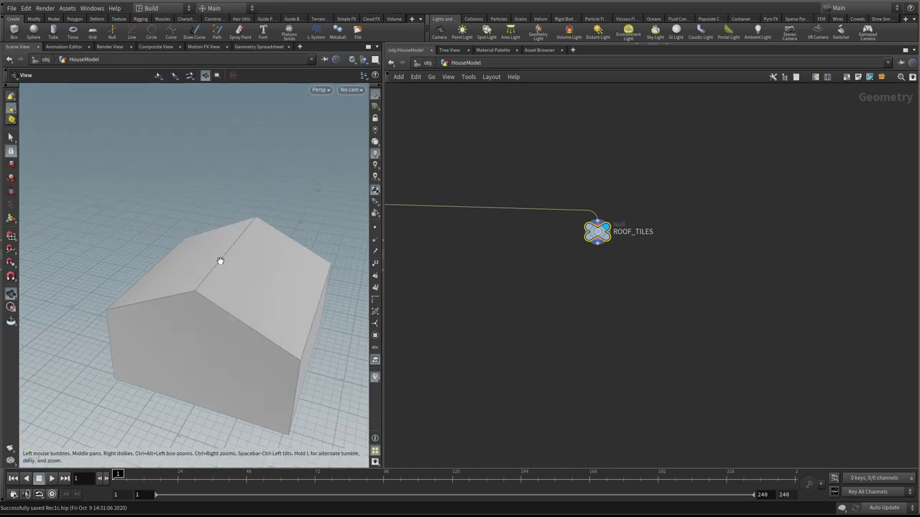
pyautogui.click(375, 287)
pyautogui.moveTo(294, 297); pyautogui.dragTo(263, 293)
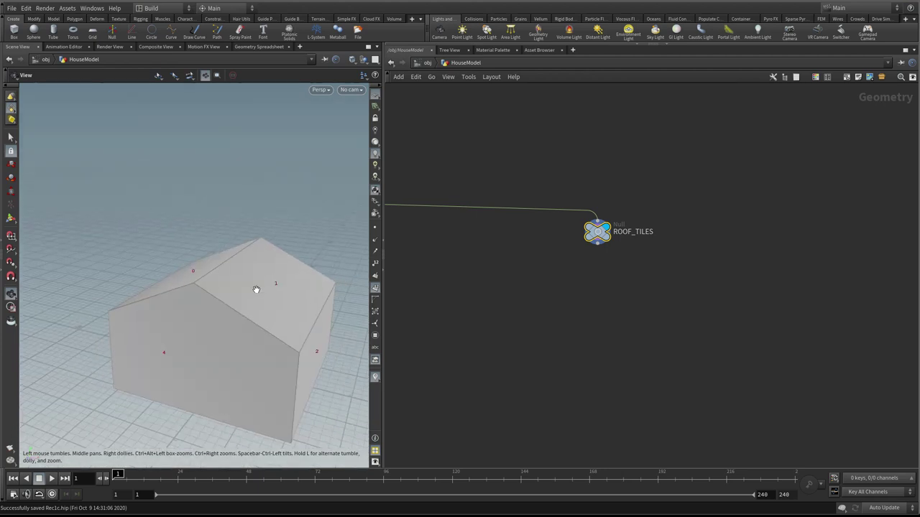
# - Add a Blast node below ROOF_TILES, wire it to that Null and display its output
pyautogui.moveTo(561, 267); pyautogui.dragTo(554, 270, button='middle')
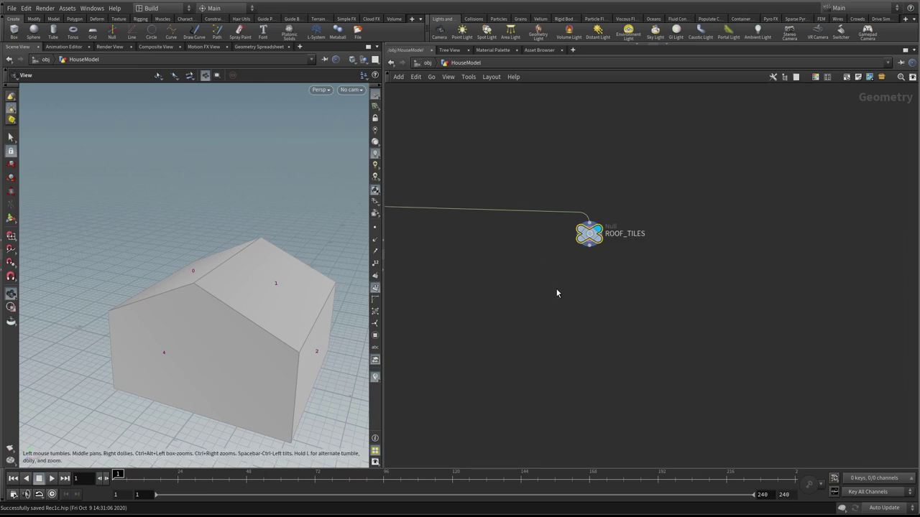
pyautogui.press('Tab')
pyautogui.write('las')
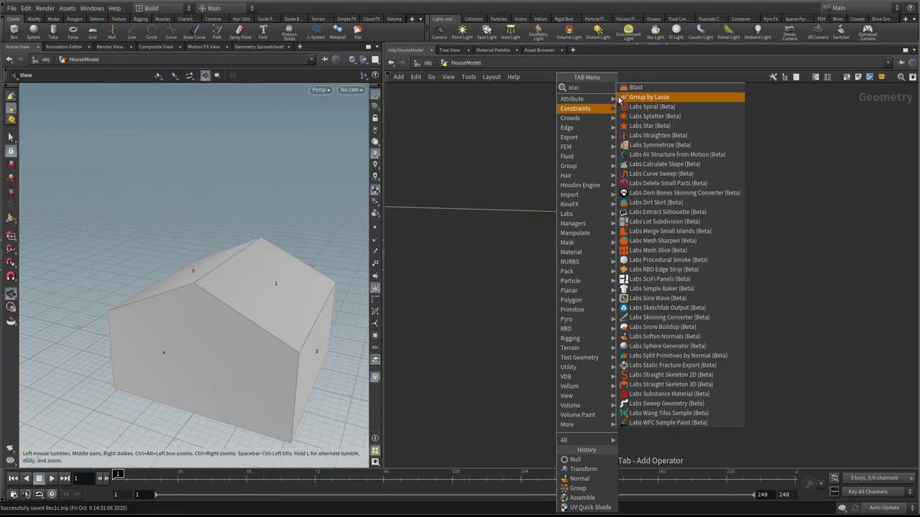
pyautogui.click(626, 88)
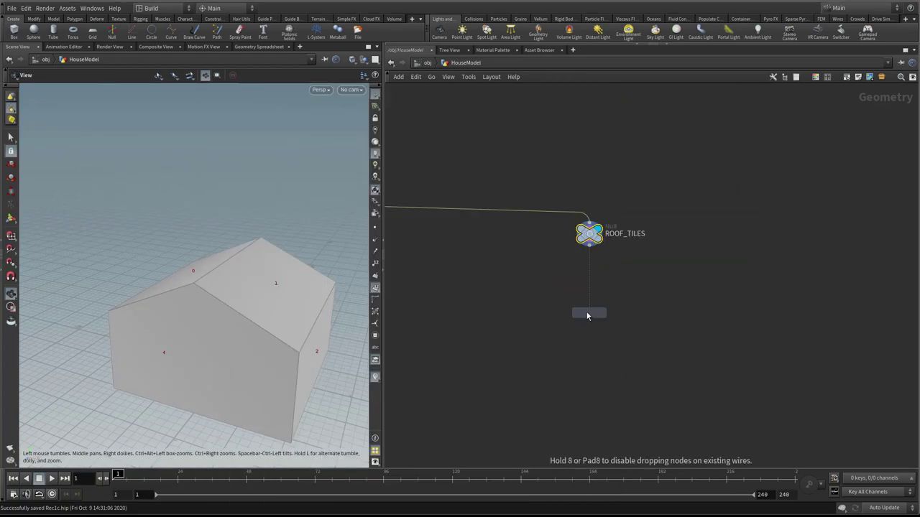
pyautogui.click(589, 314)
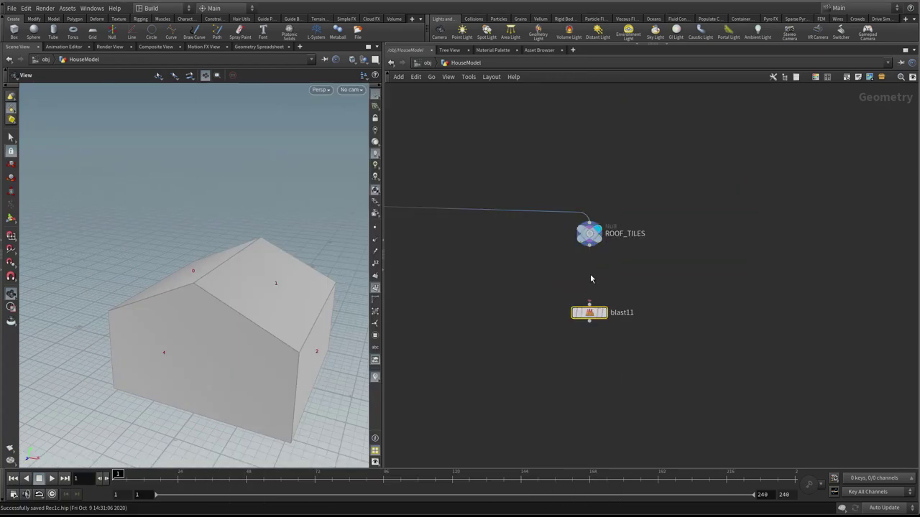
pyautogui.click(589, 247)
pyautogui.click(589, 306)
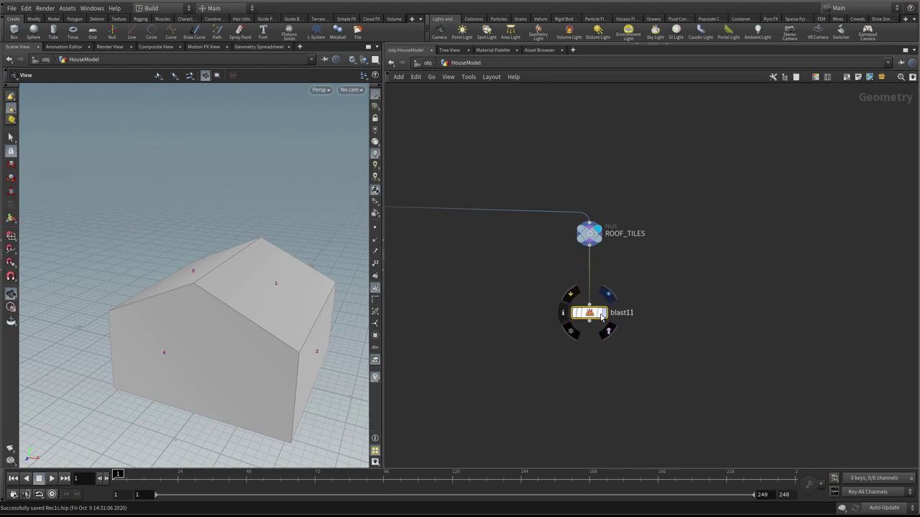
pyautogui.click(608, 294)
# - Set the Blast node's group to the two sloped roof faces (0-1) and enable Delete Non Selected
pyautogui.press('p')
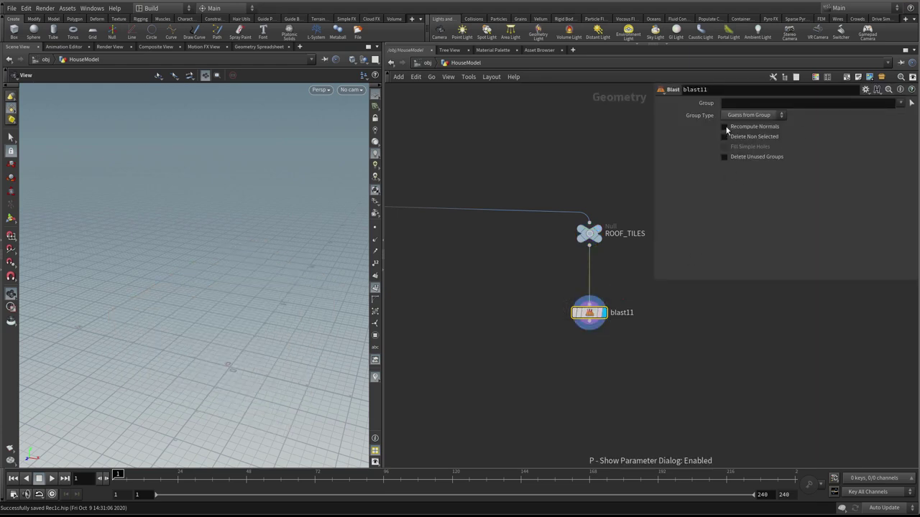
pyautogui.click(911, 103)
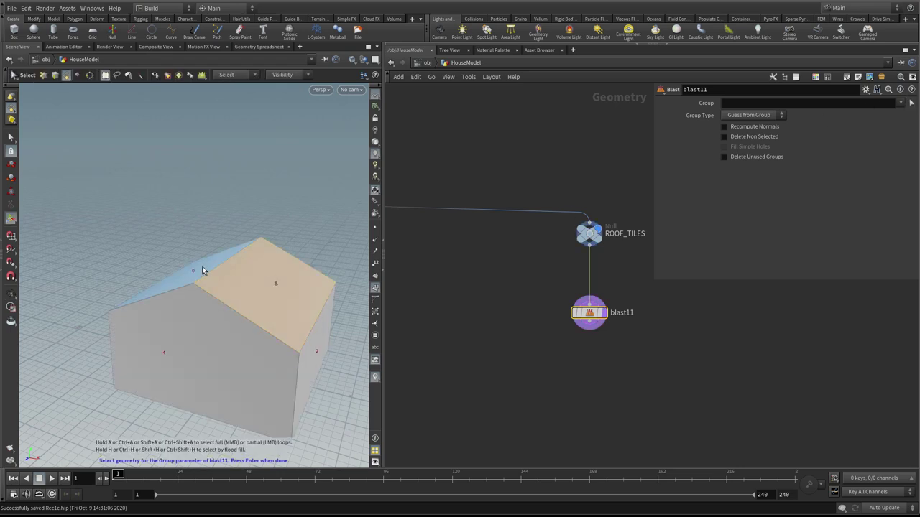
pyautogui.click(206, 266)
pyautogui.keyDown('shift'); pyautogui.click(256, 281); pyautogui.keyUp('shift')
pyautogui.press('Return')
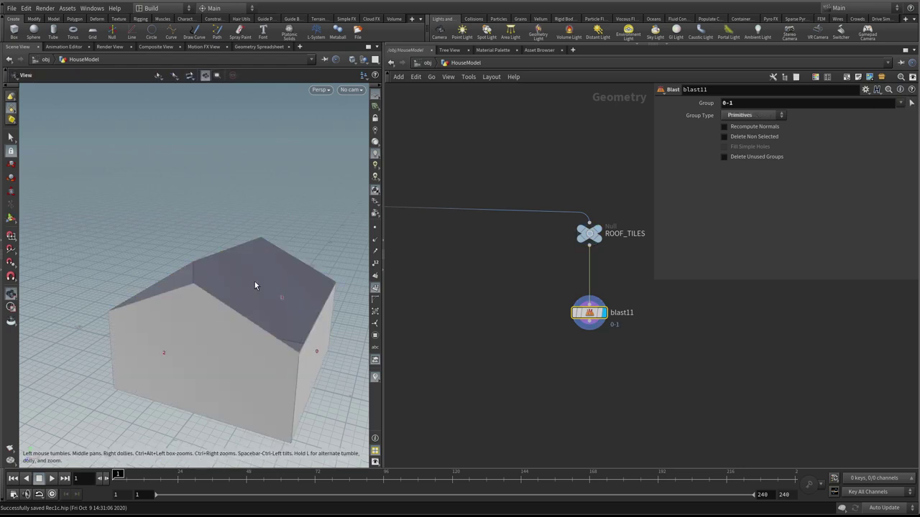
pyautogui.click(754, 137)
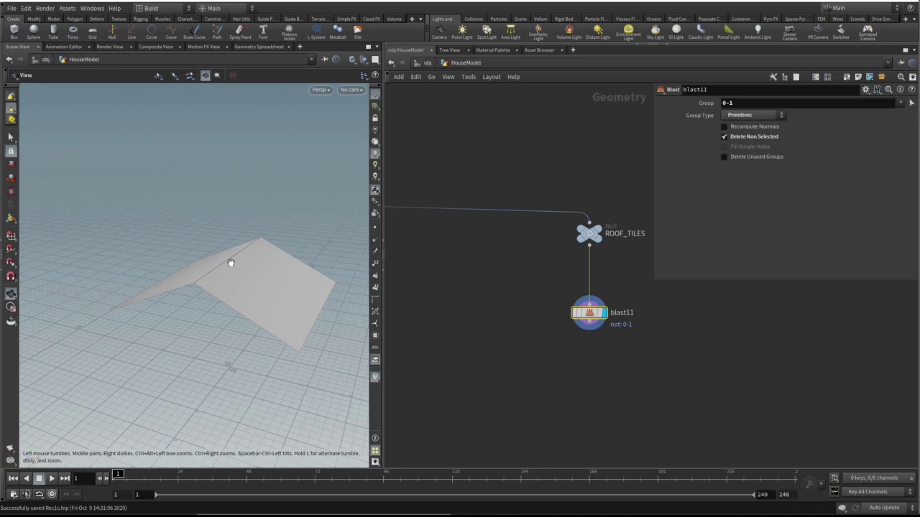
# - Show point numbers in the viewport and add a Facet node after the Blast node
pyautogui.click(375, 263)
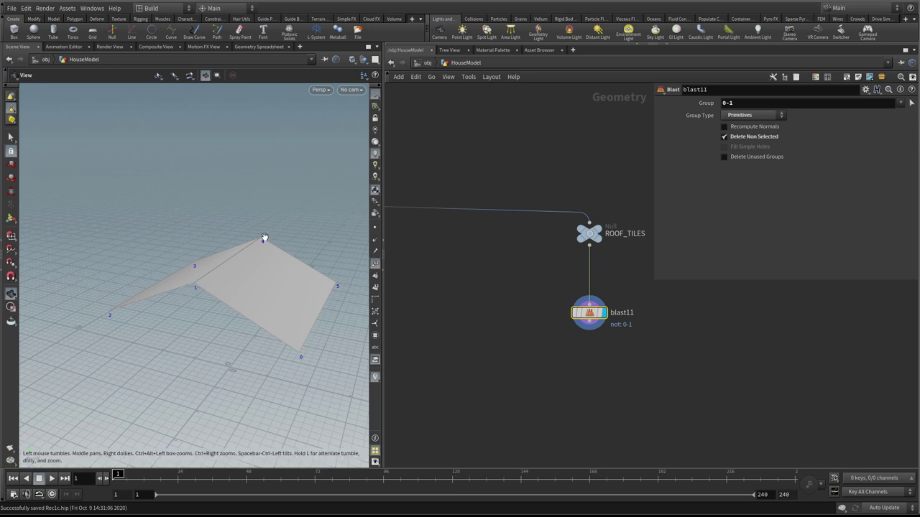
pyautogui.moveTo(552, 339); pyautogui.dragTo(537, 336, button='middle')
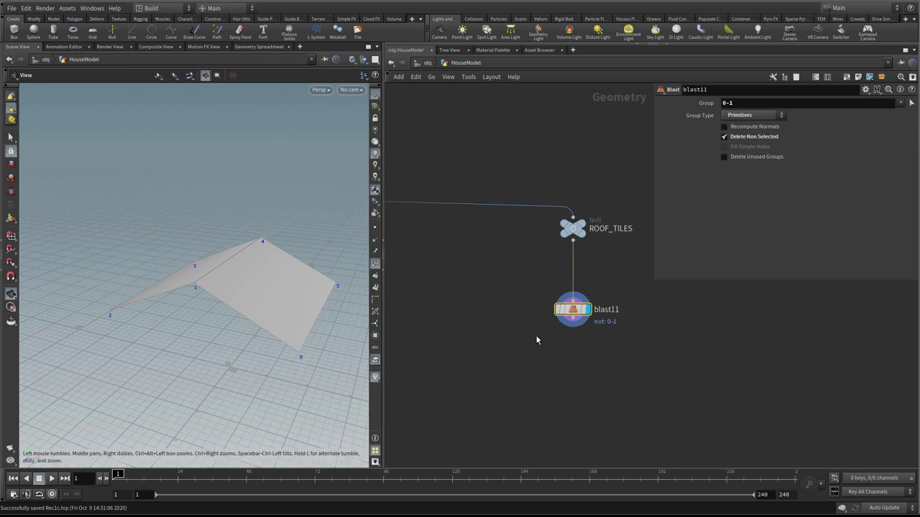
pyautogui.press('Tab')
pyautogui.write('fac')
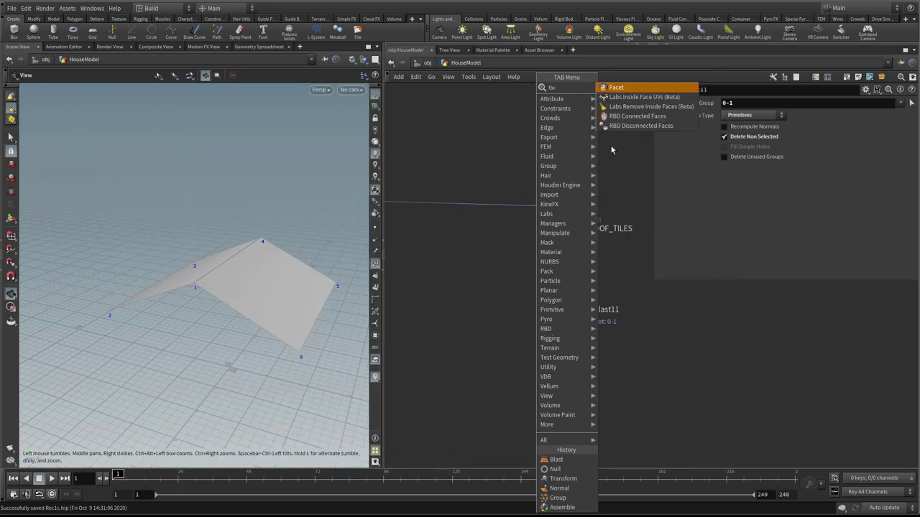
pyautogui.click(622, 89)
pyautogui.click(596, 360)
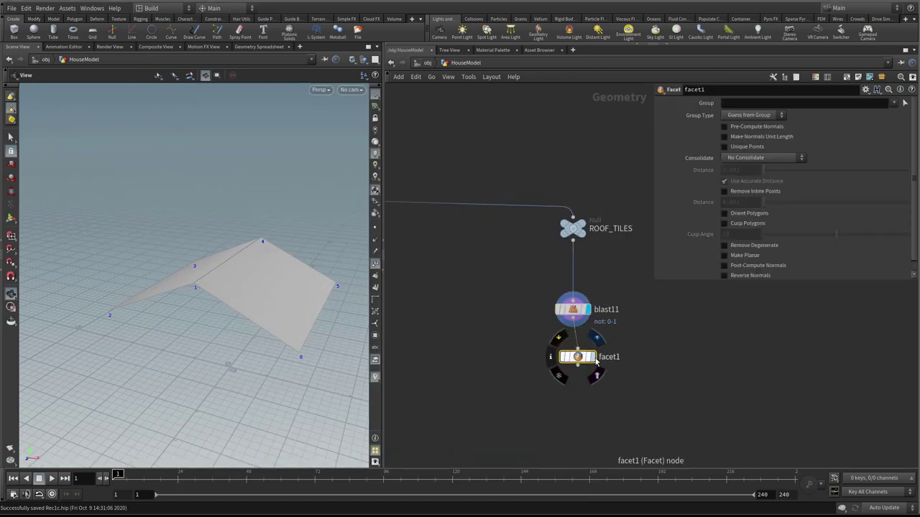
# - Enable Unique Points on the Facet node and display its result to examine the points along the roof ridge
pyautogui.click(736, 148)
pyautogui.moveTo(238, 275); pyautogui.dragTo(186, 269)
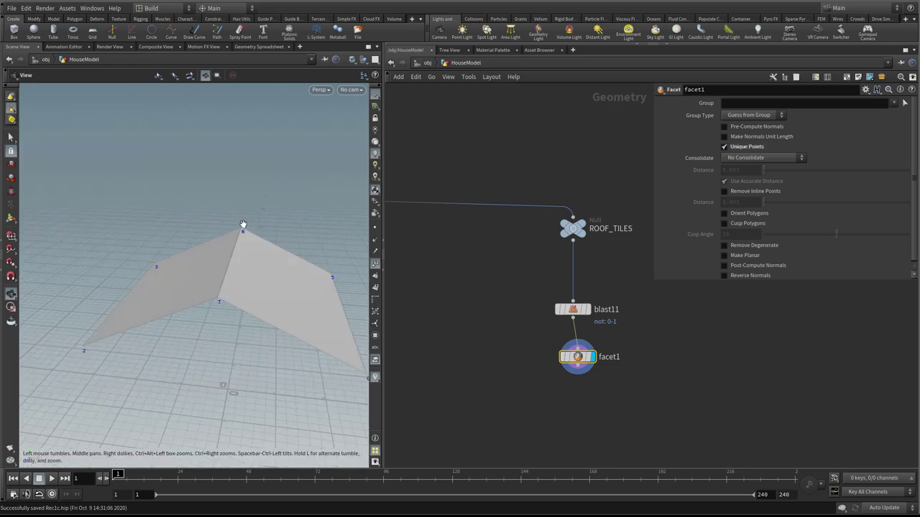
pyautogui.moveTo(279, 294); pyautogui.dragTo(234, 293)
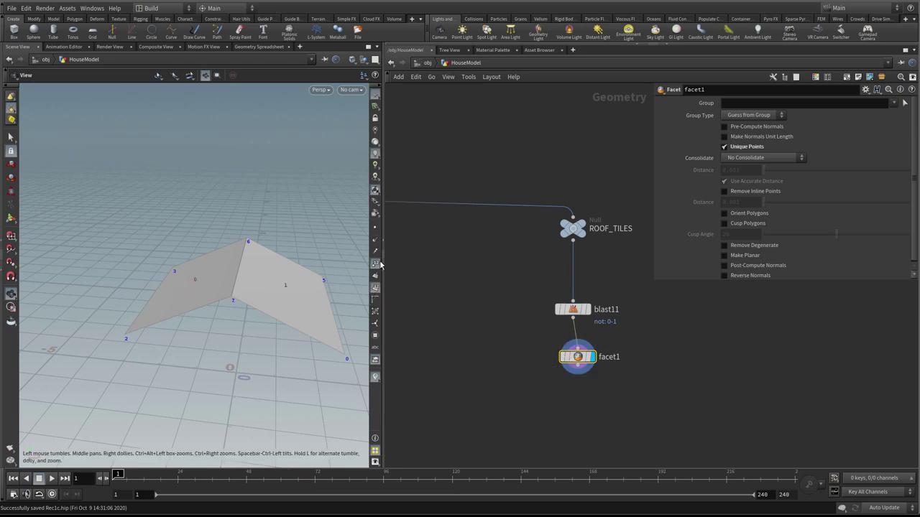
pyautogui.moveTo(263, 241); pyautogui.dragTo(263, 236)
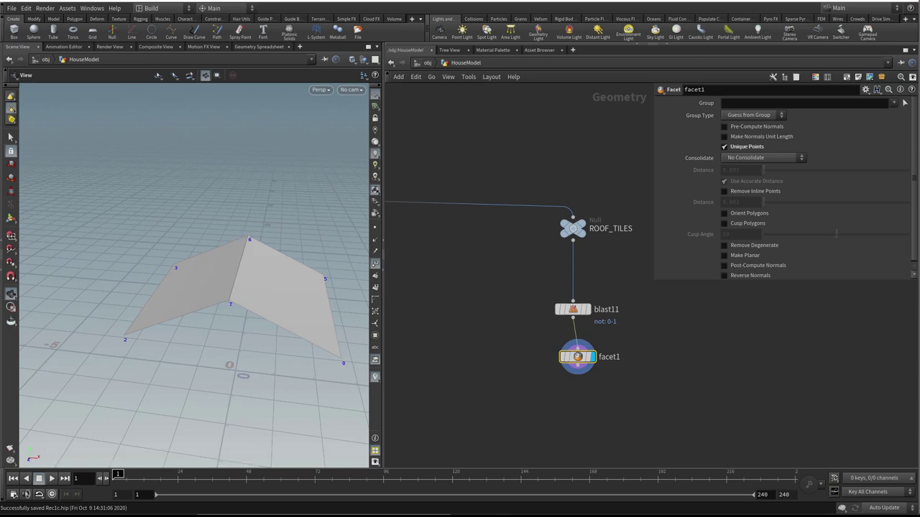
# - Align the Blast and Facet nodes in a vertical column beneath ROOF_TILES
pyautogui.moveTo(575, 309); pyautogui.dragTo(576, 283)
pyautogui.moveTo(573, 359); pyautogui.dragTo(569, 326)
pyautogui.moveTo(557, 369); pyautogui.dragTo(476, 347, button='middle')
pyautogui.moveTo(476, 348); pyautogui.dragTo(498, 347, button='right')
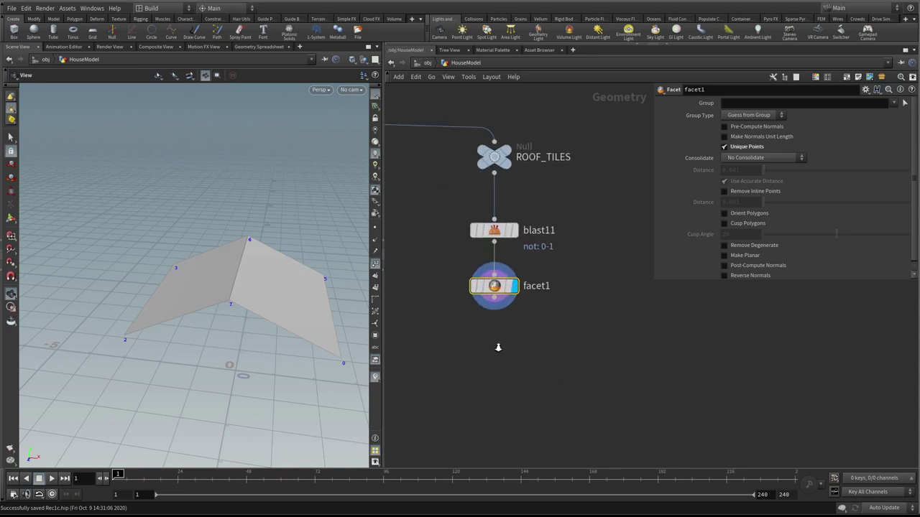
# - Add a Normal node below the Facet node, wire it to the Facet output and display it
pyautogui.moveTo(293, 288); pyautogui.dragTo(301, 251)
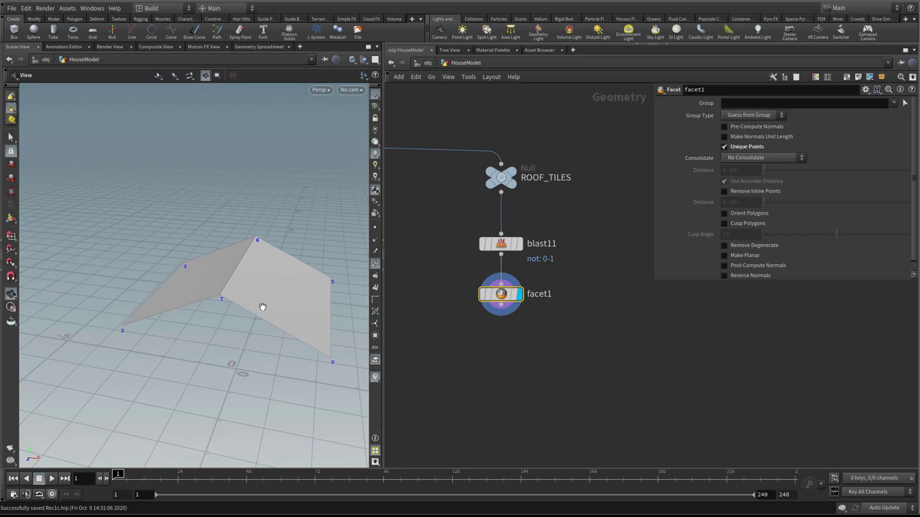
pyautogui.moveTo(262, 306); pyautogui.dragTo(252, 263)
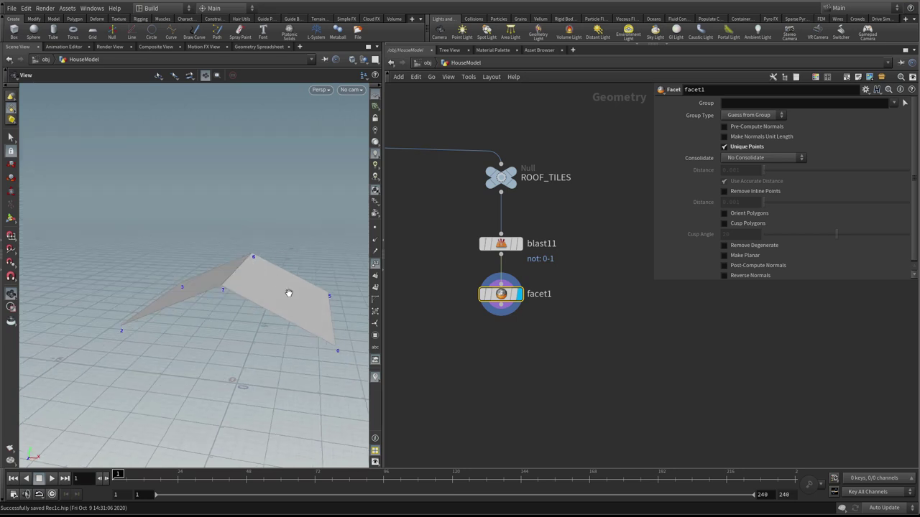
pyautogui.moveTo(453, 346); pyautogui.dragTo(455, 336, button='middle')
pyautogui.press('Tab')
pyautogui.write('no')
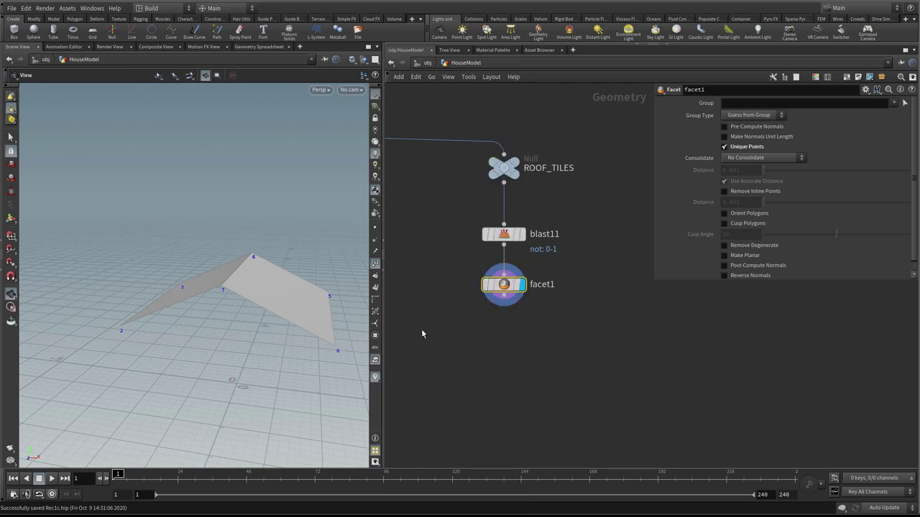
pyautogui.press('Tab')
pyautogui.write('no')
pyautogui.click(517, 88)
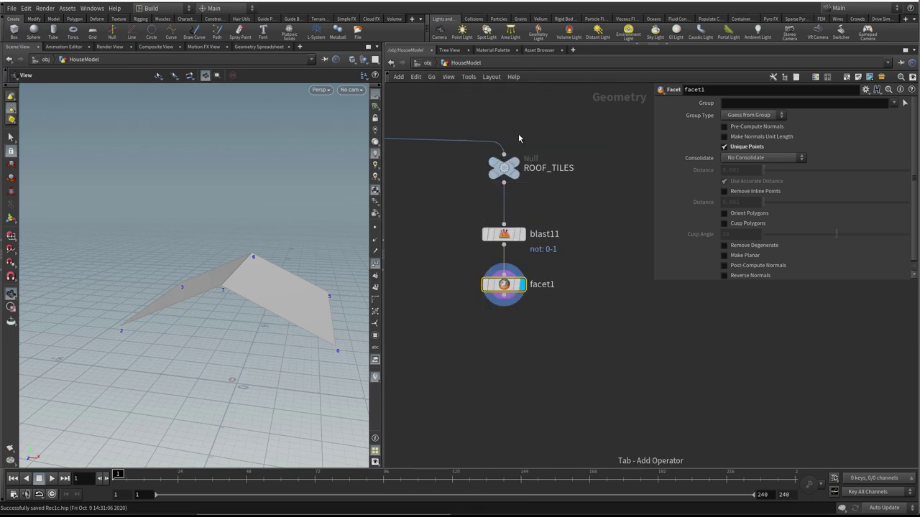
pyautogui.click(503, 343)
pyautogui.moveTo(506, 296); pyautogui.dragTo(504, 335)
# - Set the Normal node to add normals to Points and show point normals in the viewport
pyautogui.click(749, 155)
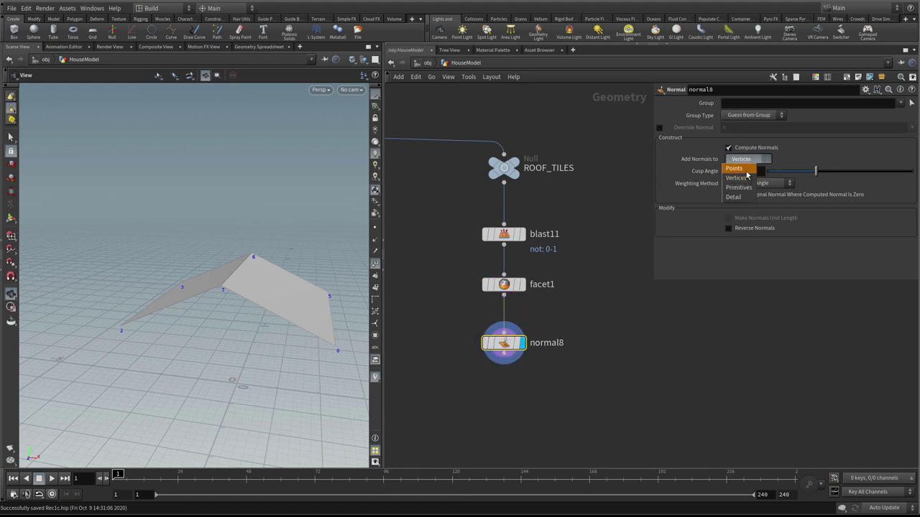
pyautogui.click(747, 158)
pyautogui.click(374, 240)
pyautogui.moveTo(273, 286); pyautogui.dragTo(177, 270)
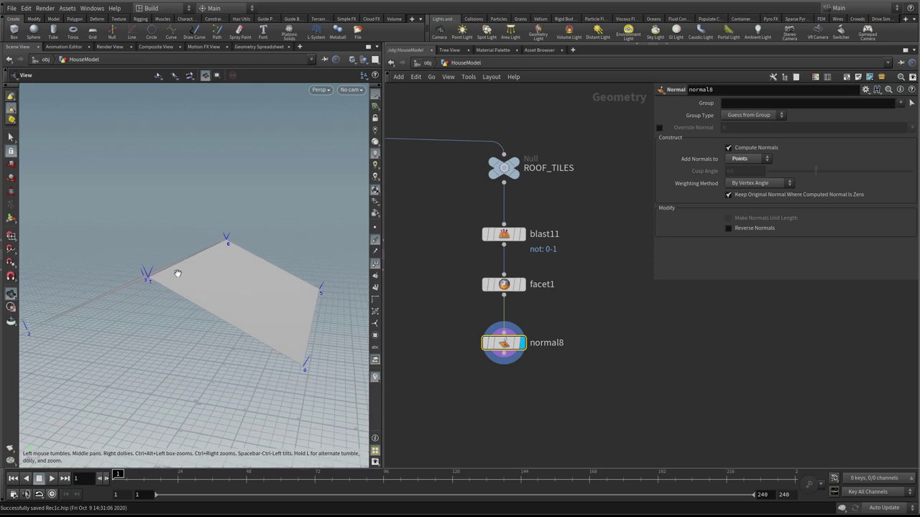
pyautogui.moveTo(263, 275); pyautogui.dragTo(277, 292)
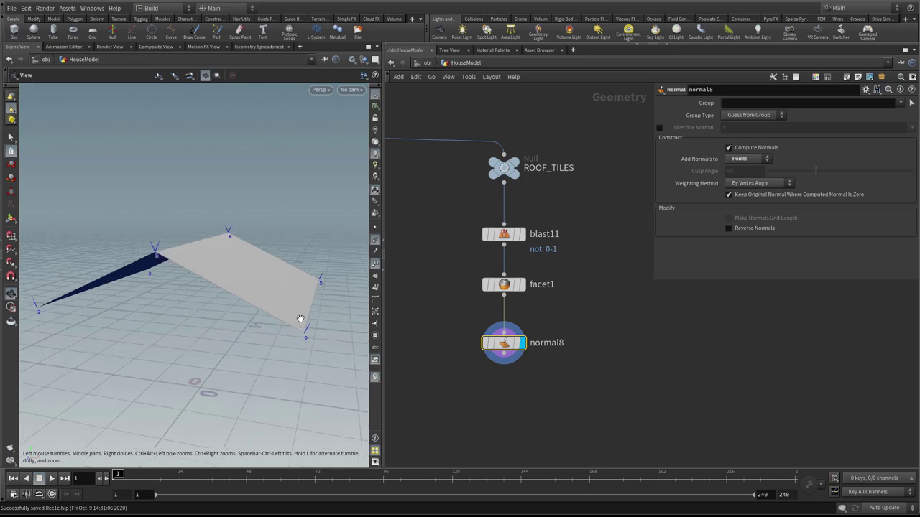
pyautogui.moveTo(304, 314); pyautogui.dragTo(273, 259)
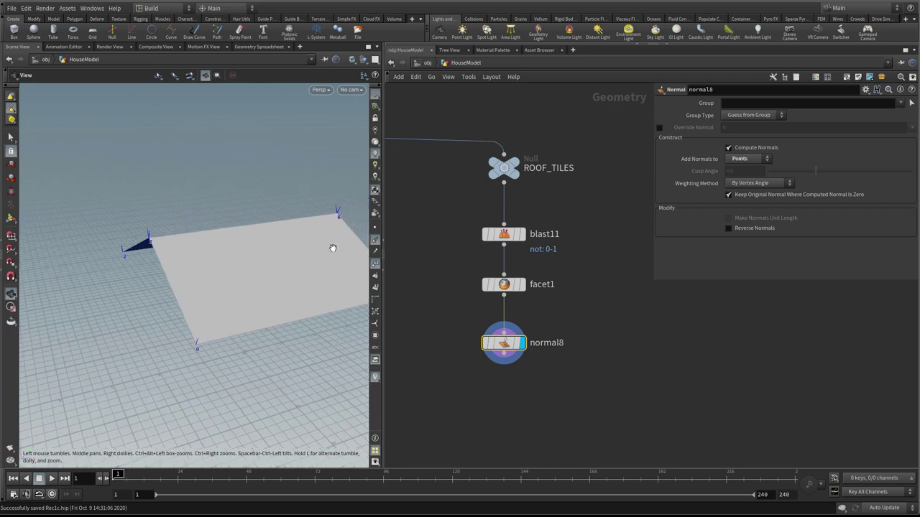
# - Move the Normal node up closer beneath the Facet node
pyautogui.moveTo(162, 312); pyautogui.dragTo(229, 290)
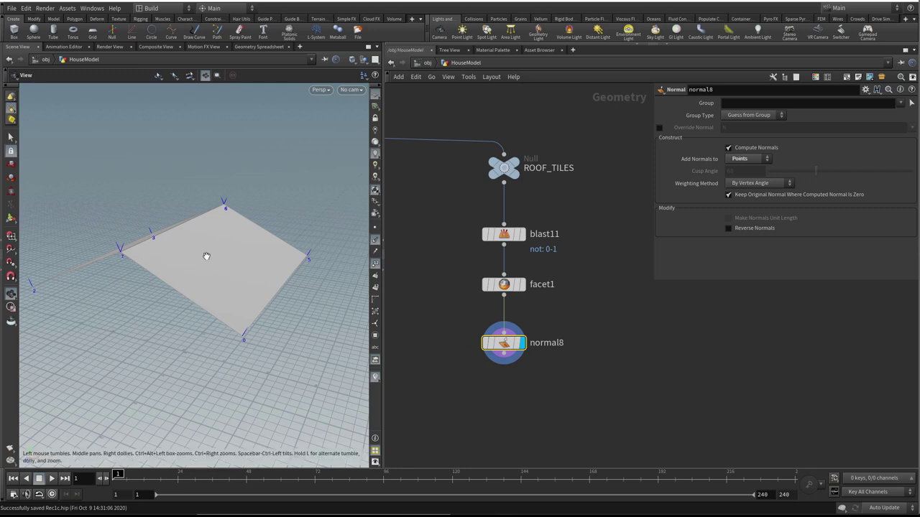
pyautogui.moveTo(503, 344); pyautogui.dragTo(503, 333)
pyautogui.moveTo(495, 295)
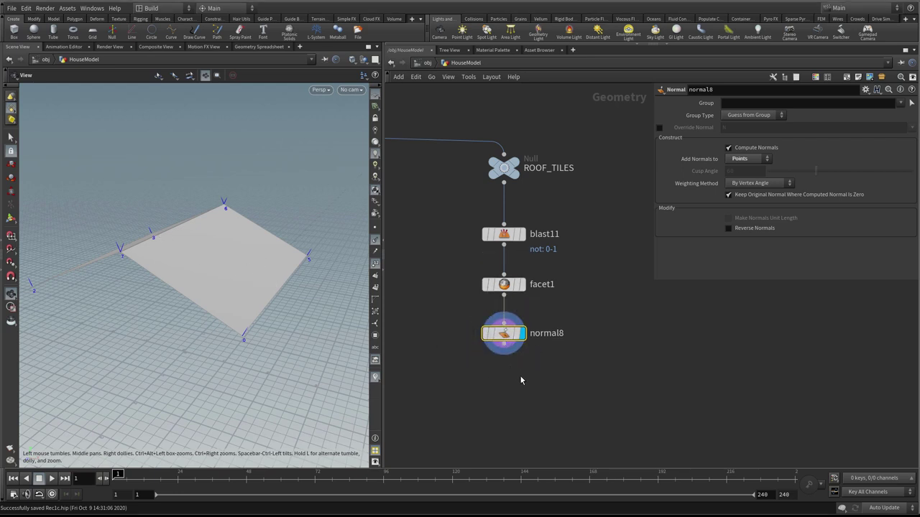
pyautogui.moveTo(504, 333)
pyautogui.moveTo(504, 333); pyautogui.dragTo(575, 333, button='middle')
pyautogui.moveTo(482, 374); pyautogui.dragTo(532, 370, button='middle')
pyautogui.scroll(-1, 501, 366)
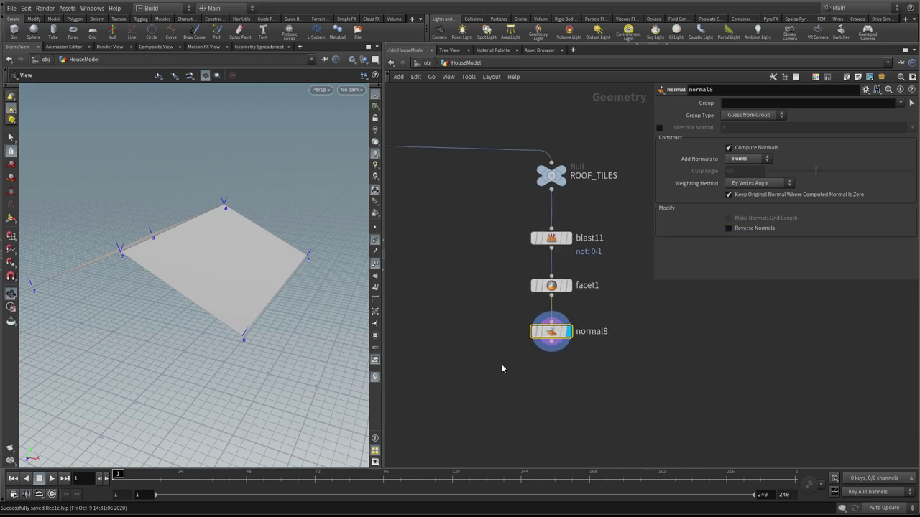
pyautogui.moveTo(461, 346); pyautogui.dragTo(463, 341, button='middle')
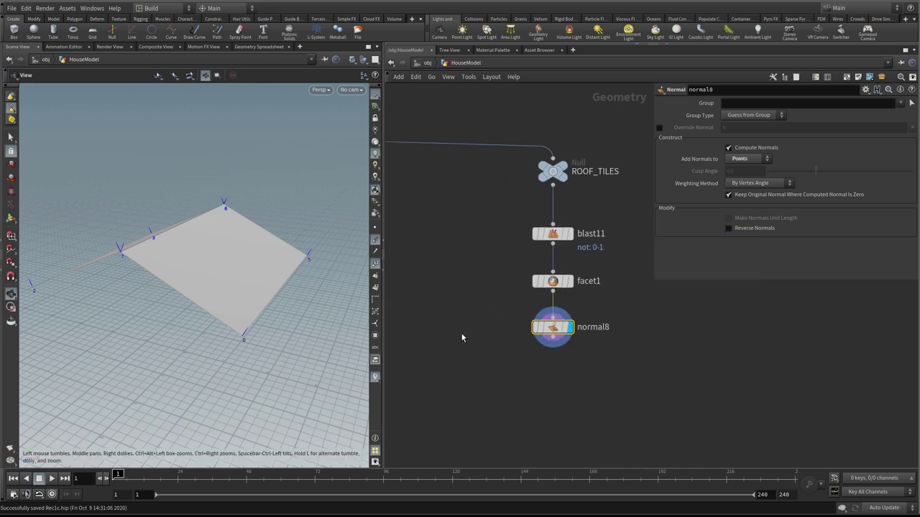
pyautogui.moveTo(523, 352); pyautogui.dragTo(512, 337, button='middle')
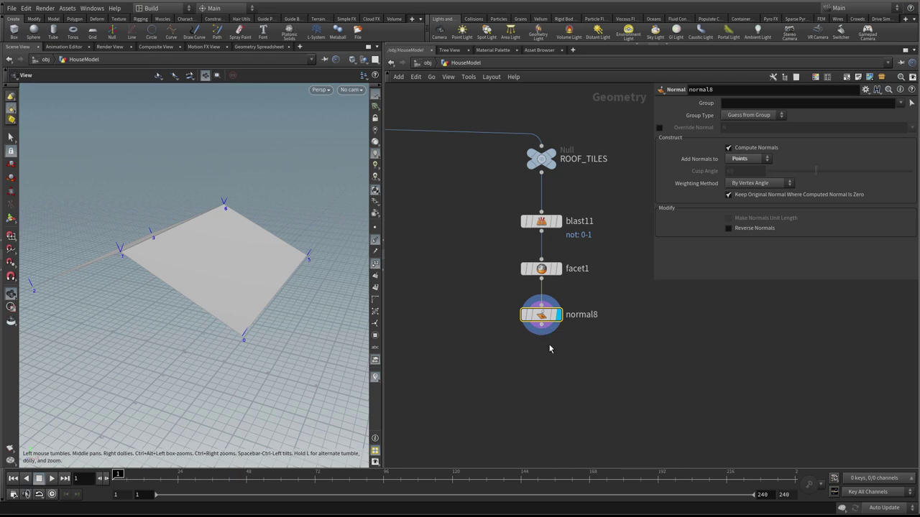
# - Add an Assemble node below the Normal node, wire it to the Normal output and display it
pyautogui.moveTo(266, 290)
pyautogui.mouseDown()
pyautogui.moveTo(240, 273)
pyautogui.moveTo(270, 281)
pyautogui.mouseUp()
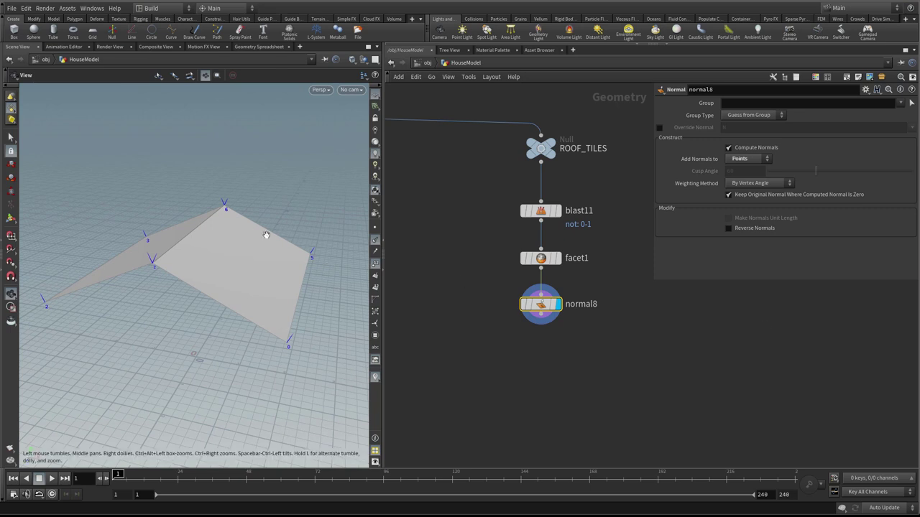
pyautogui.moveTo(251, 225); pyautogui.dragTo(227, 237)
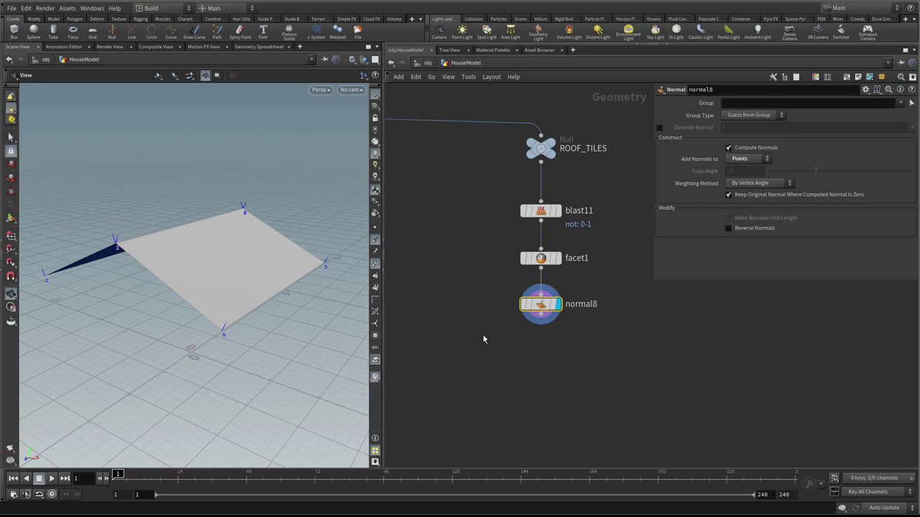
pyautogui.press('Tab')
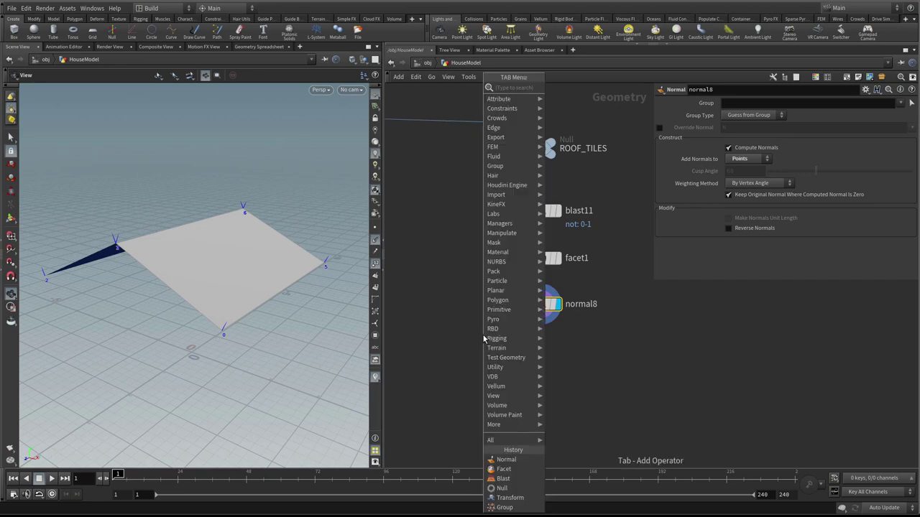
pyautogui.write('ass')
pyautogui.click(563, 87)
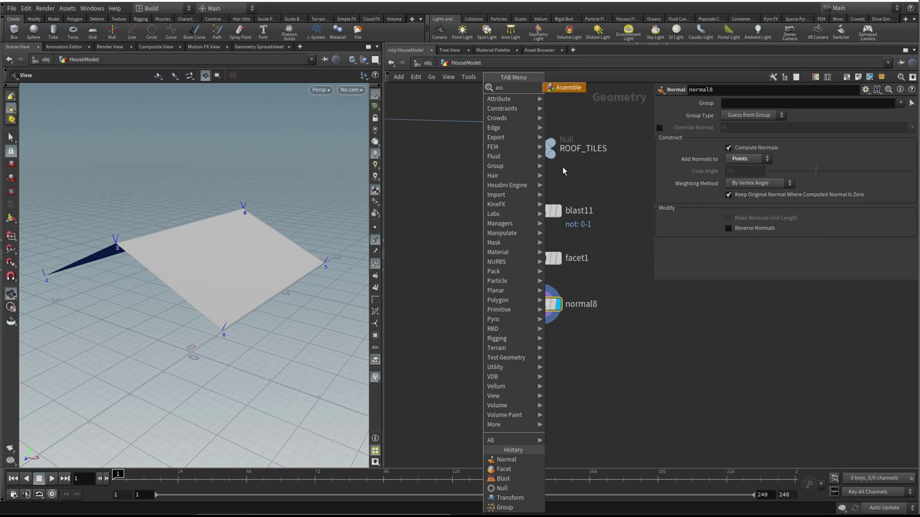
pyautogui.click(542, 365)
pyautogui.click(555, 361)
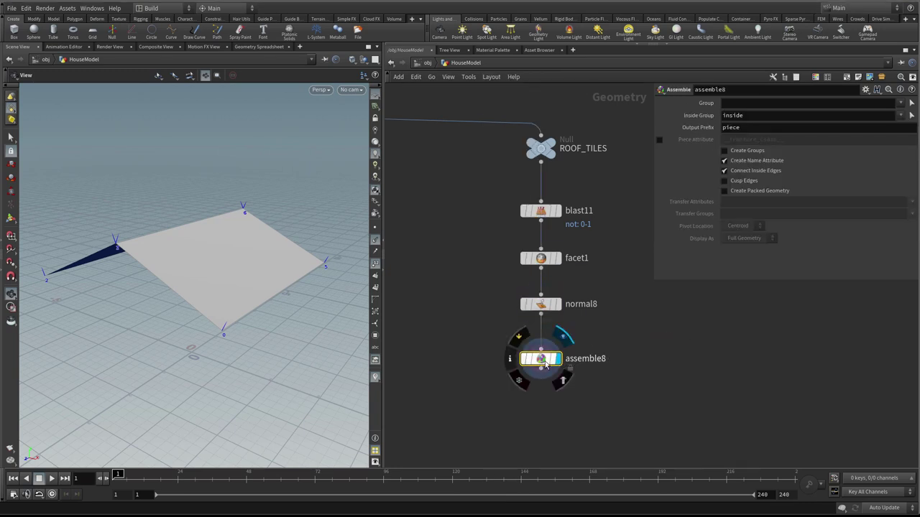
pyautogui.moveTo(236, 260); pyautogui.dragTo(216, 240)
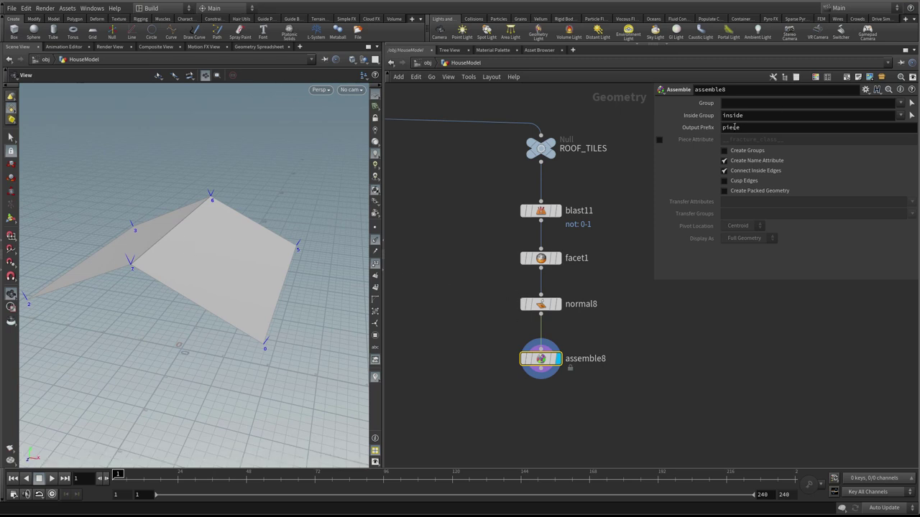
# - Tighten the vertical spacing of the Facet, Normal and Assemble nodes beneath the Blast node
pyautogui.moveTo(545, 360); pyautogui.dragTo(544, 342)
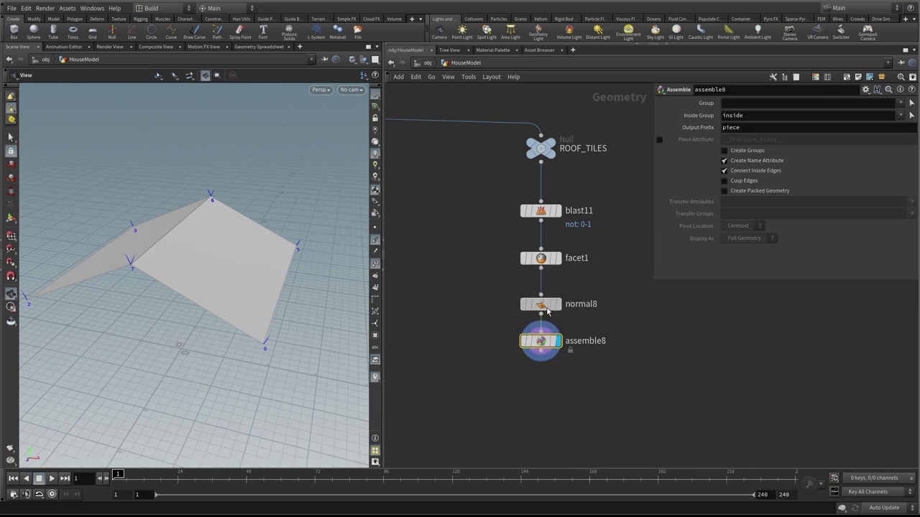
pyautogui.moveTo(546, 309); pyautogui.dragTo(547, 294)
pyautogui.moveTo(544, 262); pyautogui.dragTo(544, 246)
pyautogui.moveTo(542, 345); pyautogui.dragTo(541, 336)
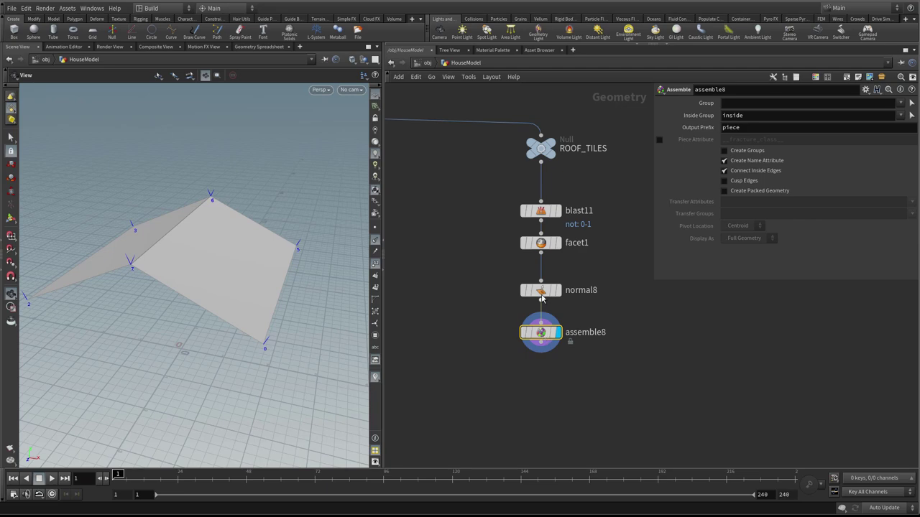
pyautogui.moveTo(541, 294); pyautogui.dragTo(542, 284)
# - Add an Extract Centroid node below the Assemble node, wire it to the Assemble output and display it
pyautogui.press('Tab')
pyautogui.write('cen')
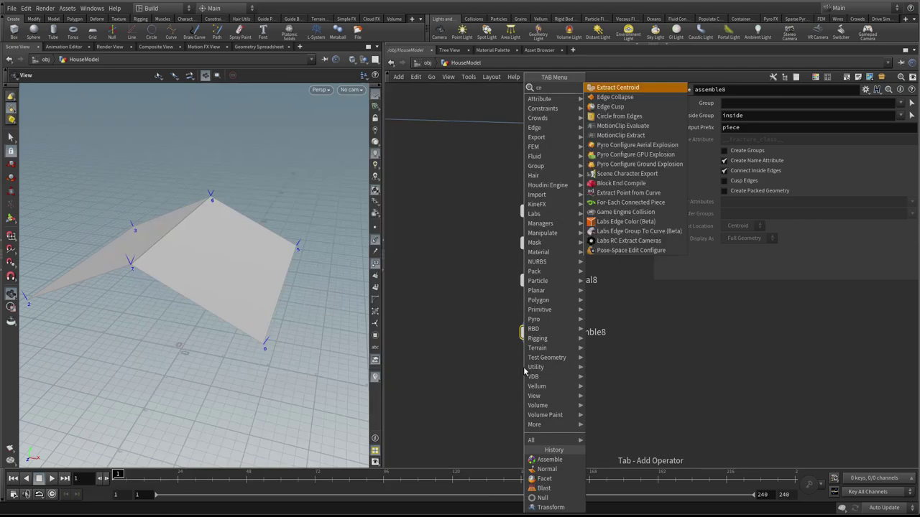
pyautogui.click(622, 89)
pyautogui.click(540, 383)
pyautogui.click(540, 354)
pyautogui.click(541, 374)
pyautogui.click(559, 385)
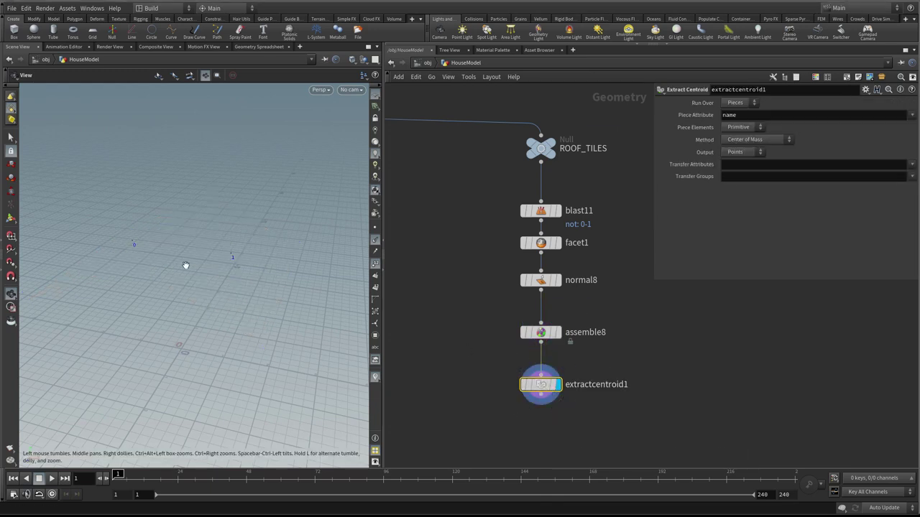
# - Template the Assemble node to outline the roof around the centroids, and check the attributes of the Extract Centroid and Normal nodes
pyautogui.click(553, 334)
pyautogui.moveTo(215, 259); pyautogui.dragTo(309, 298)
pyautogui.moveTo(260, 272); pyautogui.dragTo(324, 269)
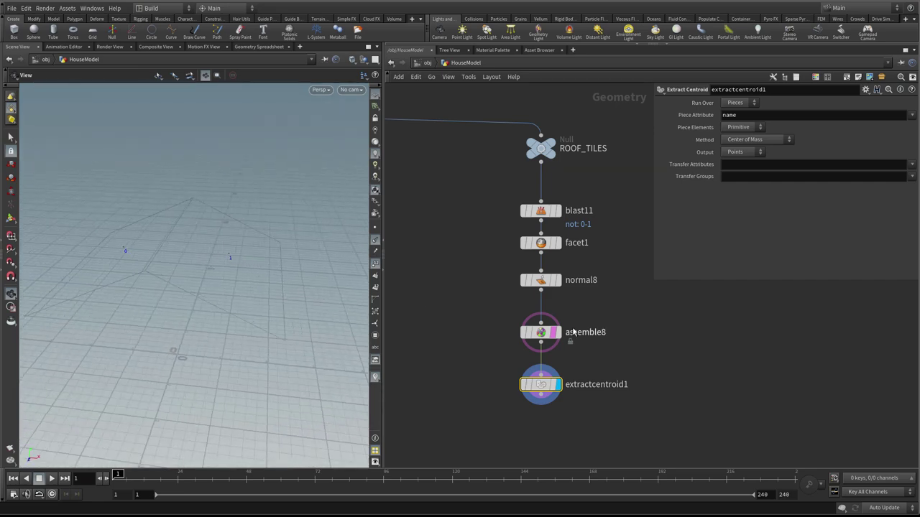
pyautogui.middleClick(538, 384)
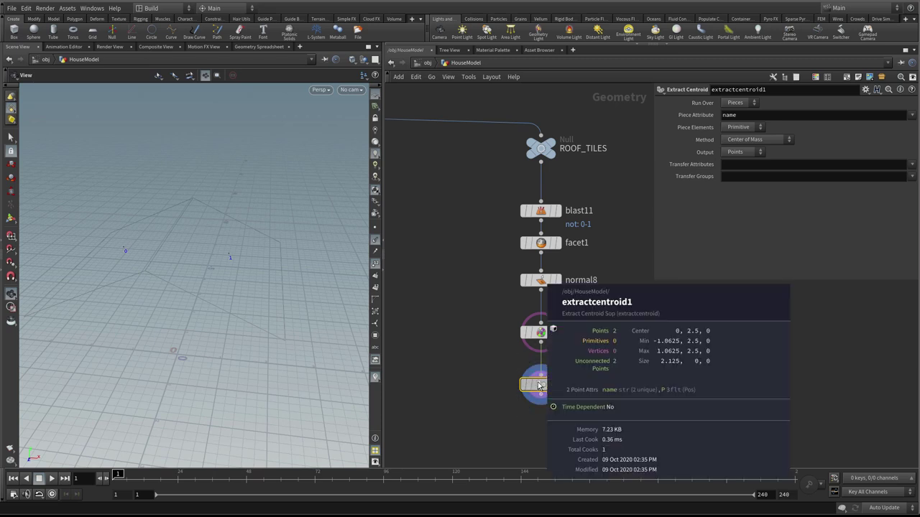
pyautogui.middleClick(541, 281)
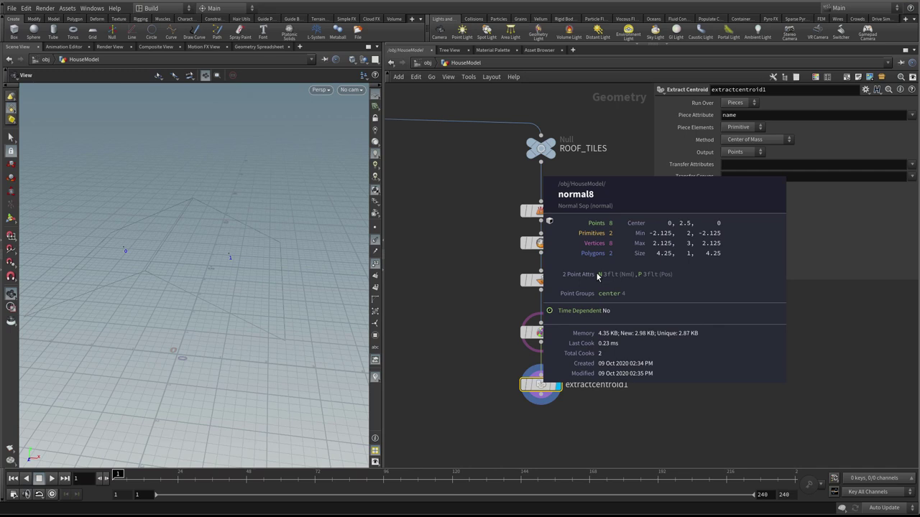
# - Try the Extract Centroid node's Piece Elements and Output options and check which attributes it can transfer
pyautogui.click(742, 128)
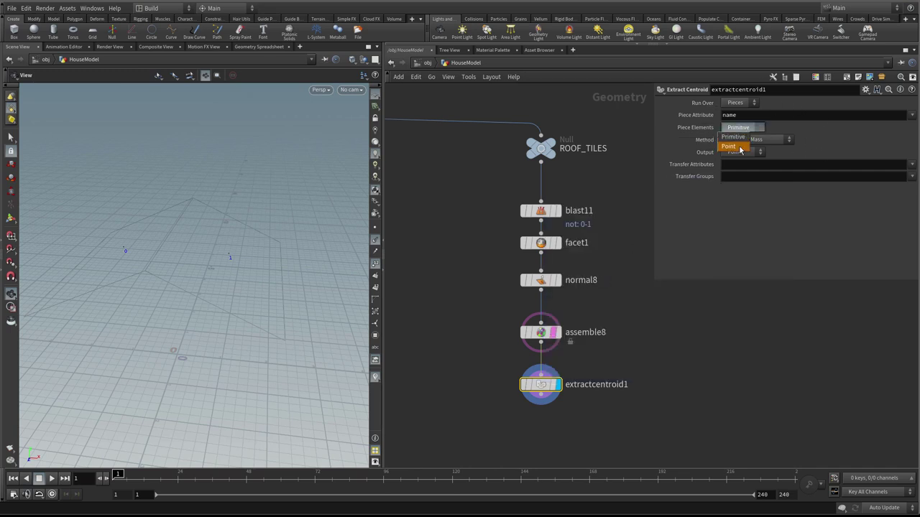
pyautogui.click(739, 148)
pyautogui.click(743, 128)
pyautogui.click(734, 139)
pyautogui.click(740, 151)
pyautogui.click(733, 171)
pyautogui.click(740, 152)
pyautogui.click(730, 161)
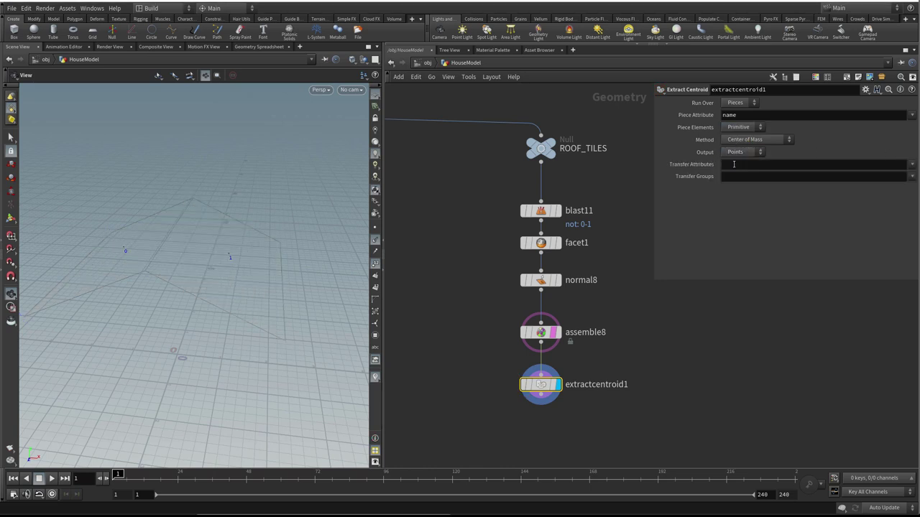
pyautogui.click(750, 165)
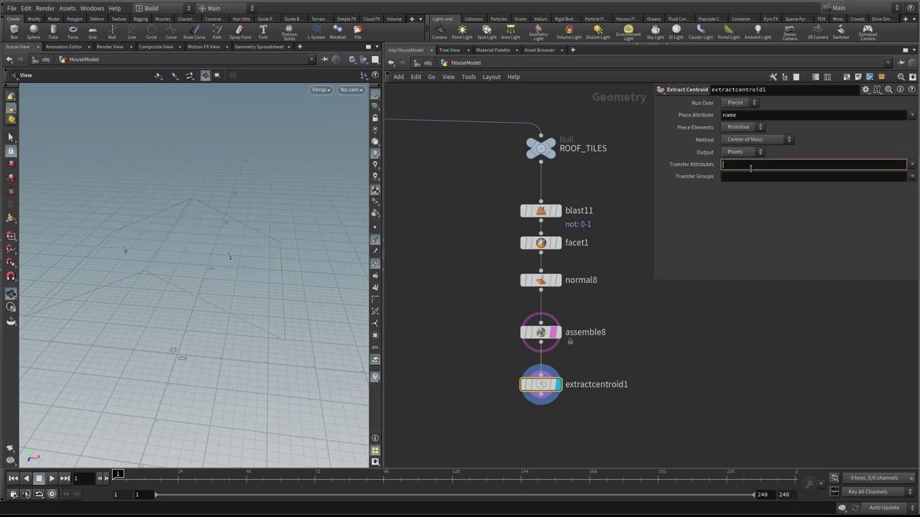
pyautogui.click(911, 166)
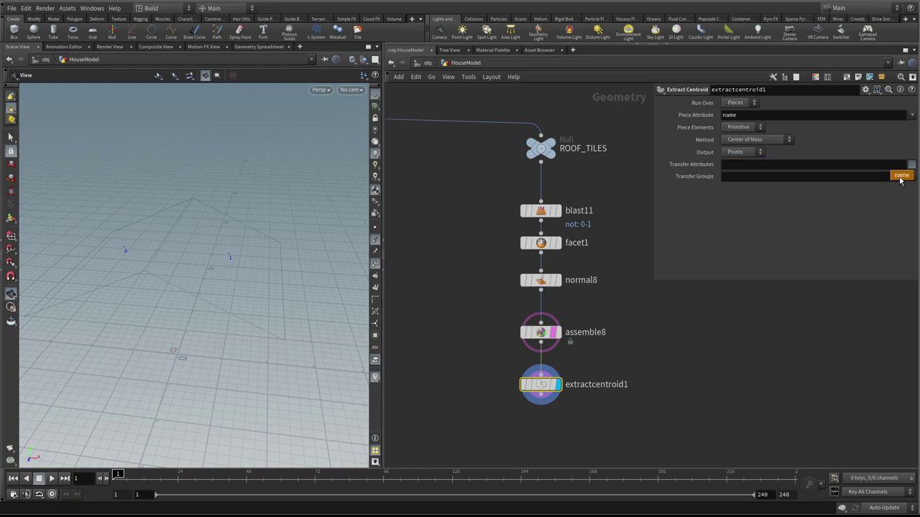
pyautogui.middleClick(622, 350)
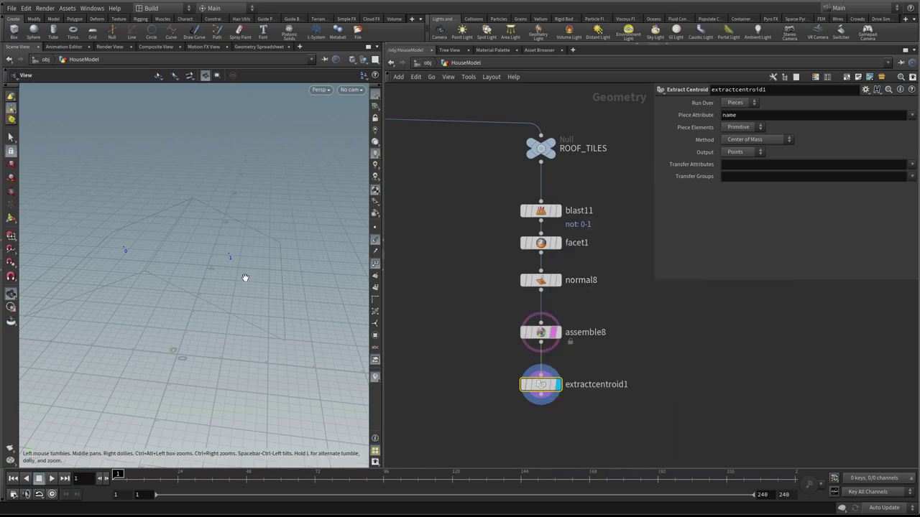
# - Move the Extract Centroid and Assemble nodes down to make room below the Normal node, and check the Normal node's attributes
pyautogui.moveTo(541, 383); pyautogui.dragTo(541, 399)
pyautogui.moveTo(540, 333); pyautogui.dragTo(541, 347)
pyautogui.click(728, 165)
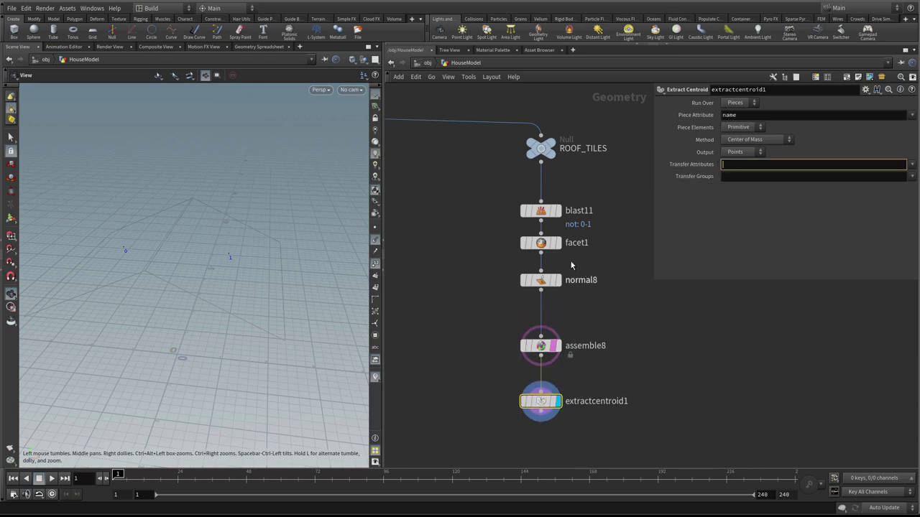
pyautogui.click(545, 283)
pyautogui.middleClick(542, 281)
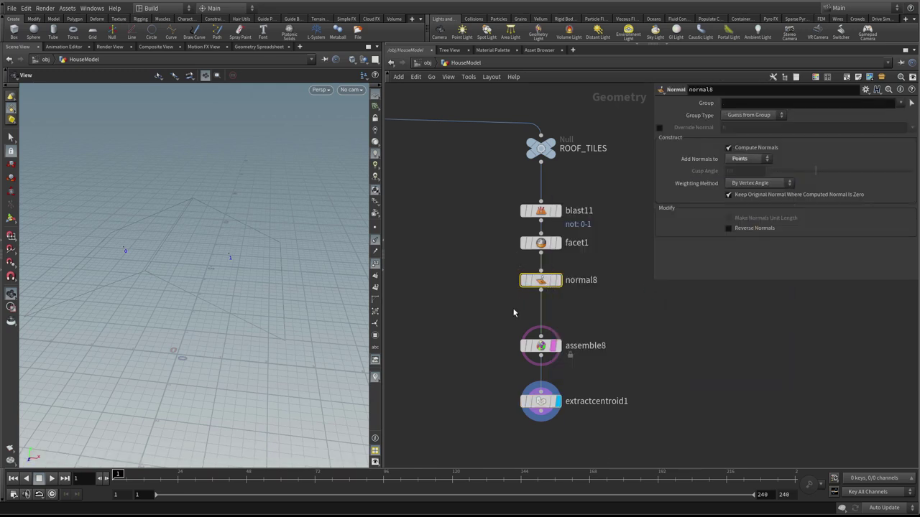
# - Insert an Attribute Promote node between the Normal and Assemble nodes
pyautogui.press('Tab')
pyautogui.write('atp')
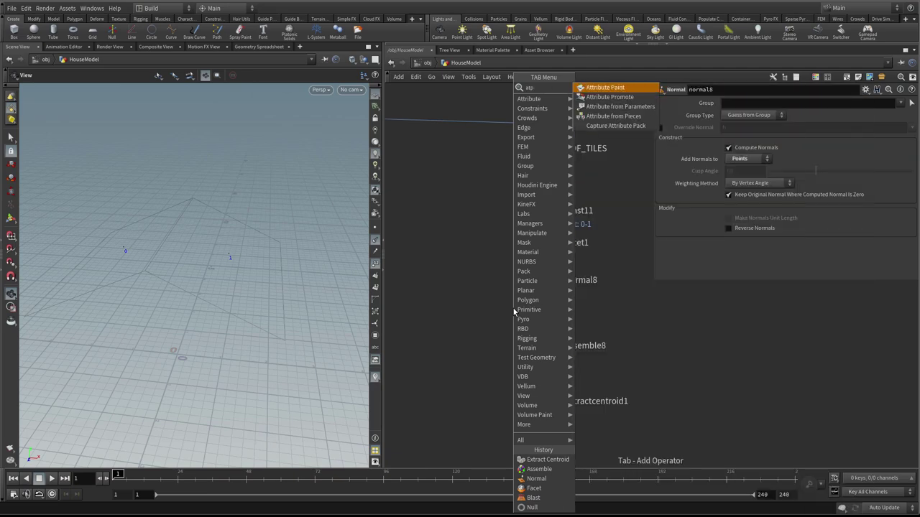
pyautogui.write('r')
pyautogui.click(606, 88)
pyautogui.click(540, 315)
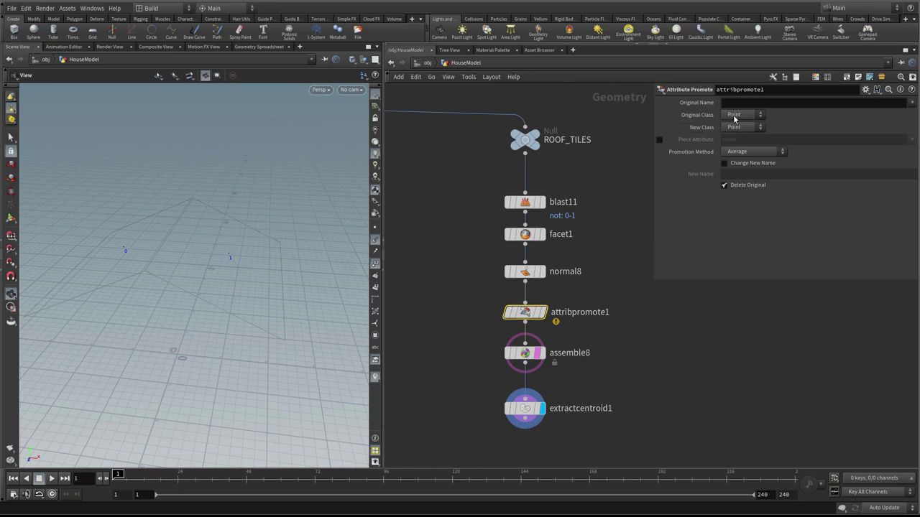
# - Set Attribute Promote to promote the normal attribute N from Point to Primitive using the Maximum promotion method
pyautogui.click(911, 102)
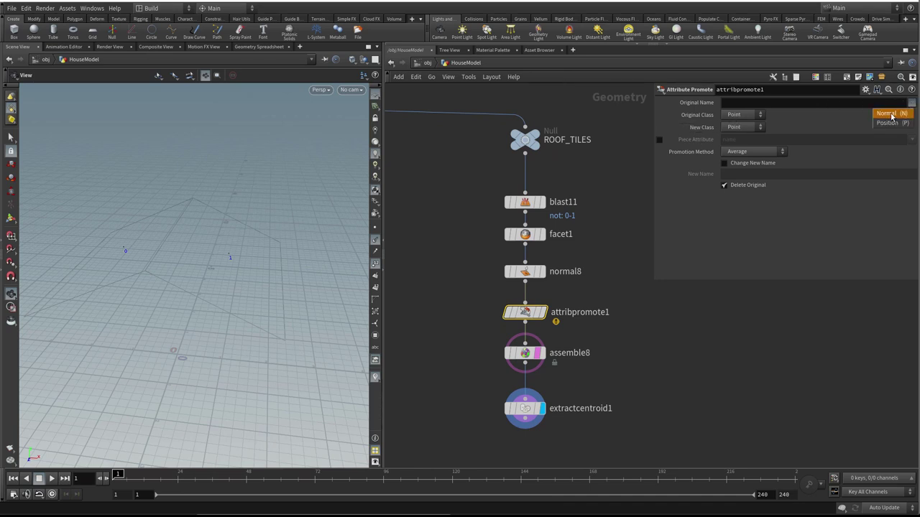
pyautogui.click(893, 118)
pyautogui.click(742, 127)
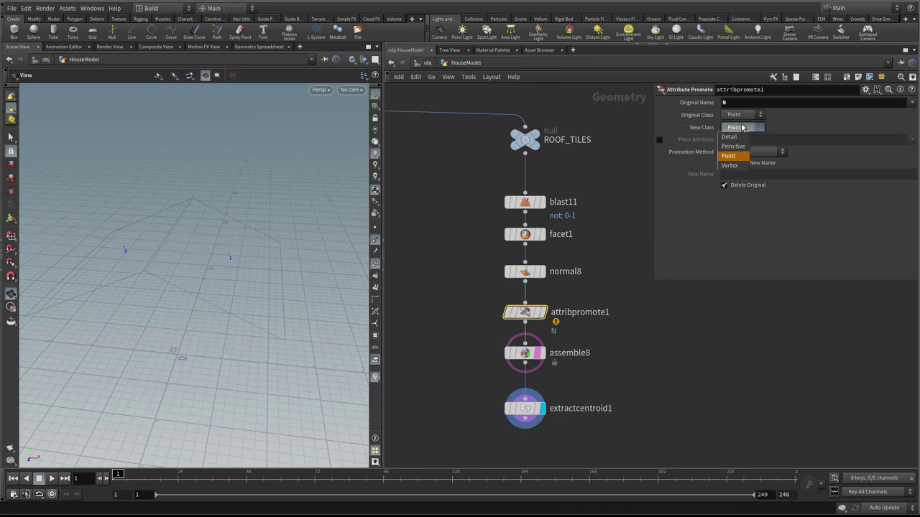
pyautogui.click(731, 149)
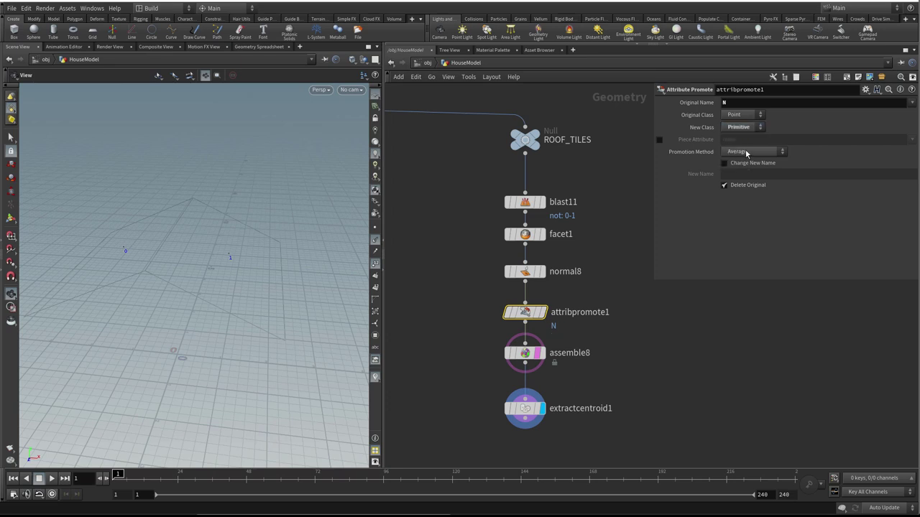
pyautogui.click(746, 153)
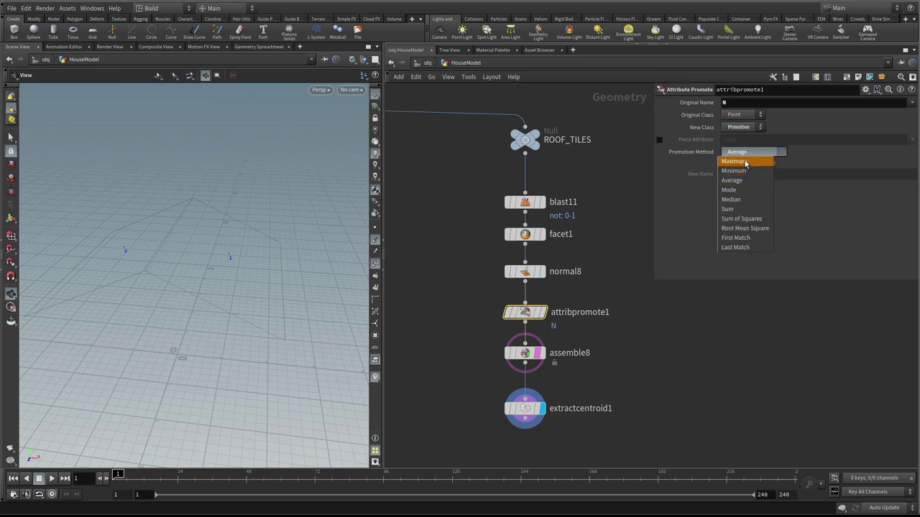
pyautogui.click(734, 161)
# - Set the Extract Centroid node to transfer the N attribute to the centroid points
pyautogui.click(526, 411)
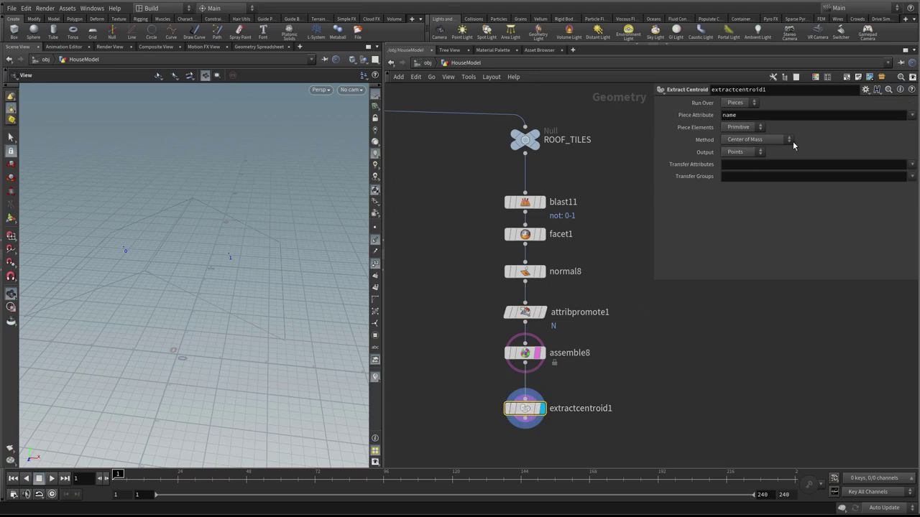
pyautogui.click(912, 165)
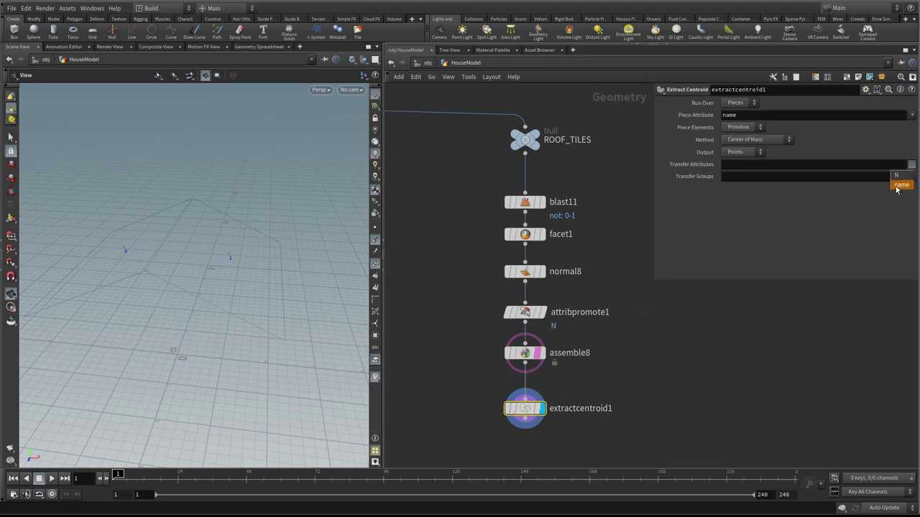
pyautogui.click(899, 181)
pyautogui.click(525, 353)
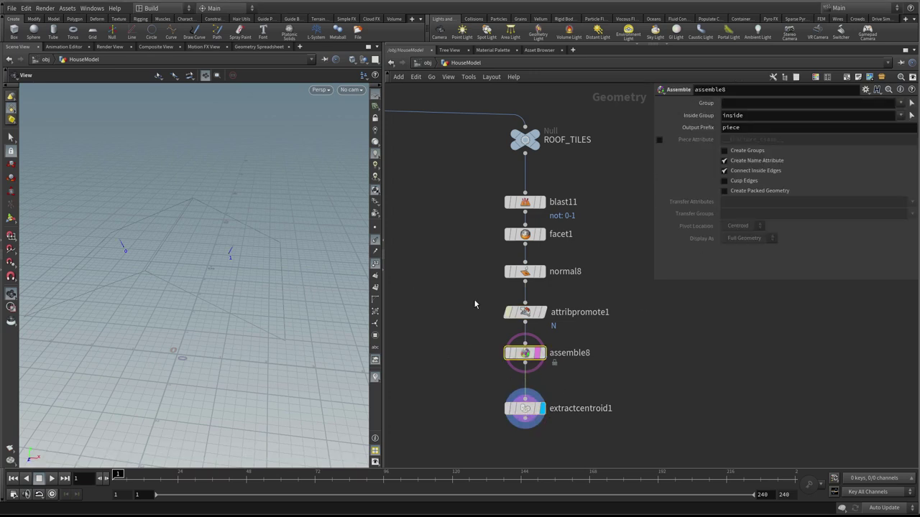
# - Restore the Attribute Promote node's promotion method to its default, Average
pyautogui.click(525, 312)
pyautogui.click(740, 153)
pyautogui.click(740, 152)
pyautogui.rightClick(688, 153)
pyautogui.click(722, 303)
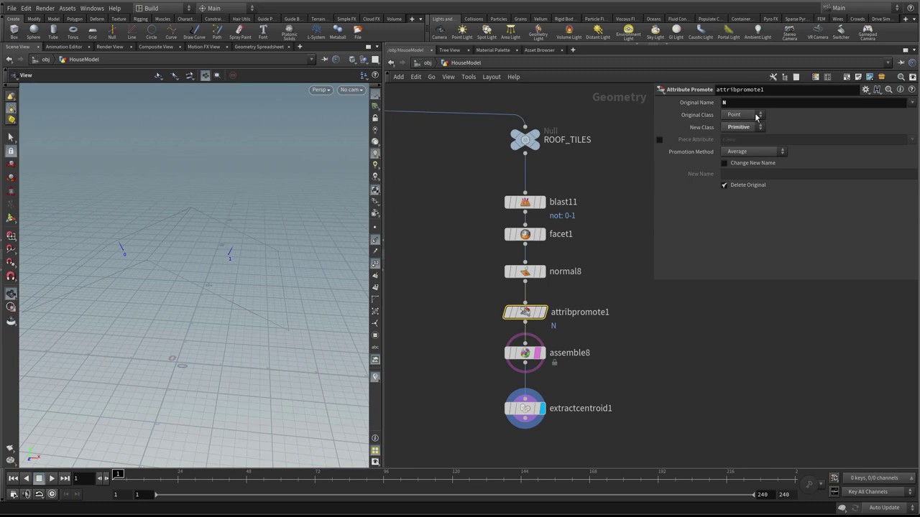
# - Inspect the Attribute Promote node's settings and geometry attributes, and check the normals on the centroid points
pyautogui.click(723, 102)
pyautogui.click(912, 102)
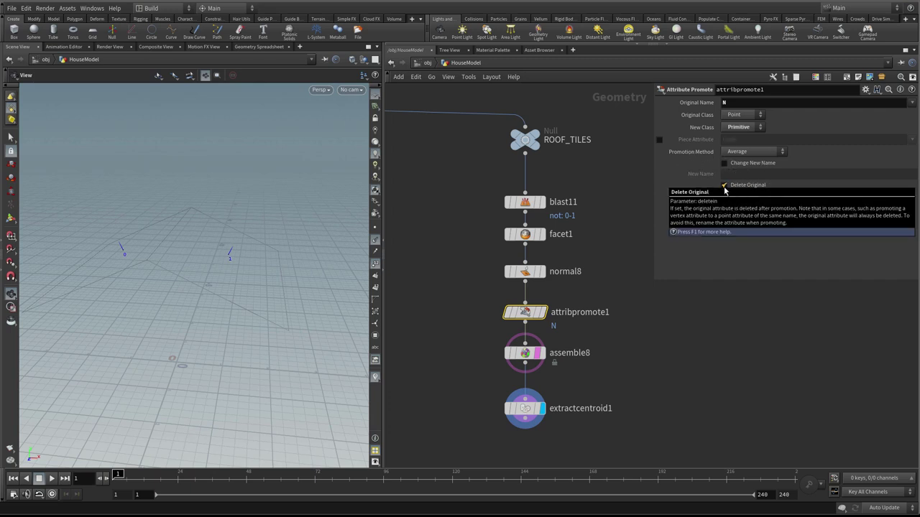
pyautogui.middleClick(562, 316)
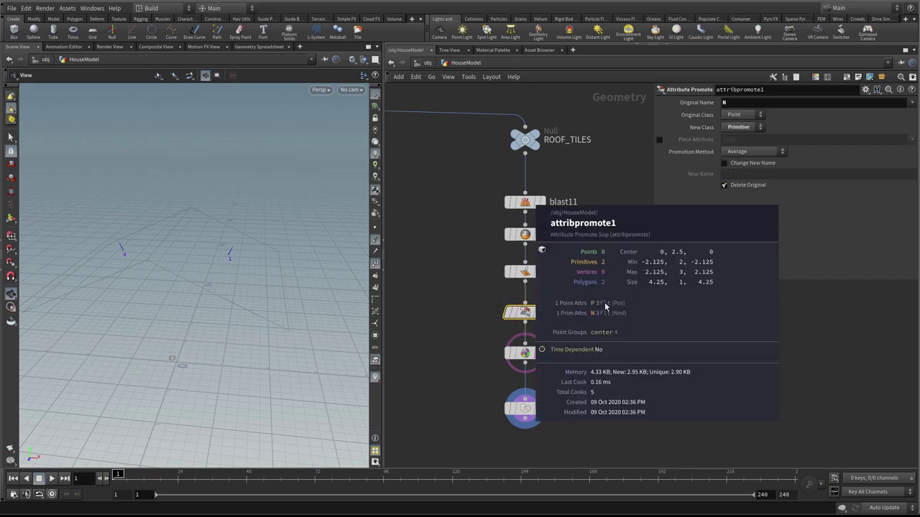
pyautogui.moveTo(275, 268); pyautogui.dragTo(250, 255)
pyautogui.click(535, 420)
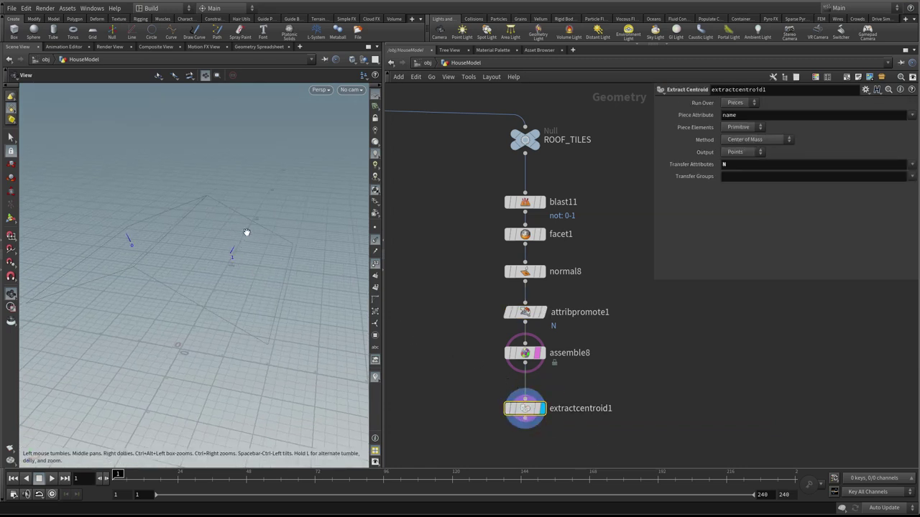
# - Add a Grid node beside the Extract Centroid node
pyautogui.scroll(-2, 481, 326)
pyautogui.moveTo(481, 326); pyautogui.dragTo(508, 284, button='middle')
pyautogui.scroll(-1, 497, 285)
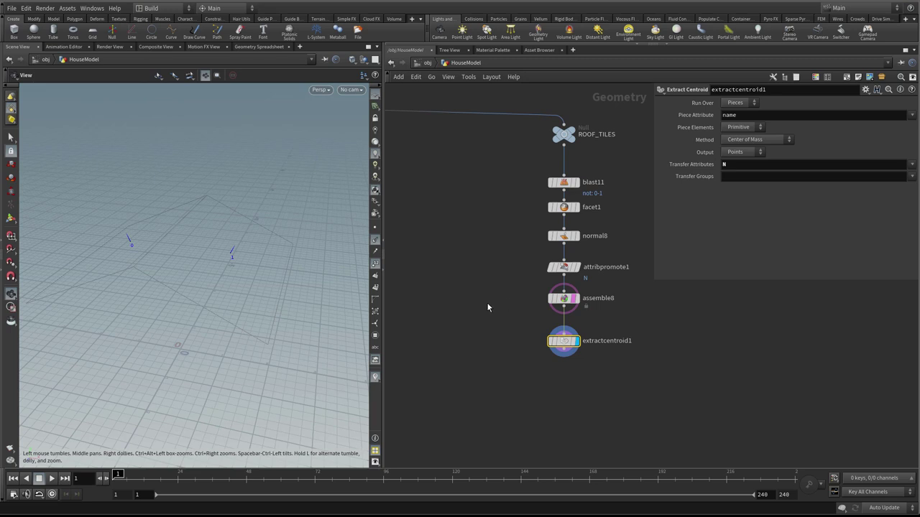
pyautogui.press('Tab')
pyautogui.write('gr')
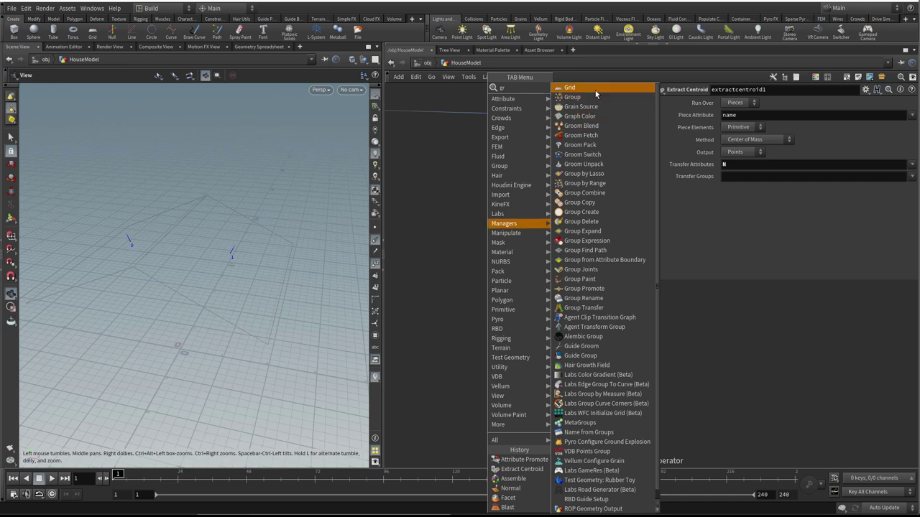
pyautogui.click(595, 94)
pyautogui.click(462, 344)
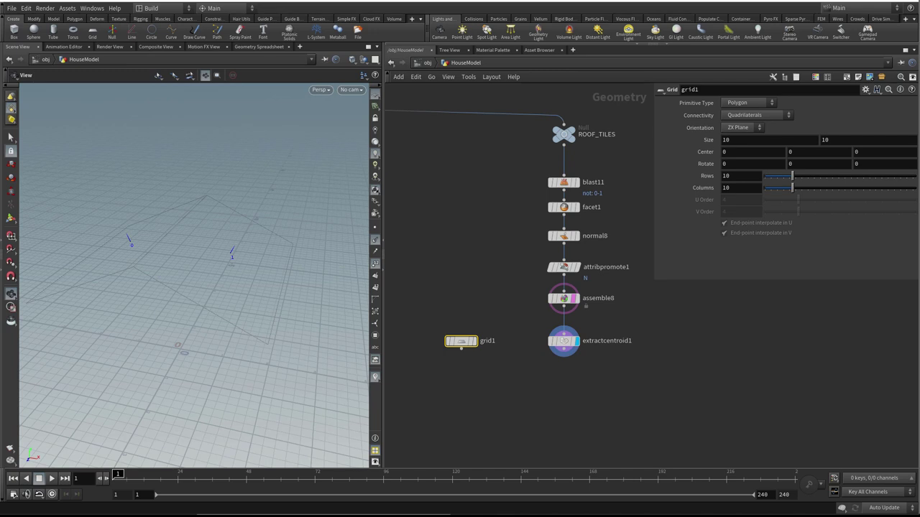
# - Display the grid in the viewport and turn off point numbers
pyautogui.click(473, 342)
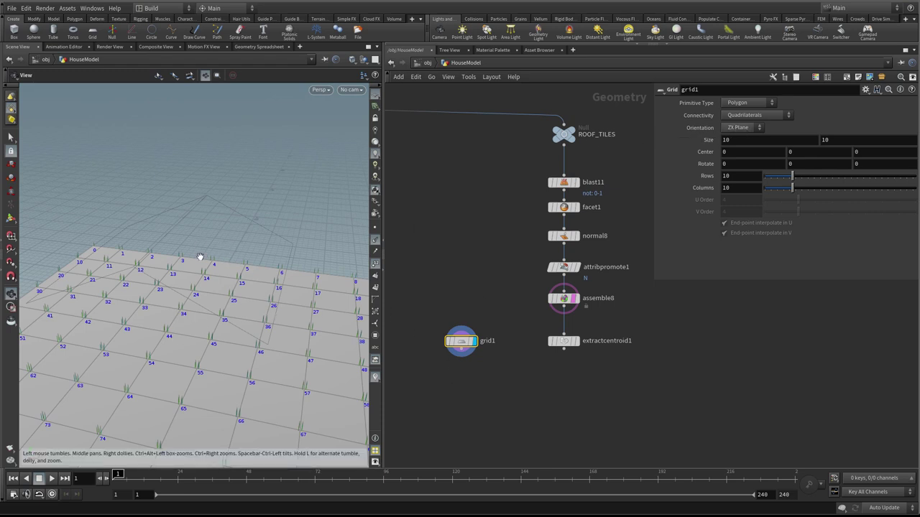
pyautogui.click(374, 265)
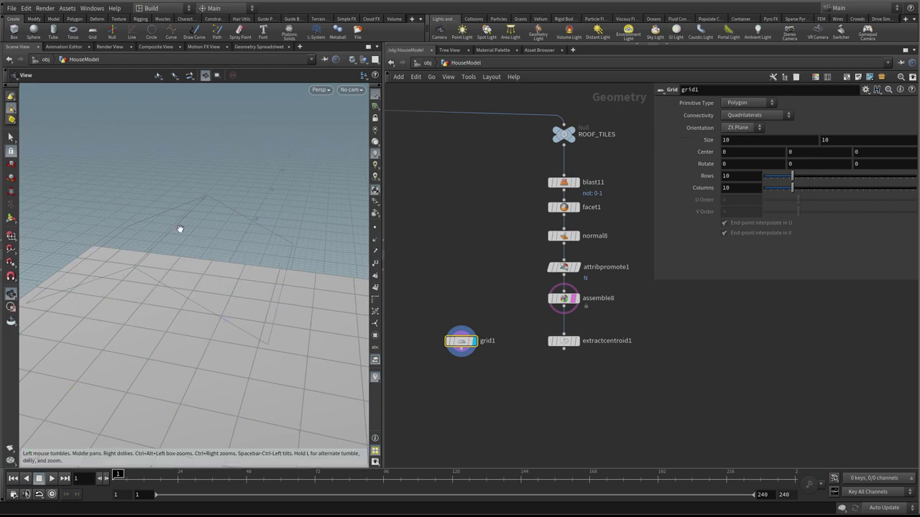
pyautogui.scroll(2, 217, 301)
pyautogui.moveTo(217, 301); pyautogui.dragTo(204, 300, button='right')
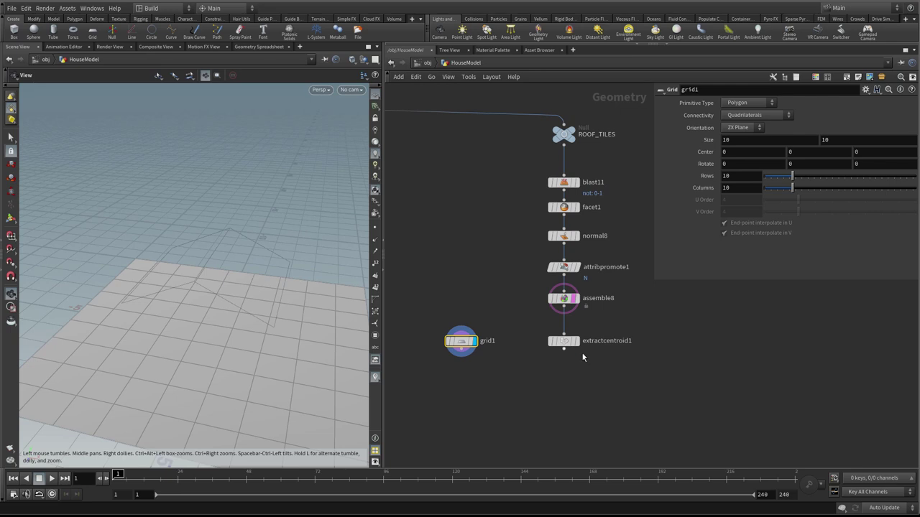
# - Add a Copy to Points node that copies the grid onto the Extract Centroid points, and display its result
pyautogui.moveTo(504, 376); pyautogui.dragTo(504, 370, button='middle')
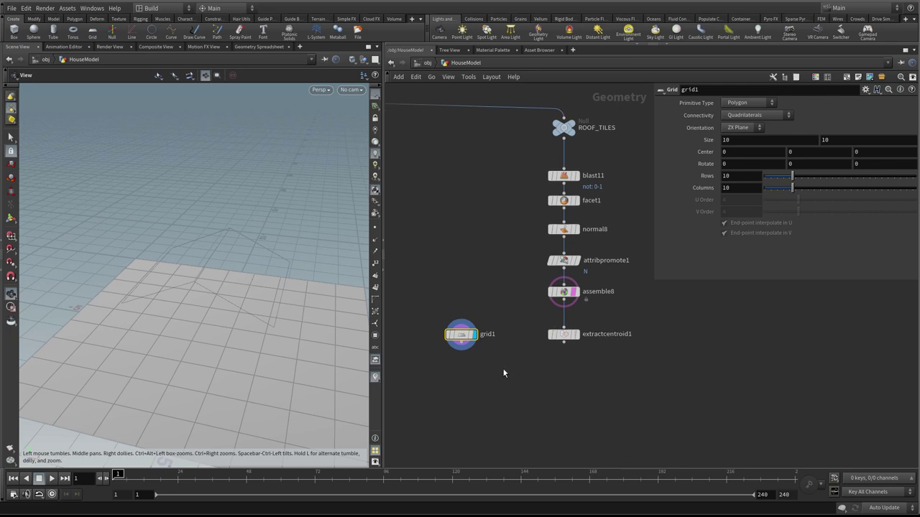
pyautogui.press('Tab')
pyautogui.write('cop')
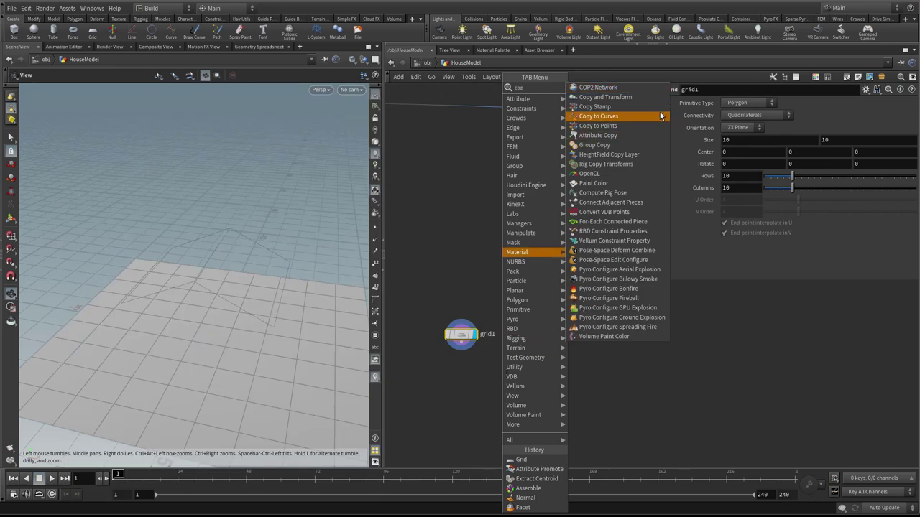
pyautogui.click(634, 125)
pyautogui.click(528, 391)
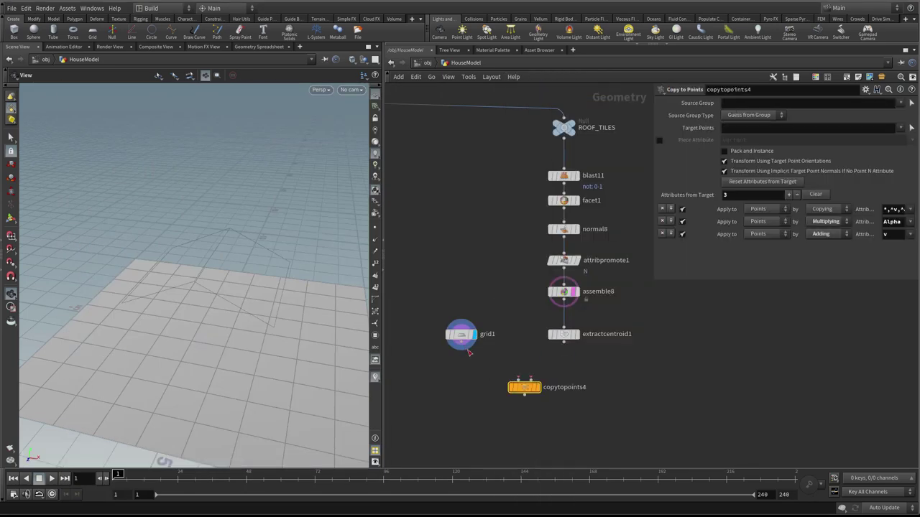
pyautogui.click(538, 388)
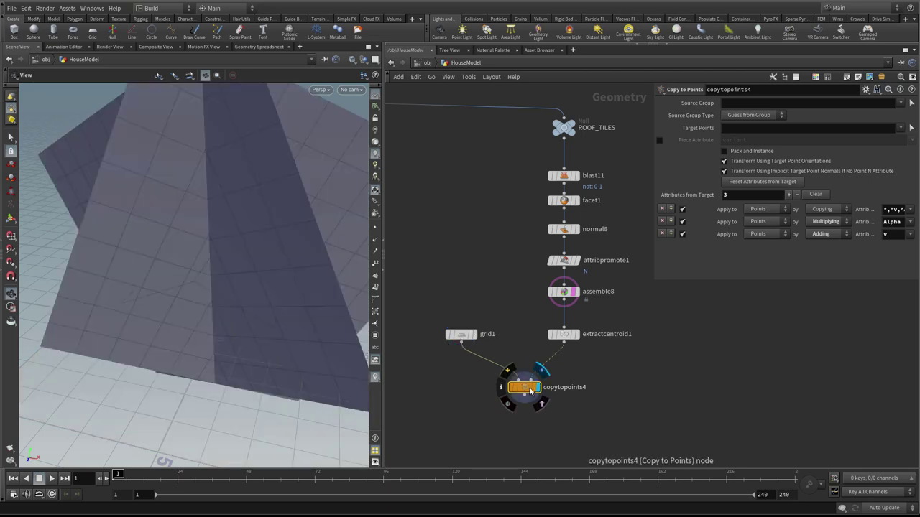
# - Examine the orientation of the copied grids and review the Attribute Promote node's settings
pyautogui.moveTo(284, 284)
pyautogui.mouseDown()
pyautogui.moveTo(295, 290)
pyautogui.moveTo(389, 249)
pyautogui.moveTo(284, 273)
pyautogui.mouseUp()
pyautogui.scroll(-2, 285, 273)
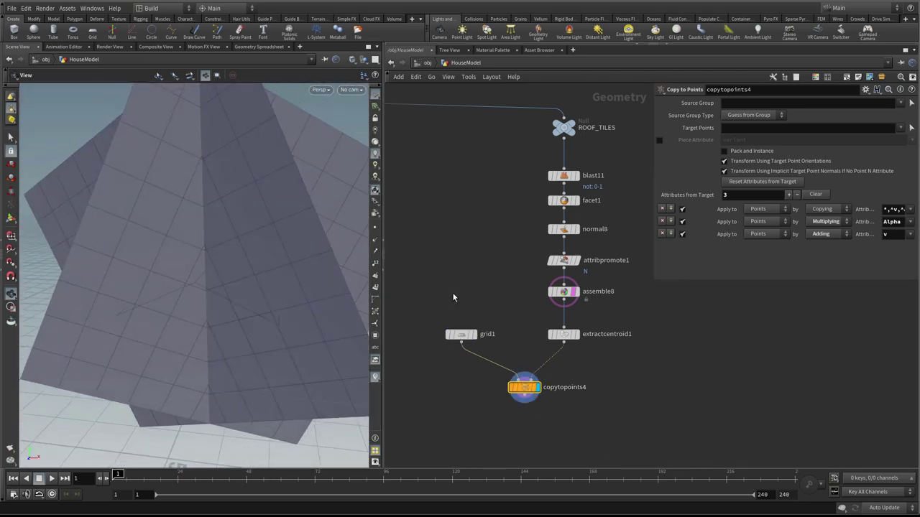
pyautogui.scroll(1, 501, 296)
pyautogui.click(556, 260)
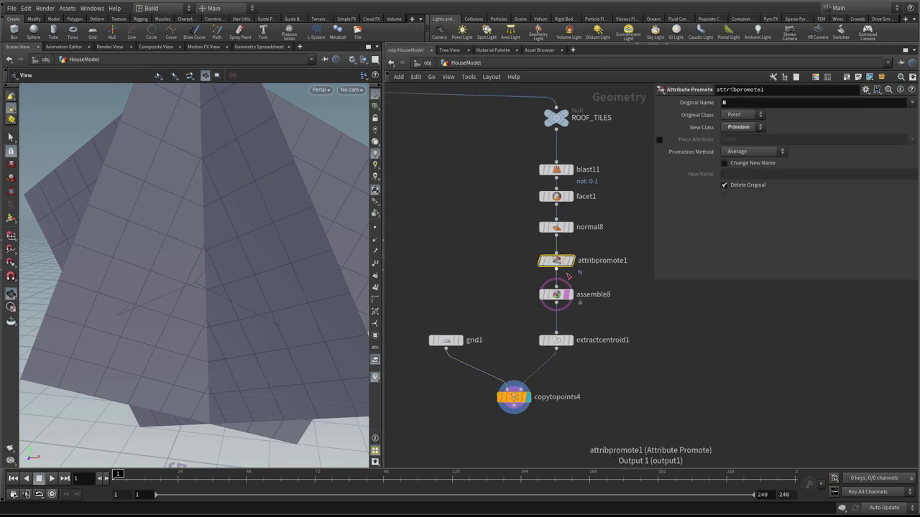
pyautogui.click(737, 186)
pyautogui.scroll(3, 205, 253)
pyautogui.moveTo(204, 253); pyautogui.dragTo(180, 259)
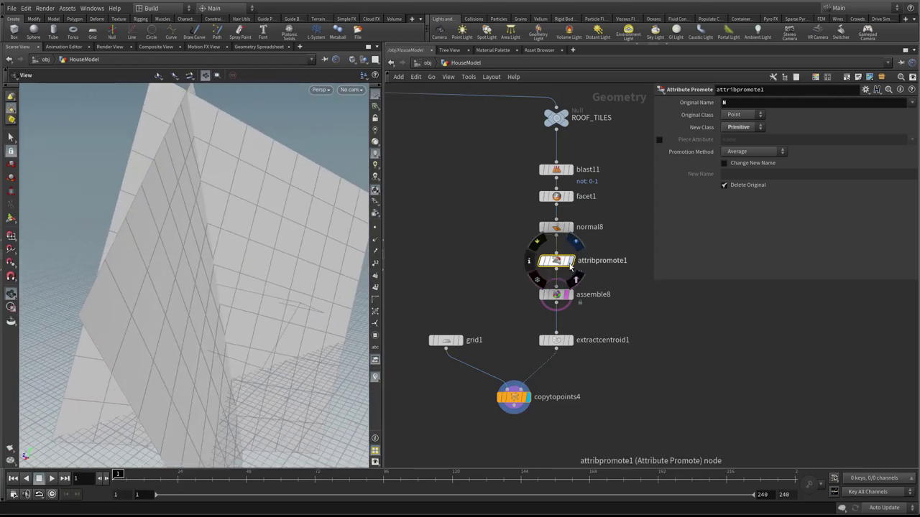
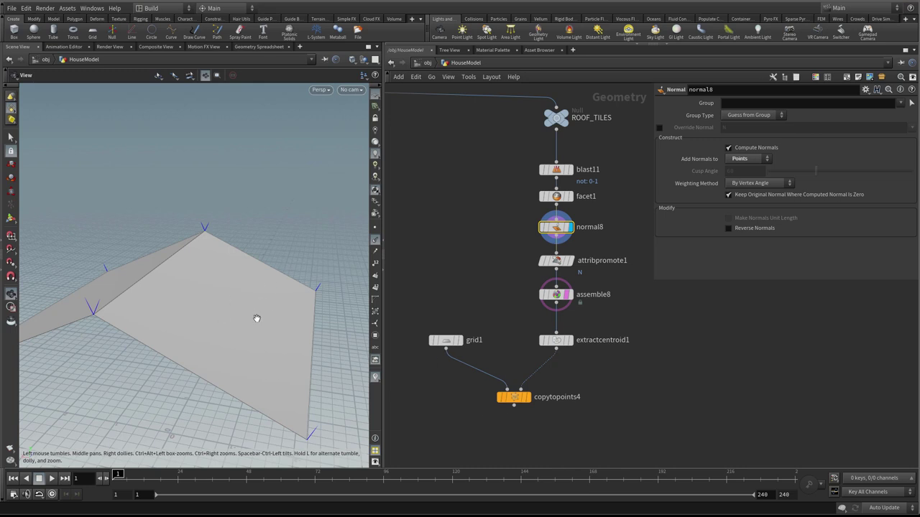
# - Display the grid node to examine the direction of its point normals
pyautogui.moveTo(423, 383); pyautogui.dragTo(438, 357, button='middle')
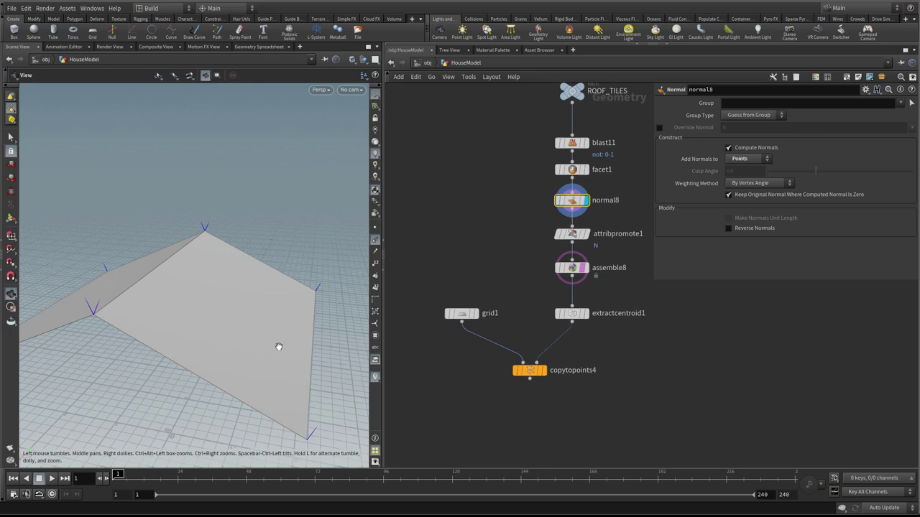
pyautogui.click(473, 314)
pyautogui.moveTo(218, 351); pyautogui.dragTo(278, 263, button='middle')
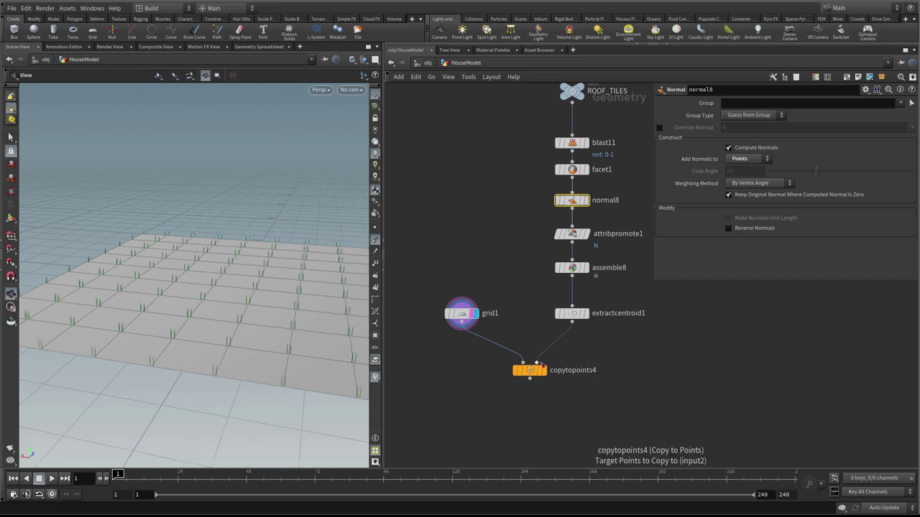
# - Display the Extract Centroid node and examine the normals on its points from several angles
pyautogui.moveTo(547, 372)
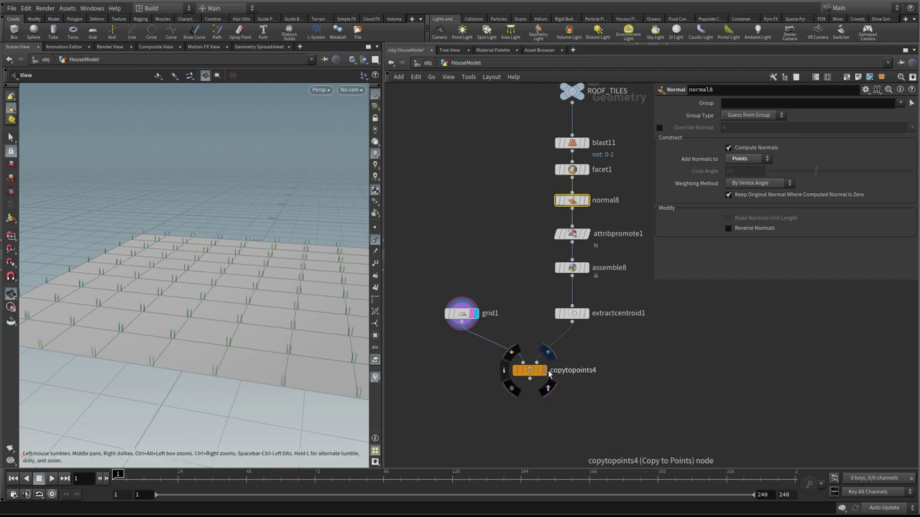
pyautogui.click(546, 354)
pyautogui.click(529, 370)
pyautogui.click(580, 317)
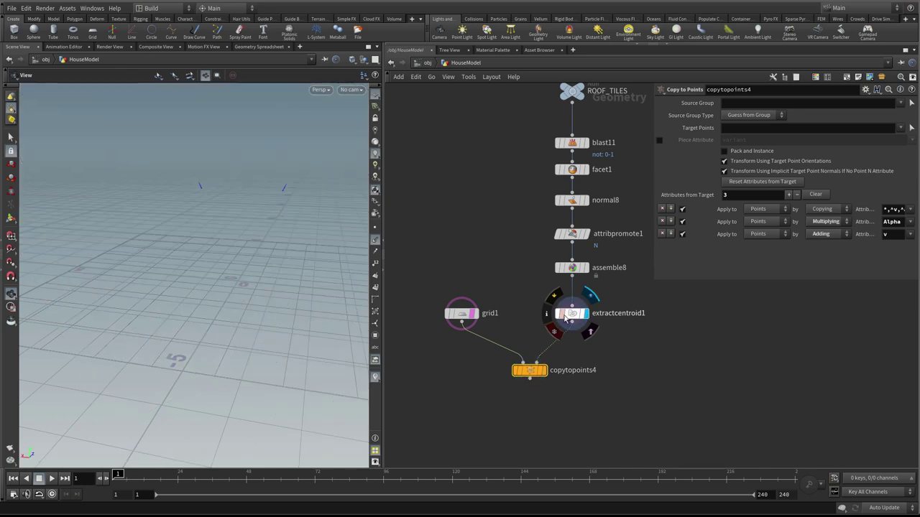
pyautogui.moveTo(584, 268)
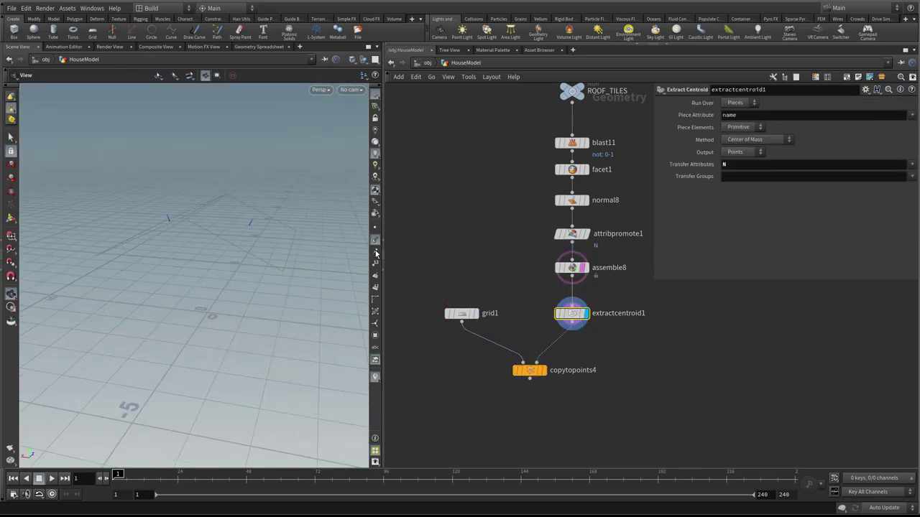
pyautogui.moveTo(236, 225)
pyautogui.mouseDown()
pyautogui.moveTo(281, 215)
pyautogui.moveTo(238, 227)
pyautogui.mouseUp()
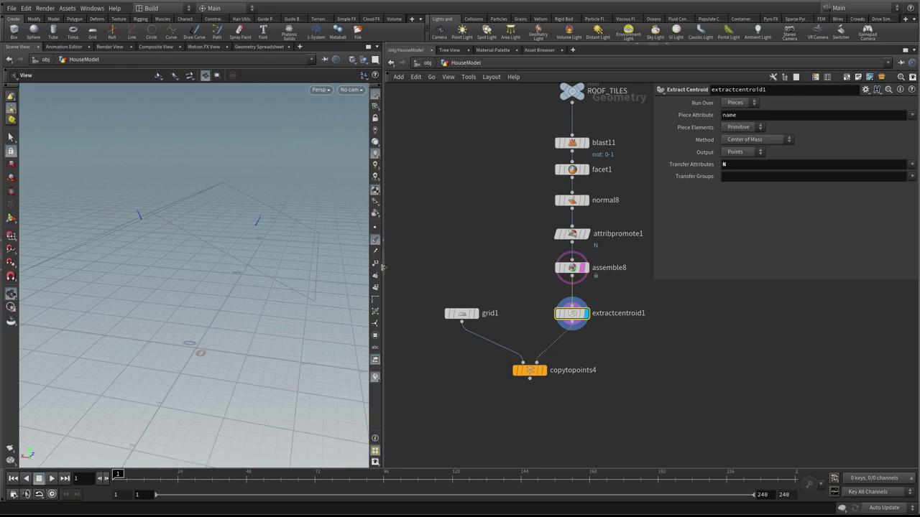
pyautogui.moveTo(314, 246); pyautogui.dragTo(242, 230)
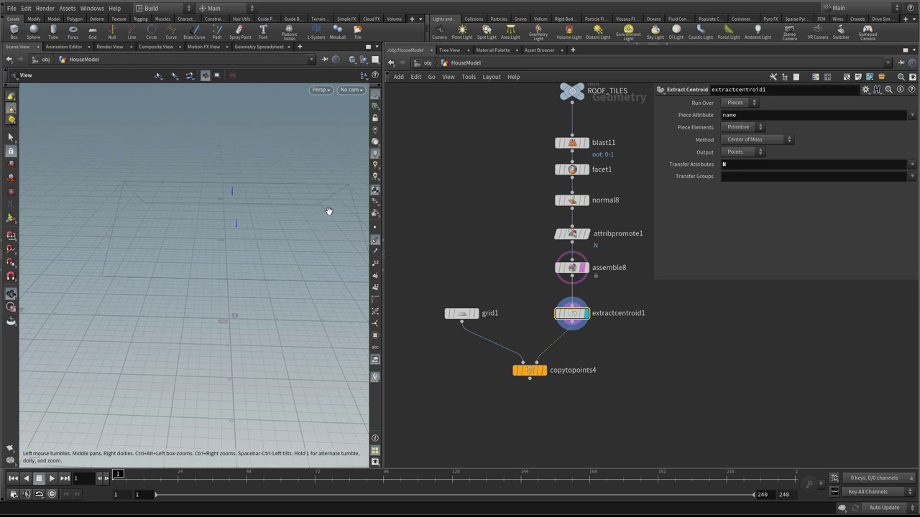
pyautogui.moveTo(108, 238); pyautogui.dragTo(172, 242)
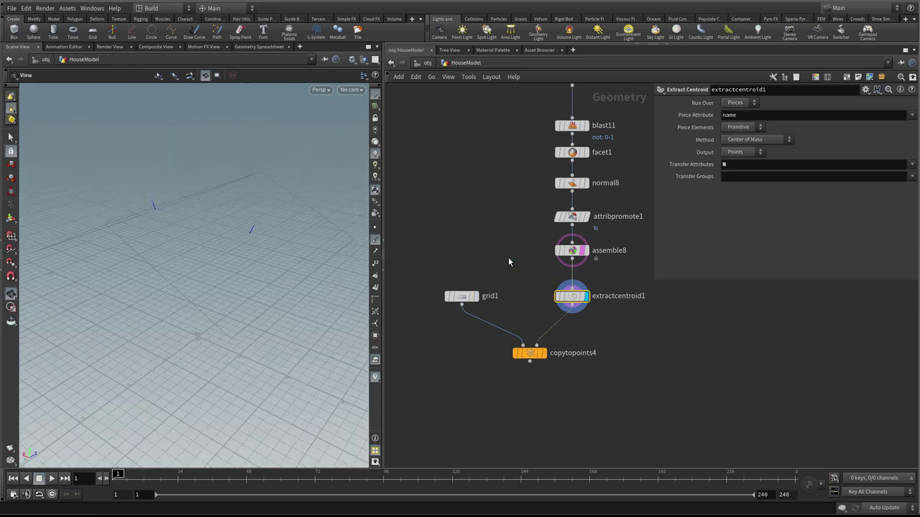
# - Set the Attribute Promote node to give the promoted normal attribute the new name up
pyautogui.click(582, 236)
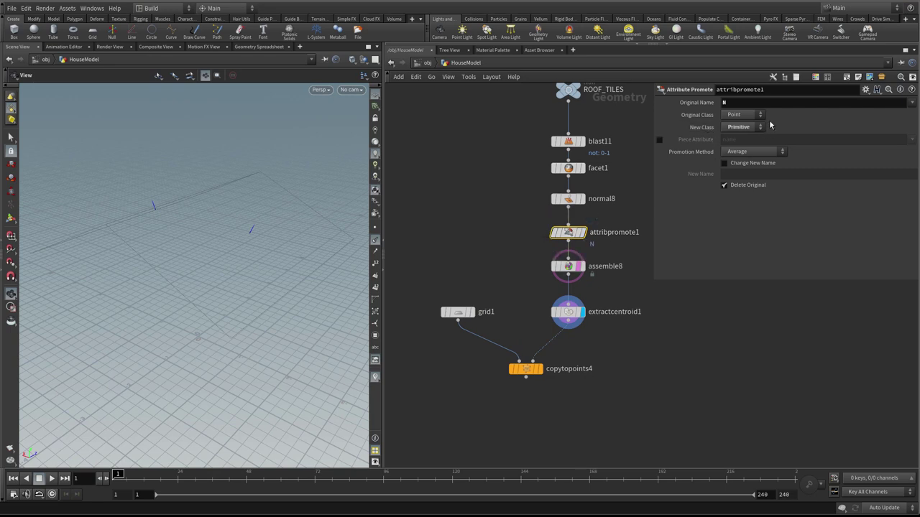
pyautogui.middleClick(570, 235)
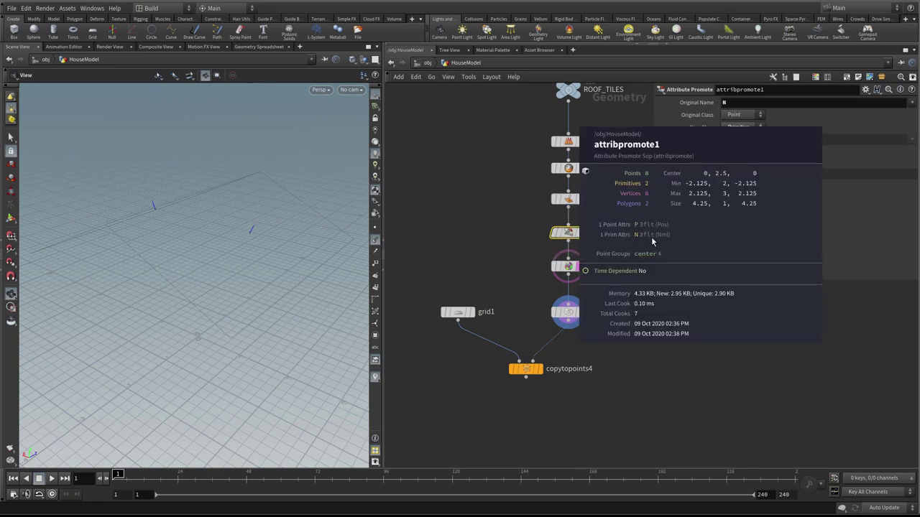
pyautogui.moveTo(642, 242); pyautogui.dragTo(643, 240, button='middle')
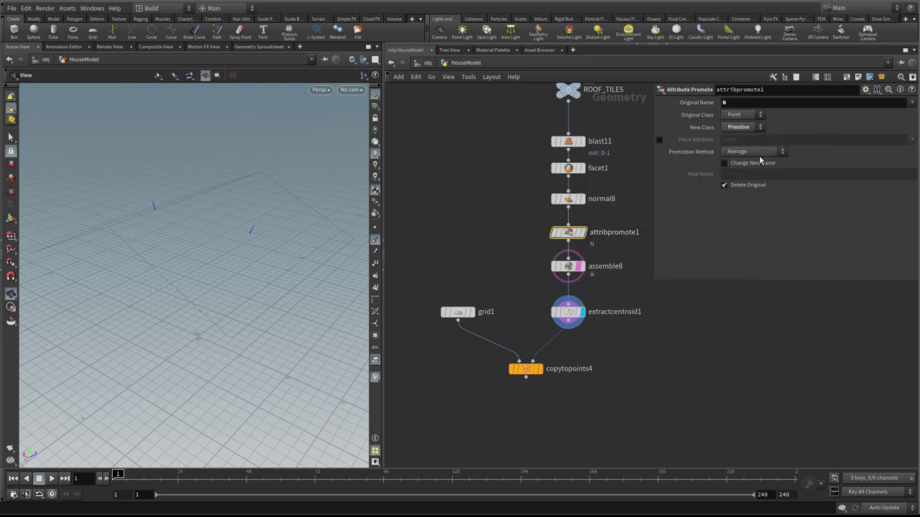
pyautogui.click(725, 165)
pyautogui.click(745, 175)
pyautogui.write('up')
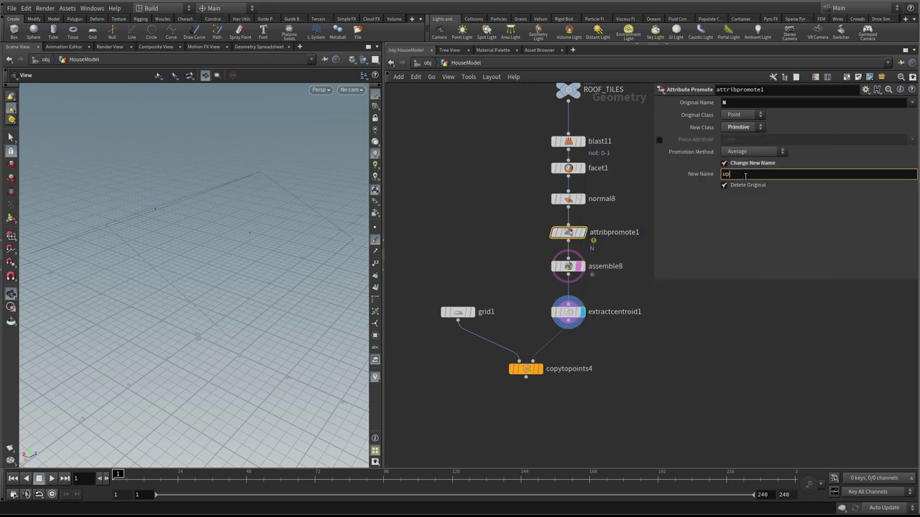
pyautogui.press('Return')
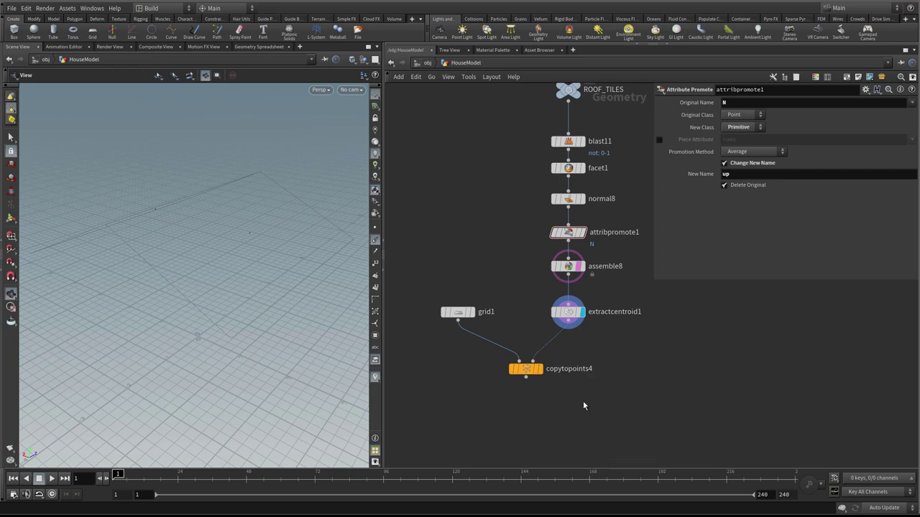
# - Move the Extract Centroid and Copy to Points nodes lower, and add up to the centroid's transferred attributes
pyautogui.moveTo(571, 315); pyautogui.dragTo(571, 335)
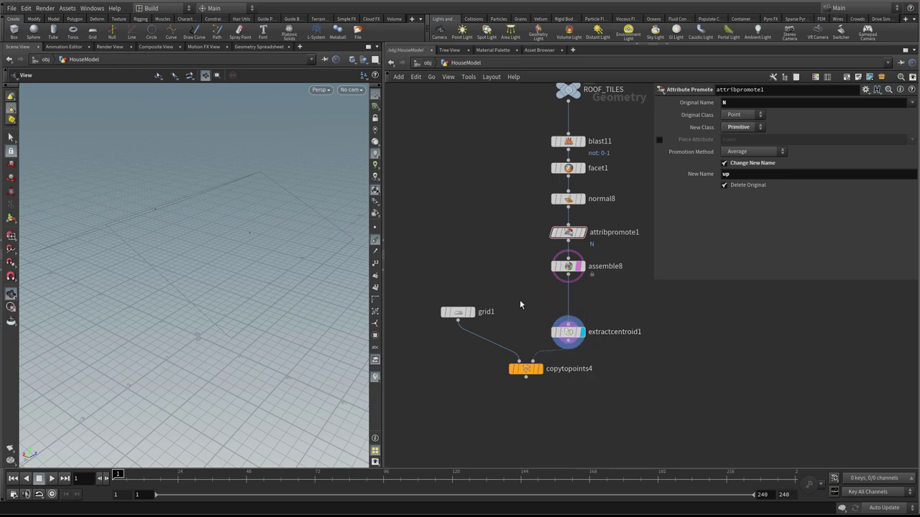
pyautogui.moveTo(525, 370); pyautogui.dragTo(524, 384)
pyautogui.click(565, 319)
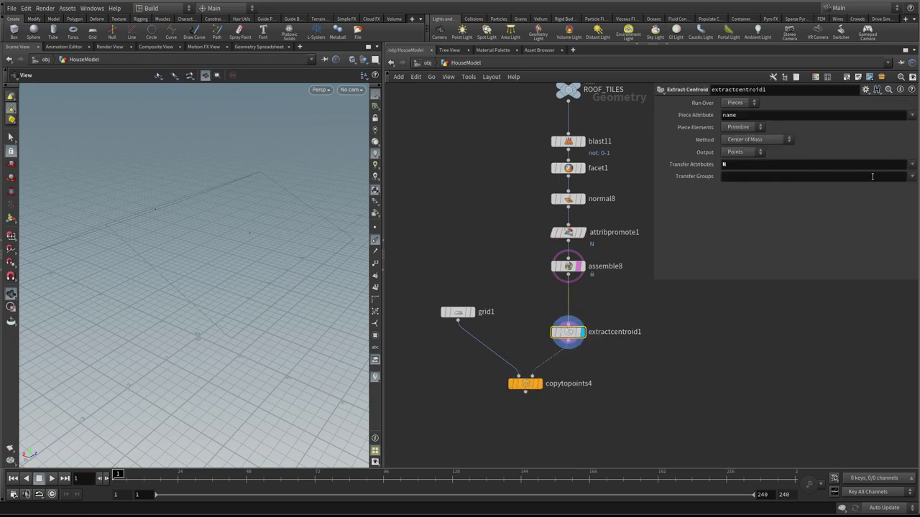
pyautogui.click(913, 166)
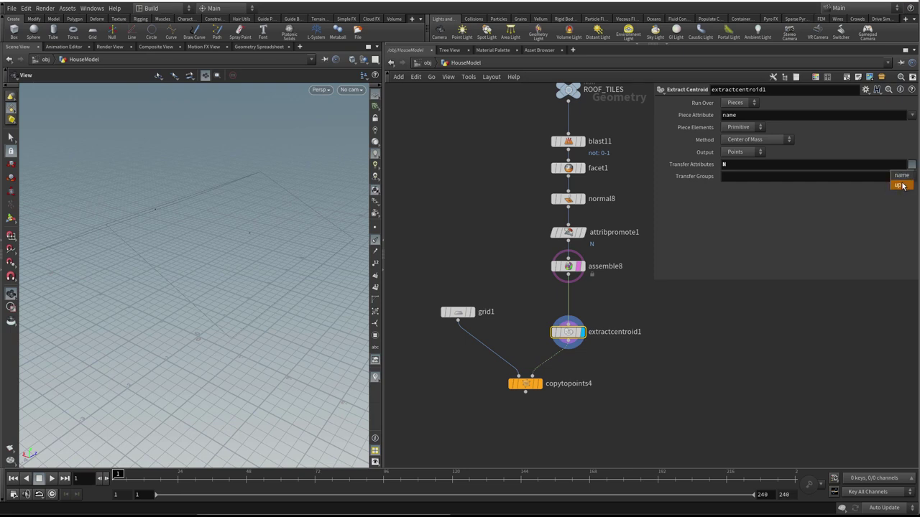
pyautogui.click(902, 184)
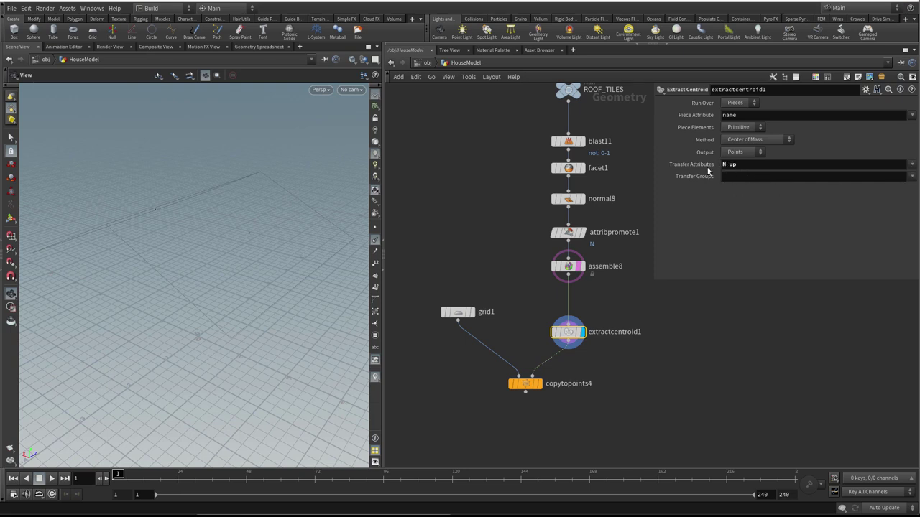
pyautogui.scroll(1, 518, 271)
pyautogui.moveTo(527, 269); pyautogui.dragTo(511, 263, button='middle')
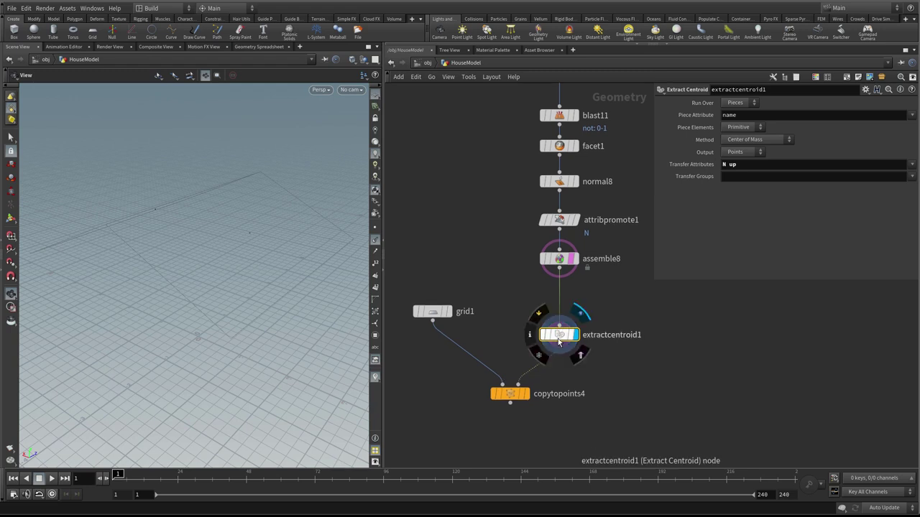
# - Space out the Extract Centroid and Assemble nodes and insert a Measure node between Attribute Promote and Assemble
pyautogui.moveTo(558, 336); pyautogui.dragTo(558, 349)
pyautogui.moveTo(551, 264); pyautogui.dragTo(551, 308)
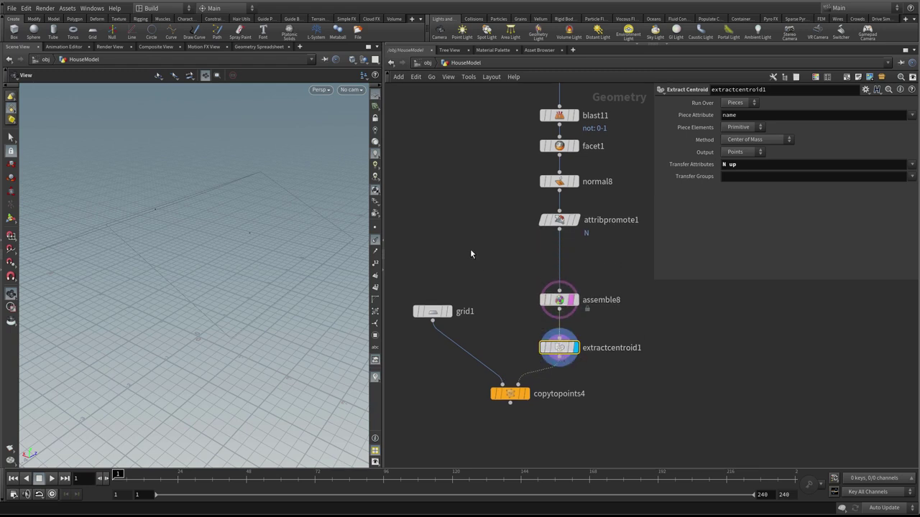
pyautogui.scroll(2, 470, 249)
pyautogui.press('Tab')
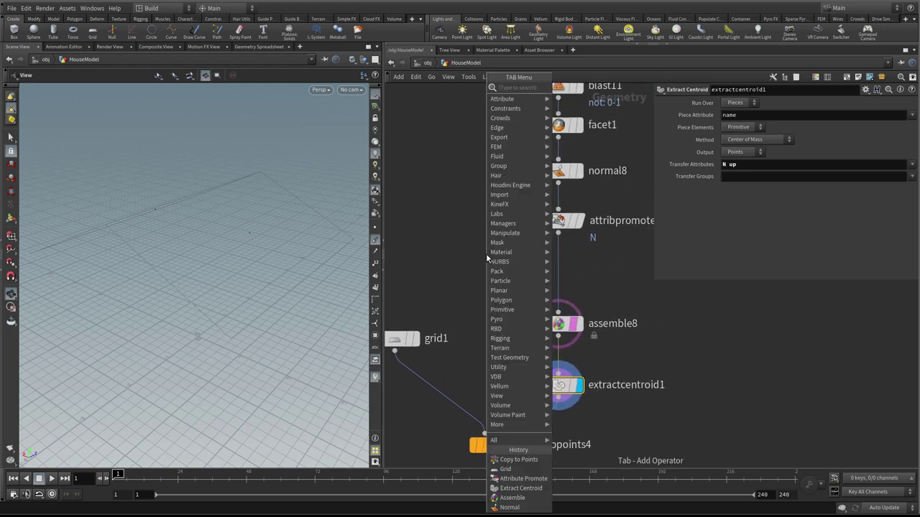
pyautogui.write('meas')
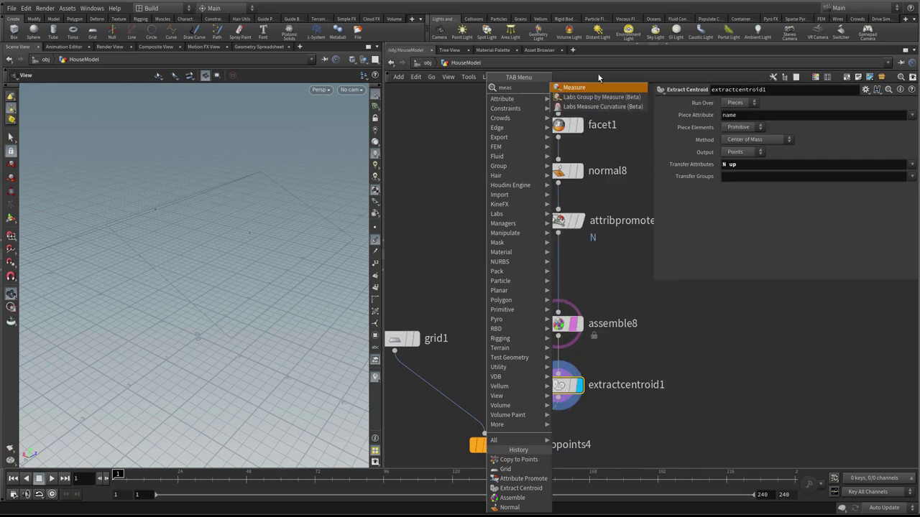
pyautogui.click(600, 88)
pyautogui.click(559, 266)
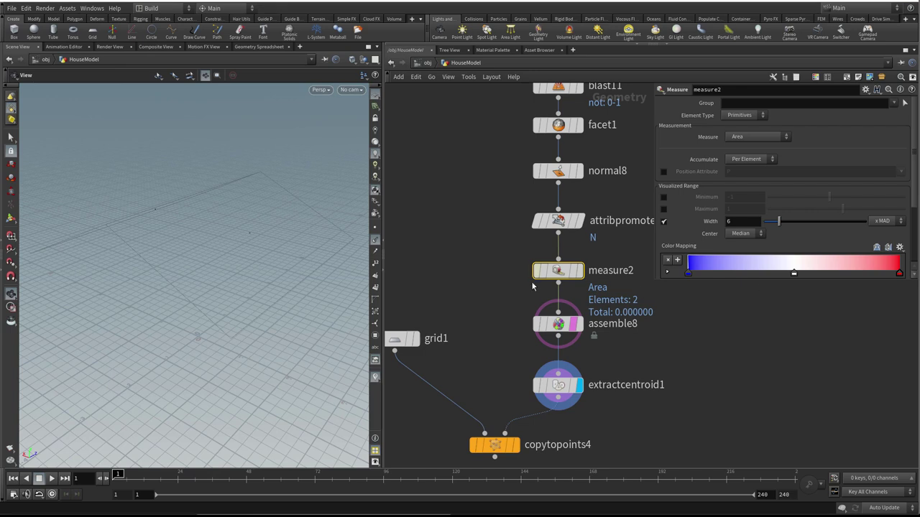
pyautogui.moveTo(501, 324); pyautogui.dragTo(602, 337)
pyautogui.moveTo(495, 270); pyautogui.dragTo(612, 281)
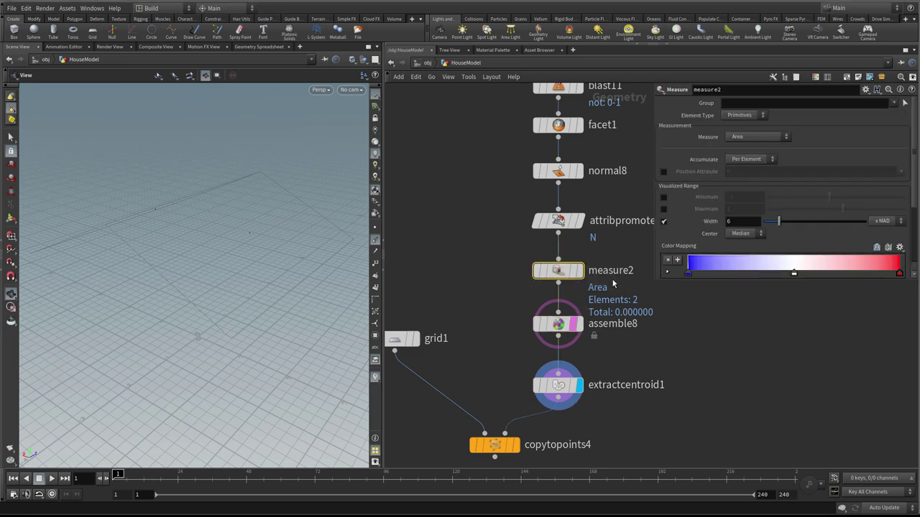
# - Display the Measure node and set it to measure Gradient on primitives
pyautogui.click(579, 270)
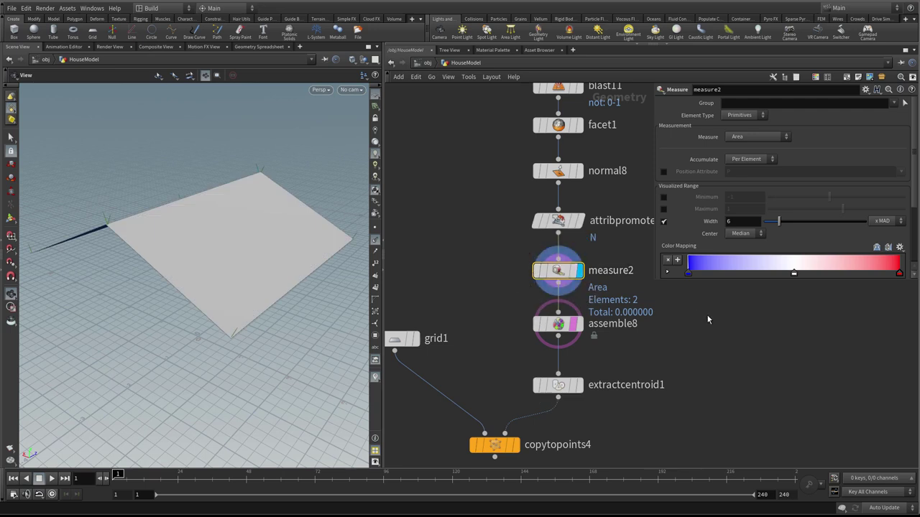
pyautogui.click(750, 117)
pyautogui.click(778, 119)
pyautogui.click(762, 139)
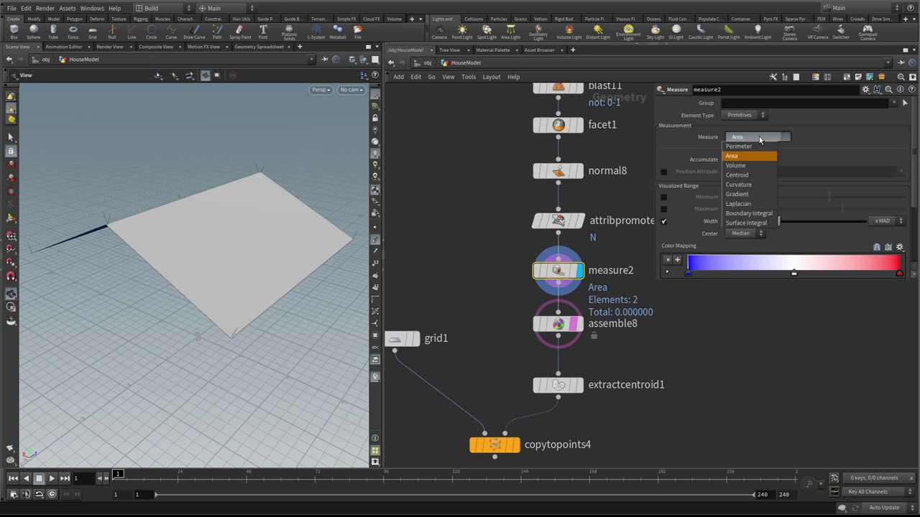
pyautogui.click(753, 197)
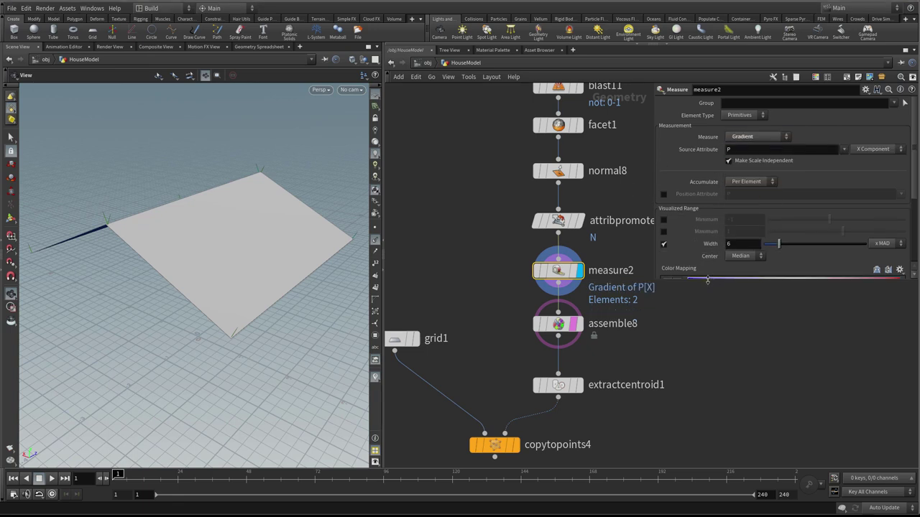
pyautogui.moveTo(707, 280); pyautogui.dragTo(715, 345)
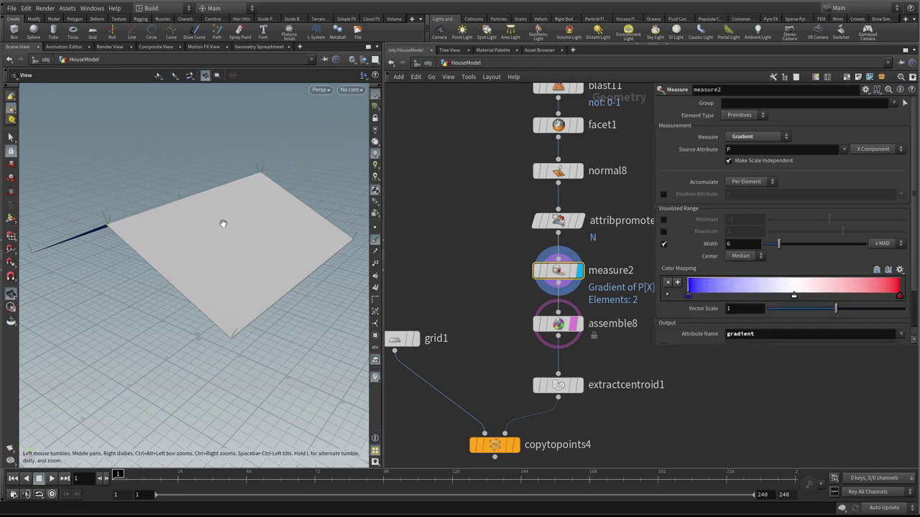
# - Review the Measure node's output attributes and set its output attribute name to N
pyautogui.moveTo(223, 223); pyautogui.dragTo(299, 269)
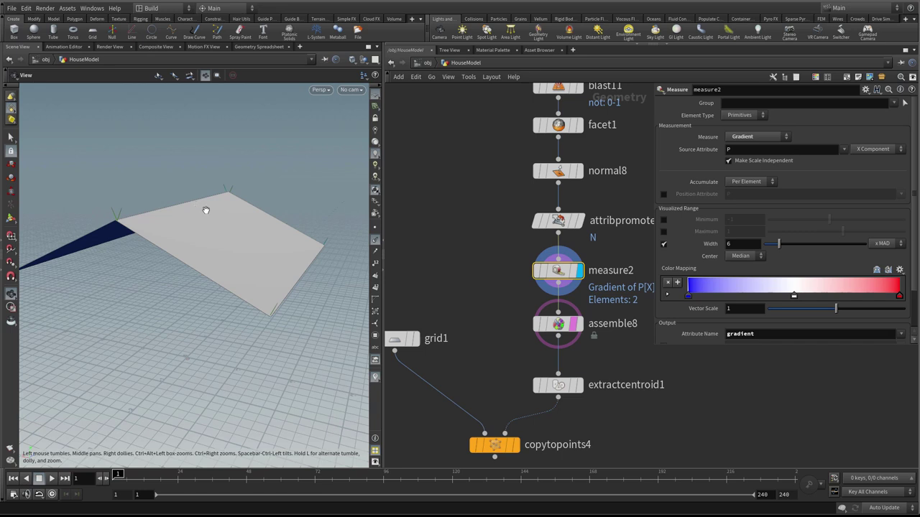
pyautogui.moveTo(558, 272); pyautogui.dragTo(495, 286, button='middle')
pyautogui.middleClick(493, 286)
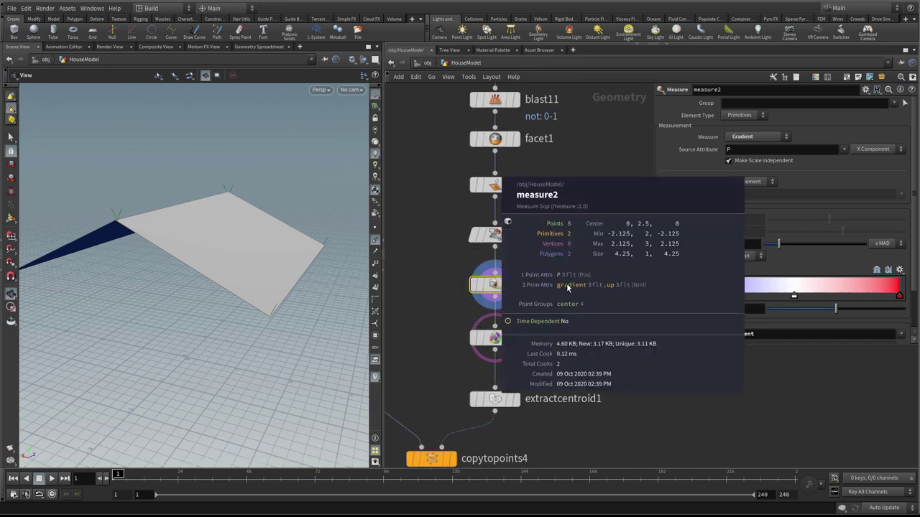
pyautogui.click(593, 291)
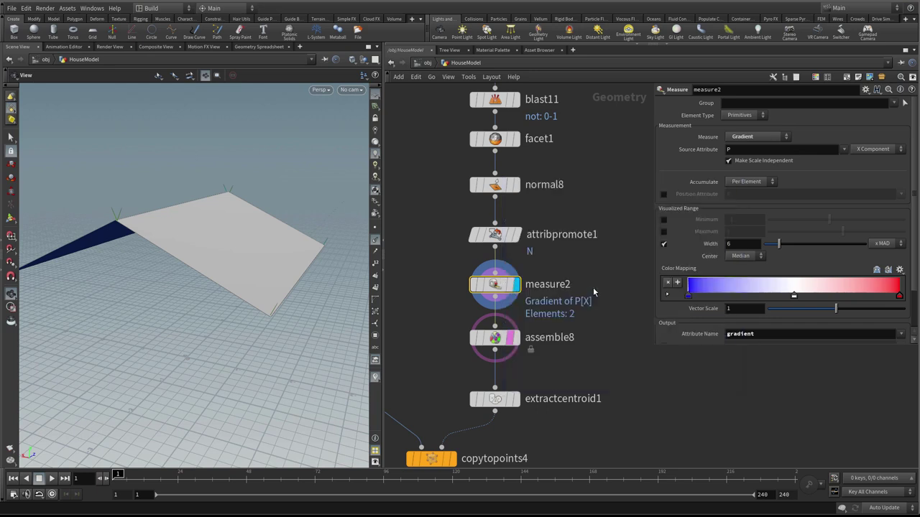
pyautogui.moveTo(759, 337); pyautogui.dragTo(685, 336)
pyautogui.click(765, 366)
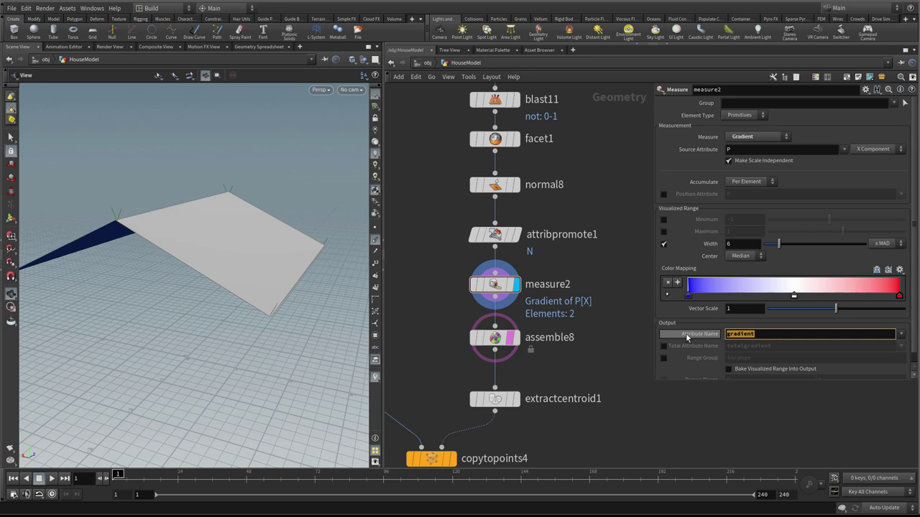
pyautogui.write('N')
pyautogui.press('Return')
# - Branch a second Attribute Promote node off the Measure node's output and display it
pyautogui.moveTo(501, 347); pyautogui.dragTo(490, 325, button='middle')
pyautogui.click(510, 321)
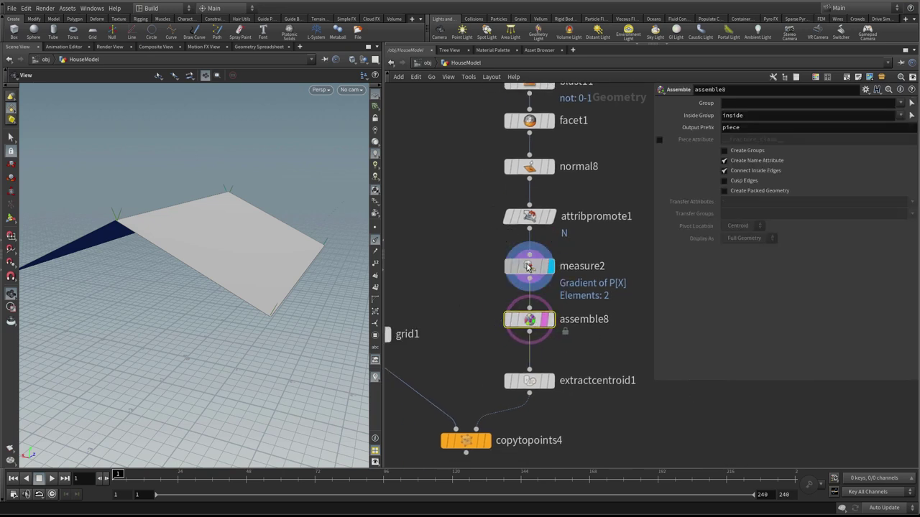
pyautogui.click(527, 267)
pyautogui.middleClick(527, 267)
pyautogui.moveTo(445, 289); pyautogui.dragTo(467, 280, button='middle')
pyautogui.press('Tab')
pyautogui.write('atr')
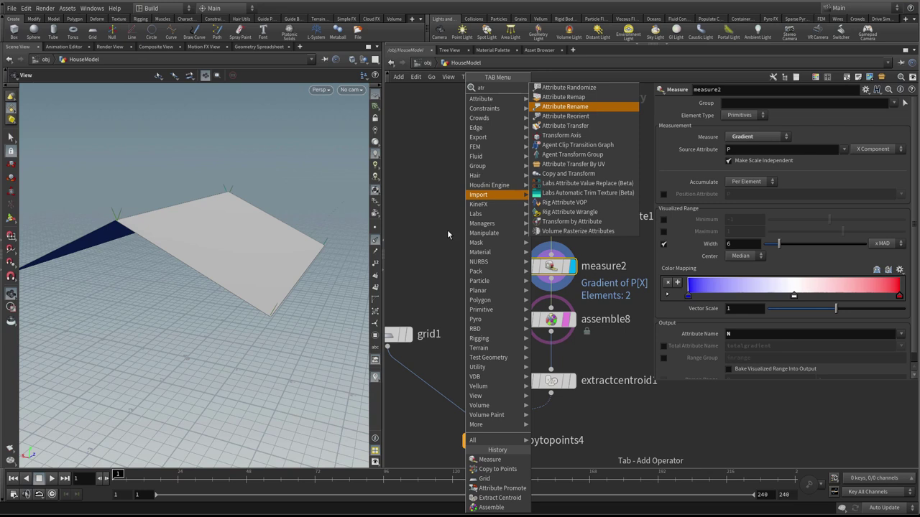
pyautogui.click(502, 488)
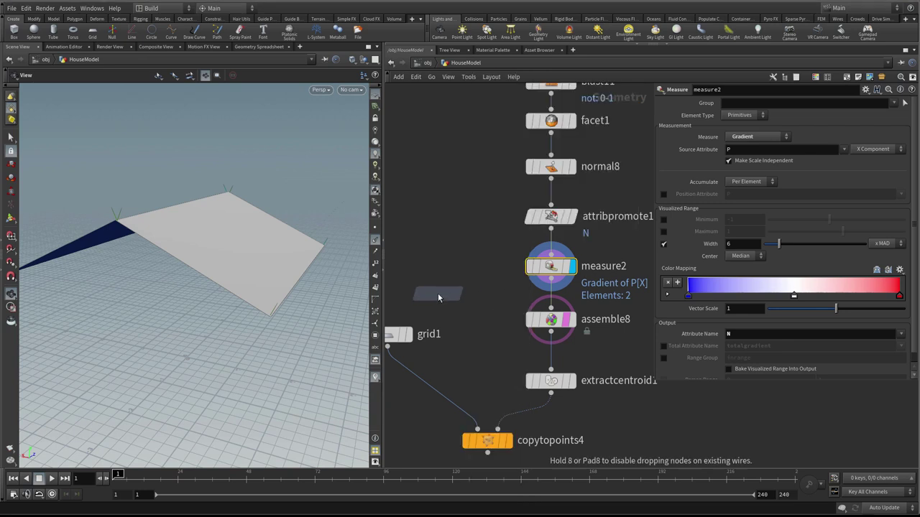
pyautogui.click(438, 294)
pyautogui.click(550, 278)
pyautogui.click(441, 294)
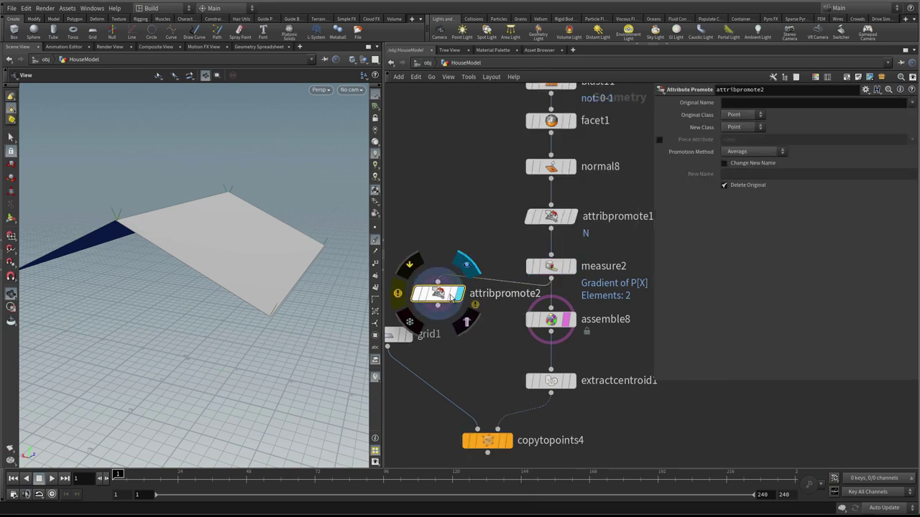
pyautogui.click(461, 293)
# - Set the second Attribute Promote node to promote N from the Primitive class
pyautogui.click(746, 115)
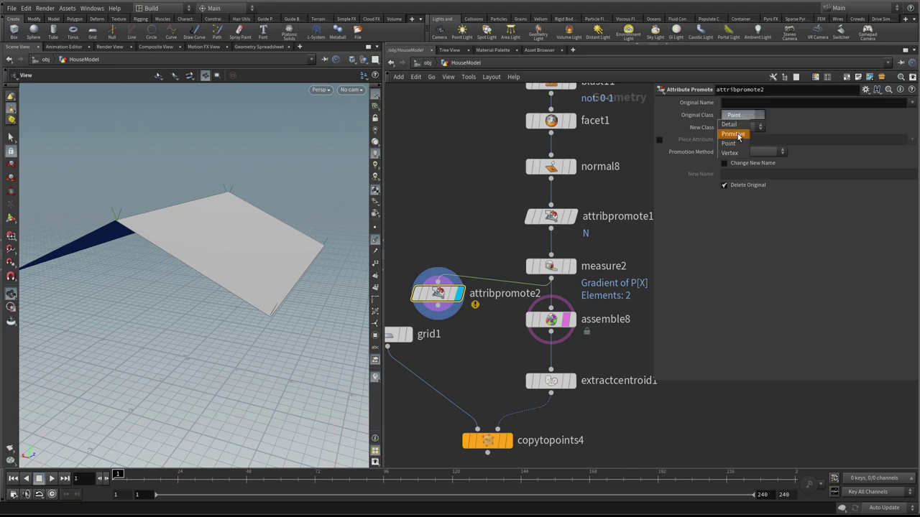
pyautogui.click(740, 140)
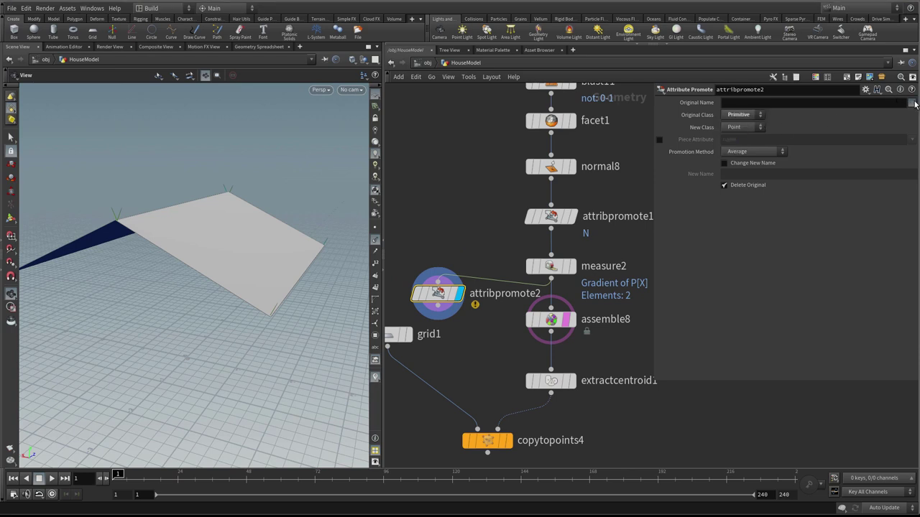
pyautogui.moveTo(461, 231); pyautogui.dragTo(560, 268)
pyautogui.moveTo(450, 242); pyautogui.dragTo(454, 305)
pyautogui.click(912, 102)
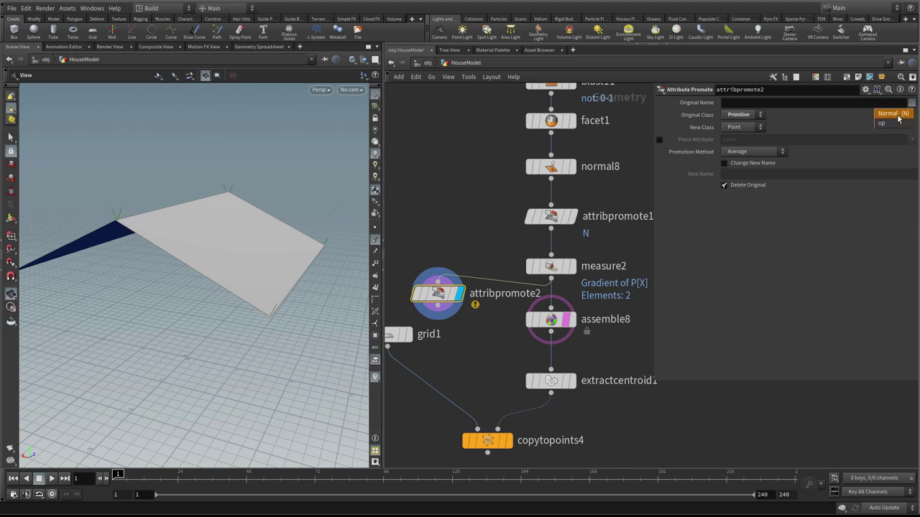
pyautogui.click(889, 114)
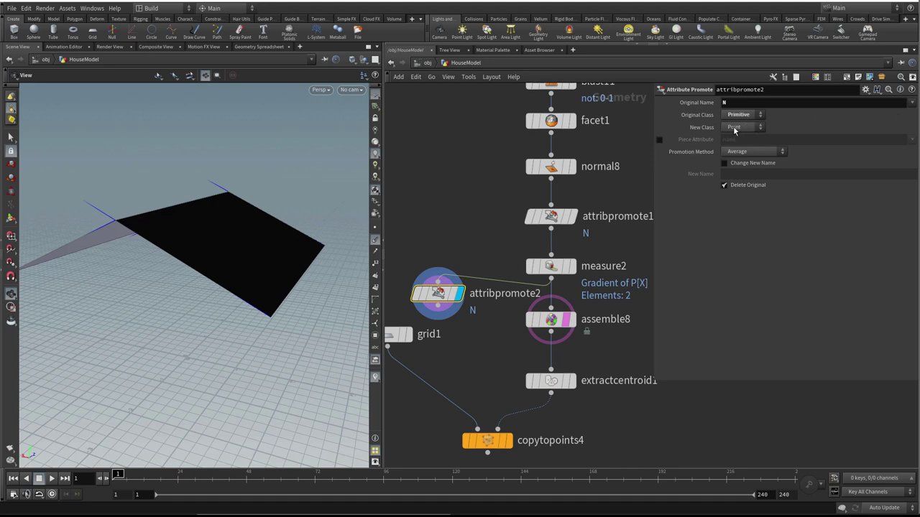
# - Compare the point normals of the Normal node with those of the second Attribute Promote node
pyautogui.moveTo(220, 271); pyautogui.dragTo(217, 241)
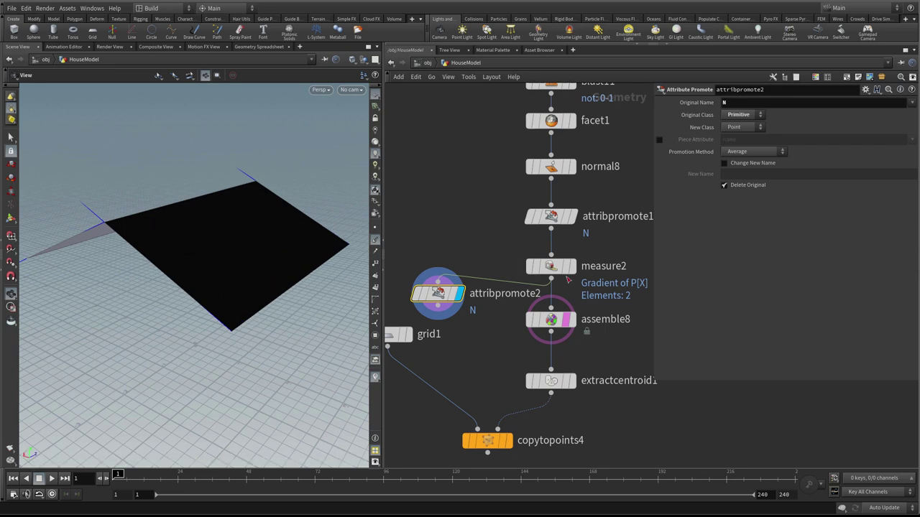
pyautogui.click(572, 168)
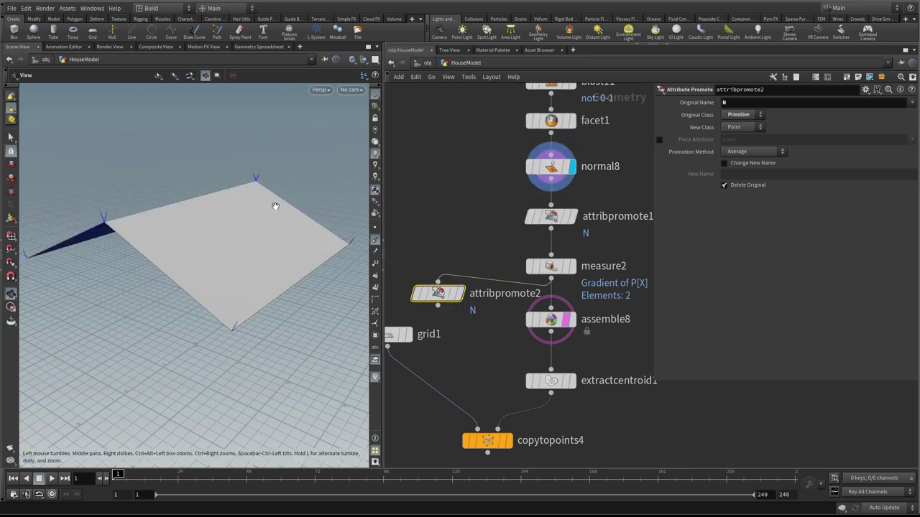
pyautogui.click(460, 293)
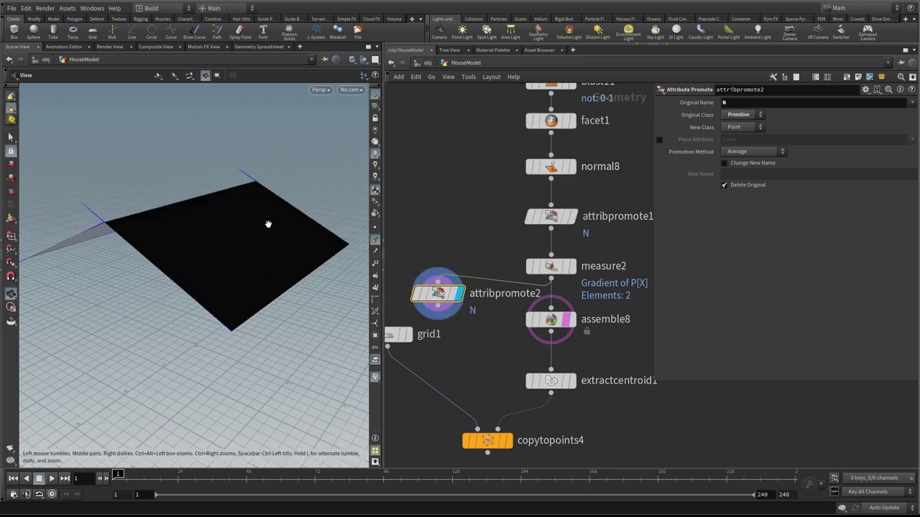
pyautogui.moveTo(118, 209); pyautogui.dragTo(264, 142)
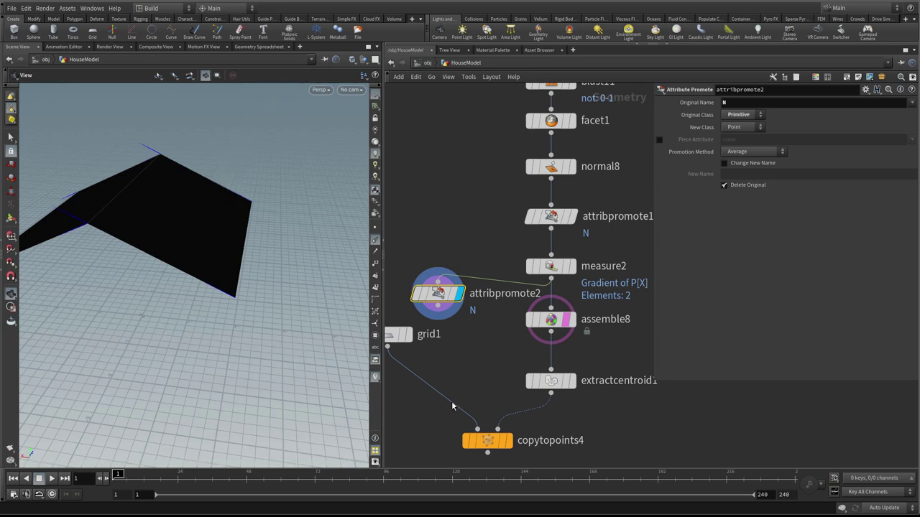
# - Display the Copy to Points node and examine how the copied grids are oriented
pyautogui.moveTo(506, 388); pyautogui.dragTo(509, 355, button='middle')
pyautogui.click(502, 415)
pyautogui.click(502, 417)
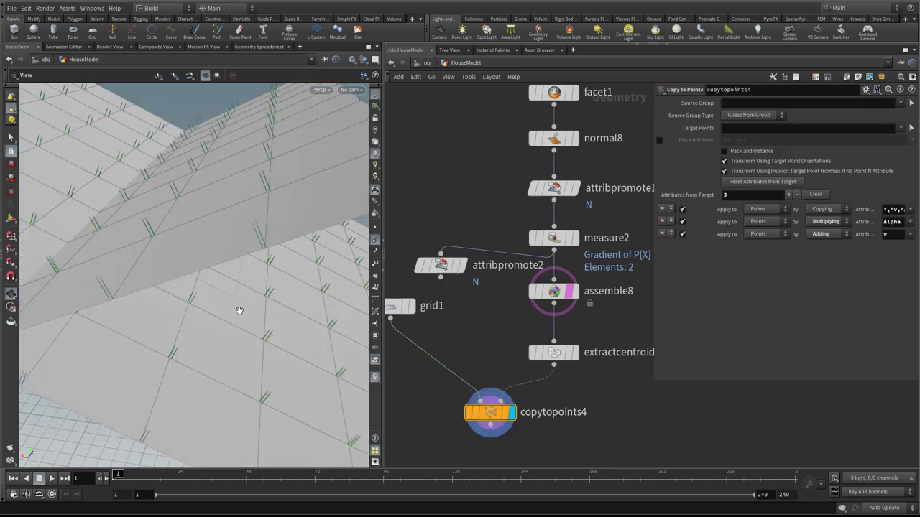
pyautogui.moveTo(238, 310); pyautogui.dragTo(151, 281)
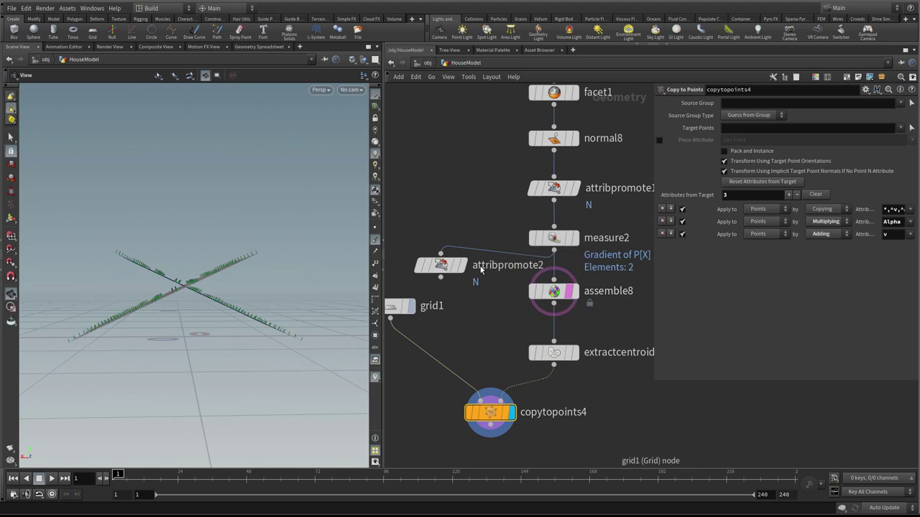
# - Display the Extract Centroid normals with the first Attribute Promote and Copy to Points nodes templated to compare their directions
pyautogui.click(574, 353)
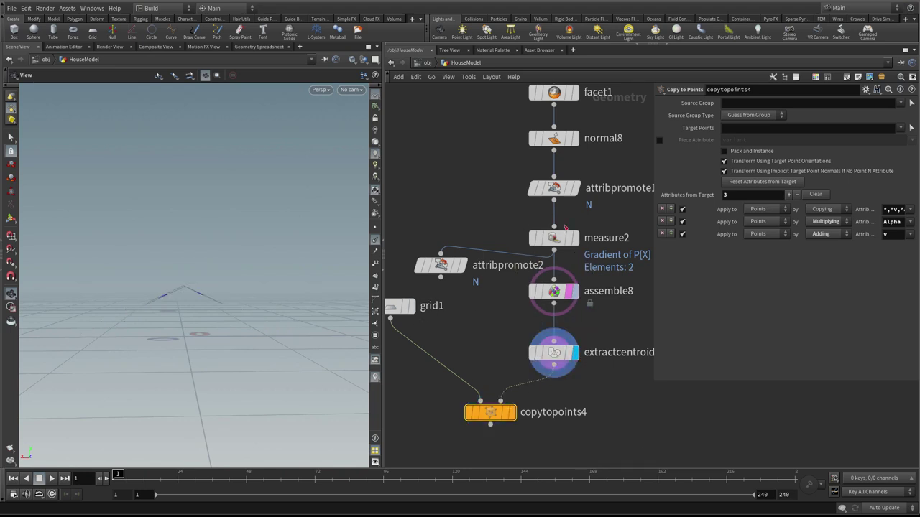
pyautogui.click(569, 189)
pyautogui.moveTo(248, 275); pyautogui.dragTo(184, 284)
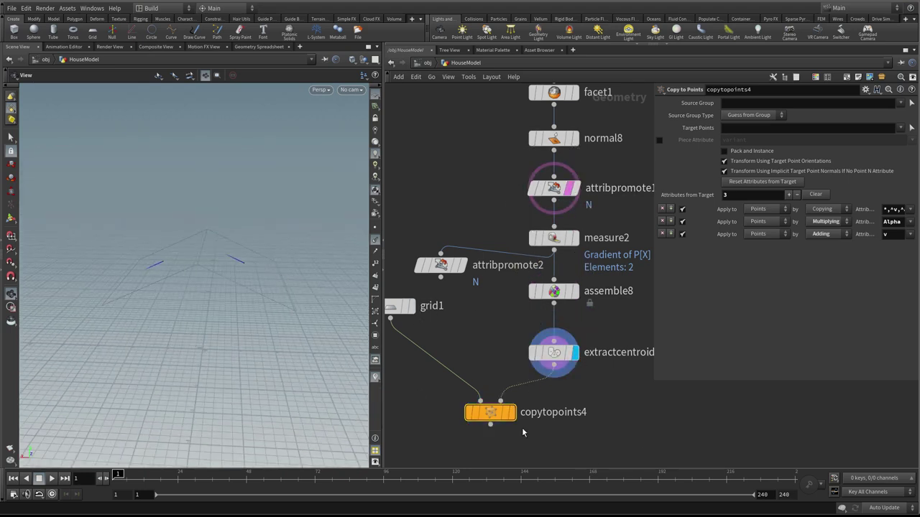
pyautogui.click(505, 417)
pyautogui.moveTo(240, 308)
pyautogui.mouseDown()
pyautogui.moveTo(250, 290)
pyautogui.moveTo(236, 308)
pyautogui.mouseUp()
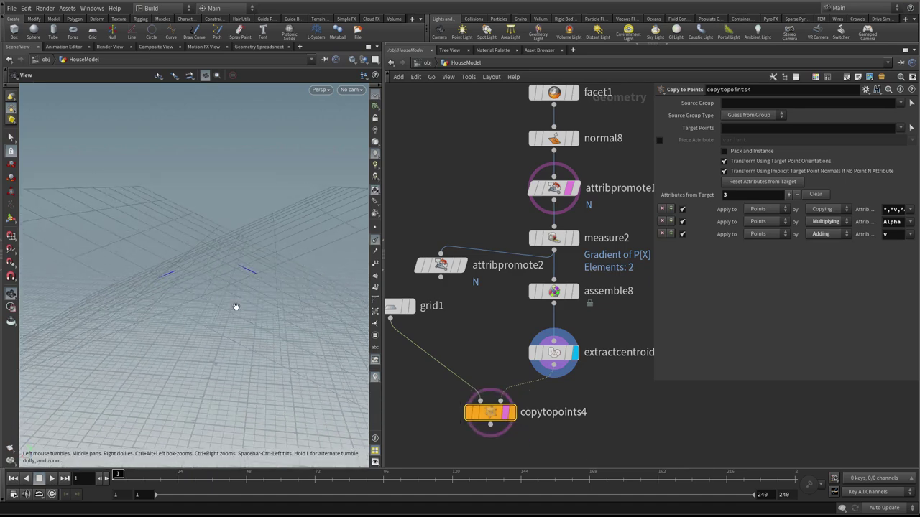
pyautogui.scroll(-2, 517, 369)
# - Delete the second Attribute Promote node branching off the Measure node
pyautogui.click(486, 295)
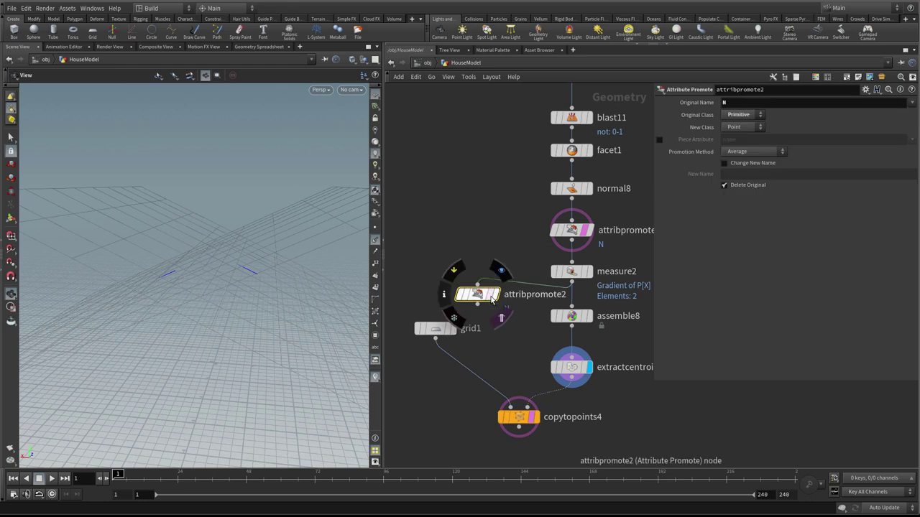
pyautogui.press('Delete')
pyautogui.scroll(-3, 510, 338)
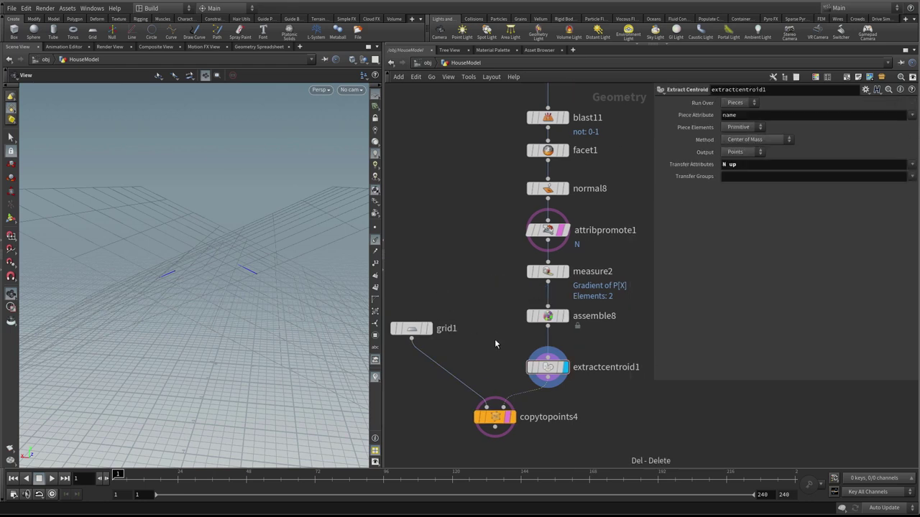
pyautogui.moveTo(567, 328); pyautogui.dragTo(586, 394)
pyautogui.press('l')
pyautogui.click(573, 420)
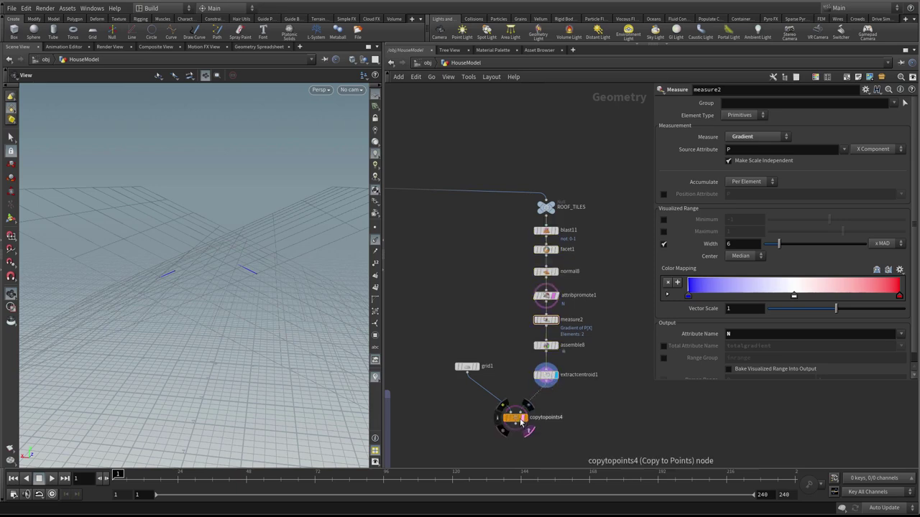
# - Move the Copy to Points node closer to Extract Centroid, display it, and examine the copied grids' orientation
pyautogui.moveTo(519, 419); pyautogui.dragTo(517, 410)
pyautogui.click(524, 408)
pyautogui.click(511, 409)
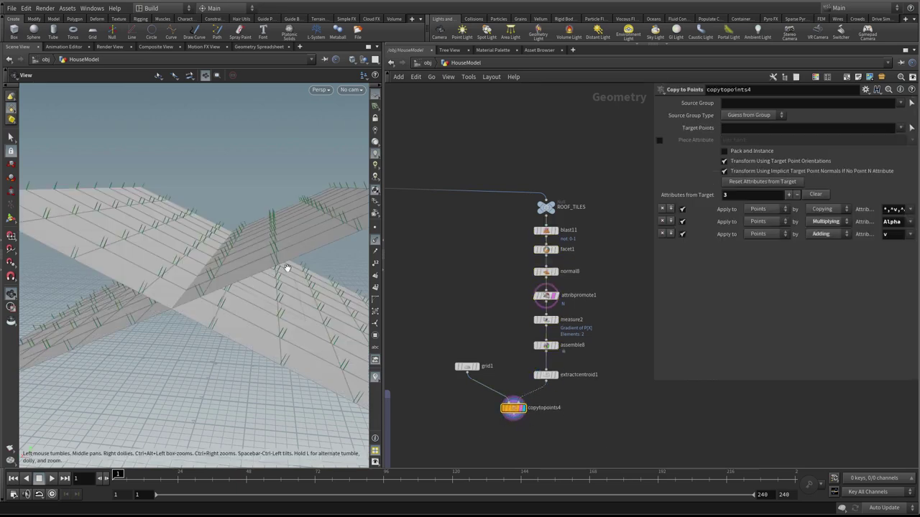
pyautogui.moveTo(285, 280); pyautogui.dragTo(233, 321)
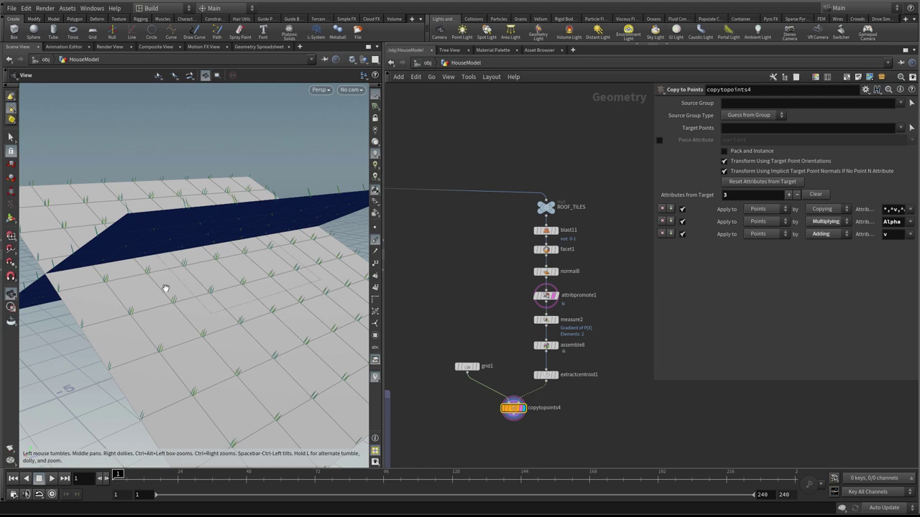
# - Select the Grid node, template it instead of the Attribute Promote node, and examine how it compares with the copied grids
pyautogui.scroll(-5, 227, 289)
pyautogui.click(465, 366)
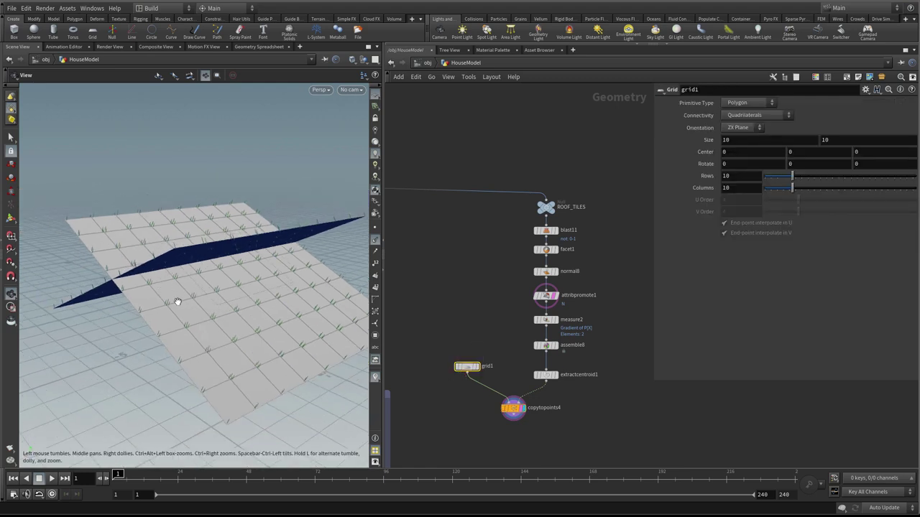
pyautogui.moveTo(179, 298); pyautogui.dragTo(209, 302)
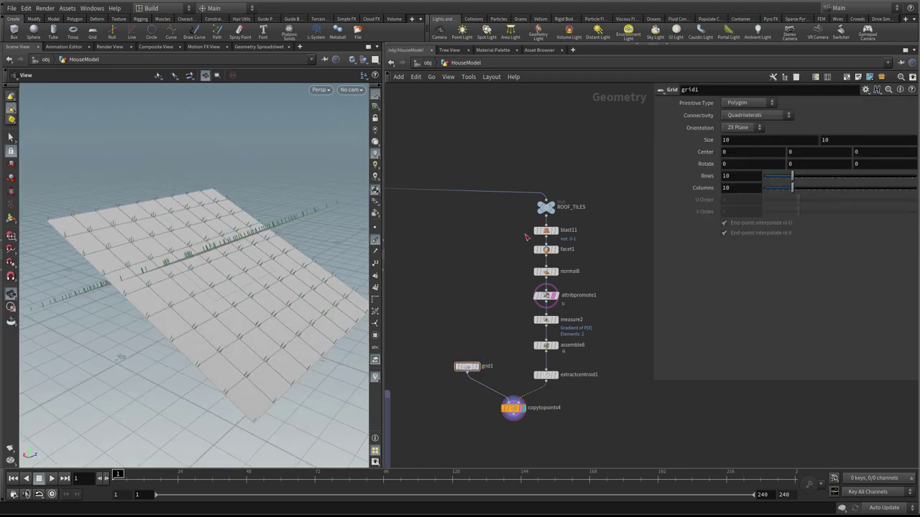
pyautogui.moveTo(277, 302); pyautogui.dragTo(187, 335)
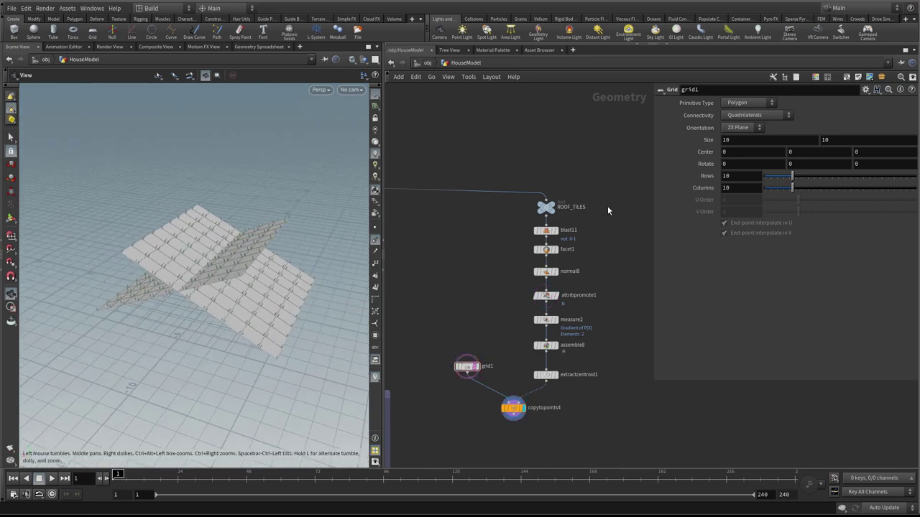
pyautogui.moveTo(294, 309); pyautogui.dragTo(200, 296)
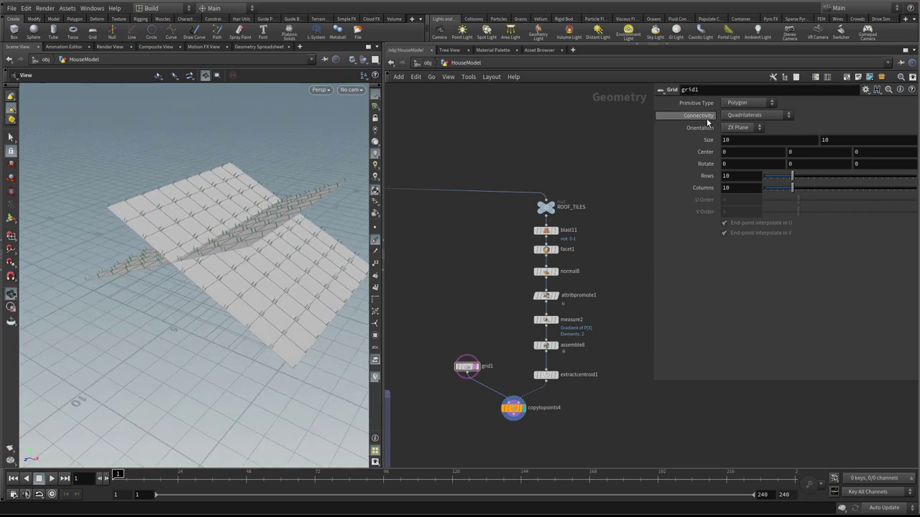
# - Try varying the grid's first size value to see how the copied grids scale, and undo the changes
pyautogui.moveTo(730, 140); pyautogui.dragTo(729, 140, button='middle')
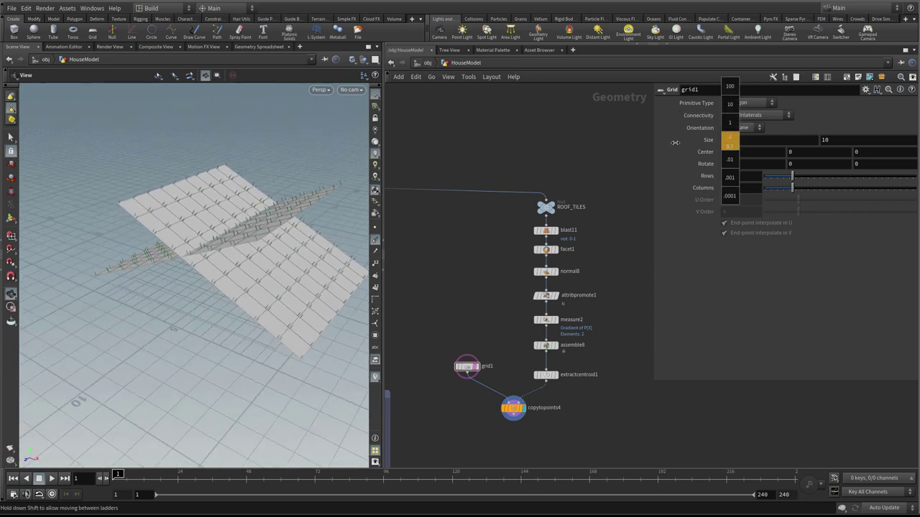
pyautogui.moveTo(619, 145); pyautogui.dragTo(731, 133, button='middle')
pyautogui.moveTo(656, 139); pyautogui.dragTo(647, 136, button='middle')
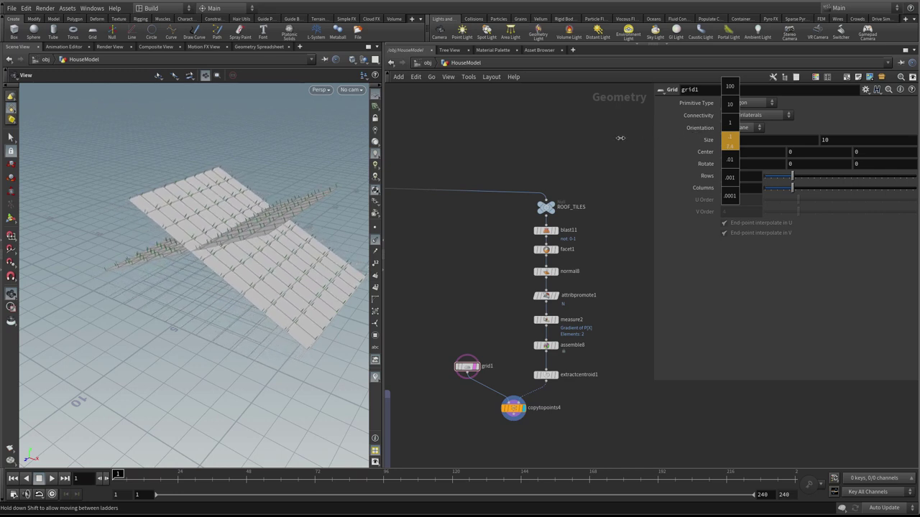
pyautogui.moveTo(676, 124); pyautogui.dragTo(710, 118, button='middle')
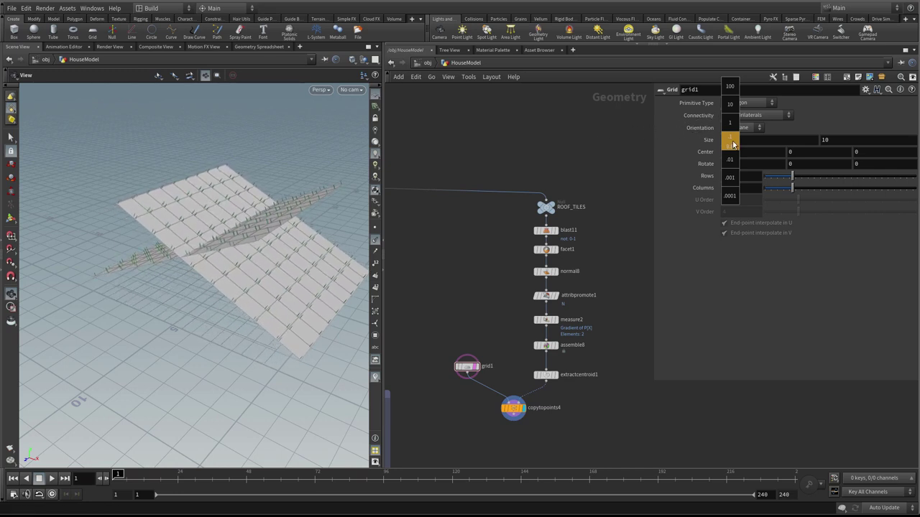
pyautogui.hotkey('ctrl', 'z')
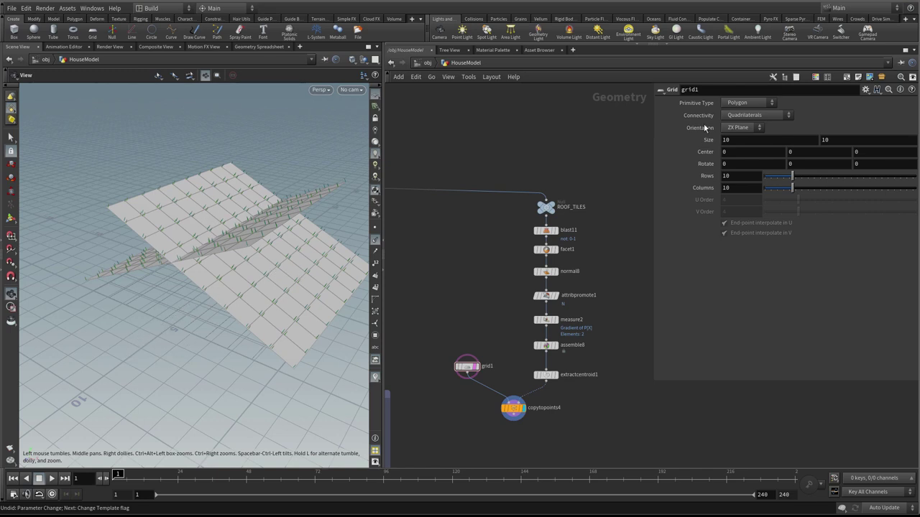
pyautogui.moveTo(733, 140); pyautogui.dragTo(780, 137, button='middle')
pyautogui.hotkey('ctrl', 'z')
# - Template the ROOF_TILES null instead of the Grid node and compare the copied grids with the roof outline
pyautogui.moveTo(251, 231); pyautogui.dragTo(261, 232)
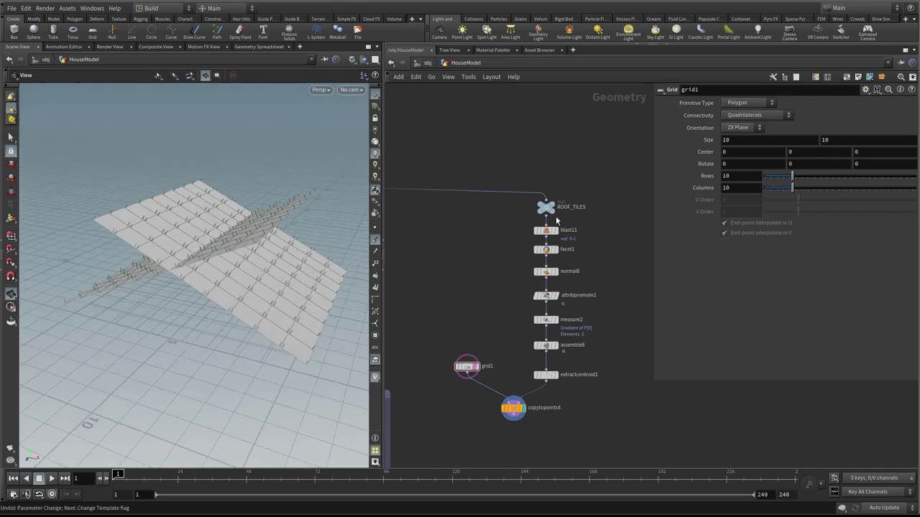
pyautogui.click(551, 212)
pyautogui.moveTo(255, 267); pyautogui.dragTo(222, 259)
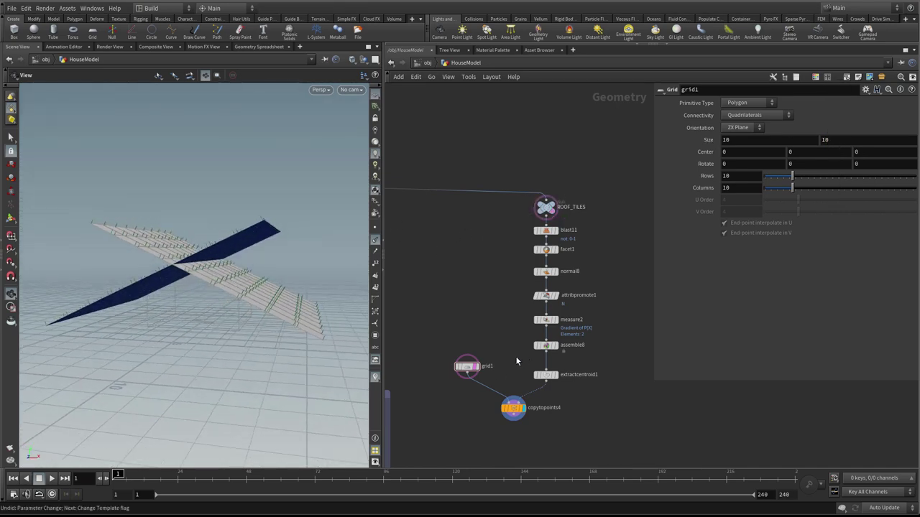
pyautogui.moveTo(474, 370)
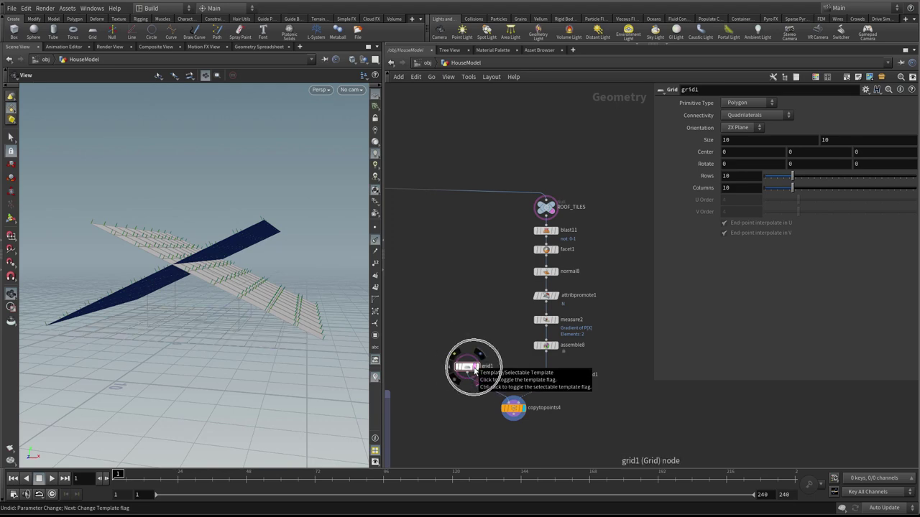
pyautogui.click(474, 370)
pyautogui.moveTo(215, 310); pyautogui.dragTo(147, 309)
pyautogui.moveTo(185, 335)
pyautogui.mouseDown()
pyautogui.moveTo(180, 353)
pyautogui.moveTo(224, 353)
pyautogui.moveTo(174, 341)
pyautogui.mouseUp()
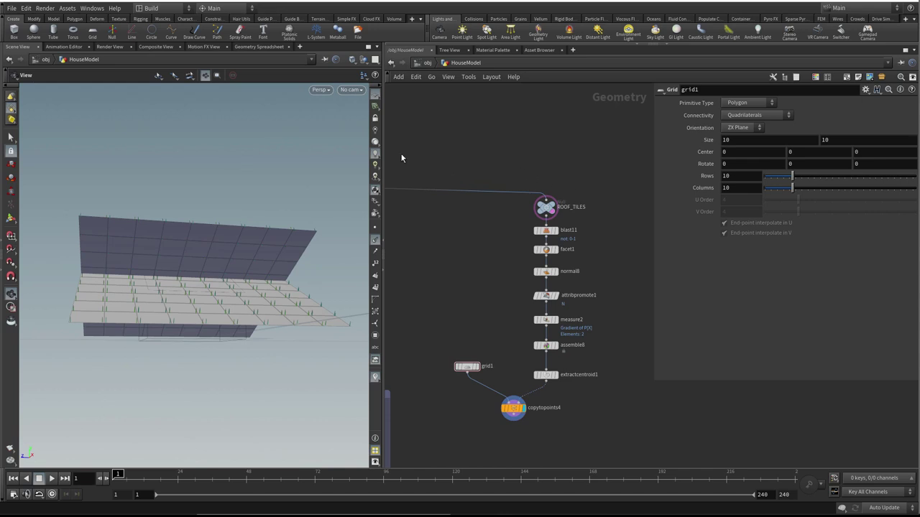
# - Add a spare input to the Grid node and reference the ROOF_TILES null in it
pyautogui.scroll(3, 489, 339)
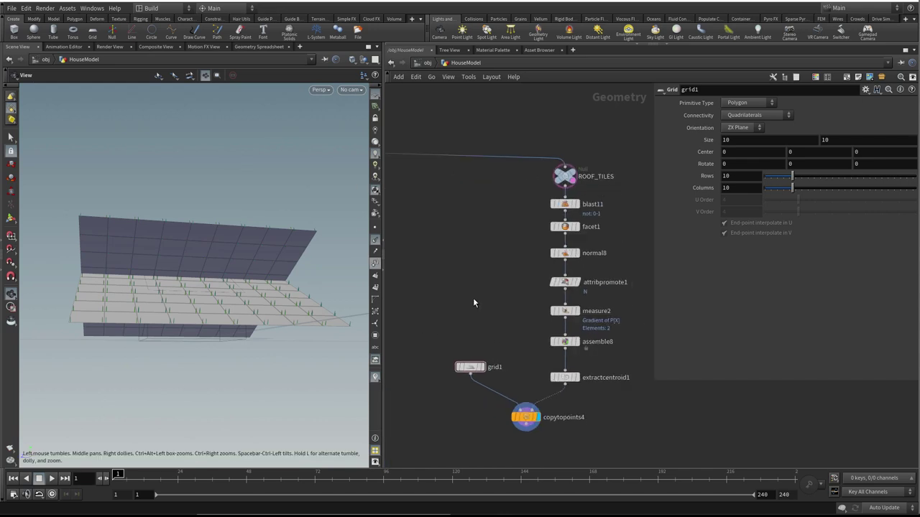
pyautogui.scroll(-2, 473, 297)
pyautogui.click(494, 354)
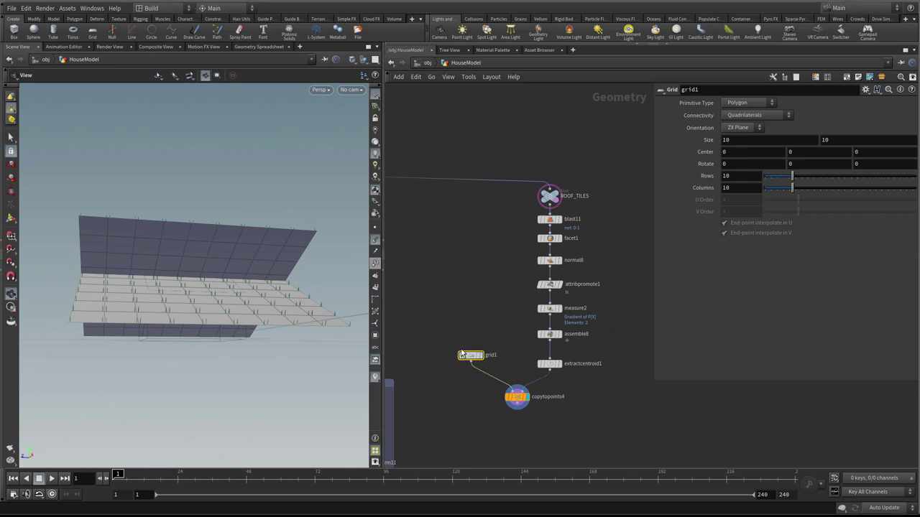
pyautogui.scroll(1, 465, 349)
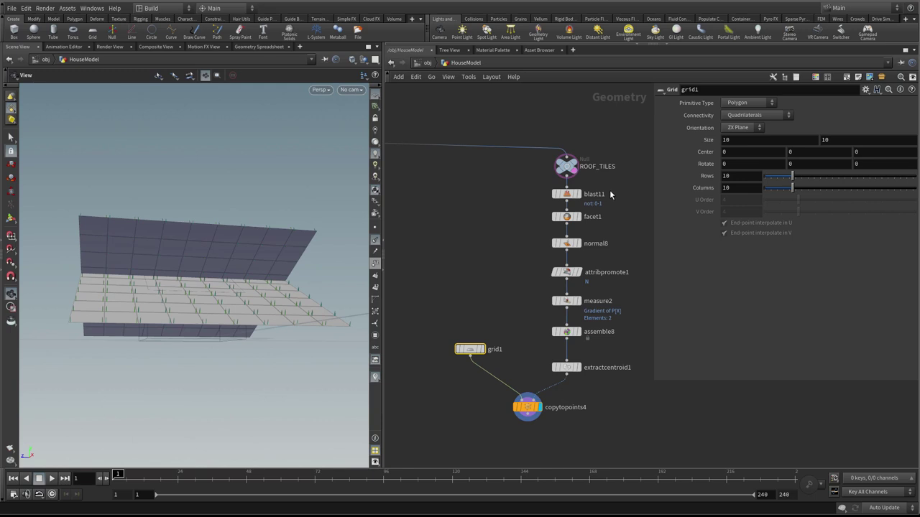
pyautogui.moveTo(203, 300); pyautogui.dragTo(268, 319)
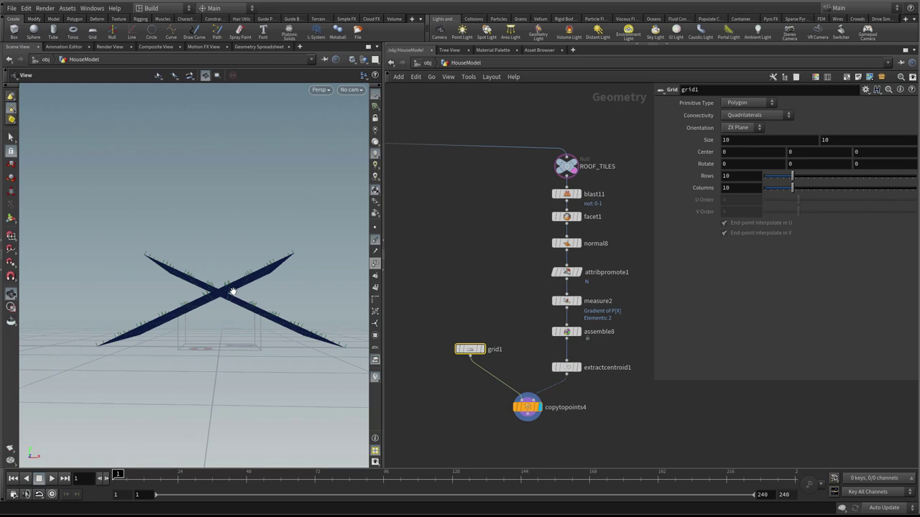
pyautogui.moveTo(338, 264); pyautogui.dragTo(308, 281)
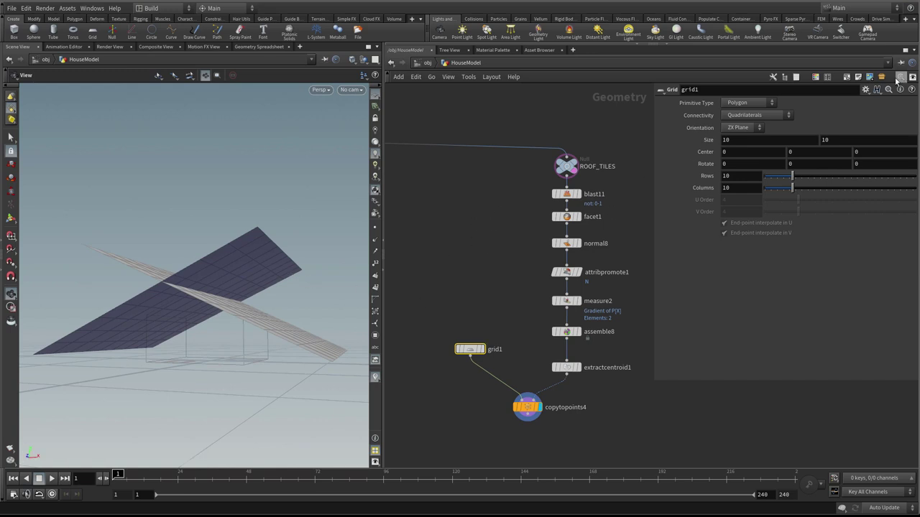
pyautogui.click(866, 90)
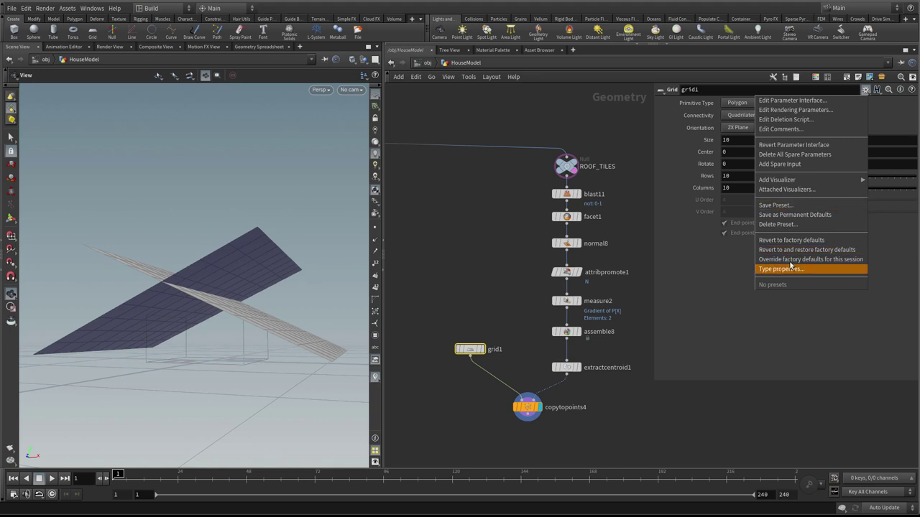
pyautogui.click(793, 166)
pyautogui.moveTo(573, 177); pyautogui.dragTo(733, 247)
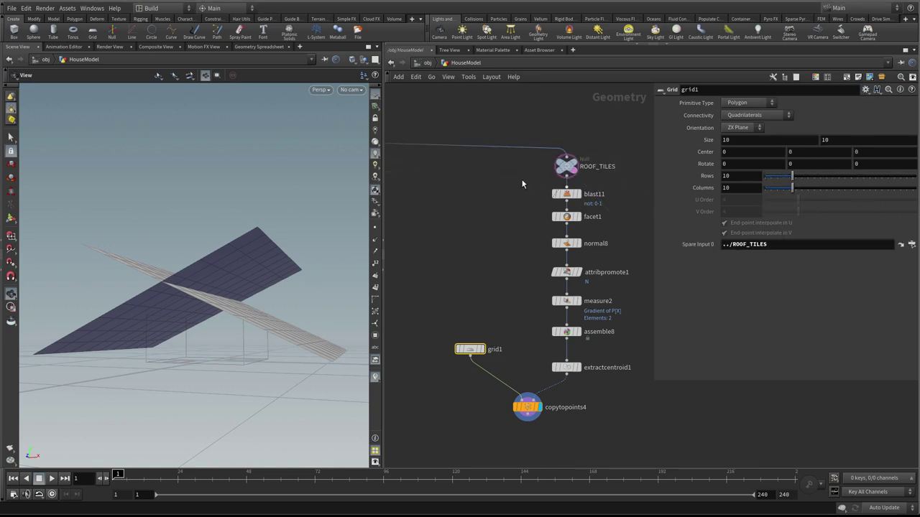
# - Adjust the grid's size to about 9.4 by 10.2 while checking the copies against the roof
pyautogui.moveTo(267, 291); pyautogui.dragTo(224, 316)
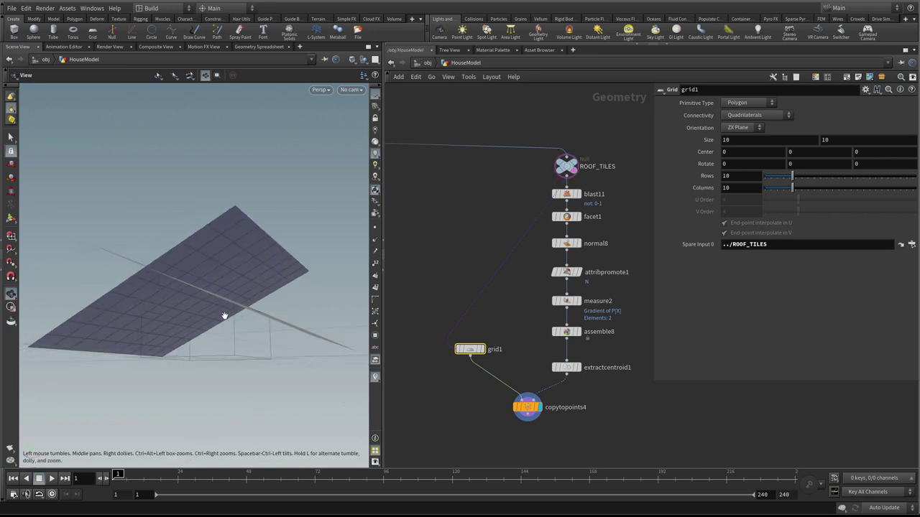
pyautogui.moveTo(281, 297); pyautogui.dragTo(237, 309)
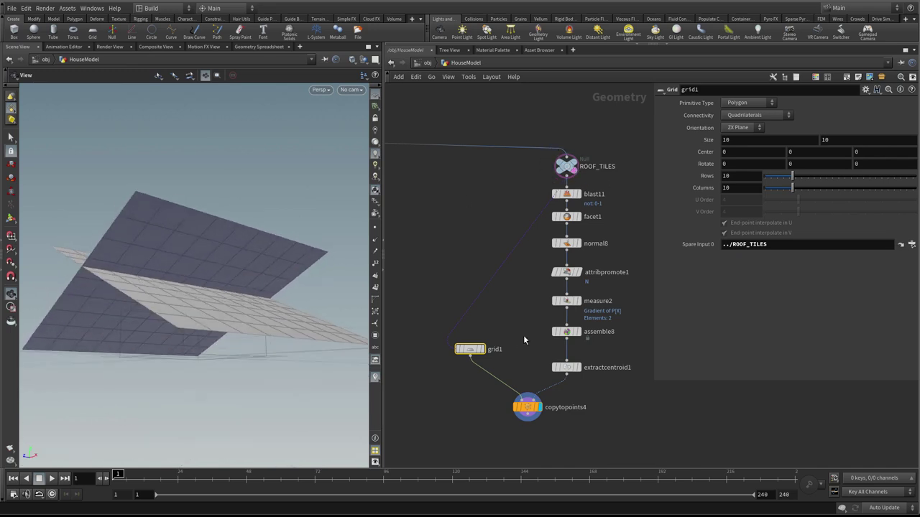
pyautogui.moveTo(832, 140); pyautogui.dragTo(855, 139, button='middle')
pyautogui.moveTo(727, 139); pyautogui.dragTo(718, 142, button='middle')
pyautogui.moveTo(280, 345); pyautogui.dragTo(237, 392)
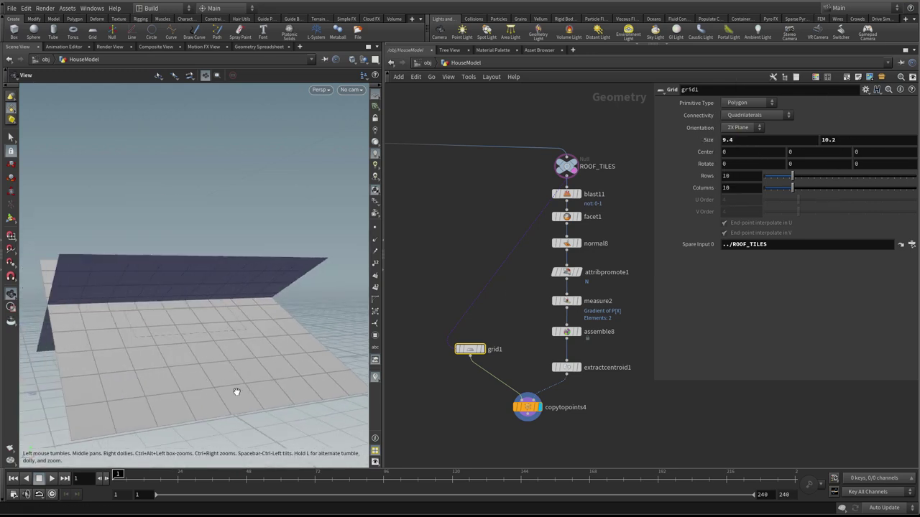
pyautogui.moveTo(741, 140); pyautogui.dragTo(742, 141, button='middle')
# - Drive the grid's first size value with the expression bbox(-1,D_XSIZE)
pyautogui.click(757, 142)
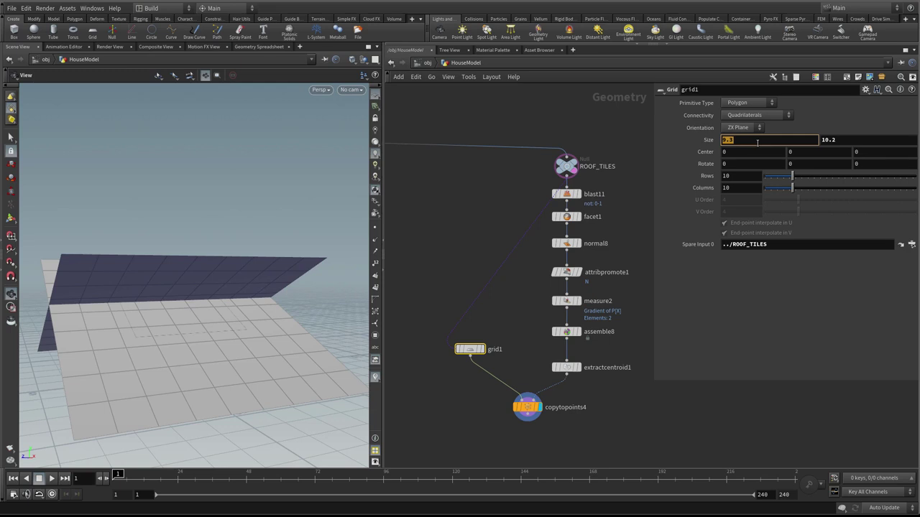
pyautogui.write('bbox(-1')
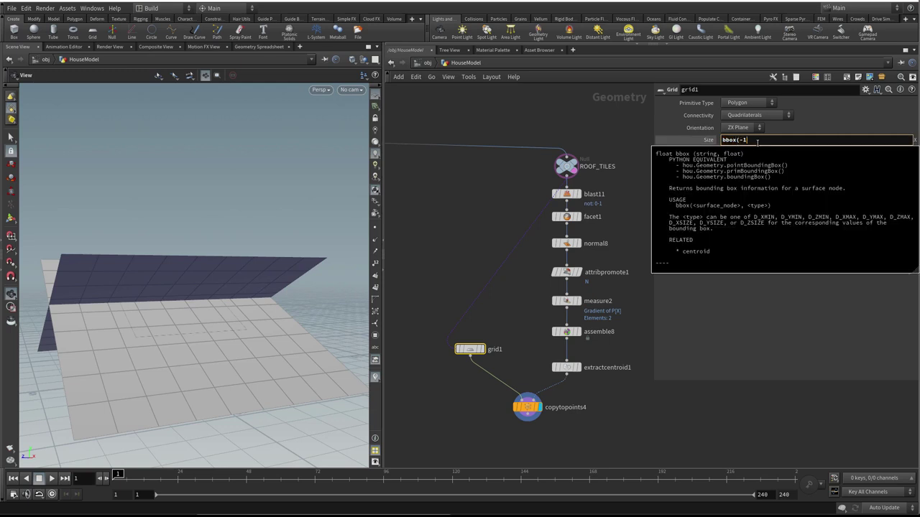
pyautogui.write(',')
pyautogui.write('D-')
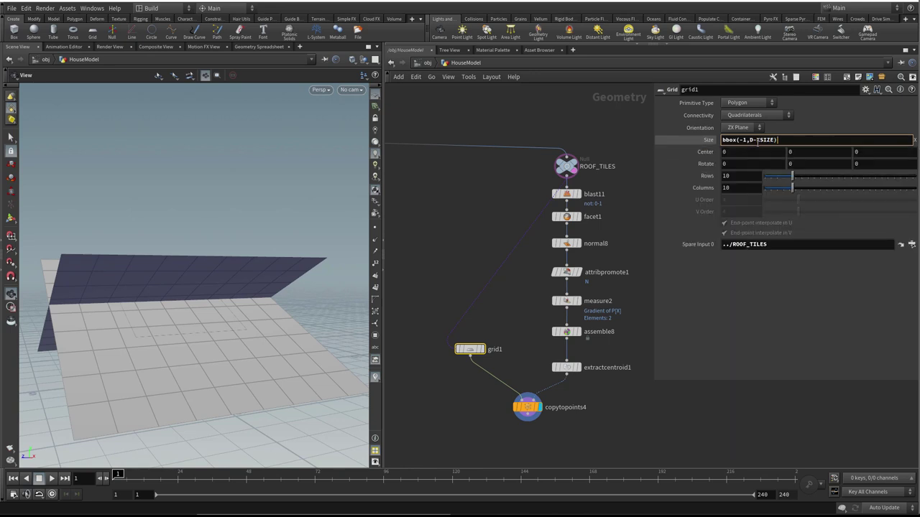
pyautogui.press('Return')
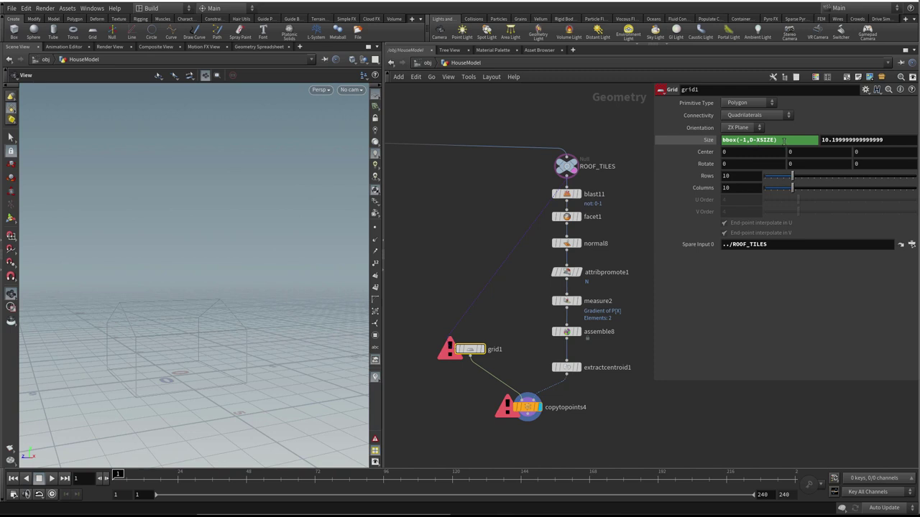
pyautogui.click(752, 141)
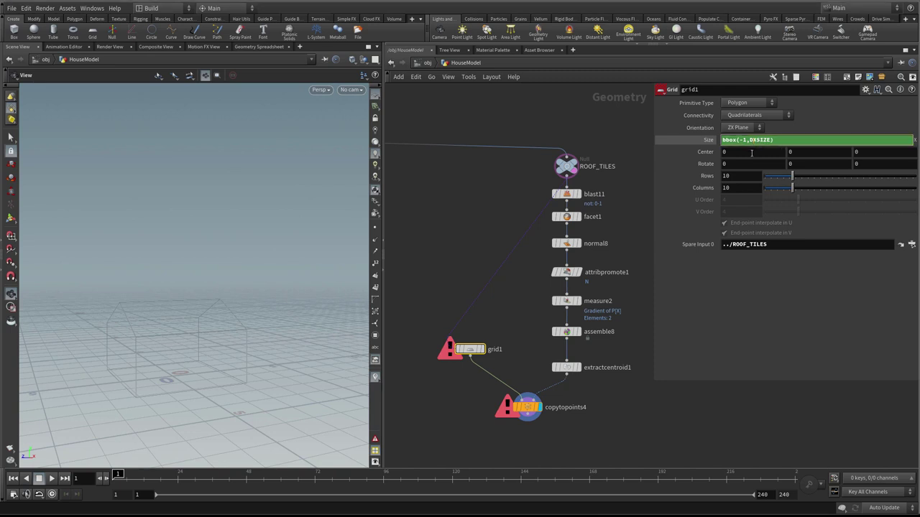
pyautogui.press('Return')
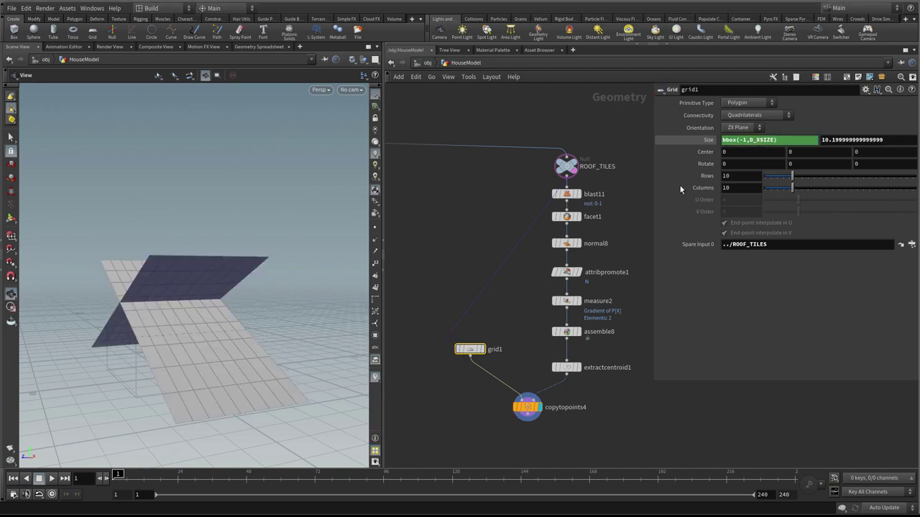
# - Try a second grid size value of about 7.3, then undo it while keeping the bbox expression in the first value
pyautogui.moveTo(311, 307); pyautogui.dragTo(345, 304)
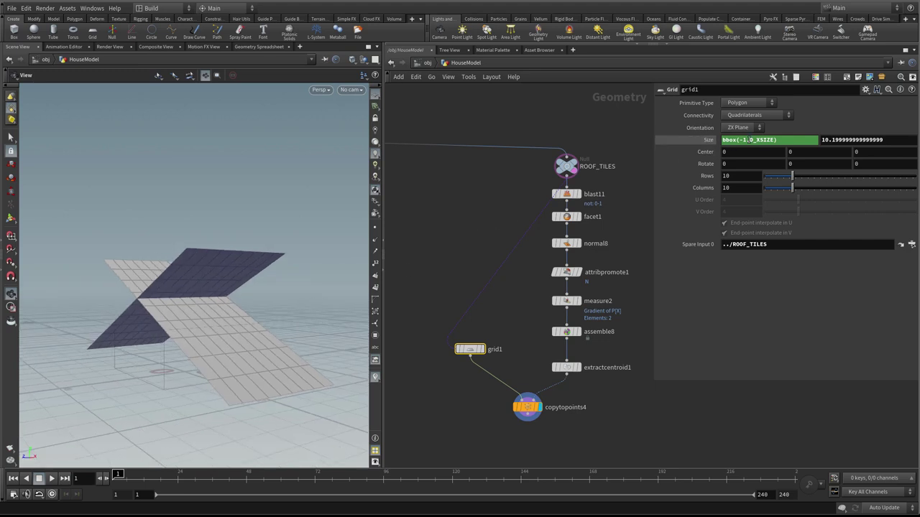
pyautogui.moveTo(867, 139); pyautogui.dragTo(747, 146, button='middle')
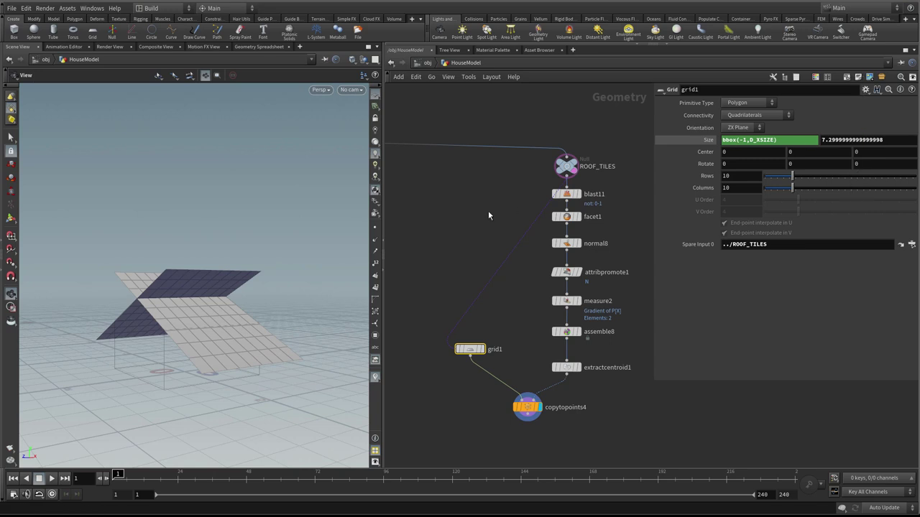
pyautogui.moveTo(217, 316); pyautogui.dragTo(281, 308)
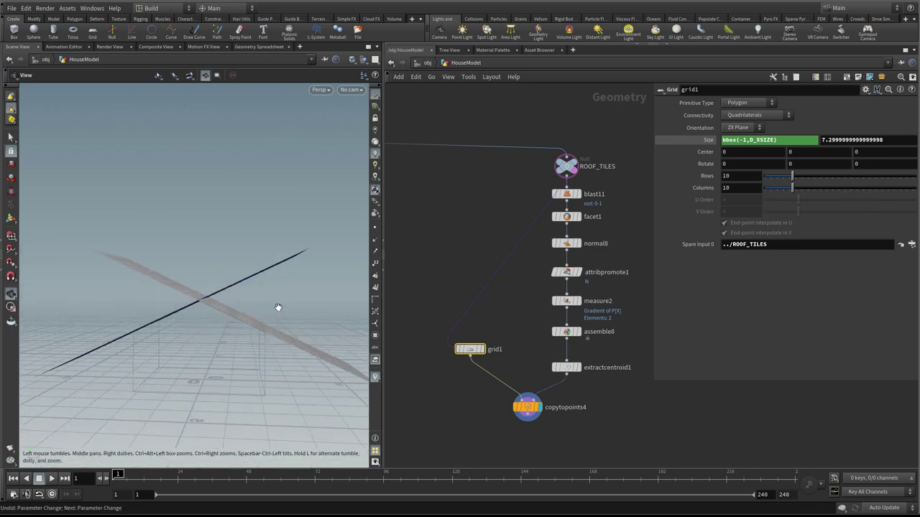
pyautogui.hotkey('ctrl', 'z')
pyautogui.hotkey('ctrl', 'z')
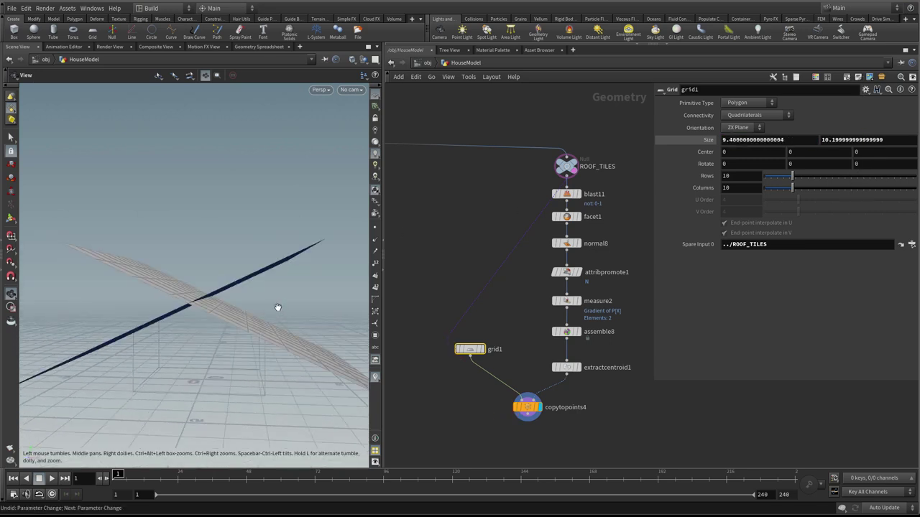
pyautogui.press('z')
pyautogui.hotkey('ctrl', 'y')
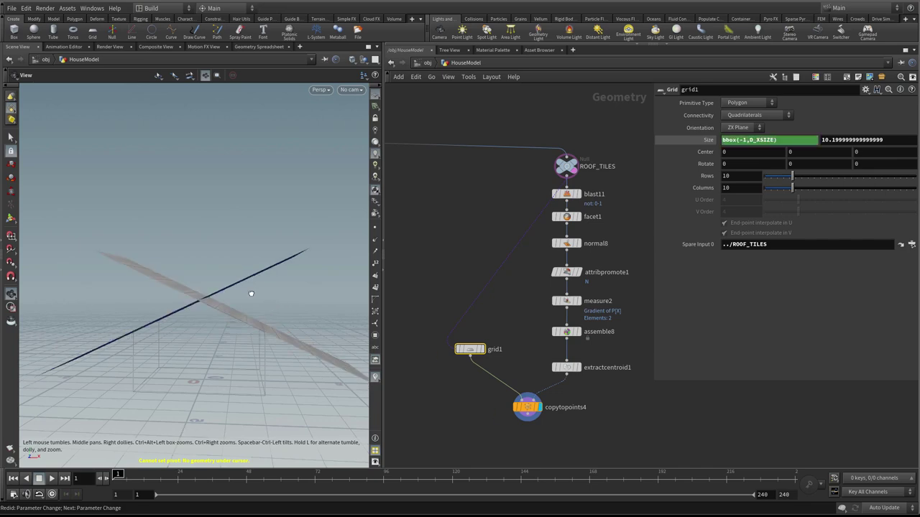
# - Drive the grid's second size value with the expression bbox(-1,D_ZSIZE) * .5
pyautogui.moveTo(251, 293); pyautogui.dragTo(240, 323)
pyautogui.moveTo(207, 286); pyautogui.dragTo(242, 246)
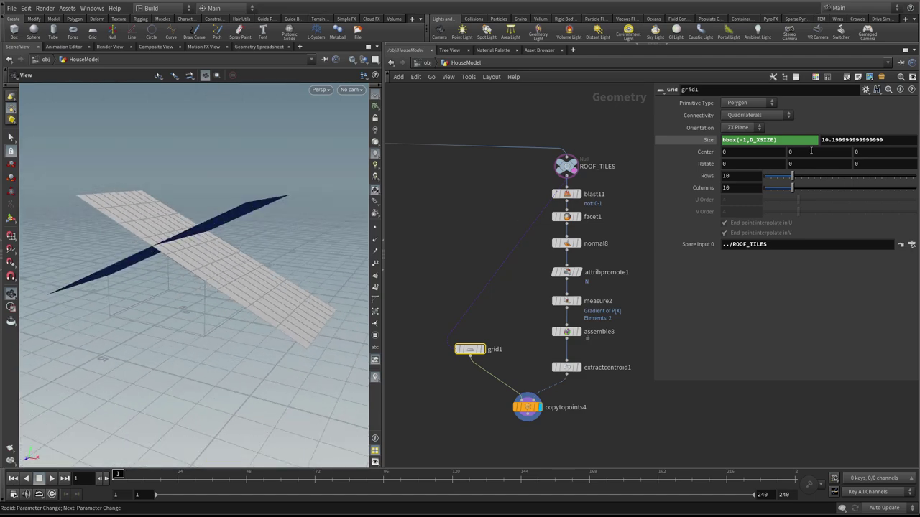
pyautogui.write(')')
pyautogui.press('Return')
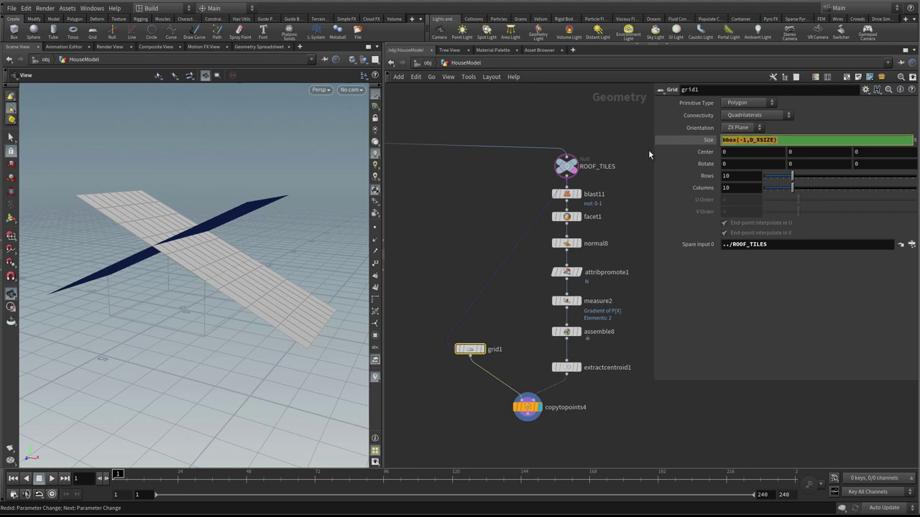
pyautogui.moveTo(886, 138); pyautogui.dragTo(761, 138)
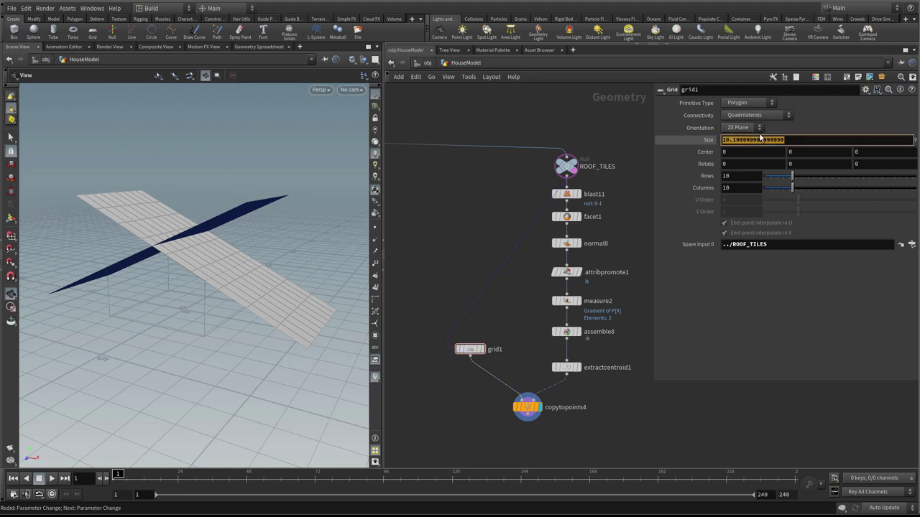
pyautogui.write('bbox(-1,D_XSIZE)')
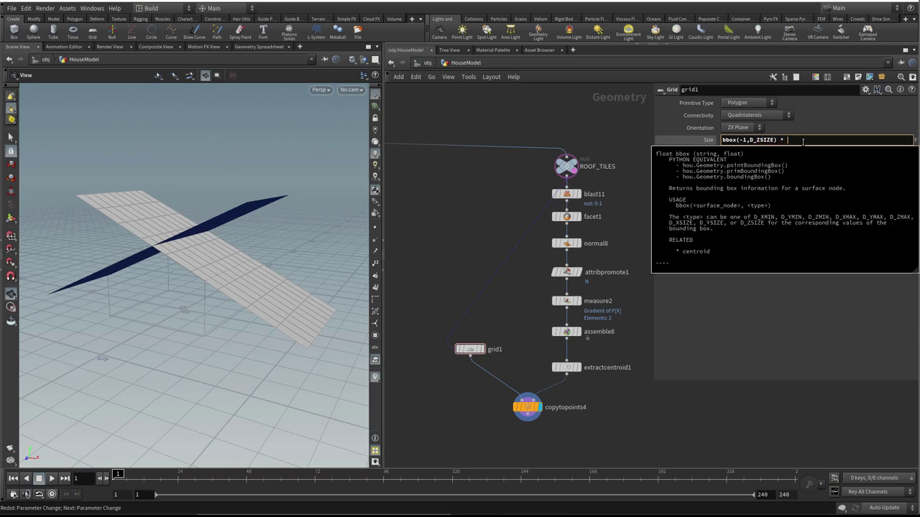
pyautogui.write('* .5')
pyautogui.press('Return')
pyautogui.moveTo(256, 237); pyautogui.dragTo(273, 245)
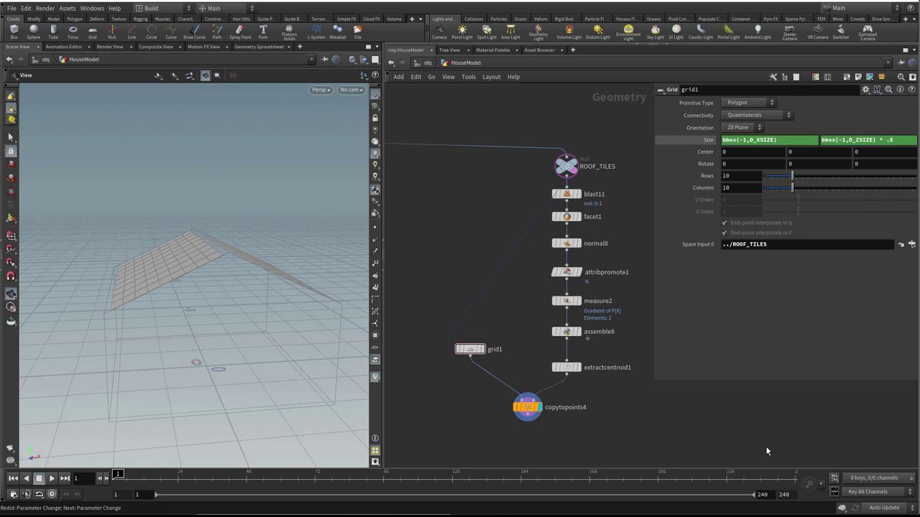
# - Examine how the resized grid copies fit both slopes of the roof
pyautogui.moveTo(748, 435); pyautogui.dragTo(727, 430, button='middle')
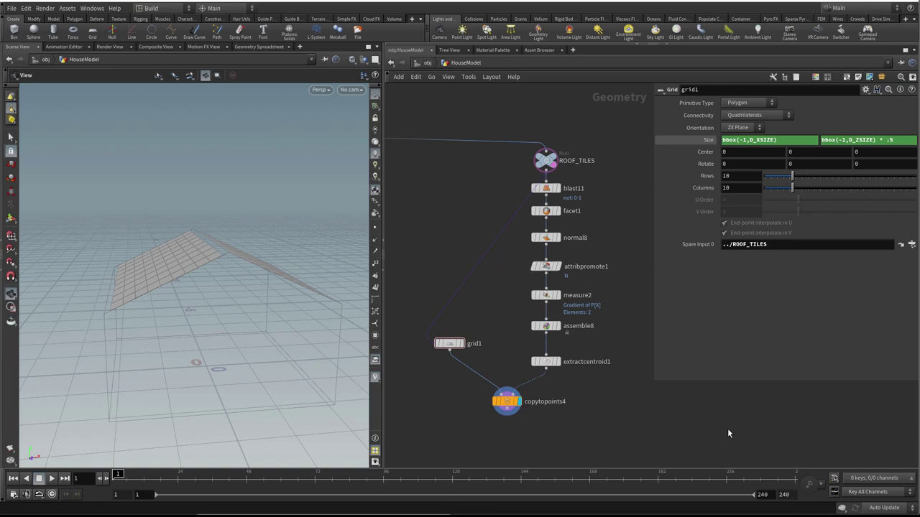
pyautogui.scroll(-1, 598, 408)
pyautogui.moveTo(603, 401); pyautogui.dragTo(615, 371, button='middle')
pyautogui.scroll(1, 564, 393)
pyautogui.moveTo(181, 285); pyautogui.dragTo(214, 270)
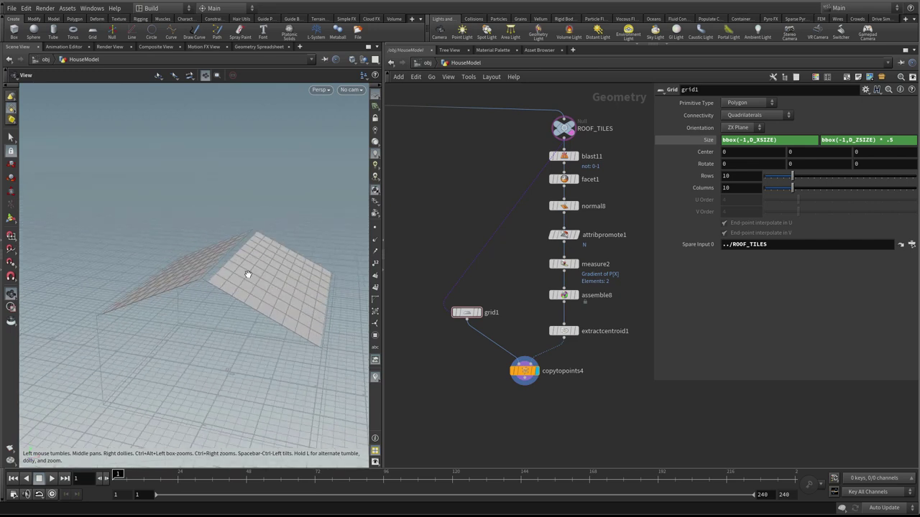
pyautogui.scroll(-2, 437, 339)
pyautogui.moveTo(437, 339); pyautogui.dragTo(461, 313, button='middle')
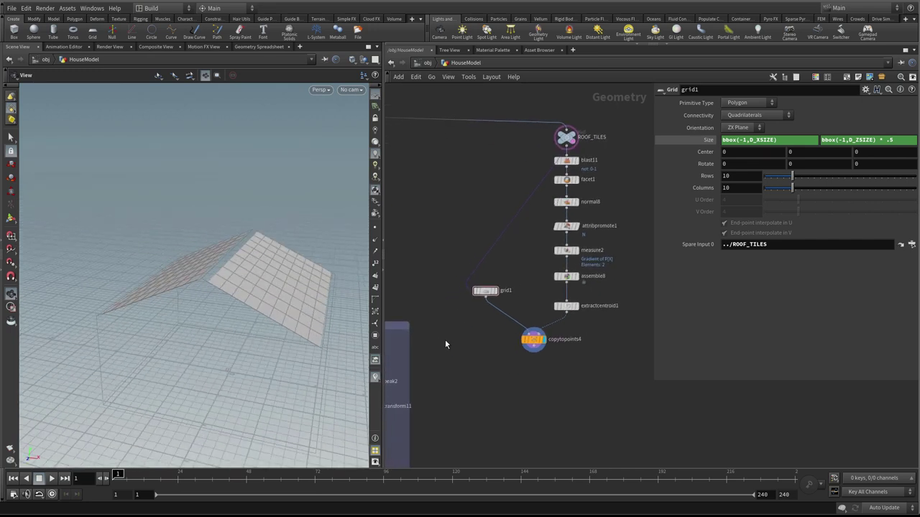
pyautogui.scroll(2, 461, 339)
pyautogui.scroll(-2, 471, 339)
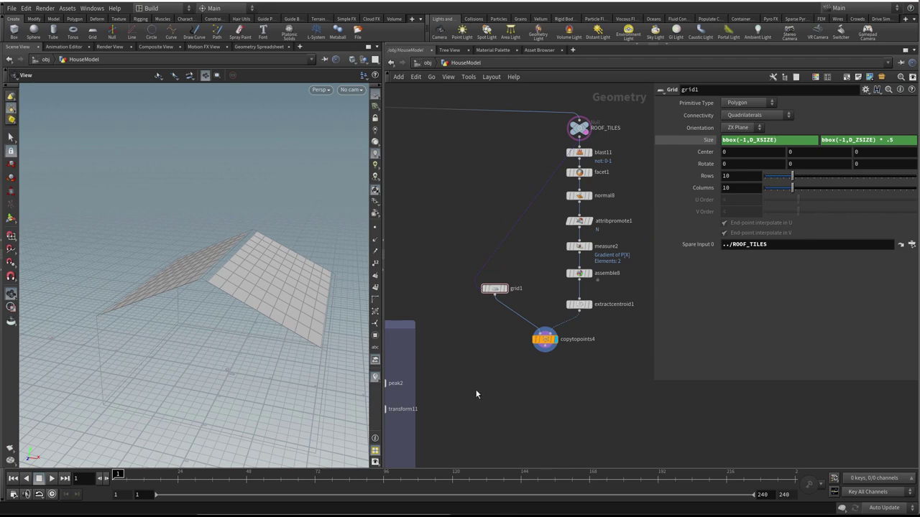
# - Add a Box node below grid1 and rename it box5TileModel
pyautogui.scroll(1, 456, 360)
pyautogui.press('Tab')
pyautogui.write('b')
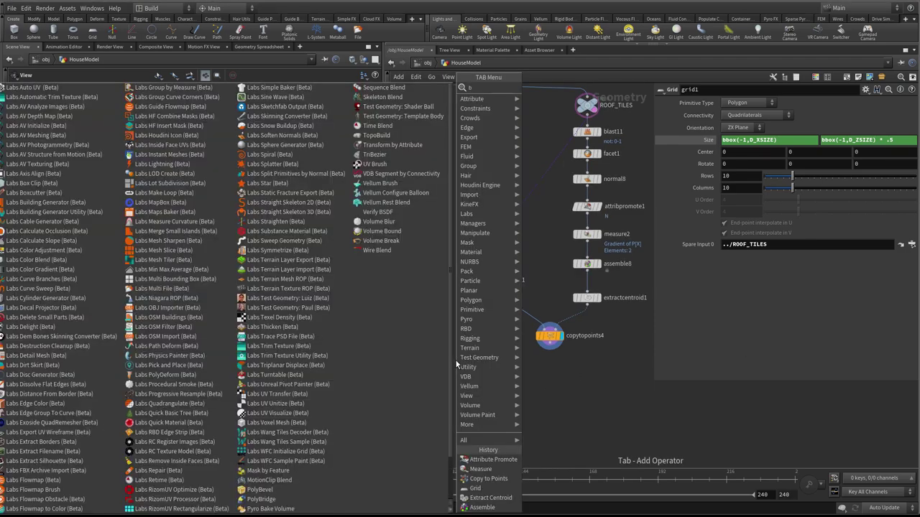
pyautogui.write('ox')
pyautogui.click(550, 90)
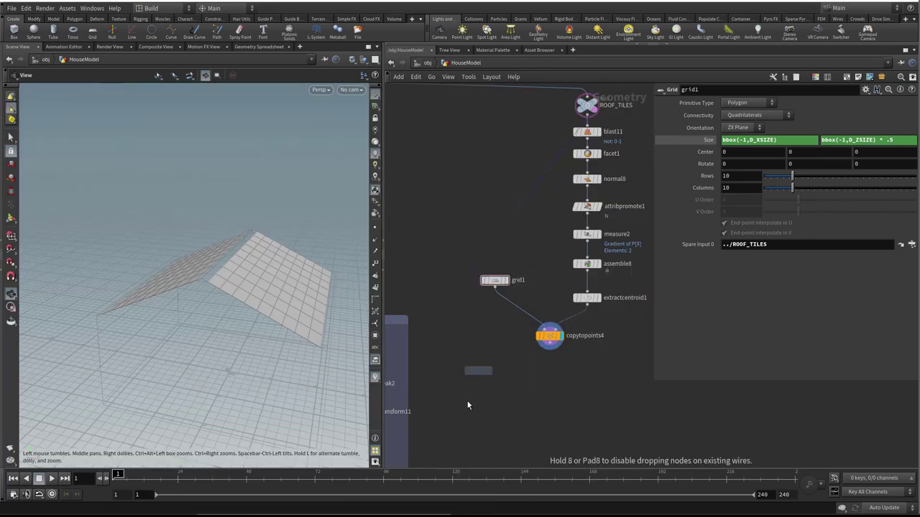
pyautogui.scroll(1, 476, 355)
pyautogui.click(472, 355)
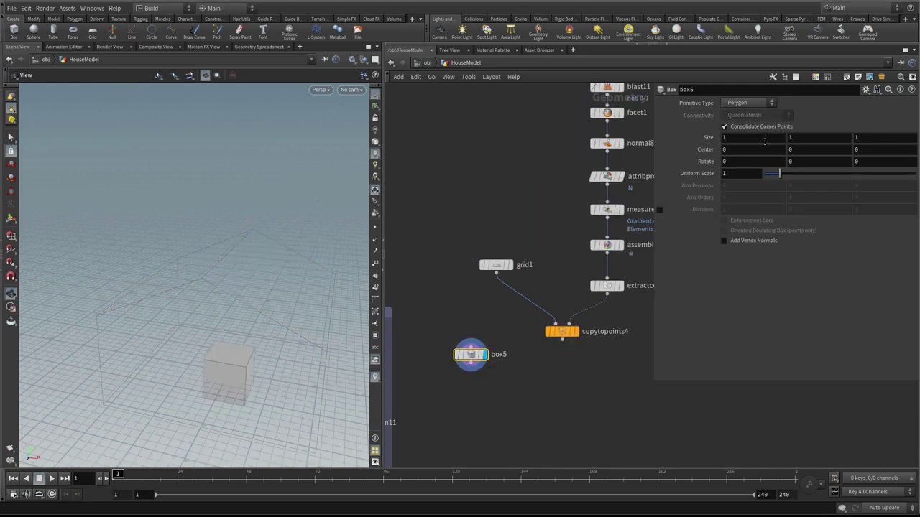
pyautogui.click(709, 89)
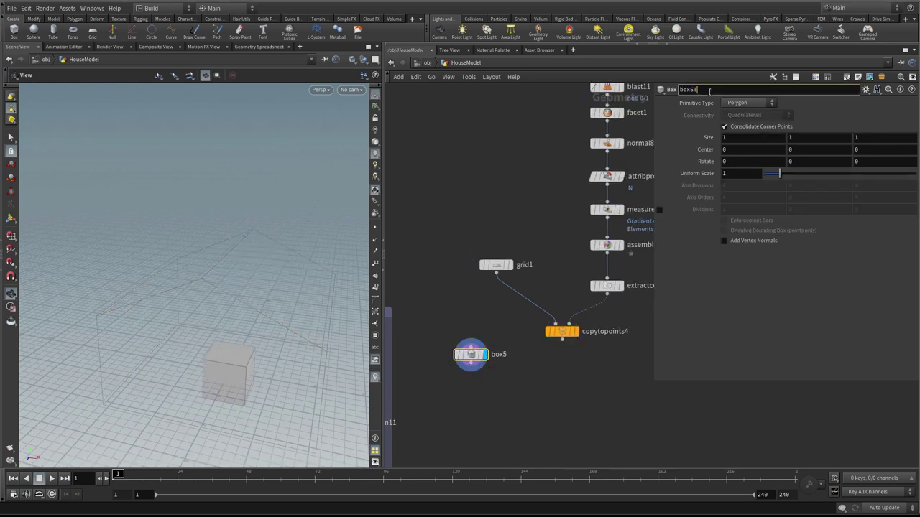
pyautogui.press('Return')
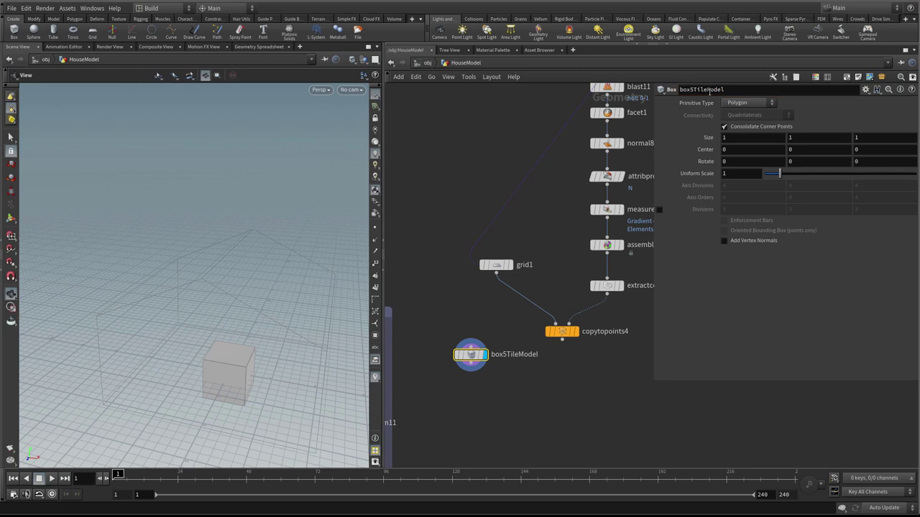
pyautogui.scroll(1, 507, 370)
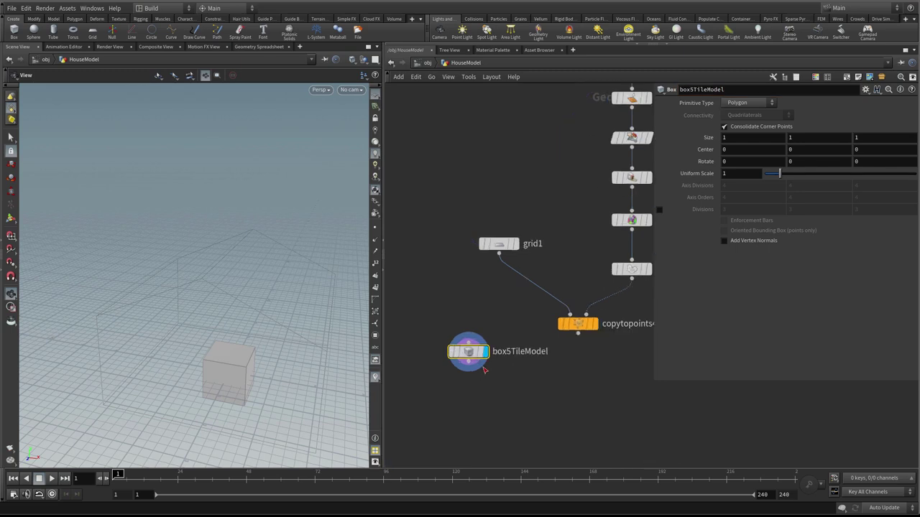
# - Set the tile box's size to 0.5 by .02 by .3 and frame it in the view
pyautogui.moveTo(454, 338)
pyautogui.moveTo(134, 332); pyautogui.dragTo(257, 346)
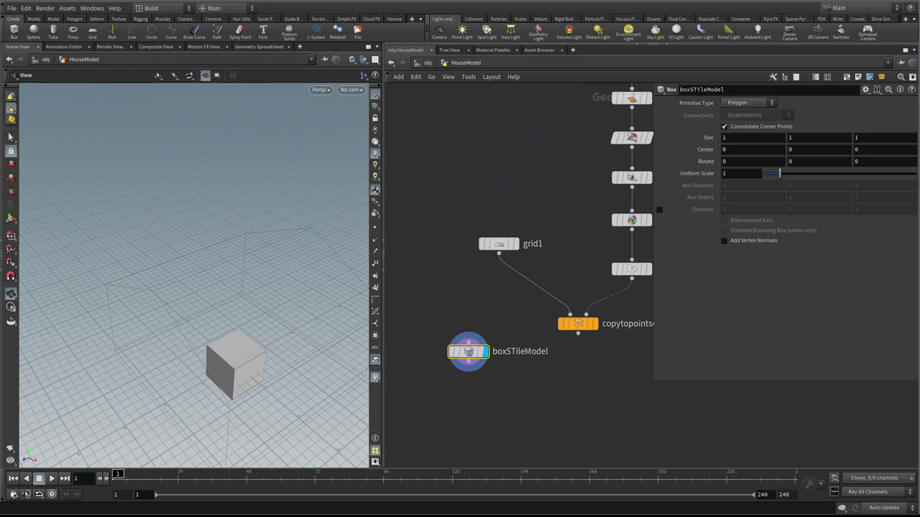
pyautogui.moveTo(578, 372); pyautogui.dragTo(570, 355, button='middle')
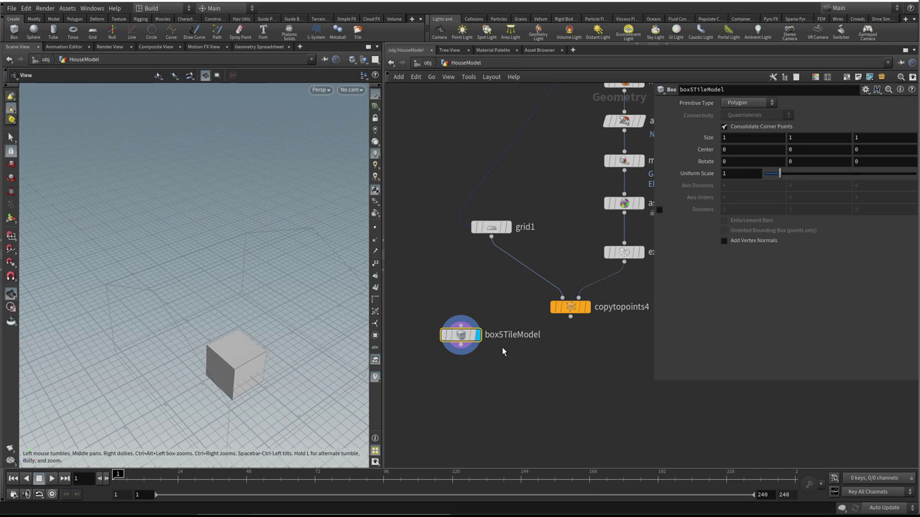
pyautogui.click(742, 136)
pyautogui.write('0.')
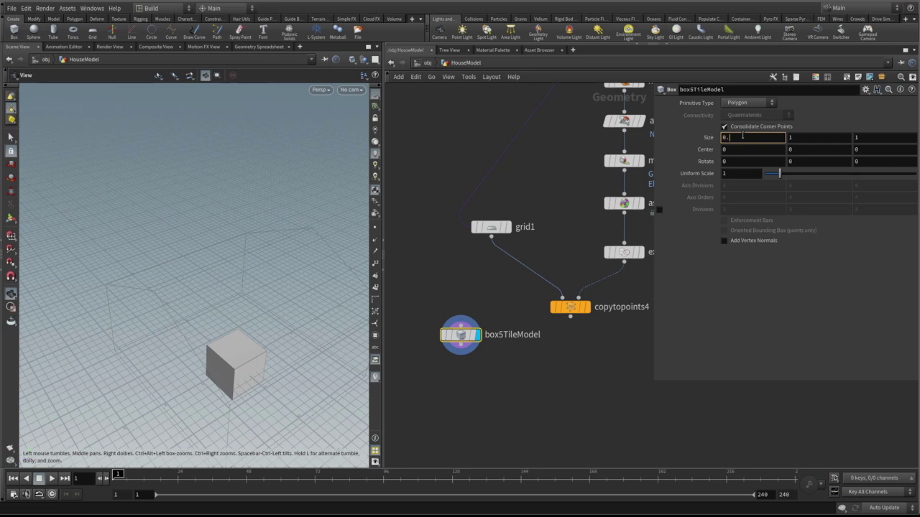
pyautogui.write('5')
pyautogui.press('Return')
pyautogui.click(819, 139)
pyautogui.write('.0')
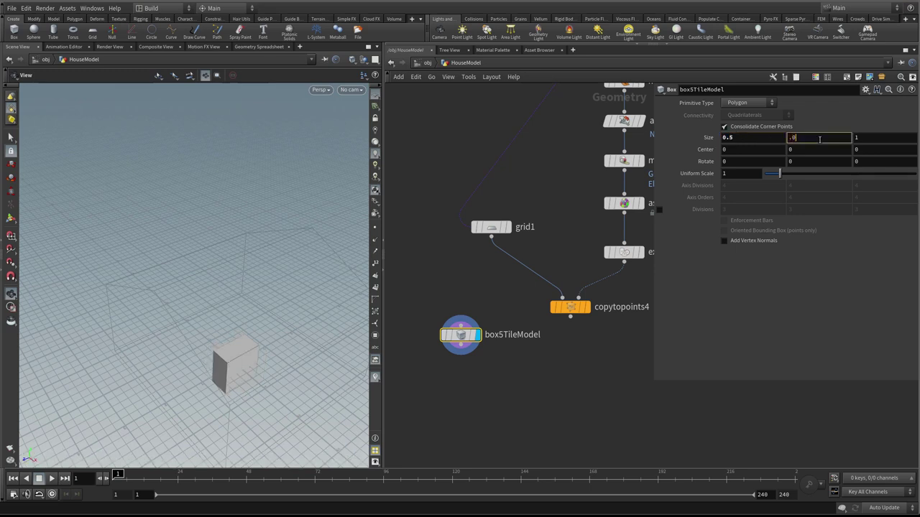
pyautogui.write('2')
pyautogui.press('Return')
pyautogui.click(874, 139)
pyautogui.write('.3')
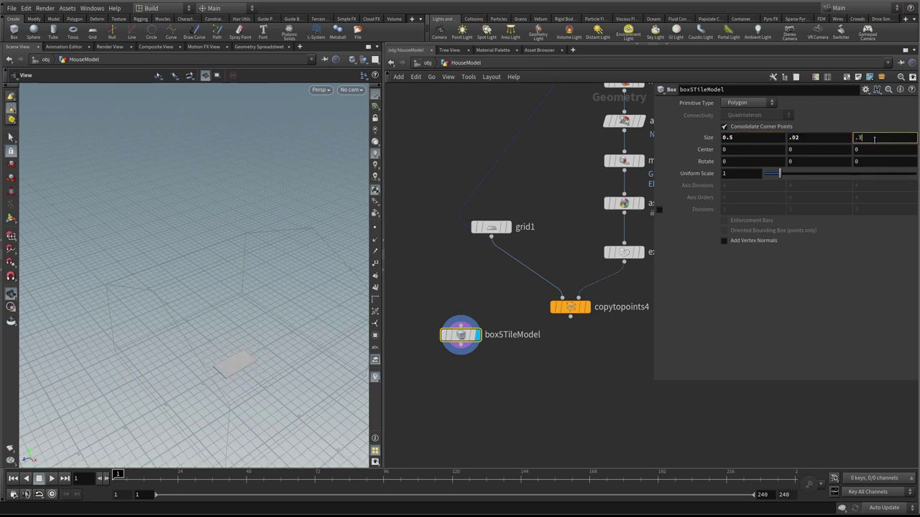
pyautogui.press('Return')
pyautogui.press('f')
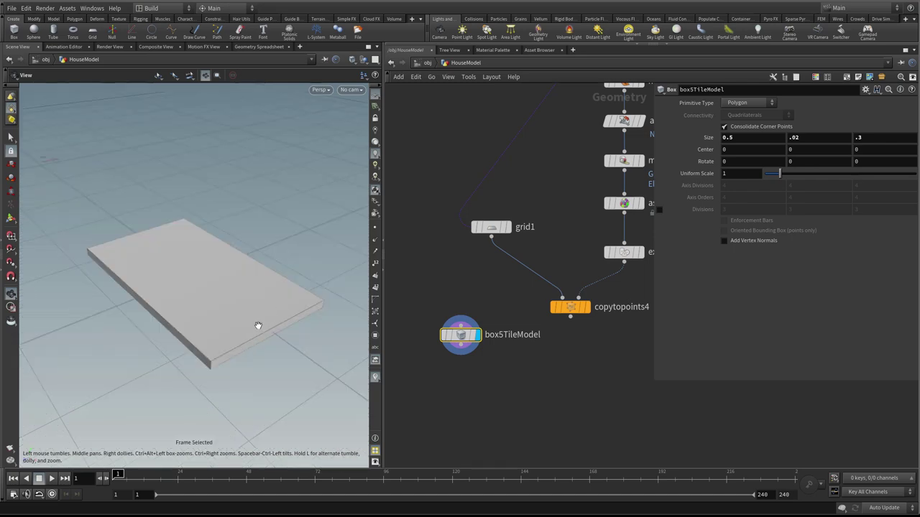
# - Examine the tile's shape and its proportions against the house outline
pyautogui.moveTo(257, 326); pyautogui.dragTo(265, 295)
pyautogui.moveTo(265, 295); pyautogui.dragTo(168, 286, button='right')
pyautogui.moveTo(168, 286); pyautogui.dragTo(278, 277)
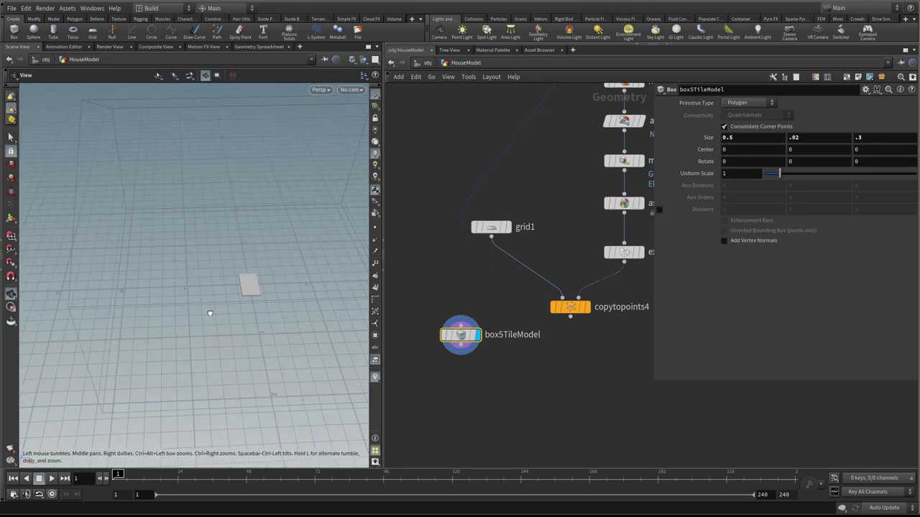
pyautogui.moveTo(209, 314); pyautogui.dragTo(268, 263)
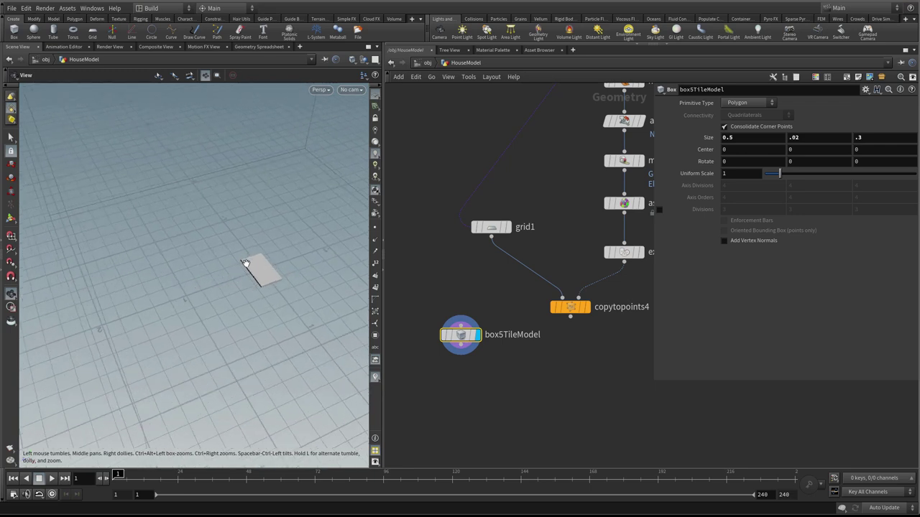
pyautogui.moveTo(222, 260); pyautogui.dragTo(220, 208)
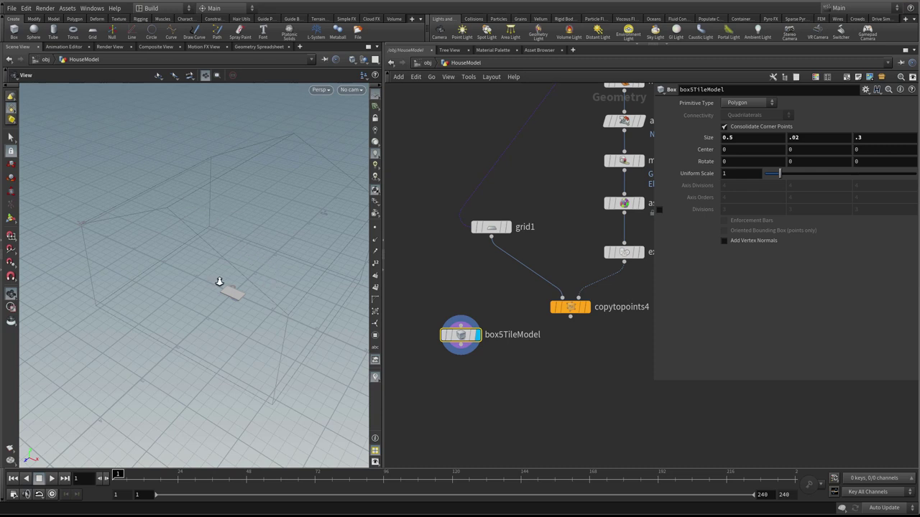
pyautogui.moveTo(220, 283)
pyautogui.mouseDown()
pyautogui.moveTo(254, 248)
pyautogui.moveTo(198, 254)
pyautogui.moveTo(286, 258)
pyautogui.moveTo(267, 222)
pyautogui.moveTo(243, 321)
pyautogui.moveTo(228, 314)
pyautogui.moveTo(240, 333)
pyautogui.moveTo(304, 297)
pyautogui.moveTo(218, 277)
pyautogui.mouseUp()
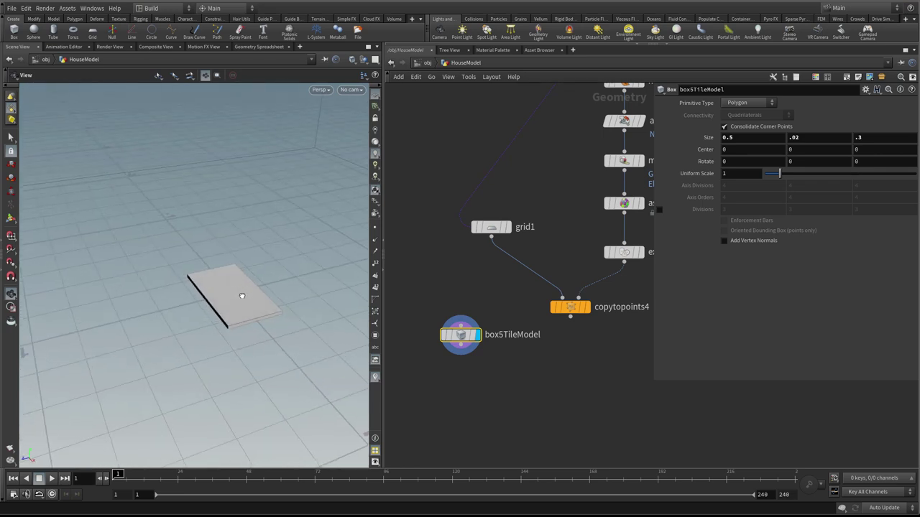
pyautogui.moveTo(241, 296)
pyautogui.mouseDown()
pyautogui.moveTo(209, 279)
pyautogui.moveTo(232, 273)
pyautogui.moveTo(263, 283)
pyautogui.moveTo(237, 309)
pyautogui.mouseUp()
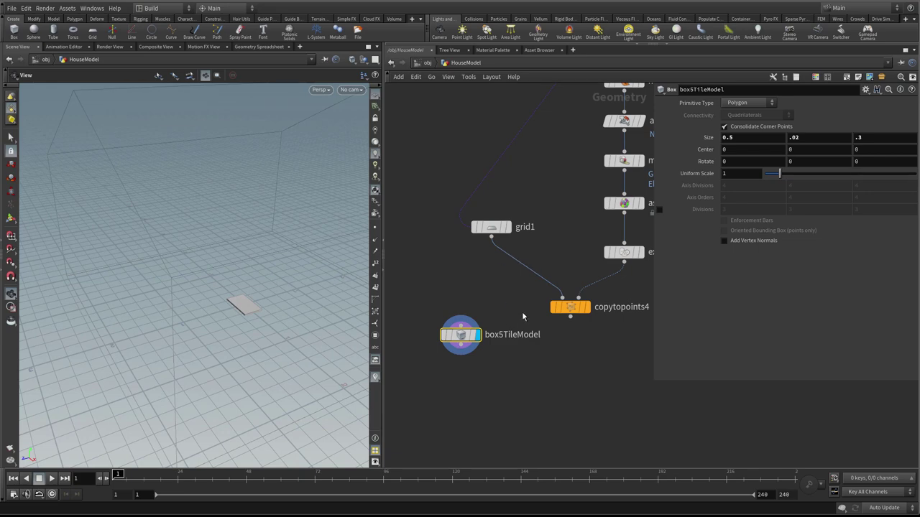
# - Add a PolyBevel node after box5TileModel and frame the tile in the view
pyautogui.scroll(5, 458, 365)
pyautogui.press('Tab')
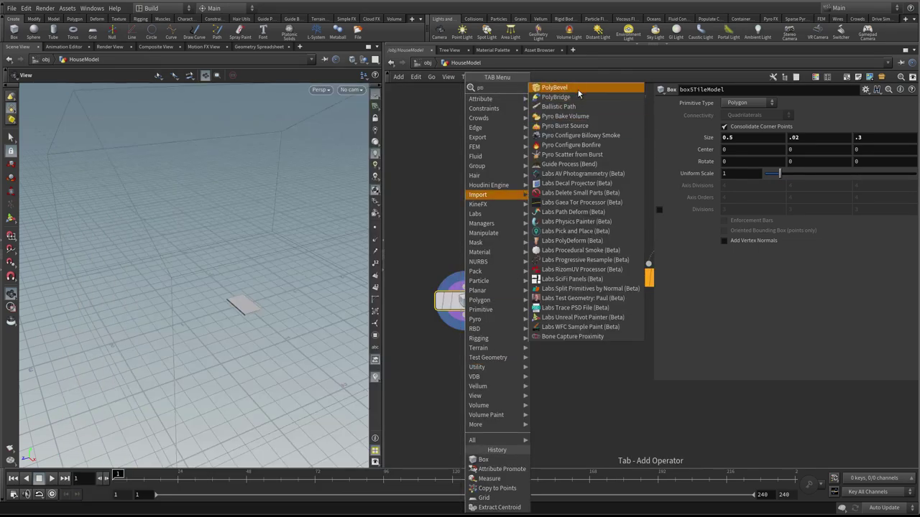
pyautogui.click(578, 90)
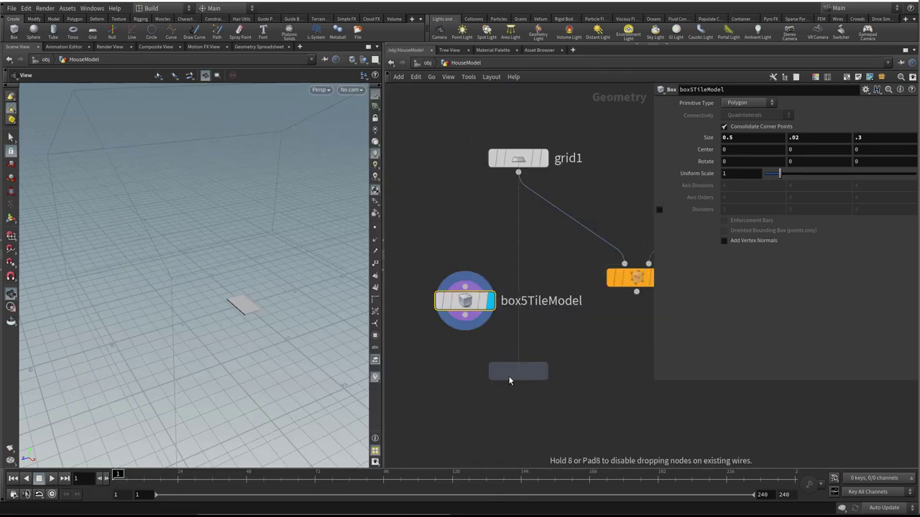
pyautogui.click(464, 367)
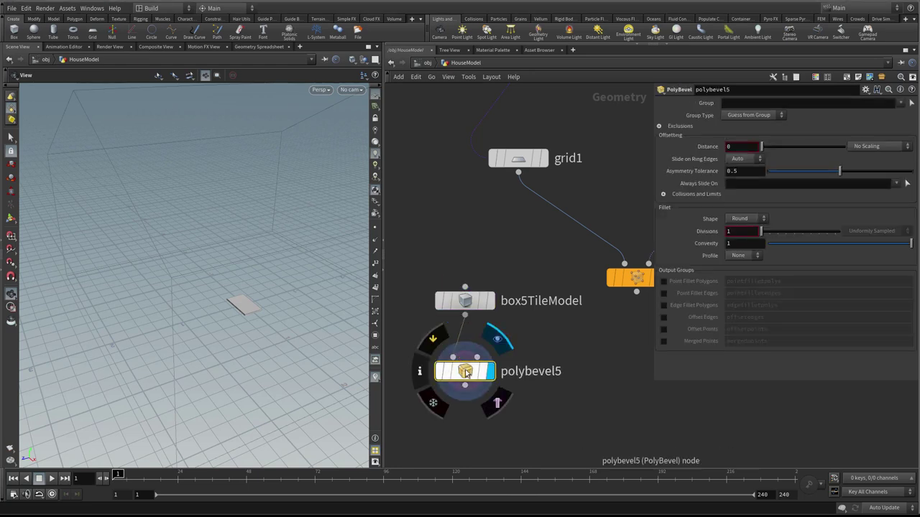
pyautogui.press('h')
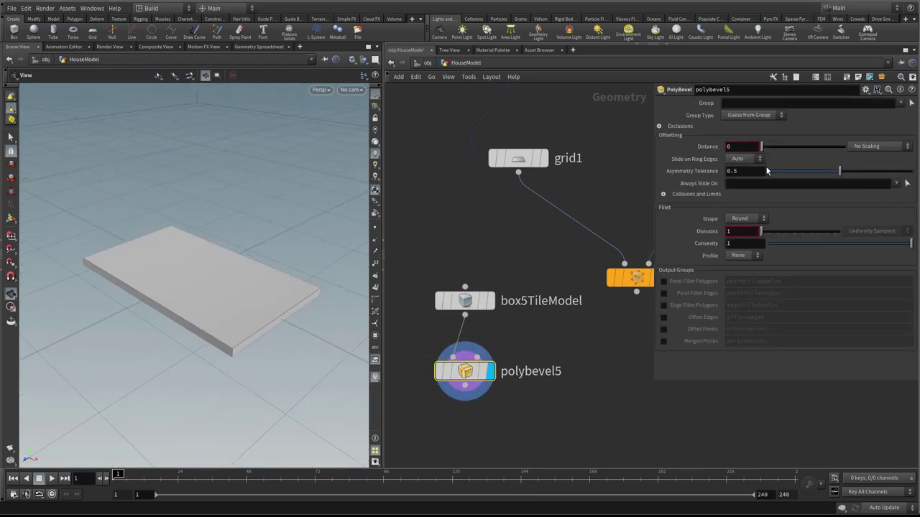
# - Set the tile's bevel distance to 0.004 with 2 fillet divisions
pyautogui.moveTo(734, 146)
pyautogui.mouseDown(button='middle')
pyautogui.moveTo(737, 176)
pyautogui.moveTo(753, 171)
pyautogui.moveTo(740, 186)
pyautogui.moveTo(766, 187)
pyautogui.moveTo(740, 159)
pyautogui.mouseUp(button='middle')
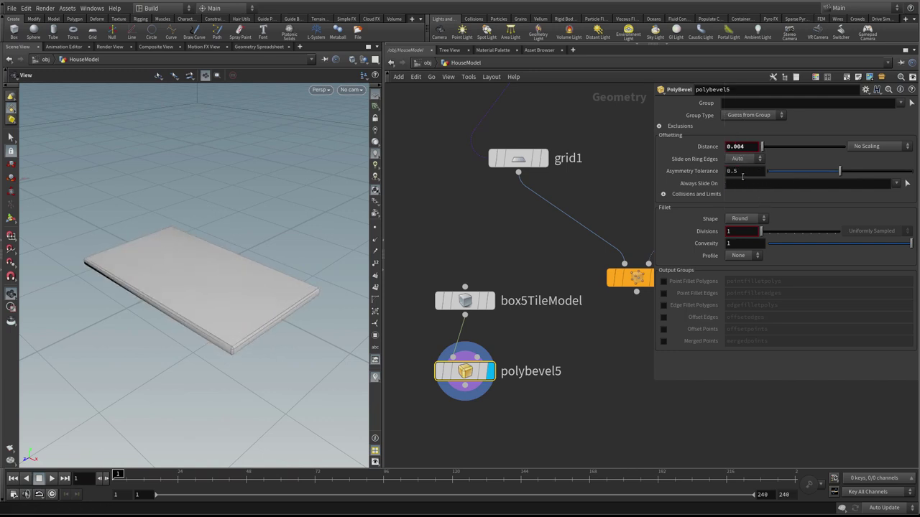
pyautogui.moveTo(761, 231); pyautogui.dragTo(766, 236)
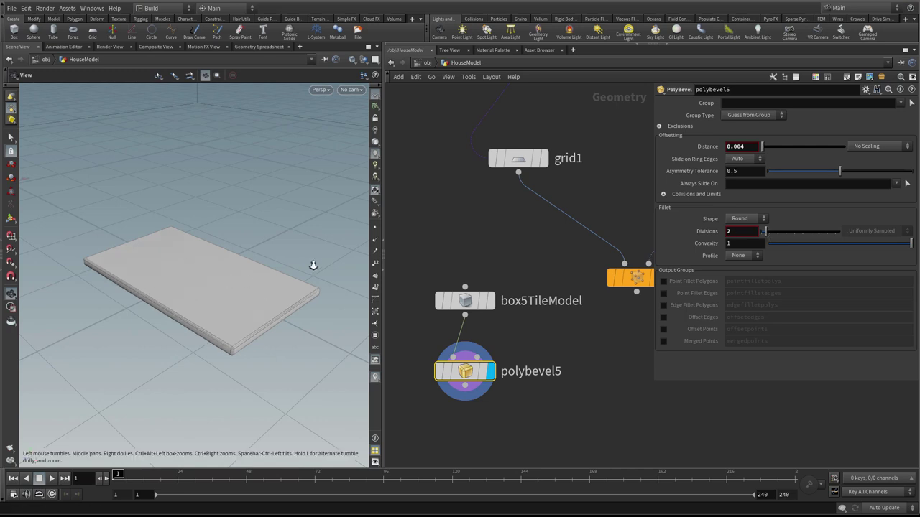
pyautogui.moveTo(312, 263); pyautogui.dragTo(257, 276)
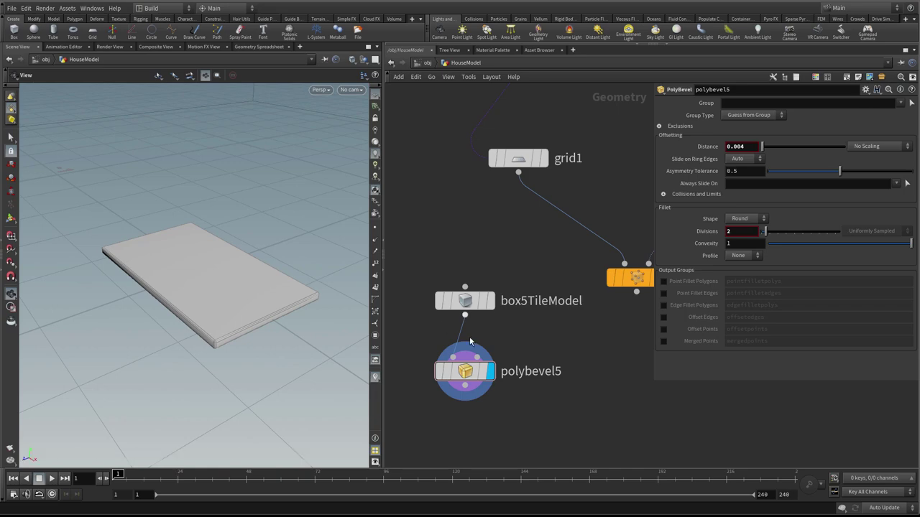
# - Add a Copy to Points node that copies polybevel5 onto the copytopoints4 points, and display its result
pyautogui.scroll(-2, 596, 338)
pyautogui.scroll(-1, 571, 333)
pyautogui.moveTo(610, 337); pyautogui.dragTo(558, 331, button='middle')
pyautogui.press('Tab')
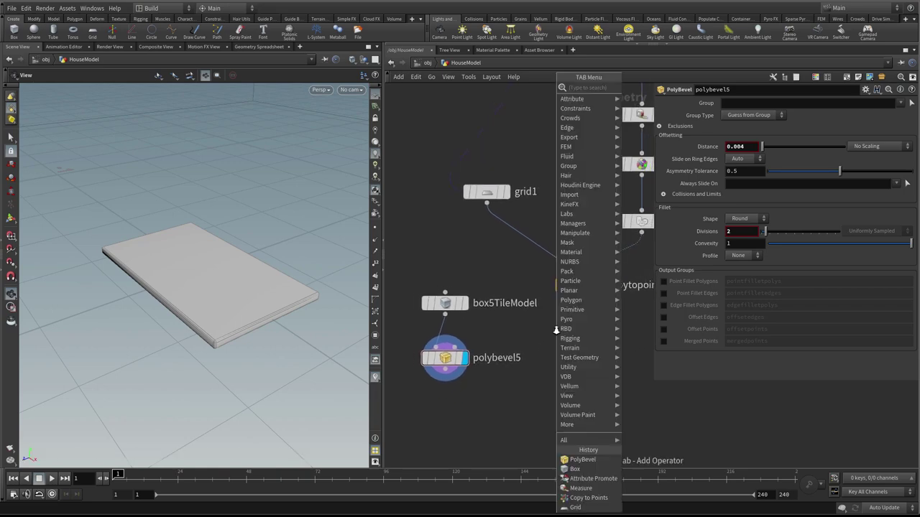
pyautogui.write('copt')
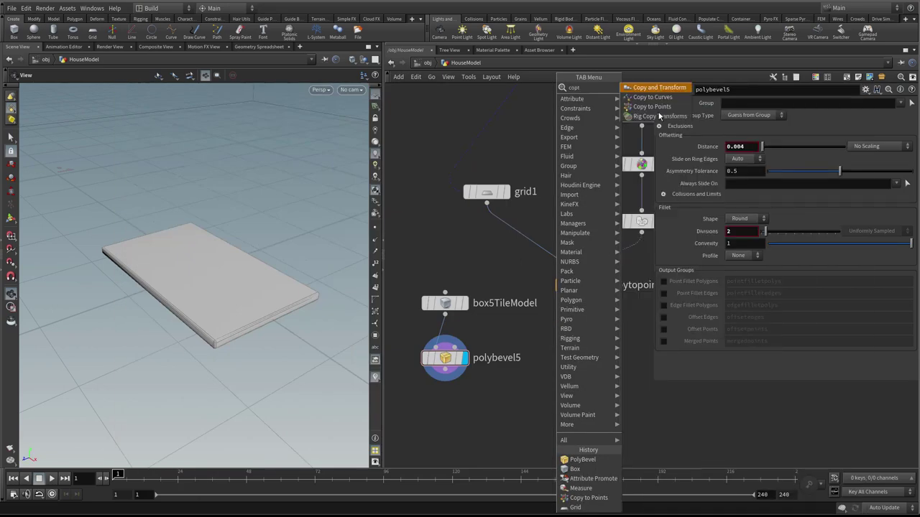
pyautogui.click(652, 107)
pyautogui.click(541, 421)
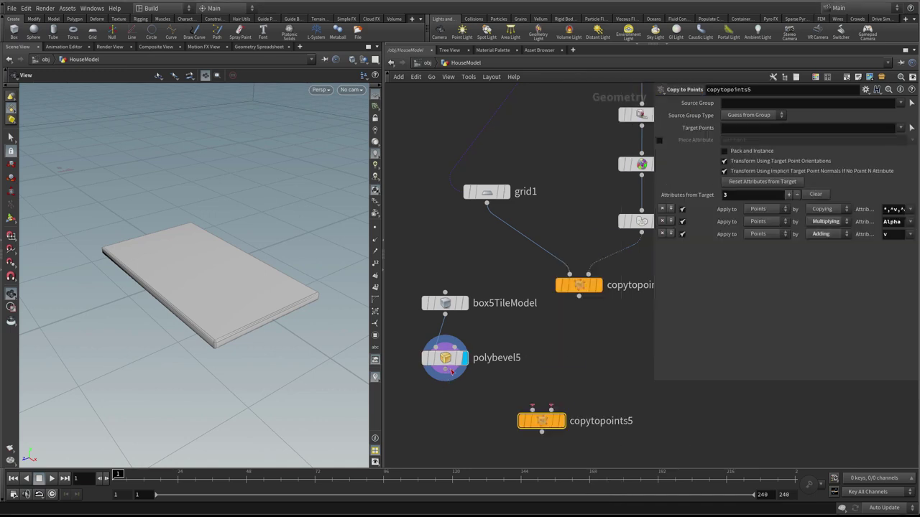
pyautogui.click(551, 410)
pyautogui.click(562, 421)
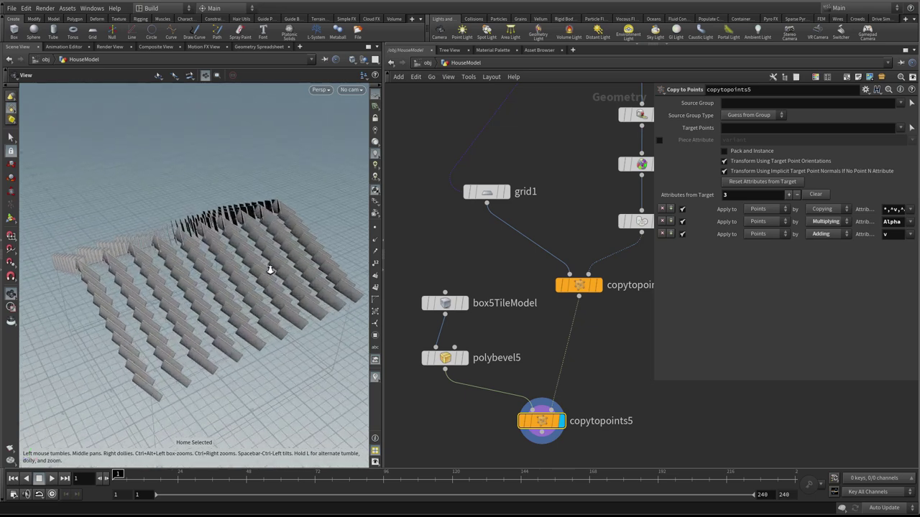
pyautogui.moveTo(630, 347); pyautogui.dragTo(611, 352, button='middle')
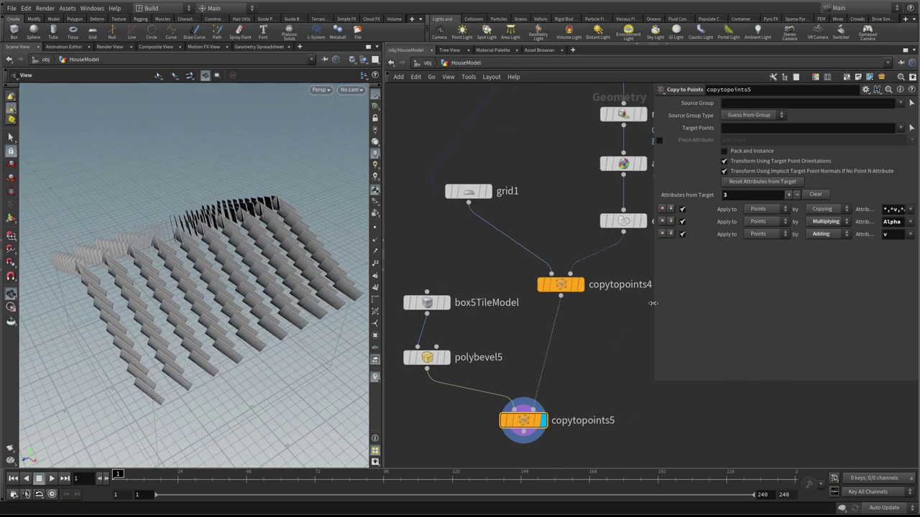
# - Try to include N and up among the attributes copied from the target points on copytopoints5
pyautogui.moveTo(655, 308); pyautogui.dragTo(440, 310)
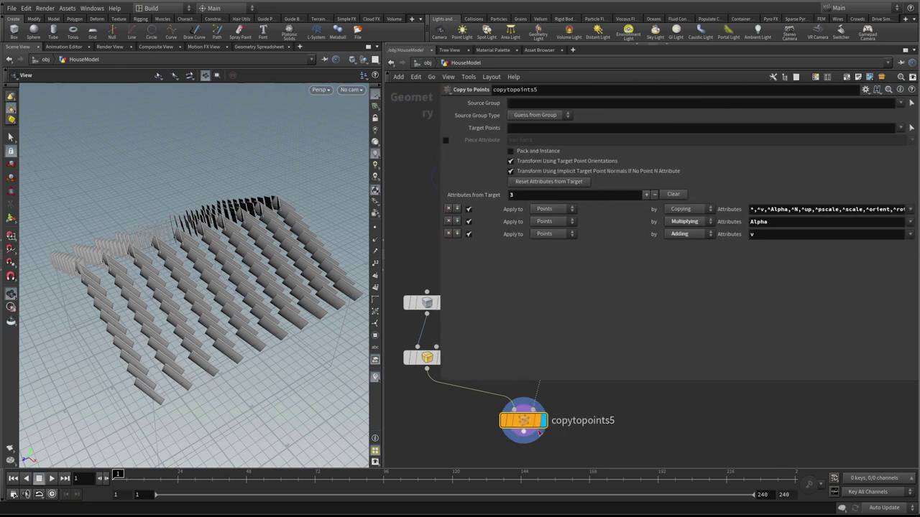
pyautogui.scroll(3, 633, 427)
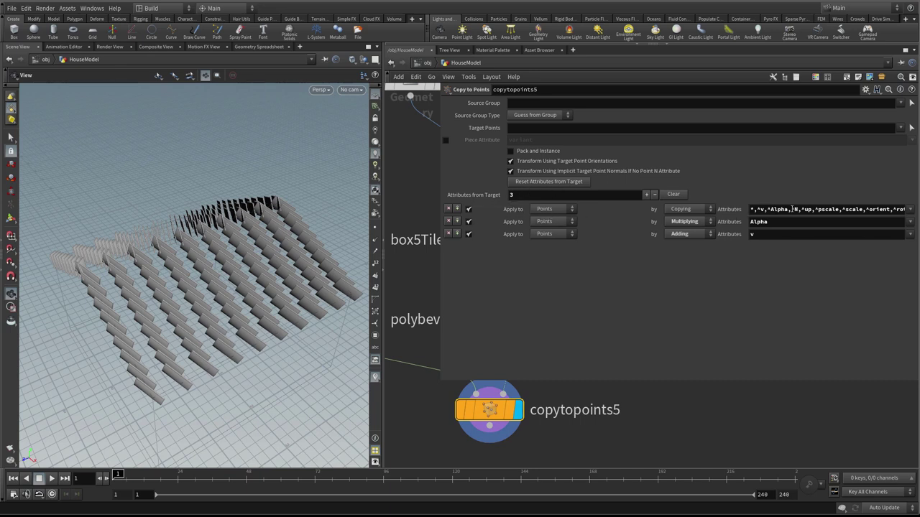
pyautogui.moveTo(791, 209); pyautogui.dragTo(810, 209)
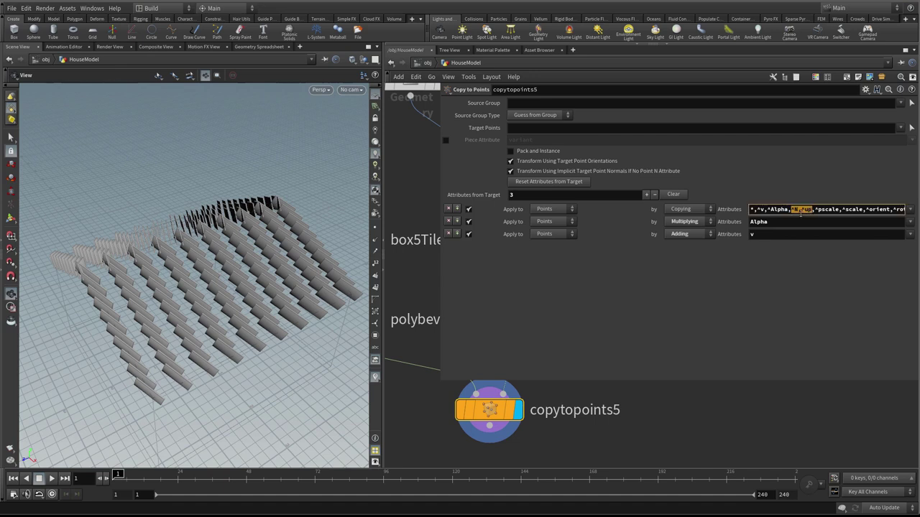
pyautogui.click(794, 210)
pyautogui.press('BackSpace')
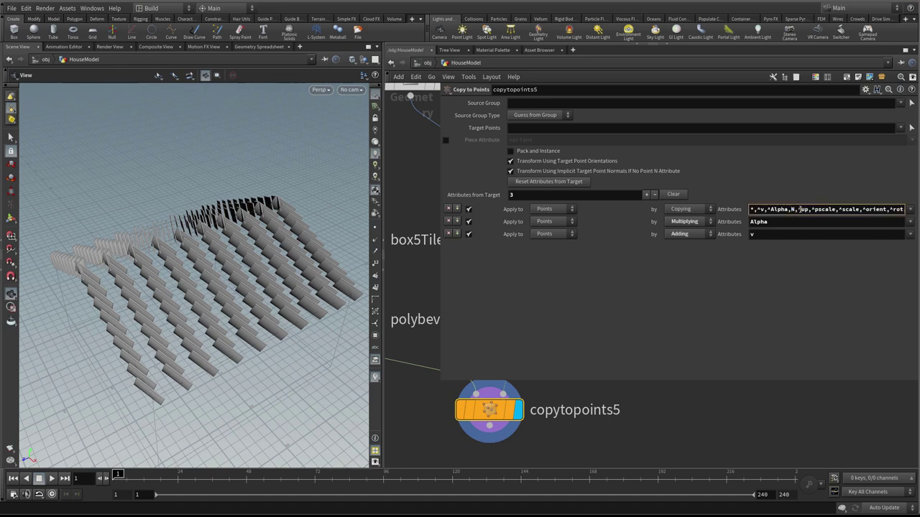
pyautogui.press('Right')
pyautogui.press('Right')
pyautogui.press('Delete')
pyautogui.press('Return')
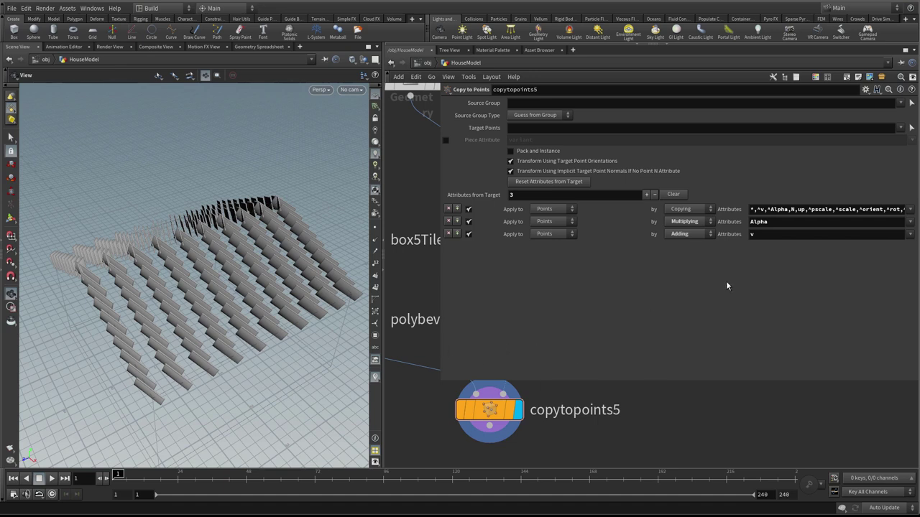
# - Undo the attribute list change on copytopoints5
pyautogui.moveTo(442, 291); pyautogui.dragTo(596, 288)
pyautogui.middleClick(546, 217)
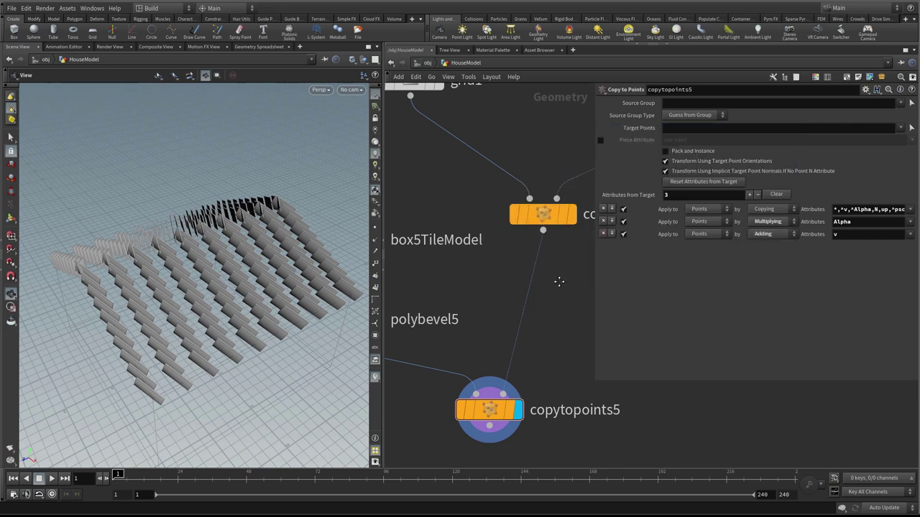
pyautogui.moveTo(548, 357); pyautogui.dragTo(538, 348, button='middle')
pyautogui.hotkey('ctrl', 'z')
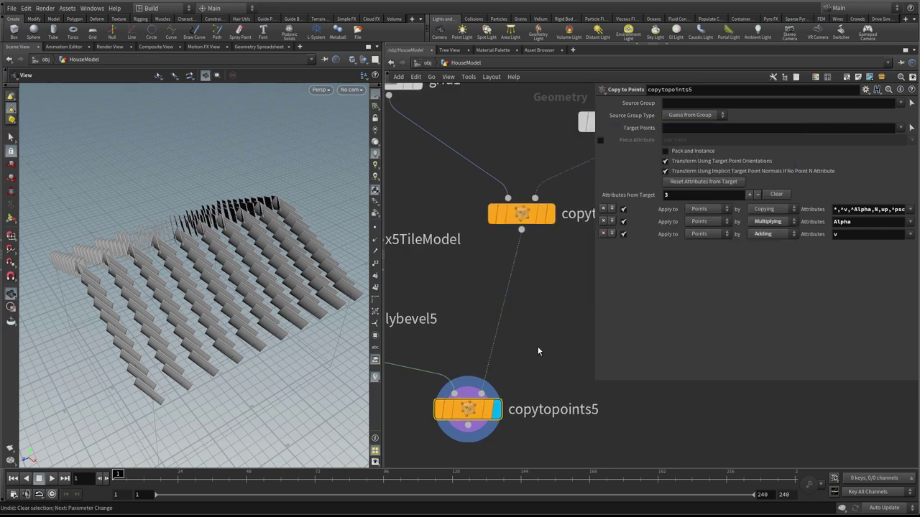
pyautogui.hotkey('ctrl', 'z')
# - Display copytopoints4 and remove the ^N and ^up exclusions from its list of attributes copied from the target
pyautogui.click(526, 214)
pyautogui.moveTo(544, 263); pyautogui.dragTo(475, 325, button='middle')
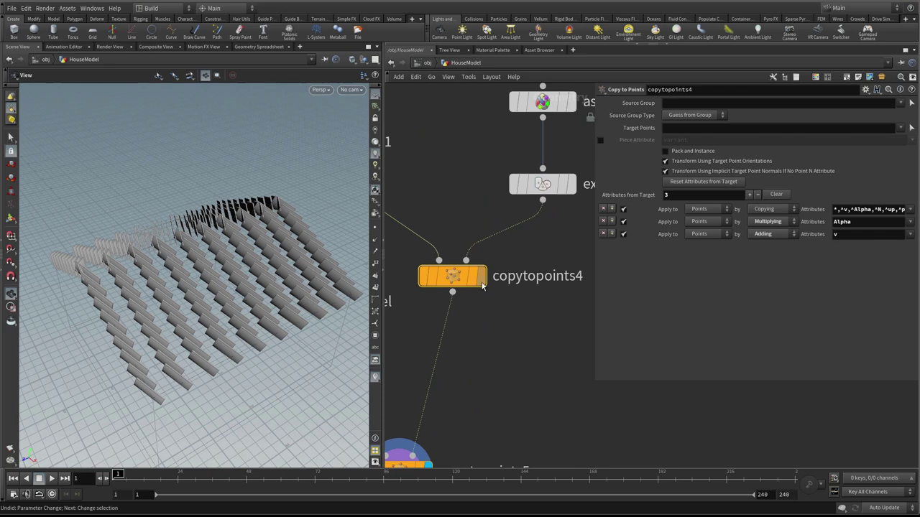
pyautogui.click(481, 278)
pyautogui.middleClick(561, 279)
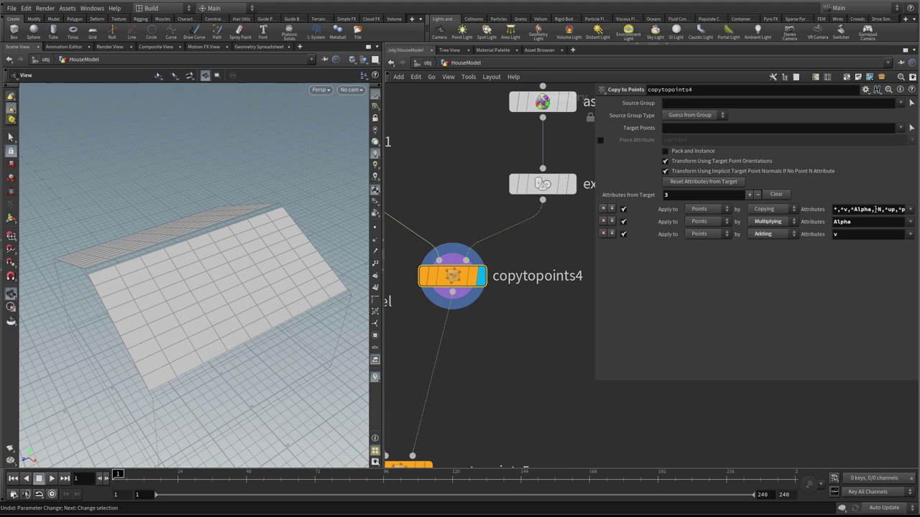
pyautogui.press('BackSpace')
pyautogui.press('BackSpace')
pyautogui.press('BackSpace')
pyautogui.press('Home')
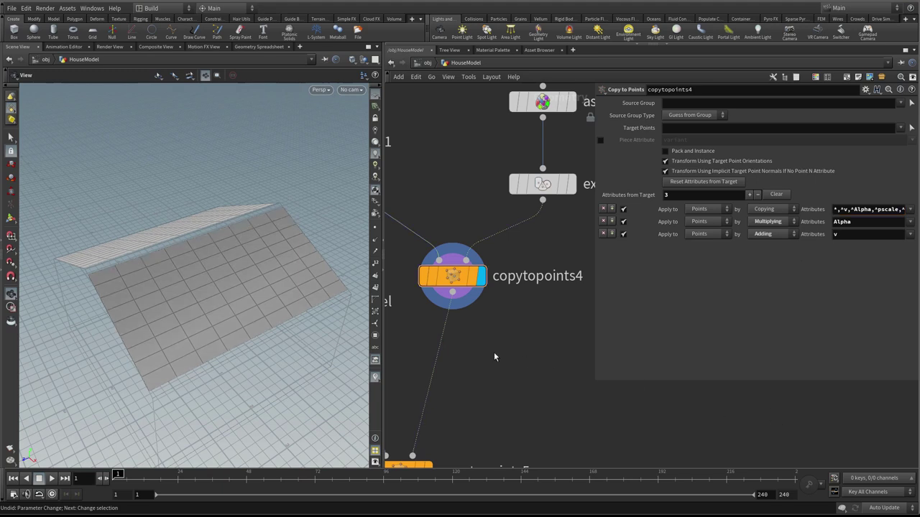
# - Check copytopoints4's point attributes and display the tiled roof from copytopoints5
pyautogui.middleClick(450, 277)
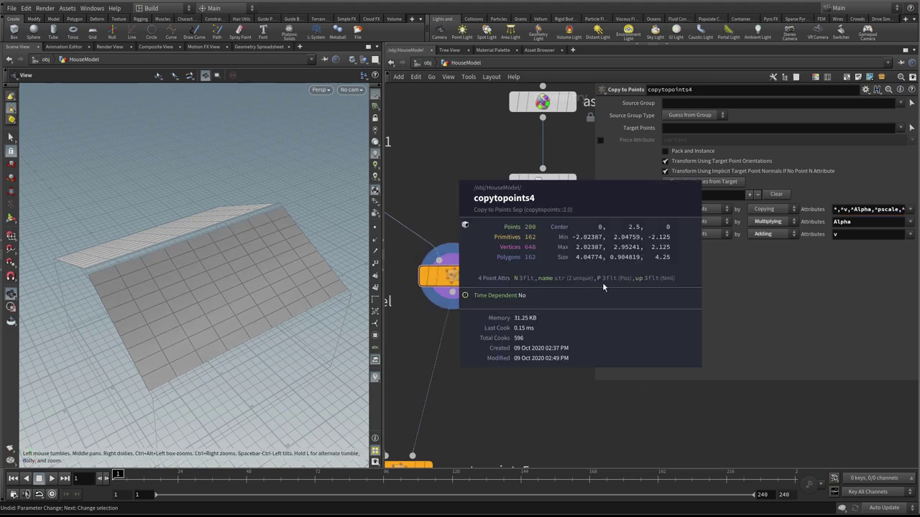
pyautogui.moveTo(429, 464); pyautogui.dragTo(509, 341, button='middle')
pyautogui.click(508, 351)
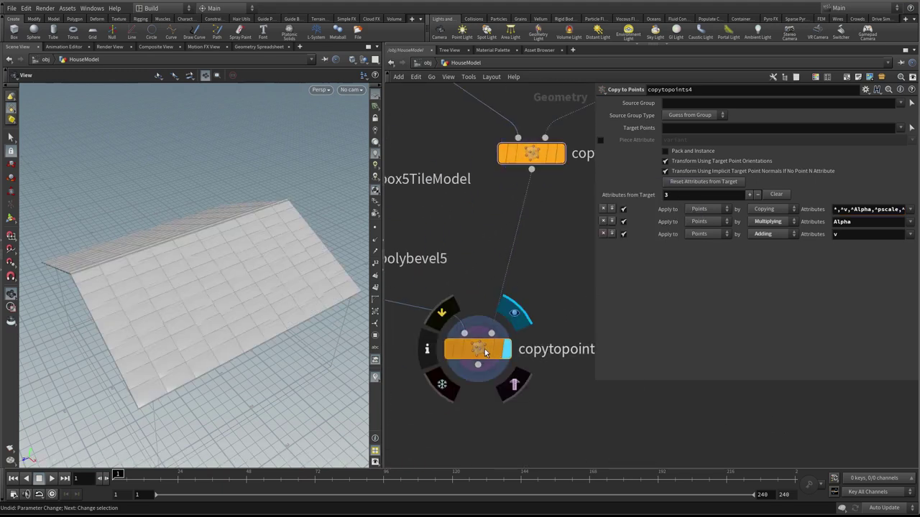
pyautogui.click(482, 352)
pyautogui.moveTo(273, 335); pyautogui.dragTo(296, 270)
# - Review the attribute pattern that copytopoints4 copies from its target points and the nodes feeding it
pyautogui.moveTo(540, 206); pyautogui.dragTo(453, 339, button='middle')
pyautogui.scroll(-2, 491, 344)
pyautogui.scroll(1, 494, 335)
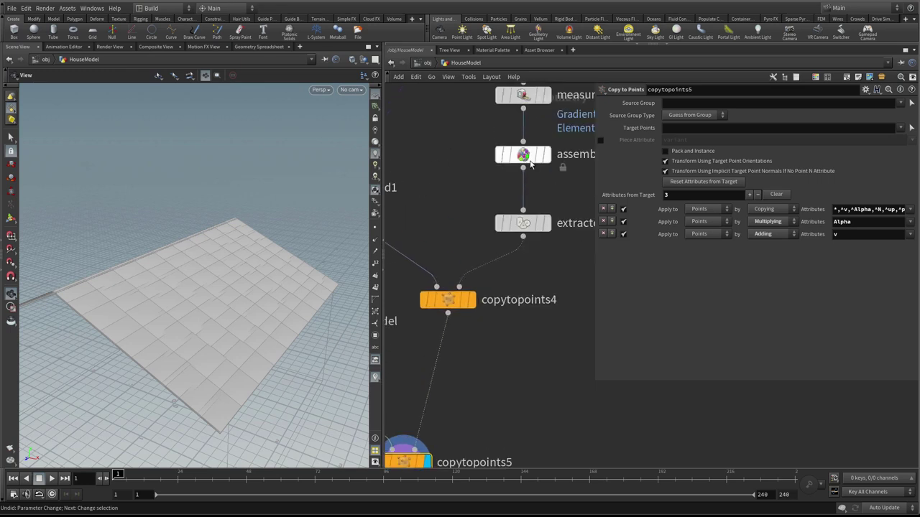
pyautogui.middleClick(521, 158)
pyautogui.moveTo(451, 241); pyautogui.dragTo(475, 204, button='middle')
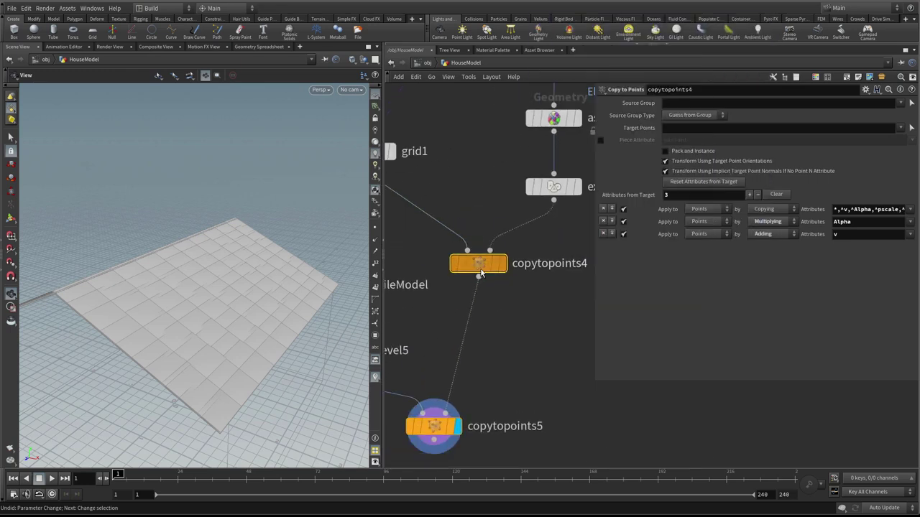
pyautogui.middleClick(480, 275)
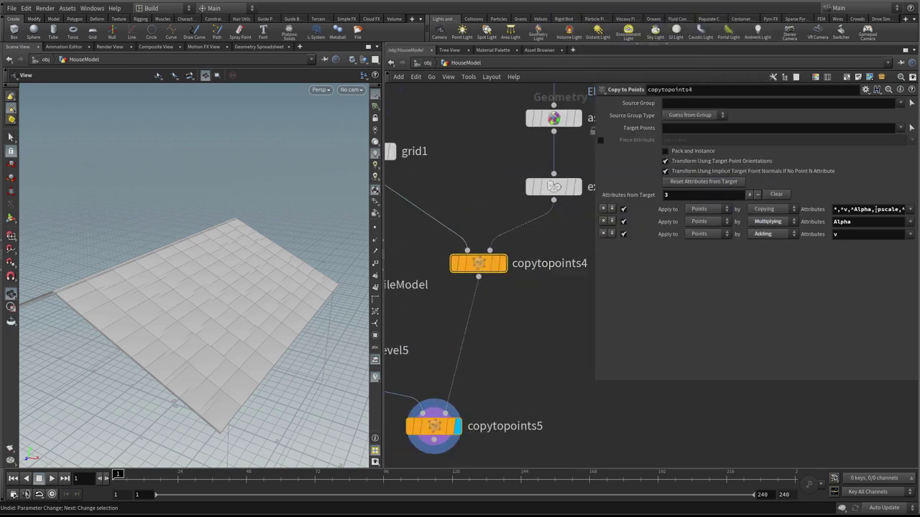
pyautogui.moveTo(863, 211); pyautogui.dragTo(911, 211)
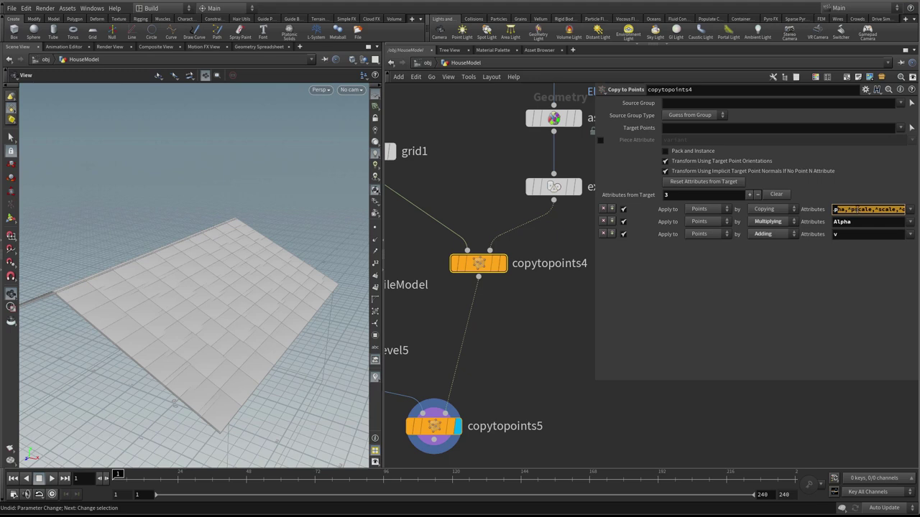
pyautogui.moveTo(834, 209); pyautogui.dragTo(776, 217)
pyautogui.click(869, 208)
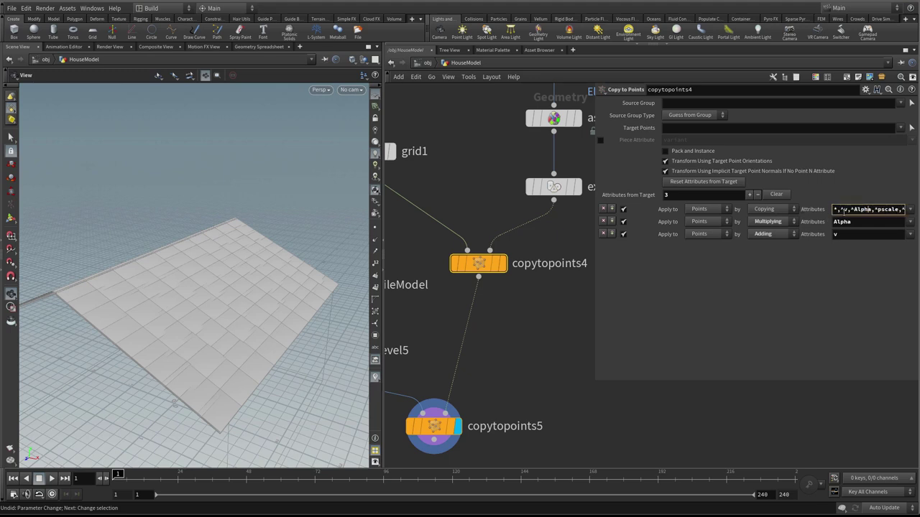
pyautogui.click(842, 209)
pyautogui.doubleClick(891, 209)
pyautogui.doubleClick(835, 209)
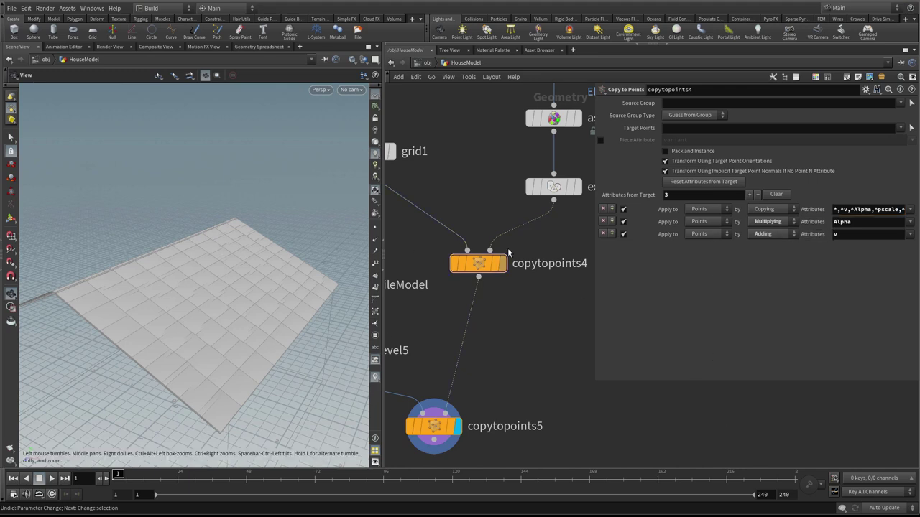
# - Examine the point attributes on both Copy to Points nodes and the tile layout in wireframe and shaded display
pyautogui.moveTo(480, 264); pyautogui.dragTo(567, 269, button='middle')
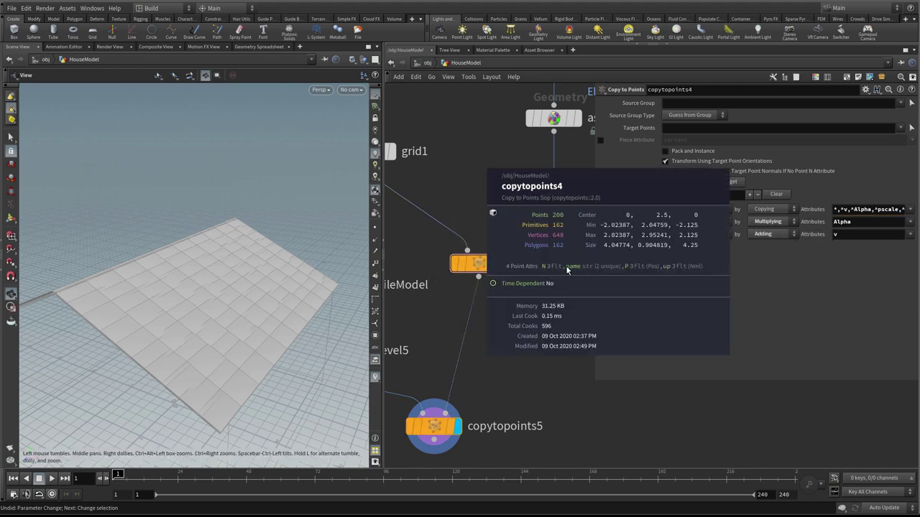
pyautogui.moveTo(654, 272); pyautogui.dragTo(562, 275, button='middle')
pyautogui.moveTo(450, 426); pyautogui.dragTo(565, 418, button='middle')
pyautogui.moveTo(635, 424); pyautogui.dragTo(494, 388, button='middle')
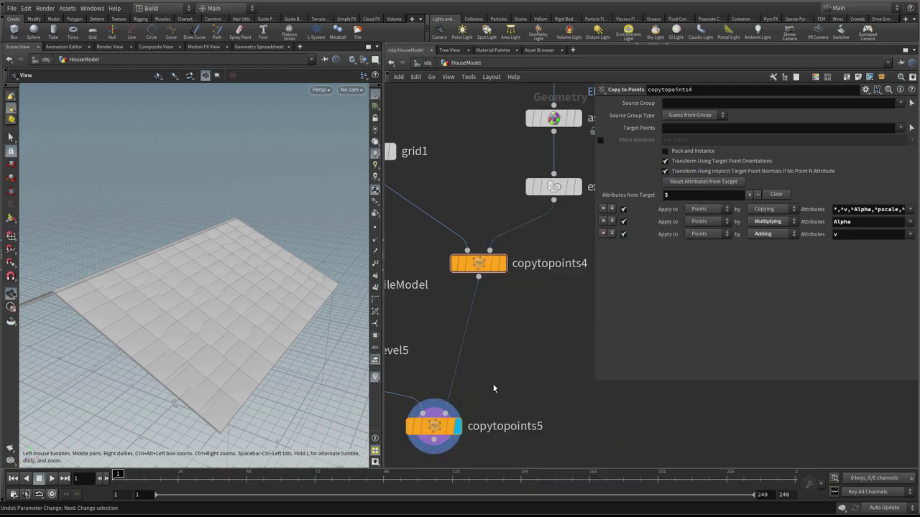
pyautogui.moveTo(275, 306); pyautogui.dragTo(215, 306)
pyautogui.moveTo(216, 306); pyautogui.dragTo(254, 292, button='middle')
pyautogui.hotkey('shift', 'w')
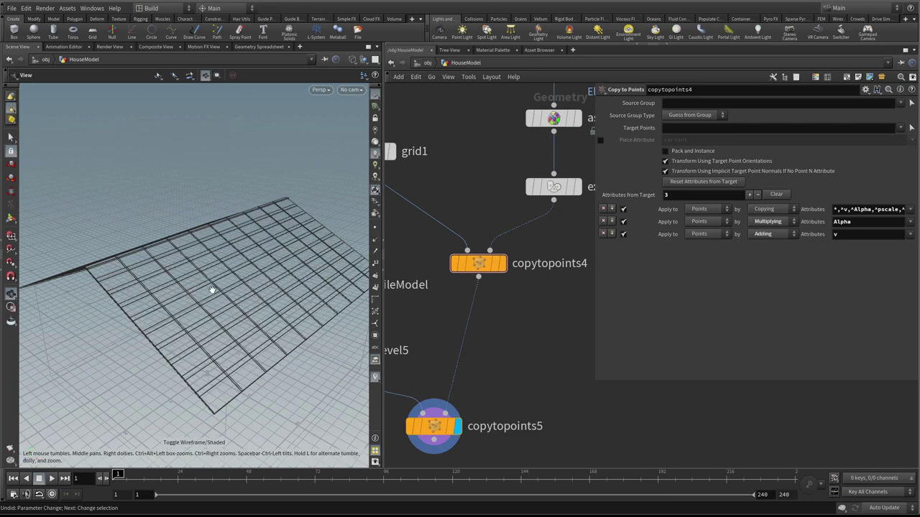
pyautogui.hotkey('shift', 'w')
pyautogui.moveTo(212, 289)
pyautogui.mouseDown(button='right')
pyautogui.moveTo(270, 270)
pyautogui.moveTo(178, 280)
pyautogui.mouseUp(button='right')
# - Set the X size of box5TileModel to 0.476 to fit the tiles to the grid1 spacing
pyautogui.moveTo(426, 293); pyautogui.dragTo(488, 312, button='middle')
pyautogui.scroll(-2, 448, 291)
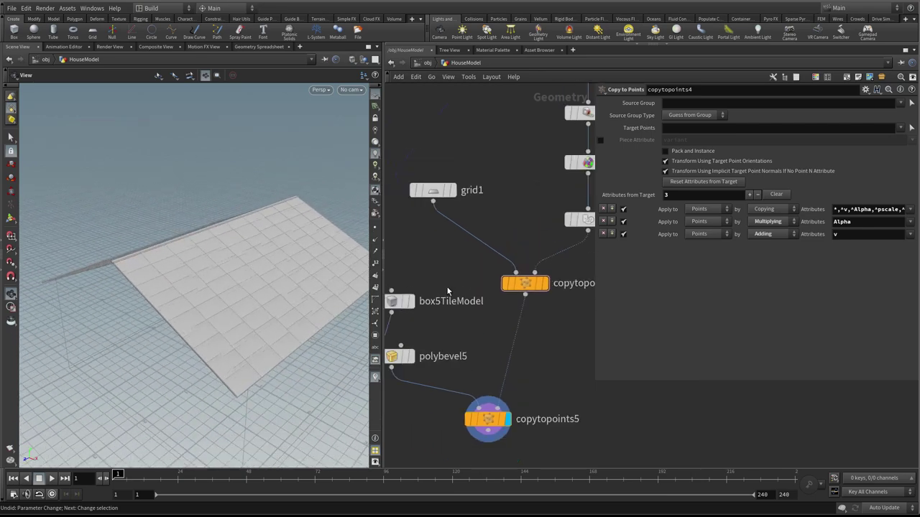
pyautogui.click(474, 191)
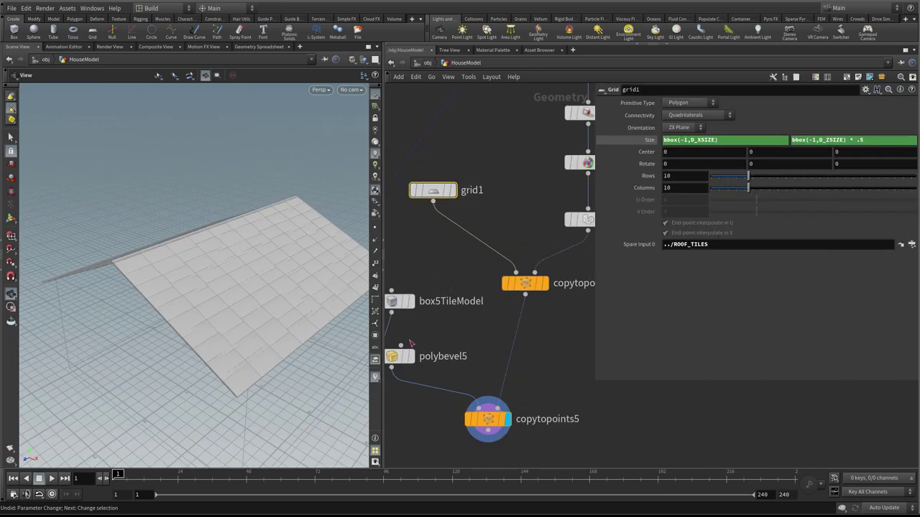
pyautogui.click(400, 301)
pyautogui.moveTo(674, 137); pyautogui.dragTo(647, 158, button='middle')
pyautogui.moveTo(845, 138); pyautogui.dragTo(853, 155, button='middle')
pyautogui.moveTo(669, 138); pyautogui.dragTo(831, 169, button='middle')
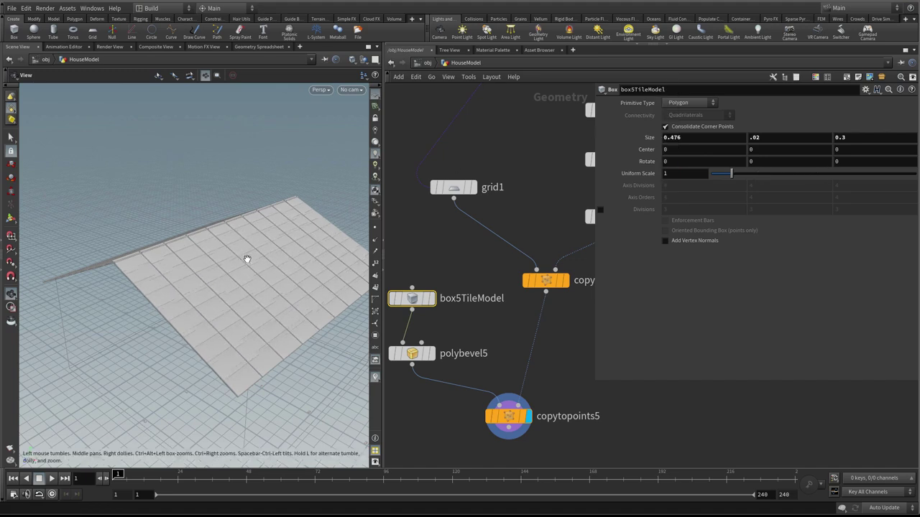
# - Inspect the tile gaps up close, try another X size for the tile box, and undo it
pyautogui.moveTo(278, 240); pyautogui.dragTo(287, 282)
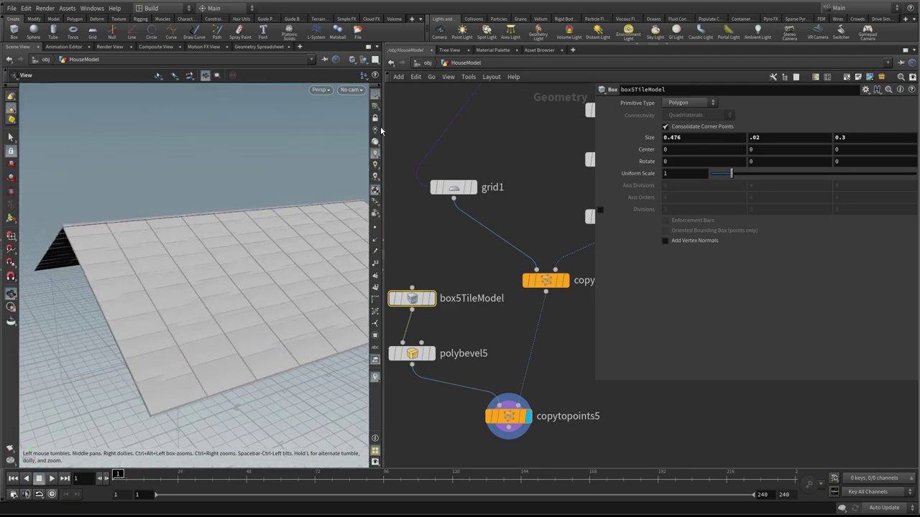
pyautogui.scroll(-3, 175, 156)
pyautogui.moveTo(181, 166); pyautogui.dragTo(208, 190)
pyautogui.moveTo(686, 136); pyautogui.dragTo(684, 137, button='middle')
pyautogui.hotkey('ctrl', 'z')
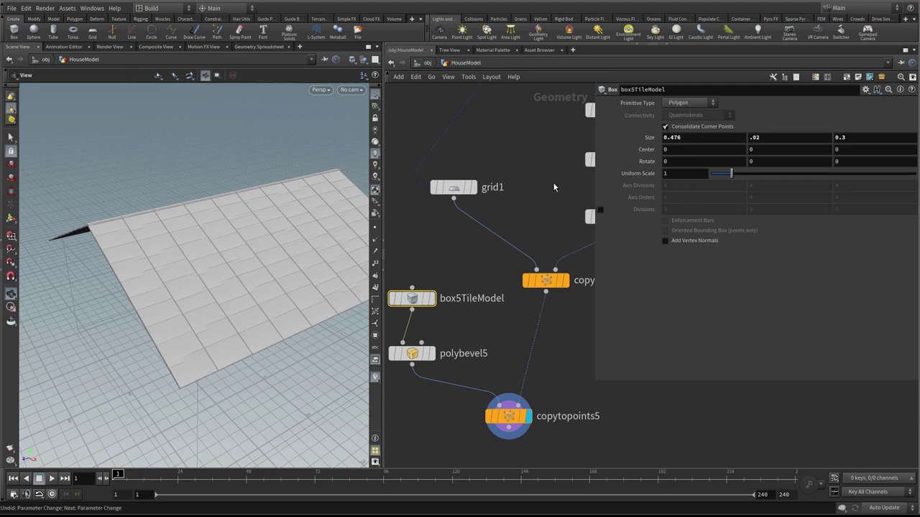
# - Try different row and column counts on grid1 and undo the change
pyautogui.moveTo(554, 187); pyautogui.dragTo(520, 230, button='middle')
pyautogui.scroll(-3, 520, 224)
pyautogui.click(453, 233)
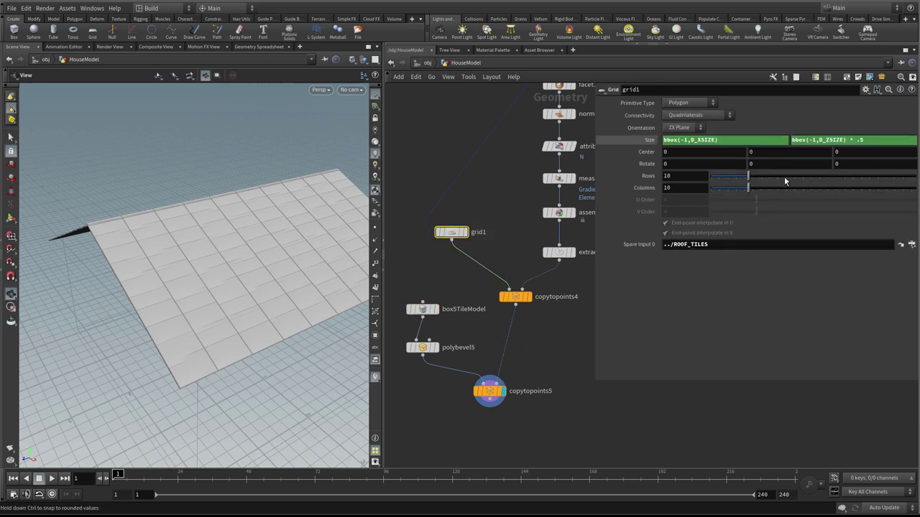
pyautogui.moveTo(750, 177)
pyautogui.mouseDown()
pyautogui.moveTo(775, 177)
pyautogui.moveTo(743, 181)
pyautogui.moveTo(783, 188)
pyautogui.moveTo(758, 189)
pyautogui.moveTo(814, 185)
pyautogui.moveTo(734, 194)
pyautogui.moveTo(776, 195)
pyautogui.moveTo(735, 196)
pyautogui.moveTo(748, 188)
pyautogui.mouseUp()
pyautogui.hotkey('ctrl', 'z')
# - Try a different column count on grid1 and undo the change
pyautogui.click(427, 310)
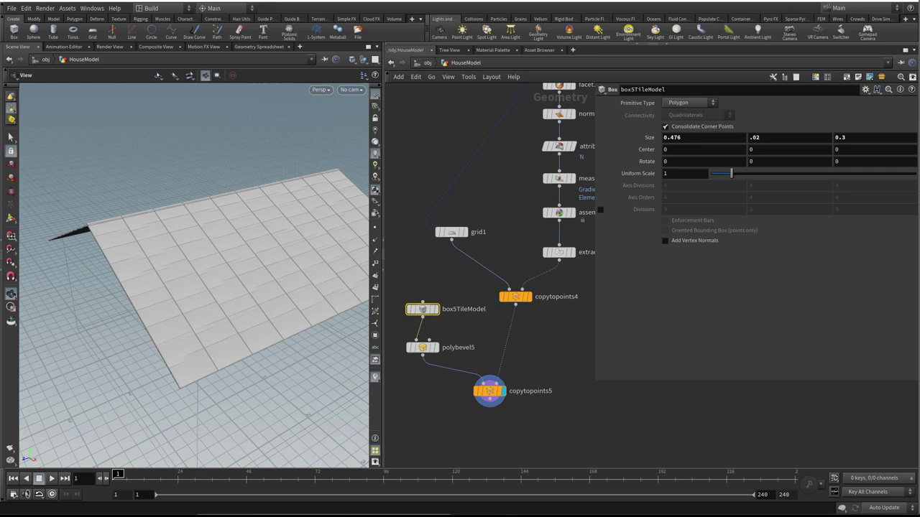
pyautogui.moveTo(167, 240); pyautogui.dragTo(148, 266)
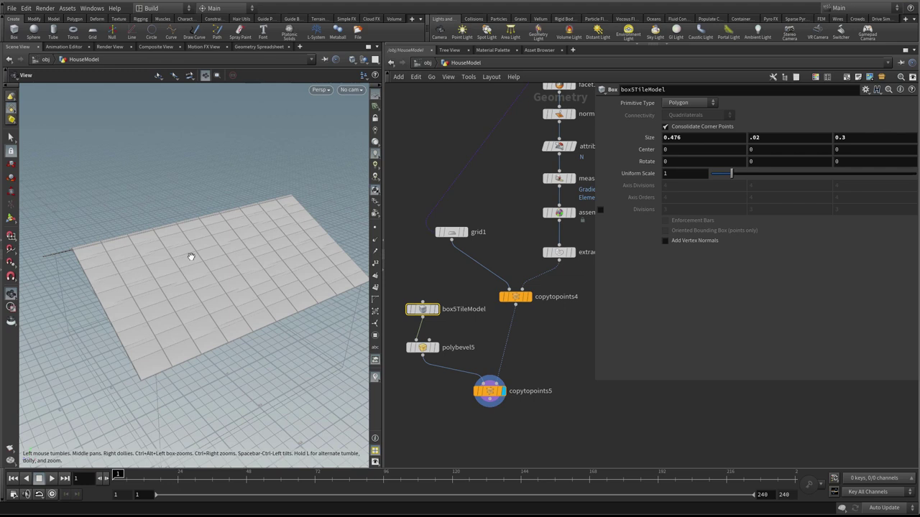
pyautogui.moveTo(502, 207); pyautogui.dragTo(490, 221, button='middle')
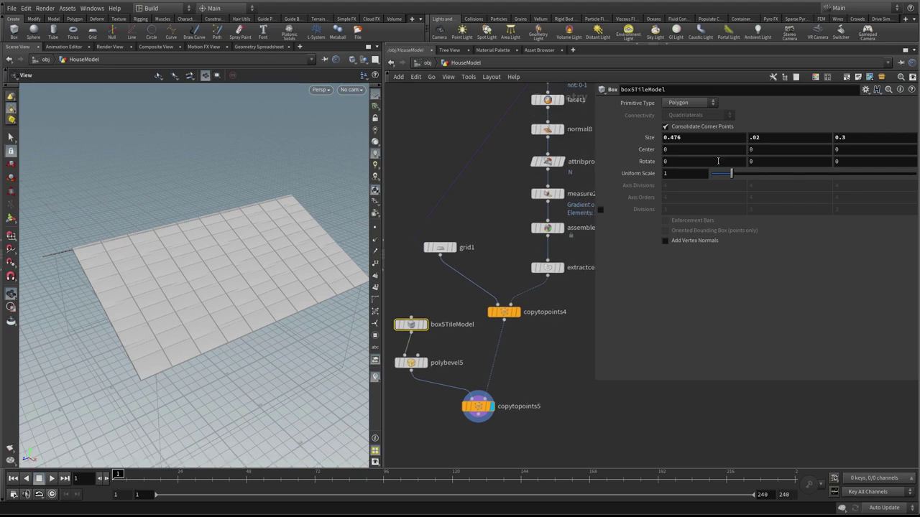
pyautogui.click(449, 247)
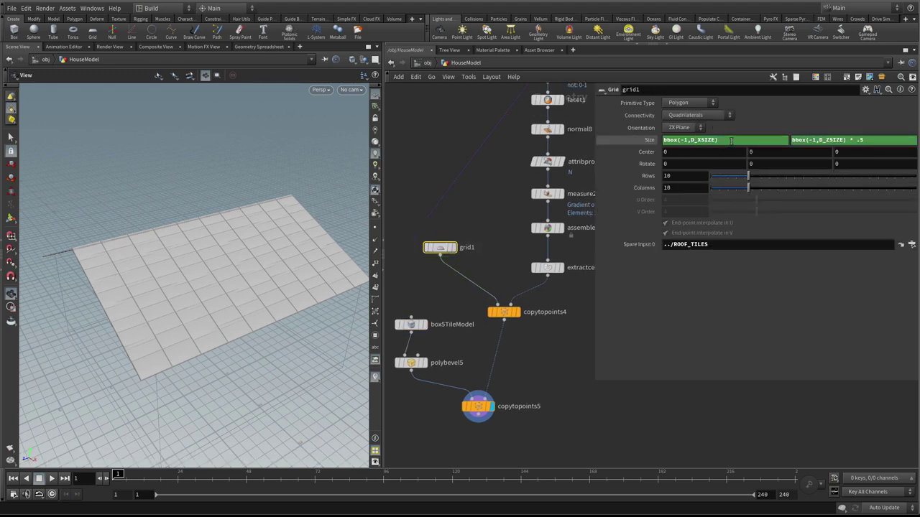
pyautogui.click(675, 188)
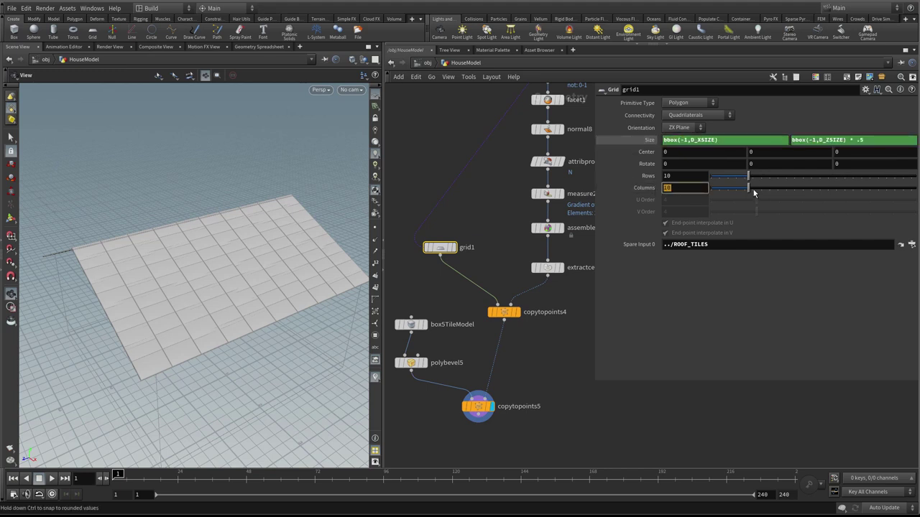
pyautogui.moveTo(750, 188)
pyautogui.mouseDown()
pyautogui.moveTo(765, 188)
pyautogui.moveTo(737, 188)
pyautogui.moveTo(746, 189)
pyautogui.mouseUp()
pyautogui.hotkey('ctrl', 'z')
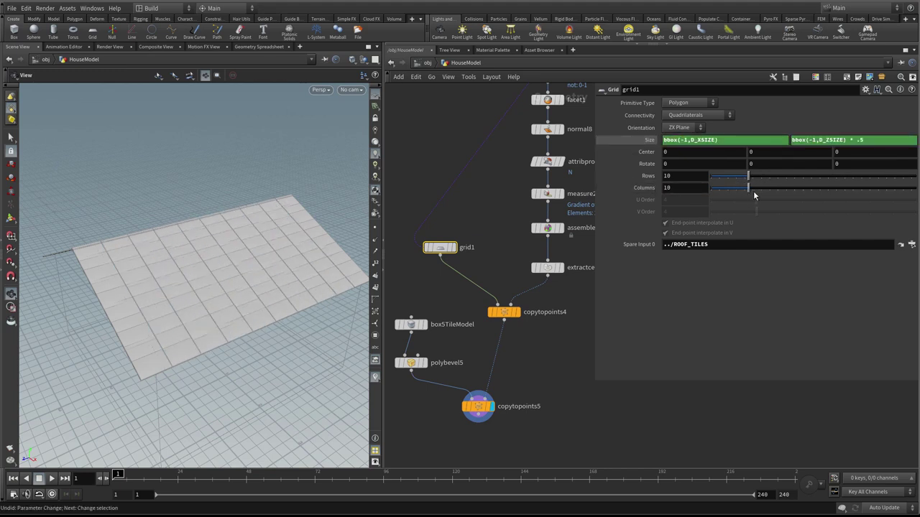
# - Reference grid1's X size in box5TileModel's X size as ch("../grid1/sizex")
pyautogui.click(647, 141)
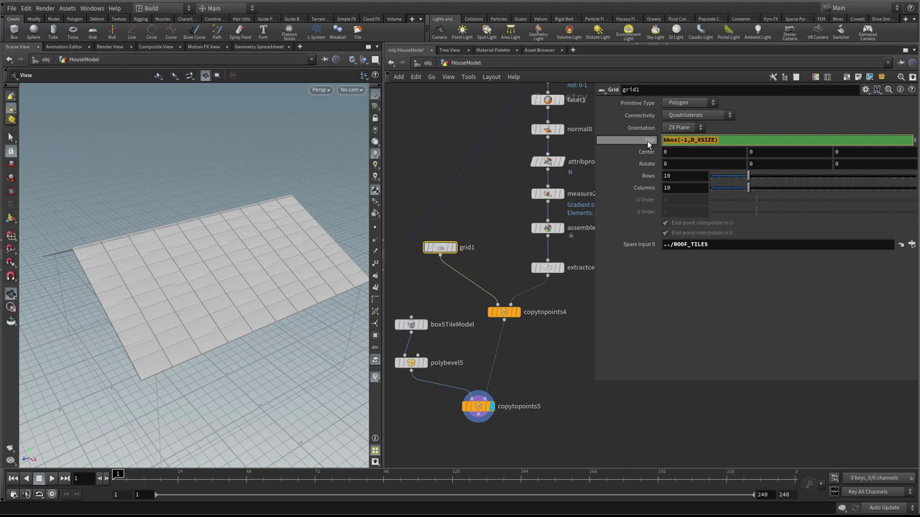
pyautogui.click(651, 190)
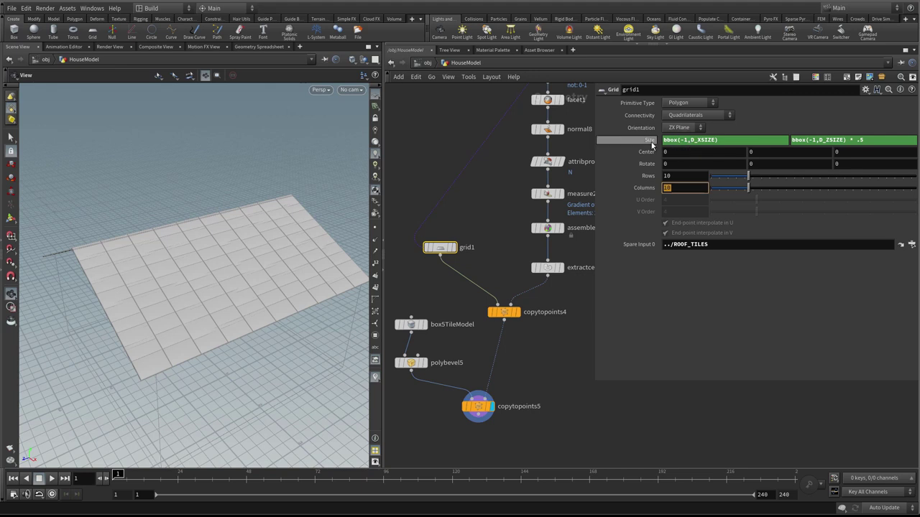
pyautogui.click(683, 141)
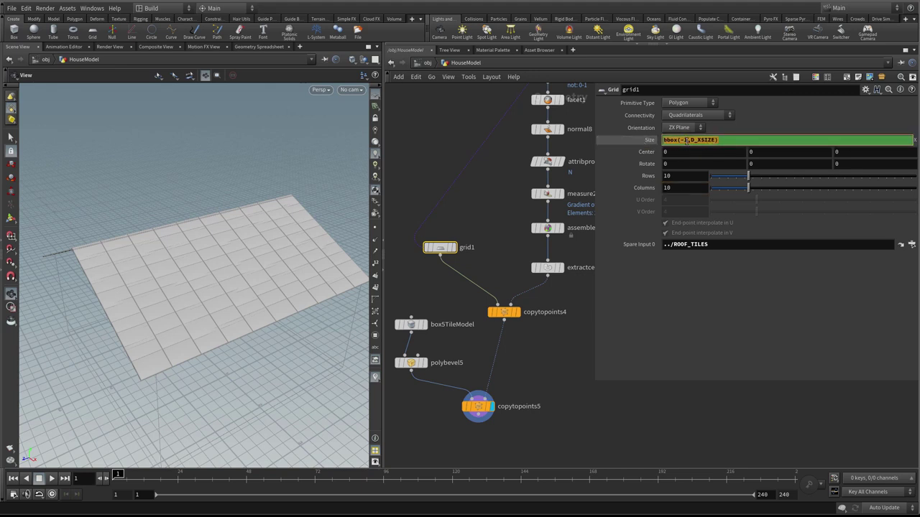
pyautogui.rightClick(686, 141)
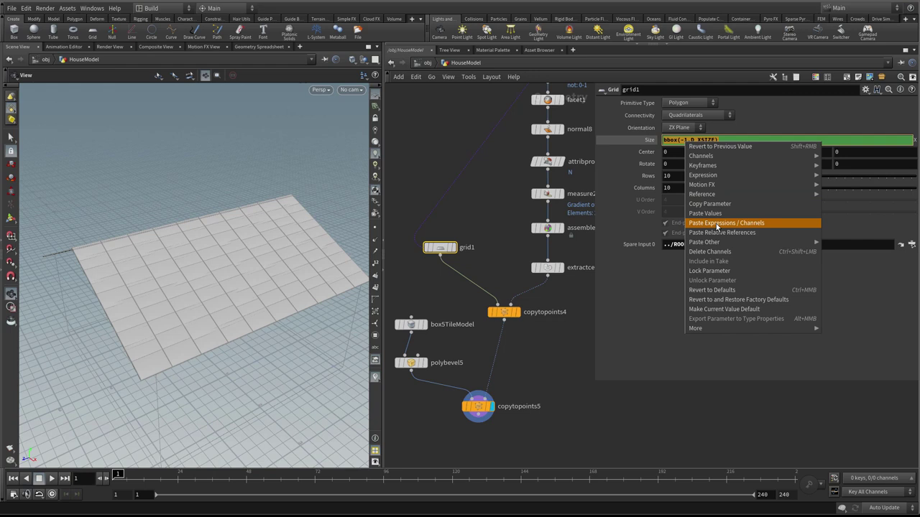
pyautogui.click(723, 204)
pyautogui.click(411, 324)
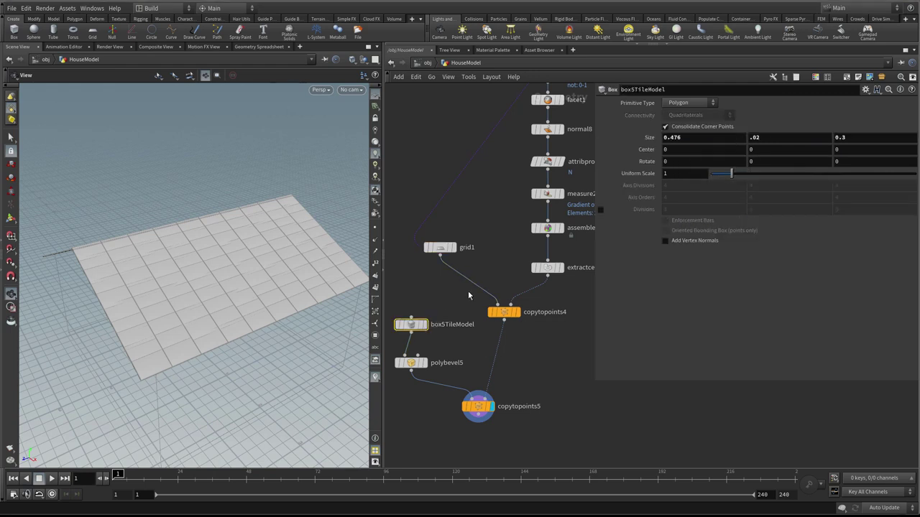
pyautogui.rightClick(670, 139)
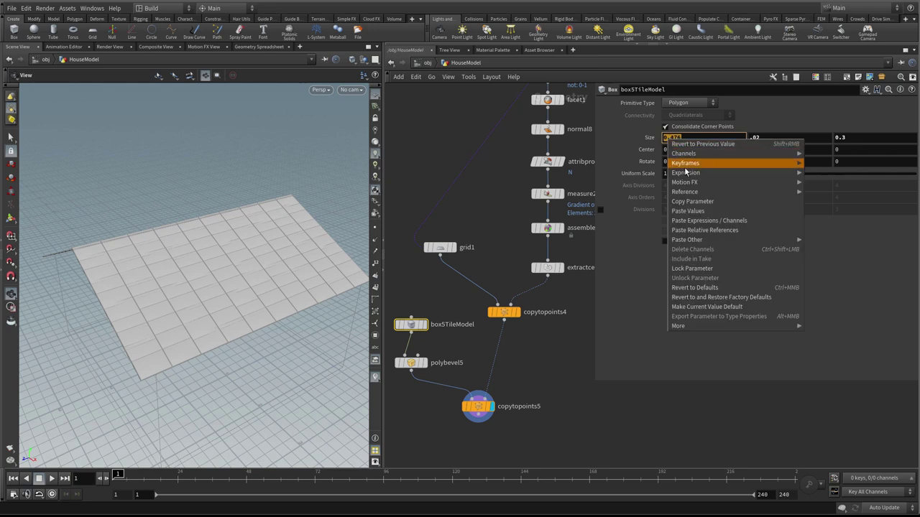
pyautogui.click(711, 221)
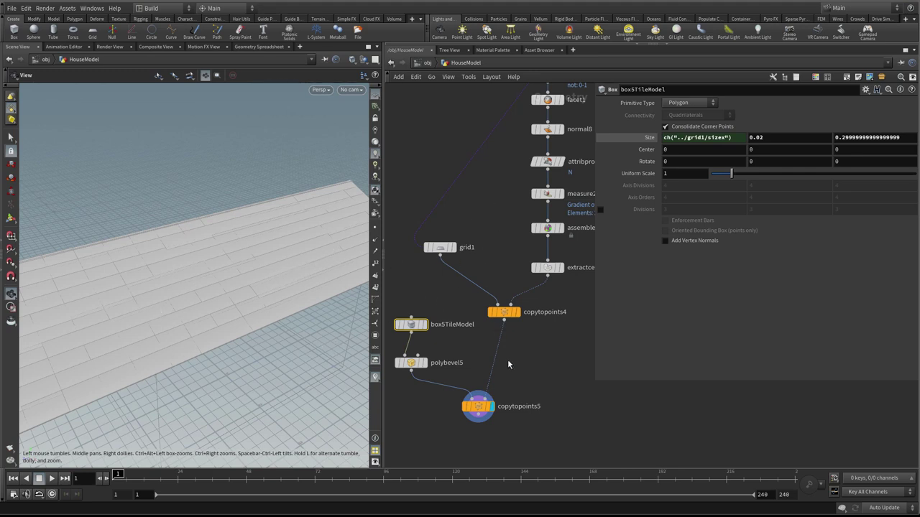
# - Divide box5TileModel's X size expression by a relative reference to grid1's column count, ch("../grid1/cols")
pyautogui.click(440, 248)
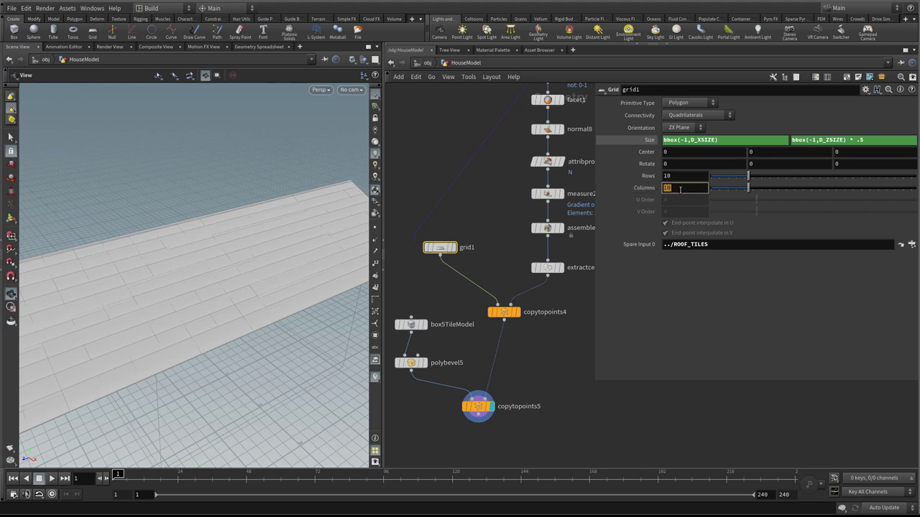
pyautogui.rightClick(682, 189)
pyautogui.click(703, 253)
pyautogui.click(410, 324)
pyautogui.click(738, 139)
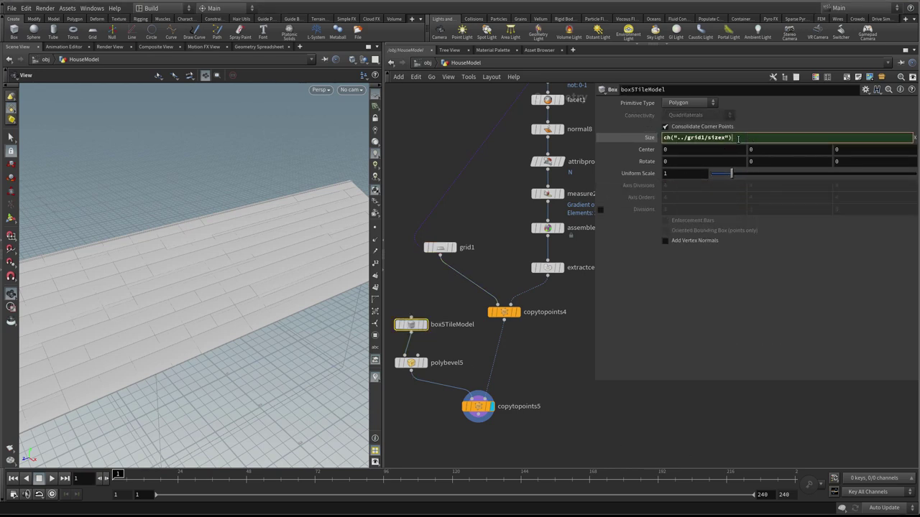
pyautogui.write('/')
pyautogui.rightClick(751, 137)
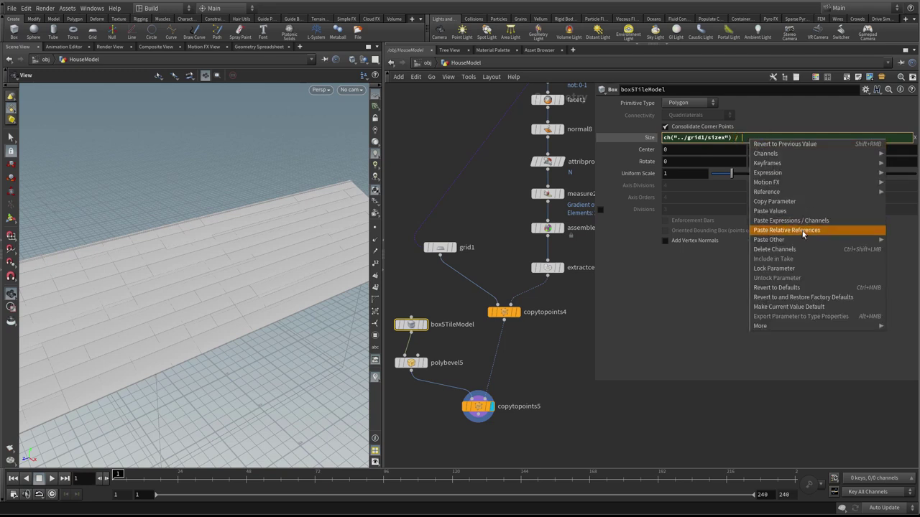
pyautogui.click(799, 230)
pyautogui.press('Return')
# - Test the tile fit with grid1's column count and inspect the gaps between the tile columns up close
pyautogui.moveTo(338, 328); pyautogui.dragTo(328, 263)
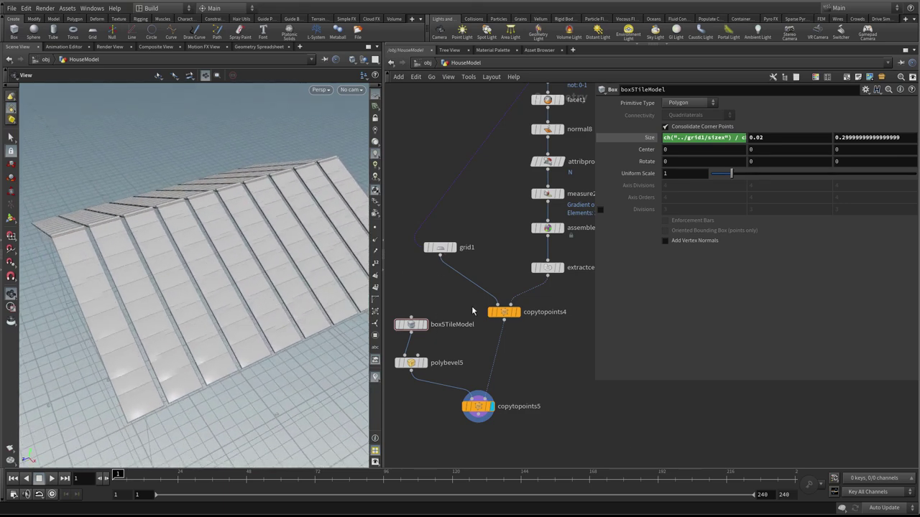
pyautogui.click(440, 247)
pyautogui.moveTo(748, 189)
pyautogui.mouseDown()
pyautogui.moveTo(803, 188)
pyautogui.moveTo(737, 189)
pyautogui.moveTo(764, 190)
pyautogui.moveTo(747, 192)
pyautogui.mouseUp()
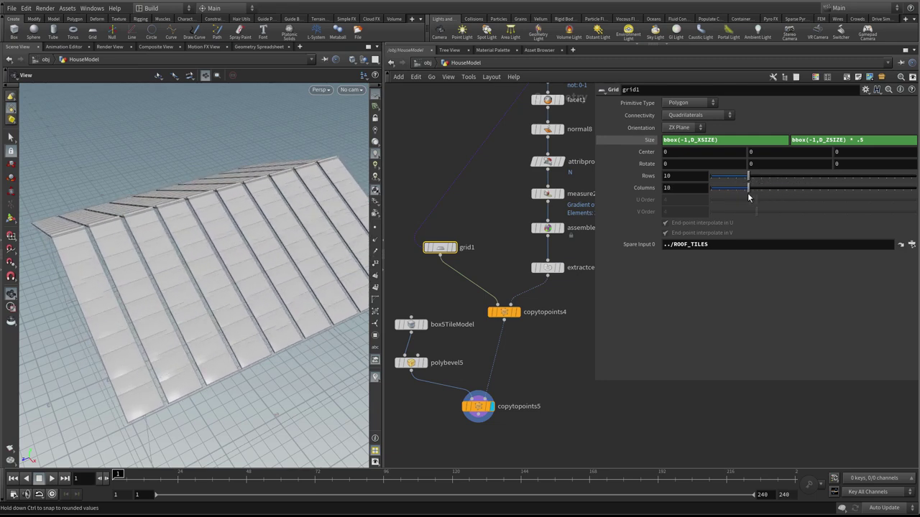
pyautogui.moveTo(147, 274); pyautogui.dragTo(267, 224, button='right')
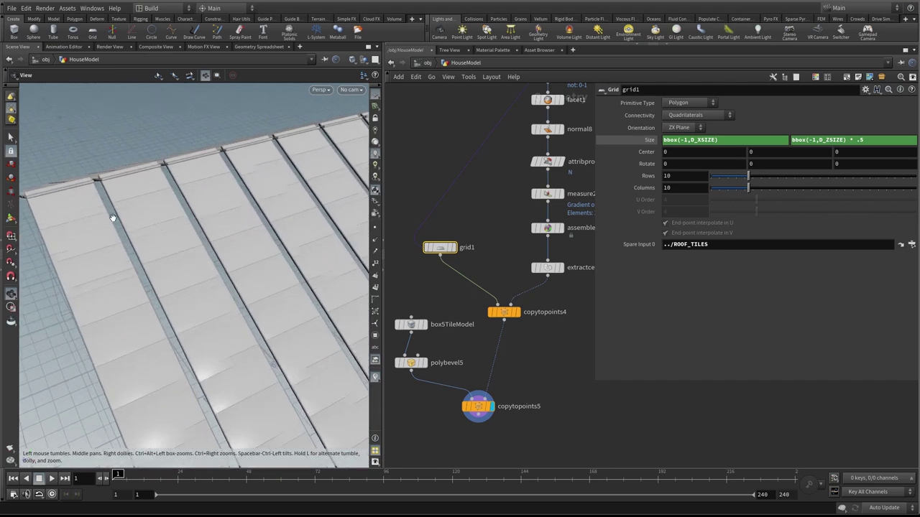
pyautogui.scroll(-3, 115, 219)
# - Multiply box5TileModel's X size expression by 1.1 to narrow the tile gaps, and review the full expression
pyautogui.moveTo(449, 315); pyautogui.dragTo(482, 308, button='middle')
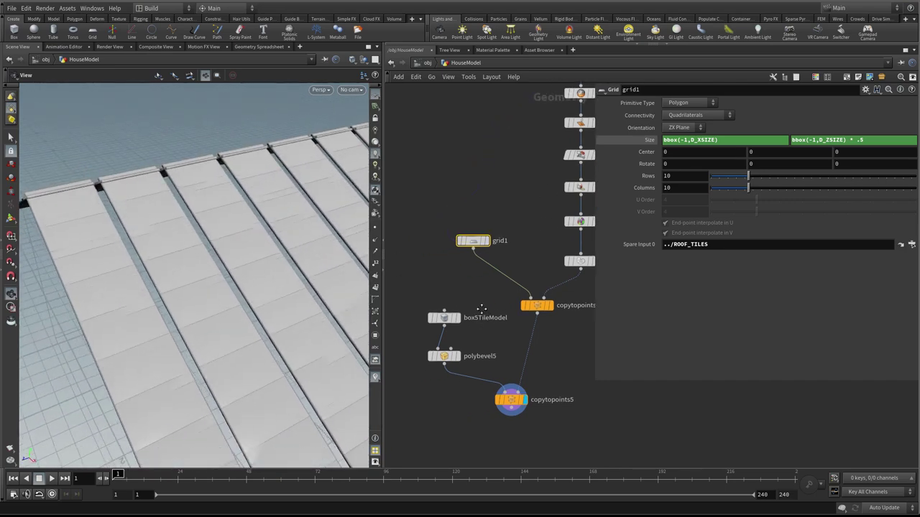
pyautogui.click(444, 317)
pyautogui.moveTo(444, 317); pyautogui.dragTo(444, 307)
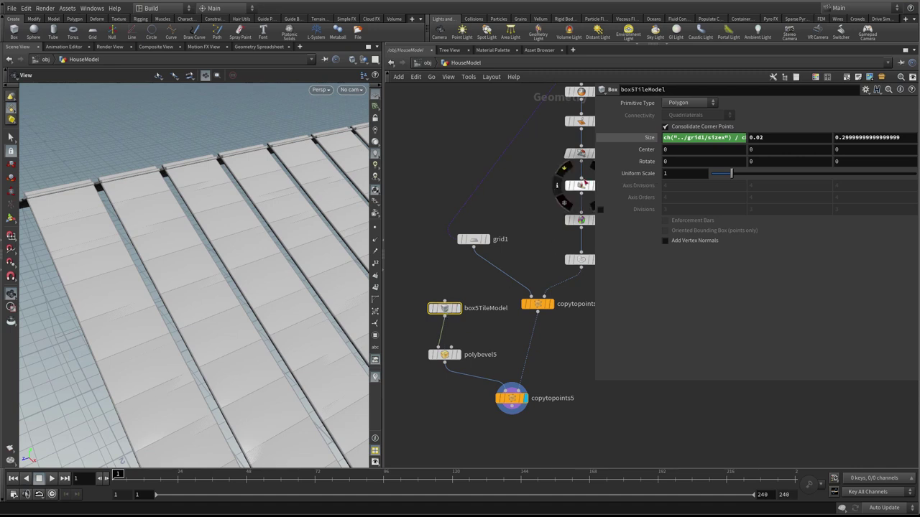
pyautogui.moveTo(593, 157); pyautogui.dragTo(529, 168)
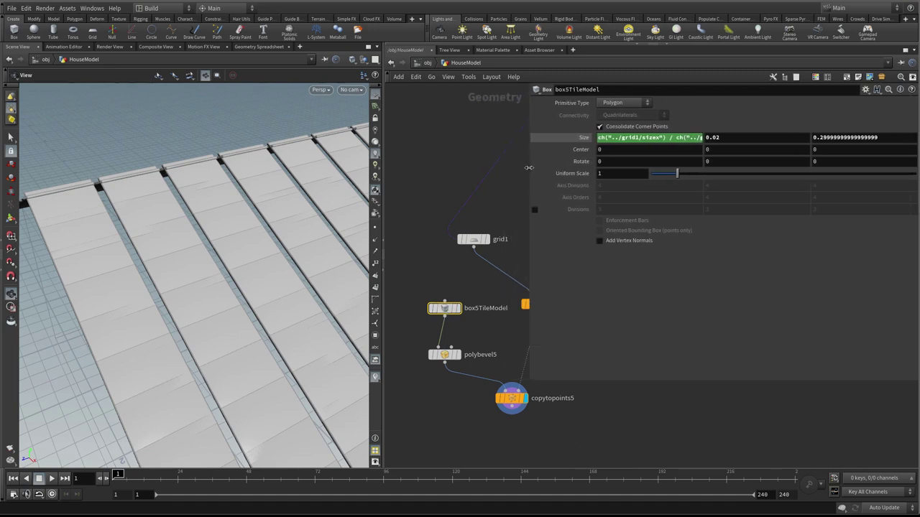
pyautogui.click(679, 138)
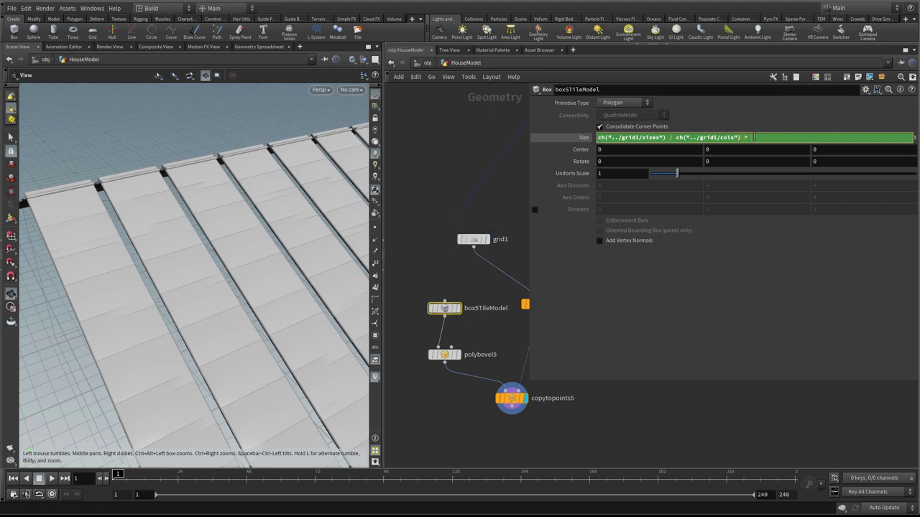
pyautogui.press('Return')
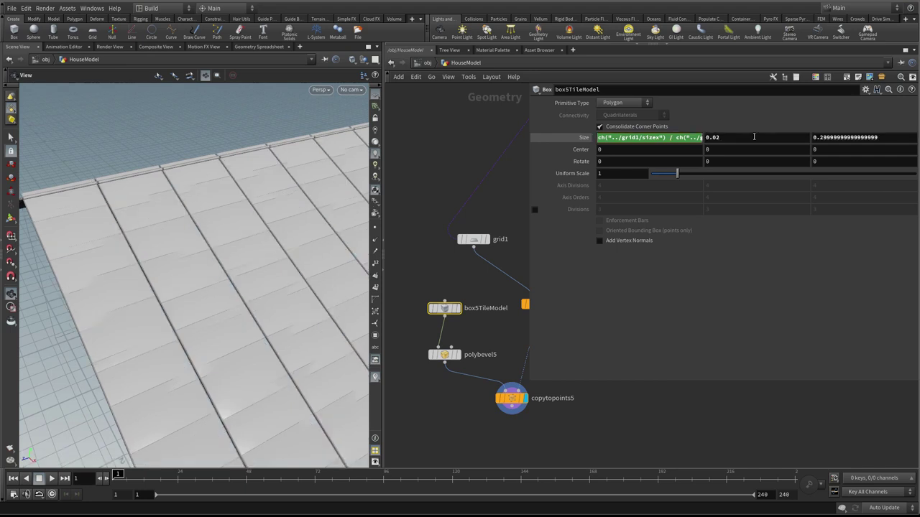
pyautogui.click(677, 136)
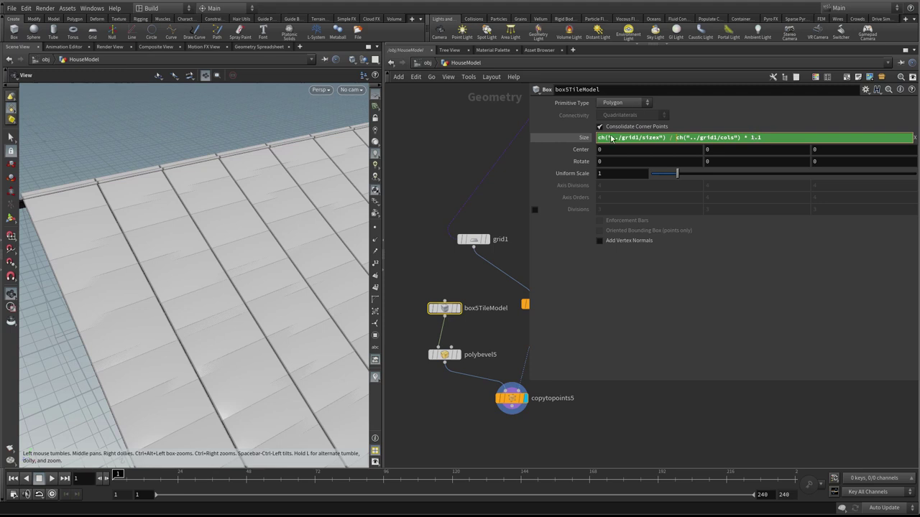
pyautogui.click(705, 277)
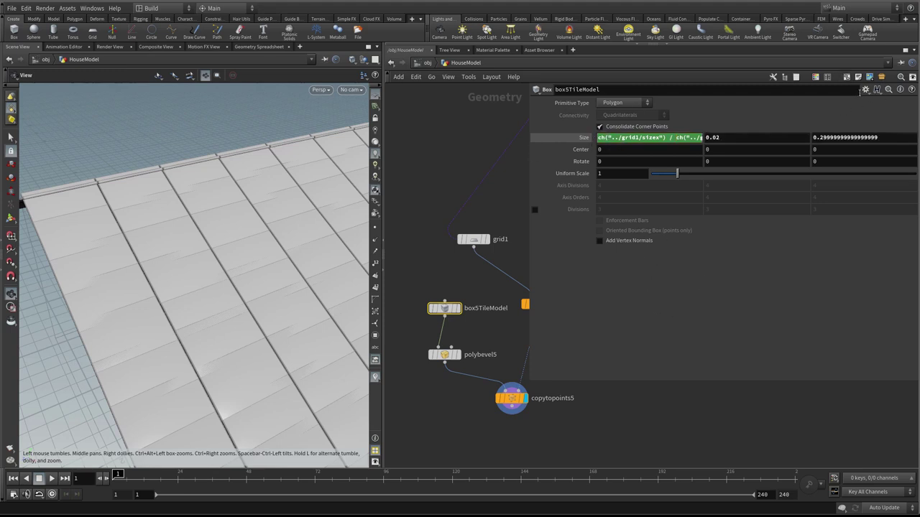
# - Edit box5TileModel's parameter interface and add a new float parameter after Add Vertex Normals
pyautogui.click(866, 90)
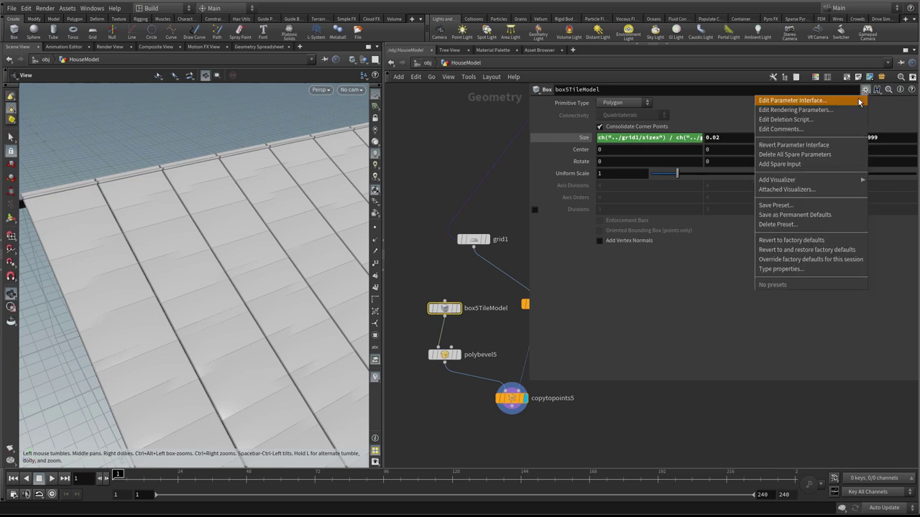
pyautogui.click(814, 100)
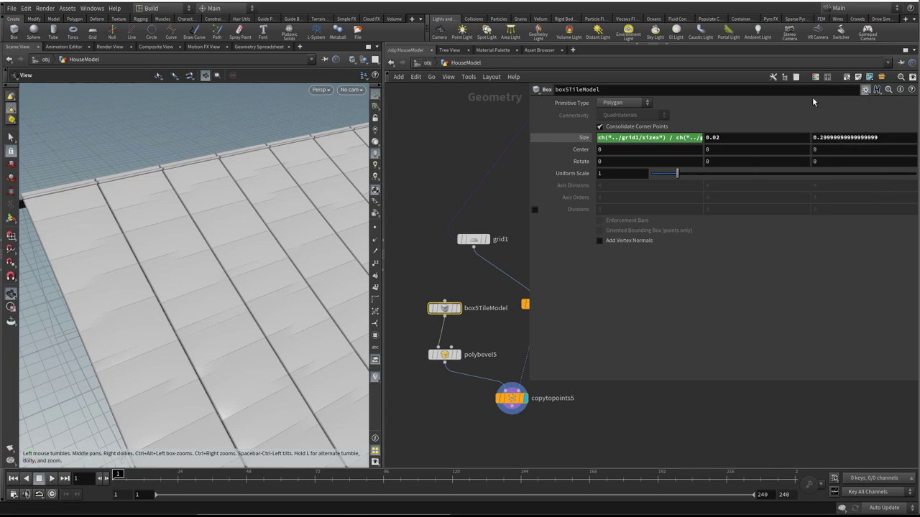
pyautogui.moveTo(659, 12); pyautogui.dragTo(425, 62)
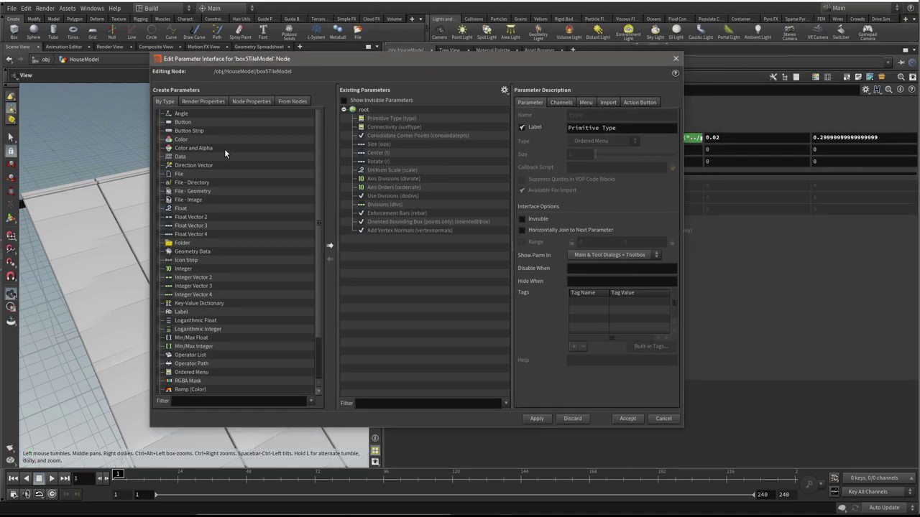
pyautogui.click(181, 210)
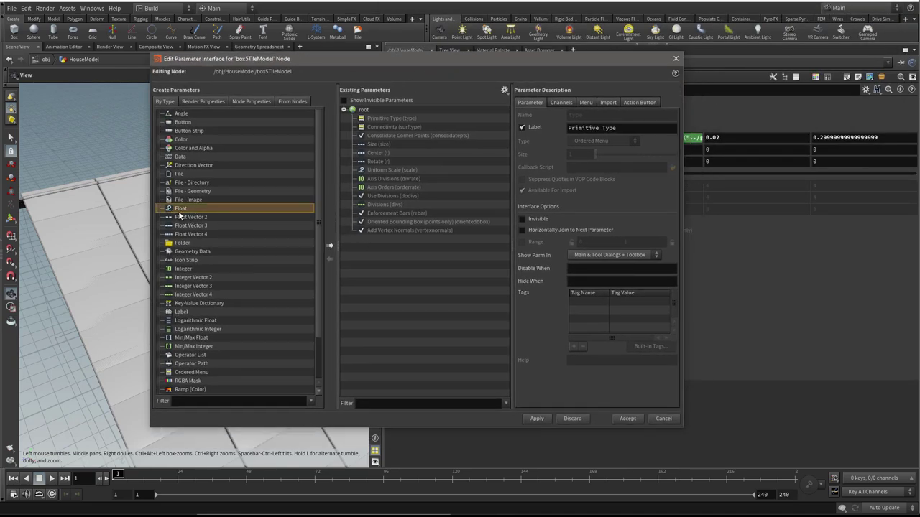
pyautogui.click(329, 246)
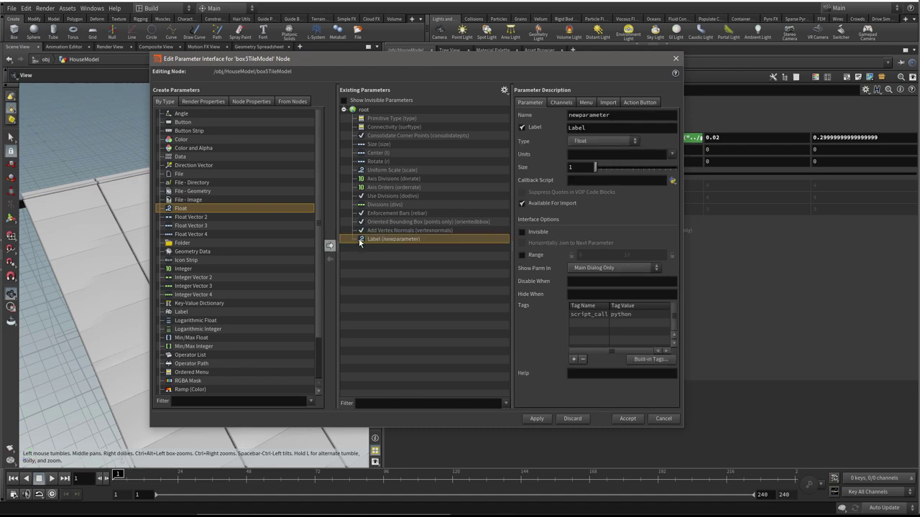
# - Set both the name and the label of the new float parameter to Xscale
pyautogui.doubleClick(587, 116)
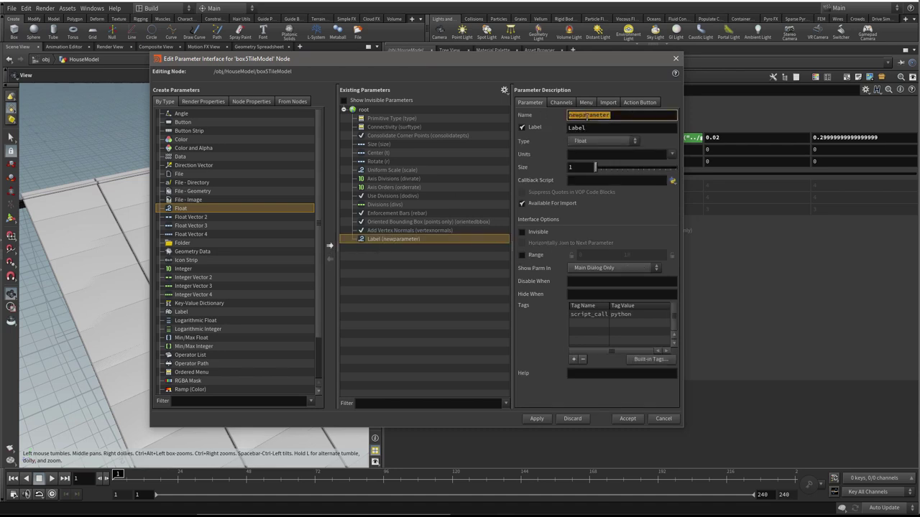
pyautogui.write('Xscale')
pyautogui.press('Tab')
pyautogui.write('S')
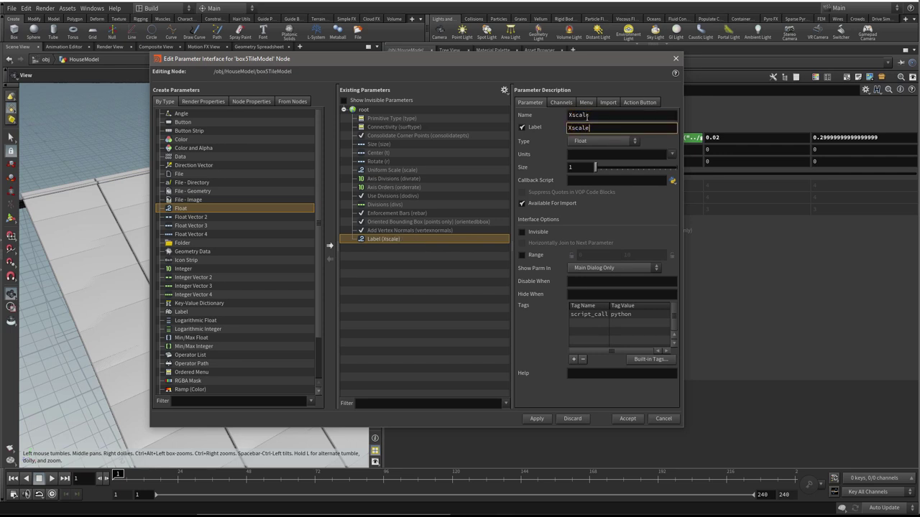
pyautogui.press('Return')
pyautogui.doubleClick(590, 117)
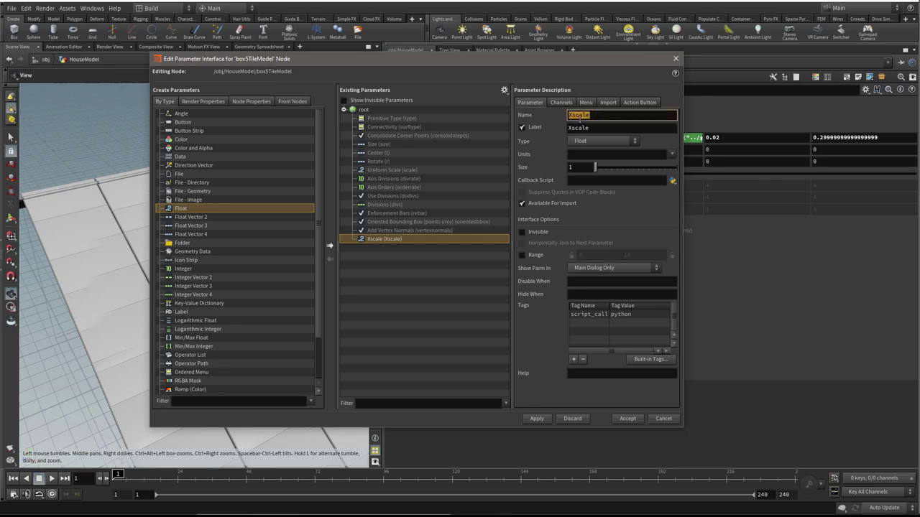
pyautogui.doubleClick(600, 131)
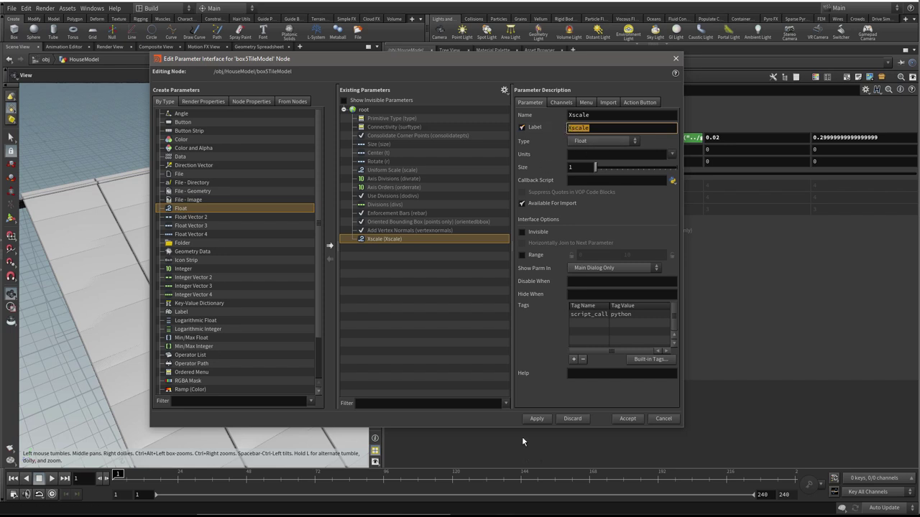
# - Apply the new Xscale parameter to box5TileModel, close the parameter interface editor, and set Xscale to 1.05
pyautogui.click(536, 418)
pyautogui.click(676, 58)
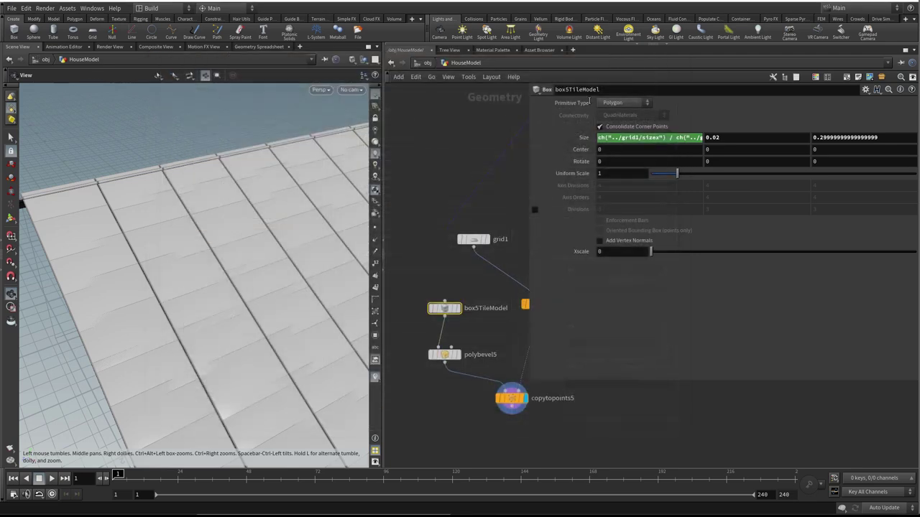
pyautogui.moveTo(651, 251); pyautogui.dragTo(679, 257)
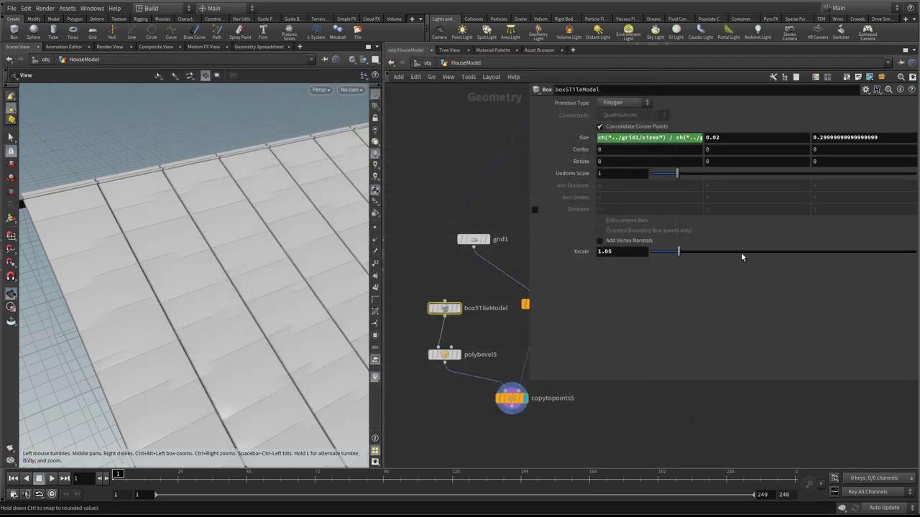
# - Replace the 1.1 multiplier in box5TileModel's X size expression with a relative reference to the Xscale parameter
pyautogui.rightClick(576, 251)
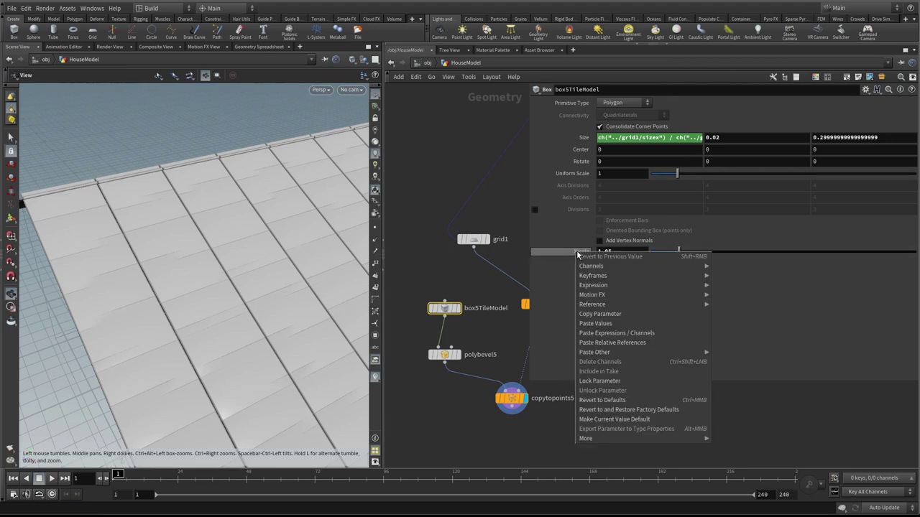
pyautogui.click(610, 314)
pyautogui.click(690, 138)
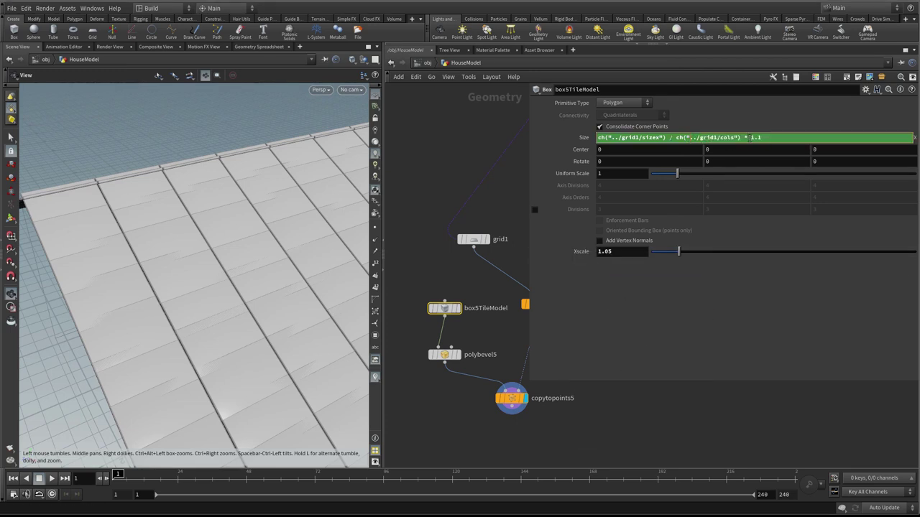
pyautogui.moveTo(750, 138); pyautogui.dragTo(771, 138)
pyautogui.rightClick(755, 138)
pyautogui.press('Escape')
pyautogui.rightClick(755, 137)
pyautogui.click(789, 230)
pyautogui.press('Return')
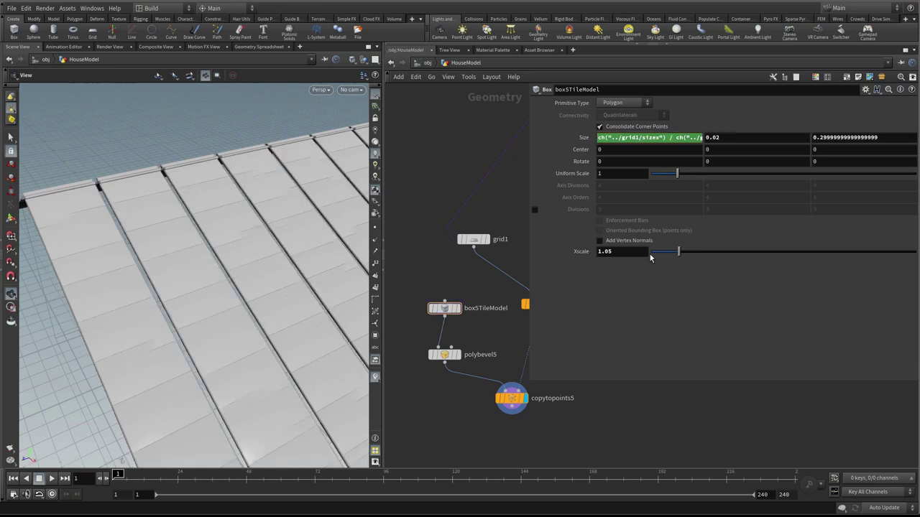
# - Raise box5TileModel's Xscale to 1.11 and check the gaps between the tile columns
pyautogui.moveTo(628, 256); pyautogui.dragTo(661, 273, button='middle')
pyautogui.scroll(4, 287, 260)
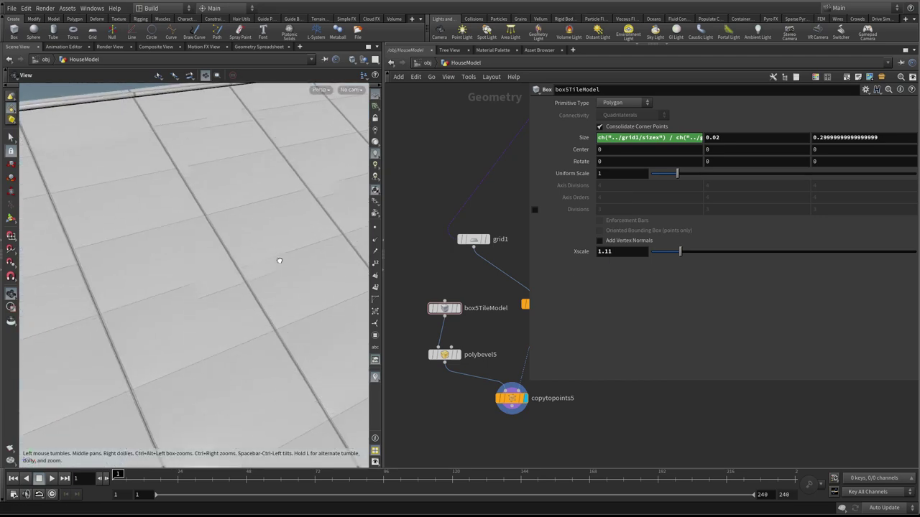
pyautogui.keyDown('alt'); pyautogui.moveTo(280, 258); pyautogui.dragTo(203, 246); pyautogui.keyUp('alt')
pyautogui.scroll(-2, 475, 338)
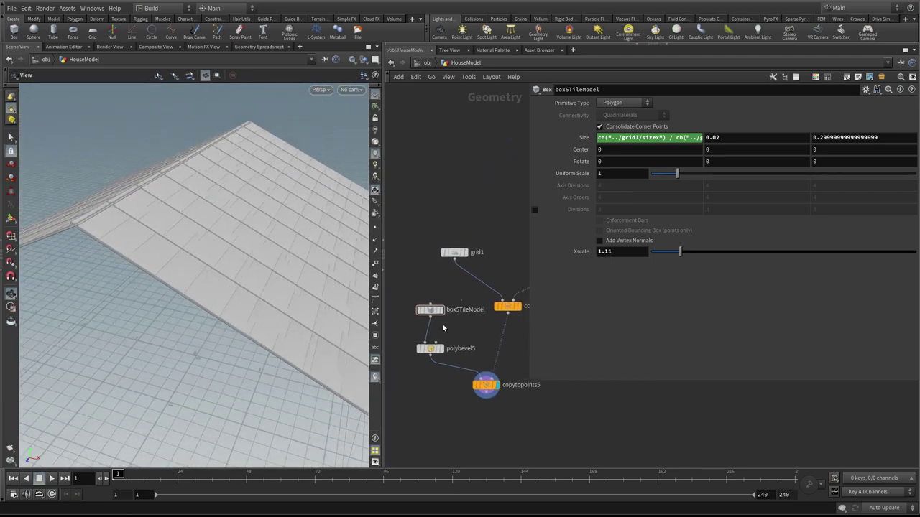
# - Tidy the layout of the box5TileModel, polybevel5, grid1, copytopoints4 and copytopoints5 nodes, and narrow the parameter overlay to uncover the network
pyautogui.moveTo(443, 328); pyautogui.dragTo(413, 333)
pyautogui.moveTo(510, 310); pyautogui.dragTo(466, 291)
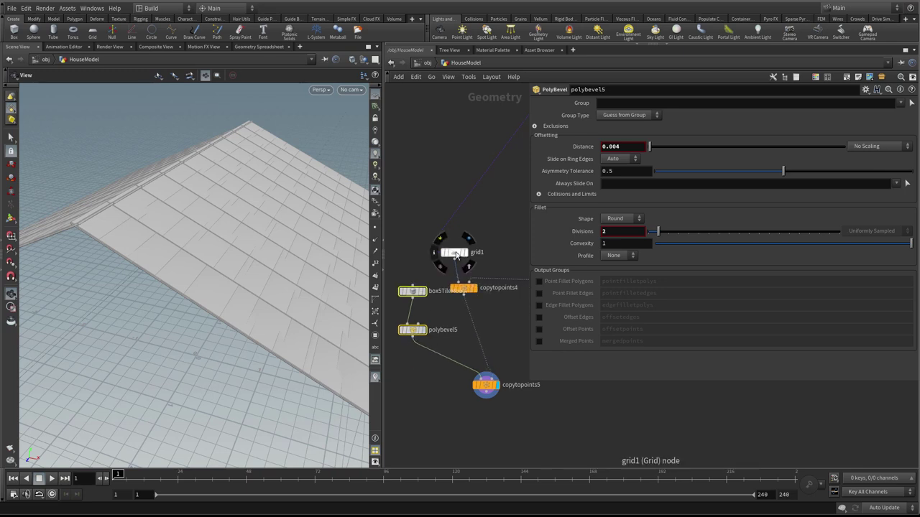
pyautogui.moveTo(456, 255); pyautogui.dragTo(468, 256)
pyautogui.moveTo(463, 288); pyautogui.dragTo(476, 288)
pyautogui.moveTo(483, 386); pyautogui.dragTo(469, 344)
pyautogui.moveTo(417, 333); pyautogui.dragTo(416, 310)
pyautogui.click(454, 349)
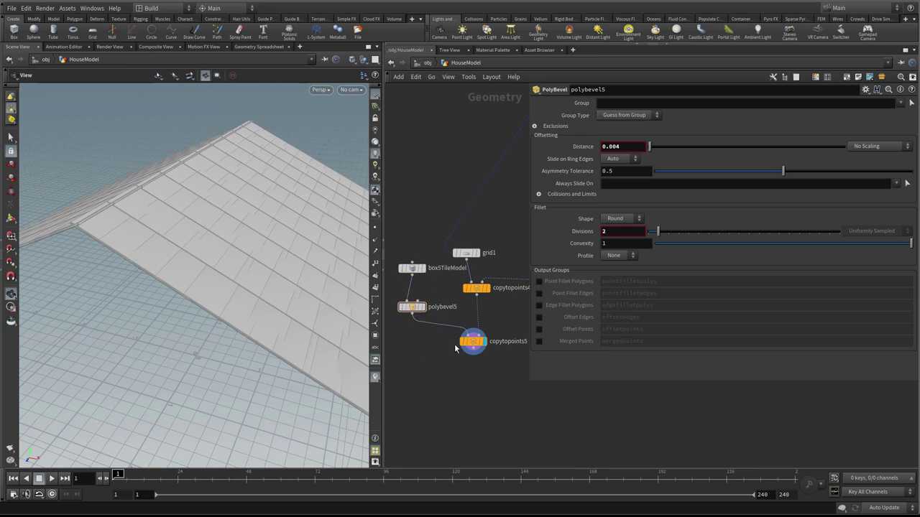
pyautogui.moveTo(475, 289); pyautogui.dragTo(472, 300)
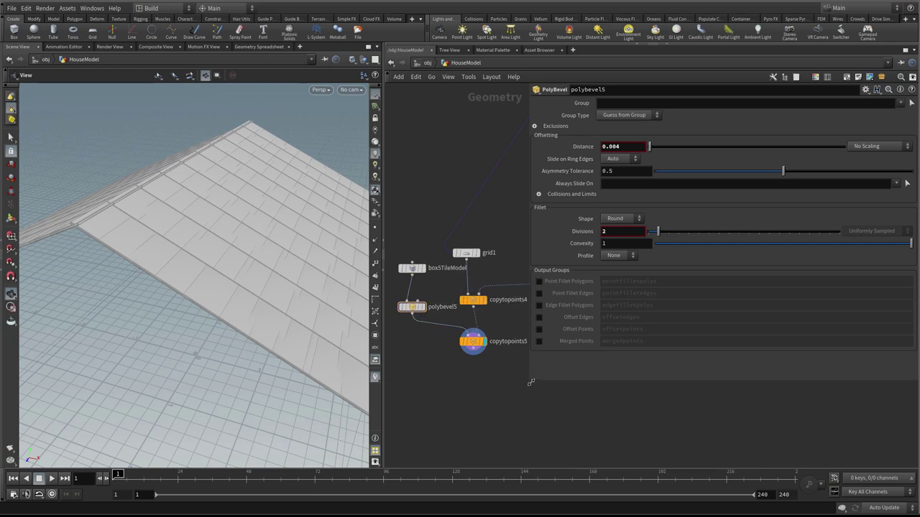
pyautogui.moveTo(530, 383); pyautogui.dragTo(611, 381)
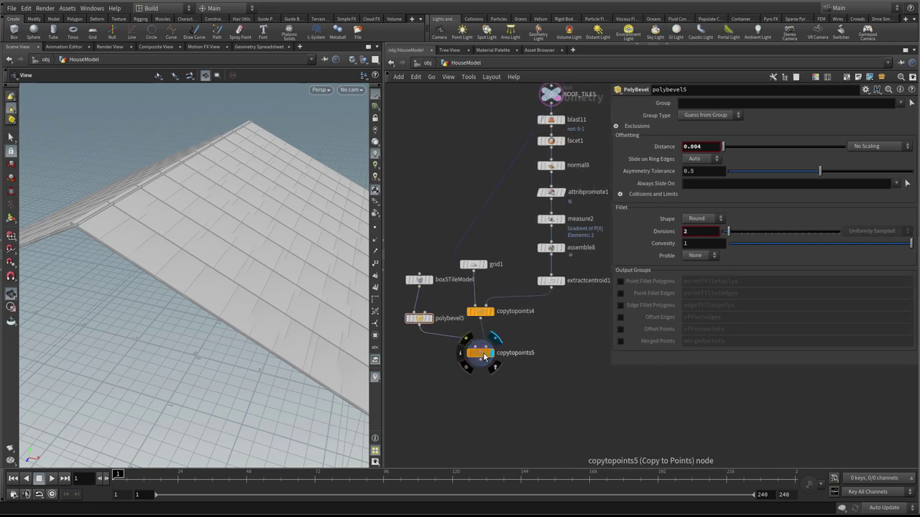
pyautogui.scroll(1, 529, 350)
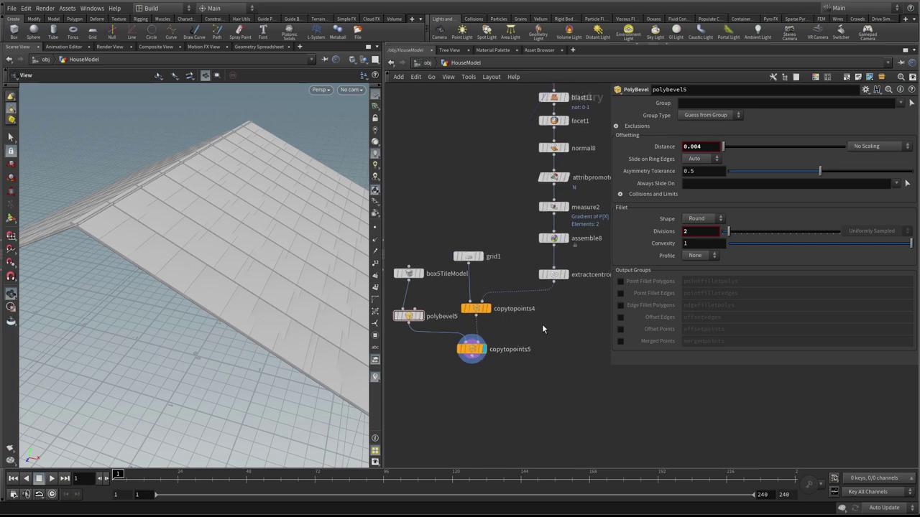
pyautogui.scroll(-1, 543, 329)
pyautogui.moveTo(309, 316); pyautogui.dragTo(251, 290)
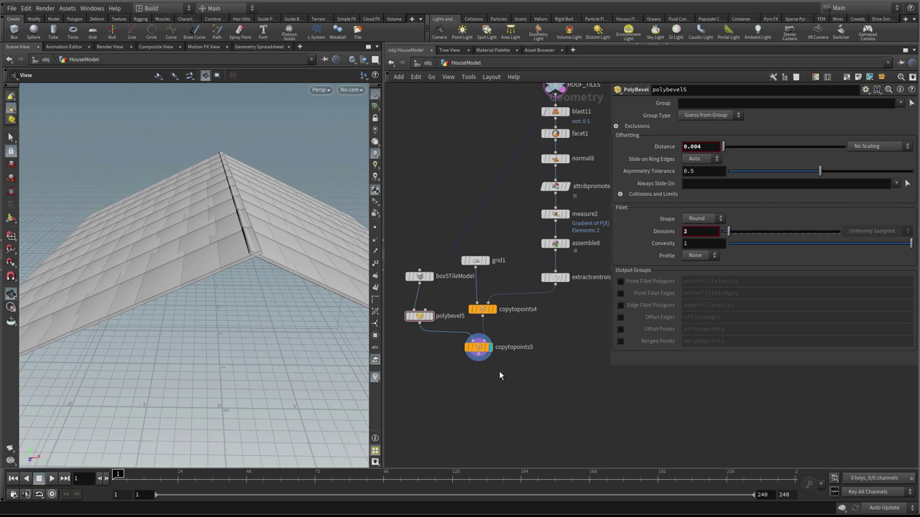
# - Move copytopoints5 down to make room and insert a Transform node between polybevel5 and copytopoints5
pyautogui.moveTo(499, 371); pyautogui.dragTo(519, 374, button='middle')
pyautogui.scroll(1, 508, 383)
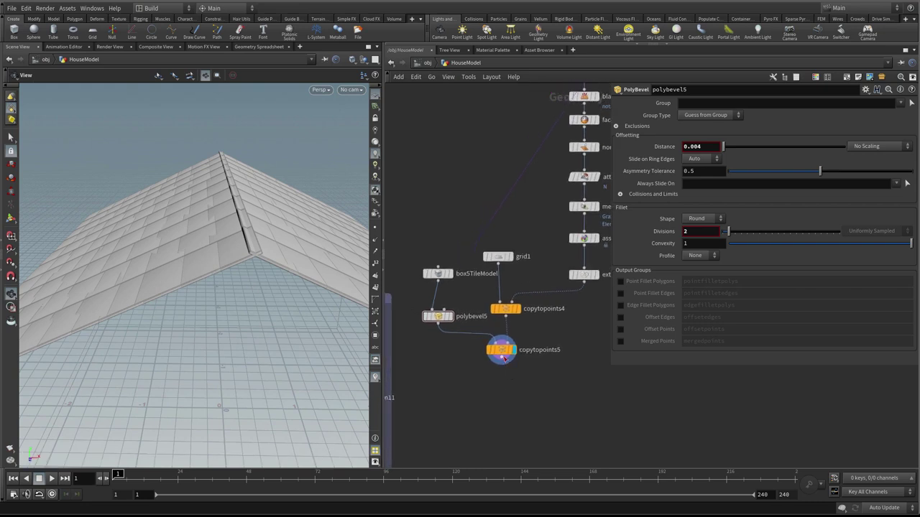
pyautogui.moveTo(500, 350); pyautogui.dragTo(503, 387)
pyautogui.press('Tab')
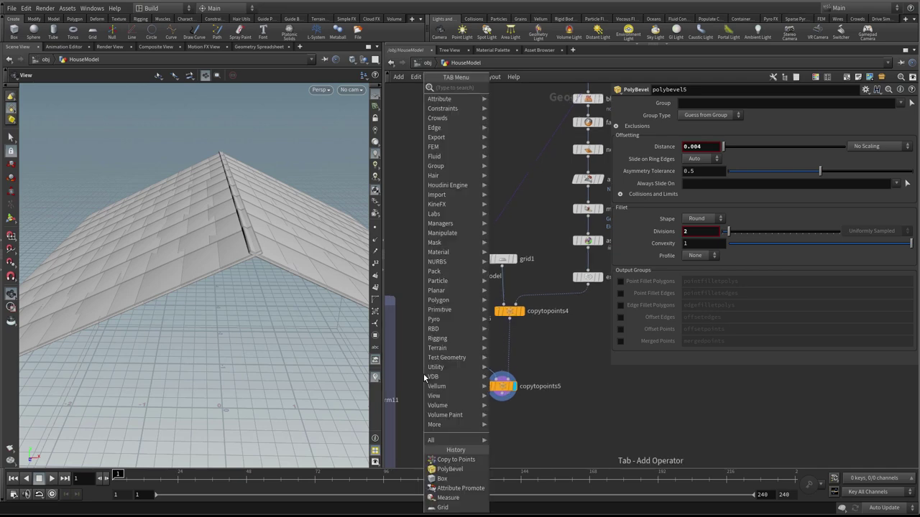
pyautogui.write('tra')
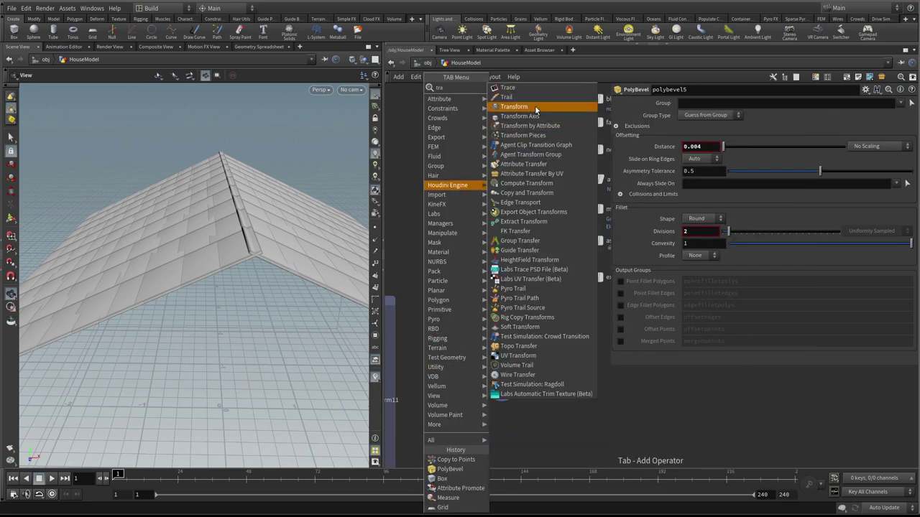
pyautogui.click(535, 106)
pyautogui.click(453, 343)
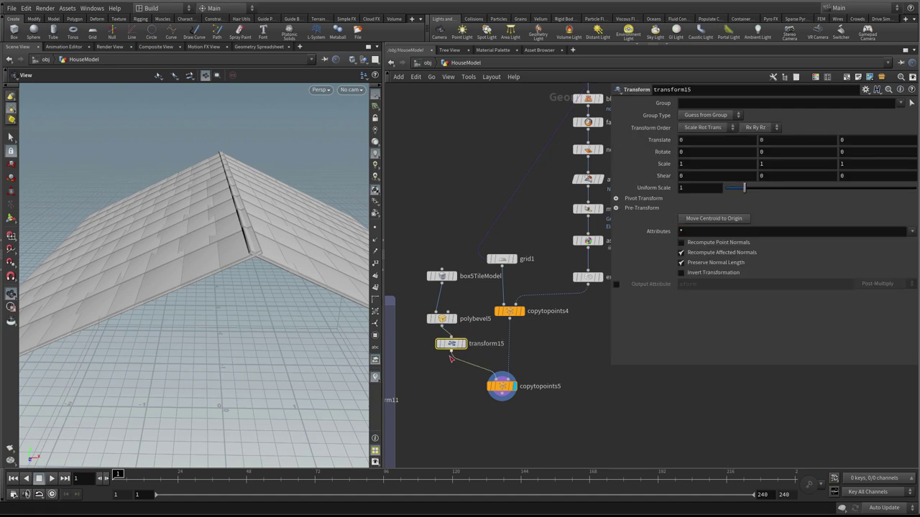
pyautogui.moveTo(450, 345); pyautogui.dragTo(440, 350)
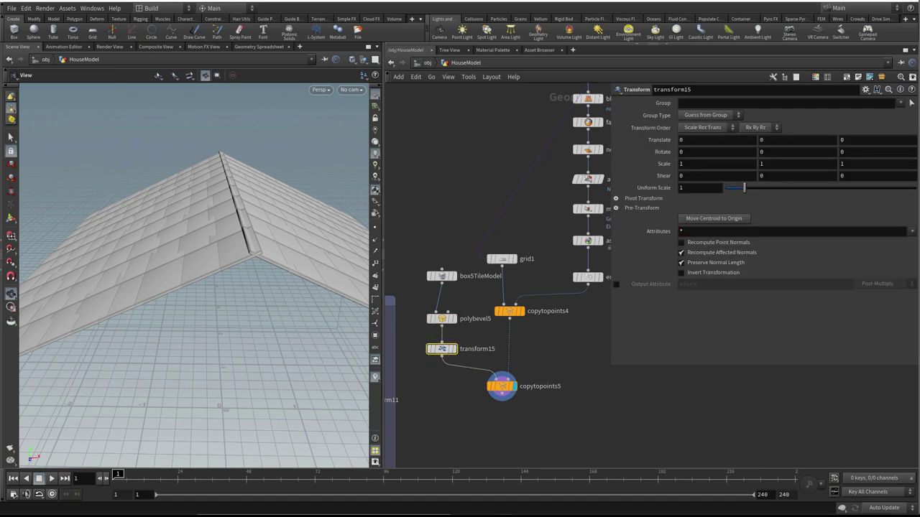
# - Display the single tile at transform15, try rotating it about the X axis, and undo the rotation
pyautogui.click(454, 350)
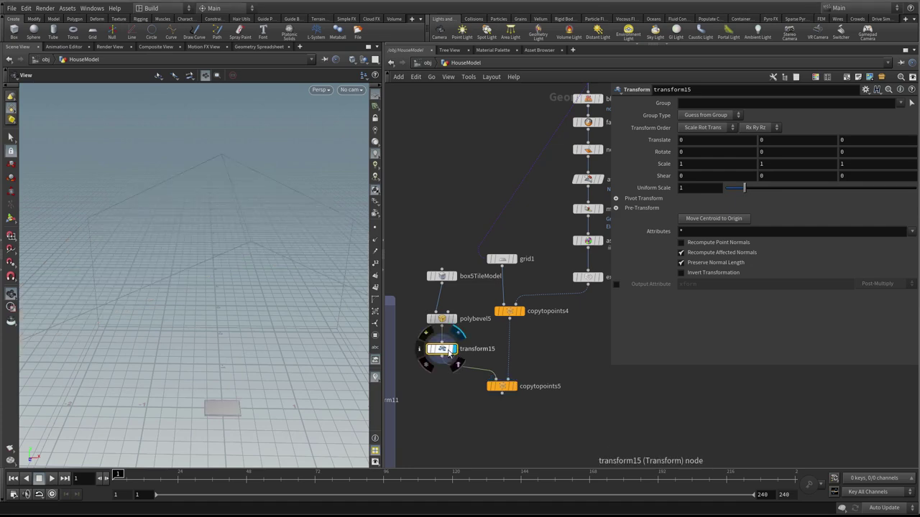
pyautogui.press('Return')
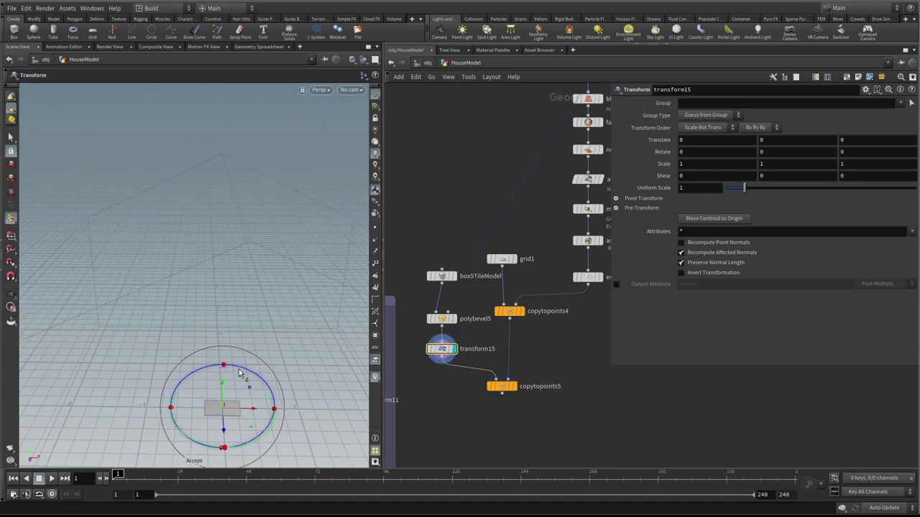
pyautogui.press('Escape')
pyautogui.moveTo(257, 376); pyautogui.dragTo(211, 343)
pyautogui.press('Return')
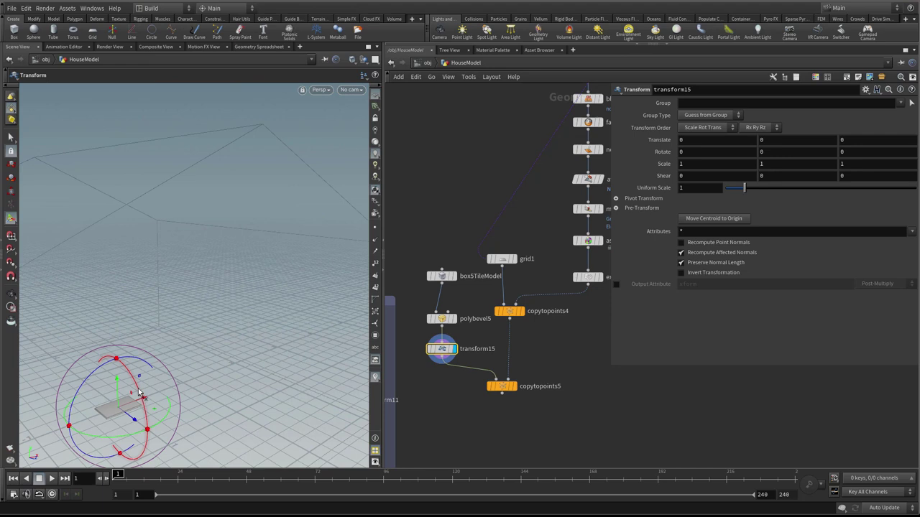
pyautogui.moveTo(141, 388); pyautogui.dragTo(142, 394)
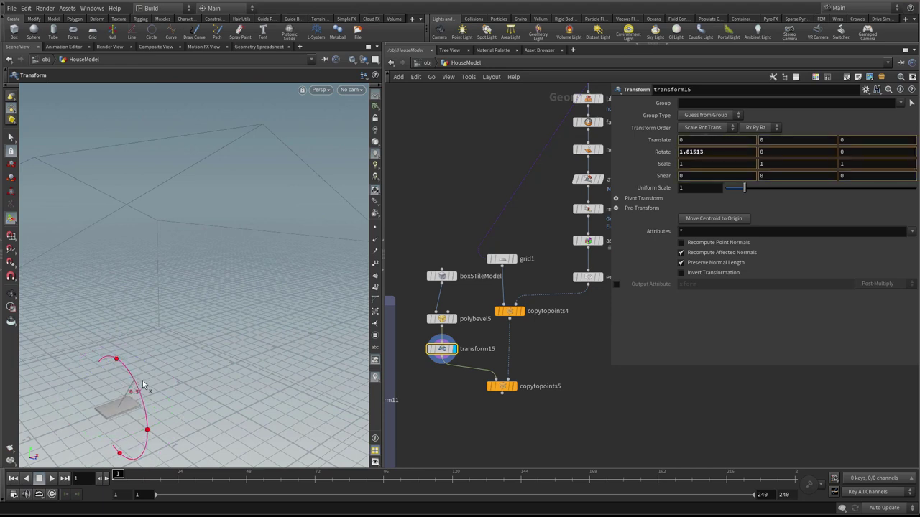
pyautogui.hotkey('ctrl', 'z')
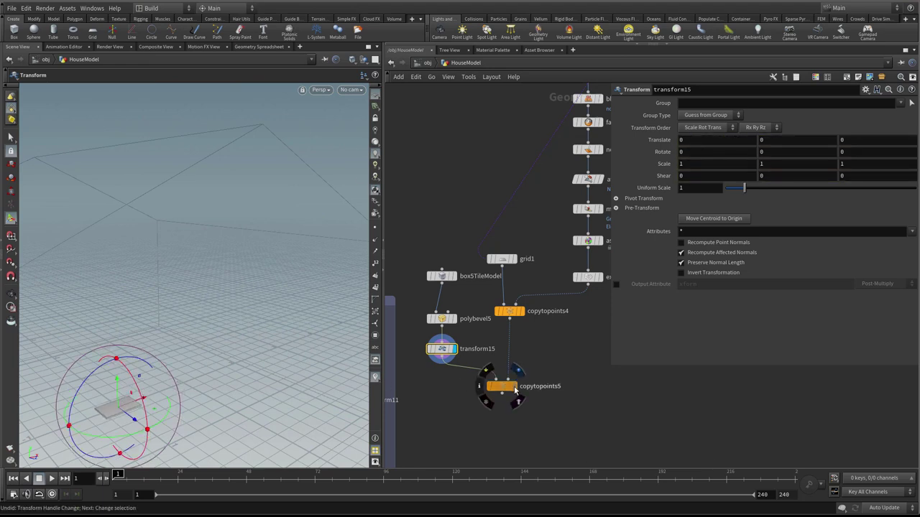
# - Display copytopoints5 again and tilt the source tile about 5.2 degrees around X with transform15
pyautogui.click(512, 387)
pyautogui.scroll(3, 294, 316)
pyautogui.scroll(-5, 292, 314)
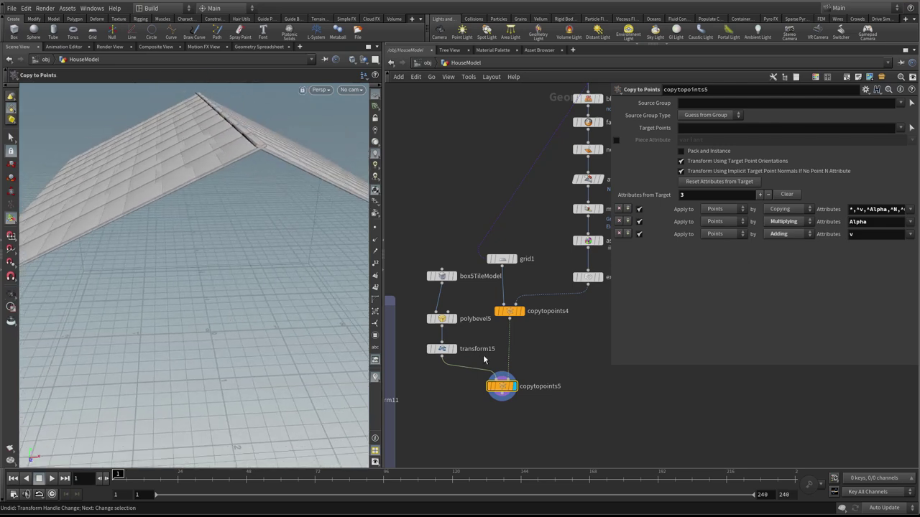
pyautogui.click(453, 349)
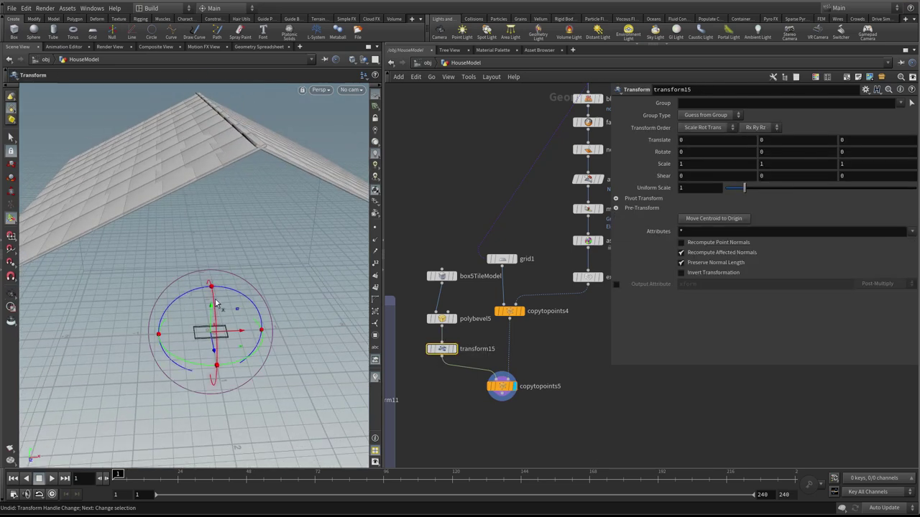
pyautogui.moveTo(214, 300); pyautogui.dragTo(213, 306)
pyautogui.moveTo(215, 301); pyautogui.dragTo(213, 301)
# - Switch to the front view of the roof profile and fine-tune transform15's X rotation to 5.39222
pyautogui.hotkey('space', '2')
pyautogui.hotkey('space', '3')
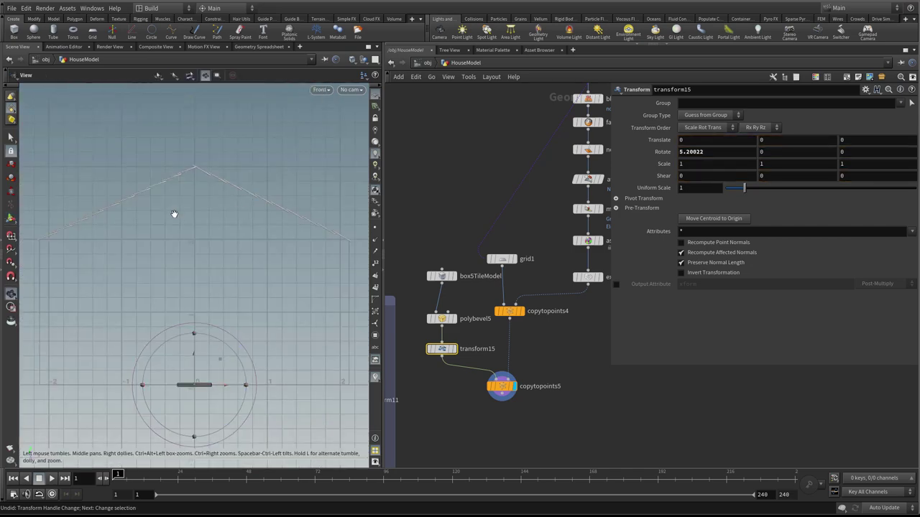
pyautogui.scroll(5, 180, 224)
pyautogui.moveTo(181, 223); pyautogui.dragTo(180, 279, button='middle')
pyautogui.scroll(-3, 214, 291)
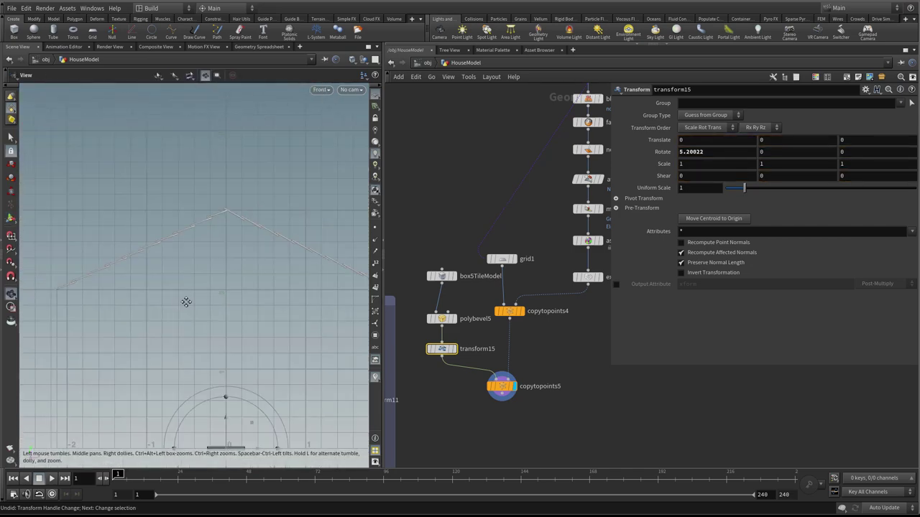
pyautogui.moveTo(209, 377); pyautogui.dragTo(252, 347, button='middle')
pyautogui.scroll(4, 218, 344)
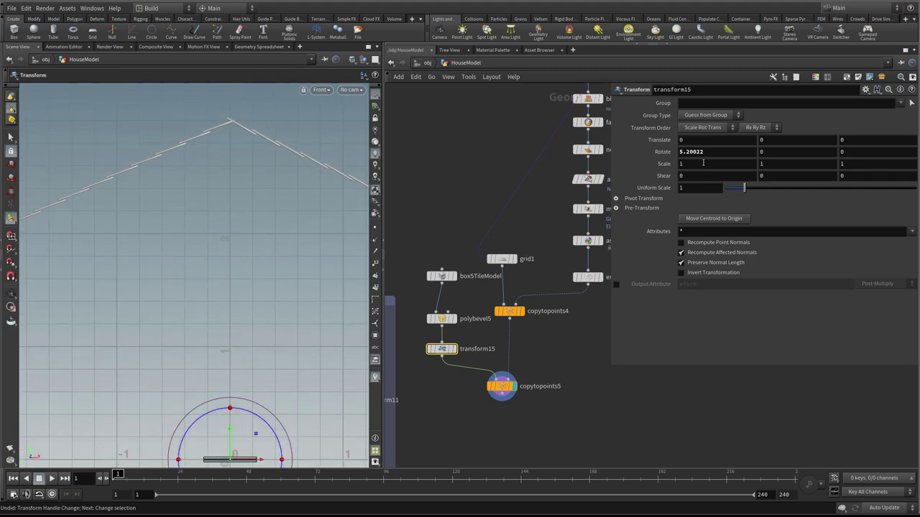
pyautogui.moveTo(694, 152); pyautogui.dragTo(733, 182, button='middle')
pyautogui.moveTo(701, 153); pyautogui.dragTo(798, 183, button='middle')
# - Examine from the front how the tilted tiles overlap along both roof slopes and at the ridge
pyautogui.keyDown('alt'); pyautogui.moveTo(180, 140); pyautogui.dragTo(278, 112, button='right'); pyautogui.keyUp('alt')
pyautogui.keyDown('alt'); pyautogui.moveTo(279, 111); pyautogui.dragTo(256, 157, button='middle'); pyautogui.keyUp('alt')
pyautogui.keyDown('alt'); pyautogui.moveTo(219, 171); pyautogui.dragTo(267, 154, button='right'); pyautogui.keyUp('alt')
pyautogui.keyDown('alt'); pyautogui.moveTo(256, 187); pyautogui.dragTo(216, 181, button='right'); pyautogui.keyUp('alt')
pyautogui.keyDown('alt'); pyautogui.moveTo(253, 184); pyautogui.dragTo(175, 180, button='middle'); pyautogui.keyUp('alt')
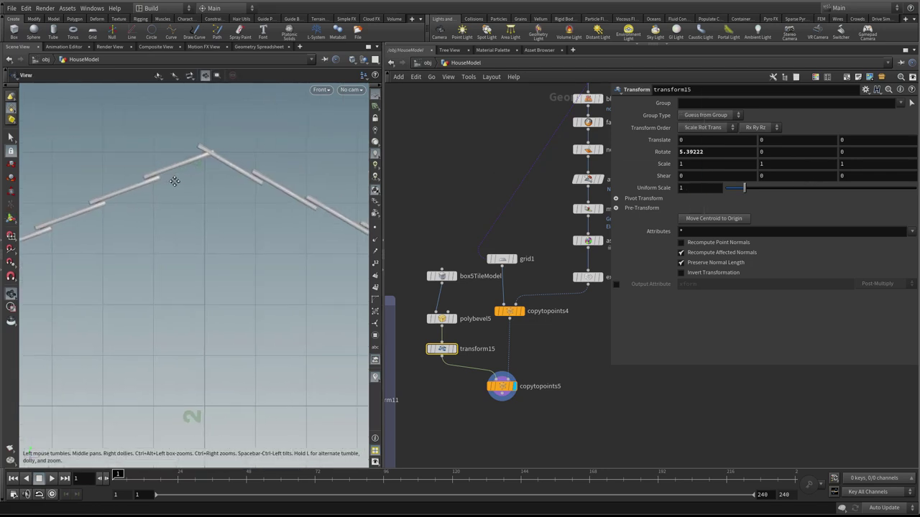
pyautogui.keyDown('alt'); pyautogui.moveTo(243, 189); pyautogui.dragTo(192, 189, button='right'); pyautogui.keyUp('alt')
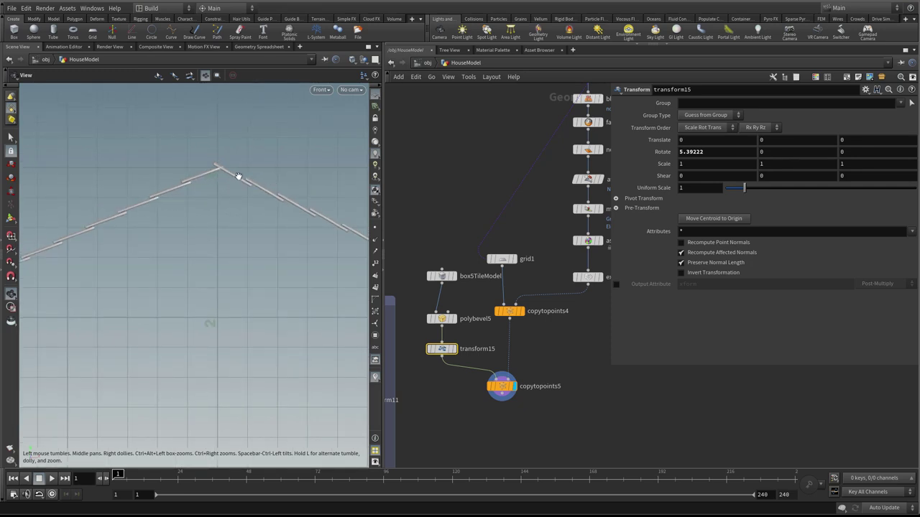
pyautogui.press('Return')
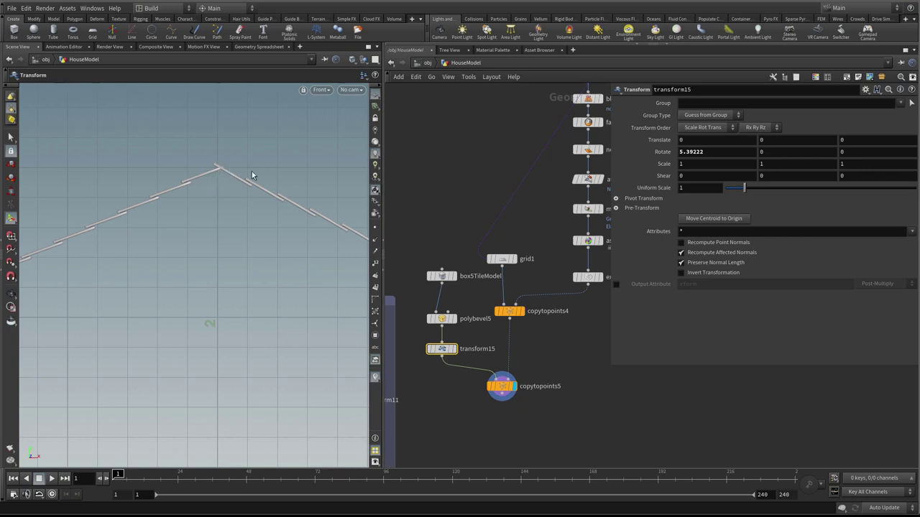
# - Set grid1's Y center to 0.28 to lift the tiles off both roof slopes
pyautogui.moveTo(501, 159); pyautogui.dragTo(469, 175, button='right')
pyautogui.moveTo(470, 175); pyautogui.dragTo(467, 204, button='middle')
pyautogui.moveTo(467, 204); pyautogui.dragTo(497, 194, button='right')
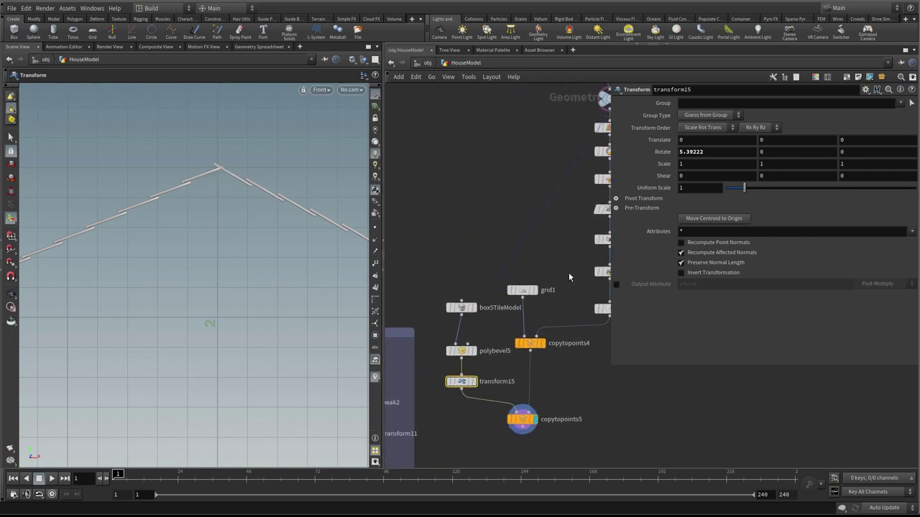
pyautogui.click(522, 290)
pyautogui.middleClick(766, 152)
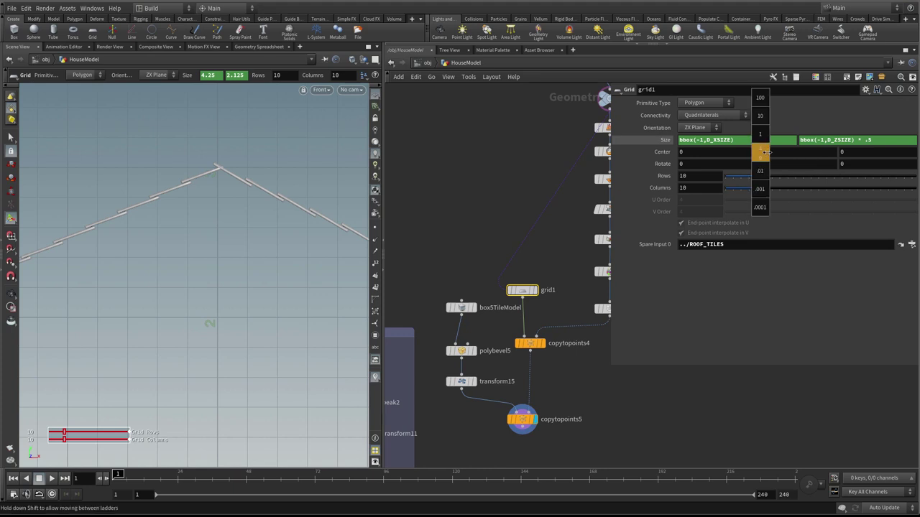
pyautogui.moveTo(773, 152); pyautogui.dragTo(891, 163, button='middle')
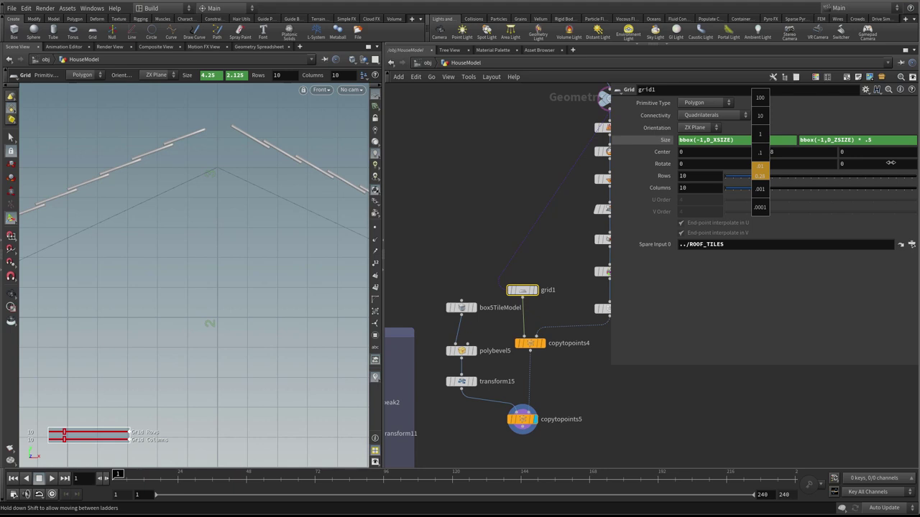
pyautogui.moveTo(763, 156); pyautogui.dragTo(764, 156, button='middle')
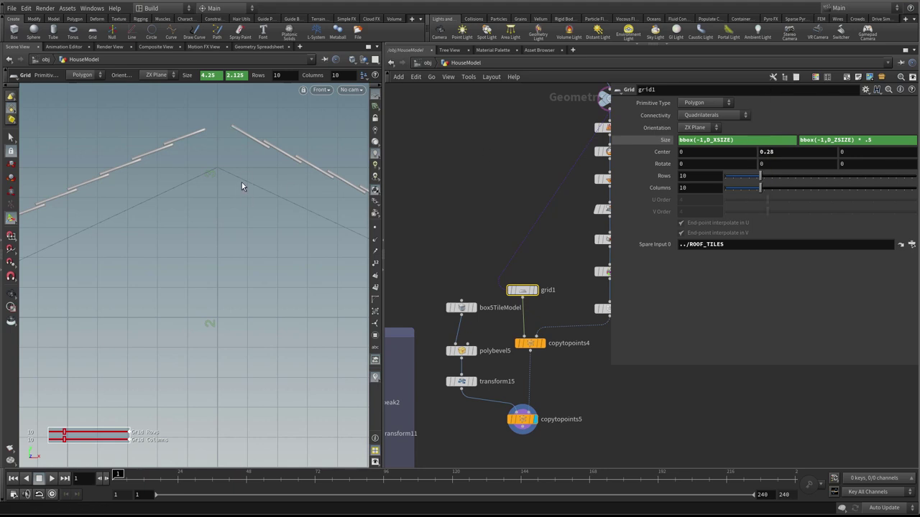
# - Insert a Transform node on the wire between copytopoints4 and copytopoints5
pyautogui.moveTo(568, 386); pyautogui.dragTo(552, 355, button='middle')
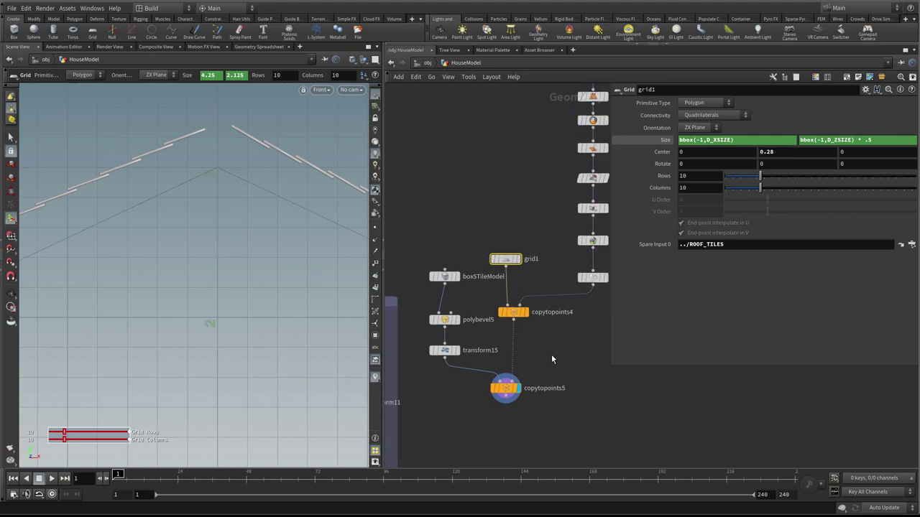
pyautogui.press('Tab')
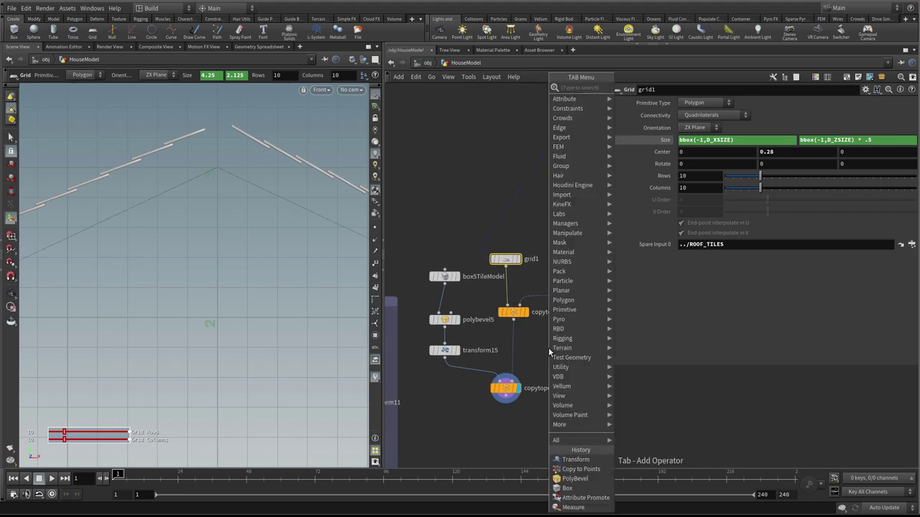
pyautogui.write('tr')
pyautogui.click(649, 106)
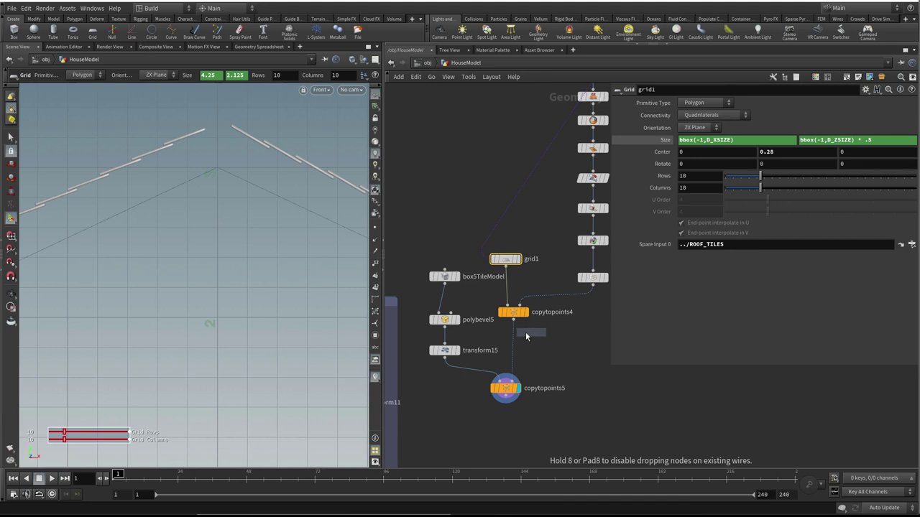
pyautogui.click(512, 345)
pyautogui.moveTo(515, 350); pyautogui.dragTo(518, 350)
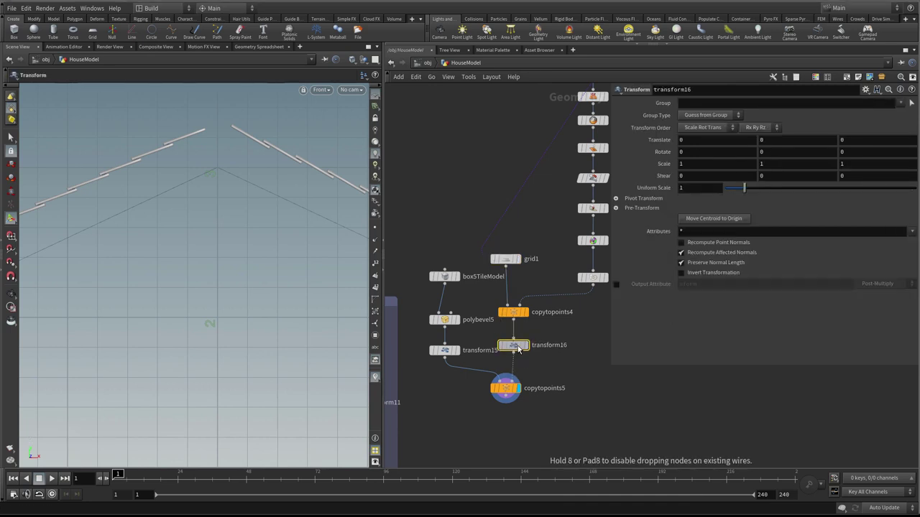
# - Reference grid1's Y center in transform16's Y translate as the negated expression -ch("../grid1/ty")
pyautogui.click(505, 259)
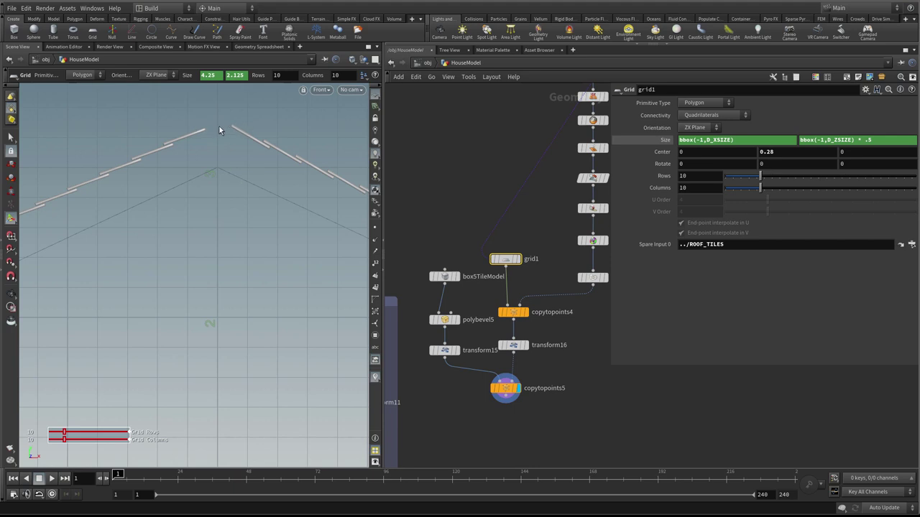
pyautogui.doubleClick(767, 152)
pyautogui.rightClick(765, 153)
pyautogui.click(786, 216)
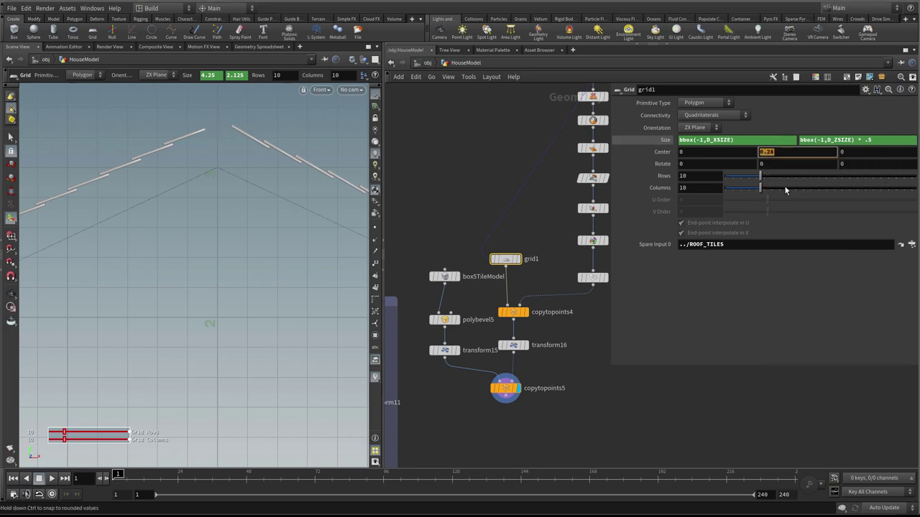
pyautogui.click(513, 346)
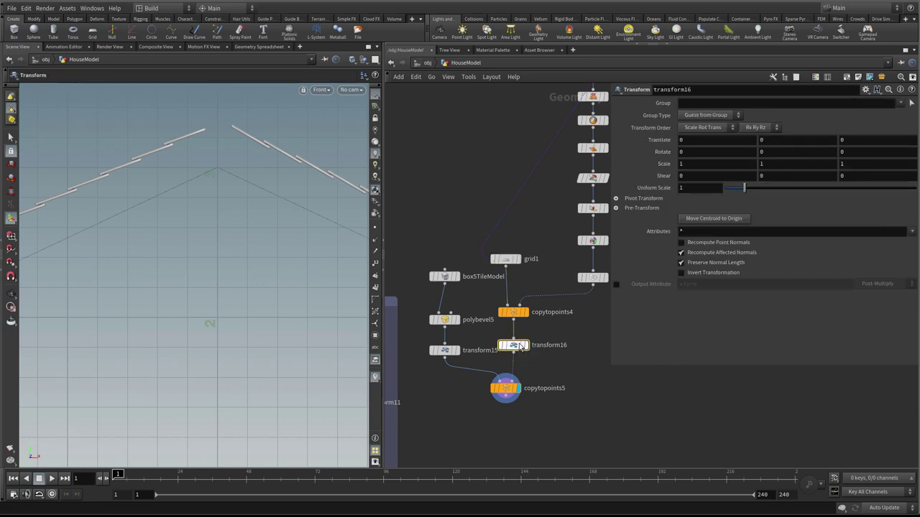
pyautogui.click(762, 141)
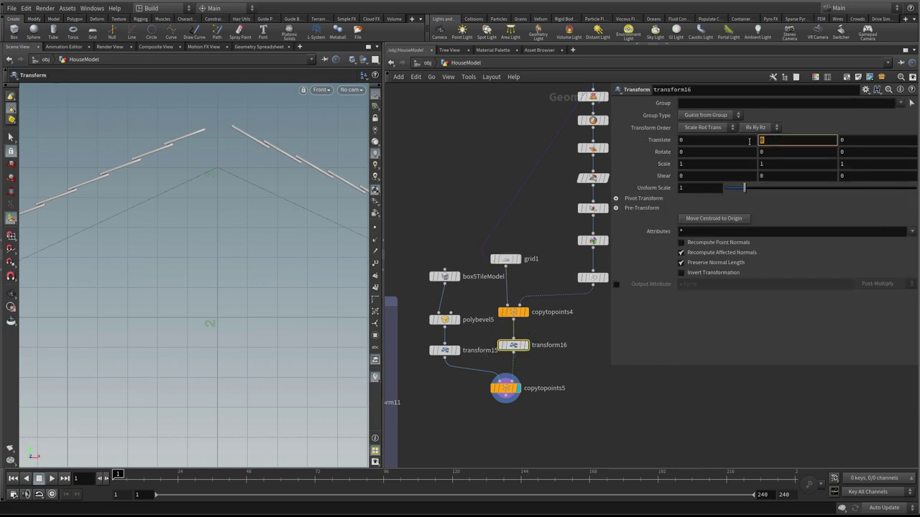
pyautogui.rightClick(762, 141)
pyautogui.click(803, 235)
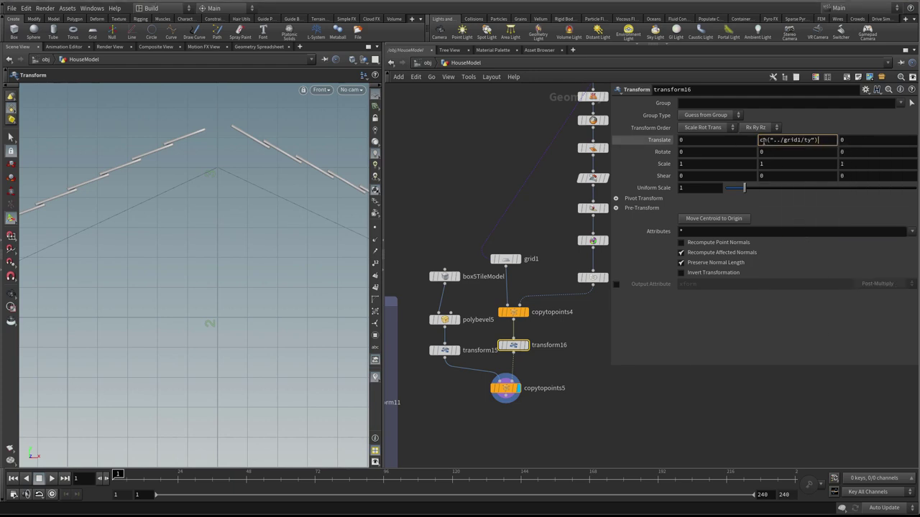
pyautogui.click(760, 140)
pyautogui.write('-')
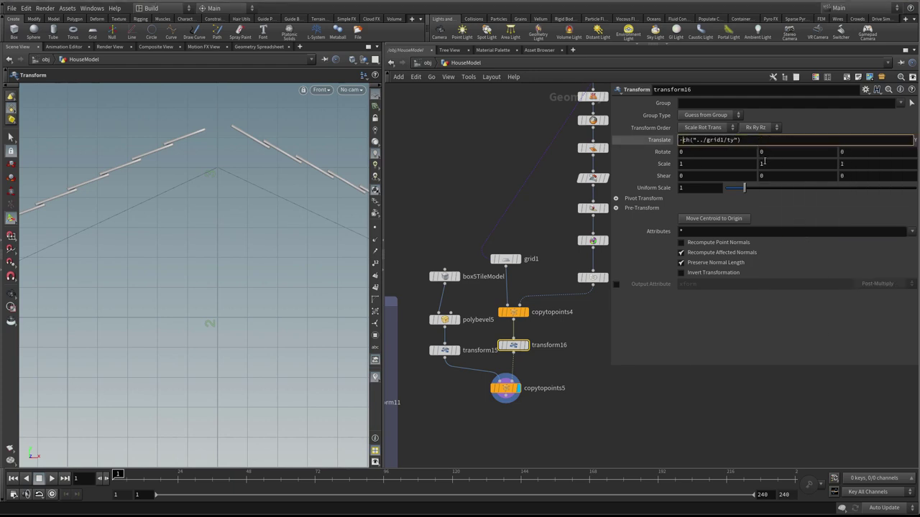
pyautogui.press('Return')
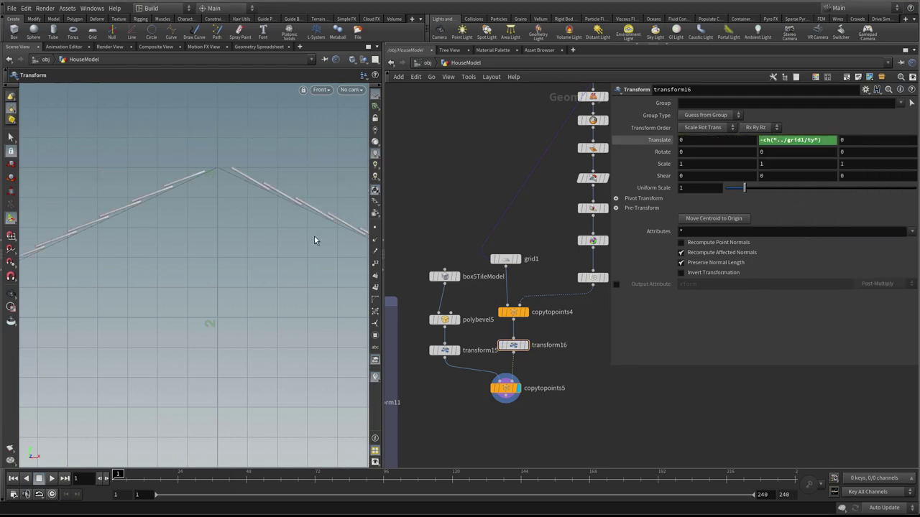
# - Set grid1's Y center to 0.15 to bring the two tile slopes closer at the ridge, and inspect the profile
pyautogui.click(505, 259)
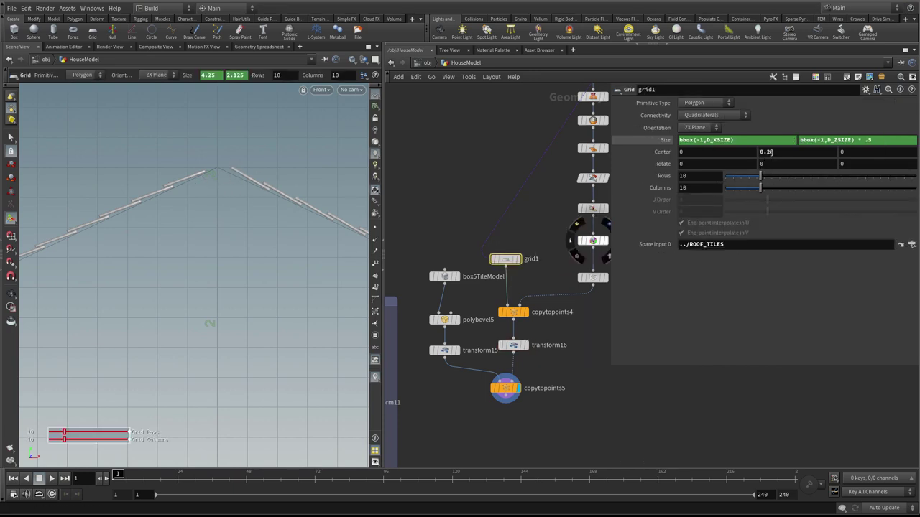
pyautogui.moveTo(771, 152)
pyautogui.mouseDown(button='middle')
pyautogui.moveTo(797, 156)
pyautogui.moveTo(735, 160)
pyautogui.moveTo(771, 159)
pyautogui.moveTo(744, 164)
pyautogui.moveTo(760, 166)
pyautogui.mouseUp(button='middle')
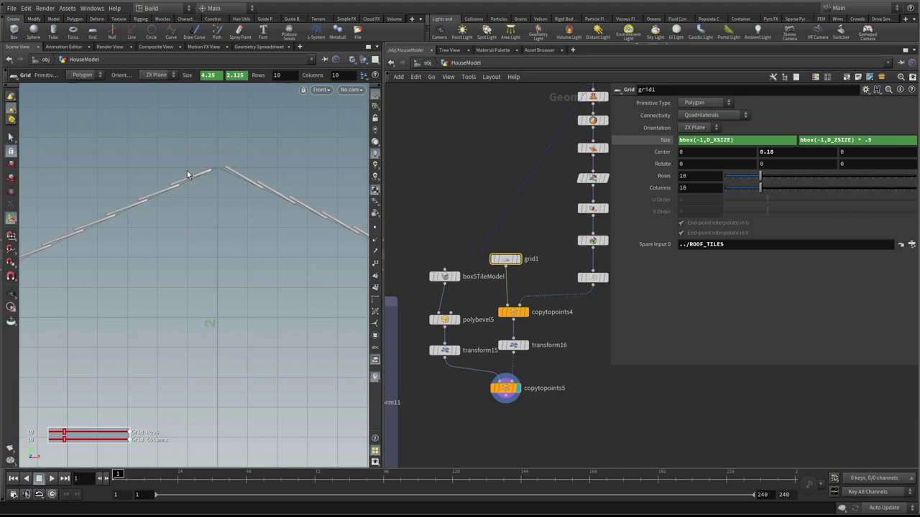
pyautogui.moveTo(773, 152); pyautogui.dragTo(750, 174, button='middle')
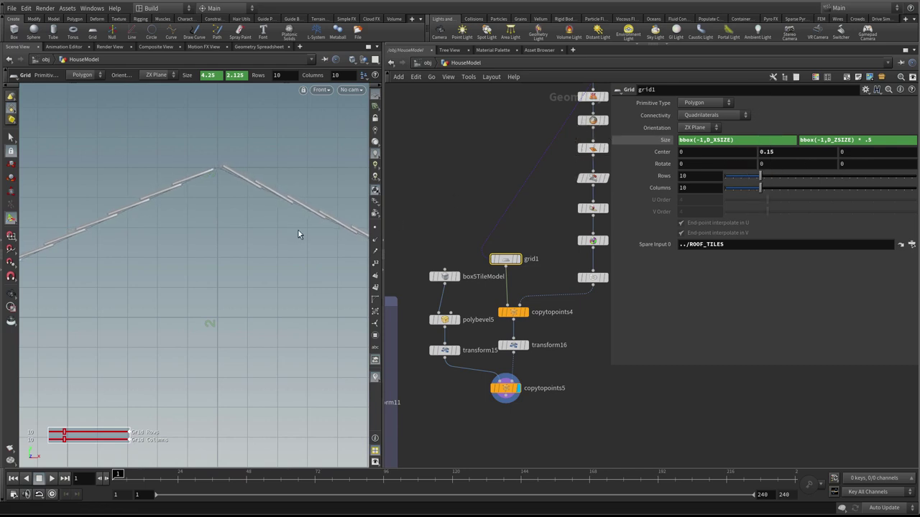
pyautogui.scroll(3, 288, 205)
pyautogui.keyDown('alt'); pyautogui.moveTo(281, 154); pyautogui.dragTo(230, 183, button='middle'); pyautogui.keyUp('alt')
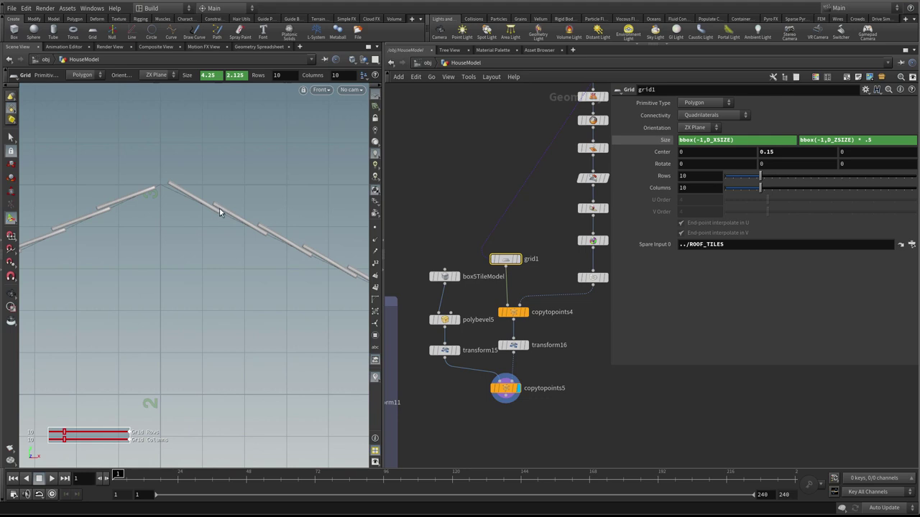
pyautogui.scroll(-1, 252, 219)
pyautogui.keyDown('alt'); pyautogui.moveTo(252, 219); pyautogui.dragTo(264, 183, button='middle'); pyautogui.keyUp('alt')
# - Place copytopoints5 lower beneath transform16, save the scene, and narrow the parameter pane to uncover more of the network
pyautogui.moveTo(502, 392); pyautogui.dragTo(519, 417)
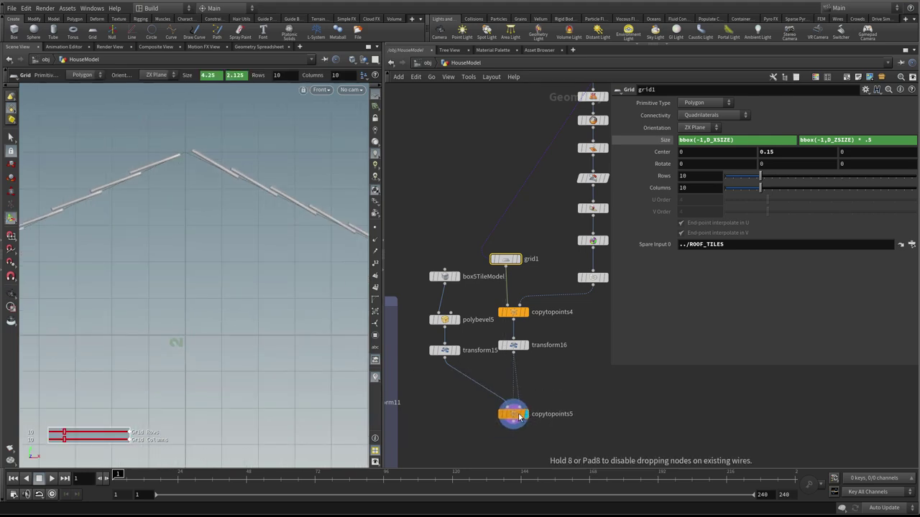
pyautogui.scroll(-2, 532, 373)
pyautogui.hotkey('ctrl', 's')
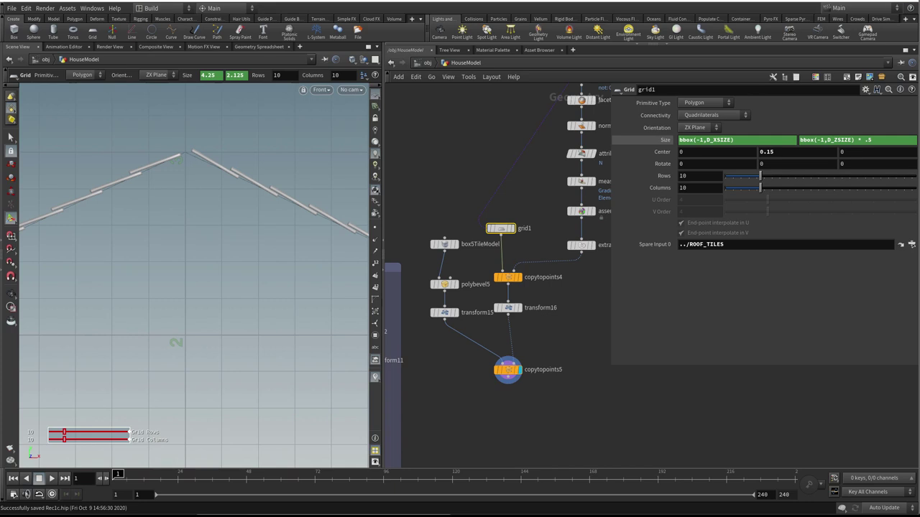
pyautogui.moveTo(611, 365); pyautogui.dragTo(667, 353)
pyautogui.moveTo(511, 377); pyautogui.dragTo(504, 387)
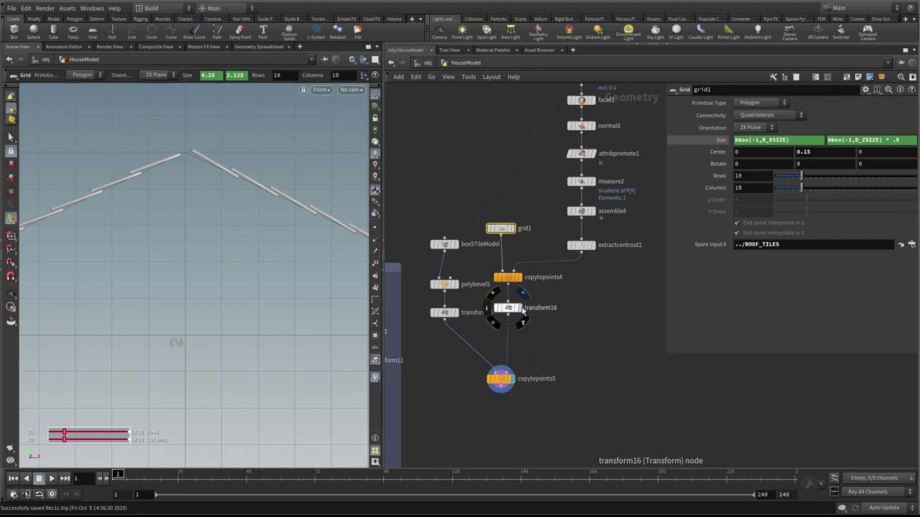
# - Display transform16 in the perspective view with point normals shown and examine the normals across both roof slopes
pyautogui.click(510, 308)
pyautogui.hotkey('space', '1')
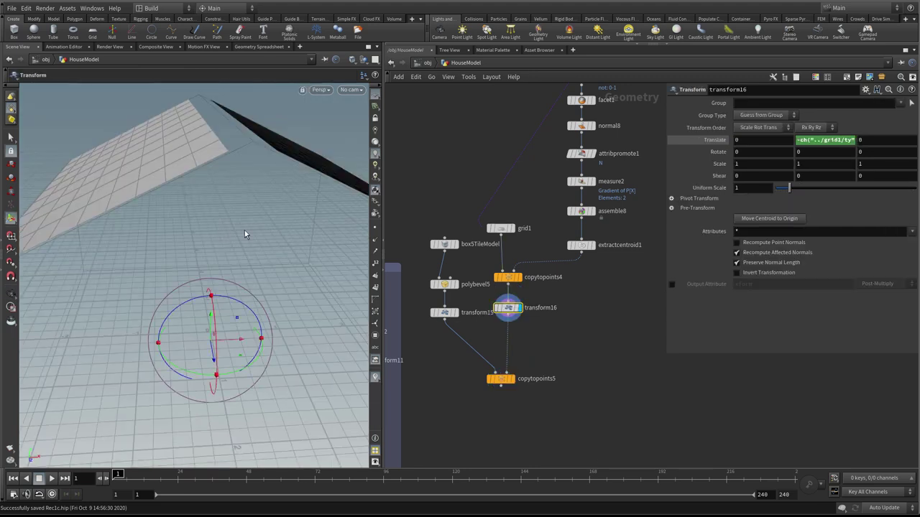
pyautogui.click(374, 242)
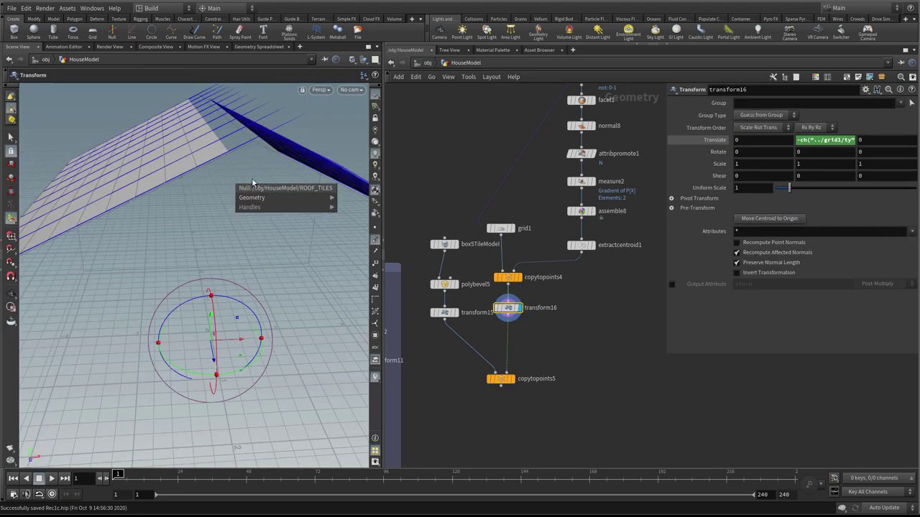
pyautogui.press('Escape')
pyautogui.moveTo(250, 168); pyautogui.dragTo(263, 170)
pyautogui.middleClick(507, 309)
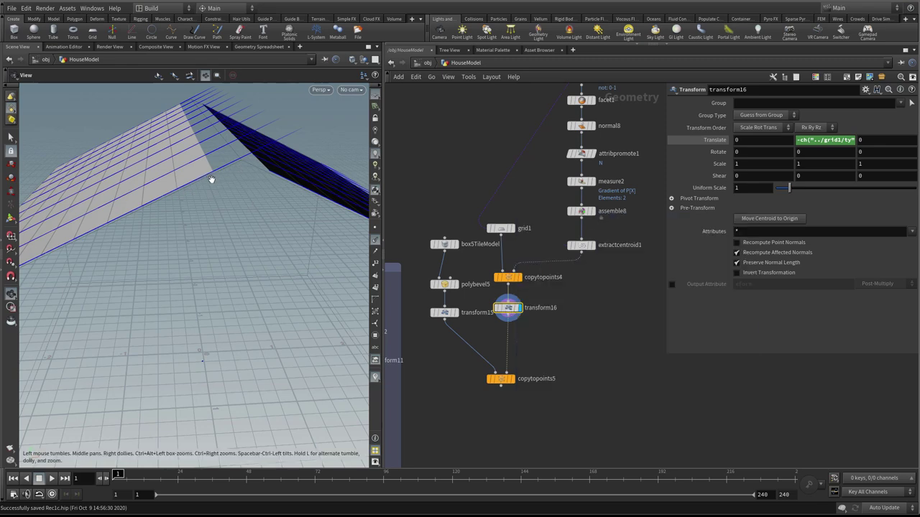
pyautogui.moveTo(212, 179); pyautogui.dragTo(207, 178)
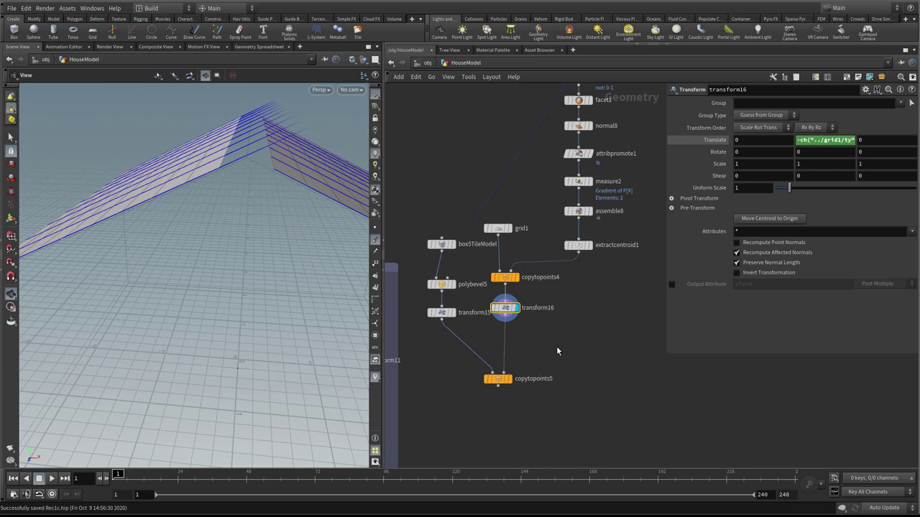
# - Add a Visualize node fed by transform16 and display it
pyautogui.press('Tab')
pyautogui.write('vi')
pyautogui.press('Down')
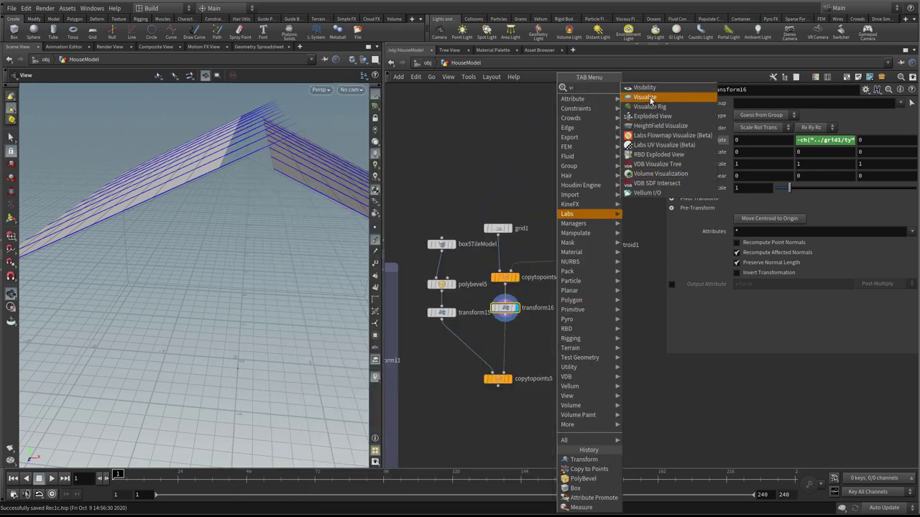
pyautogui.press('Return')
pyautogui.click(579, 355)
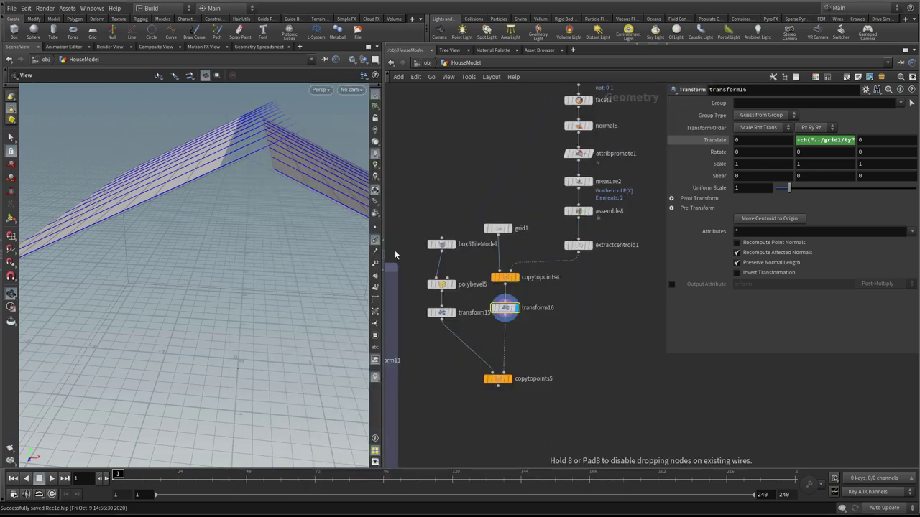
pyautogui.click(505, 320)
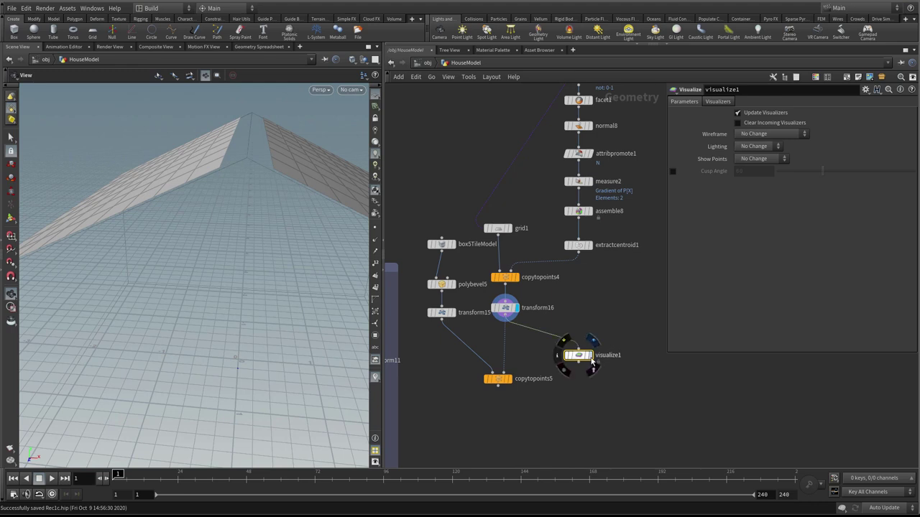
pyautogui.click(588, 359)
# - Set up a visualizer on visualize1 for the up attribute and change its type to Marker
pyautogui.click(717, 102)
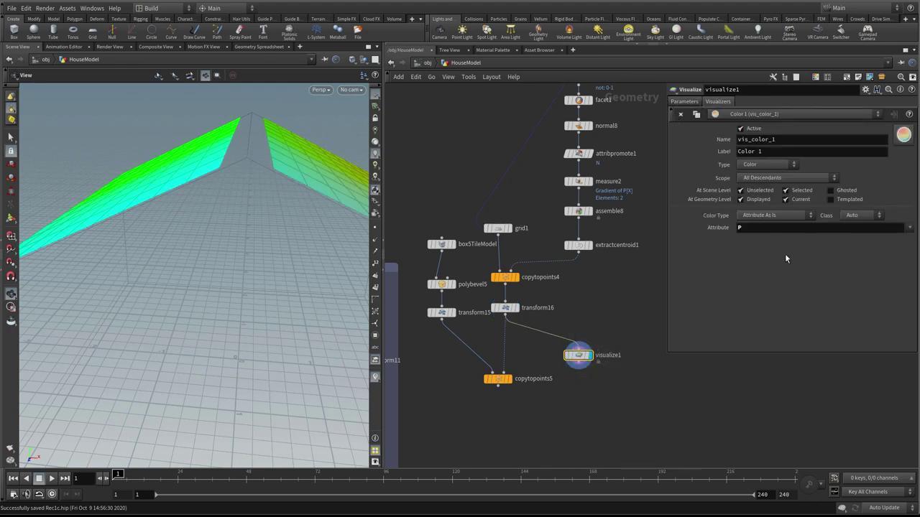
pyautogui.moveTo(760, 229); pyautogui.dragTo(714, 234)
pyautogui.write('upd')
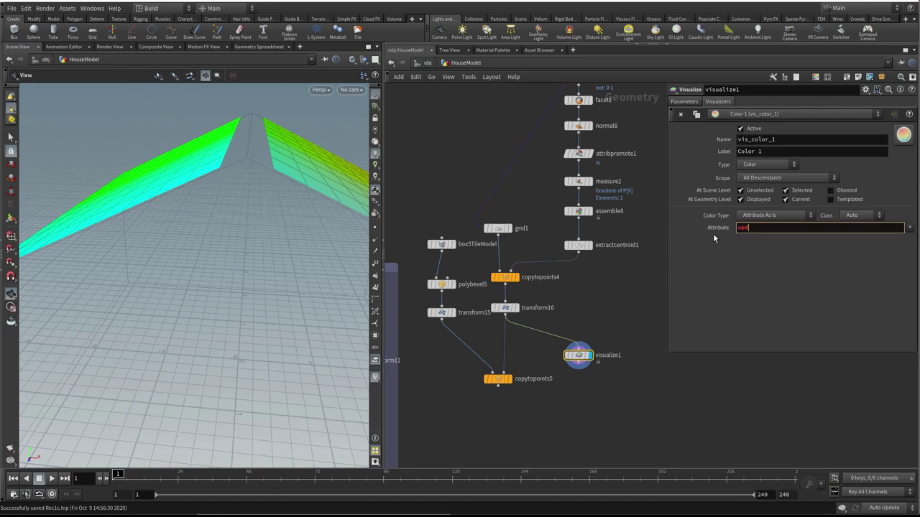
pyautogui.press('Return')
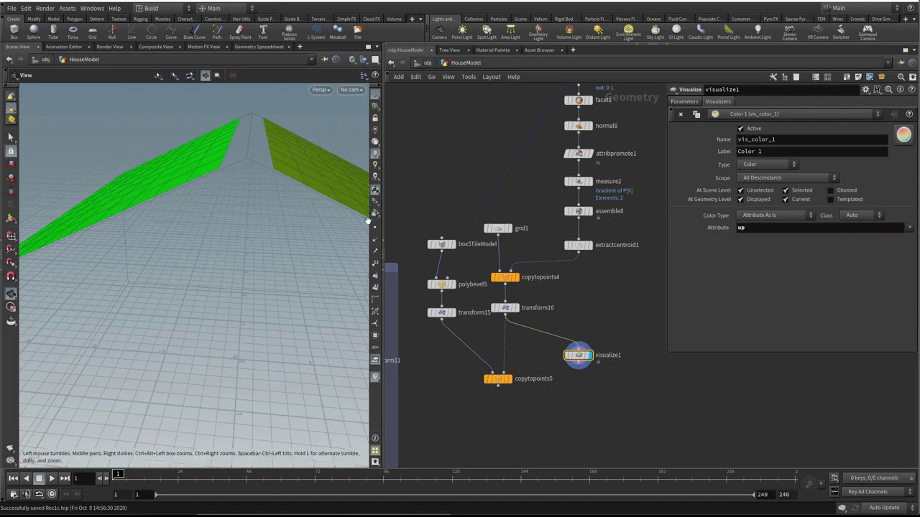
pyautogui.click(766, 164)
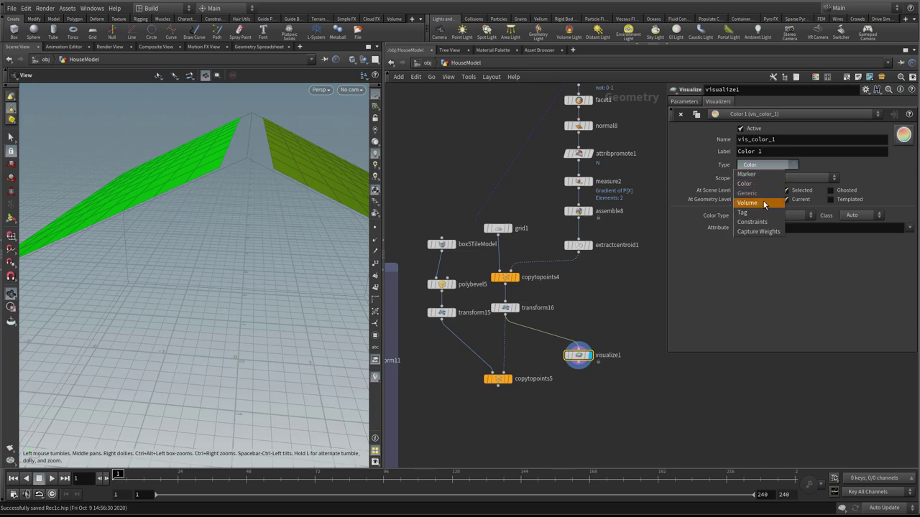
pyautogui.click(751, 174)
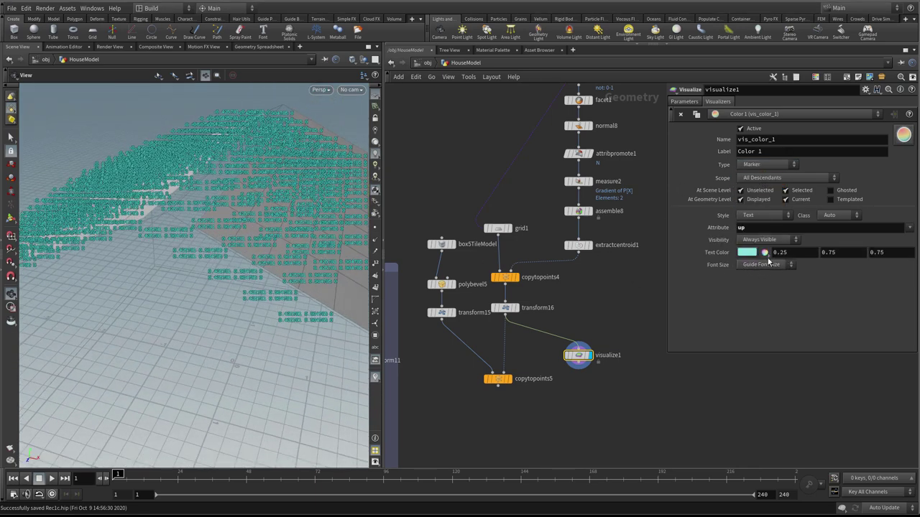
# - Try the Vector Trail and Point Trail marker styles for the up attribute
pyautogui.click(765, 216)
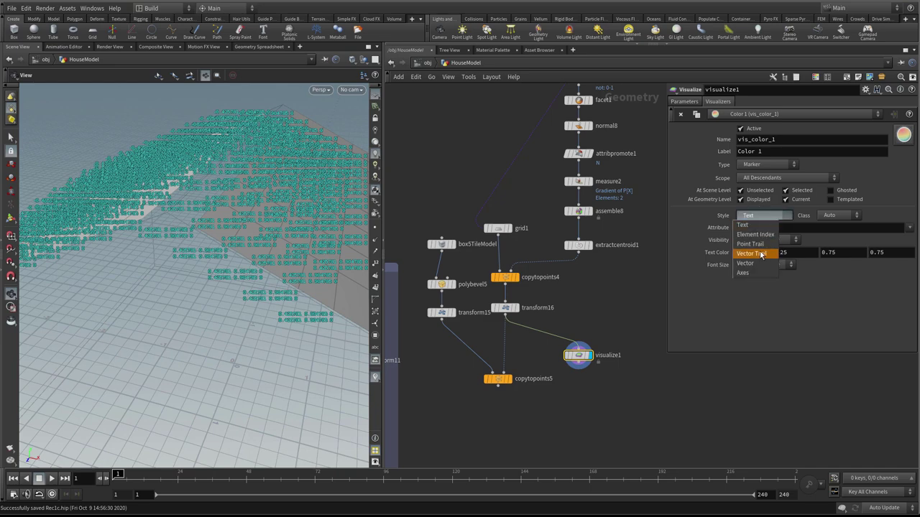
pyautogui.click(761, 255)
pyautogui.click(767, 240)
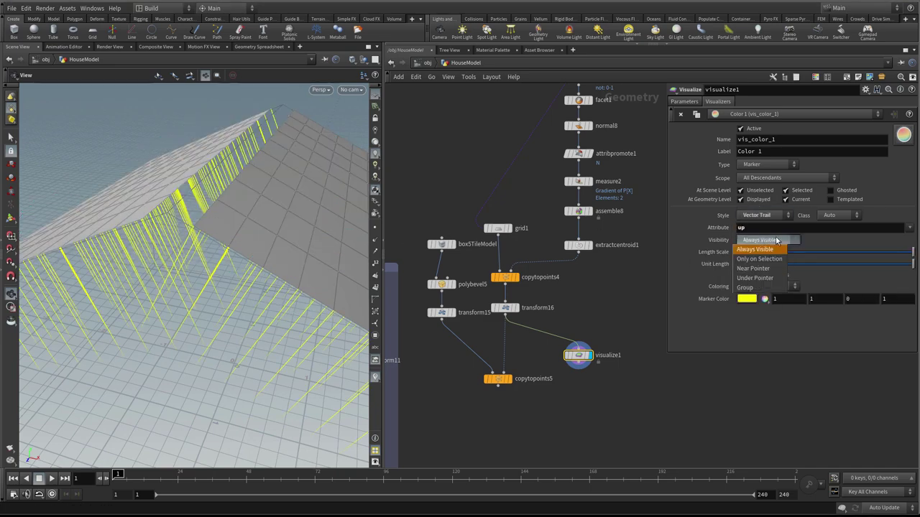
pyautogui.click(850, 260)
pyautogui.click(773, 242)
pyautogui.click(774, 236)
pyautogui.click(774, 220)
pyautogui.click(764, 245)
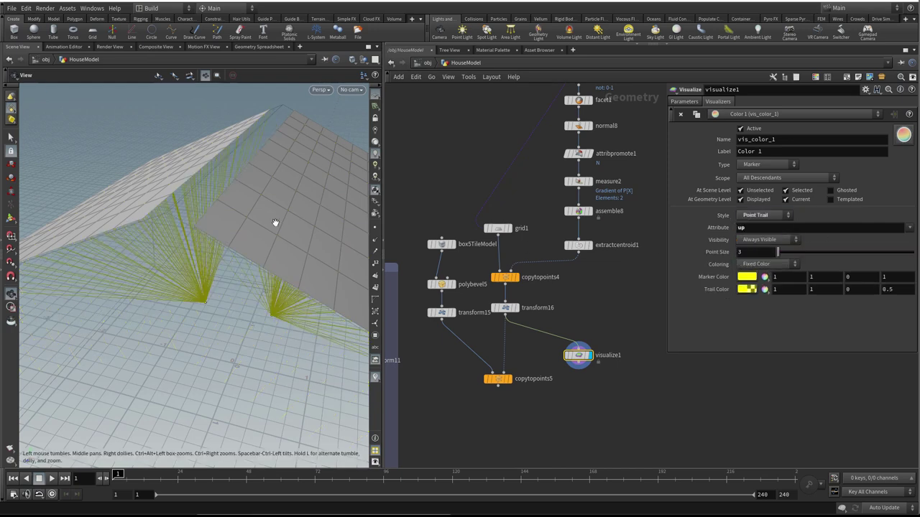
# - Set the marker style to Vector and examine the up vectors along both roof slopes from a low angle
pyautogui.click(767, 215)
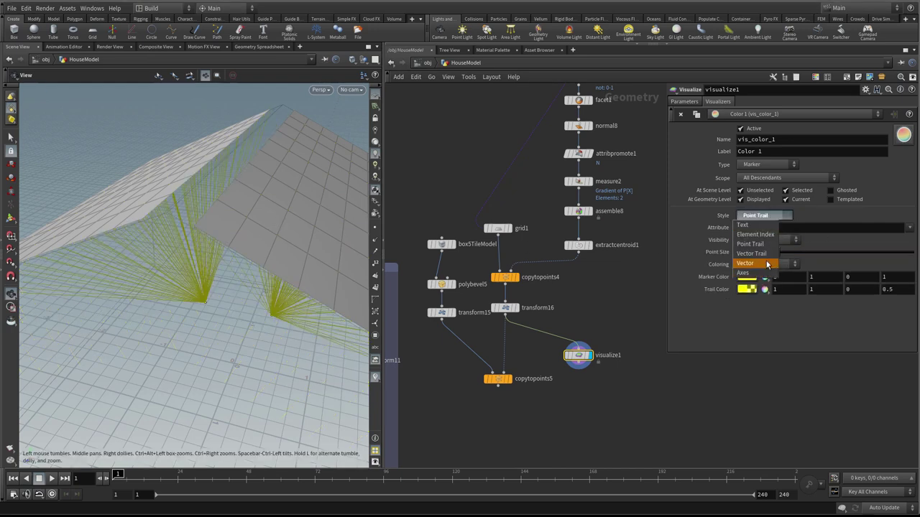
pyautogui.click(767, 264)
pyautogui.moveTo(288, 165); pyautogui.dragTo(197, 259)
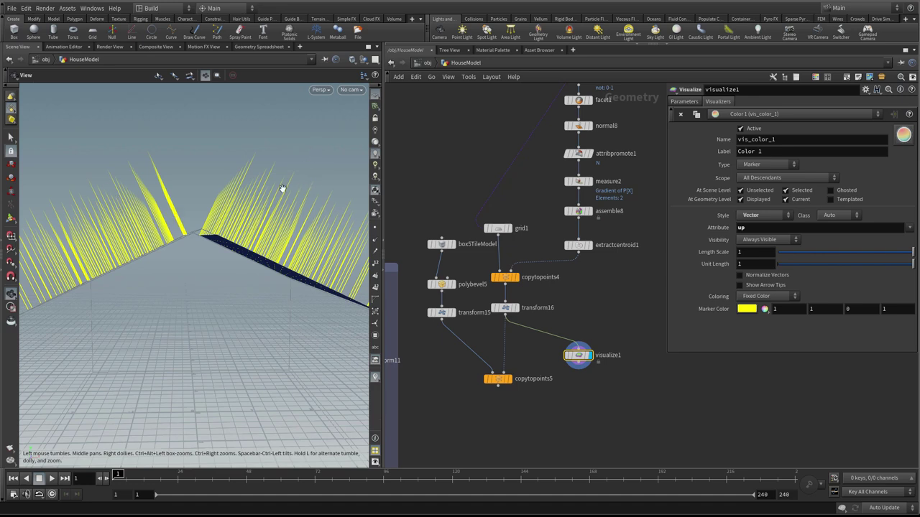
# - Move transform15 and copytopoints5 further down the network to make room between the tile nodes
pyautogui.moveTo(122, 266); pyautogui.dragTo(120, 266)
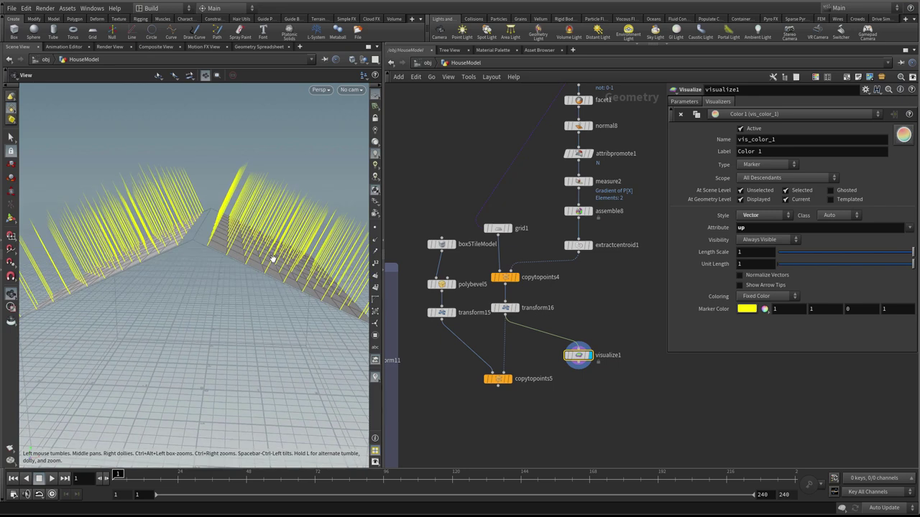
pyautogui.click(441, 313)
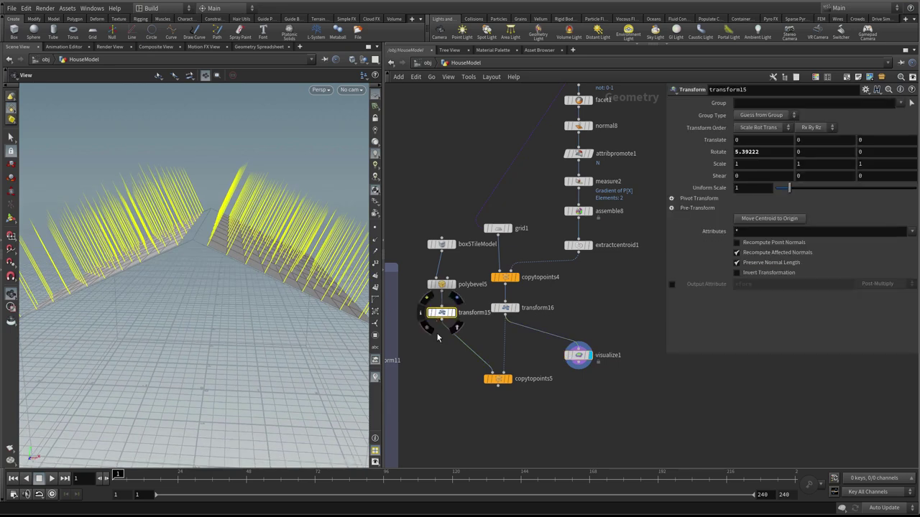
pyautogui.moveTo(441, 312); pyautogui.dragTo(439, 359)
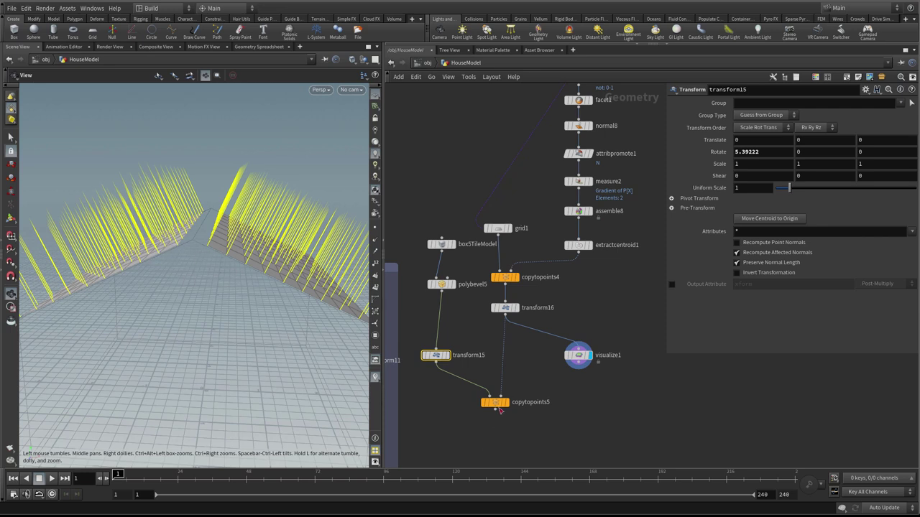
pyautogui.moveTo(500, 411); pyautogui.dragTo(498, 423)
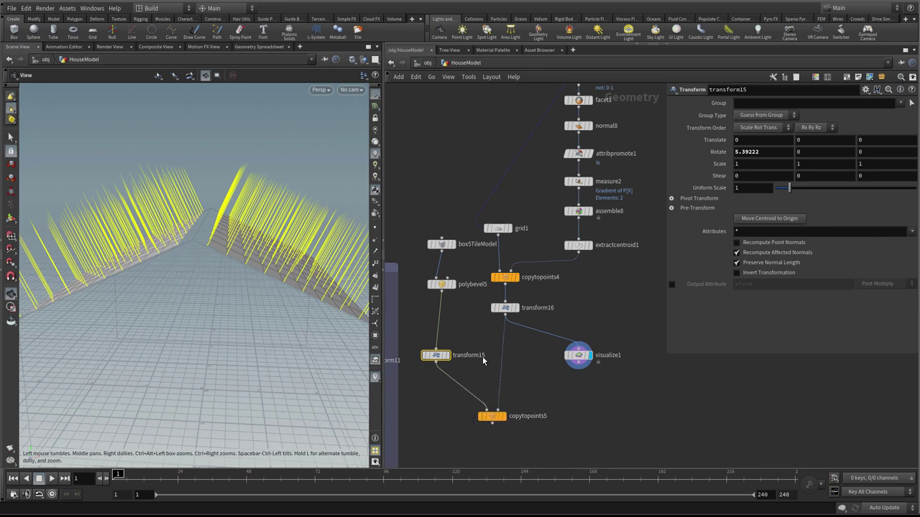
pyautogui.moveTo(431, 355)
pyautogui.scroll(-2, 574, 366)
pyautogui.moveTo(564, 392); pyautogui.dragTo(612, 346, button='middle')
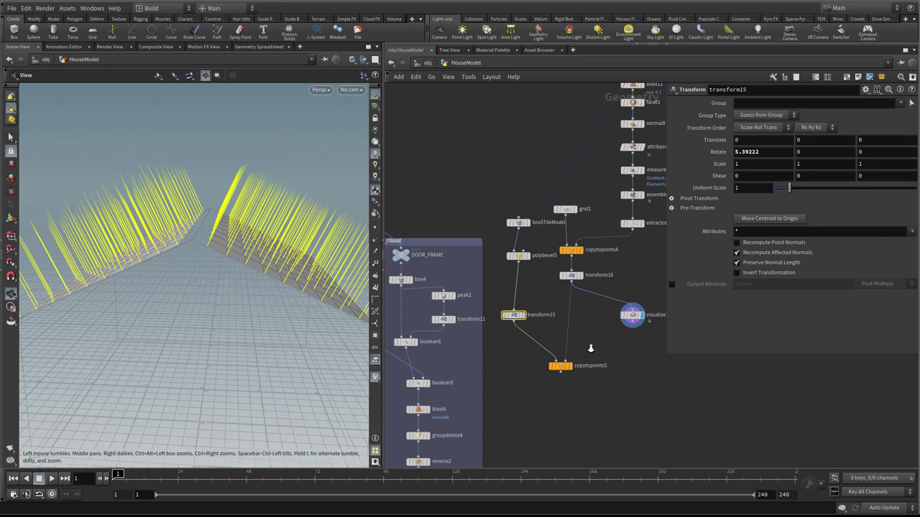
pyautogui.scroll(1, 590, 348)
pyautogui.moveTo(561, 369); pyautogui.dragTo(560, 388)
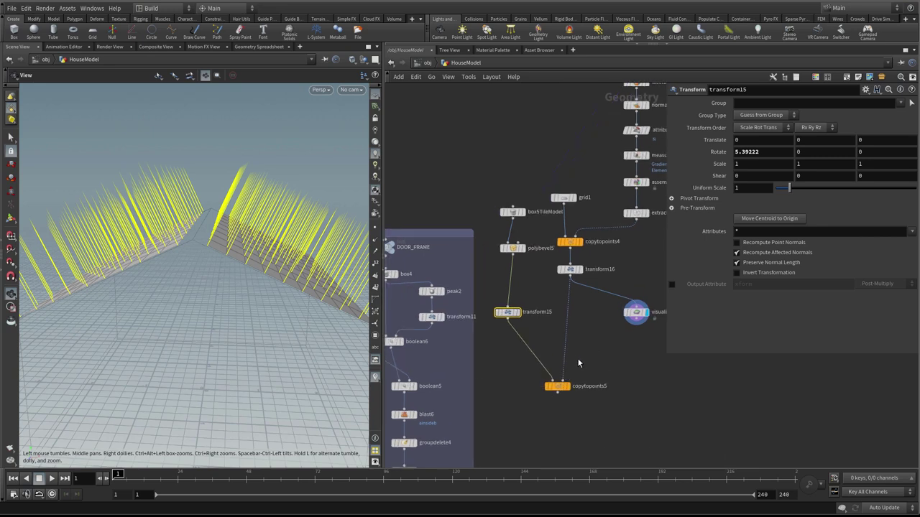
pyautogui.press('Tab')
pyautogui.write('fo')
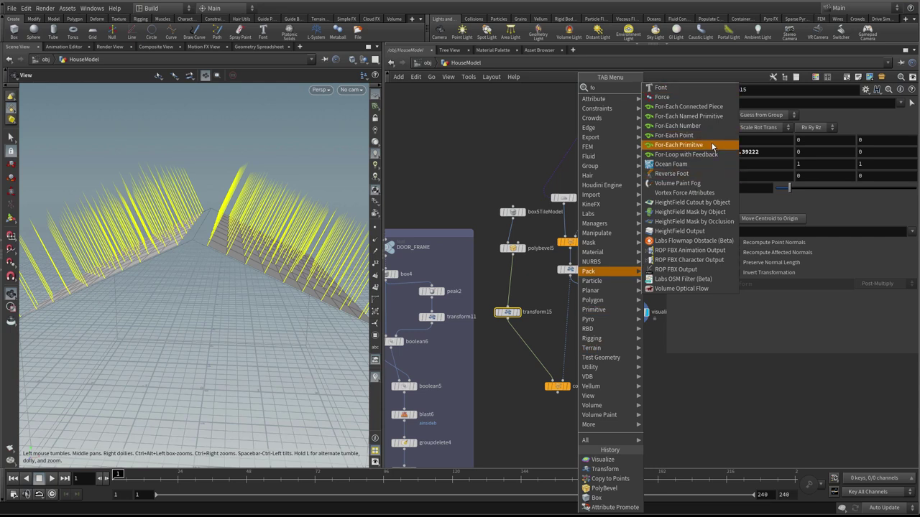
pyautogui.click(740, 433)
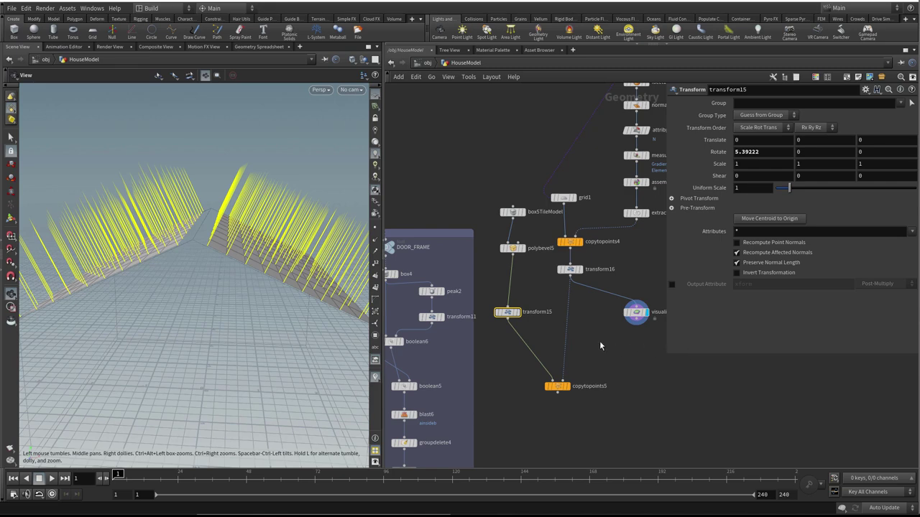
# - Add a For-Each Point loop beside copytopoints5
pyautogui.press('Tab')
pyautogui.write('fo')
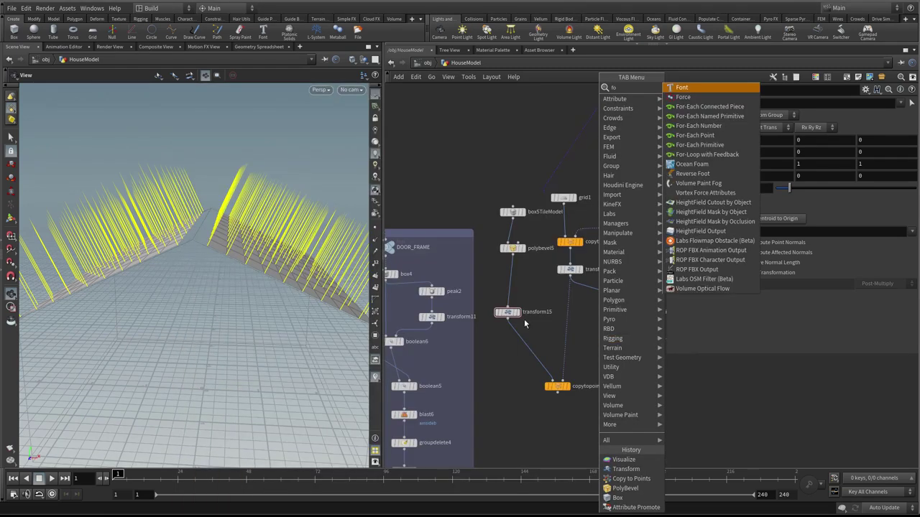
pyautogui.click(713, 135)
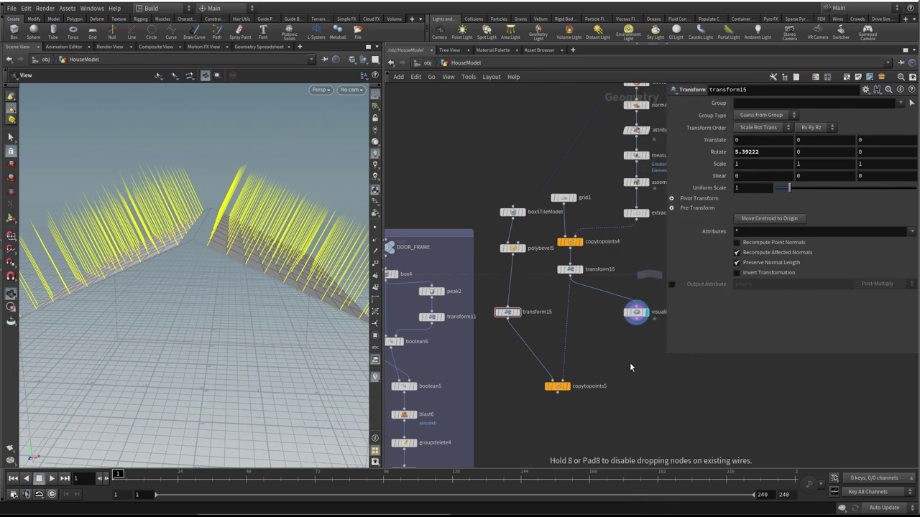
pyautogui.click(624, 367)
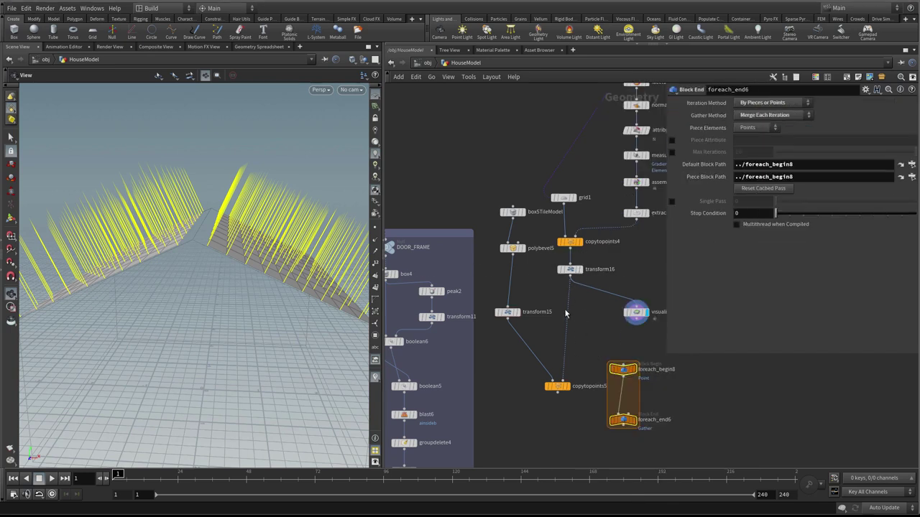
# - Wire the loop around copytopoints5, with its begin block fed by transform16 and its end block fed by copytopoints5, and display the end block
pyautogui.moveTo(592, 330); pyautogui.dragTo(587, 319, button='middle')
pyautogui.click(601, 348)
pyautogui.moveTo(615, 357); pyautogui.dragTo(567, 321)
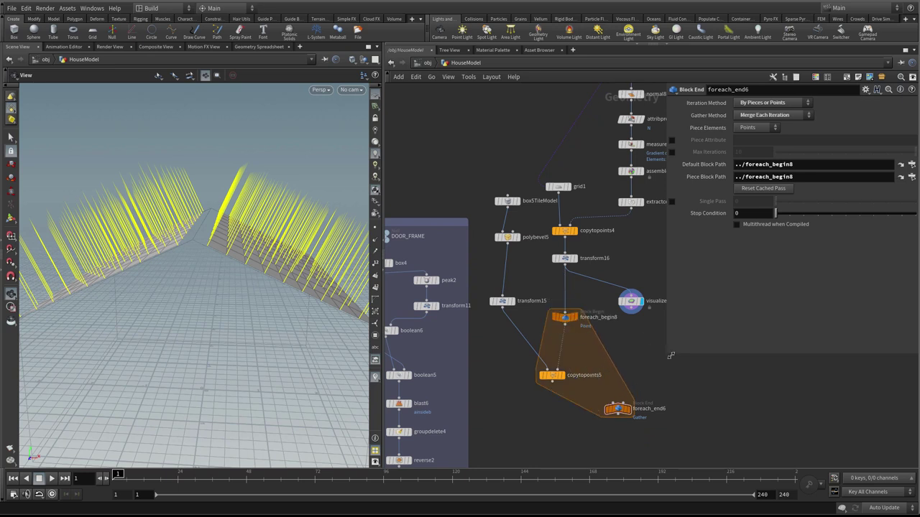
pyautogui.moveTo(618, 409); pyautogui.dragTo(582, 430)
pyautogui.click(552, 382)
pyautogui.click(552, 415)
pyautogui.click(563, 424)
pyautogui.moveTo(295, 261)
pyautogui.mouseDown()
pyautogui.moveTo(319, 260)
pyautogui.moveTo(305, 273)
pyautogui.mouseUp()
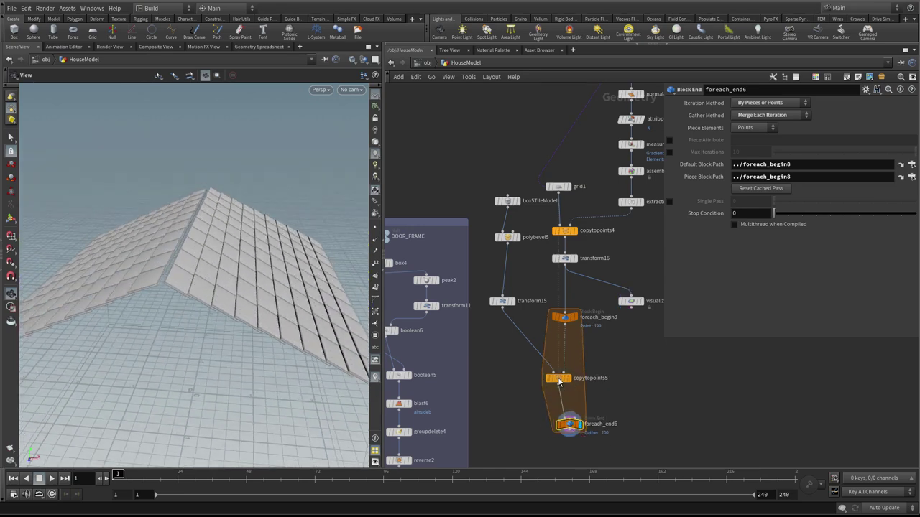
# - Reposition copytopoints5, foreach_begin8 and transform15 to open up space in front of the tile copy input
pyautogui.moveTo(559, 375); pyautogui.dragTo(545, 385)
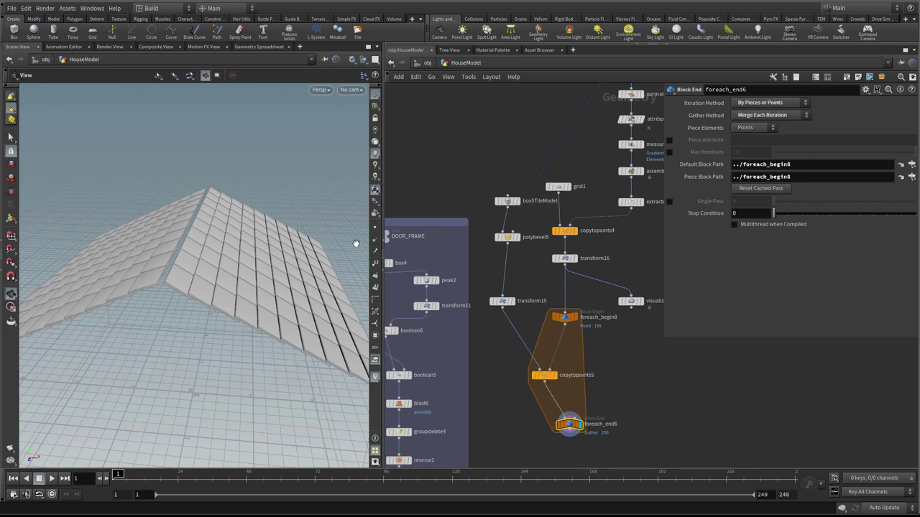
pyautogui.moveTo(568, 317); pyautogui.dragTo(586, 317)
pyautogui.moveTo(502, 304); pyautogui.dragTo(507, 323)
pyautogui.moveTo(602, 350); pyautogui.dragTo(607, 339, button='middle')
pyautogui.moveTo(548, 367); pyautogui.dragTo(553, 376)
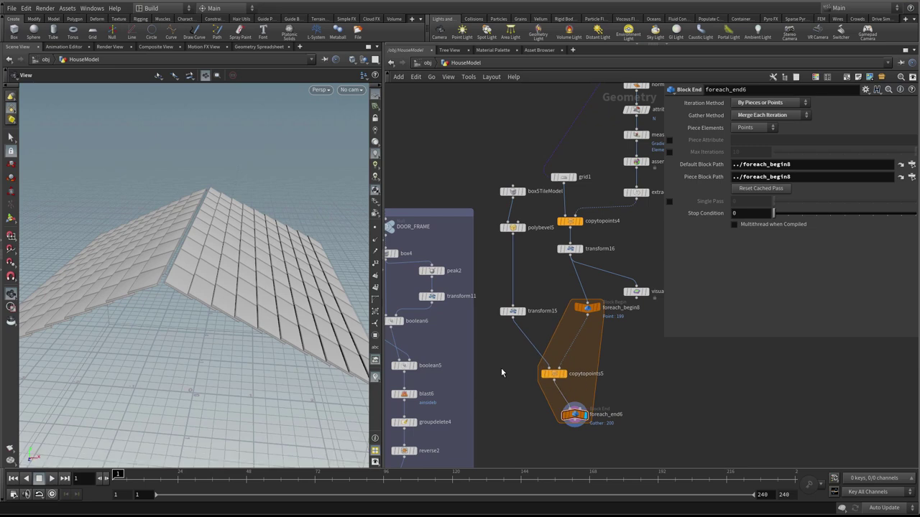
# - Insert a Switch node on the wire between transform15 and copytopoints5
pyautogui.press('Tab')
pyautogui.write('sw')
pyautogui.click(583, 97)
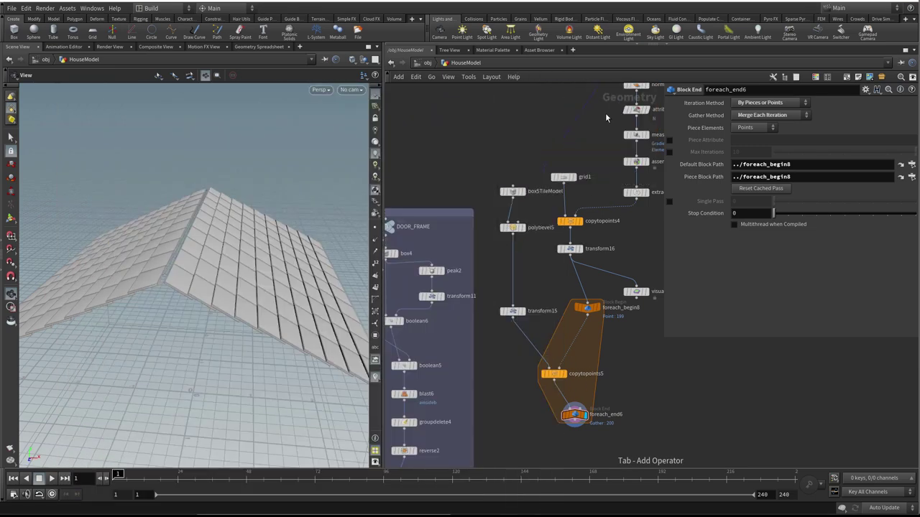
pyautogui.click(538, 349)
pyautogui.moveTo(541, 355); pyautogui.dragTo(525, 360)
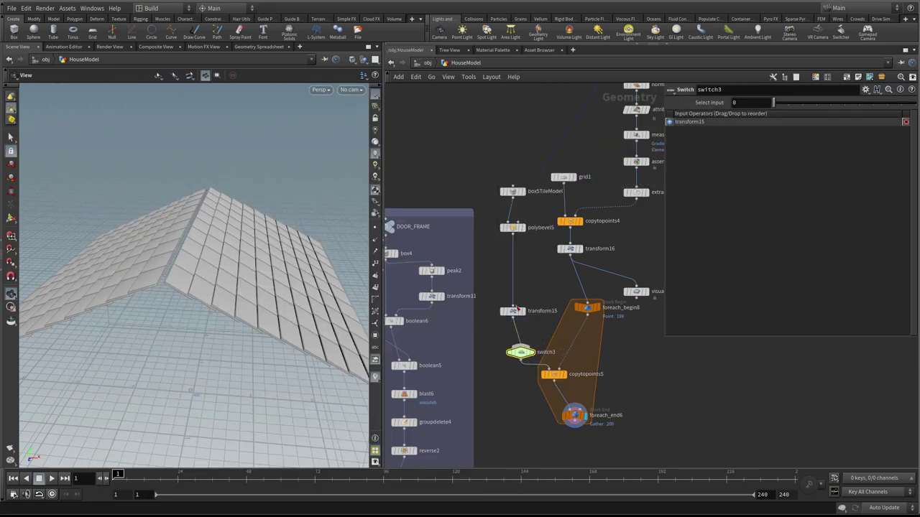
# - Duplicate transform15, set the copy's X rotation to -5.39222, and wire it into switch3 as the second input
pyautogui.keyDown('alt'); pyautogui.moveTo(514, 317); pyautogui.dragTo(490, 311); pyautogui.keyUp('alt')
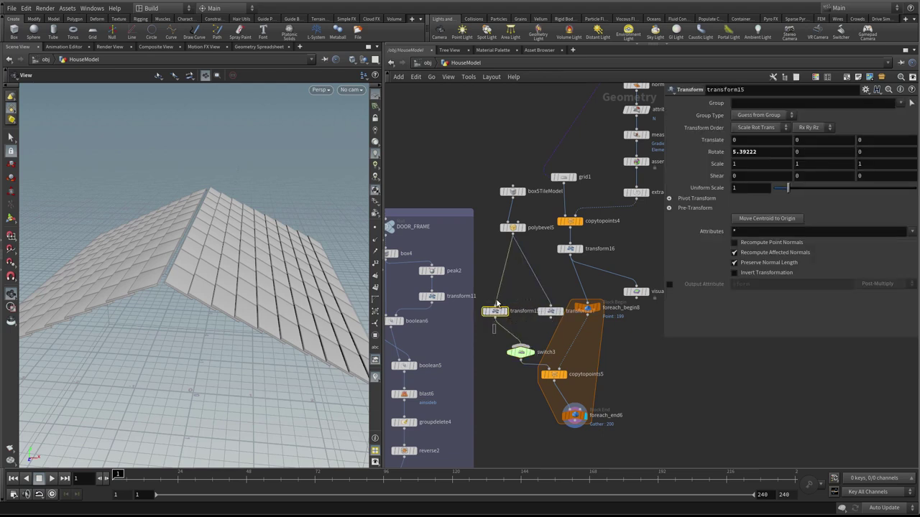
pyautogui.click(550, 311)
pyautogui.click(734, 151)
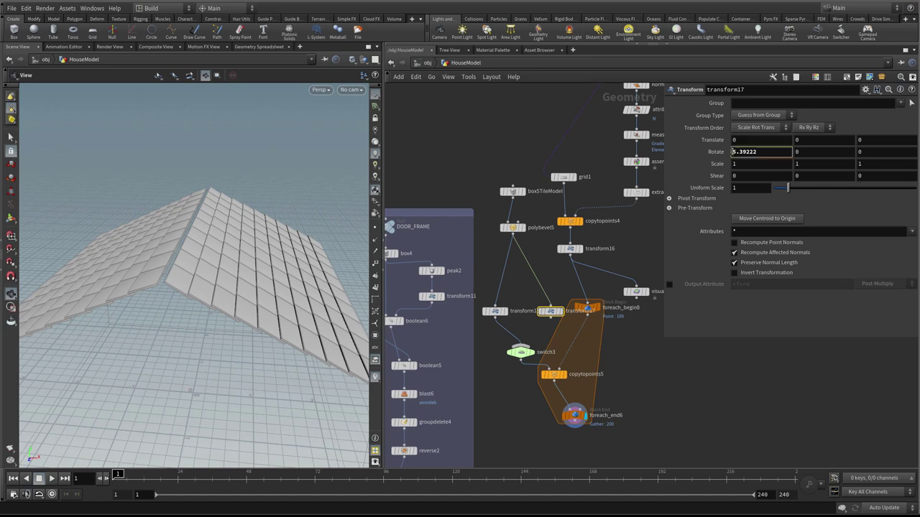
pyautogui.write('-')
pyautogui.press('Return')
pyautogui.click(549, 320)
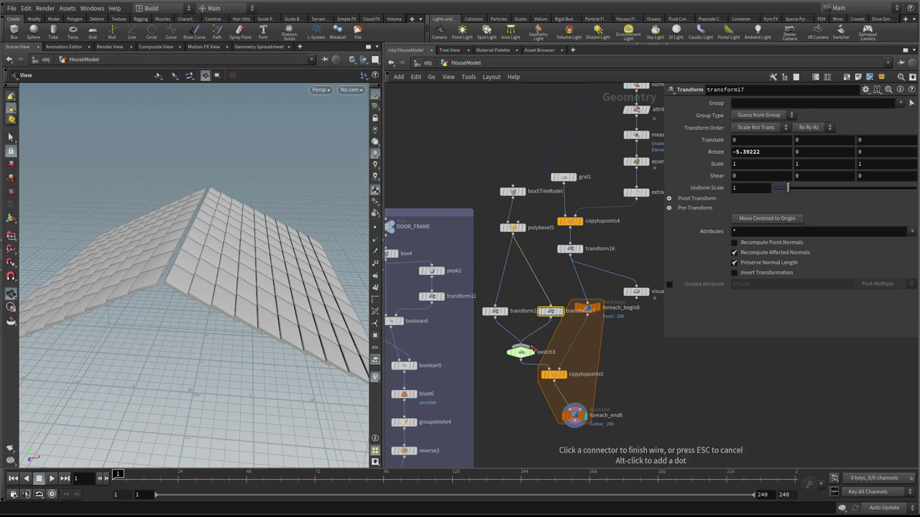
pyautogui.click(520, 349)
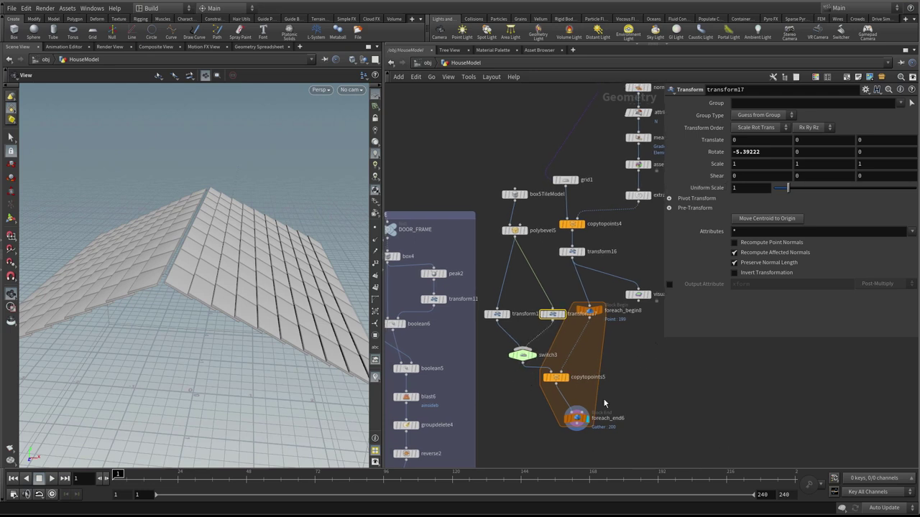
# - Space out the loop nodes and the two tile transforms, and move visualize1 up beside transform16
pyautogui.moveTo(574, 415); pyautogui.dragTo(565, 438)
pyautogui.moveTo(551, 372); pyautogui.dragTo(561, 385)
pyautogui.moveTo(522, 354); pyautogui.dragTo(530, 367)
pyautogui.moveTo(554, 315); pyautogui.dragTo(511, 316)
pyautogui.moveTo(617, 335); pyautogui.dragTo(617, 337, button='middle')
pyautogui.moveTo(664, 337); pyautogui.dragTo(733, 319)
pyautogui.moveTo(638, 297); pyautogui.dragTo(649, 265)
# - Duplicate the loop's begin block, set its method to Fetch Input, and insert such blocks between polybevel5 and both tile transforms
pyautogui.moveTo(604, 320); pyautogui.dragTo(669, 317)
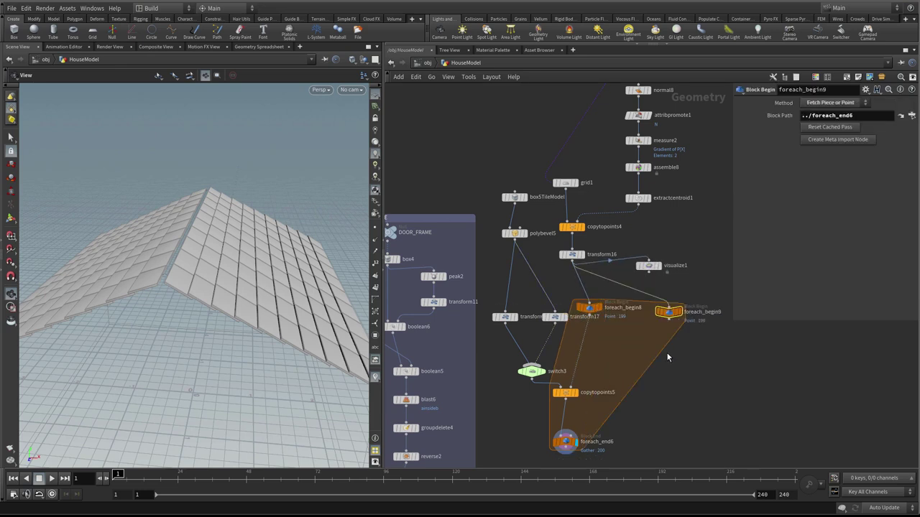
pyautogui.click(819, 104)
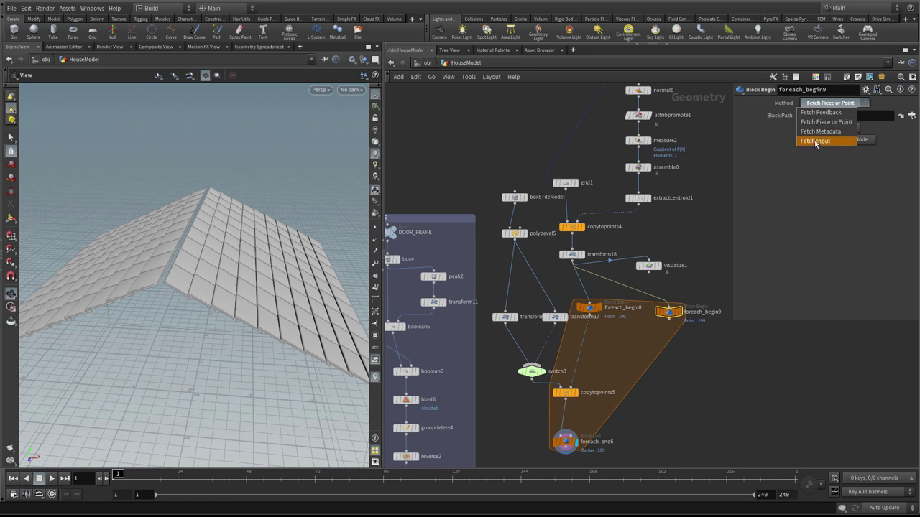
pyautogui.click(817, 141)
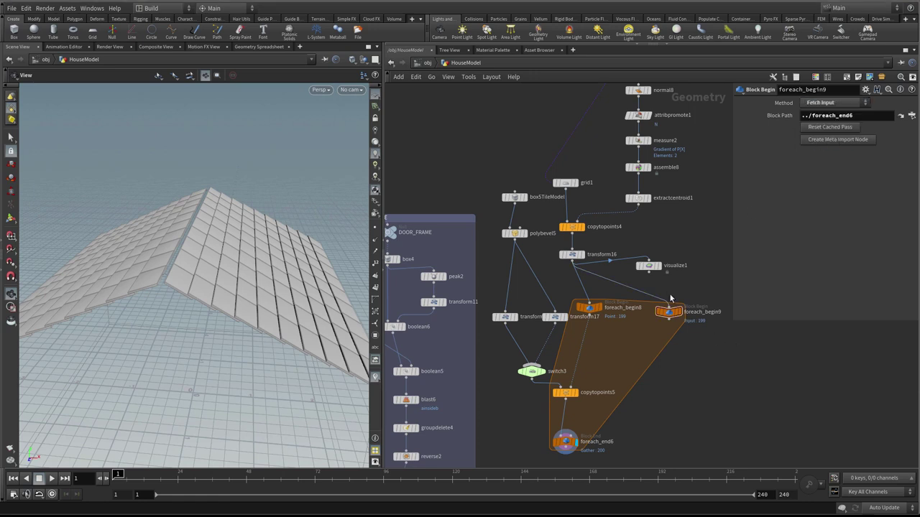
pyautogui.moveTo(668, 311); pyautogui.dragTo(602, 300)
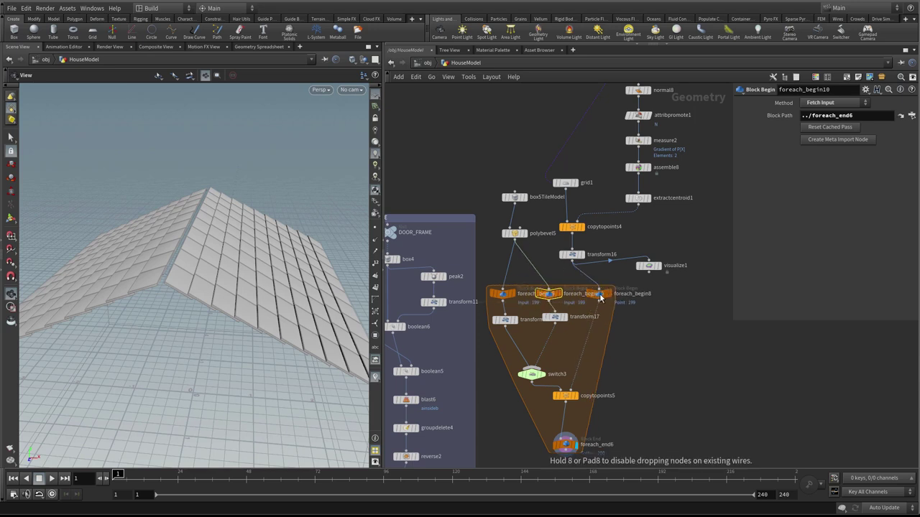
# - Spread out foreach_end6, copytopoints5 and the two tile transforms inside the loop, and select switch3
pyautogui.moveTo(630, 337); pyautogui.dragTo(635, 321, button='middle')
pyautogui.moveTo(572, 432); pyautogui.dragTo(572, 441)
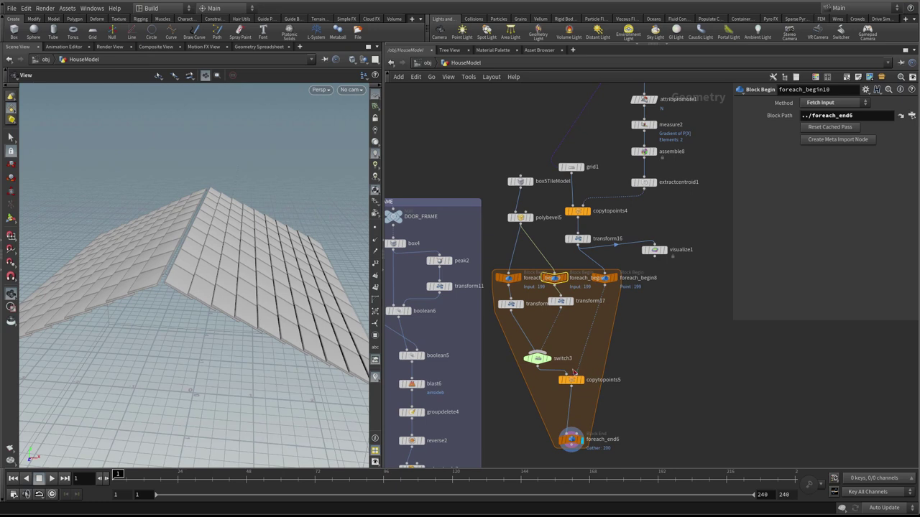
pyautogui.moveTo(572, 380); pyautogui.dragTo(573, 396)
pyautogui.moveTo(562, 302); pyautogui.dragTo(576, 322)
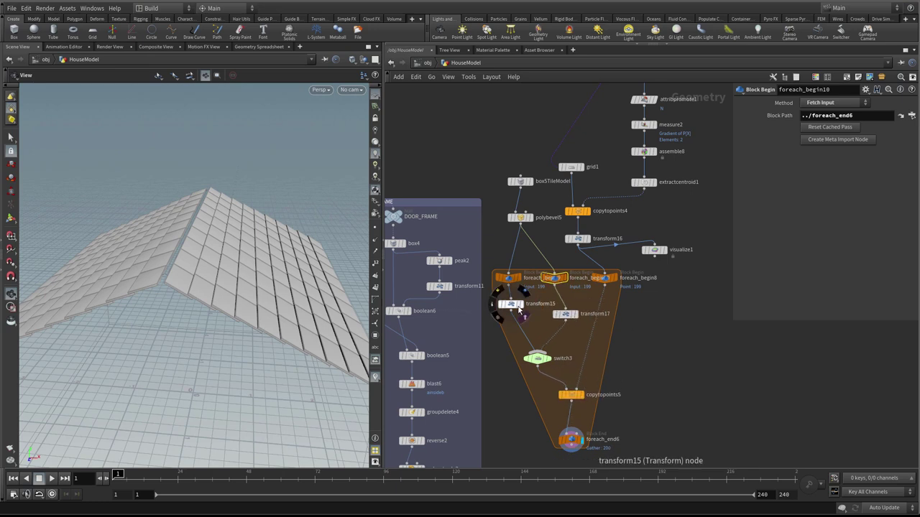
pyautogui.moveTo(509, 306); pyautogui.dragTo(507, 316)
pyautogui.click(538, 360)
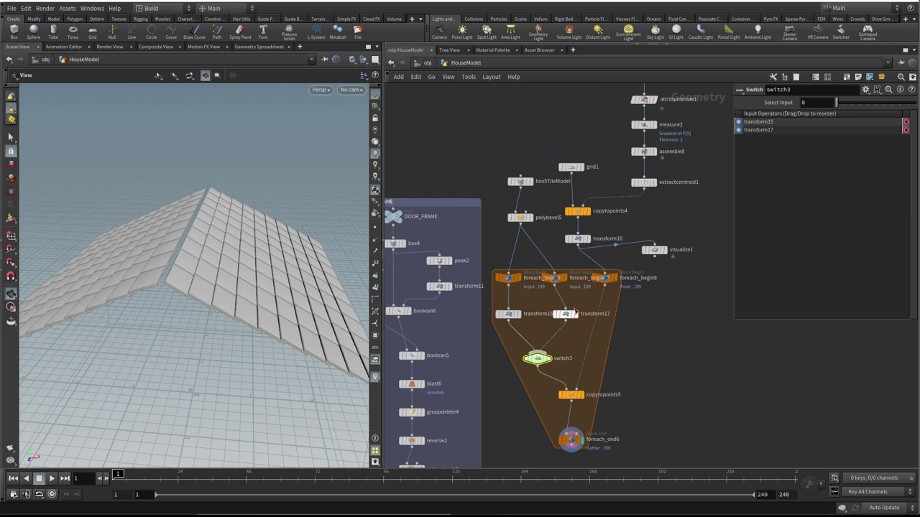
# - Move transform15 and transform17 out of the loop so they feed the Fetch Input blocks wired into switch3, and compact the loop nodes
pyautogui.moveTo(505, 313); pyautogui.dragTo(513, 251)
pyautogui.moveTo(564, 315); pyautogui.dragTo(537, 254)
pyautogui.moveTo(538, 364); pyautogui.dragTo(541, 342)
pyautogui.moveTo(509, 279); pyautogui.dragTo(513, 306)
pyautogui.moveTo(555, 283); pyautogui.dragTo(555, 303)
pyautogui.moveTo(601, 279); pyautogui.dragTo(600, 299)
pyautogui.moveTo(571, 399); pyautogui.dragTo(544, 373)
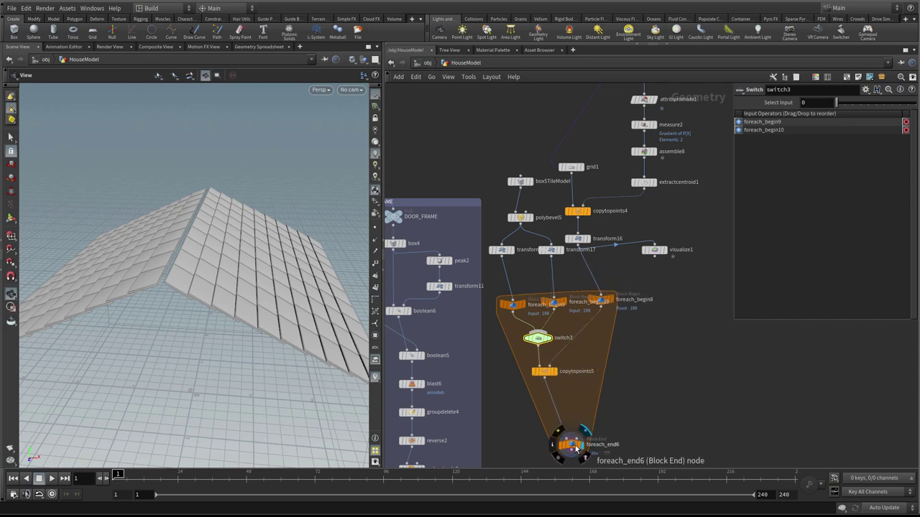
pyautogui.moveTo(571, 443); pyautogui.dragTo(551, 400)
# - Tidy the layout of the tile, grid, transform16, visualize1 and copy nodes around the loop
pyautogui.moveTo(629, 352); pyautogui.dragTo(636, 371, button='middle')
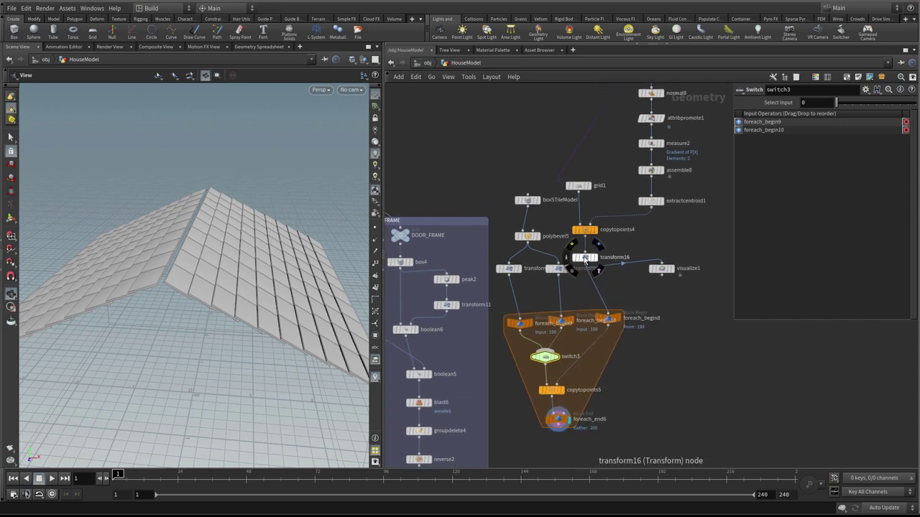
pyautogui.moveTo(585, 257); pyautogui.dragTo(608, 268)
pyautogui.moveTo(662, 273)
pyautogui.moveTo(662, 273); pyautogui.dragTo(661, 291)
pyautogui.moveTo(585, 230); pyautogui.dragTo(594, 237)
pyautogui.moveTo(578, 188); pyautogui.dragTo(587, 203)
pyautogui.moveTo(530, 203); pyautogui.dragTo(522, 214)
pyautogui.moveTo(651, 348); pyautogui.dragTo(653, 309, button='middle')
pyautogui.moveTo(547, 318); pyautogui.dragTo(557, 352)
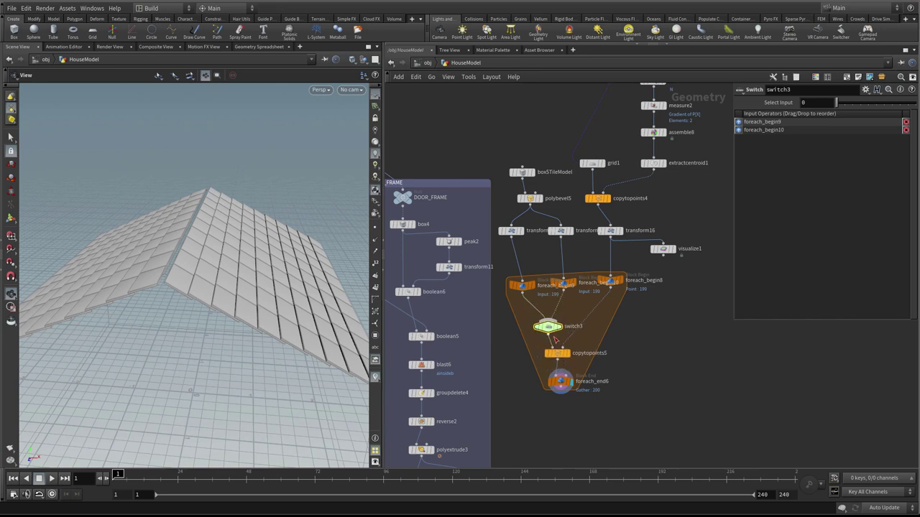
# - Open switch3's Select Input value for editing and widen the parameter area
pyautogui.click(819, 103)
pyautogui.moveTo(732, 171); pyautogui.dragTo(680, 171)
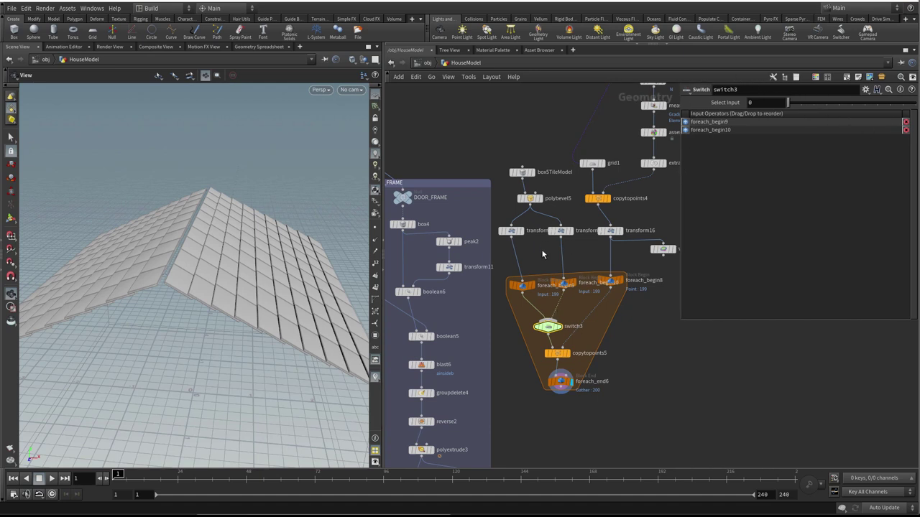
# - Display the visualize1 node and examine the direction of the up vectors on both roof slopes
pyautogui.scroll(2, 548, 256)
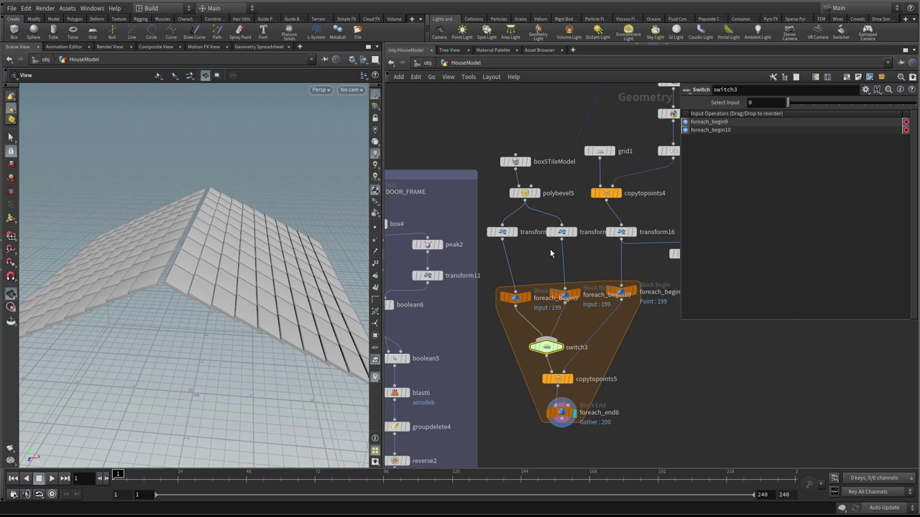
pyautogui.moveTo(680, 277); pyautogui.dragTo(586, 277)
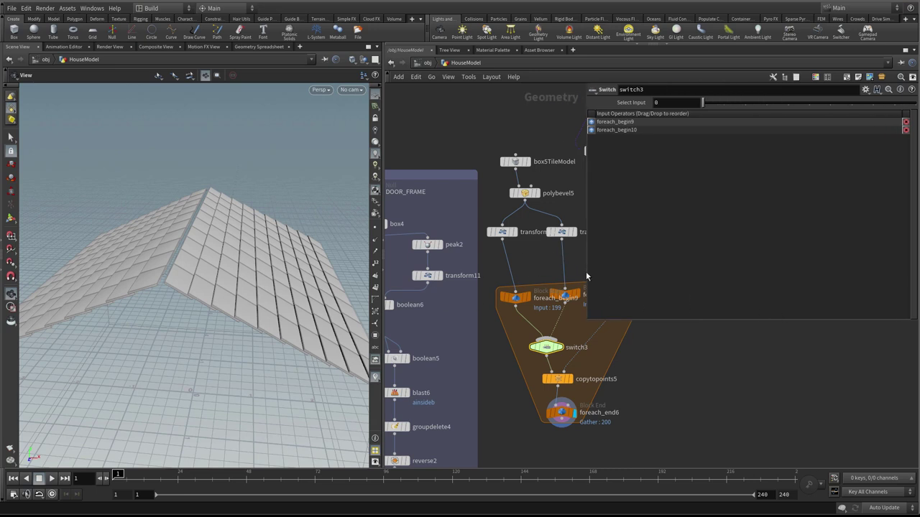
pyautogui.moveTo(586, 272); pyautogui.dragTo(756, 272)
pyautogui.click(698, 255)
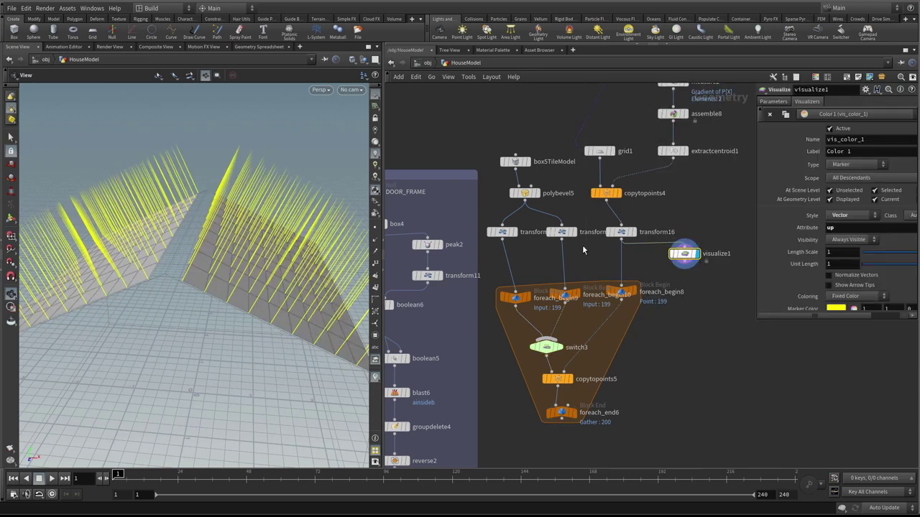
pyautogui.doubleClick(845, 229)
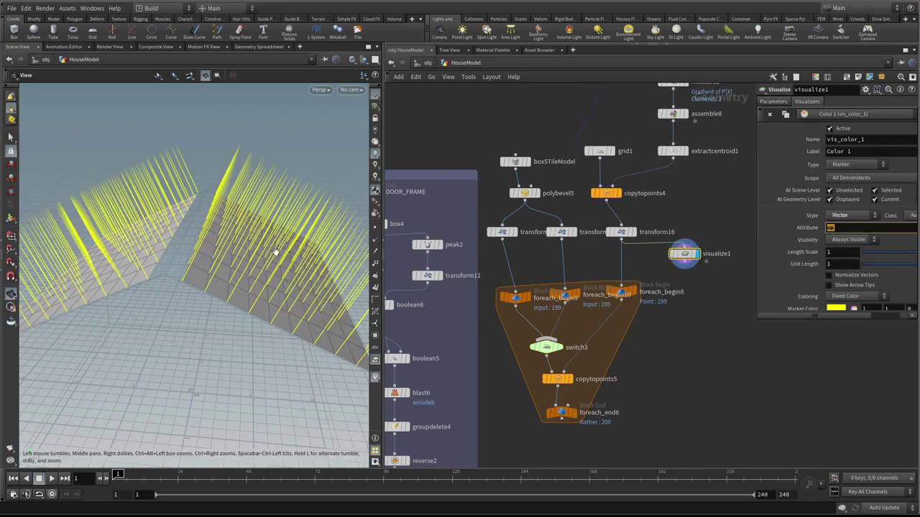
pyautogui.moveTo(234, 223); pyautogui.dragTo(287, 164)
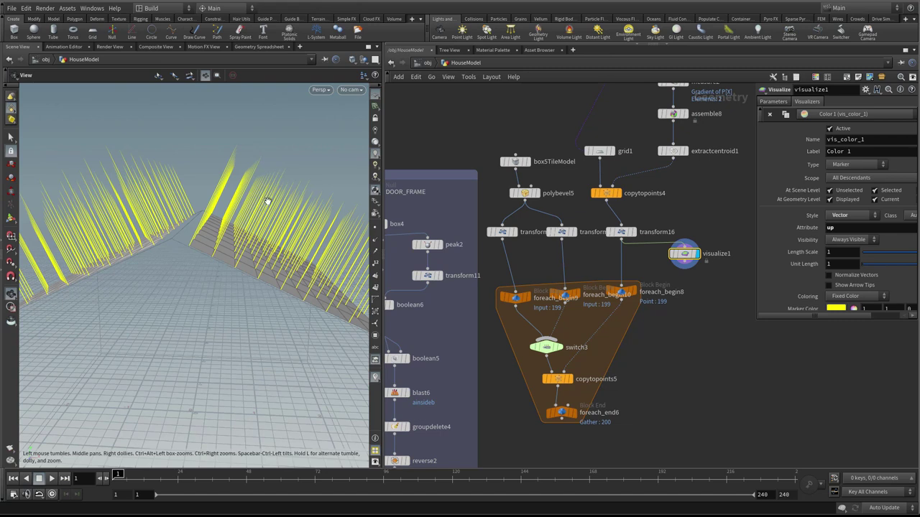
# - Add a spare input to the switch3 node inside the for-each loop
pyautogui.click(548, 347)
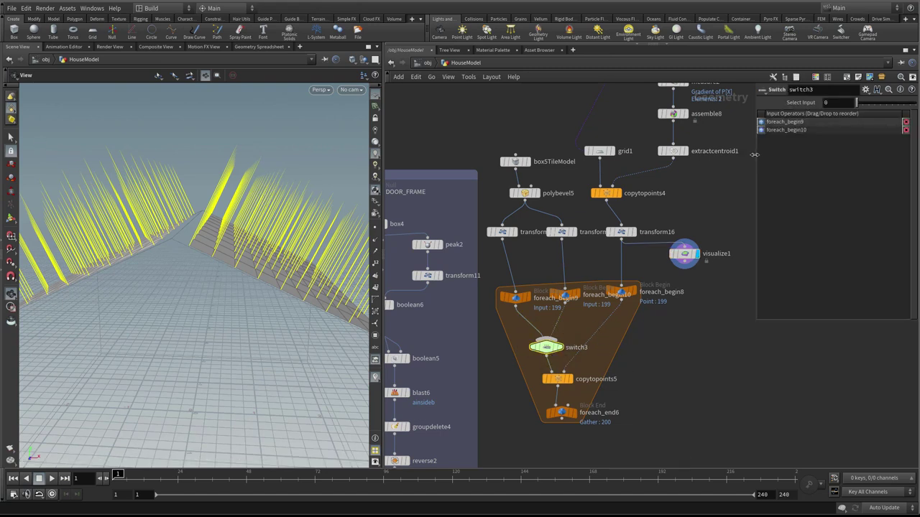
pyautogui.moveTo(755, 155); pyautogui.dragTo(634, 155)
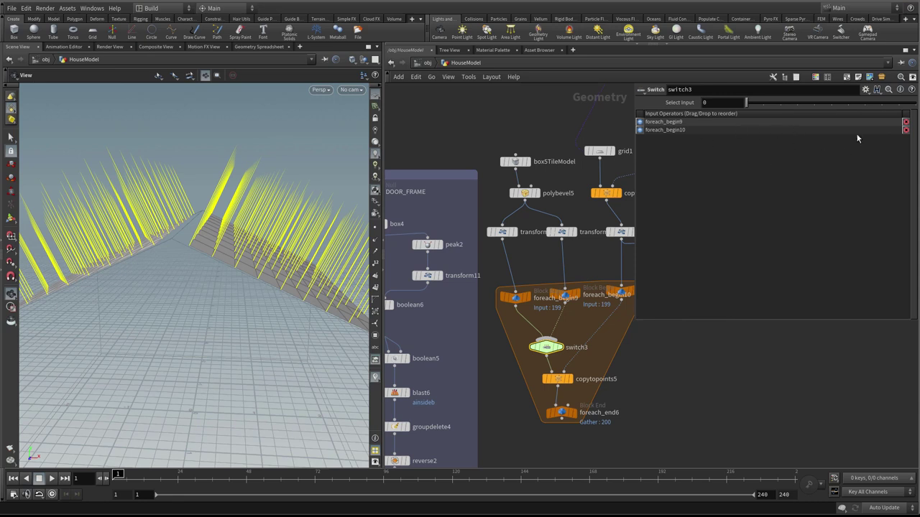
pyautogui.click(866, 89)
pyautogui.click(812, 165)
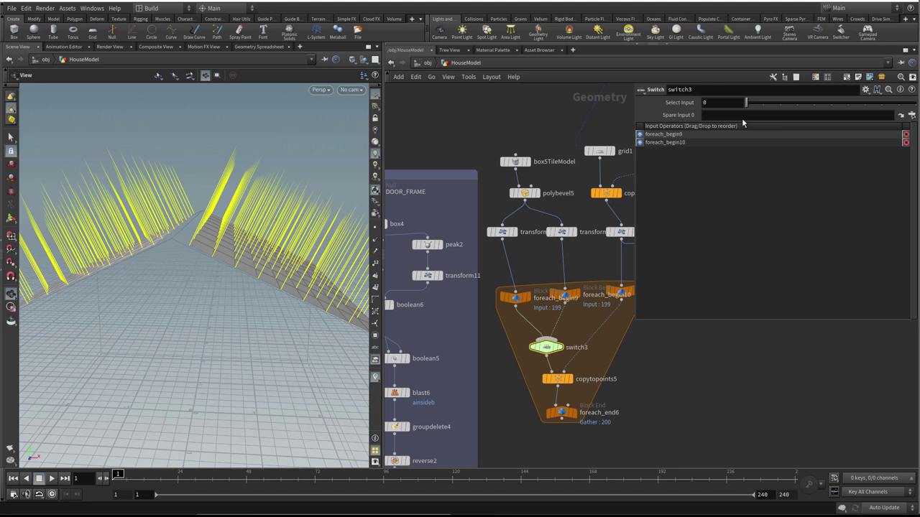
# - Inspect the loop's block begin nodes and assign foreach_begin8 to the spare input of switch3
pyautogui.scroll(-1, 631, 334)
pyautogui.moveTo(636, 342); pyautogui.dragTo(583, 332, button='middle')
pyautogui.scroll(2, 584, 311)
pyautogui.middleClick(564, 294)
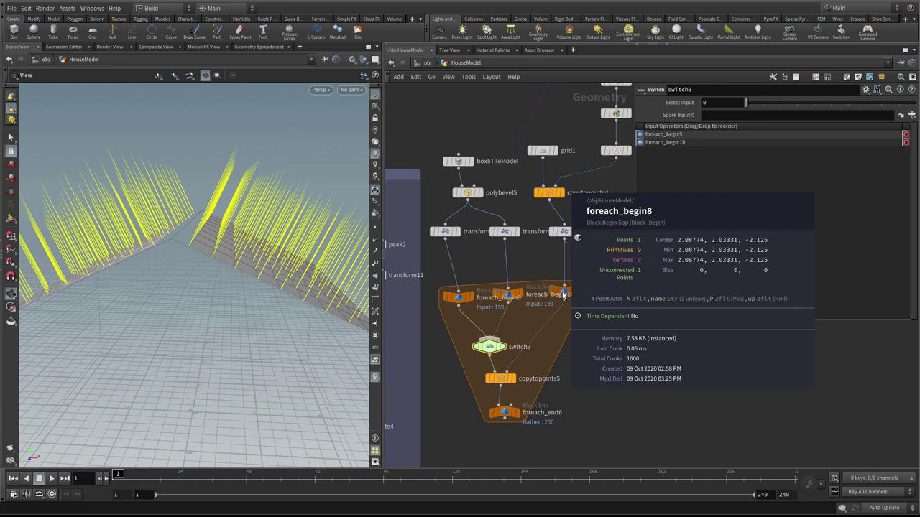
pyautogui.middleClick(508, 296)
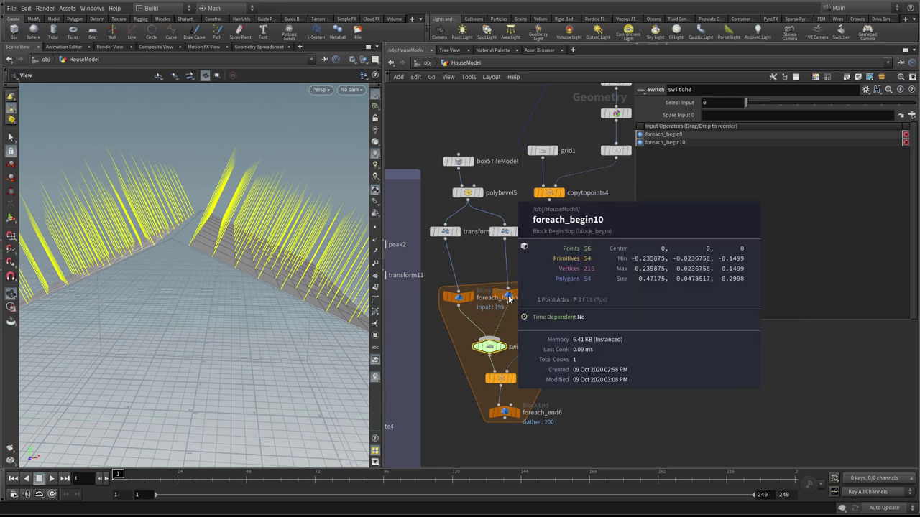
pyautogui.middleClick(457, 297)
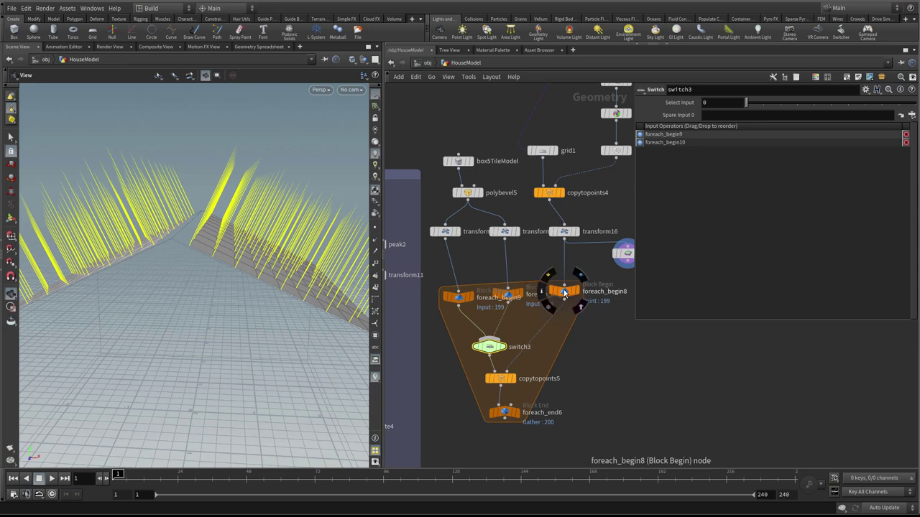
pyautogui.moveTo(564, 291); pyautogui.dragTo(711, 121)
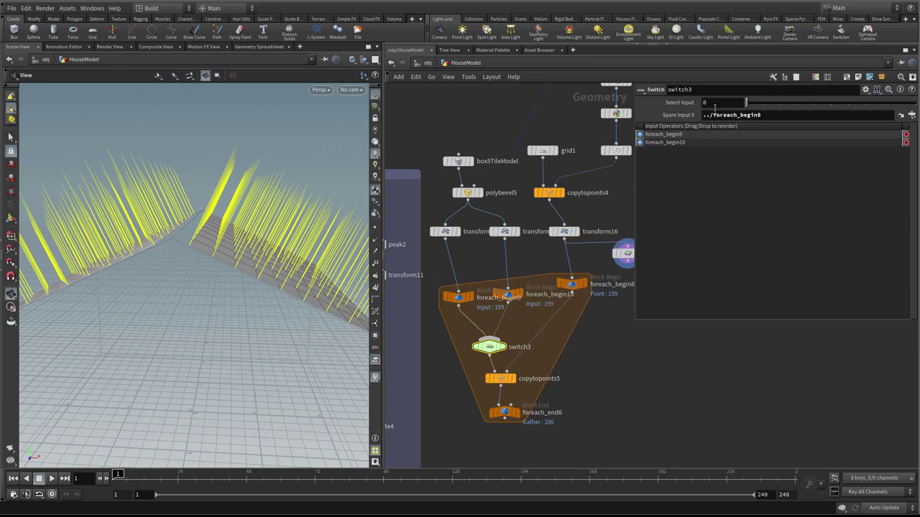
# - Set the Select Input of switch3 to the expression point(-1,0,"up",0) > 0
pyautogui.click(713, 102)
pyautogui.write('point(-1,0,')
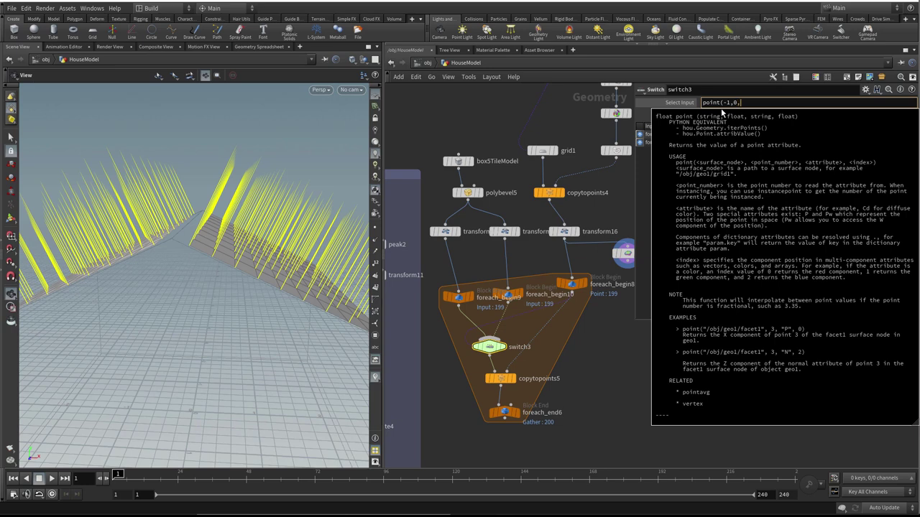
pyautogui.write('"')
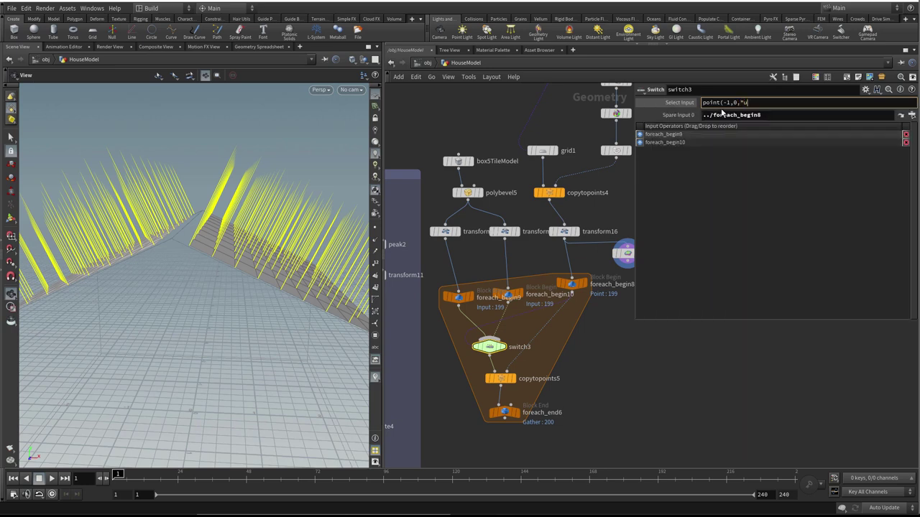
pyautogui.write('up",0')
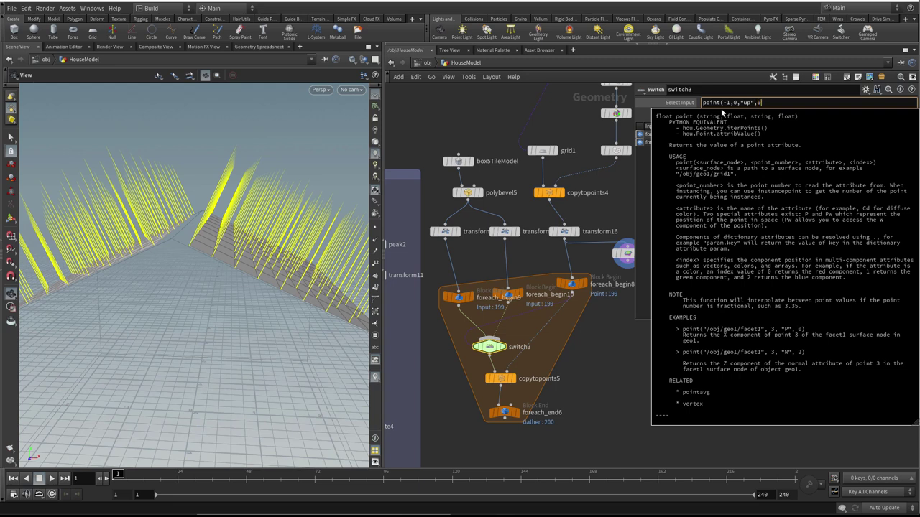
pyautogui.write(')')
pyautogui.press('Return')
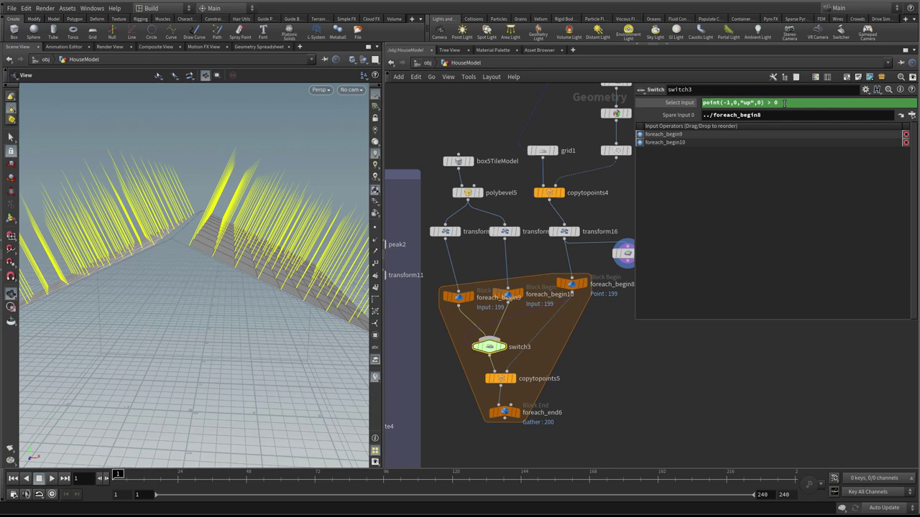
# - Display the foreach_end6 output and examine the tile overlap at the roof ridge in the front view
pyautogui.click(503, 412)
pyautogui.moveTo(200, 252); pyautogui.dragTo(206, 250, button='right')
pyautogui.hotkey('space', '2')
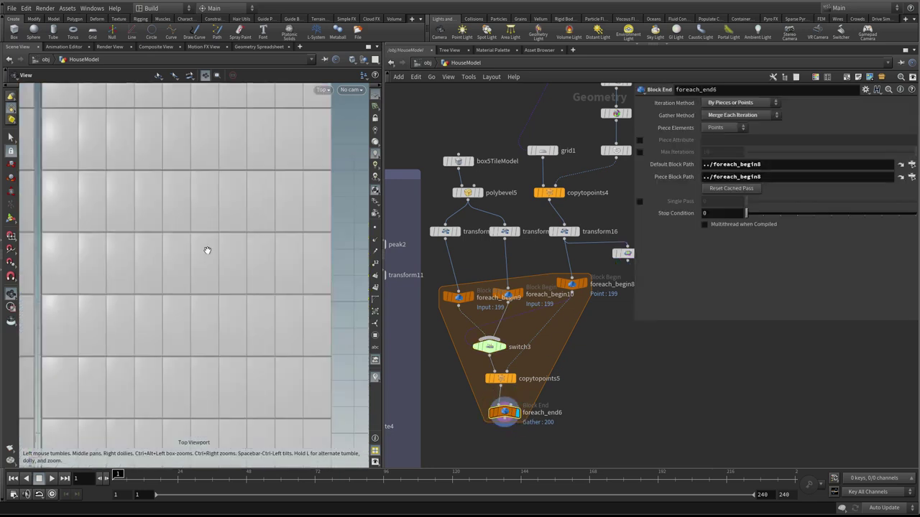
pyautogui.hotkey('space', '3')
pyautogui.moveTo(202, 225); pyautogui.dragTo(256, 268, button='middle')
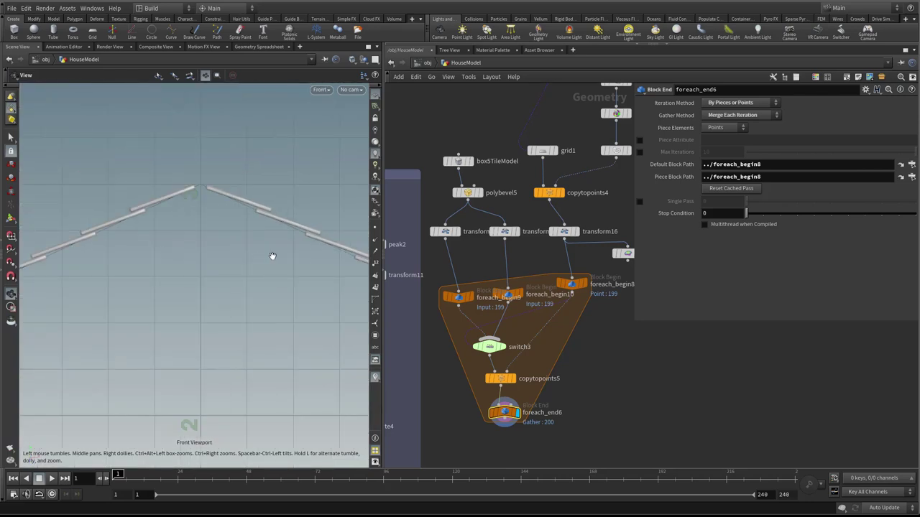
pyautogui.moveTo(233, 212); pyautogui.dragTo(254, 212, button='right')
pyautogui.moveTo(254, 212); pyautogui.dragTo(241, 232, button='middle')
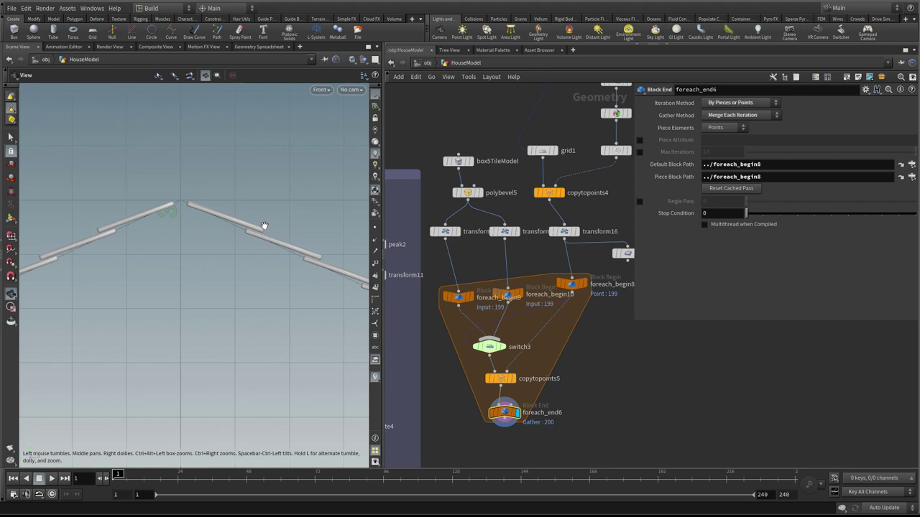
# - Try adjusting the X rotation of the transform17 node and undo the change
pyautogui.click(507, 232)
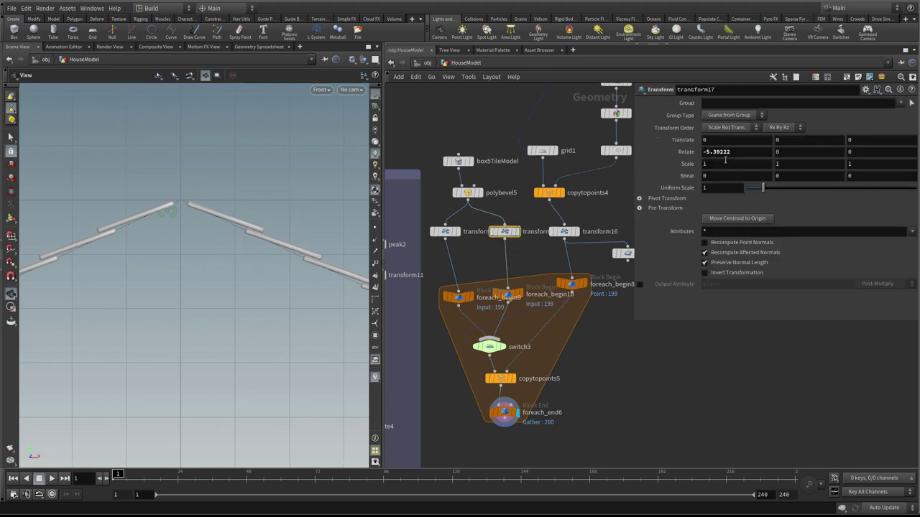
pyautogui.moveTo(717, 151); pyautogui.dragTo(717, 151, button='middle')
pyautogui.moveTo(330, 159); pyautogui.dragTo(424, 166, button='middle')
pyautogui.moveTo(715, 165); pyautogui.dragTo(439, 267, button='middle')
pyautogui.click(450, 231)
pyautogui.hotkey('ctrl', 'z')
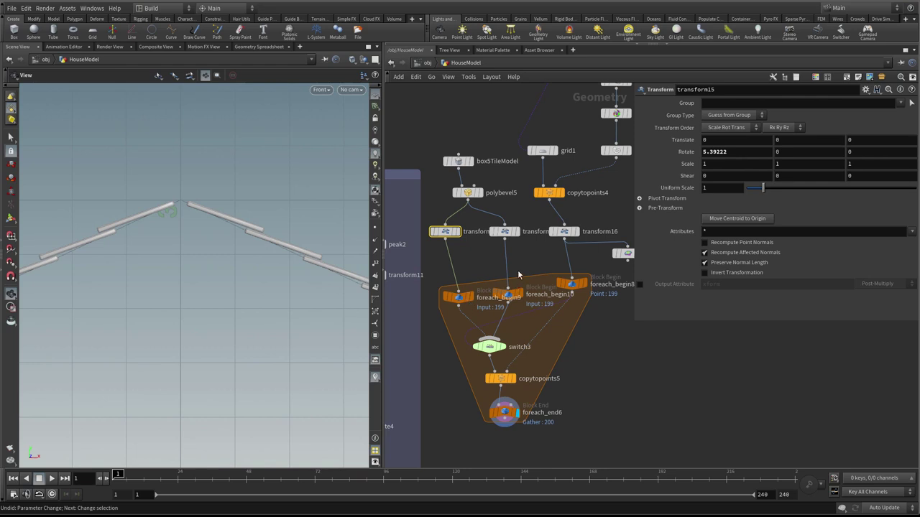
pyautogui.click(489, 347)
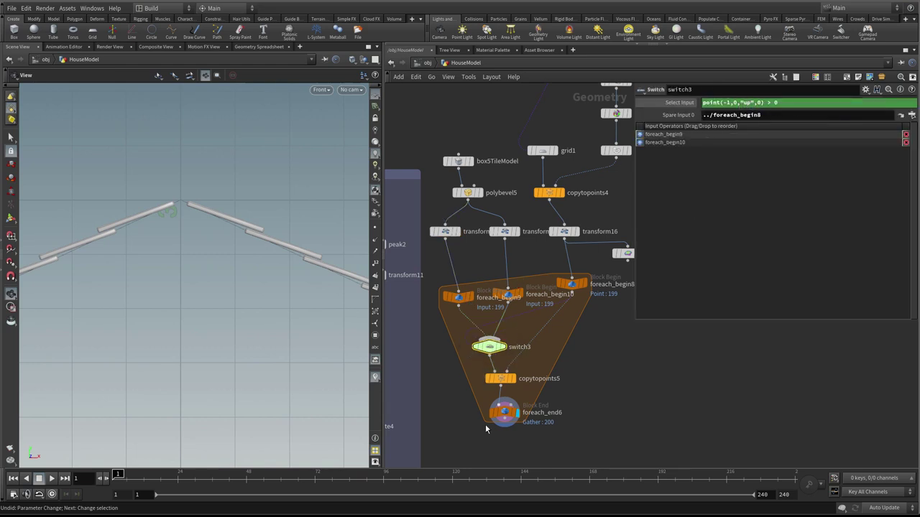
pyautogui.click(503, 411)
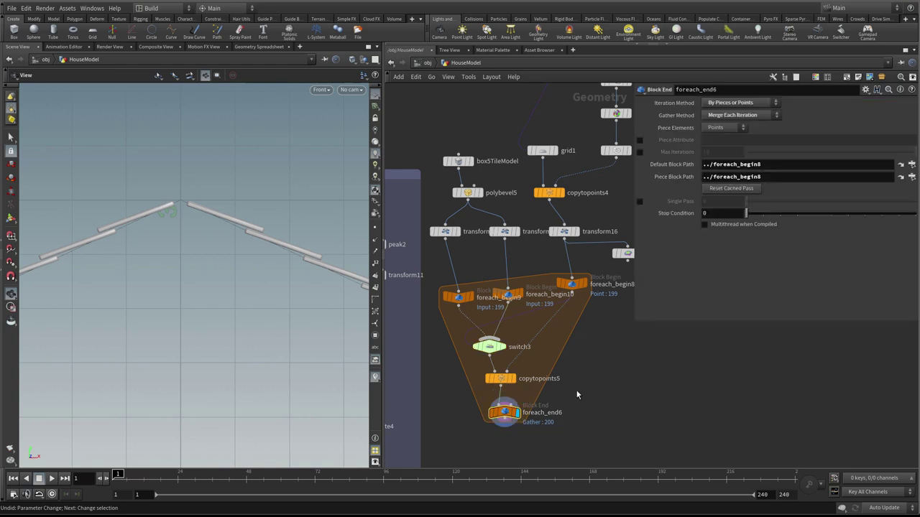
pyautogui.scroll(-3, 582, 390)
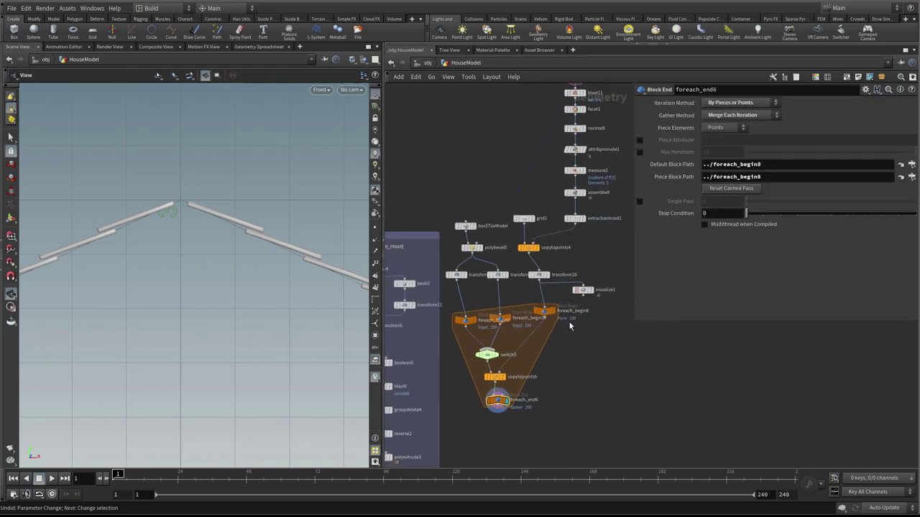
pyautogui.moveTo(581, 418); pyautogui.dragTo(593, 397, button='middle')
pyautogui.moveTo(576, 409); pyautogui.dragTo(477, 310)
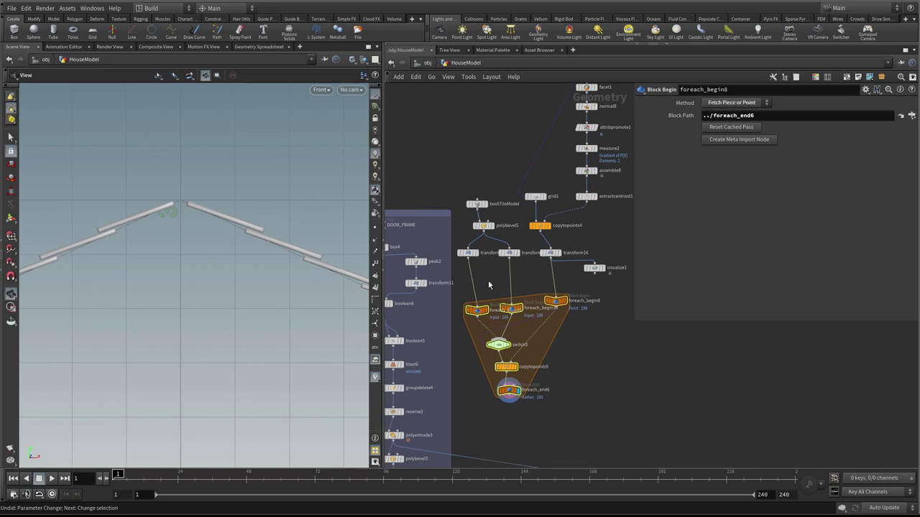
pyautogui.moveTo(488, 285); pyautogui.dragTo(497, 293, button='middle')
# - Copy the X rotation parameter of transform15 and paste it as a reference into the X rotation of transform17
pyautogui.click(474, 263)
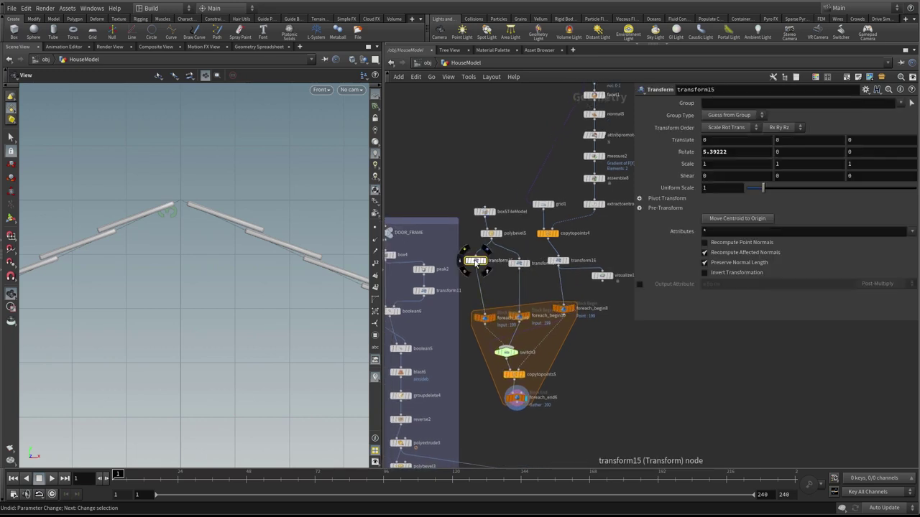
pyautogui.moveTo(475, 263); pyautogui.dragTo(474, 269)
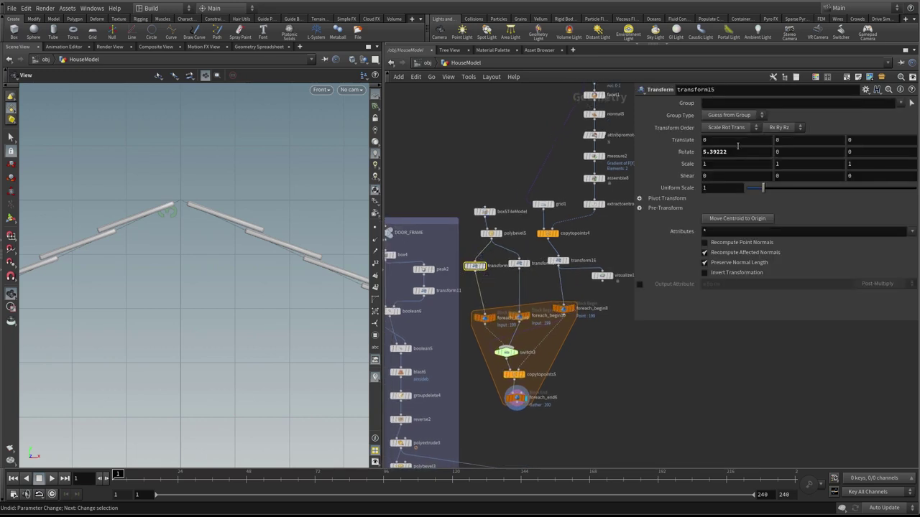
pyautogui.doubleClick(719, 152)
pyautogui.rightClick(710, 152)
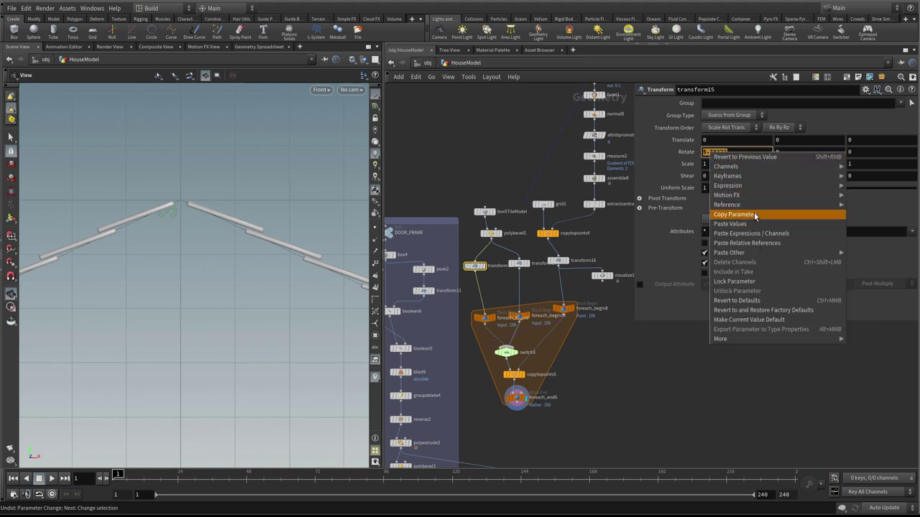
pyautogui.click(754, 216)
pyautogui.click(518, 264)
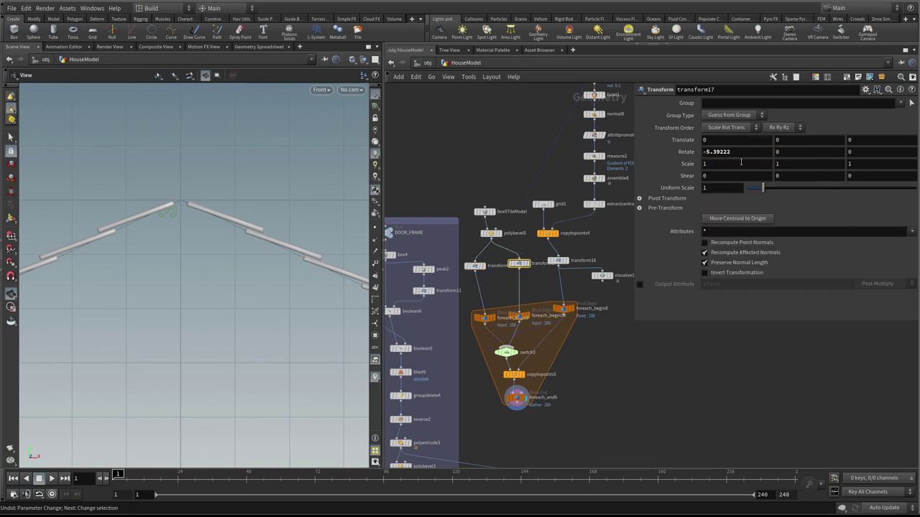
pyautogui.rightClick(709, 152)
pyautogui.click(745, 231)
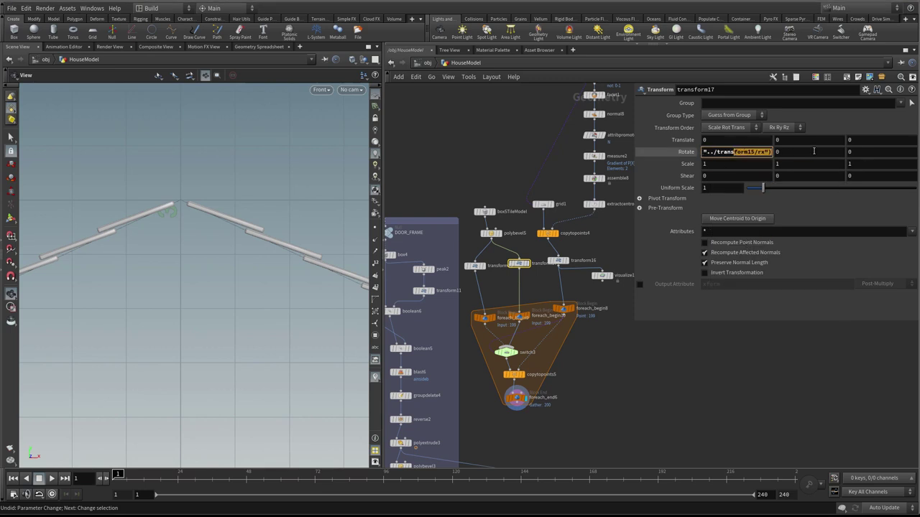
# - Negate the referenced X rotation in transform17 so it reads -ch("../transform15/rx")
pyautogui.click(743, 155)
pyautogui.moveTo(719, 154); pyautogui.dragTo(697, 155)
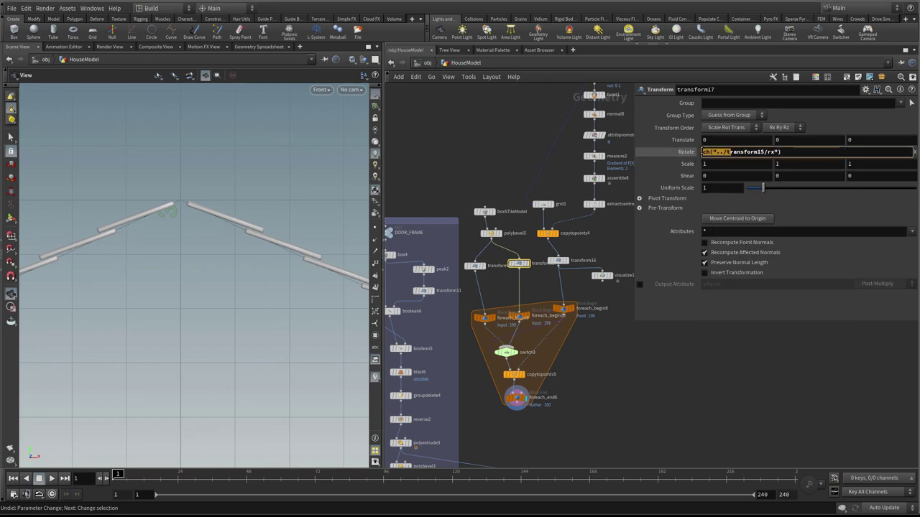
pyautogui.write('-')
pyautogui.press('Return')
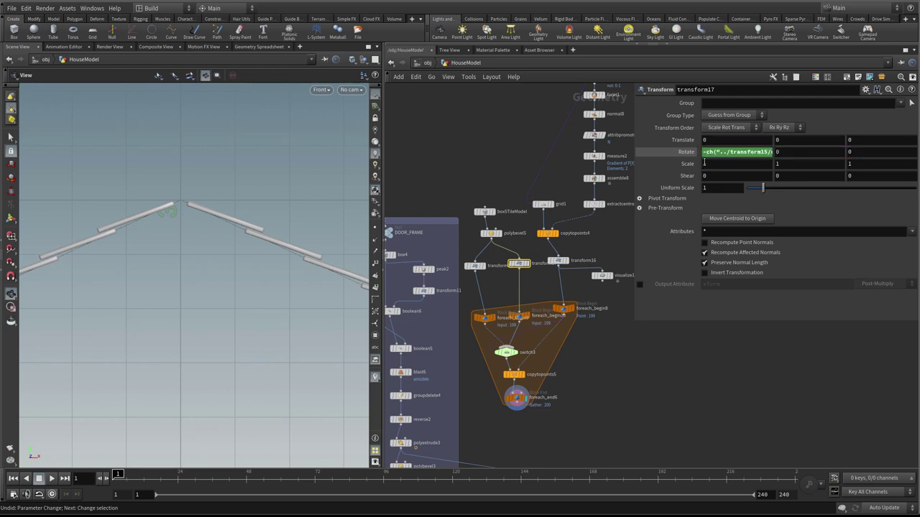
# - Set the X rotation of transform15 to about 5.04 so the roof tiles overlap closely without intersecting
pyautogui.click(474, 265)
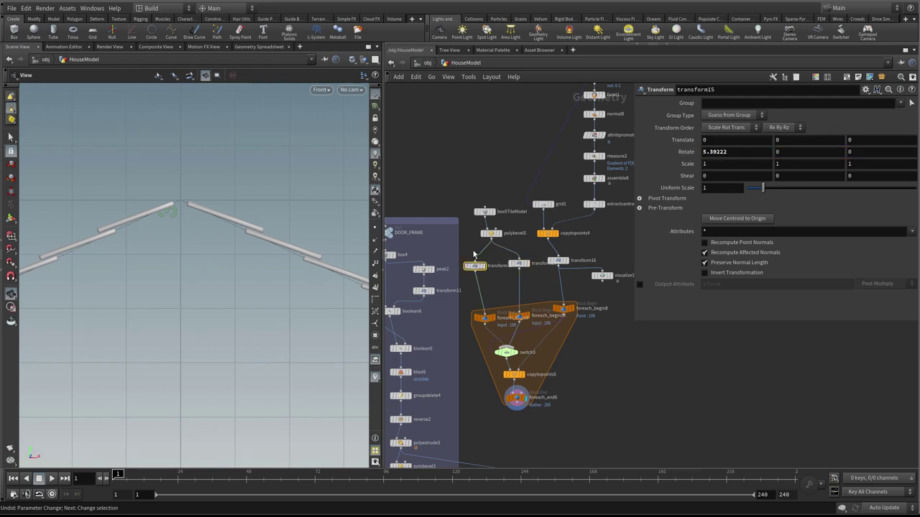
pyautogui.moveTo(709, 153); pyautogui.dragTo(730, 142, button='middle')
pyautogui.moveTo(211, 229); pyautogui.dragTo(322, 207, button='right')
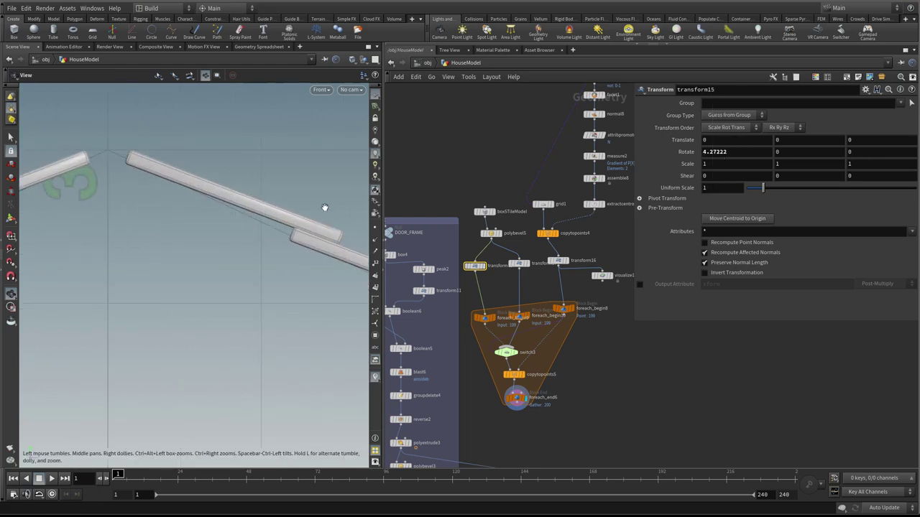
pyautogui.moveTo(323, 208); pyautogui.dragTo(282, 207, button='middle')
pyautogui.moveTo(715, 147); pyautogui.dragTo(712, 176, button='middle')
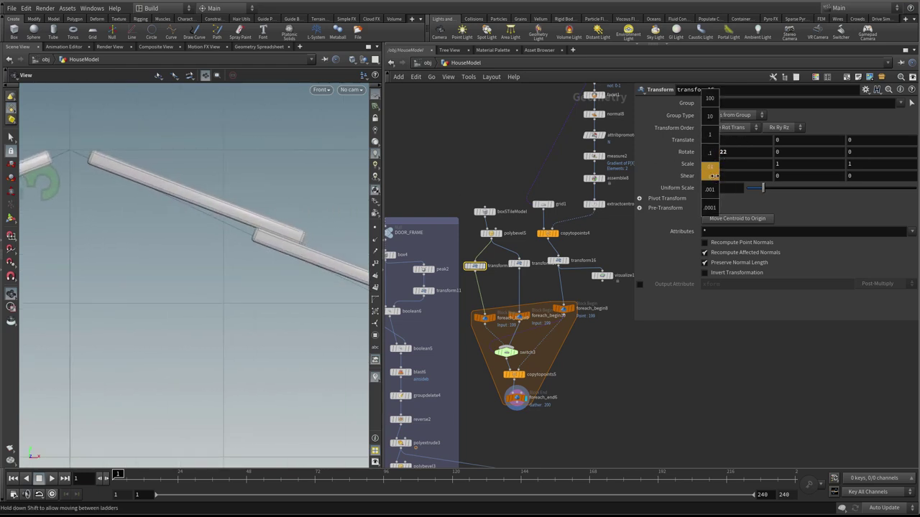
pyautogui.moveTo(800, 176); pyautogui.dragTo(914, 179, button='middle')
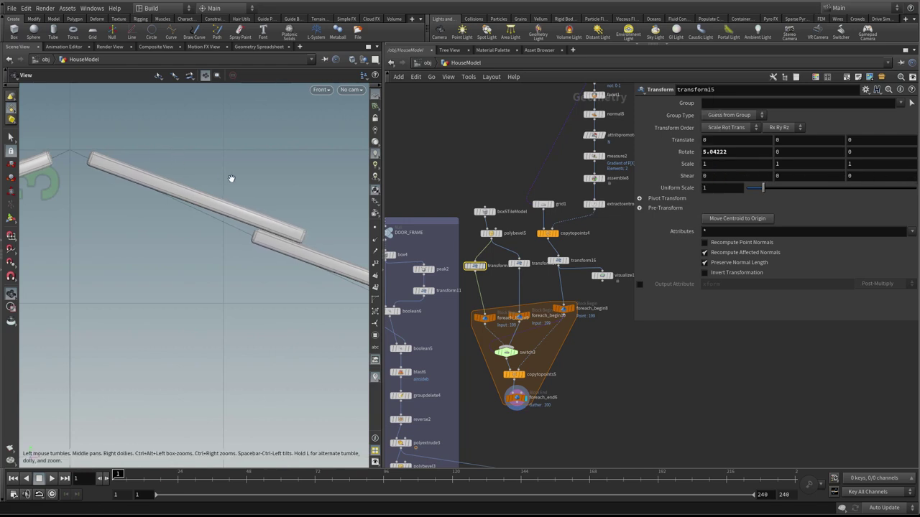
# - Raise grid1 by setting its Y center to 0.26, moving the tiles closer together at the ridge
pyautogui.scroll(-5, 230, 178)
pyautogui.click(544, 204)
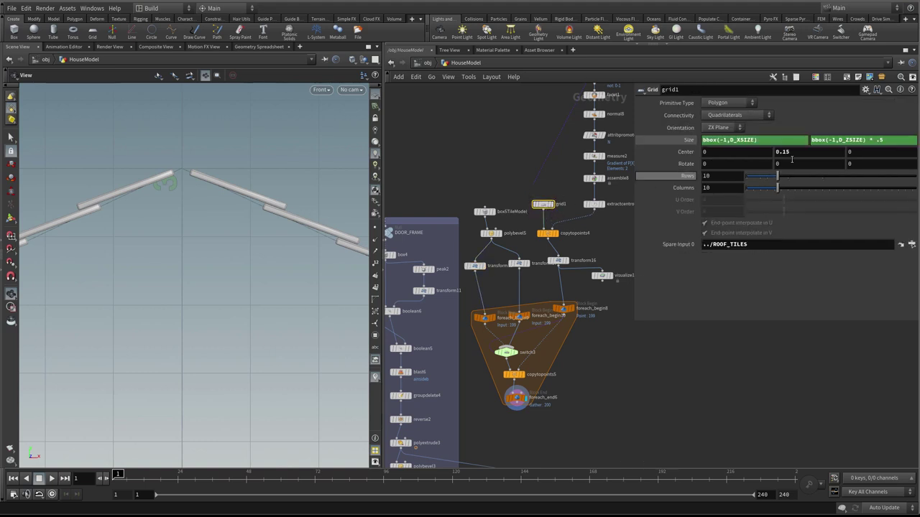
pyautogui.moveTo(789, 151); pyautogui.dragTo(850, 166, button='middle')
pyautogui.scroll(-10, 267, 226)
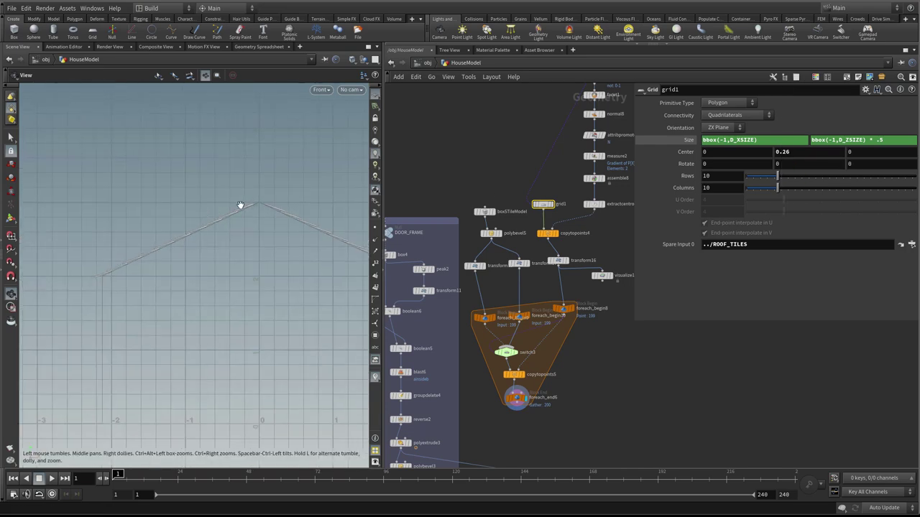
# - Examine the tiled roof from several angles in the perspective view and survey its surrounding node network
pyautogui.moveTo(241, 206)
pyautogui.mouseDown()
pyautogui.moveTo(127, 222)
pyautogui.moveTo(104, 203)
pyautogui.moveTo(105, 189)
pyautogui.moveTo(143, 189)
pyautogui.moveTo(141, 197)
pyautogui.moveTo(246, 217)
pyautogui.mouseUp()
pyautogui.scroll(-1, 363, 138)
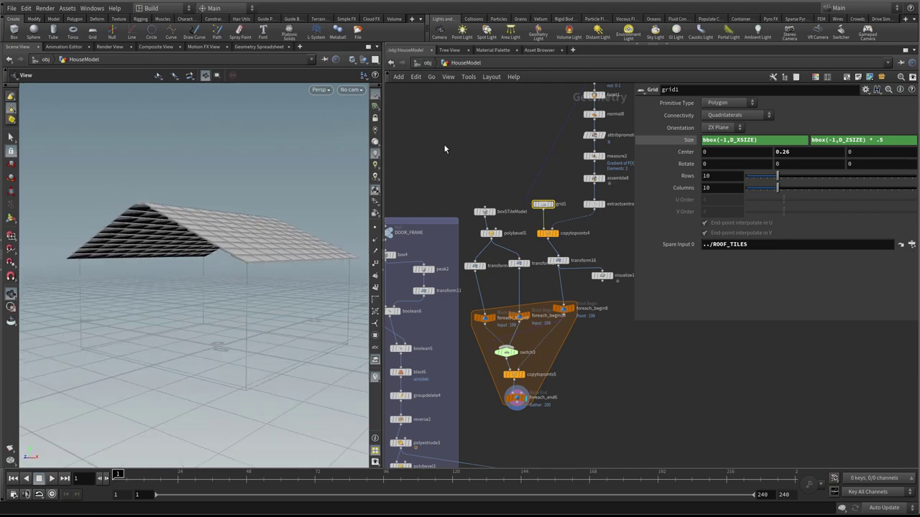
pyautogui.scroll(2, 444, 144)
pyautogui.scroll(-2, 450, 147)
pyautogui.moveTo(208, 218); pyautogui.dragTo(203, 229)
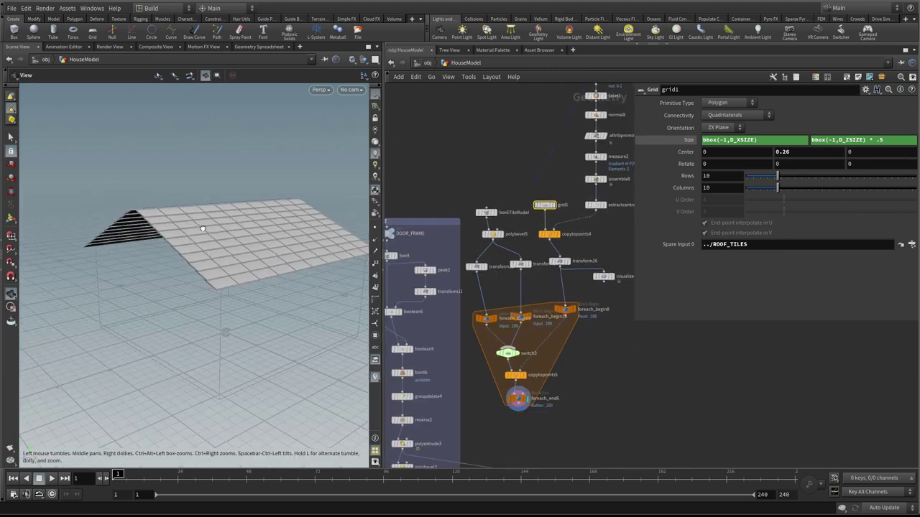
pyautogui.scroll(-3, 486, 171)
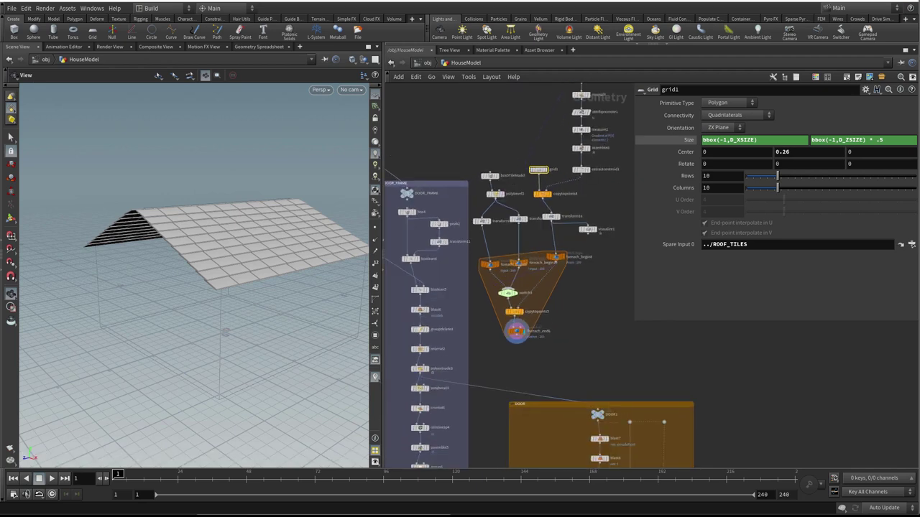
pyautogui.scroll(-3, 601, 341)
pyautogui.moveTo(601, 340); pyautogui.dragTo(484, 344, button='middle')
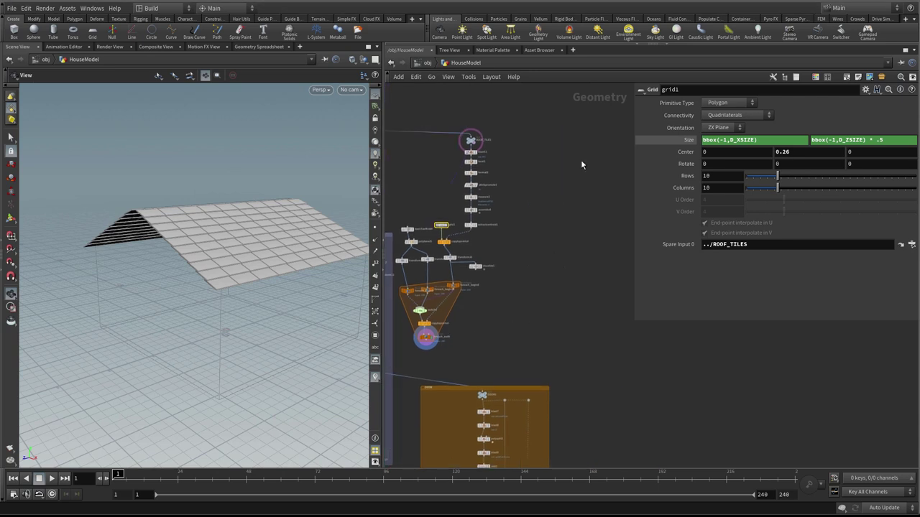
# - Select the roof tile node chain and move it clear of the door network box
pyautogui.moveTo(445, 265); pyautogui.dragTo(403, 352)
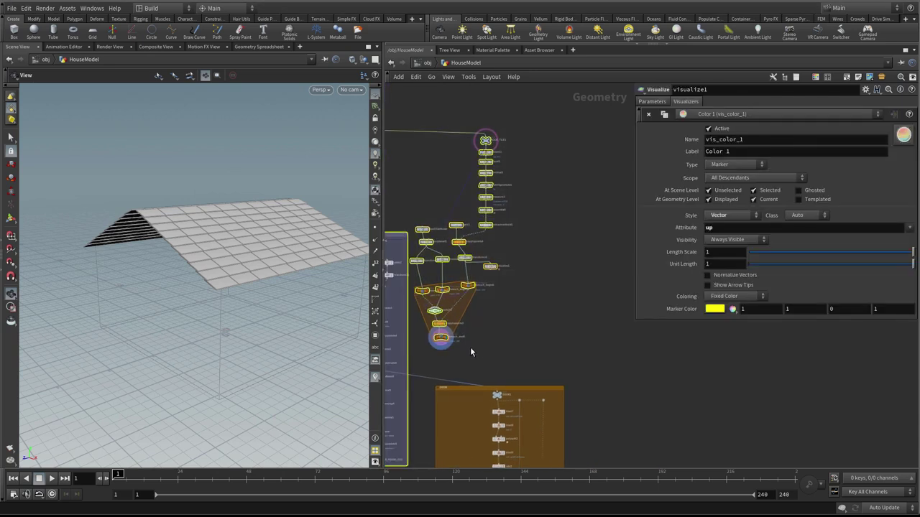
pyautogui.moveTo(557, 132); pyautogui.dragTo(625, 370)
pyautogui.moveTo(574, 342); pyautogui.dragTo(468, 301, button='middle')
pyautogui.moveTo(614, 324); pyautogui.dragTo(624, 342, button='middle')
pyautogui.scroll(2, 570, 343)
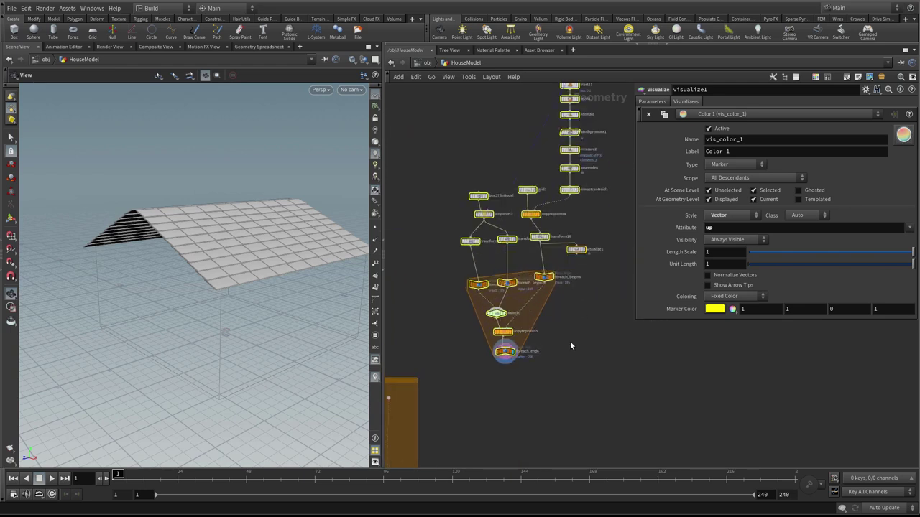
pyautogui.click(571, 345)
# - Add a UV Unwrap node after foreach_end6, wire it to the loop's output and display it
pyautogui.scroll(3, 570, 361)
pyautogui.click(503, 327)
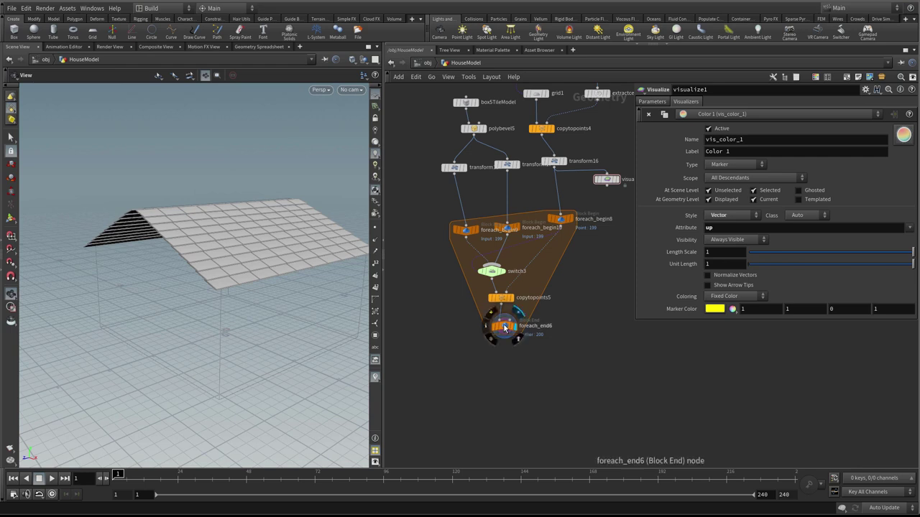
pyautogui.scroll(2, 509, 361)
pyautogui.moveTo(523, 352); pyautogui.dragTo(576, 354, button='middle')
pyautogui.scroll(2, 546, 359)
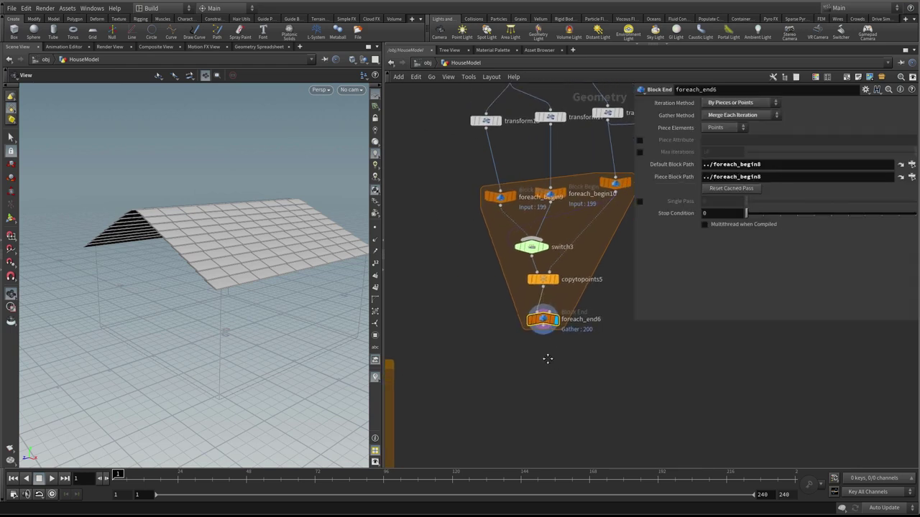
pyautogui.press('Tab')
pyautogui.write('uv')
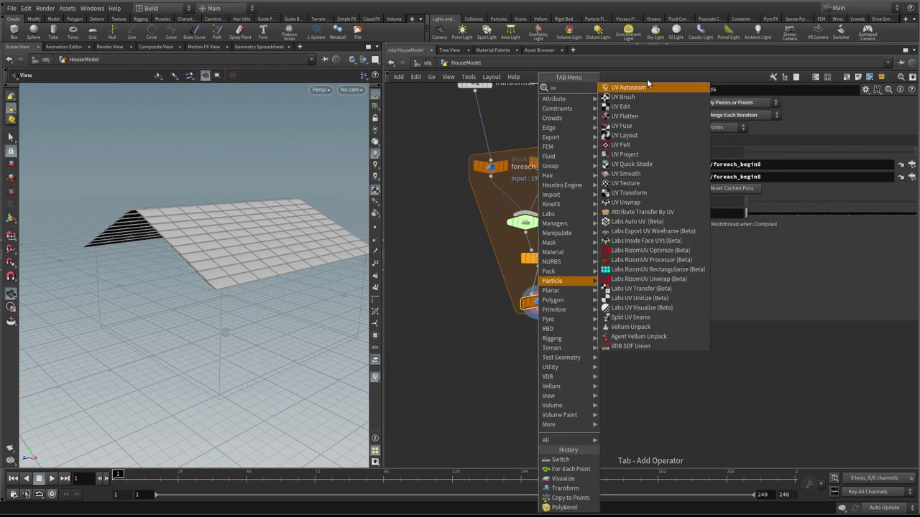
pyautogui.write('un')
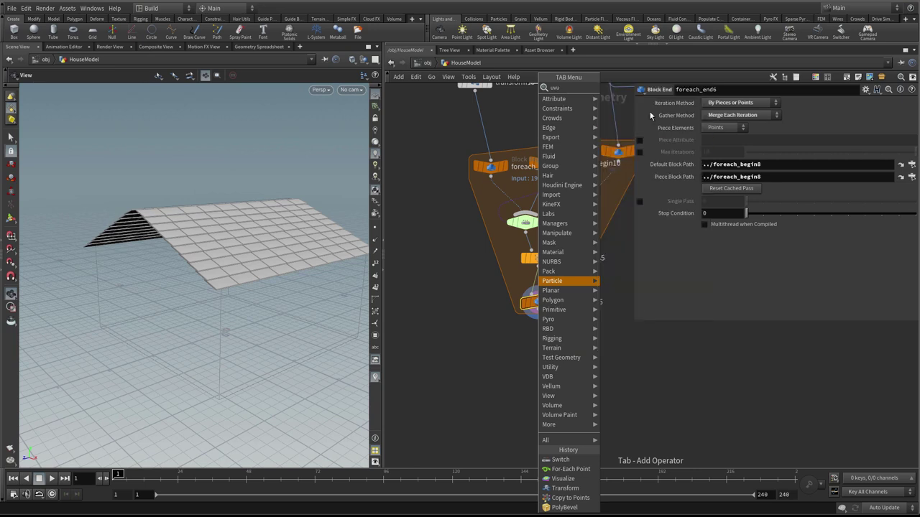
pyautogui.click(659, 91)
pyautogui.click(538, 363)
pyautogui.click(537, 309)
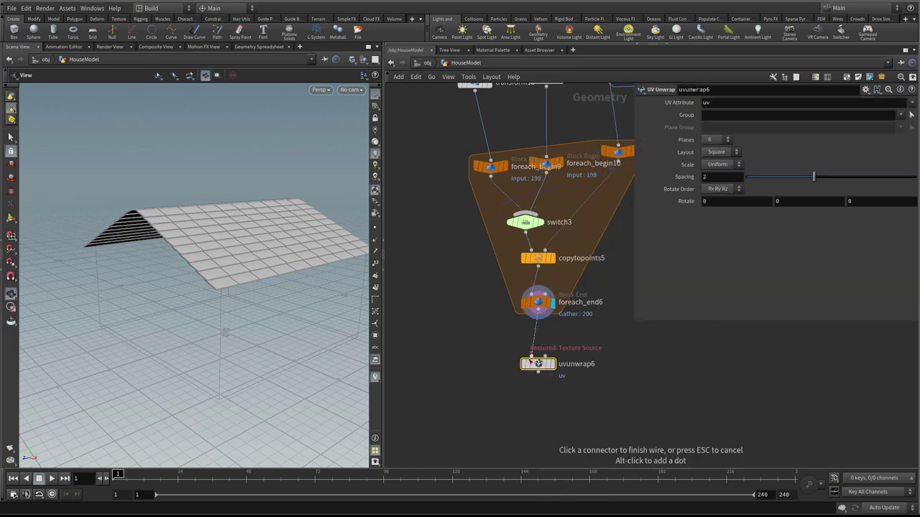
pyautogui.click(532, 357)
pyautogui.click(553, 364)
pyautogui.moveTo(542, 366); pyautogui.dragTo(542, 350)
pyautogui.scroll(3, 448, 338)
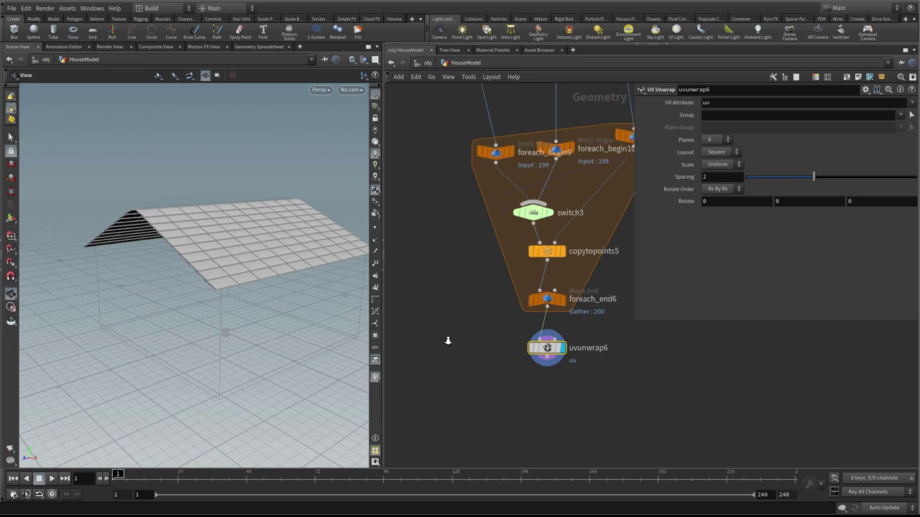
# - Add a UV Quick Shade node after uvunwrap6 and display the checker texture on the roof
pyautogui.press('Tab')
pyautogui.write('qu')
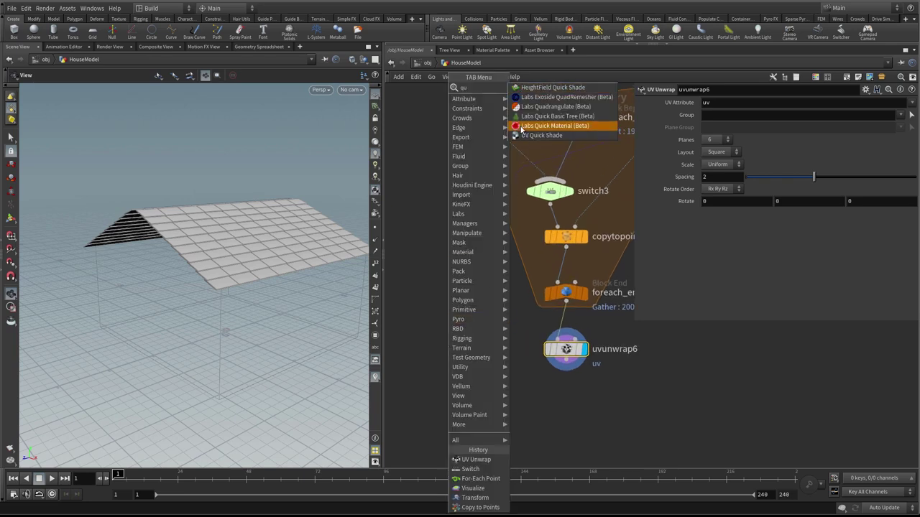
pyautogui.click(541, 135)
pyautogui.click(506, 417)
pyautogui.click(566, 371)
pyautogui.click(506, 406)
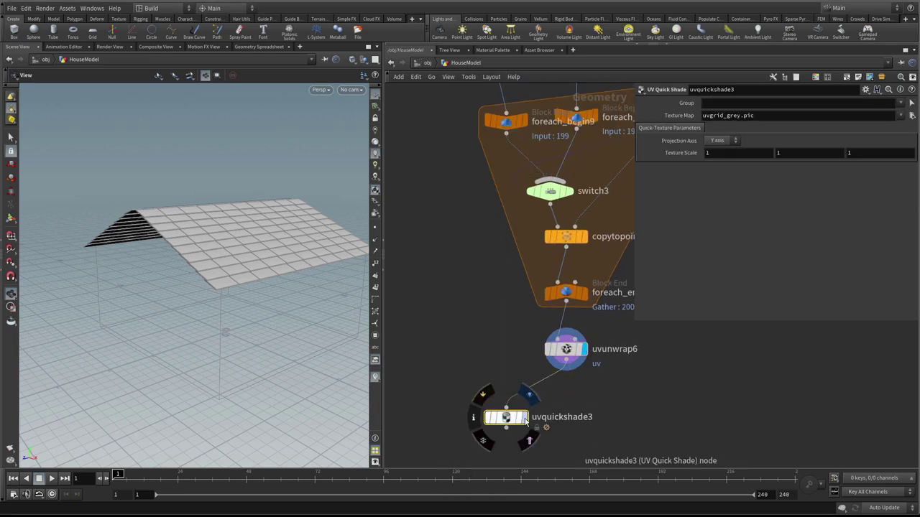
pyautogui.click(533, 417)
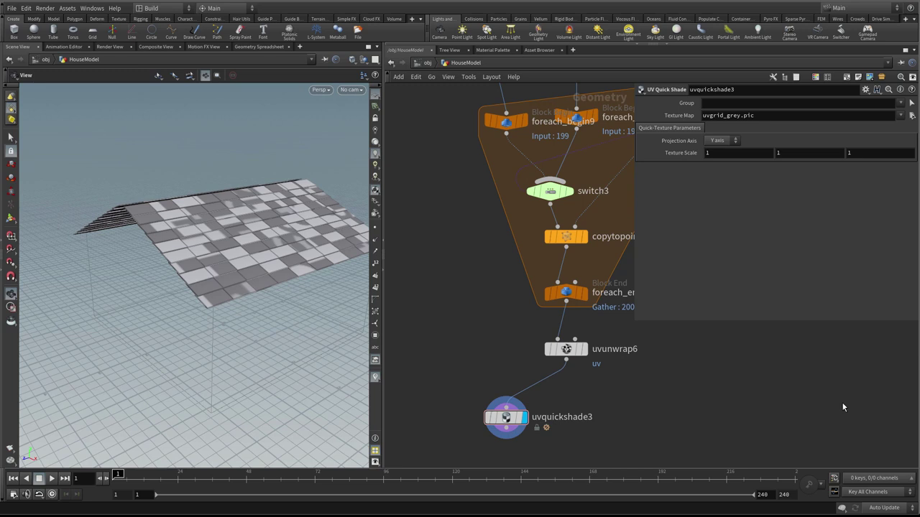
# - Set the spacing of uvunwrap6 to 0.71 and show the resulting layout in the UV view
pyautogui.click(504, 429)
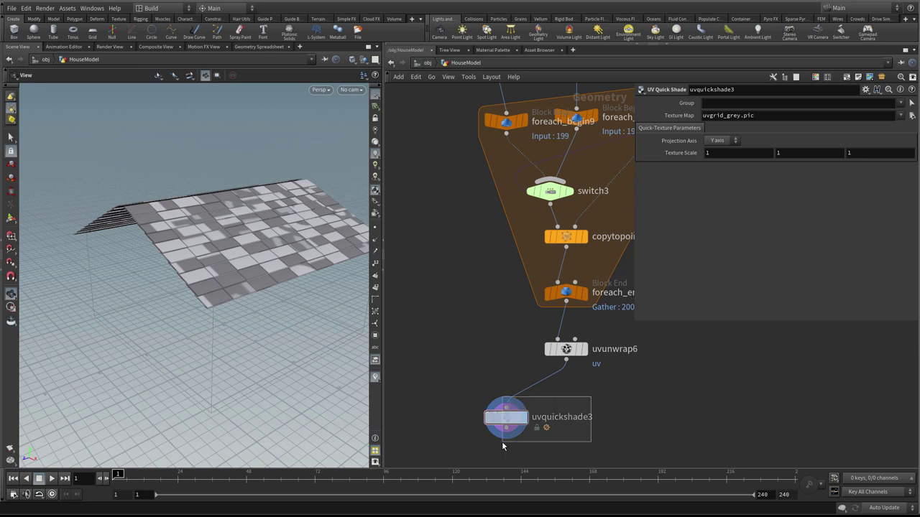
pyautogui.click(566, 350)
pyautogui.moveTo(748, 178); pyautogui.dragTo(770, 179)
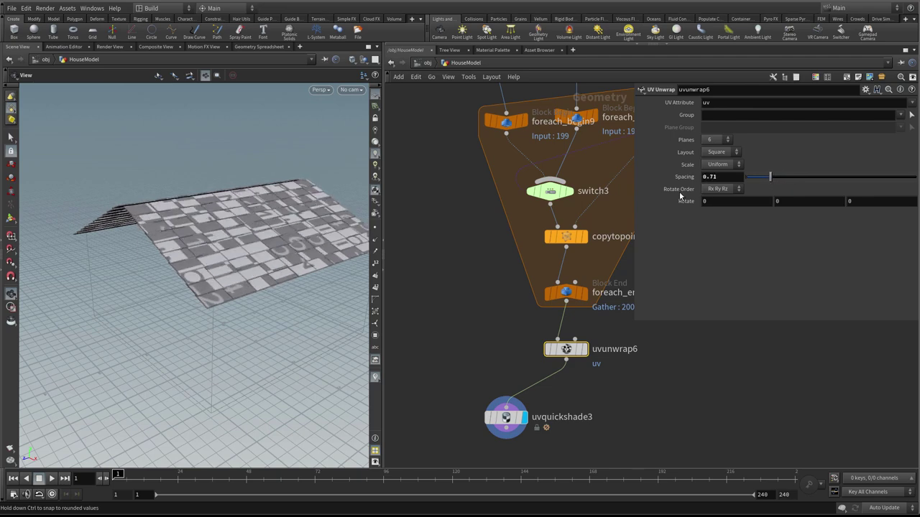
pyautogui.hotkey('space', '5')
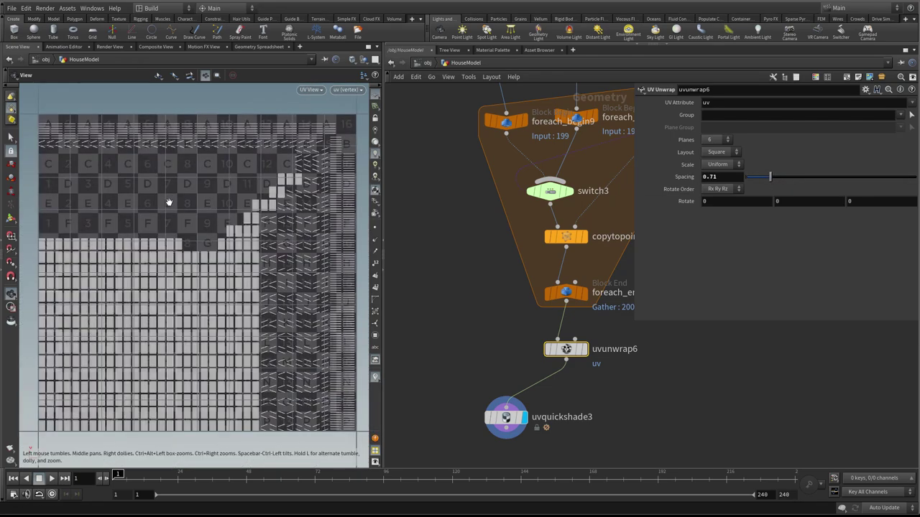
# - Try moving uvunwrap6 inside the for-each loop between copytopoints5 and foreach_end6, and inspect the UVs and roof texture
pyautogui.moveTo(530, 390); pyautogui.dragTo(485, 400, button='middle')
pyautogui.moveTo(521, 358); pyautogui.dragTo(677, 358)
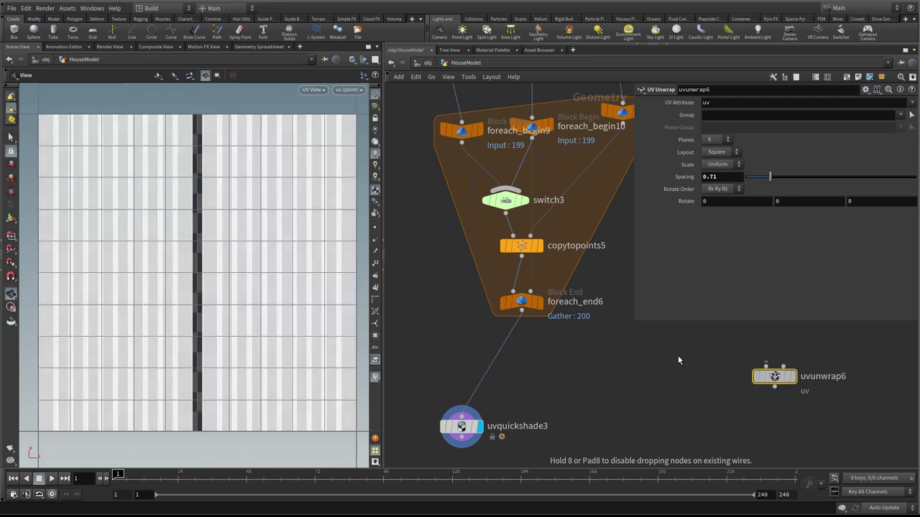
pyautogui.moveTo(773, 377); pyautogui.dragTo(522, 280)
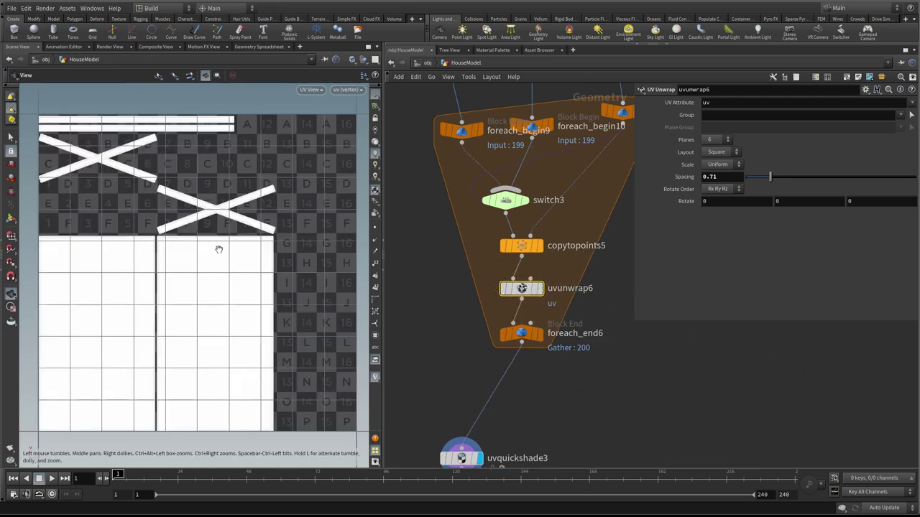
pyautogui.hotkey('space', '1')
pyautogui.scroll(5, 198, 240)
pyautogui.moveTo(198, 240); pyautogui.dragTo(176, 190)
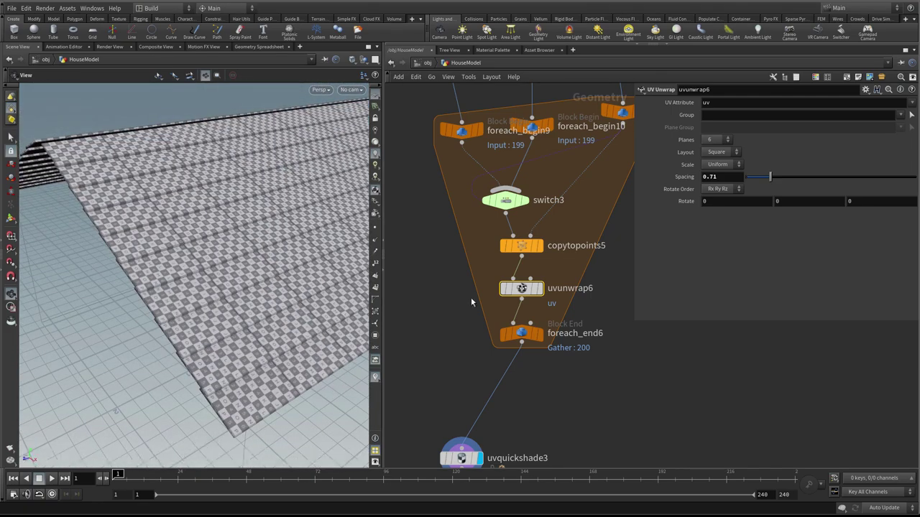
# - Move uvunwrap6 back out of the loop between foreach_end6 and uvquickshade3, and check the UV layout
pyautogui.moveTo(515, 292)
pyautogui.moveTo(522, 291); pyautogui.dragTo(496, 380)
pyautogui.hotkey('space', '5')
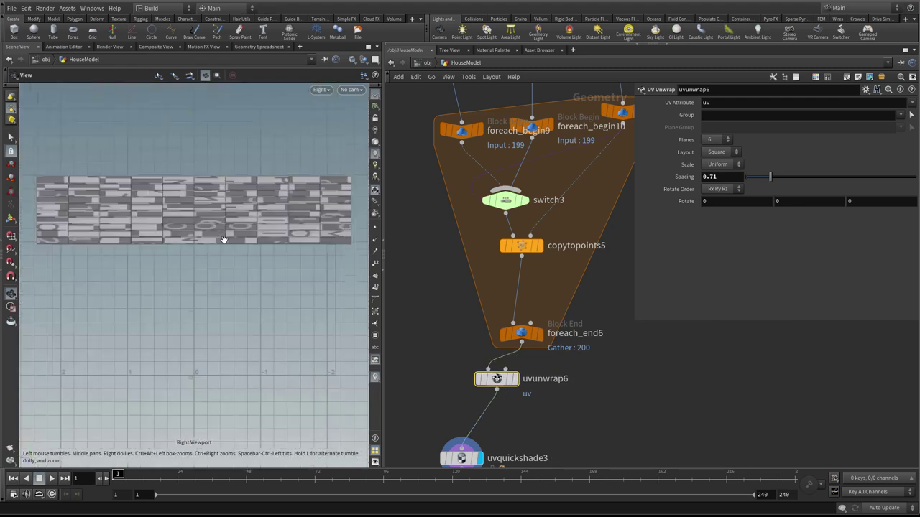
pyautogui.hotkey('space', '1')
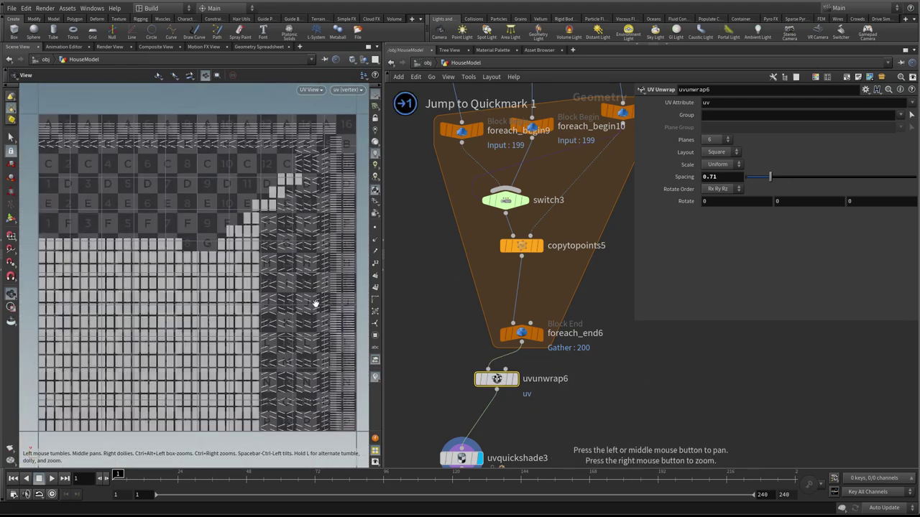
# - Arrange the nodes below the for-each loop and inspect the attribute information of uvunwrap6
pyautogui.scroll(-3, 439, 331)
pyautogui.moveTo(471, 359); pyautogui.dragTo(485, 367)
pyautogui.moveTo(543, 387); pyautogui.dragTo(553, 376, button='middle')
pyautogui.moveTo(460, 392); pyautogui.dragTo(439, 388)
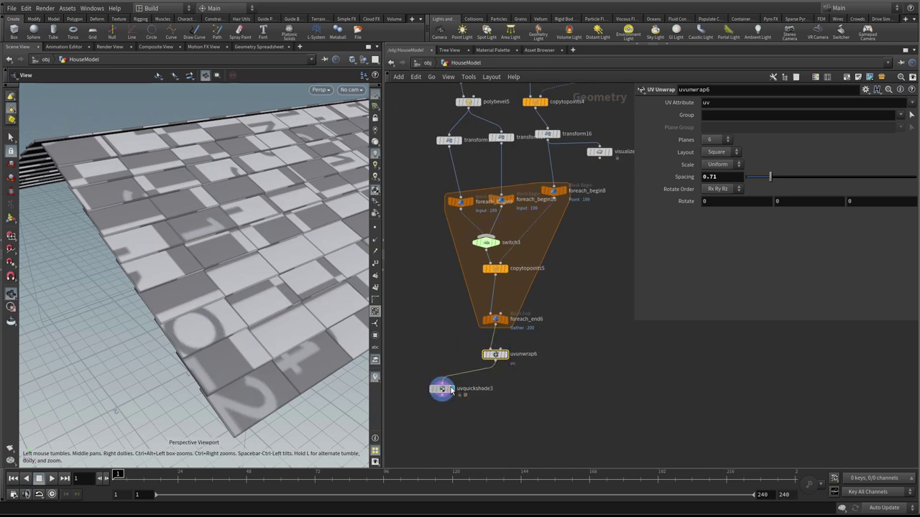
pyautogui.middleClick(494, 357)
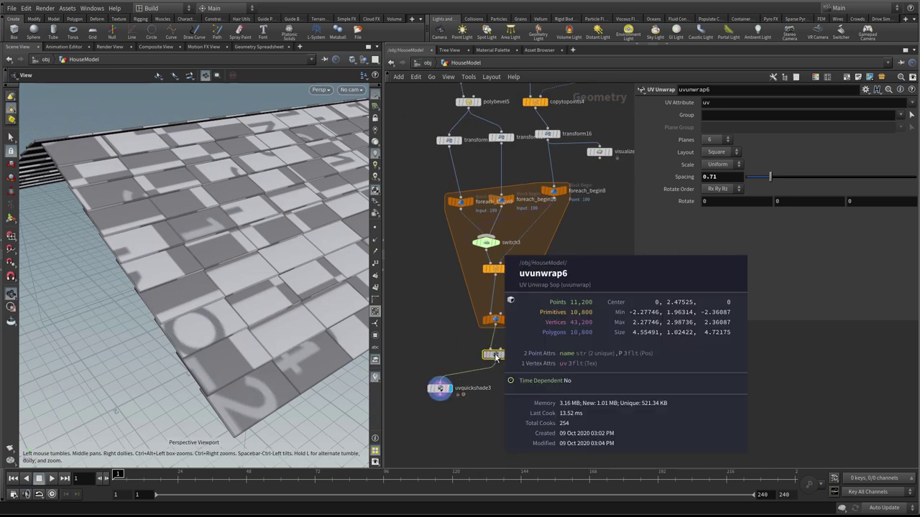
# - Add an Attribute Delete node and connect it to the output of uvunwrap6
pyautogui.press('Tab')
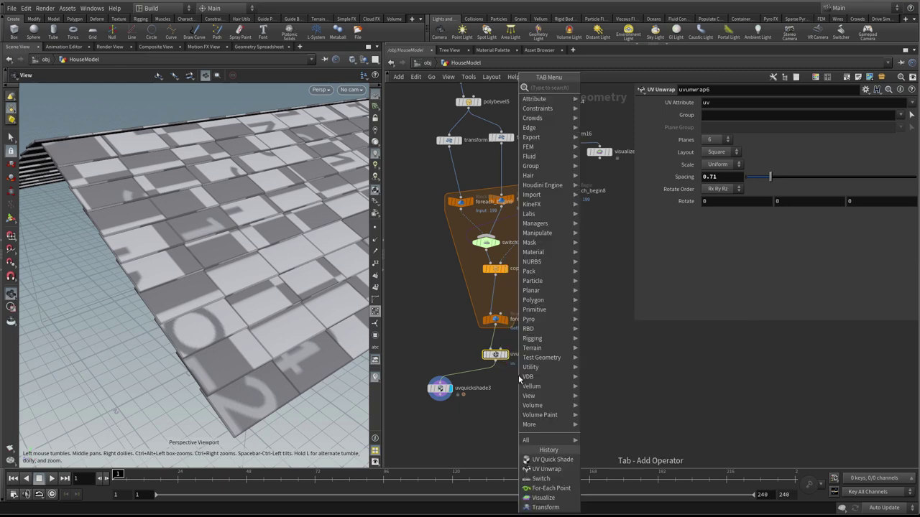
pyautogui.write('attrib')
pyautogui.write('d')
pyautogui.click(614, 88)
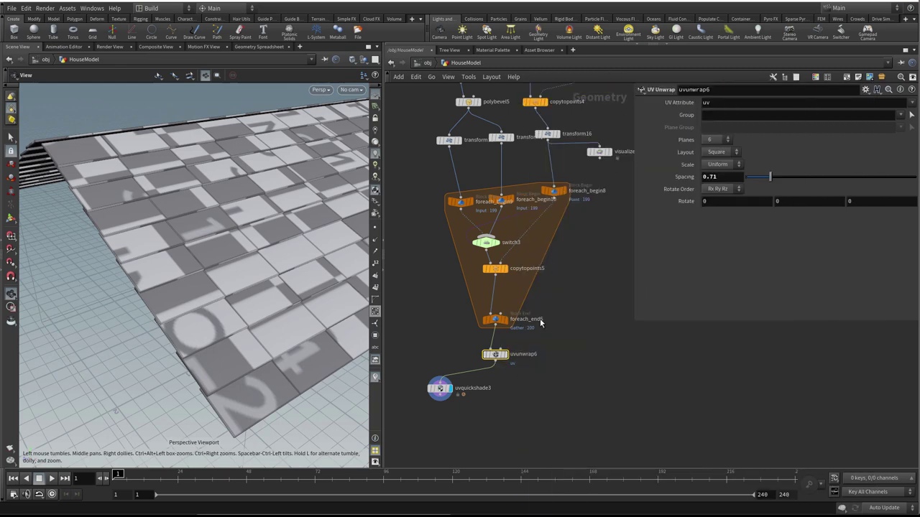
pyautogui.click(501, 396)
pyautogui.moveTo(496, 362)
pyautogui.mouseDown()
pyautogui.moveTo(497, 391)
pyautogui.moveTo(495, 350)
pyautogui.mouseUp()
pyautogui.click(512, 397)
# - Delete the uvquickshade3 node and display the Attribute Delete node's output instead
pyautogui.click(439, 388)
pyautogui.press('Delete')
pyautogui.moveTo(448, 374); pyautogui.dragTo(540, 394)
# - Set the Attribute Delete node to remove the name point attribute
pyautogui.click(911, 122)
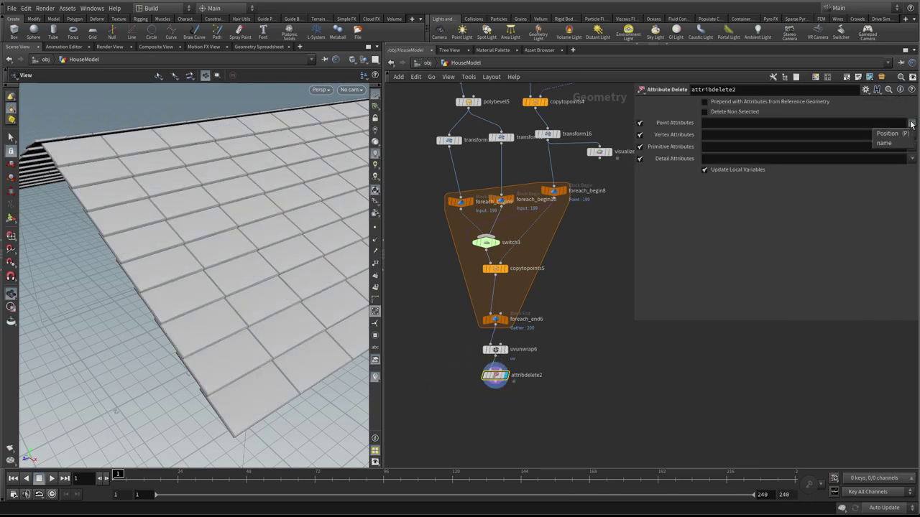
pyautogui.click(890, 143)
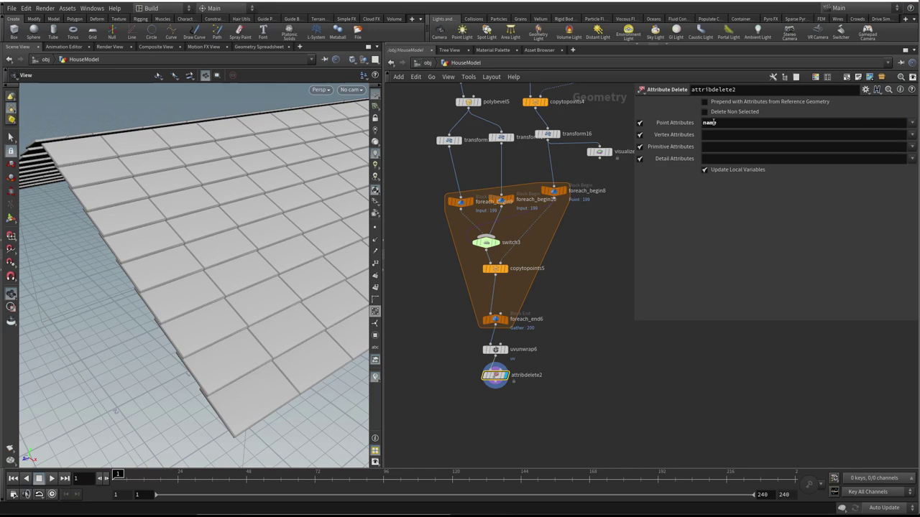
# - Check the available vertex and primitive attributes in attribdelete2 and inspect the node's geometry information
pyautogui.click(912, 135)
pyautogui.click(874, 180)
pyautogui.click(912, 147)
pyautogui.click(636, 259)
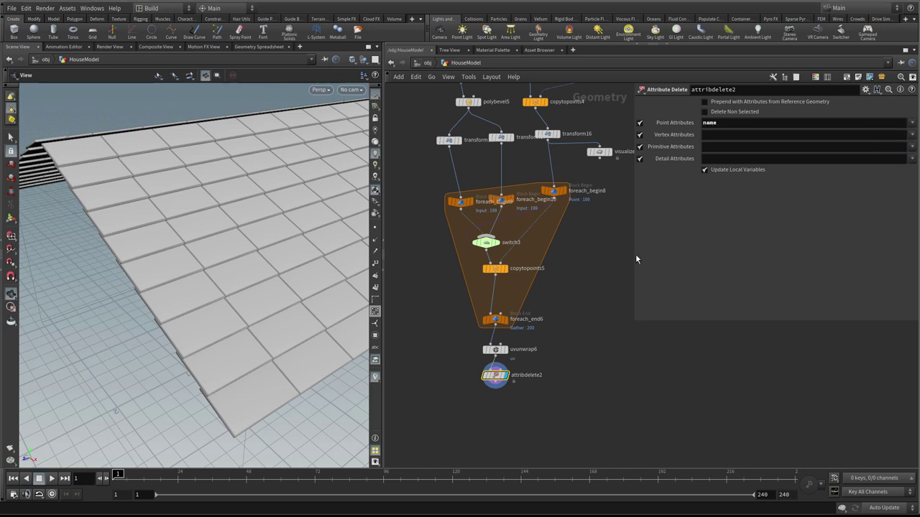
pyautogui.middleClick(497, 376)
pyautogui.click(559, 354)
# - Add a Normal node below attribdelete2, connect it and display its output
pyautogui.scroll(3, 522, 411)
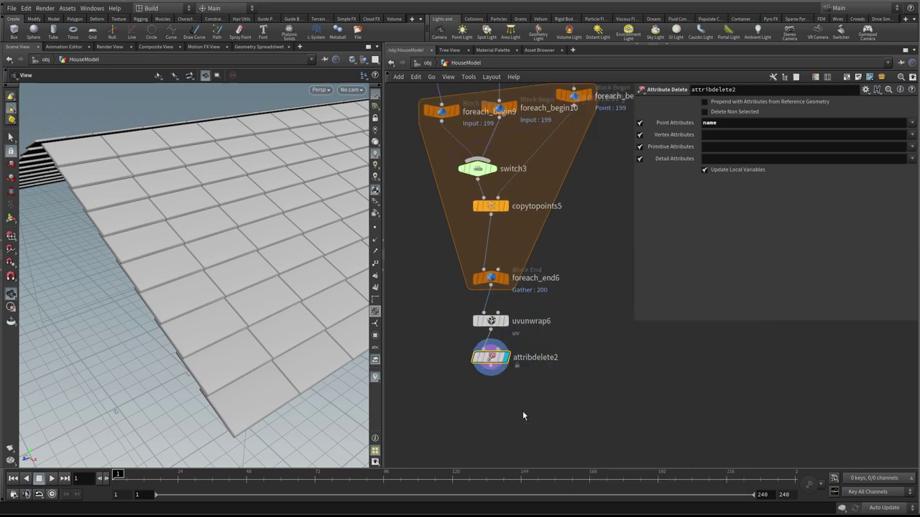
pyautogui.press('Tab')
pyautogui.write('normal')
pyautogui.press('Return')
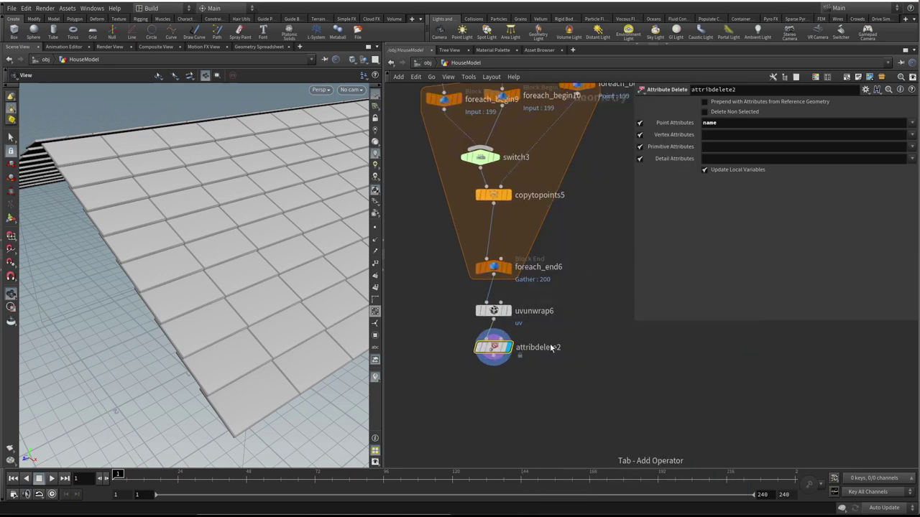
pyautogui.click(497, 368)
pyautogui.click(508, 387)
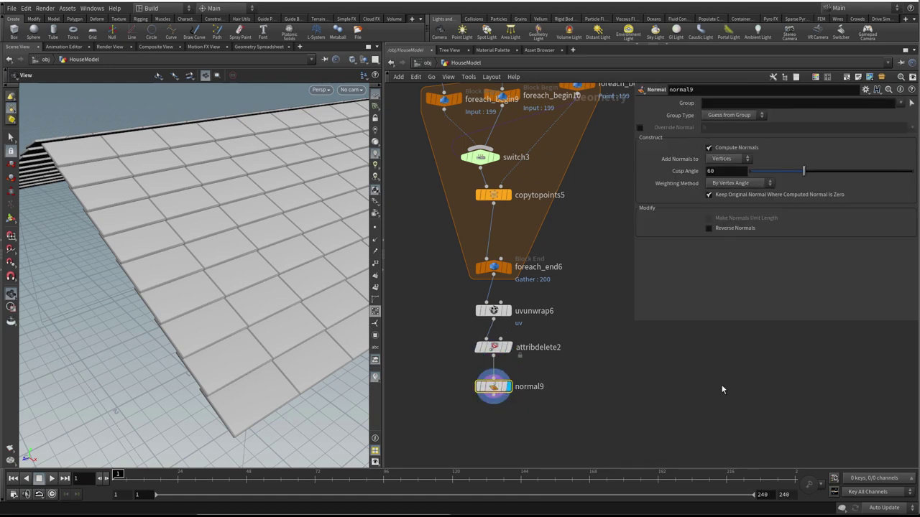
# - Add an Assemble node after normal9, display it, and set its output prefix to roofTiles
pyautogui.moveTo(516, 407); pyautogui.dragTo(518, 392, button='middle')
pyautogui.press('Tab')
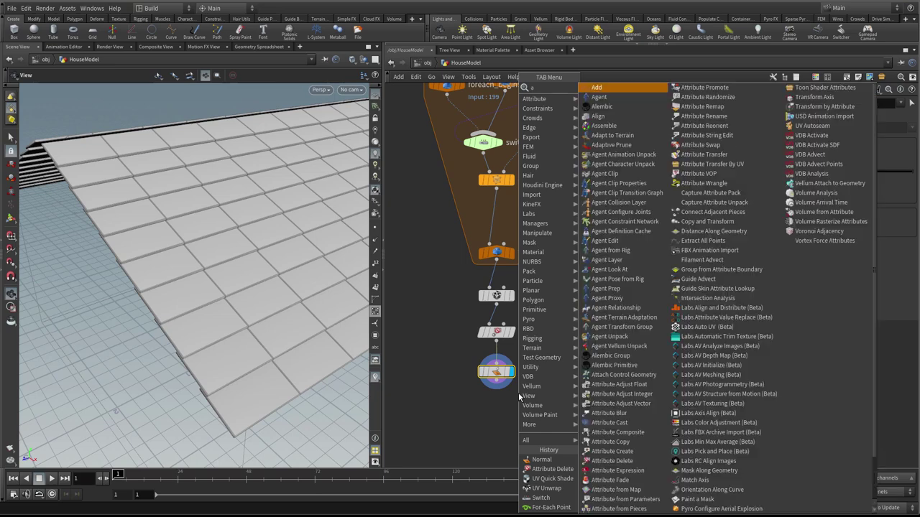
pyautogui.click(606, 90)
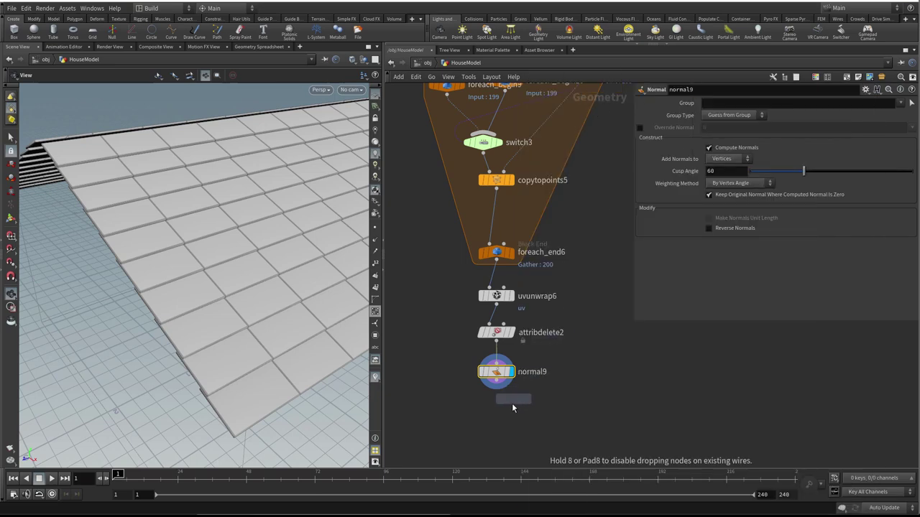
pyautogui.click(497, 415)
pyautogui.press('r')
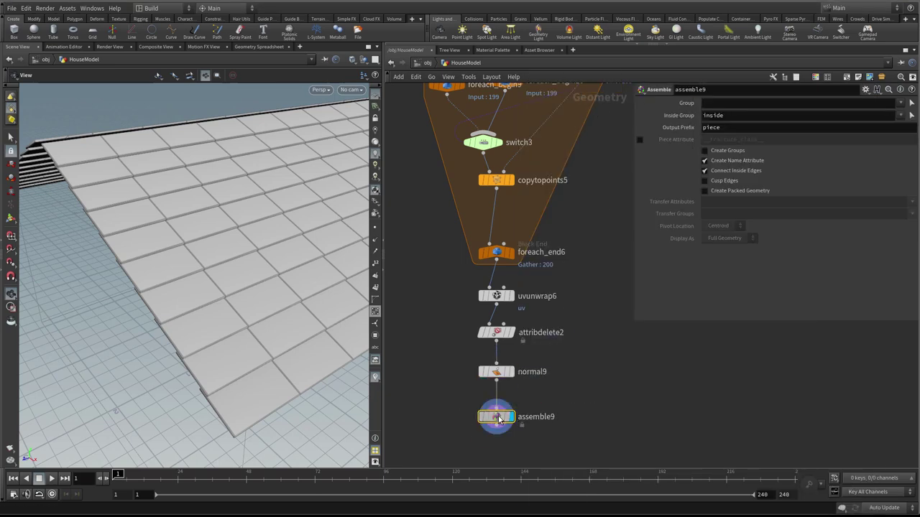
pyautogui.middleClick(498, 419)
pyautogui.moveTo(564, 342); pyautogui.dragTo(573, 345, button='middle')
pyautogui.click(734, 128)
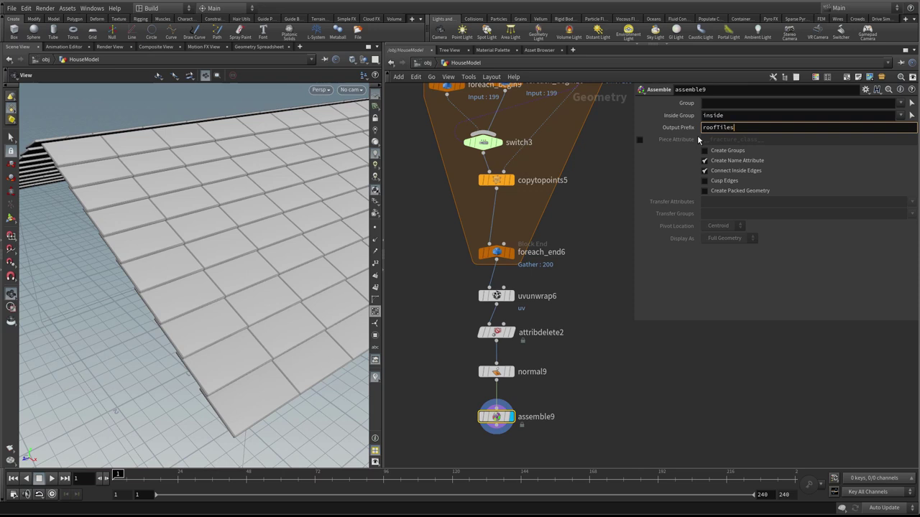
pyautogui.press('Return')
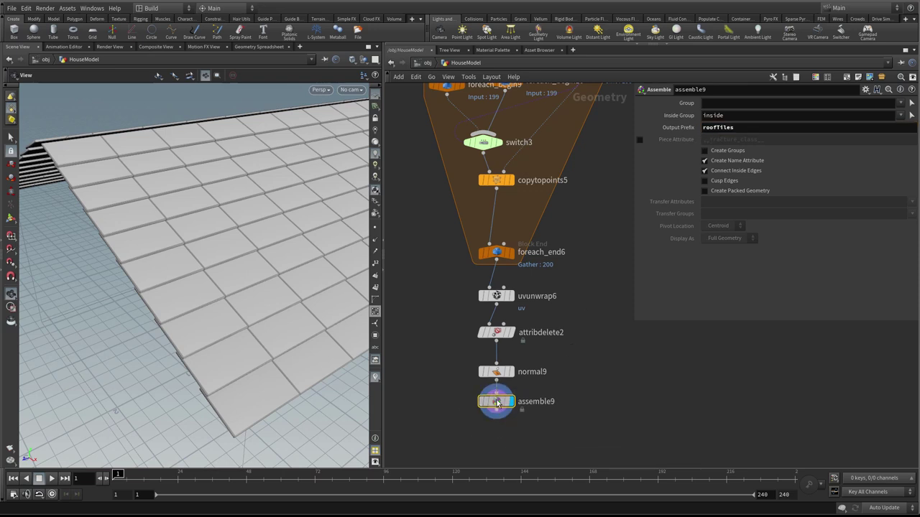
# - Add a Group node after assemble9, display it, and set its group name to ROOF_TILES
pyautogui.press('Tab')
pyautogui.moveTo(519, 415)
pyautogui.write('gr')
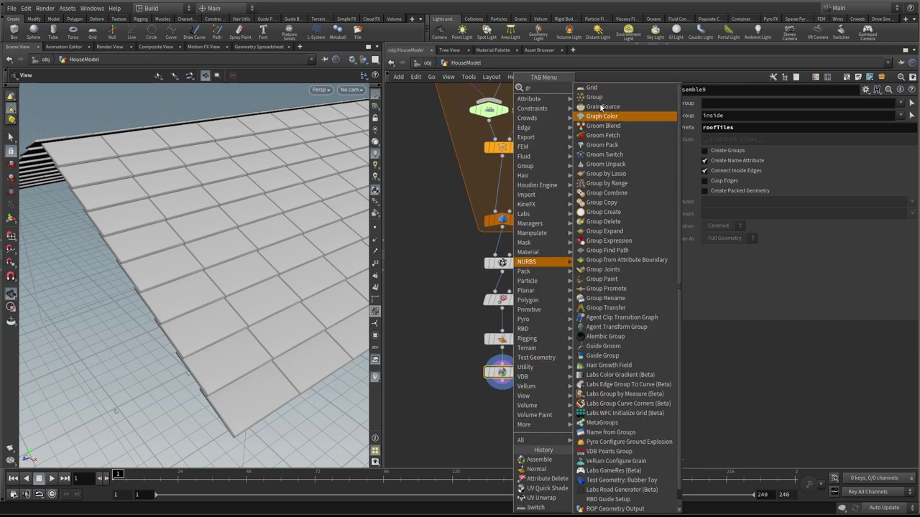
pyautogui.click(603, 99)
pyautogui.click(502, 415)
pyautogui.moveTo(507, 386); pyautogui.dragTo(512, 416)
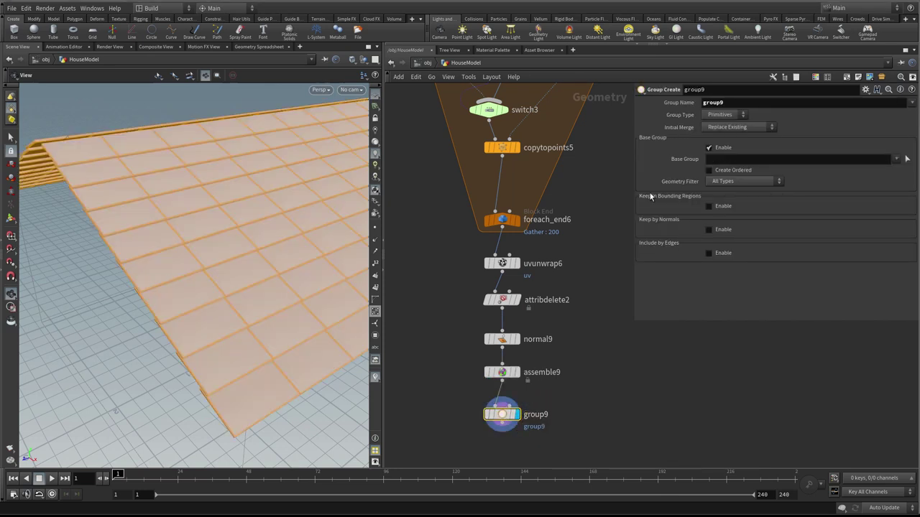
pyautogui.click(740, 102)
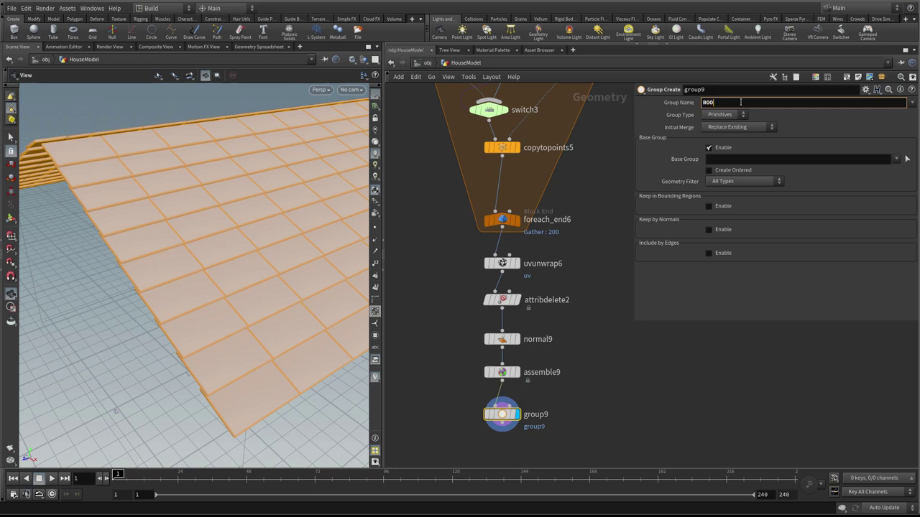
pyautogui.write('ROOF_TILES')
pyautogui.press('Return')
# - Add a Null node after group9, rename it ROOF_TILES_OUT and display its output
pyautogui.moveTo(558, 406); pyautogui.dragTo(556, 385, button='middle')
pyautogui.press('Tab')
pyautogui.write('null')
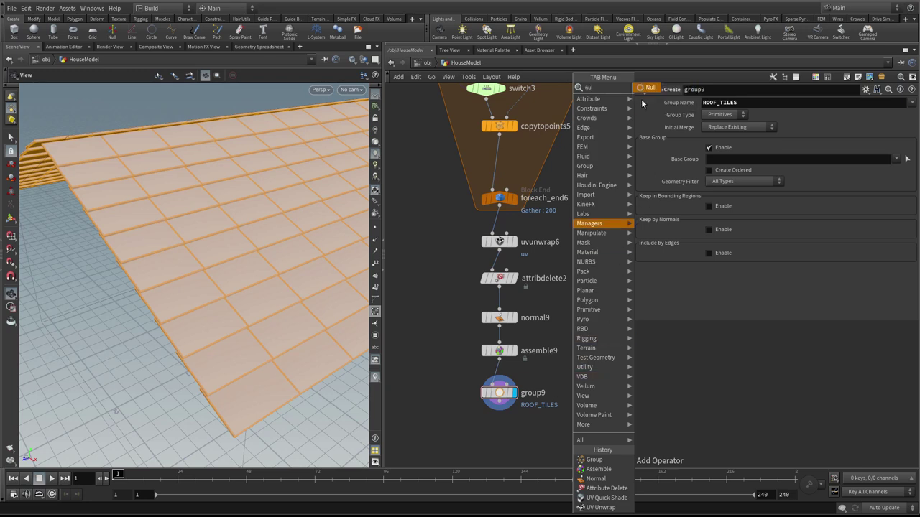
pyautogui.click(645, 92)
pyautogui.click(497, 441)
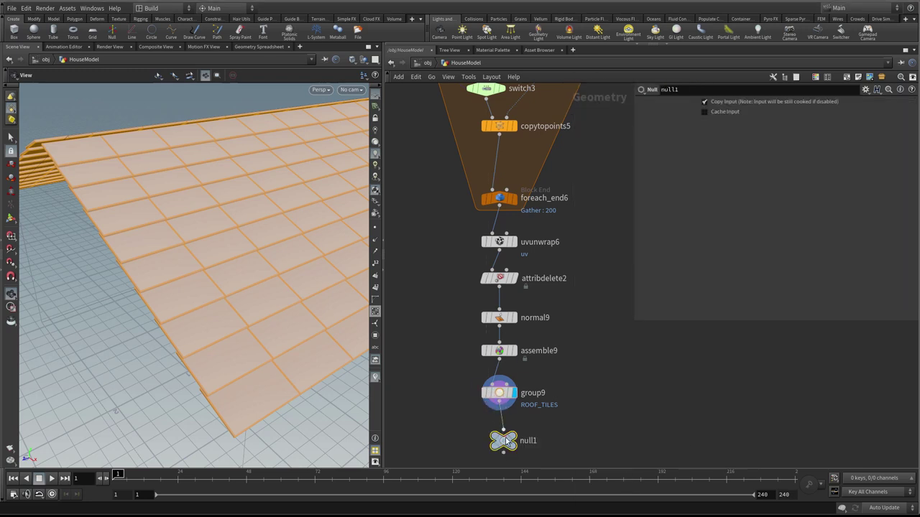
pyautogui.click(525, 442)
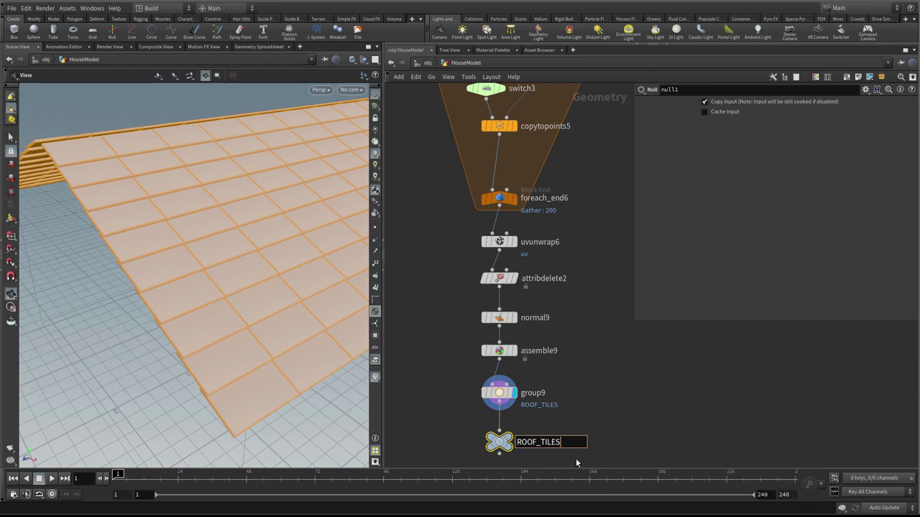
pyautogui.write('T')
pyautogui.press('Return')
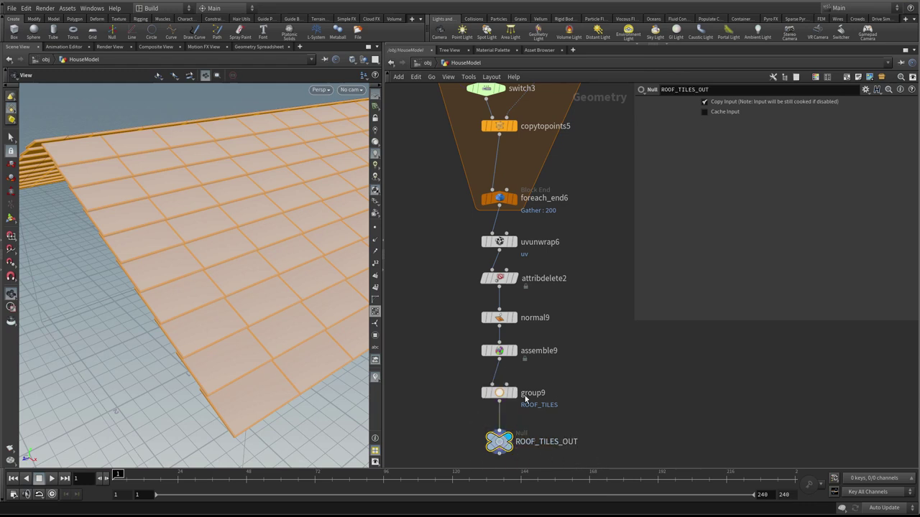
# - Enclose all the roof tile nodes in a network box and give the box a title
pyautogui.scroll(-8, 546, 359)
pyautogui.moveTo(600, 136); pyautogui.dragTo(478, 428)
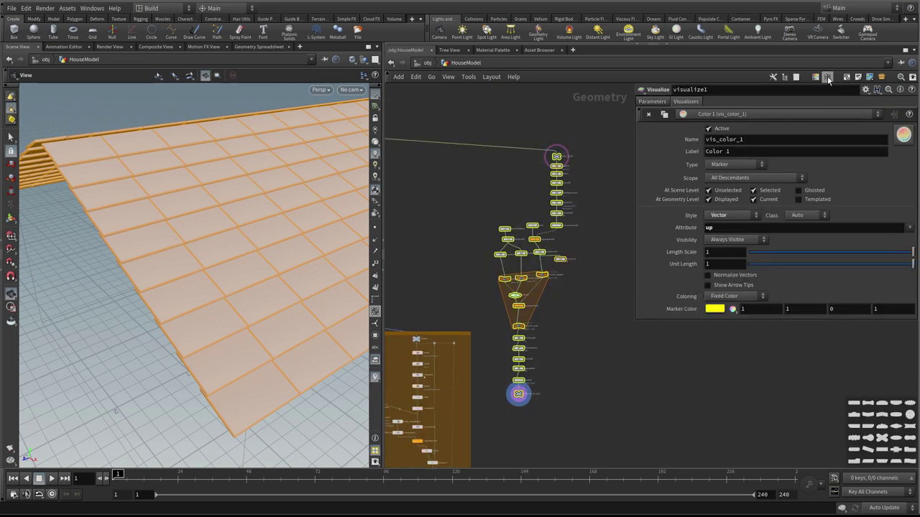
pyautogui.hotkey('shift', 'o')
pyautogui.scroll(2, 549, 135)
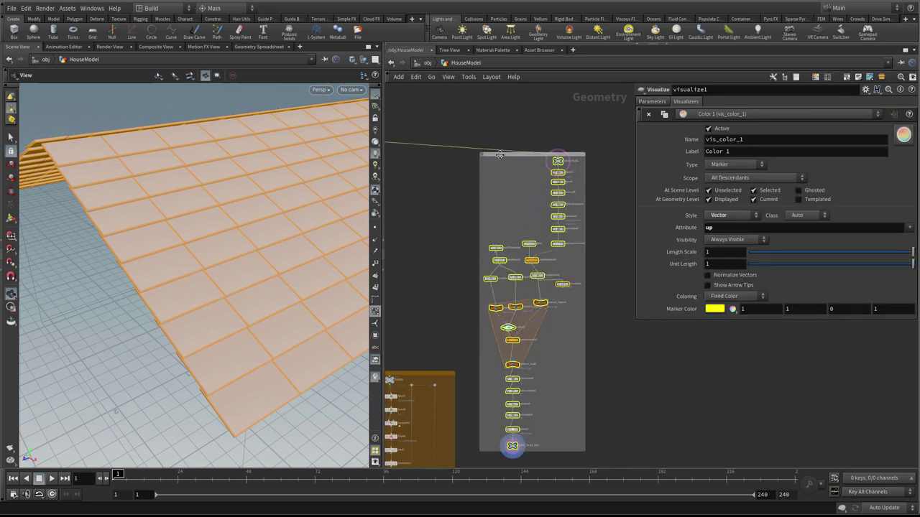
pyautogui.doubleClick(501, 155)
pyautogui.click(452, 185)
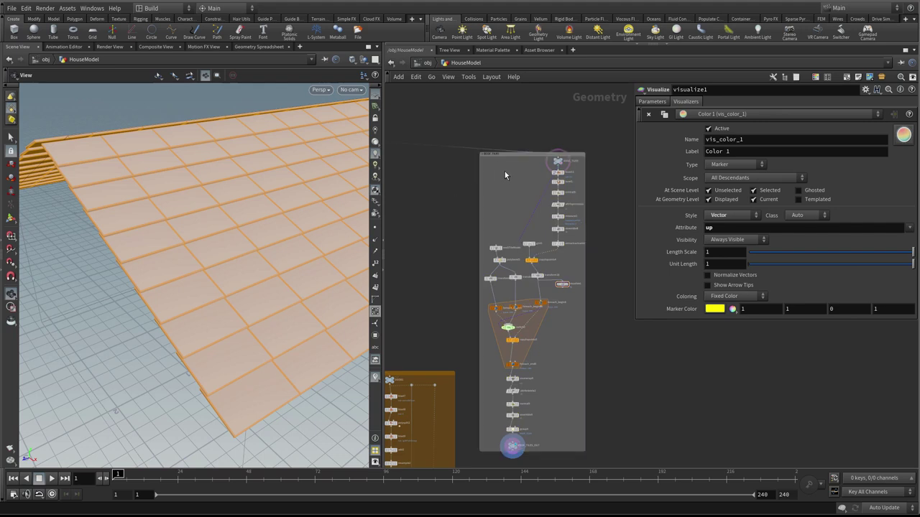
# - Color the roof tiles network box pink
pyautogui.click(512, 154)
pyautogui.press('c')
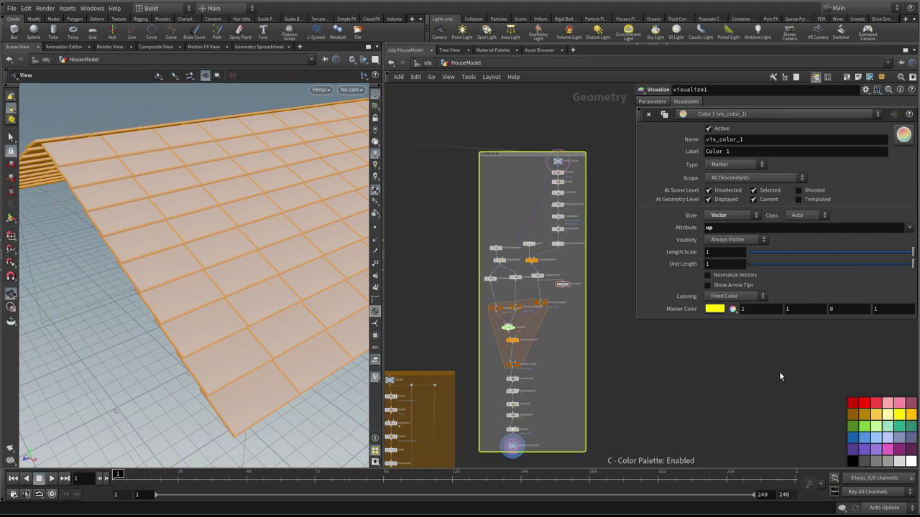
pyautogui.click(909, 404)
pyautogui.press('c')
pyautogui.scroll(-6, 717, 380)
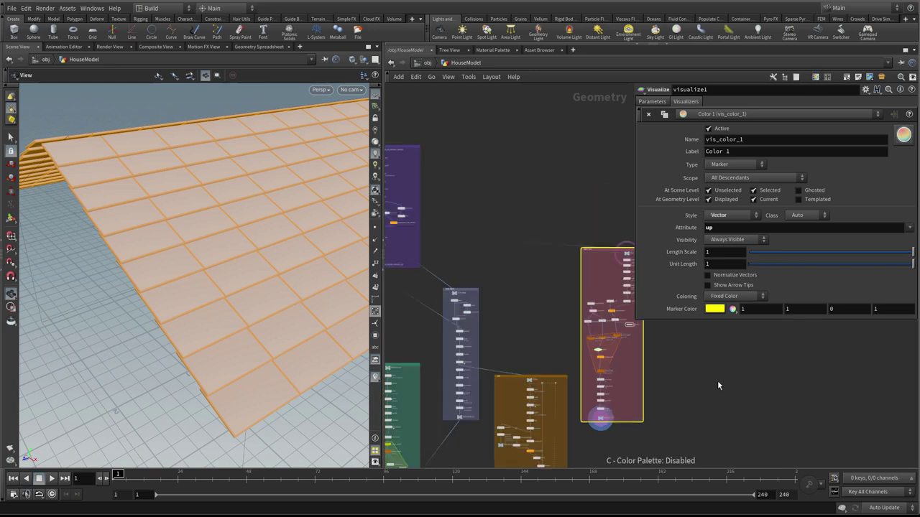
# - Move the pink roof tiles network box down beside the brown network box
pyautogui.moveTo(668, 364); pyautogui.dragTo(586, 345, button='middle')
pyautogui.scroll(2, 559, 281)
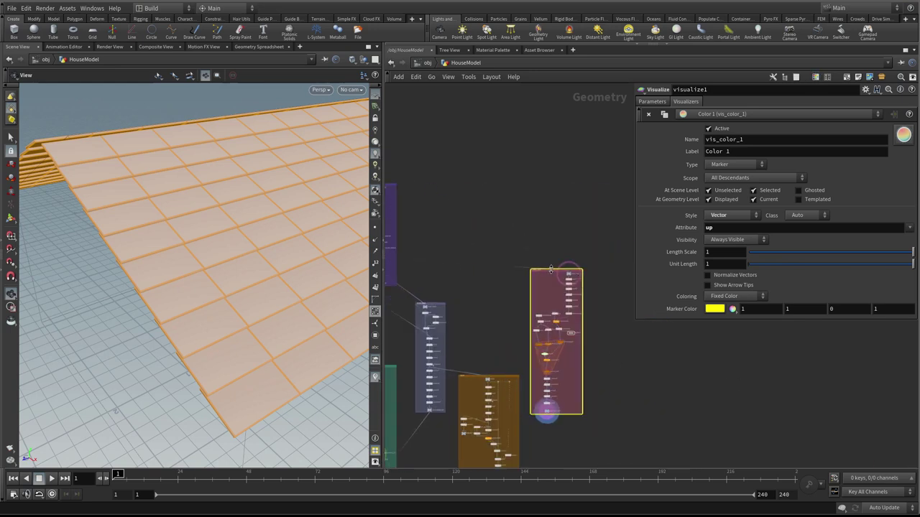
pyautogui.moveTo(551, 267); pyautogui.dragTo(551, 351)
pyautogui.moveTo(551, 352); pyautogui.dragTo(573, 215, button='middle')
pyautogui.scroll(1, 588, 407)
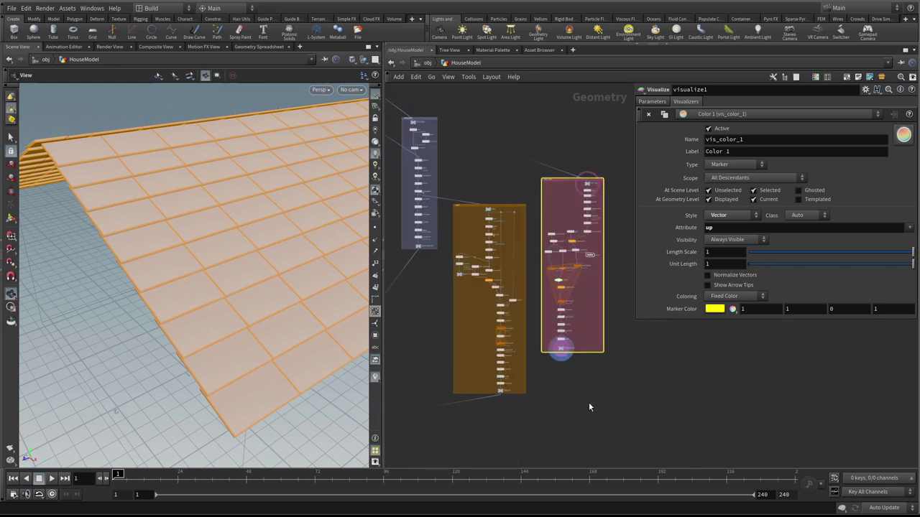
# - Try to wire the ROOF_TILES_OUT null into the merge3 node
pyautogui.scroll(3, 569, 380)
pyautogui.click(555, 323)
pyautogui.scroll(-1, 568, 324)
pyautogui.moveTo(583, 317); pyautogui.dragTo(667, 227, button='middle')
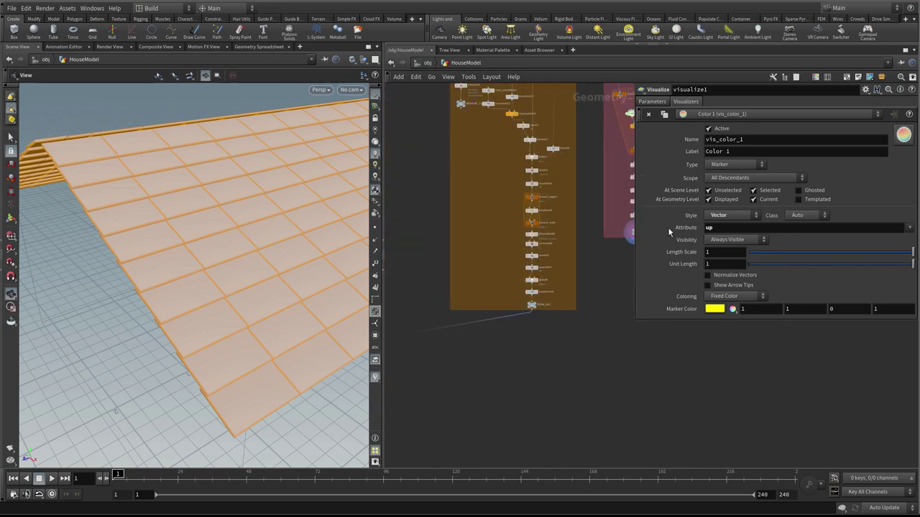
pyautogui.scroll(-4, 586, 273)
pyautogui.moveTo(521, 356); pyautogui.dragTo(674, 305, button='middle')
pyautogui.scroll(2, 514, 333)
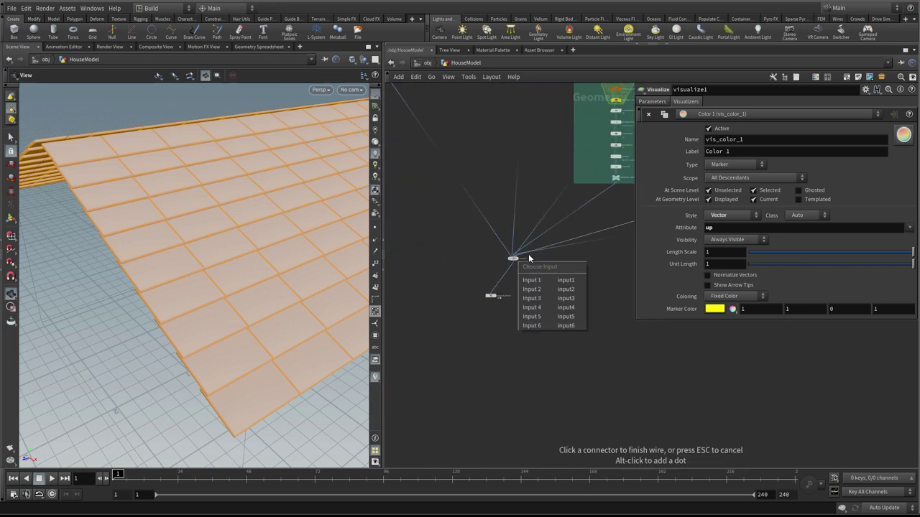
pyautogui.click(519, 263)
# - Display merge3 and connect the ROOF_TILES_OUT null as an additional input to it
pyautogui.scroll(3, 518, 260)
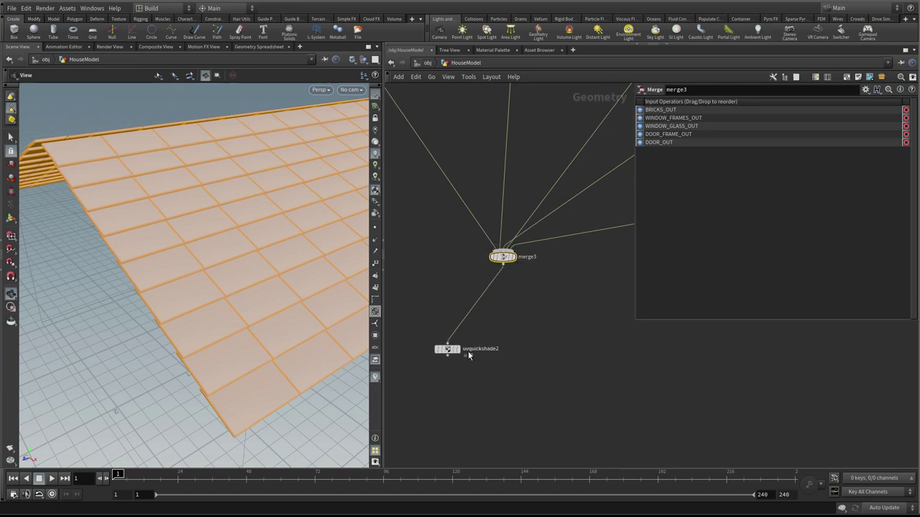
pyautogui.click(512, 256)
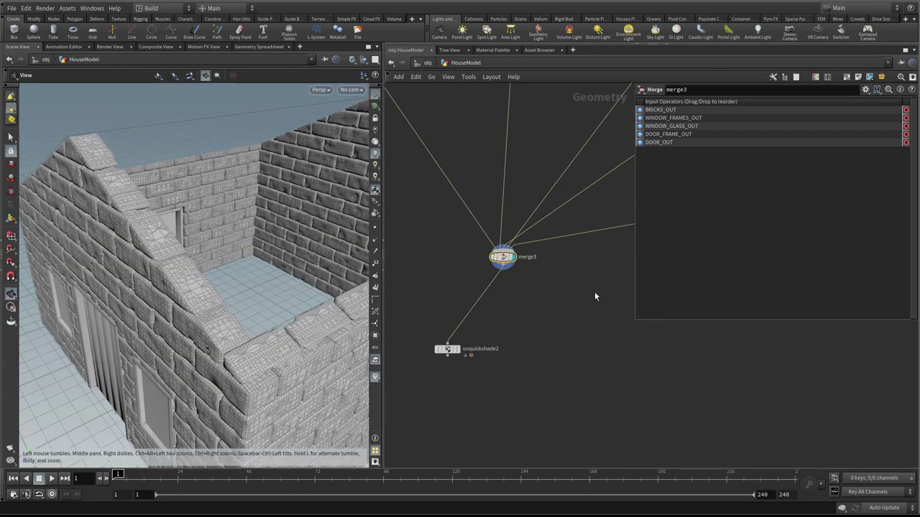
pyautogui.scroll(-8, 523, 339)
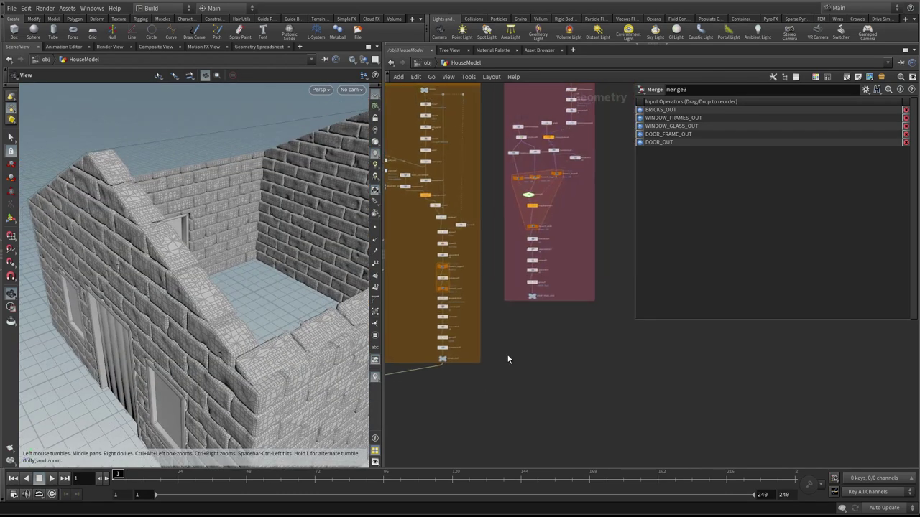
pyautogui.scroll(3, 523, 305)
pyautogui.click(539, 296)
pyautogui.scroll(-4, 522, 392)
pyautogui.moveTo(459, 435); pyautogui.dragTo(621, 237, button='middle')
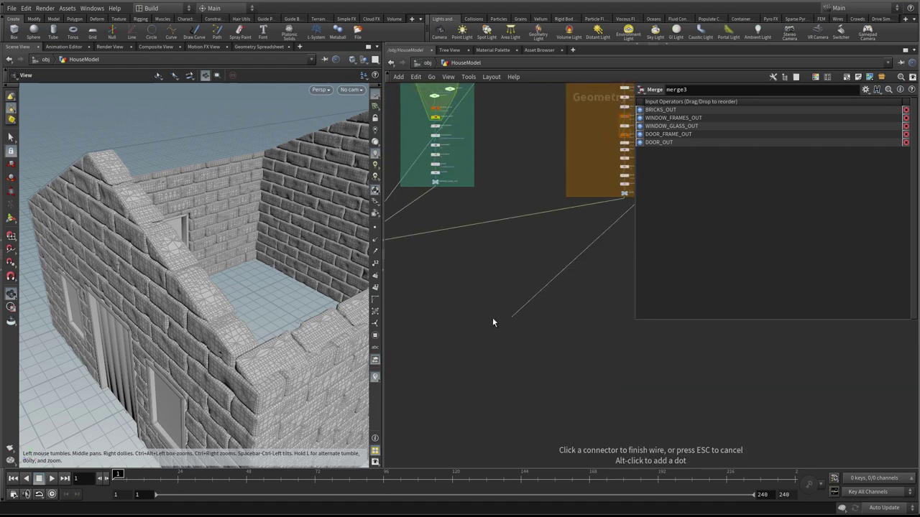
pyautogui.moveTo(415, 309); pyautogui.dragTo(624, 342, button='middle')
pyautogui.scroll(8, 574, 308)
pyautogui.click(495, 169)
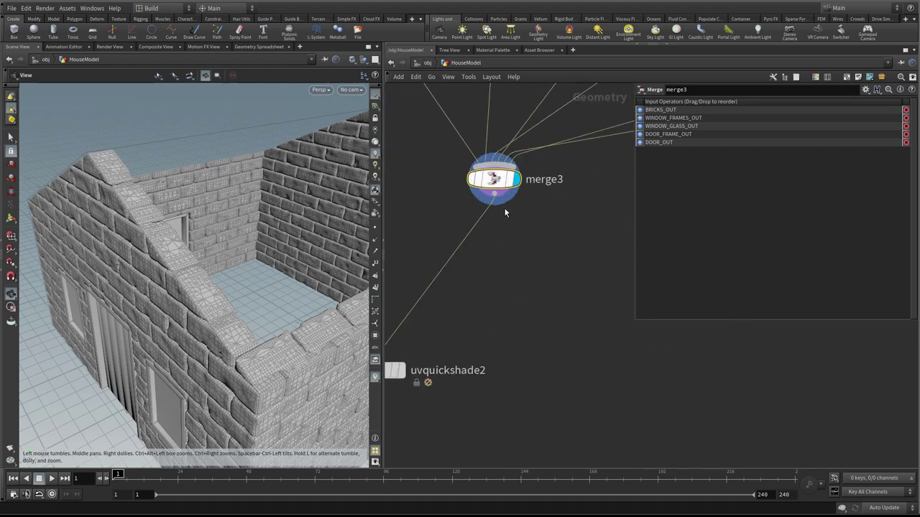
# - Examine the merged house with its roof tiles from several angles and review the roof tiles network box
pyautogui.scroll(-5, 166, 268)
pyautogui.moveTo(166, 269); pyautogui.dragTo(195, 217)
pyautogui.scroll(5, 158, 227)
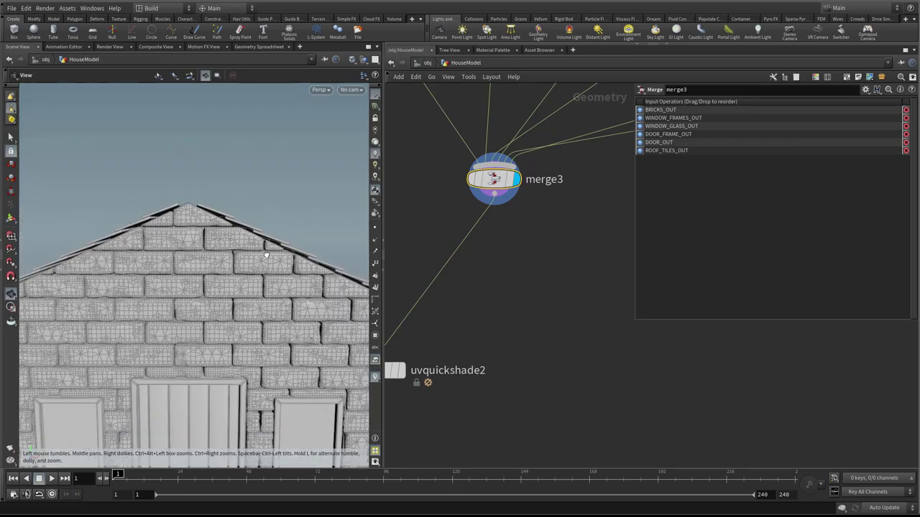
pyautogui.moveTo(266, 255); pyautogui.dragTo(259, 273)
pyautogui.scroll(-3, 505, 278)
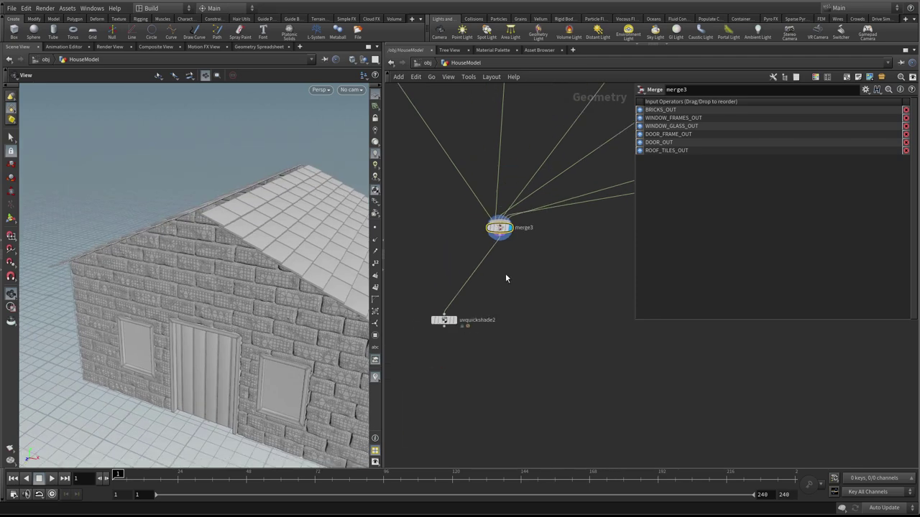
pyautogui.moveTo(505, 278); pyautogui.dragTo(418, 383, button='middle')
pyautogui.scroll(-3, 435, 380)
pyautogui.moveTo(449, 416); pyautogui.dragTo(381, 463, button='middle')
pyautogui.moveTo(202, 277); pyautogui.dragTo(141, 288)
pyautogui.scroll(-3, 497, 360)
pyautogui.moveTo(659, 388); pyautogui.dragTo(509, 438, button='middle')
pyautogui.moveTo(580, 386); pyautogui.dragTo(570, 412, button='middle')
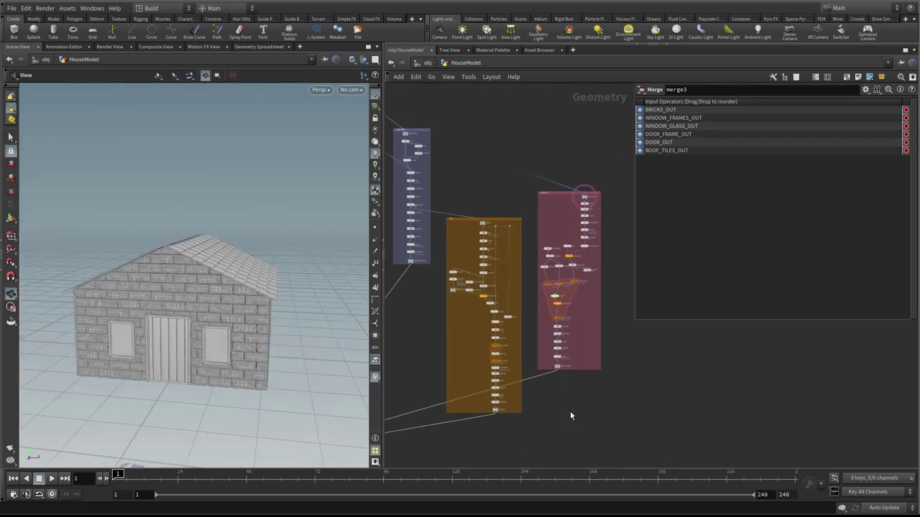
pyautogui.scroll(3, 610, 309)
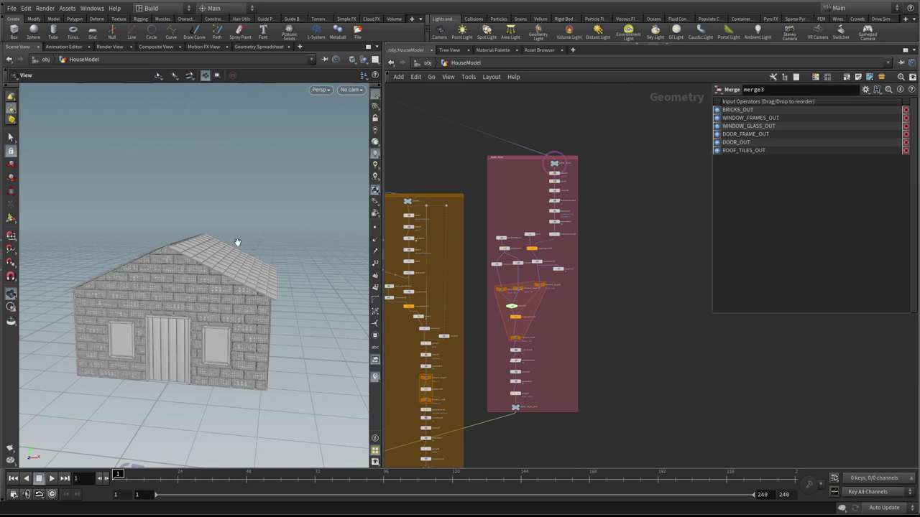
pyautogui.moveTo(197, 232); pyautogui.dragTo(158, 254)
pyautogui.moveTo(608, 273); pyautogui.dragTo(604, 279, button='middle')
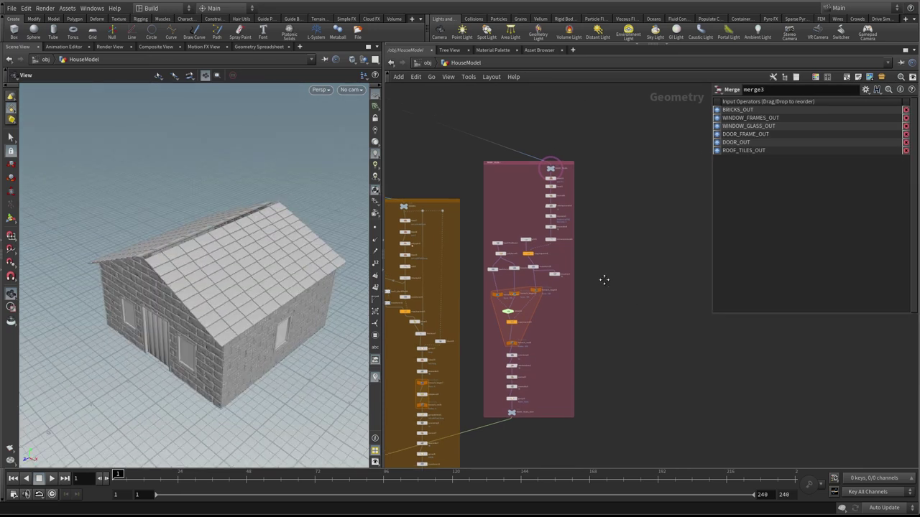
# - Save the scene and add a Null node in the empty space beside the ROOF_TILES network box
pyautogui.hotkey('ctrl', 's')
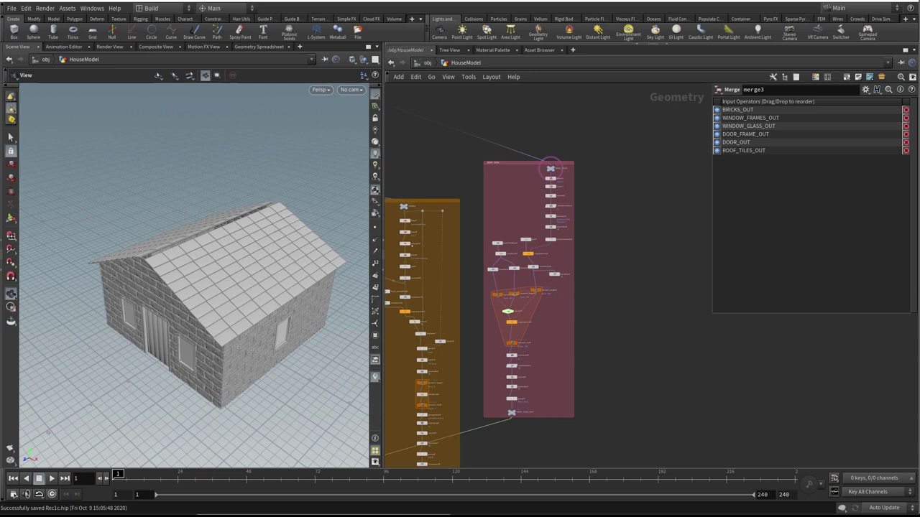
pyautogui.scroll(4, 552, 203)
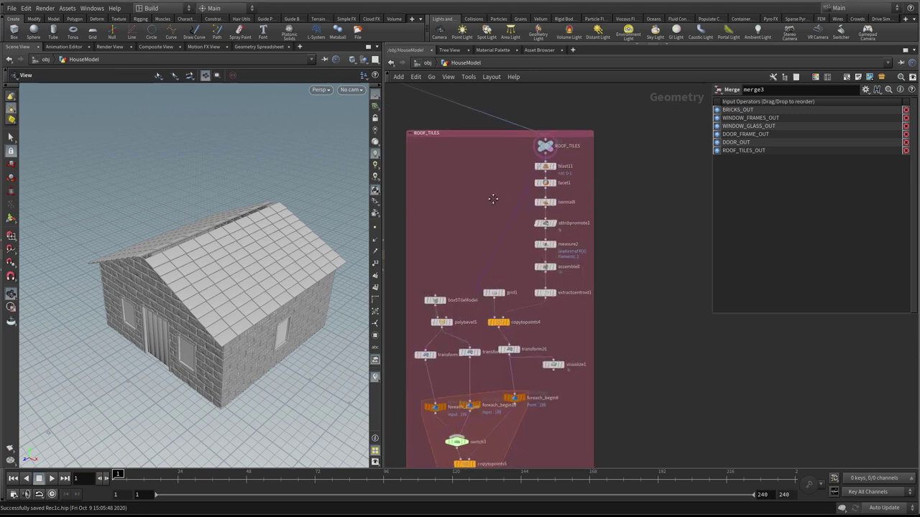
pyautogui.moveTo(507, 186); pyautogui.dragTo(481, 219, button='middle')
pyautogui.moveTo(684, 354); pyautogui.dragTo(679, 359, button='middle')
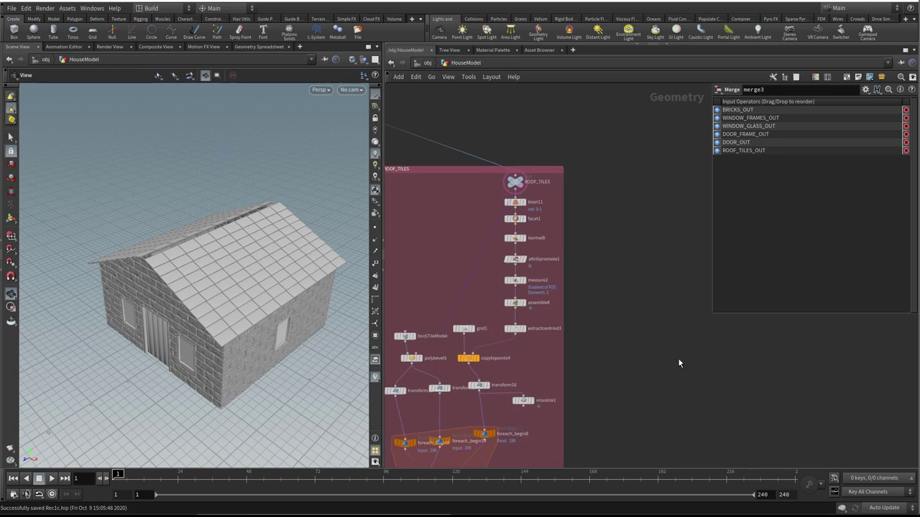
pyautogui.press('Tab')
pyautogui.write('nul')
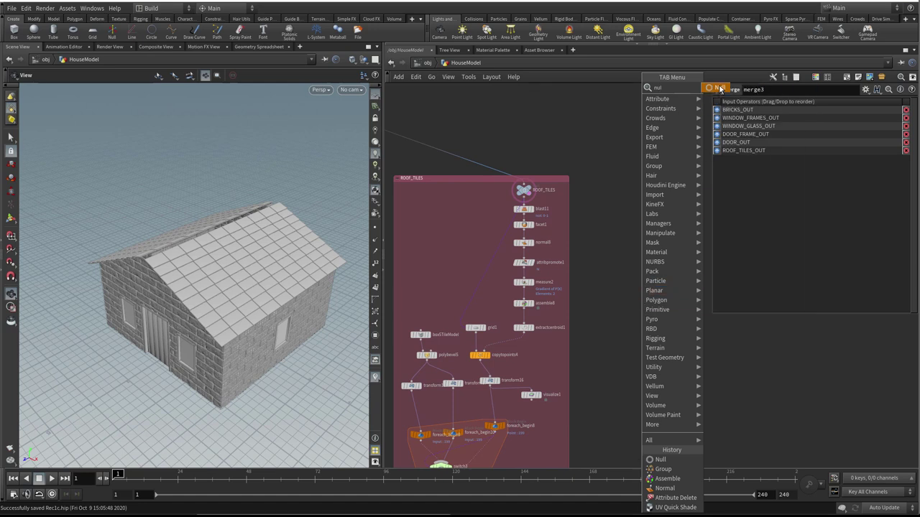
pyautogui.press('Return')
pyautogui.click(654, 257)
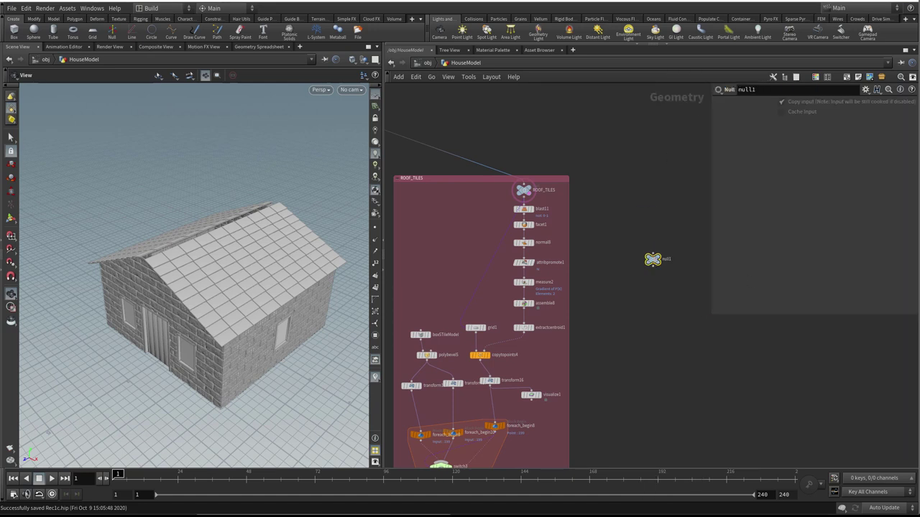
# - Connect the output of blast11 to the new null and display the null
pyautogui.scroll(2, 528, 236)
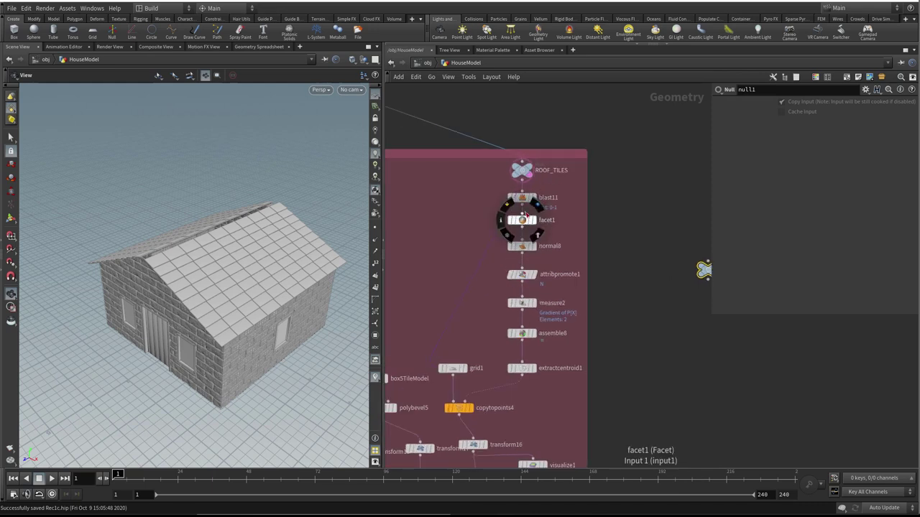
pyautogui.click(522, 206)
pyautogui.moveTo(630, 231); pyautogui.dragTo(560, 229, button='middle')
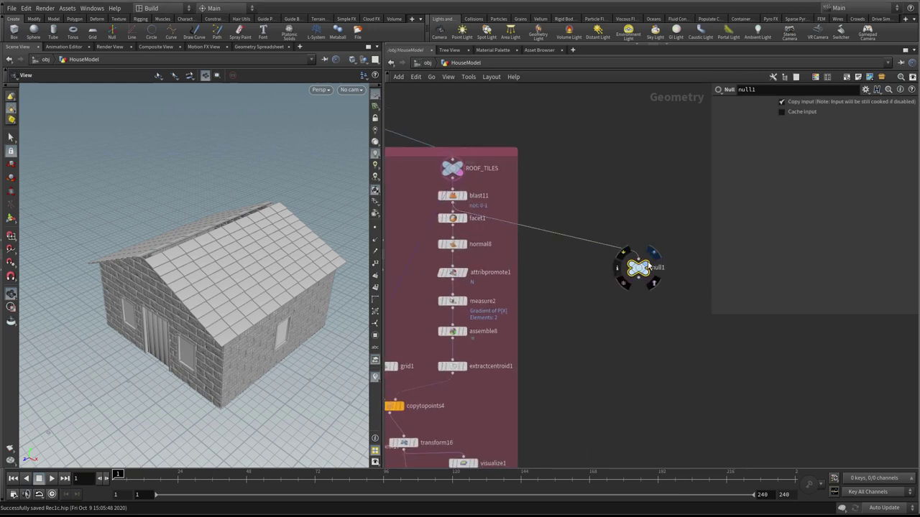
pyautogui.moveTo(639, 266); pyautogui.dragTo(648, 253)
# - Rename the null ROOF_RIDGETILES and move it up beside the top of the ROOF_TILES box
pyautogui.doubleClick(665, 254)
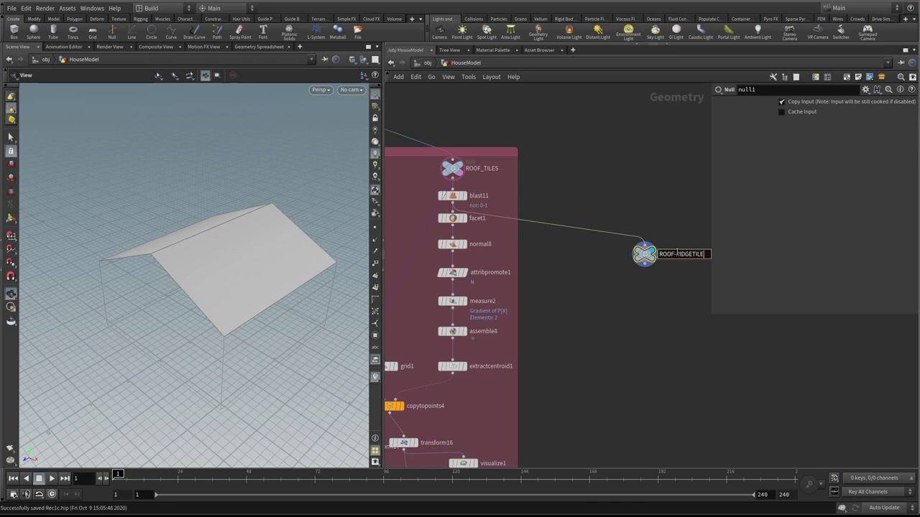
pyautogui.write('S')
pyautogui.press('Return')
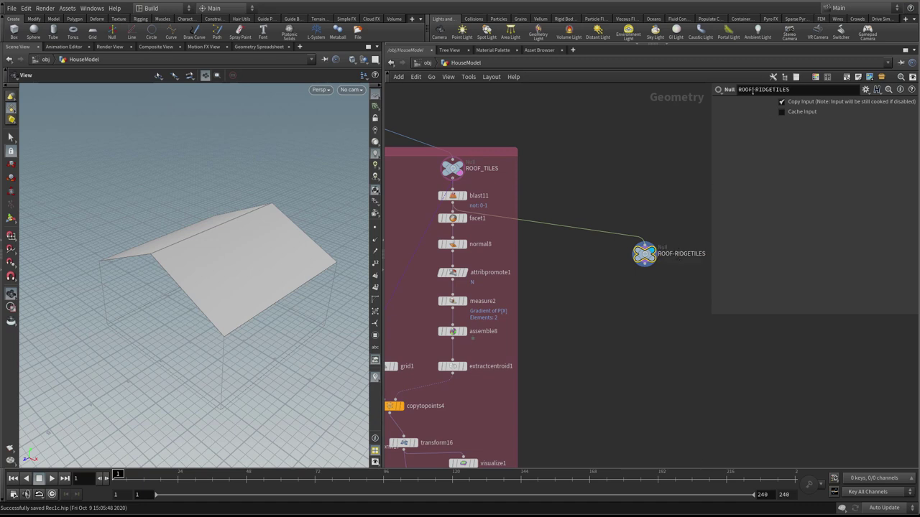
pyautogui.doubleClick(753, 89)
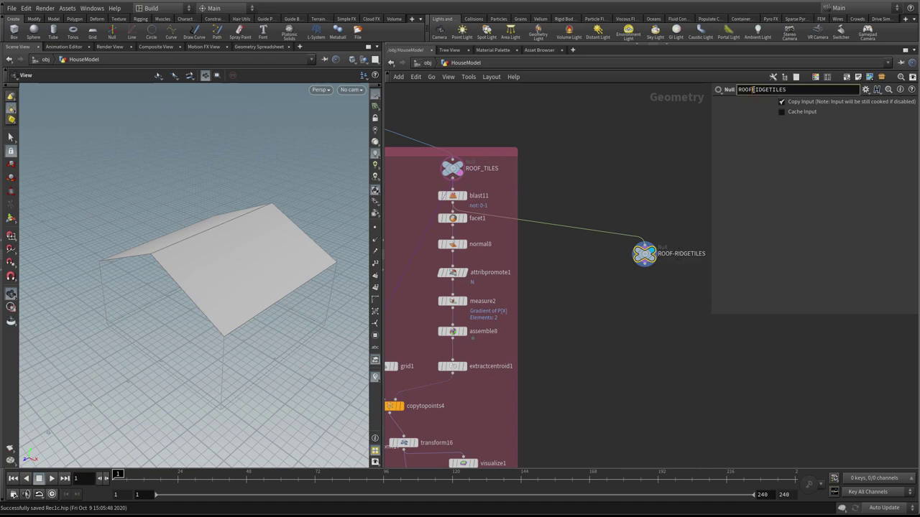
pyautogui.press('Return')
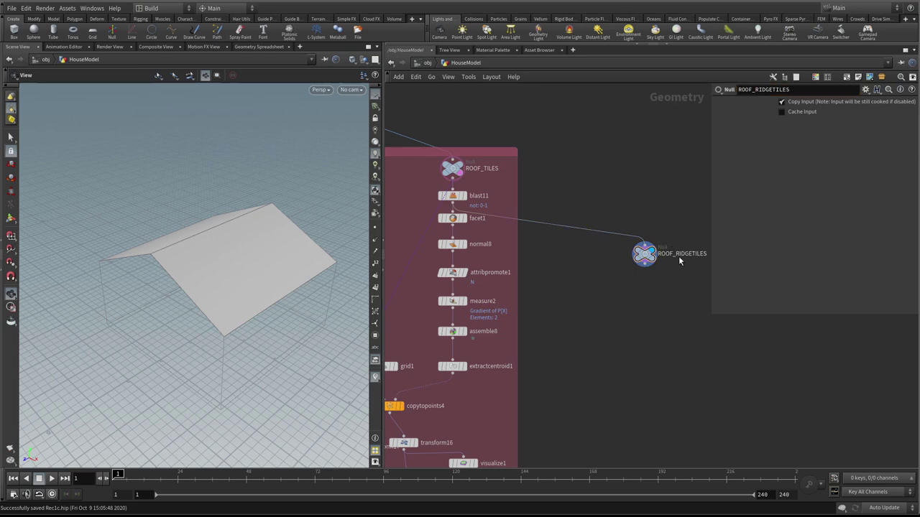
pyautogui.doubleClick(679, 255)
pyautogui.moveTo(633, 251); pyautogui.dragTo(636, 225)
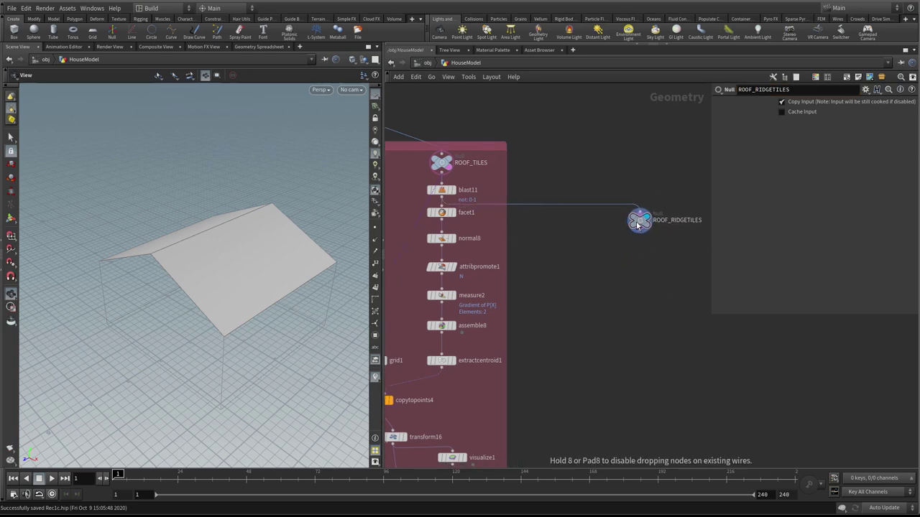
pyautogui.moveTo(626, 261); pyautogui.dragTo(602, 268, button='middle')
pyautogui.scroll(1, 603, 269)
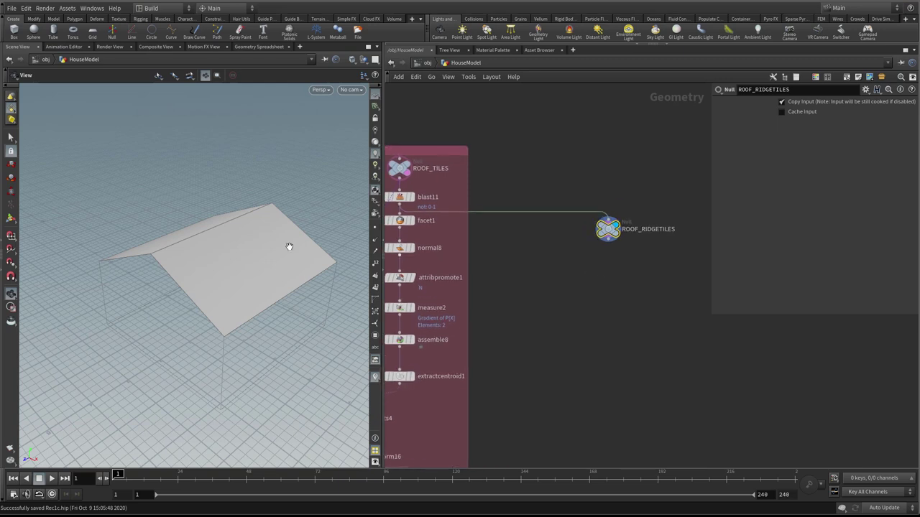
# - Add a Group node below ROOF_RIDGETILES, fed by and displayed after that null
pyautogui.moveTo(189, 256); pyautogui.dragTo(164, 260)
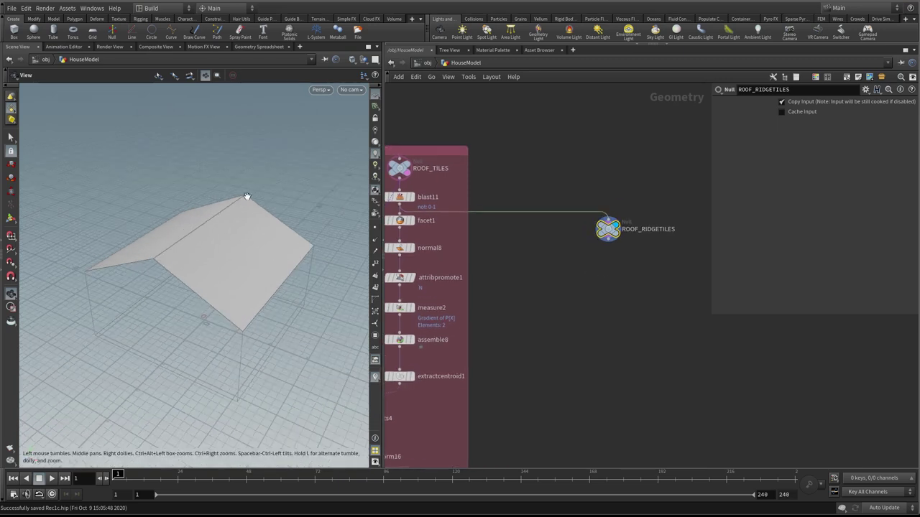
pyautogui.moveTo(617, 276); pyautogui.dragTo(613, 296, button='middle')
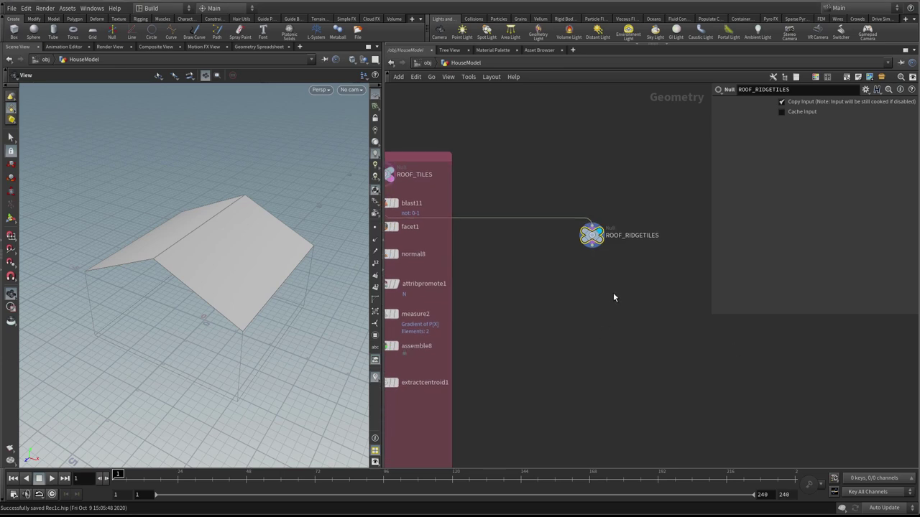
pyautogui.press('Tab')
pyautogui.write('gr')
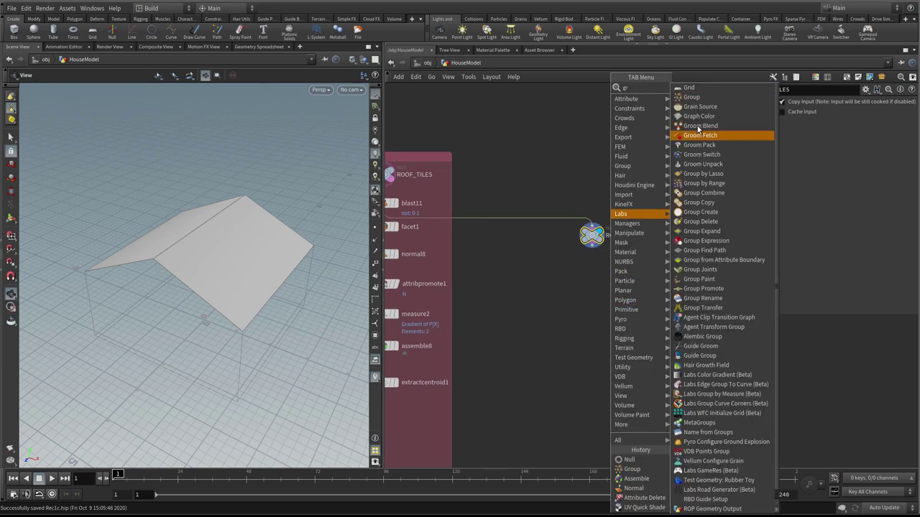
pyautogui.click(709, 98)
pyautogui.click(590, 305)
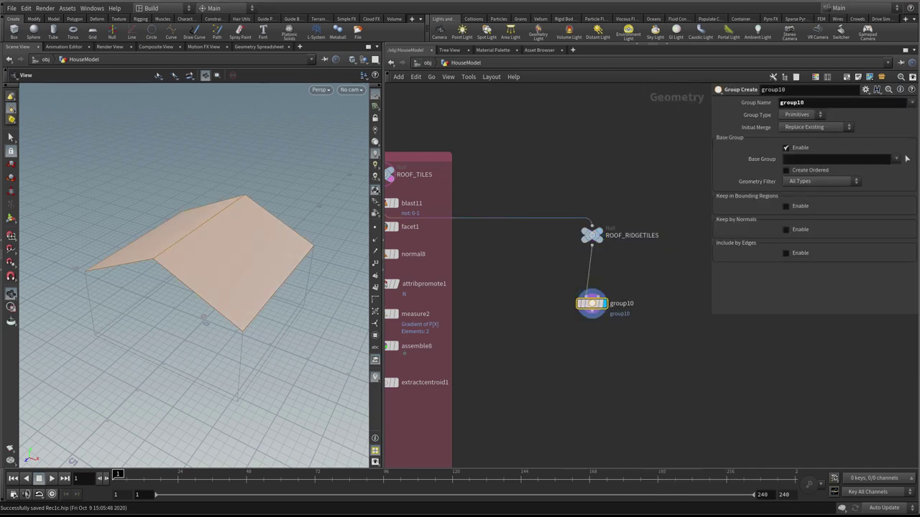
# - Name the new group centerPts and set its group type to Points
pyautogui.doubleClick(827, 104)
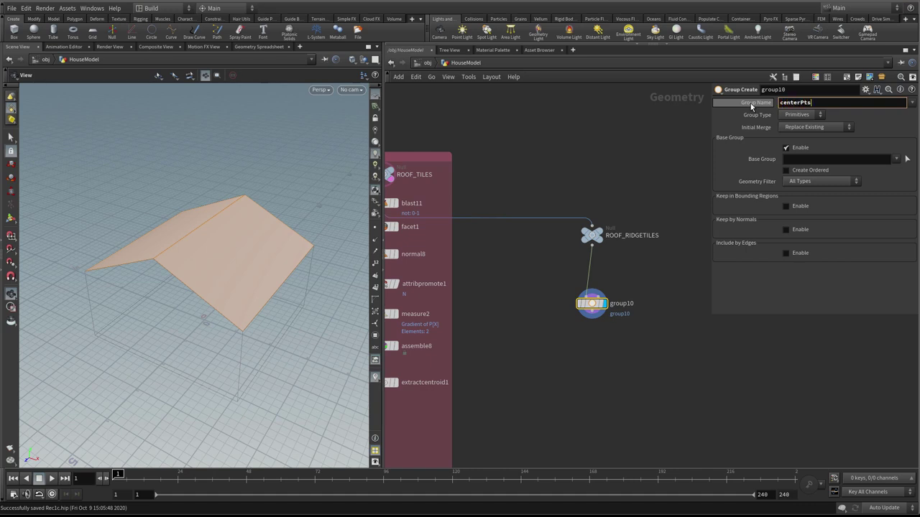
pyautogui.write('centerPts')
pyautogui.press('Return')
pyautogui.click(798, 115)
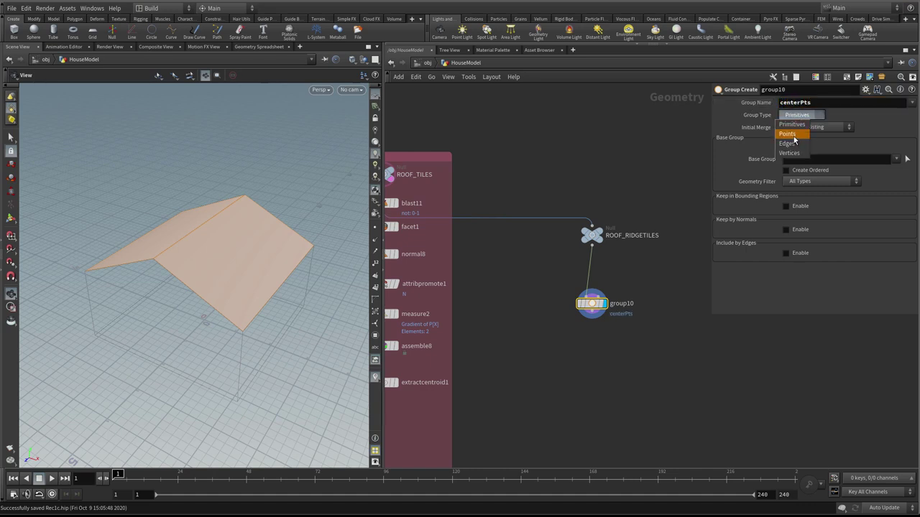
pyautogui.click(795, 128)
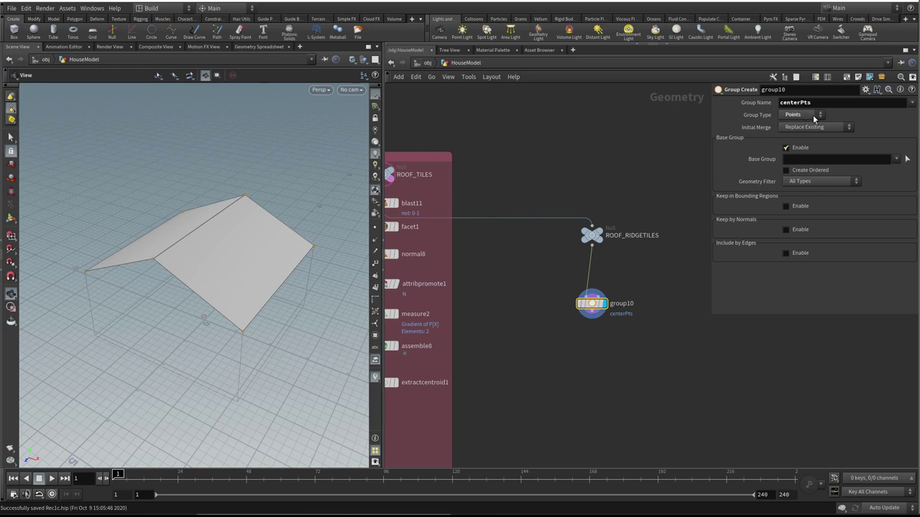
# - Disable the base group and keep points in bounding regions, using Bounding Object as the bounding type
pyautogui.click(786, 148)
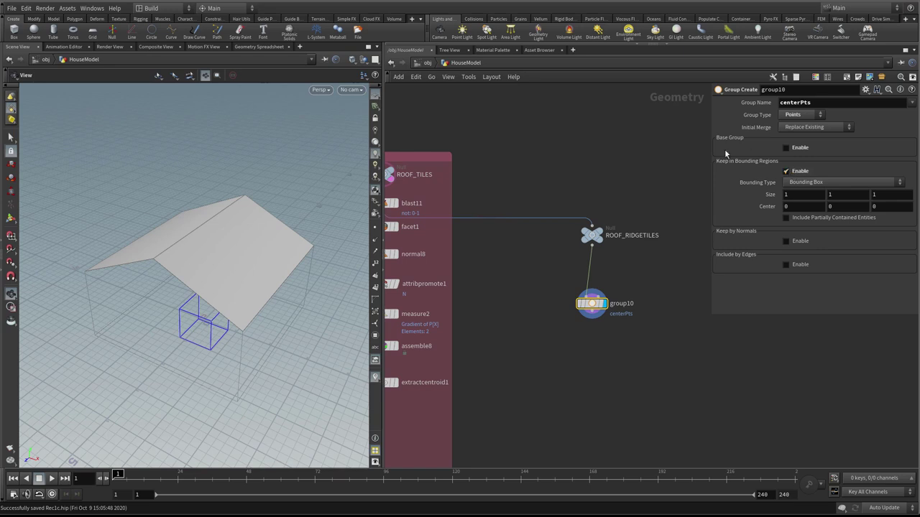
pyautogui.click(796, 183)
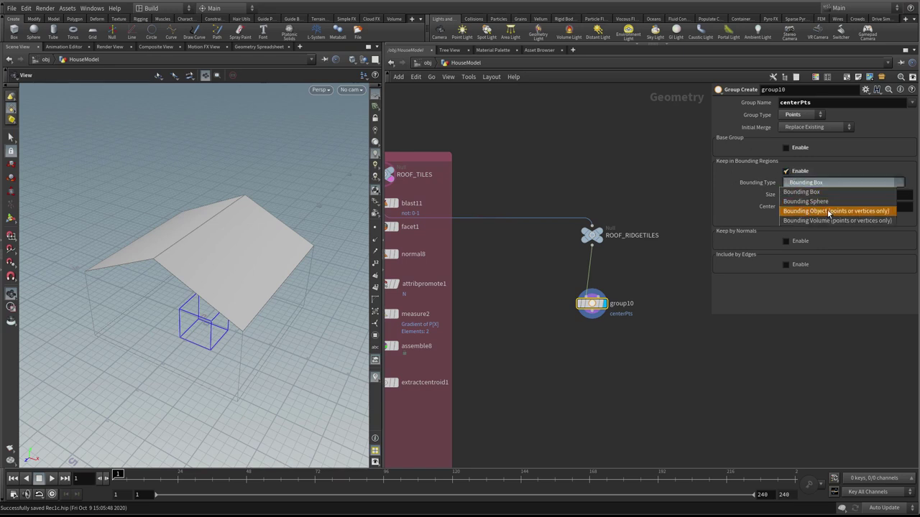
pyautogui.click(829, 212)
# - Add a Bound node fed by ROOF_RIDGETILES and connect it to the group node's Bounding Object input
pyautogui.moveTo(597, 307); pyautogui.dragTo(601, 329)
pyautogui.press('Tab')
pyautogui.write('bou')
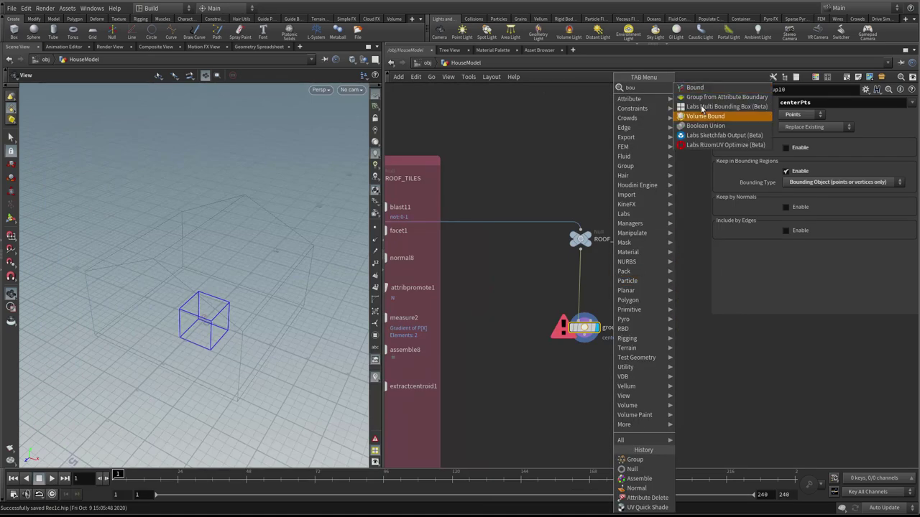
pyautogui.click(694, 87)
pyautogui.click(626, 269)
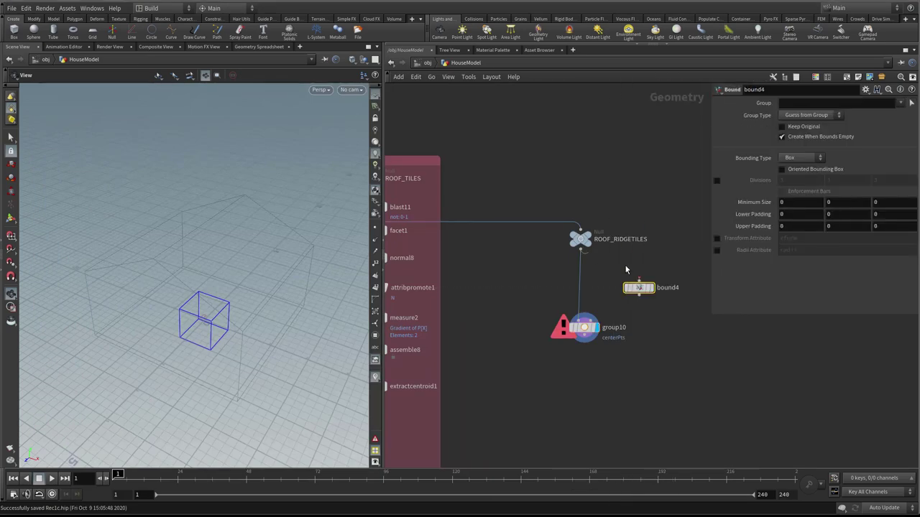
pyautogui.click(639, 295)
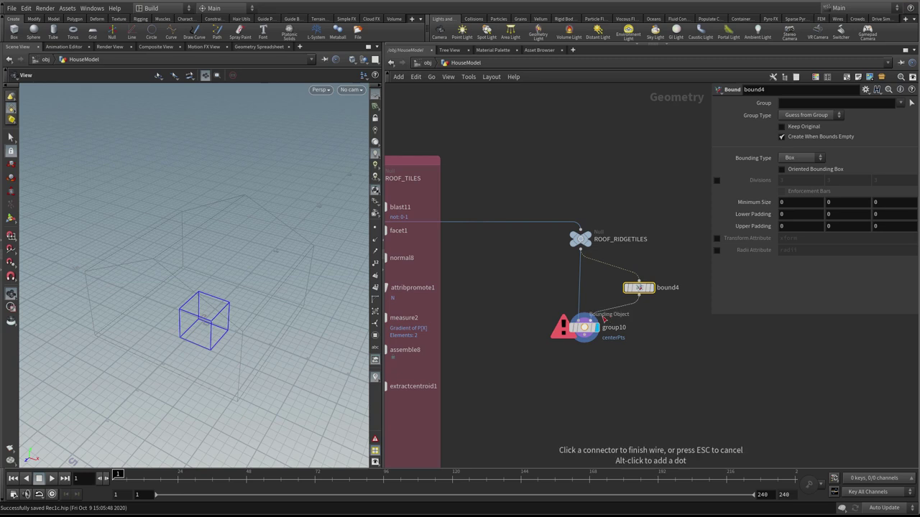
pyautogui.click(584, 321)
pyautogui.moveTo(583, 339); pyautogui.dragTo(582, 344)
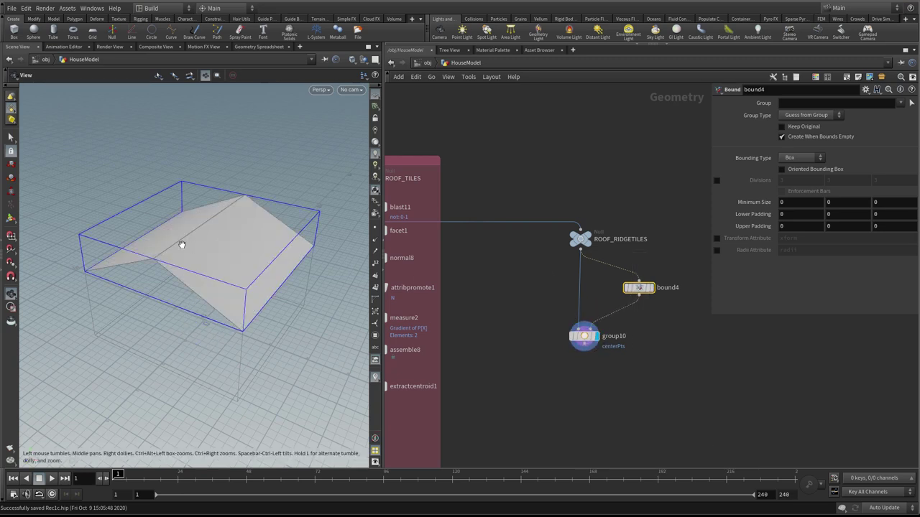
# - Set the bound's lower and upper padding to -1.7 in X and 0.4 in Z around the roof ridge
pyautogui.moveTo(180, 243); pyautogui.dragTo(239, 246)
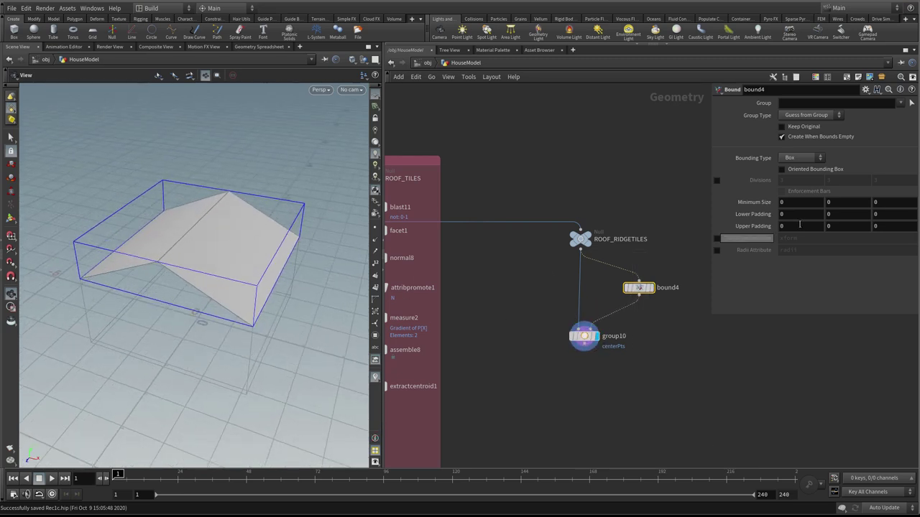
pyautogui.moveTo(782, 214); pyautogui.dragTo(718, 218, button='middle')
pyautogui.moveTo(794, 227); pyautogui.dragTo(717, 227, button='middle')
pyautogui.moveTo(225, 216); pyautogui.dragTo(188, 236)
pyautogui.moveTo(881, 214); pyautogui.dragTo(915, 233, button='middle')
pyautogui.moveTo(273, 215); pyautogui.dragTo(203, 195)
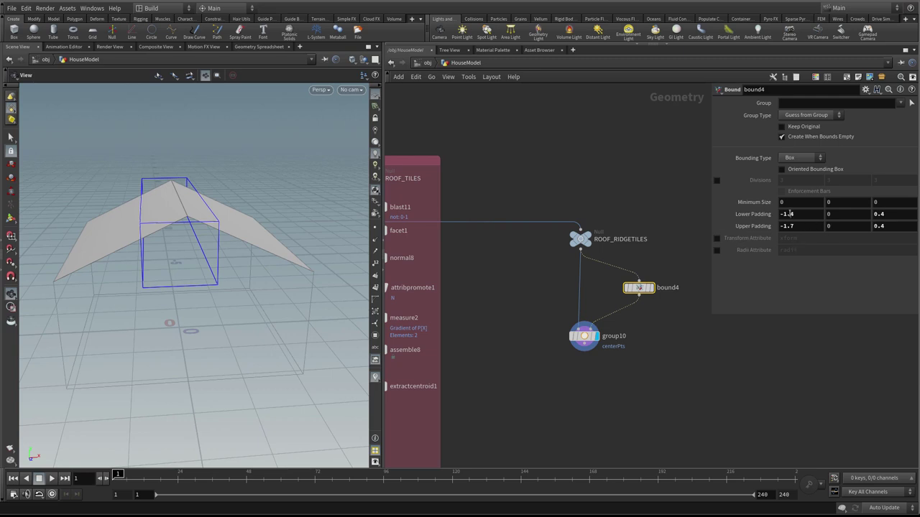
pyautogui.press('Return')
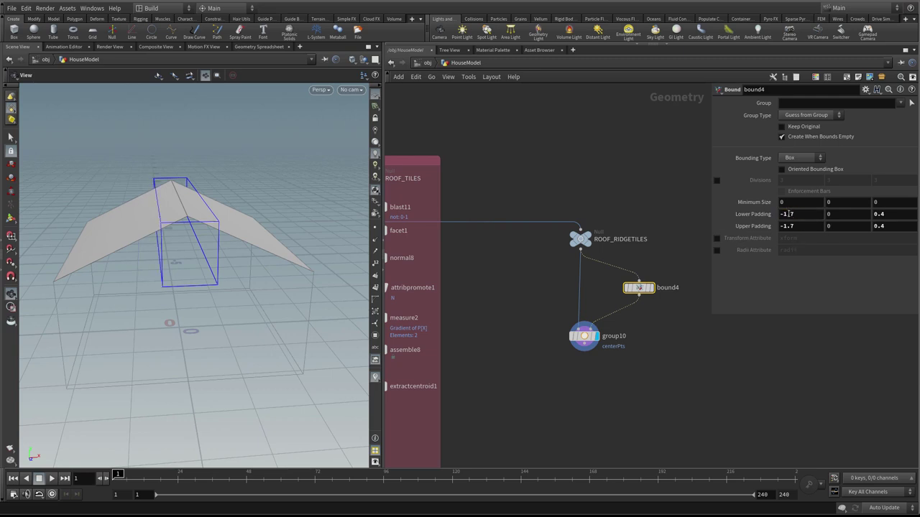
# - Set the bound's Y padding to -0.6 lower and 0.4 upper so the box encloses only the ridge
pyautogui.moveTo(252, 224); pyautogui.dragTo(218, 217)
pyautogui.moveTo(834, 215); pyautogui.dragTo(867, 226, button='middle')
pyautogui.moveTo(261, 230); pyautogui.dragTo(267, 212)
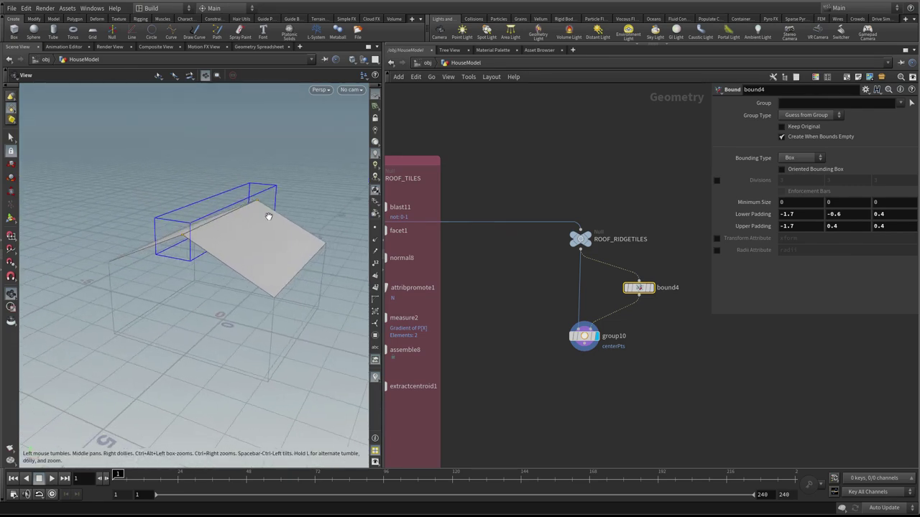
pyautogui.moveTo(526, 276); pyautogui.dragTo(594, 280, button='middle')
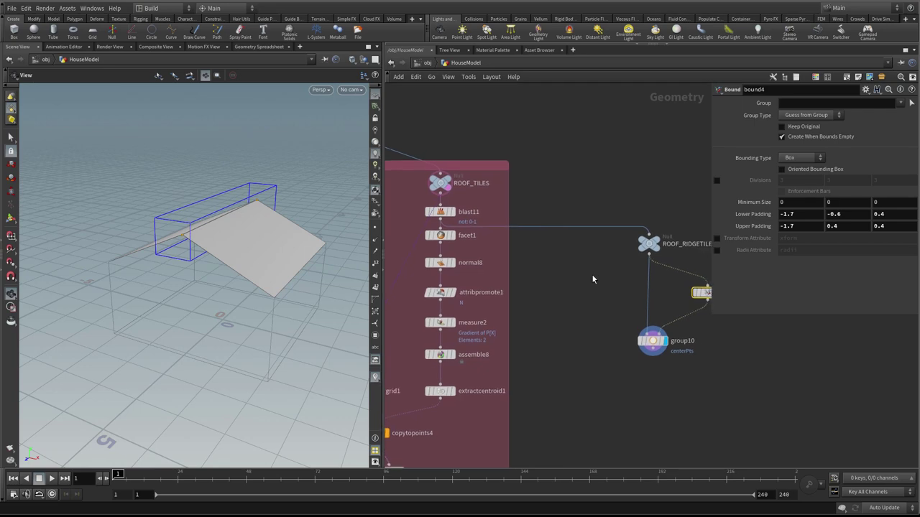
pyautogui.moveTo(216, 236); pyautogui.dragTo(198, 234)
pyautogui.moveTo(530, 282); pyautogui.dragTo(445, 279, button='middle')
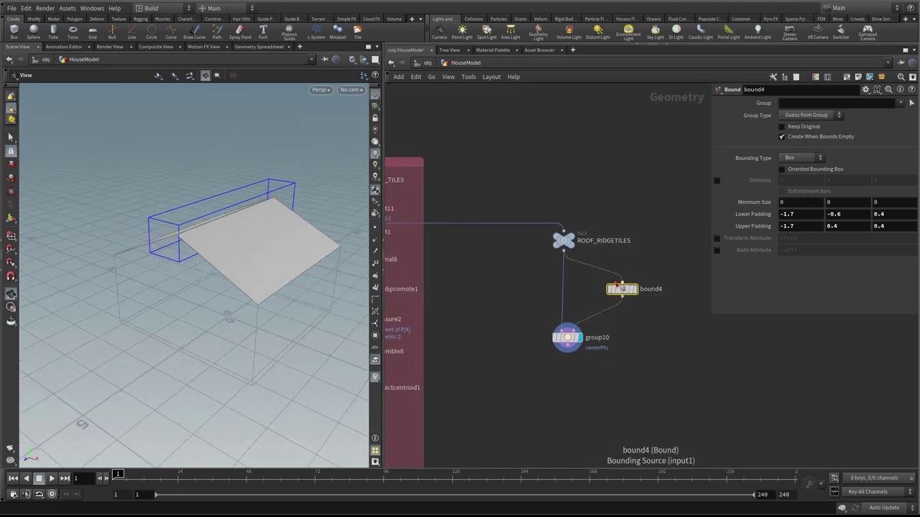
pyautogui.moveTo(206, 214); pyautogui.dragTo(216, 240)
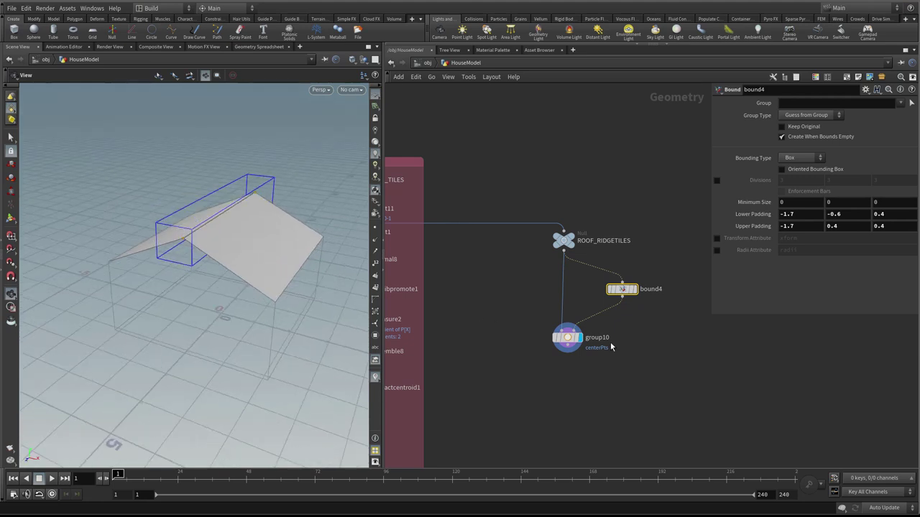
# - Add a Blast node after the centerPts group node in the ROOF_RIDGETILES branch and display its result
pyautogui.click(572, 333)
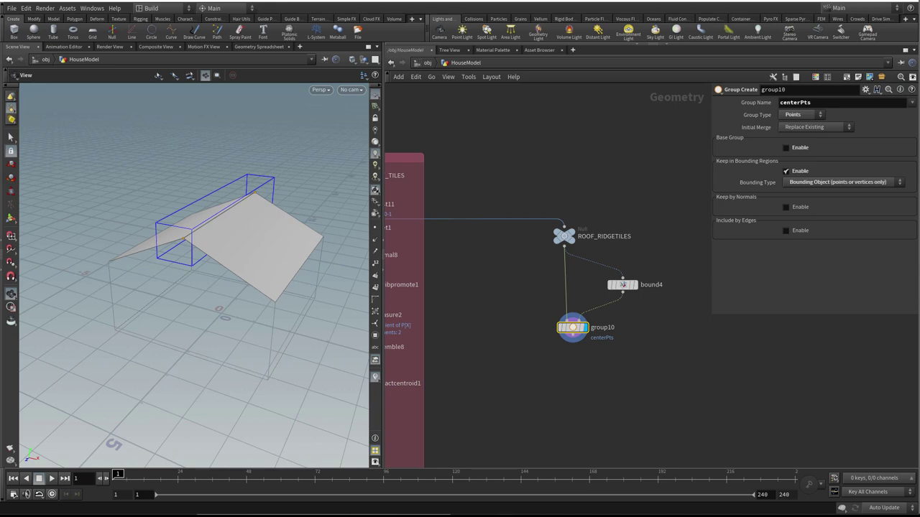
pyautogui.press('Tab')
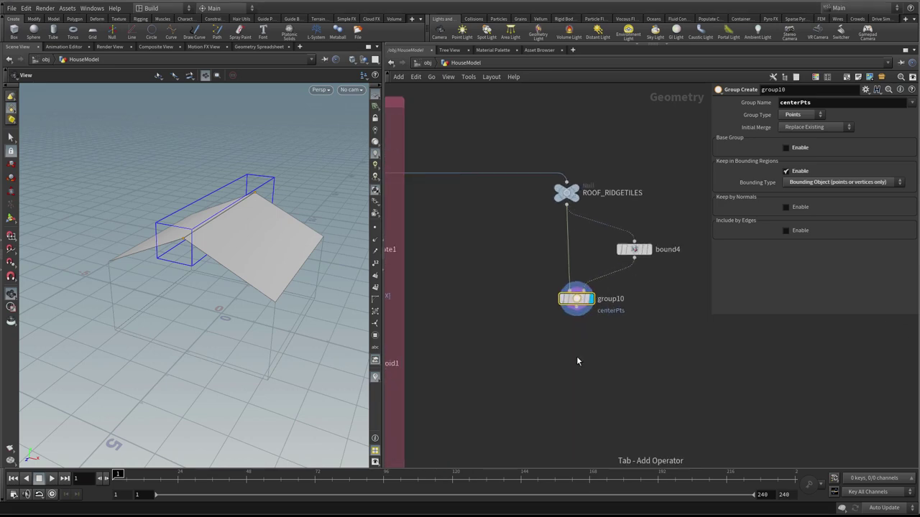
pyautogui.write('blas')
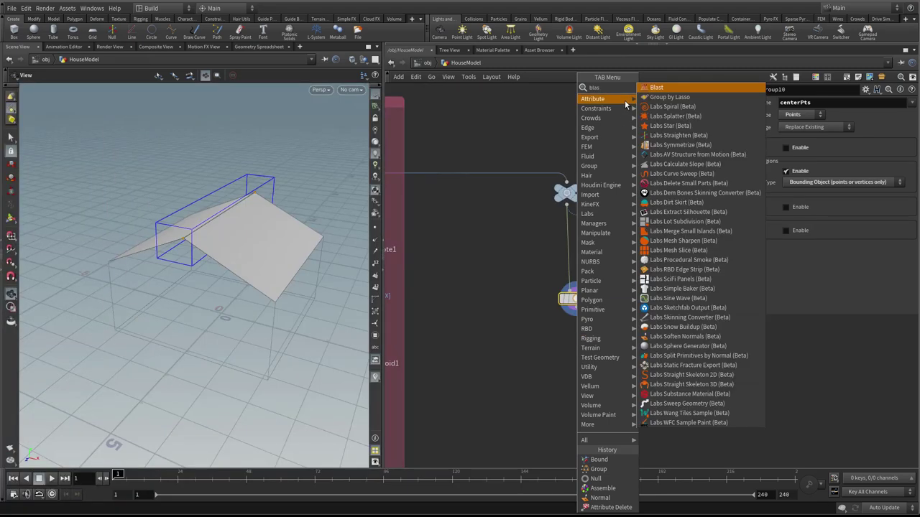
pyautogui.click(679, 88)
pyautogui.click(567, 350)
pyautogui.moveTo(572, 352); pyautogui.dragTo(582, 347)
# - Set the blast to keep only the centerPts group by deleting non-selected geometry, and turn on point display in the viewport
pyautogui.click(900, 103)
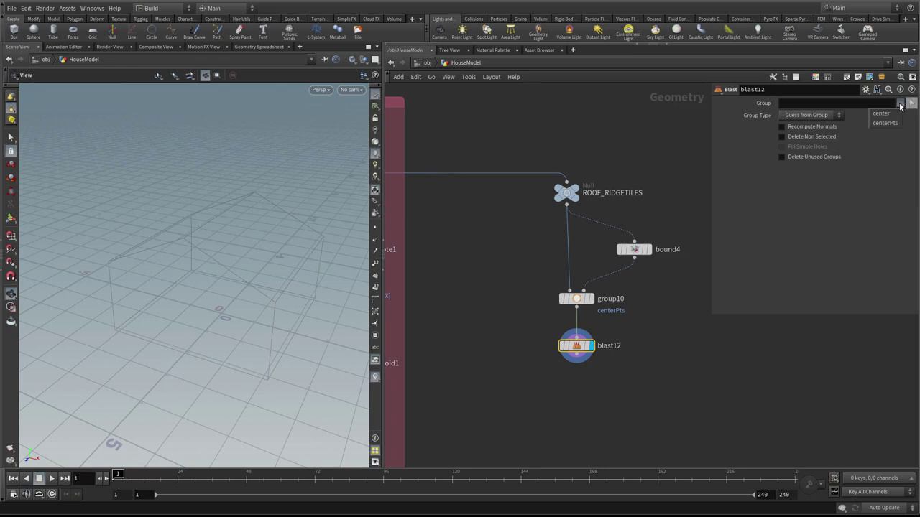
pyautogui.click(884, 123)
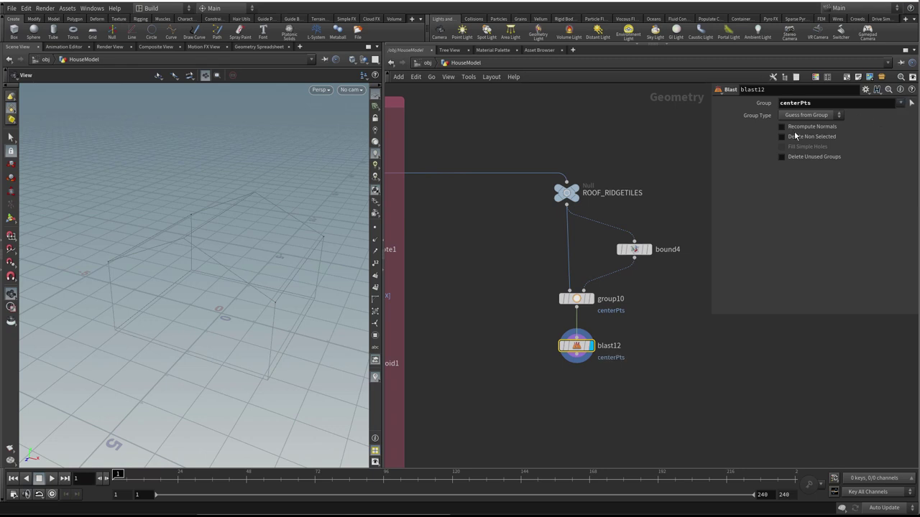
pyautogui.click(796, 137)
pyautogui.click(375, 229)
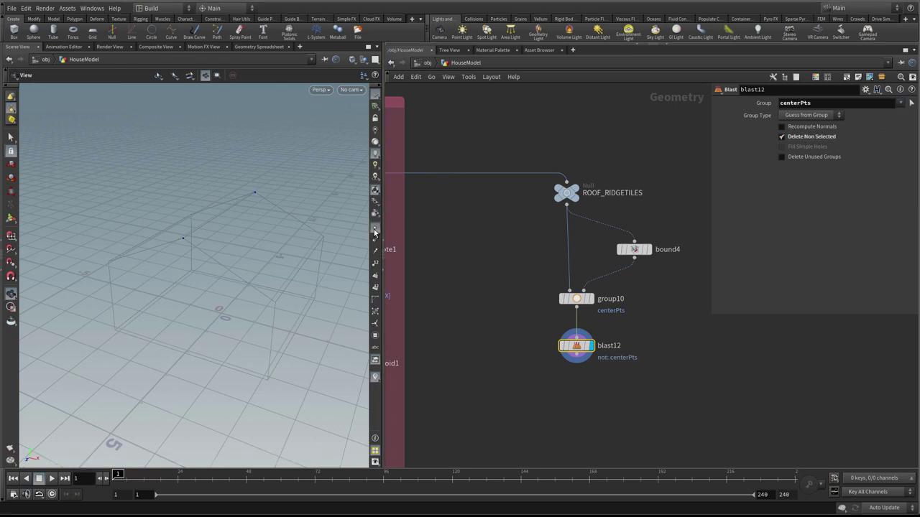
pyautogui.moveTo(359, 221); pyautogui.dragTo(252, 235)
pyautogui.moveTo(576, 346); pyautogui.dragTo(577, 339)
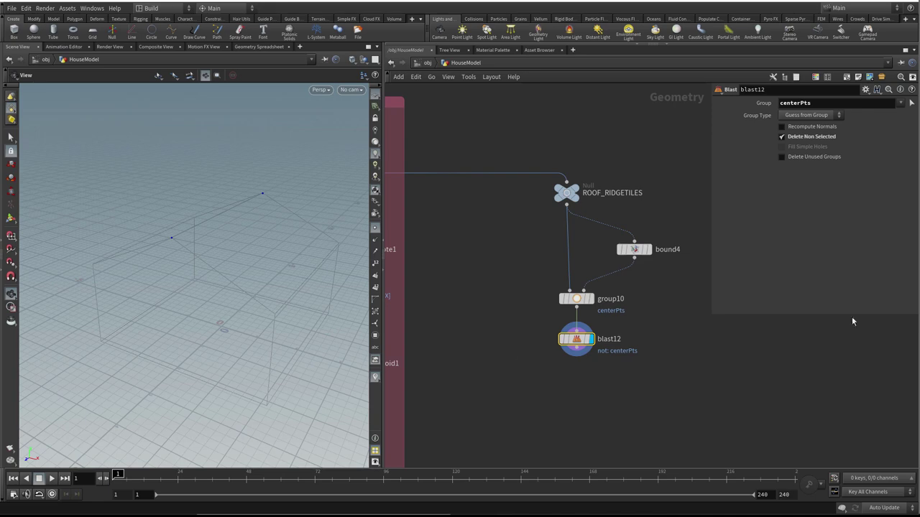
# - Add an Add node after the ridge-point blast and display its result
pyautogui.scroll(1, 516, 373)
pyautogui.press('Tab')
pyautogui.write('add')
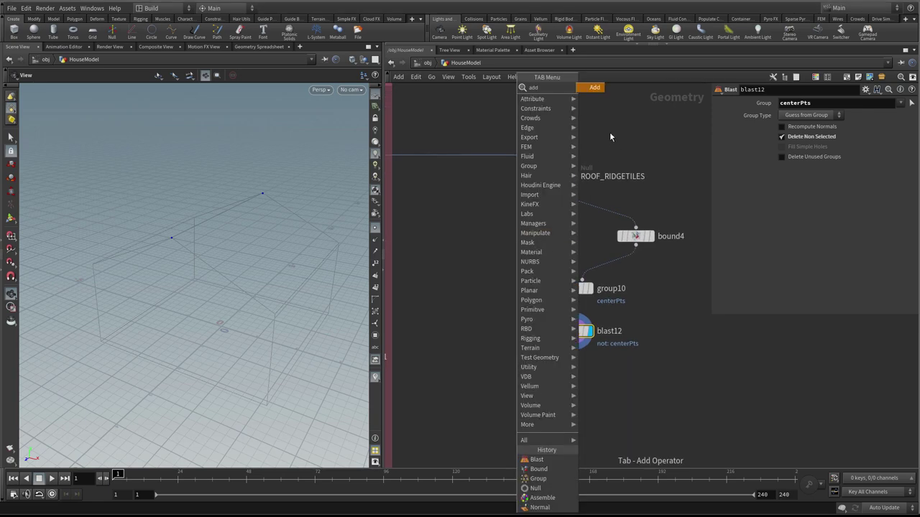
pyautogui.press('Return')
pyautogui.click(574, 380)
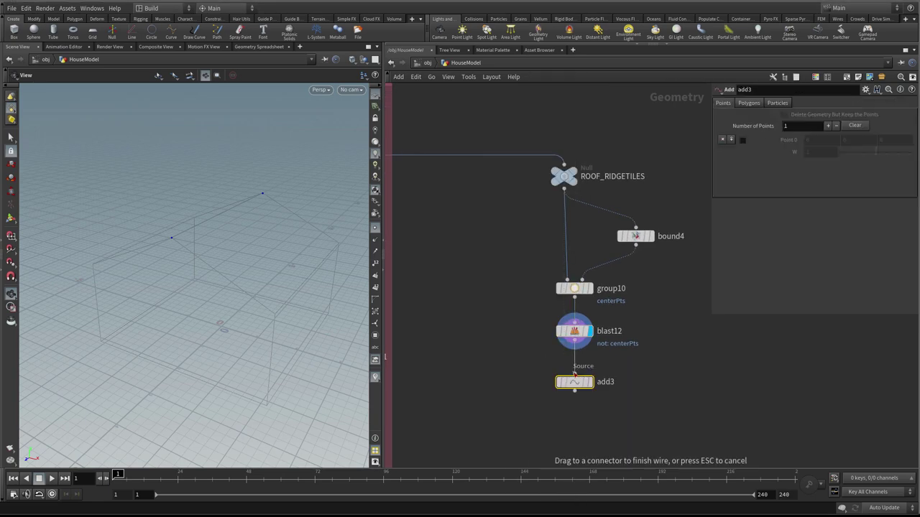
pyautogui.moveTo(574, 377); pyautogui.dragTo(585, 363)
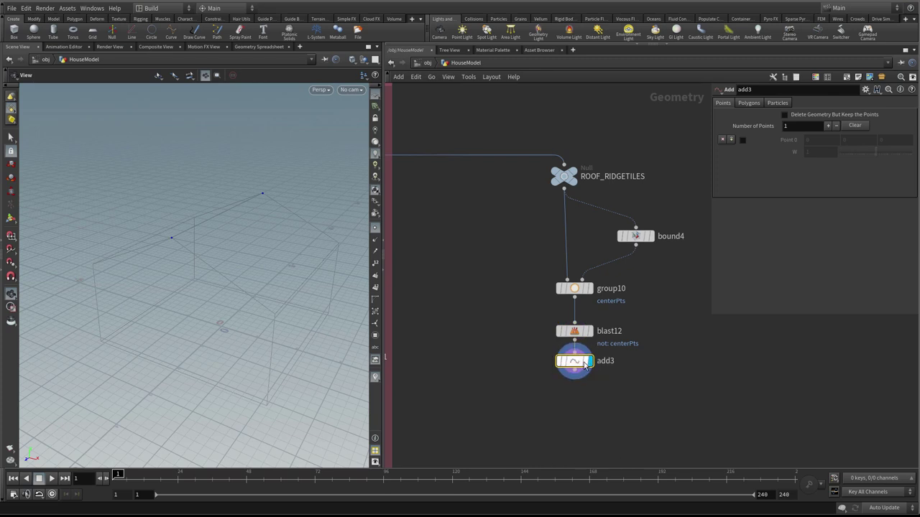
pyautogui.click(588, 361)
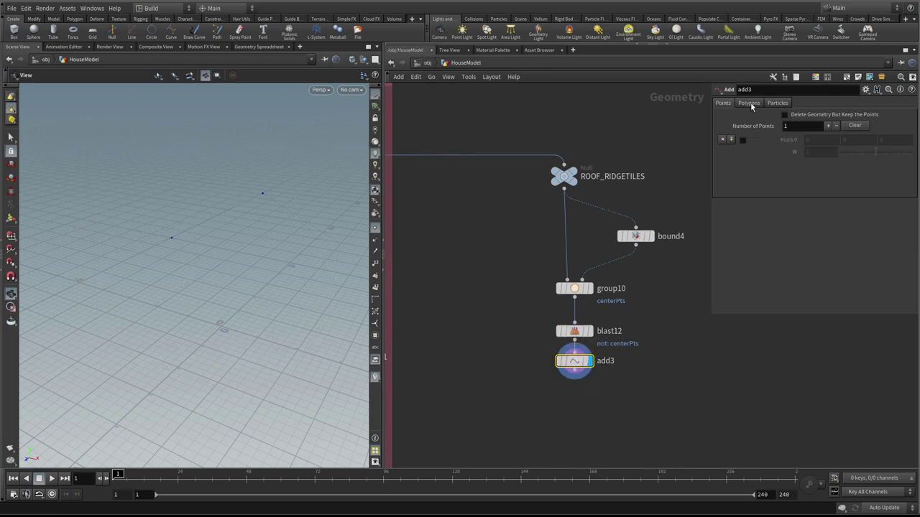
# - Create a polygon line between the two ridge points with the Add node's By Group option, using all points
pyautogui.click(750, 105)
pyautogui.click(775, 128)
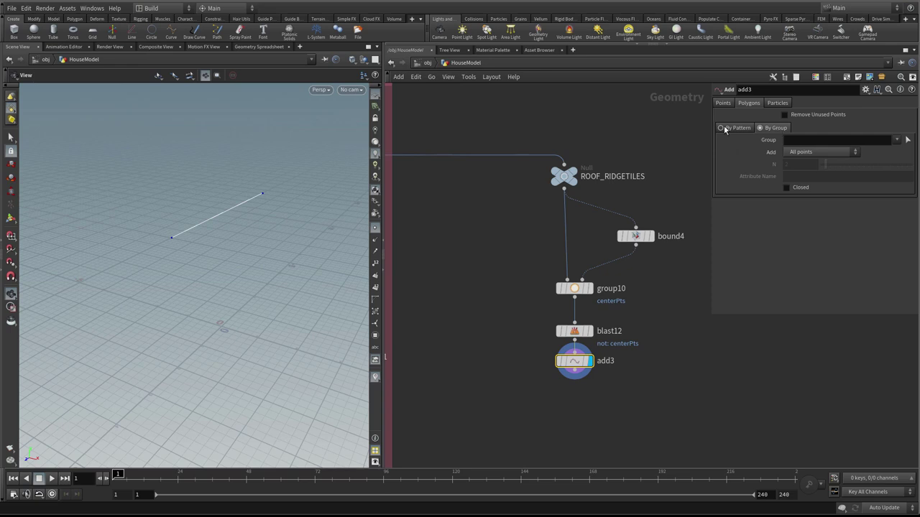
pyautogui.moveTo(144, 210); pyautogui.dragTo(199, 200)
pyautogui.scroll(-2, 199, 200)
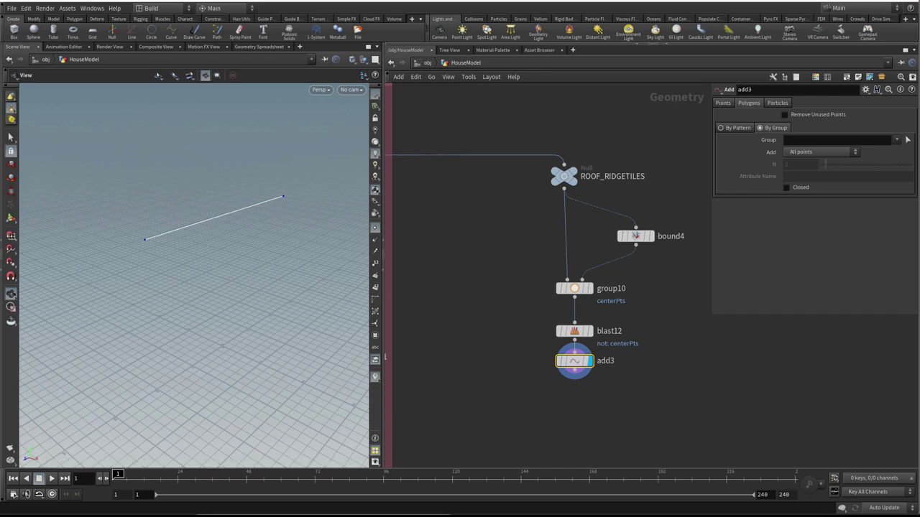
pyautogui.scroll(1, 632, 329)
pyautogui.moveTo(633, 330); pyautogui.dragTo(630, 299, button='middle')
pyautogui.scroll(-3, 630, 298)
pyautogui.moveTo(582, 328); pyautogui.dragTo(582, 335)
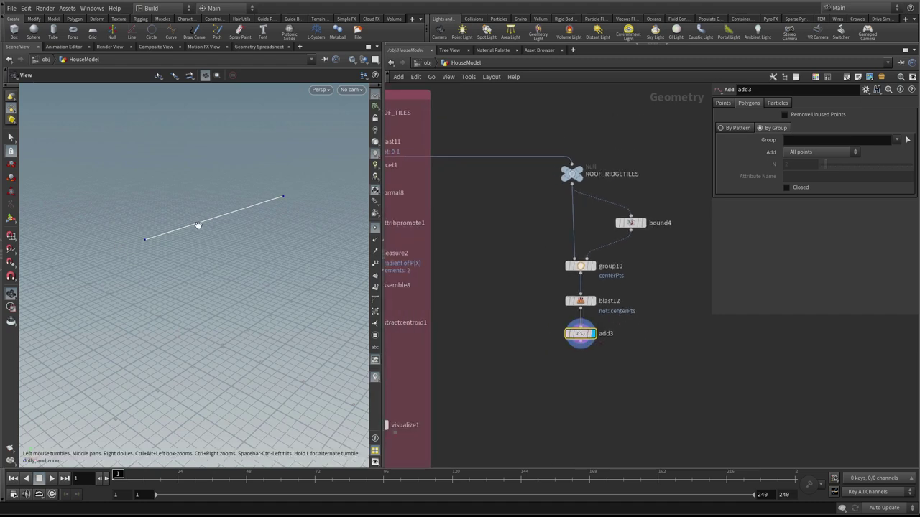
# - Add a Transform node after the Add node and display it, with ROOF_TILES templated as a reference
pyautogui.press('Tab')
pyautogui.write('tra')
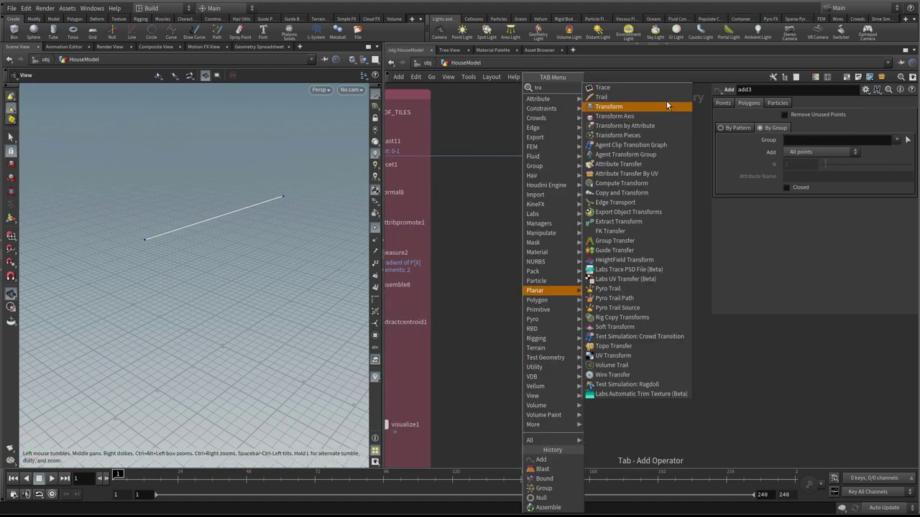
pyautogui.click(641, 106)
pyautogui.click(576, 359)
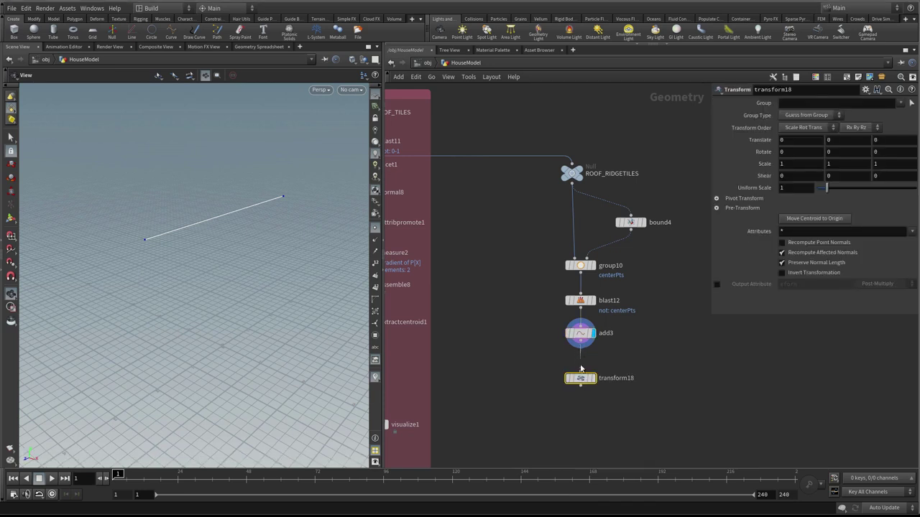
pyautogui.moveTo(519, 307); pyautogui.dragTo(559, 339, button='middle')
pyautogui.click(411, 152)
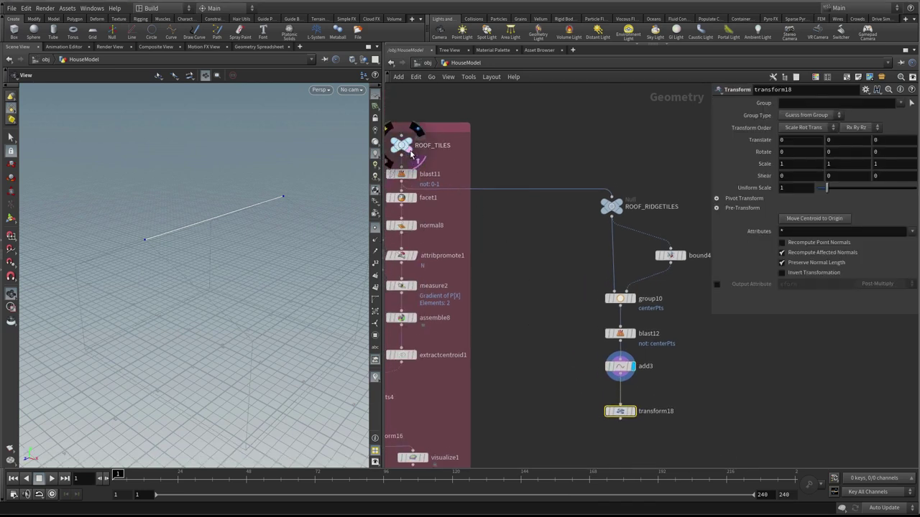
pyautogui.moveTo(232, 228); pyautogui.dragTo(205, 226)
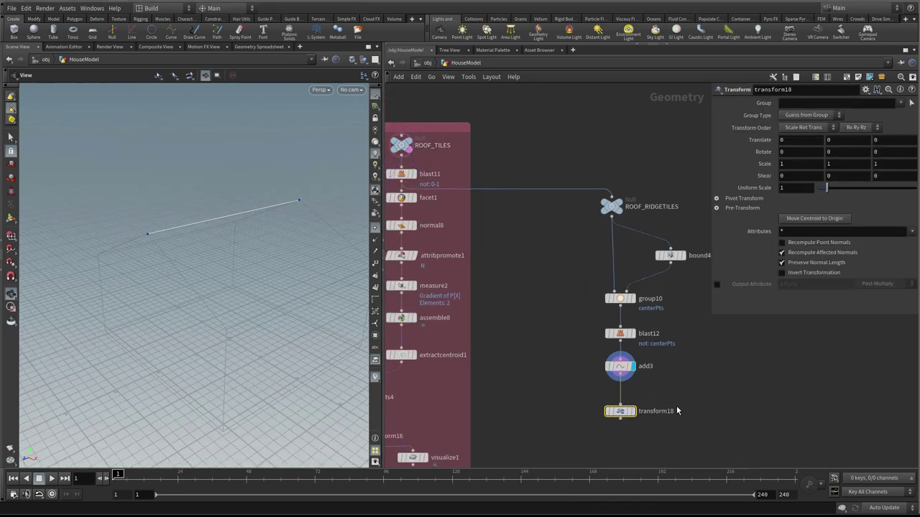
pyautogui.click(632, 416)
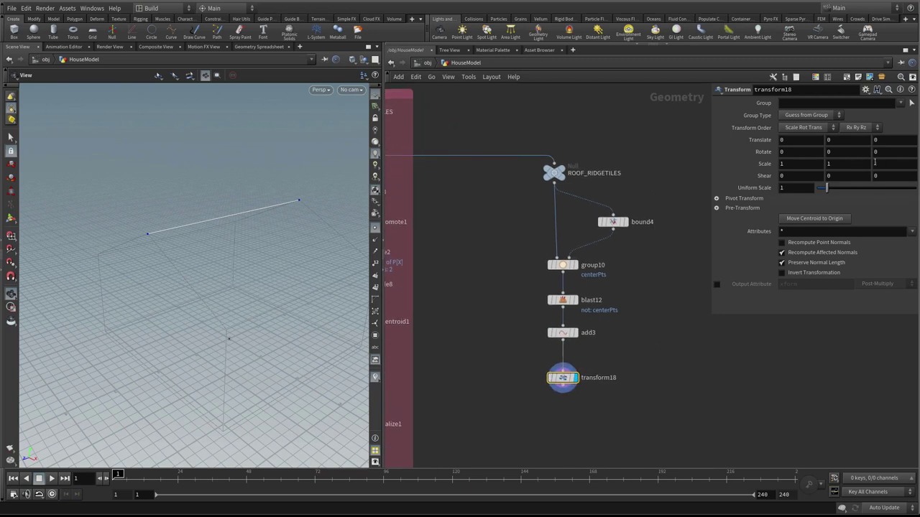
# - Set the transform's Z scale to 1.032 to lengthen the ridge line slightly
pyautogui.moveTo(875, 163); pyautogui.dragTo(846, 187, button='middle')
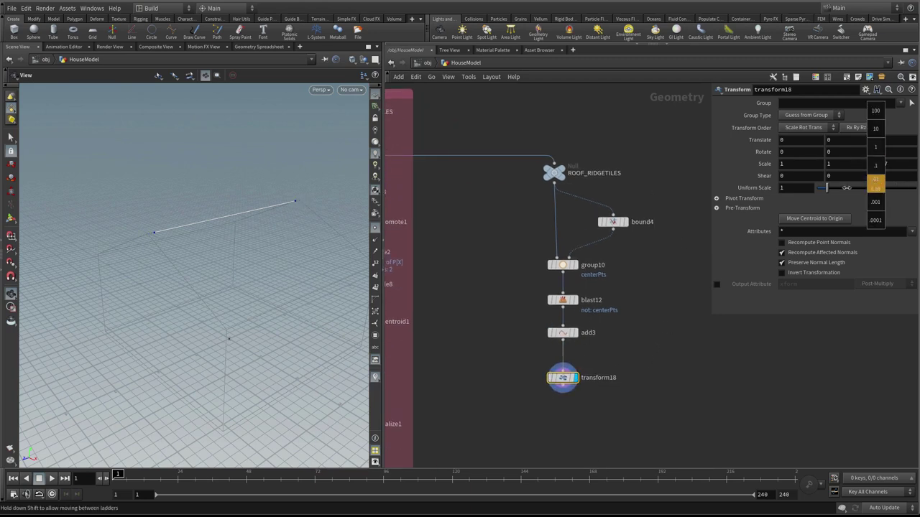
pyautogui.moveTo(917, 192)
pyautogui.mouseDown(button='middle')
pyautogui.moveTo(833, 188)
pyautogui.moveTo(908, 199)
pyautogui.mouseUp(button='middle')
pyautogui.moveTo(565, 378); pyautogui.dragTo(566, 368)
pyautogui.moveTo(619, 366); pyautogui.dragTo(621, 341, button='middle')
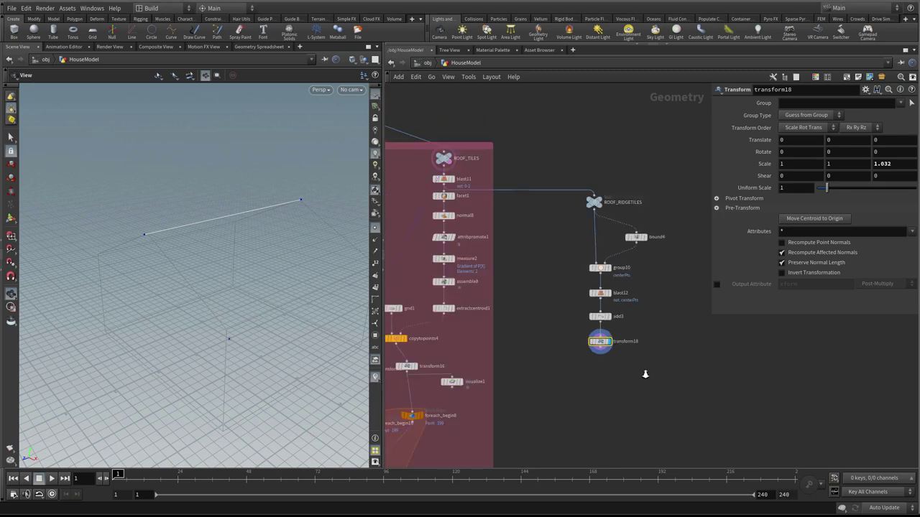
# - Add a Resample node after the ridge line's transform
pyautogui.press('Tab')
pyautogui.write('res')
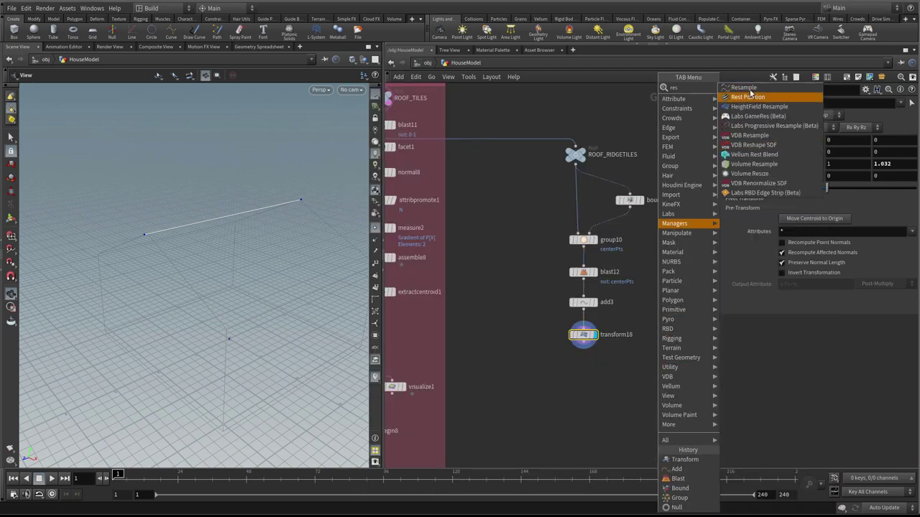
pyautogui.click(748, 90)
pyautogui.click(584, 386)
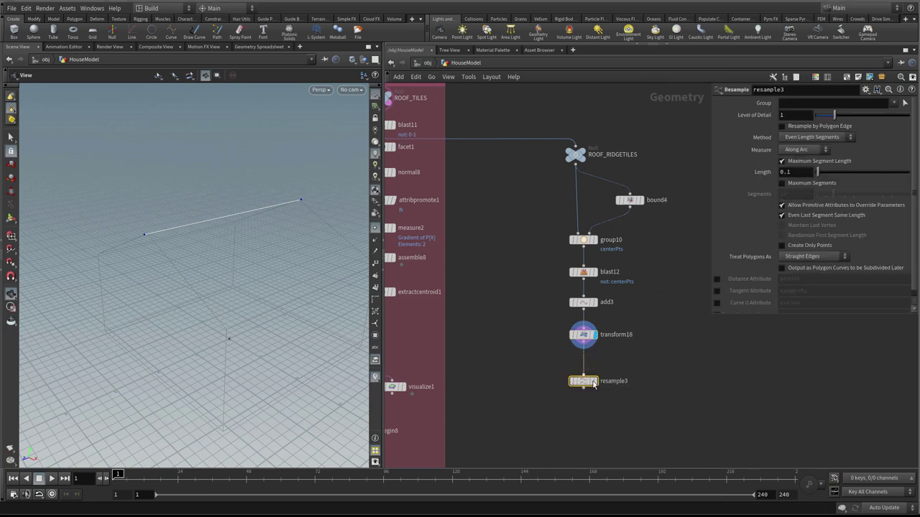
# - Switch the resample from maximum segment length to maximum segments, and set 9 segments along the ridge line
pyautogui.click(783, 161)
pyautogui.click(782, 183)
pyautogui.moveTo(835, 194); pyautogui.dragTo(830, 197)
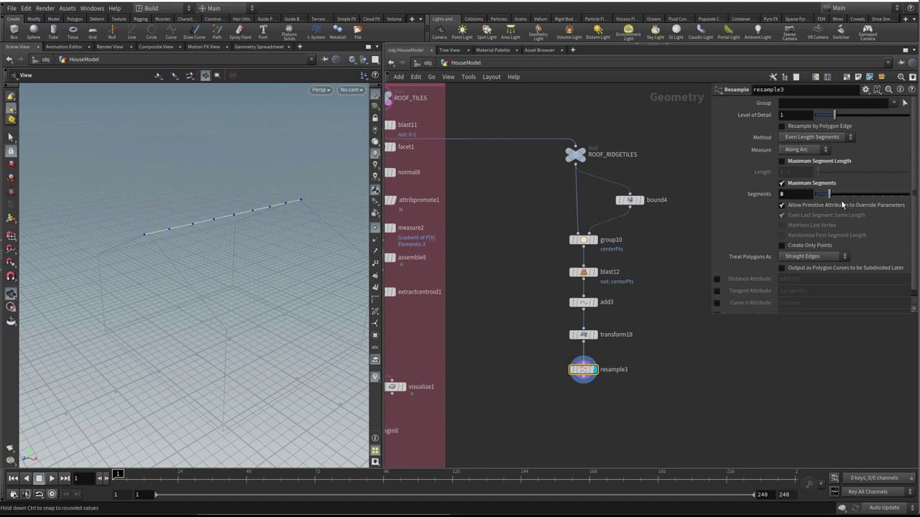
pyautogui.moveTo(832, 195); pyautogui.dragTo(833, 197)
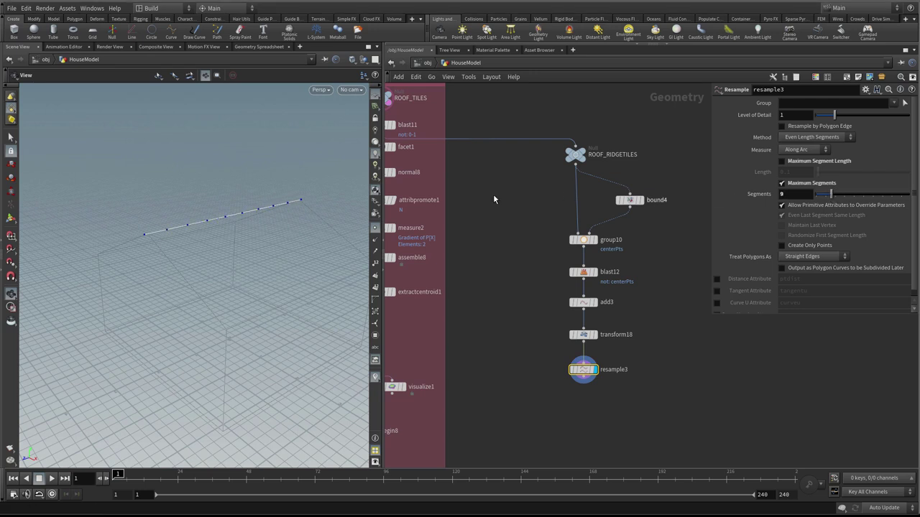
pyautogui.moveTo(279, 207); pyautogui.dragTo(249, 227)
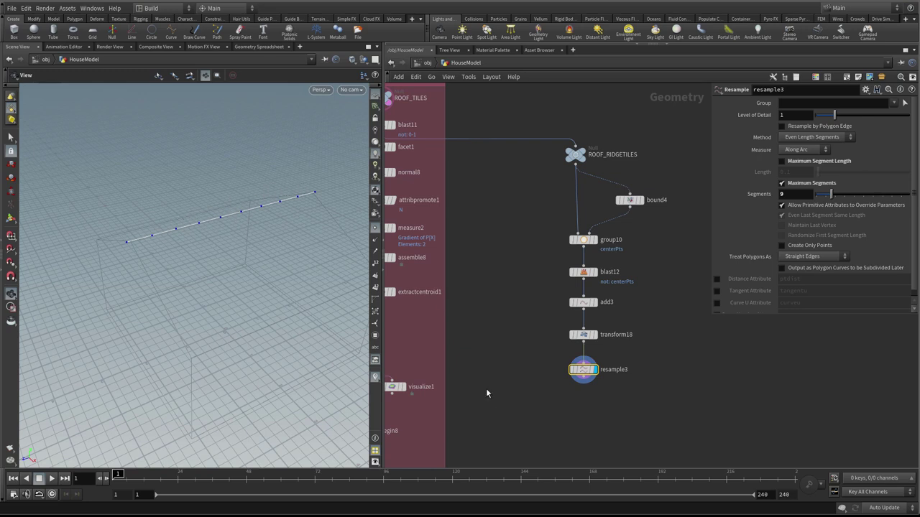
# - Add a separate Tube node beside the ridge chain as the base for the ridge tile and display it
pyautogui.moveTo(510, 361); pyautogui.dragTo(526, 369, button='middle')
pyautogui.scroll(1, 526, 325)
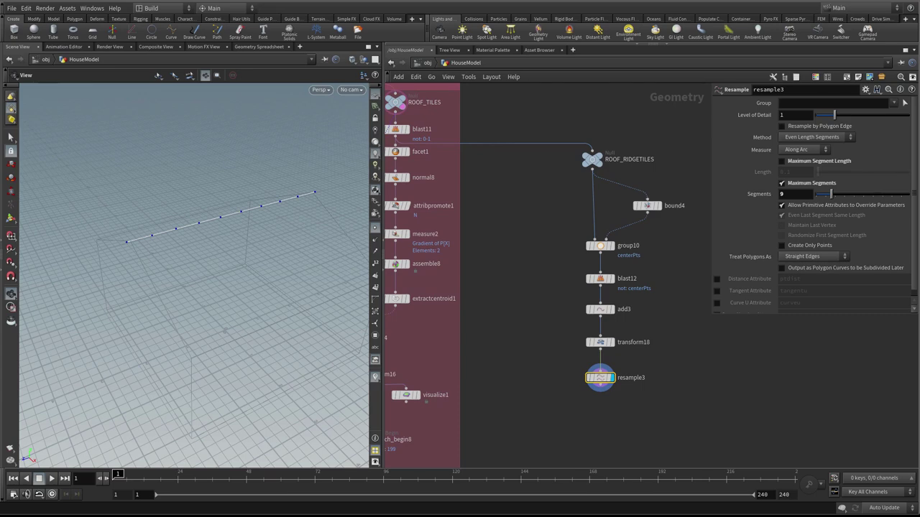
pyautogui.scroll(1, 514, 325)
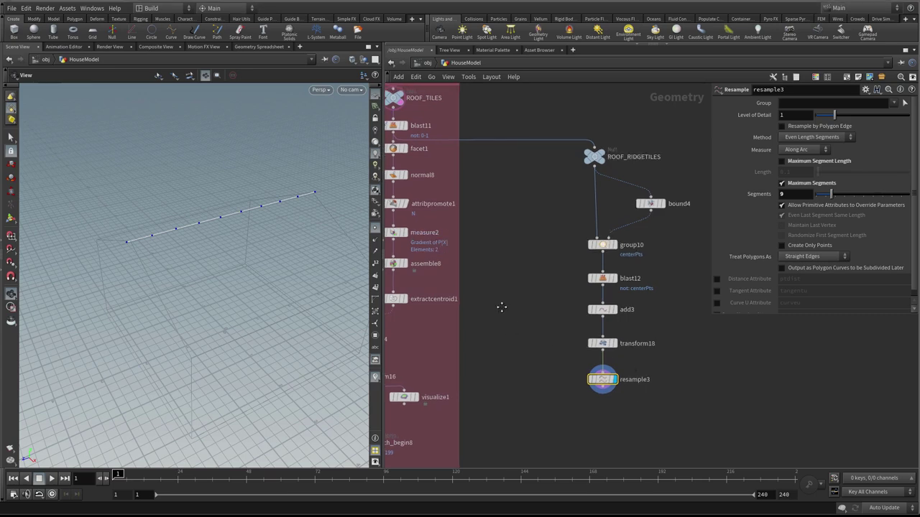
pyautogui.moveTo(501, 307); pyautogui.dragTo(502, 312, button='middle')
pyautogui.press('Tab')
pyautogui.write('tub')
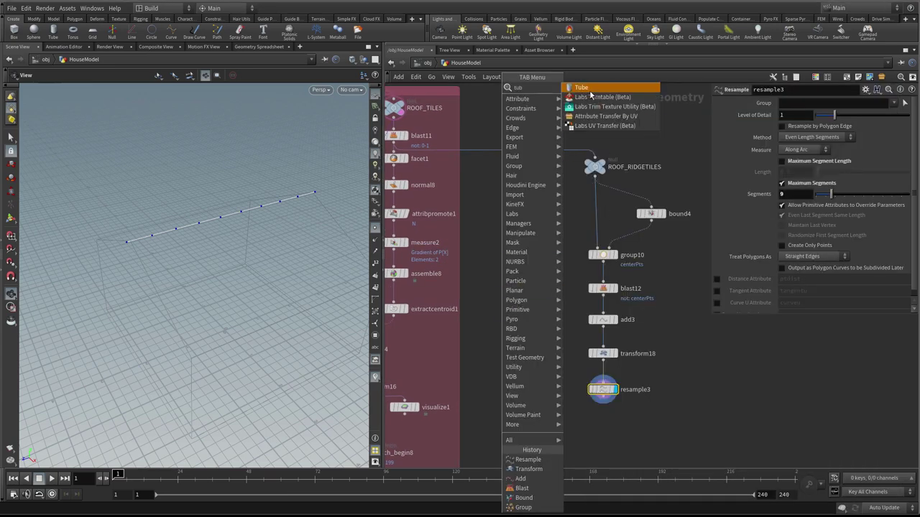
pyautogui.click(590, 91)
pyautogui.click(526, 298)
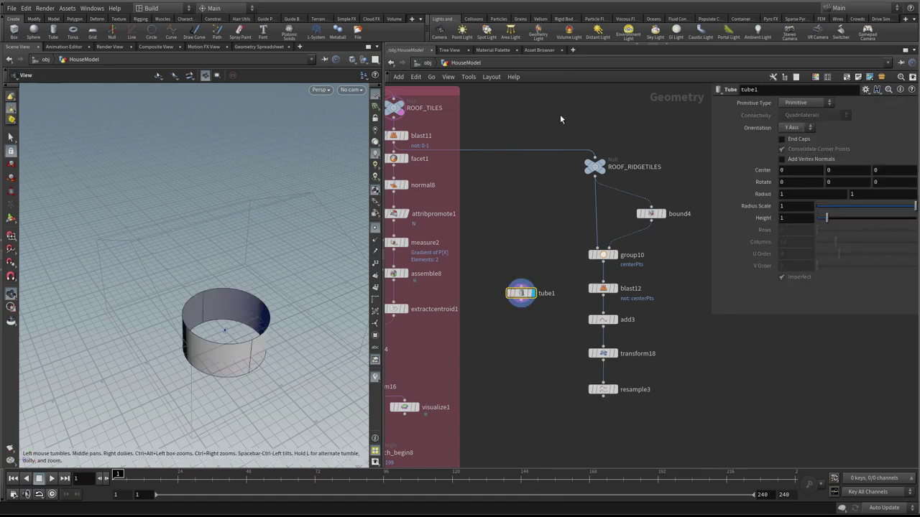
# - Set the tube's primitive type to Polygon and its orientation to Z Axis
pyautogui.click(805, 106)
pyautogui.click(799, 121)
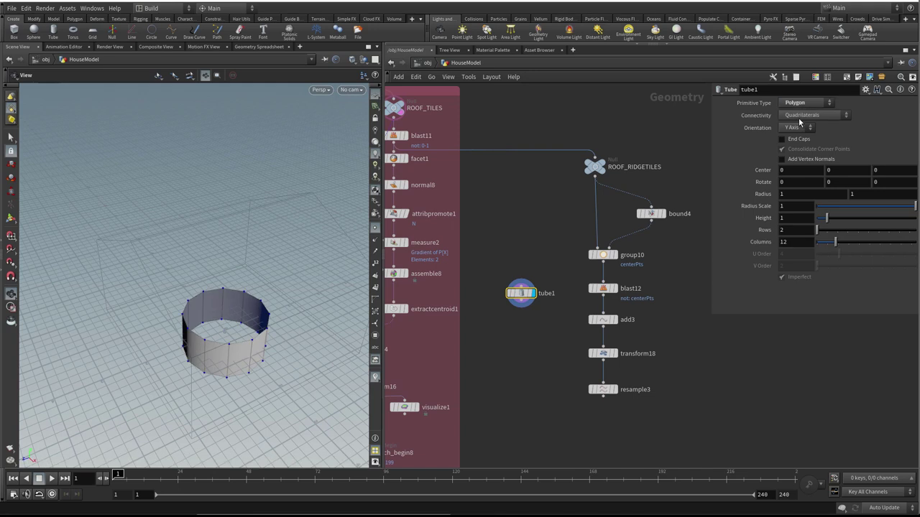
pyautogui.click(794, 130)
pyautogui.click(792, 152)
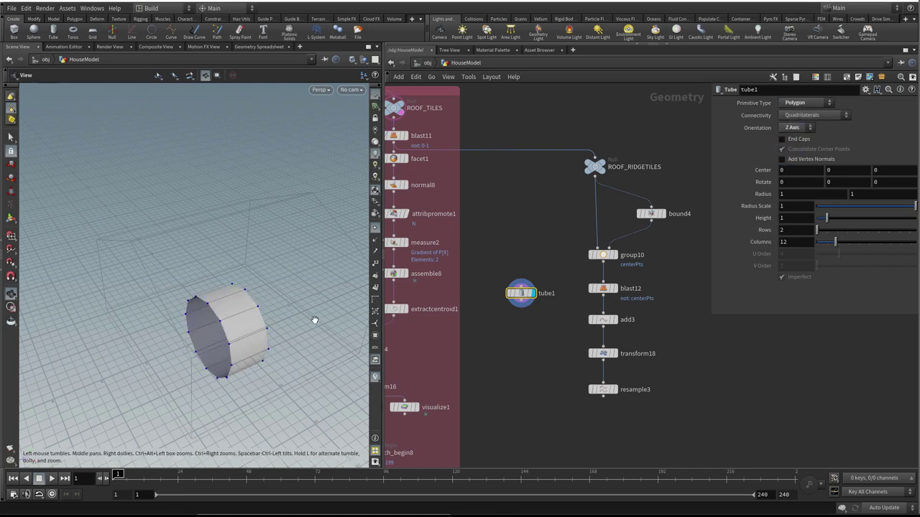
pyautogui.moveTo(268, 316); pyautogui.dragTo(268, 275)
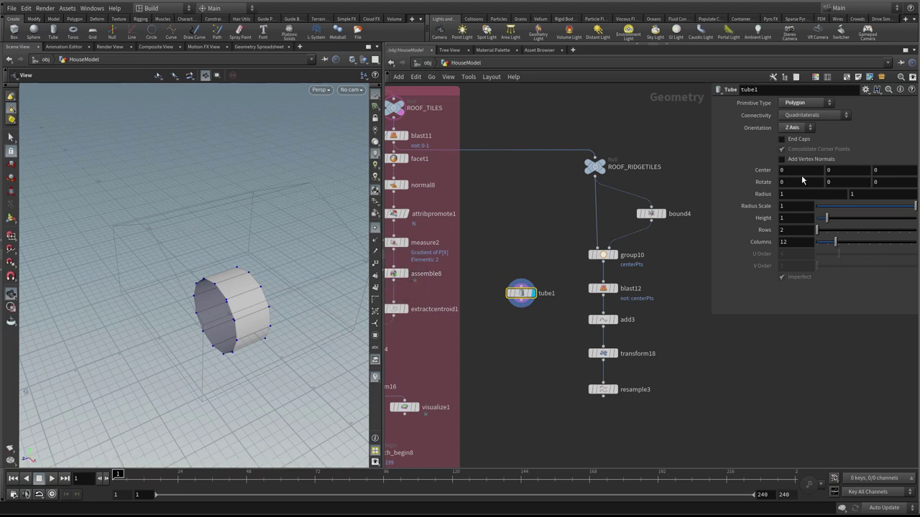
pyautogui.moveTo(147, 316); pyautogui.dragTo(220, 301)
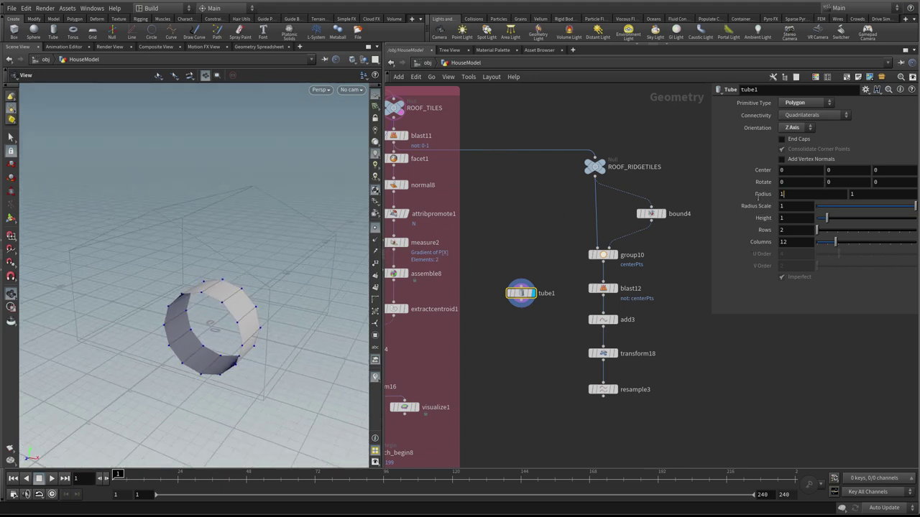
# - Set both of the tube's radius values to 0.1
pyautogui.doubleClick(790, 194)
pyautogui.write('.1')
pyautogui.press('Tab')
pyautogui.write('.1')
pyautogui.press('Return')
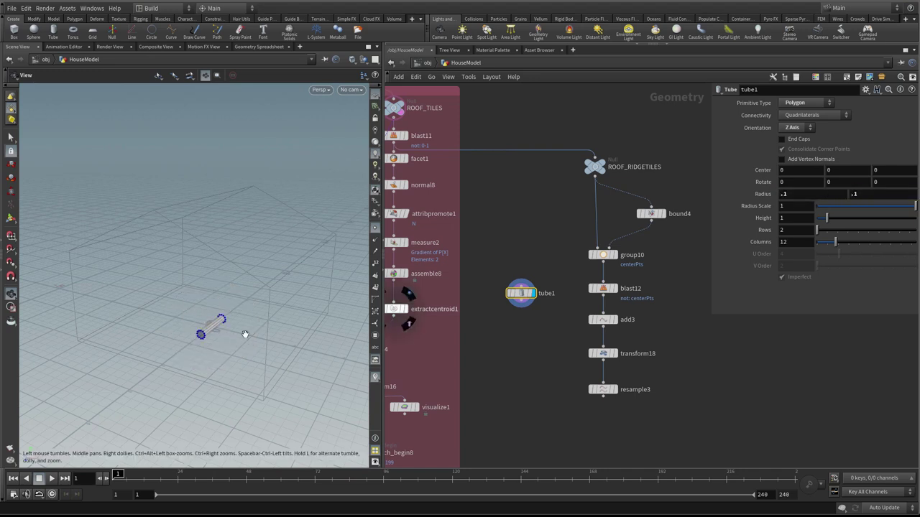
# - Set both of the tube's radius values to 0.11
pyautogui.press('f')
pyautogui.moveTo(203, 315); pyautogui.dragTo(281, 290)
pyautogui.click(819, 193)
pyautogui.write('1')
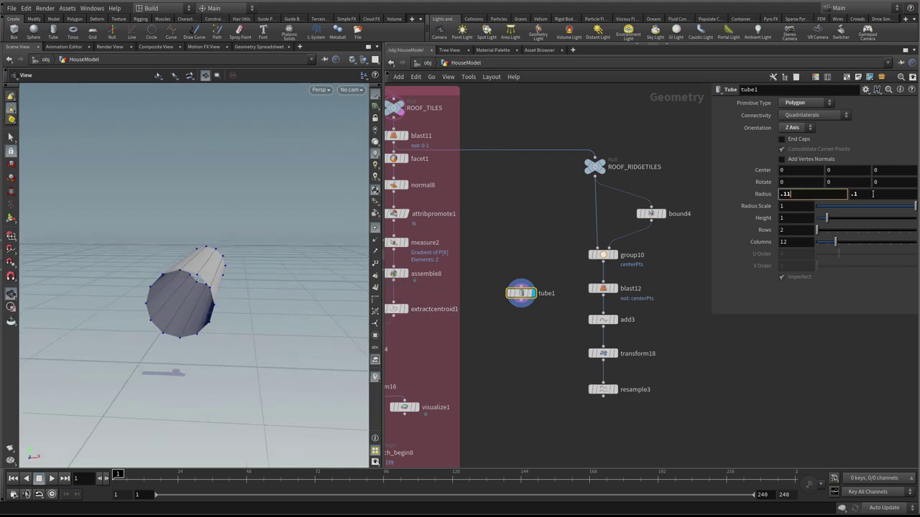
pyautogui.press('Return')
pyautogui.click(874, 194)
pyautogui.write('1')
pyautogui.press('Return')
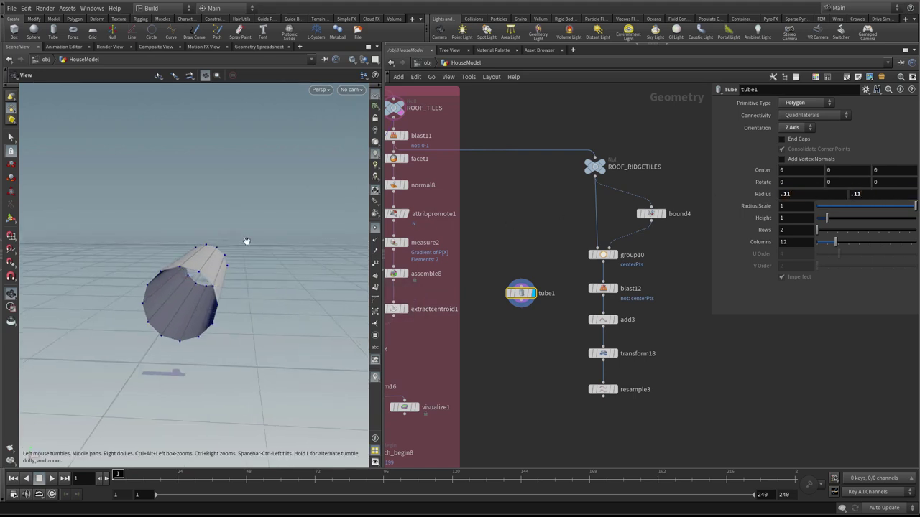
# - Set the tube's number of columns to 20
pyautogui.moveTo(246, 242); pyautogui.dragTo(224, 247)
pyautogui.click(604, 247)
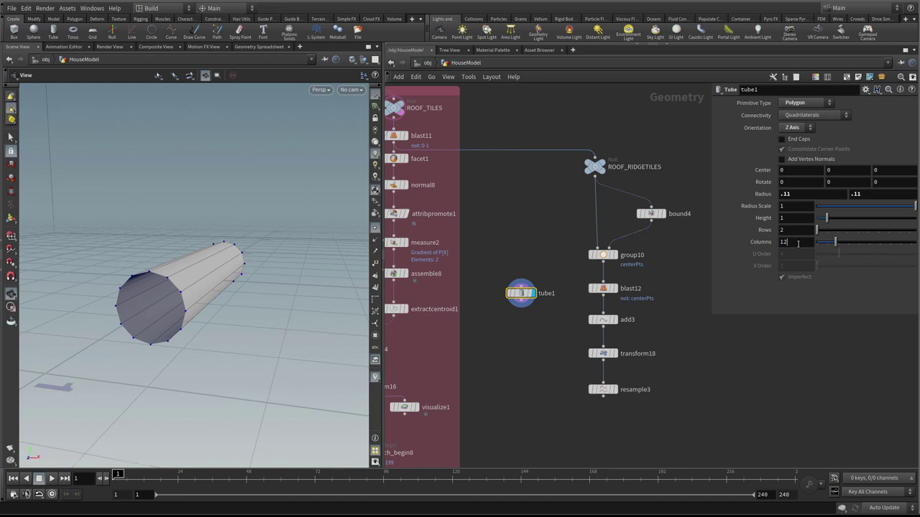
pyautogui.click(797, 243)
pyautogui.write('2')
pyautogui.press('Return')
pyautogui.moveTo(125, 250); pyautogui.dragTo(155, 266)
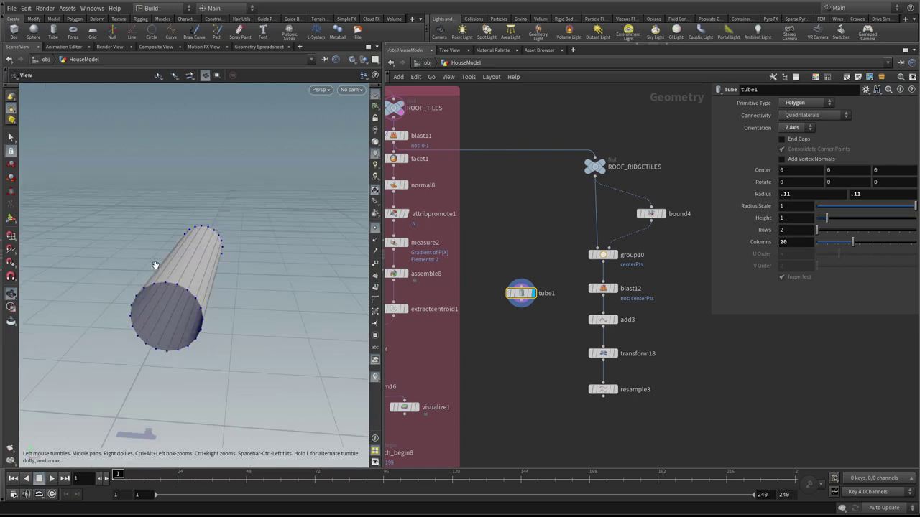
# - Turn off the point display in the viewport and look over the tube
pyautogui.click(379, 230)
pyautogui.moveTo(202, 238); pyautogui.dragTo(162, 231)
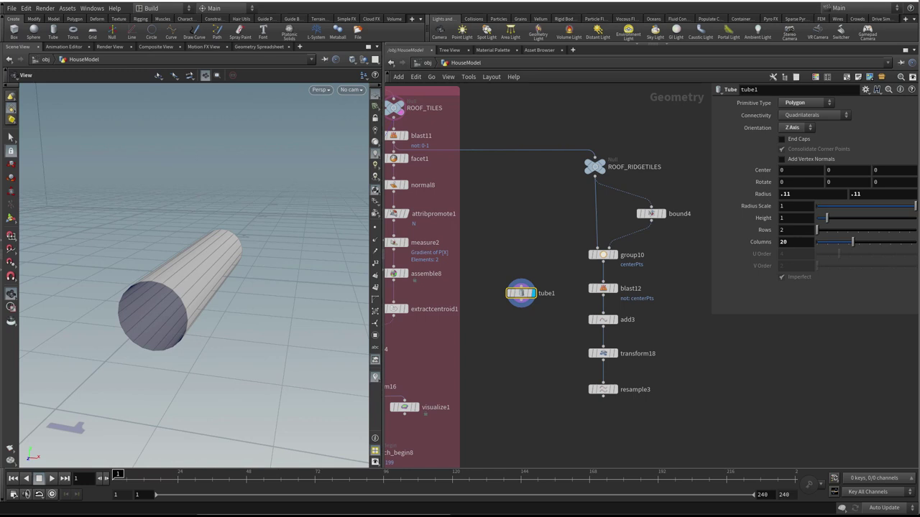
pyautogui.moveTo(197, 258); pyautogui.dragTo(218, 279)
# - Add a Group Create node below tube1, connect the tube to it and display it
pyautogui.moveTo(506, 326); pyautogui.dragTo(511, 322, button='middle')
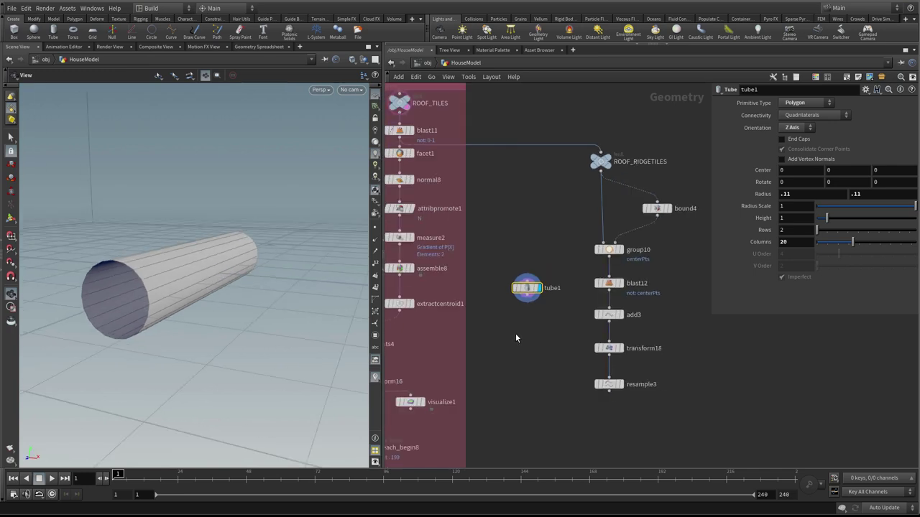
pyautogui.press('Tab')
pyautogui.write('gr')
pyautogui.click(622, 98)
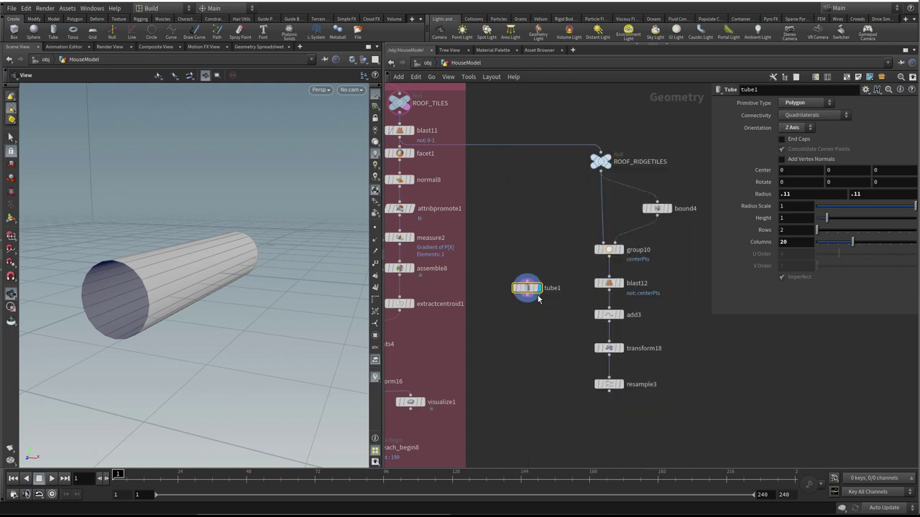
pyautogui.click(527, 347)
pyautogui.moveTo(528, 296); pyautogui.dragTo(536, 348)
pyautogui.click(538, 349)
pyautogui.moveTo(212, 275); pyautogui.dragTo(213, 256)
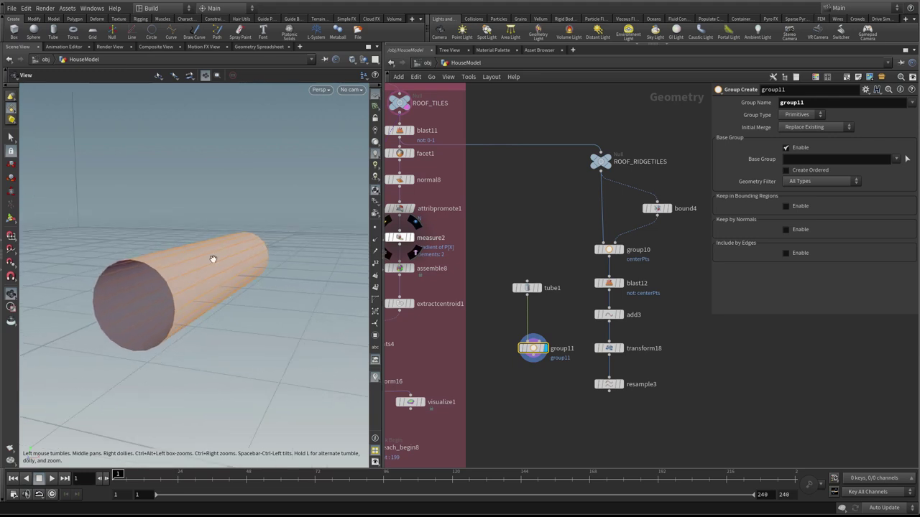
# - Disable the base group on the new group node and name the group keepMe
pyautogui.click(796, 150)
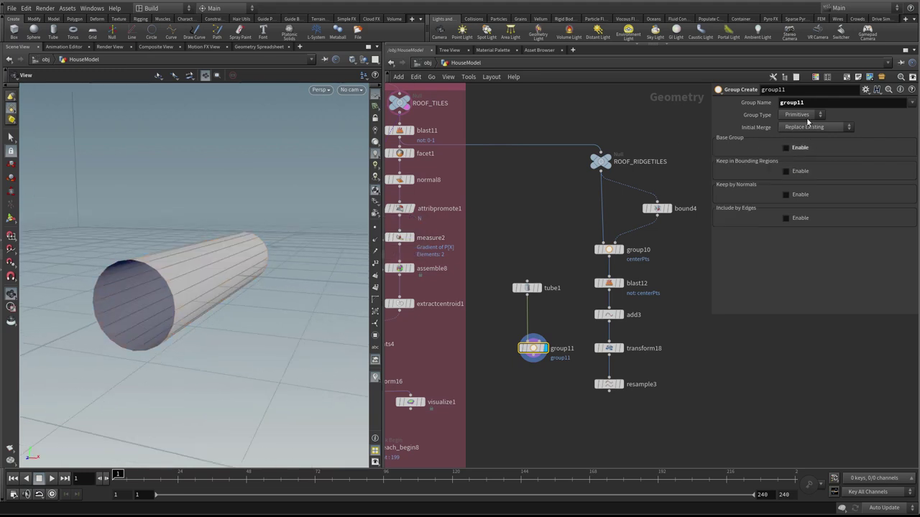
pyautogui.click(792, 105)
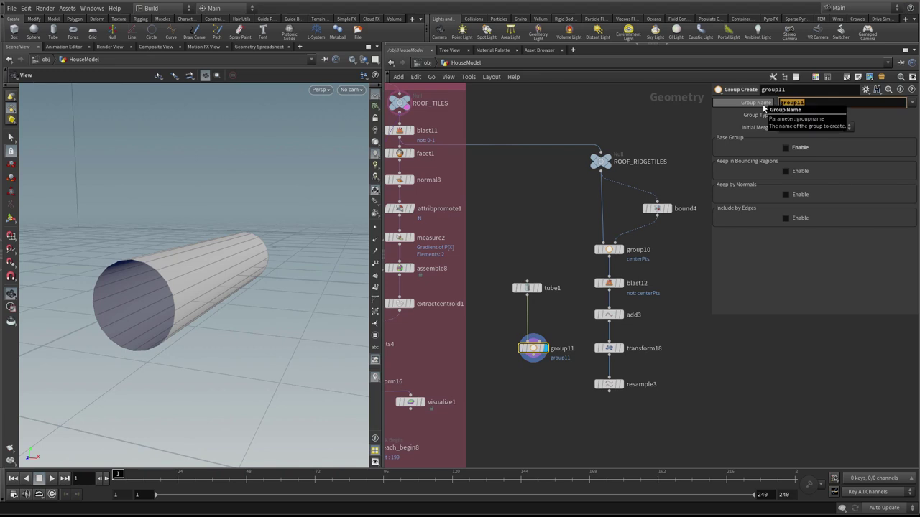
pyautogui.write('keepMe')
pyautogui.press('Return')
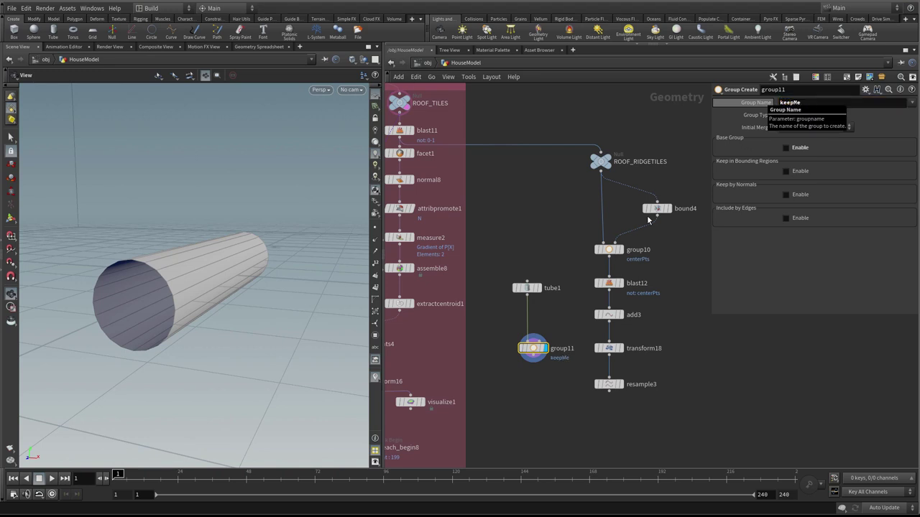
# - Add a Bound node fed by tube1 and connect its output to the second input of group11
pyautogui.moveTo(532, 348); pyautogui.dragTo(511, 349)
pyautogui.press('Tab')
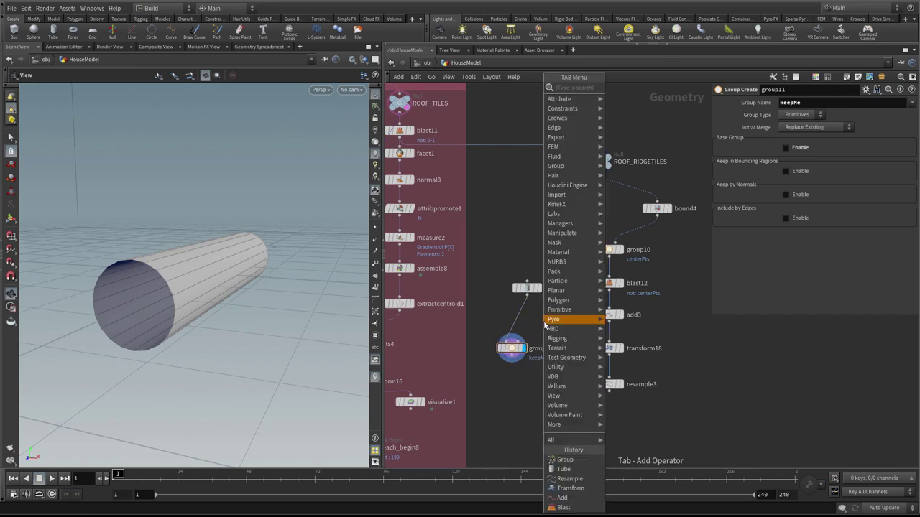
pyautogui.write('bou')
pyautogui.click(646, 89)
pyautogui.click(553, 325)
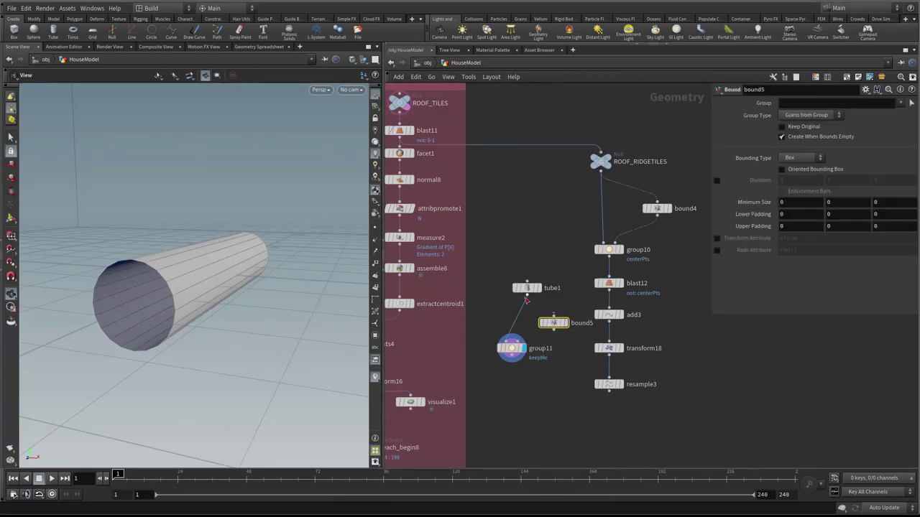
pyautogui.click(527, 295)
pyautogui.click(553, 316)
pyautogui.click(553, 330)
pyautogui.click(518, 342)
pyautogui.moveTo(513, 348); pyautogui.dragTo(518, 361)
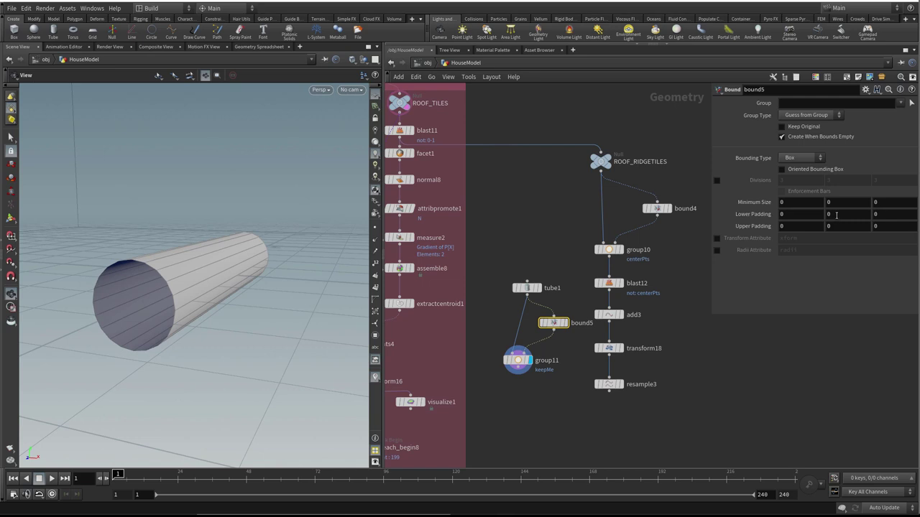
# - Show bound5 as a template and set its lower and upper X padding to 0.1
pyautogui.click(568, 337)
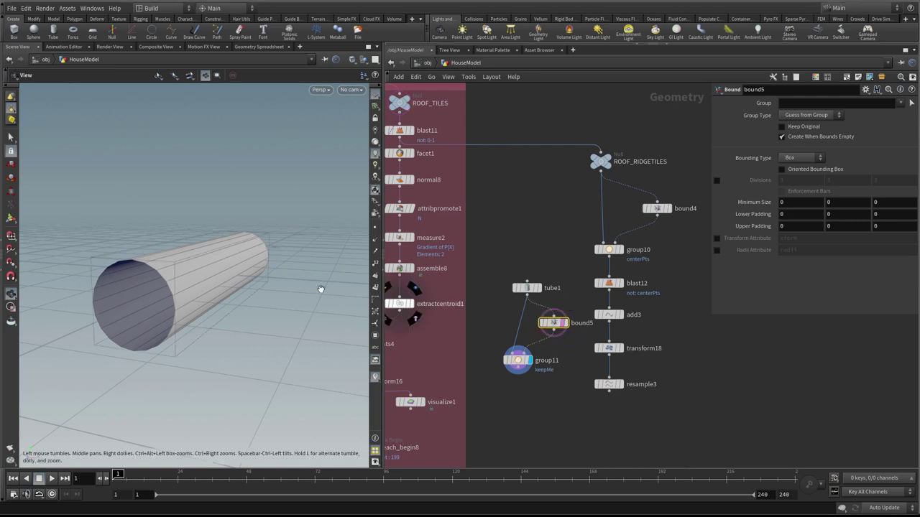
pyautogui.moveTo(320, 290); pyautogui.dragTo(297, 285)
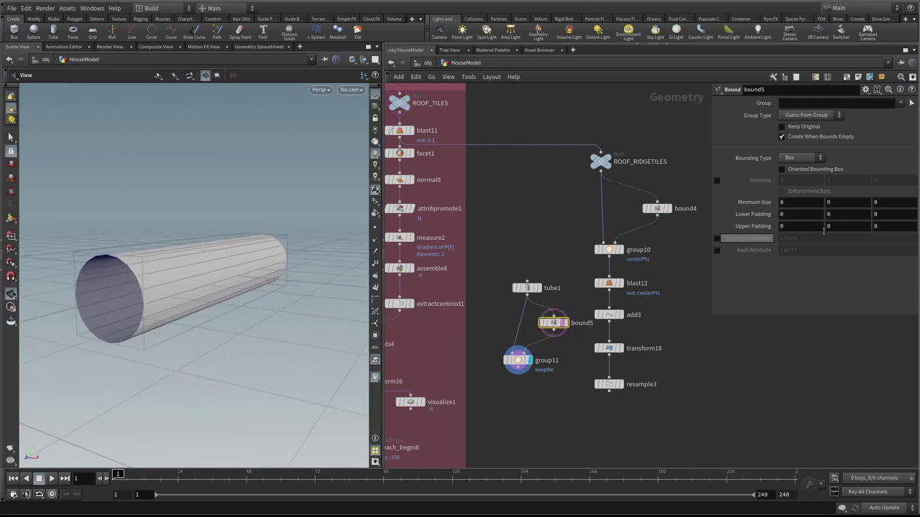
pyautogui.click(798, 214)
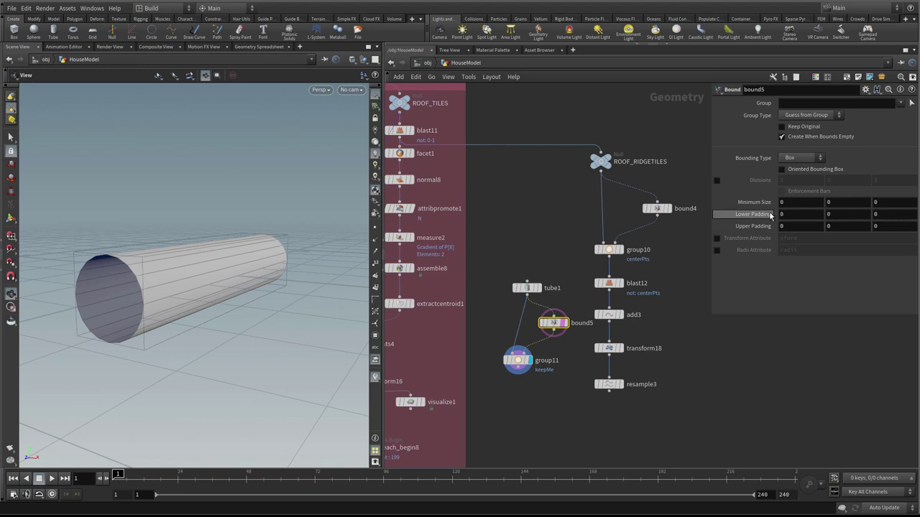
pyautogui.write('.1')
pyautogui.click(802, 226)
pyautogui.write('.1')
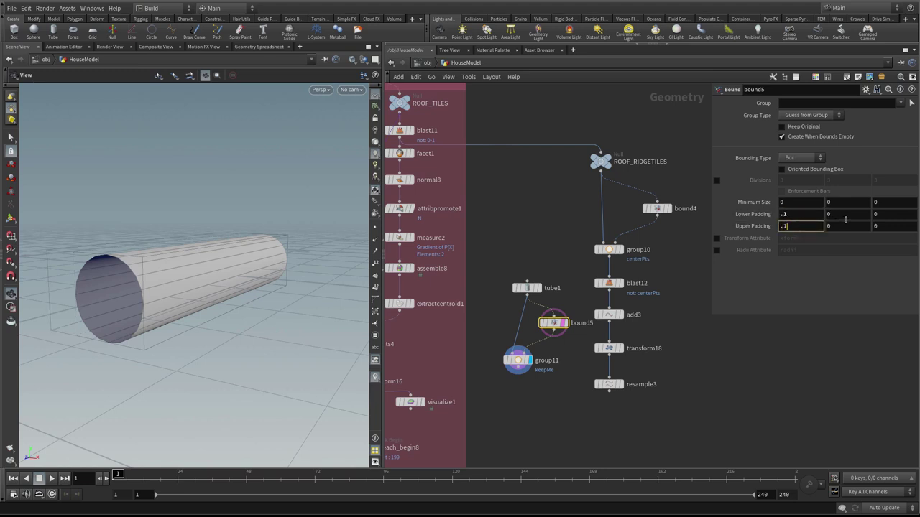
# - Set bound5's lower and upper padding on the Y and Z axes to 0.1
pyautogui.click(845, 214)
pyautogui.write('.1')
pyautogui.click(839, 226)
pyautogui.write('.1')
pyautogui.click(887, 225)
pyautogui.write('.1')
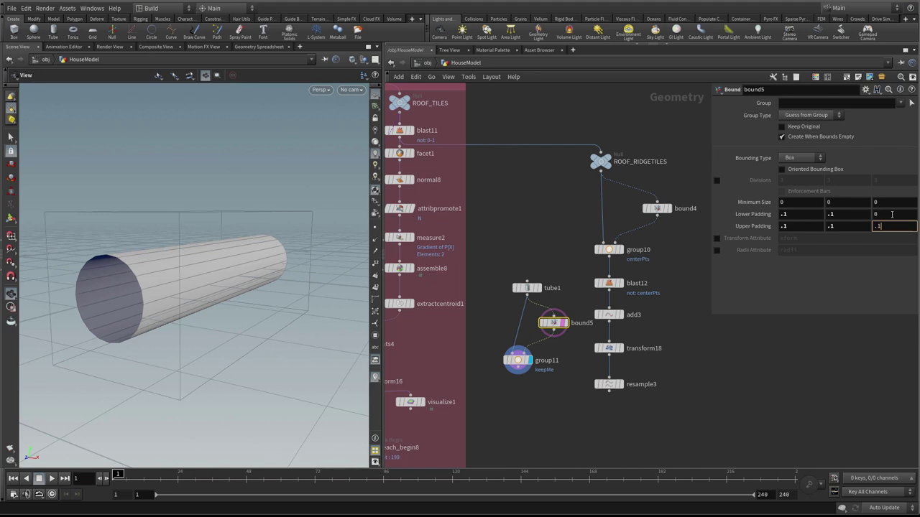
pyautogui.click(891, 213)
pyautogui.write('.1')
pyautogui.press('Return')
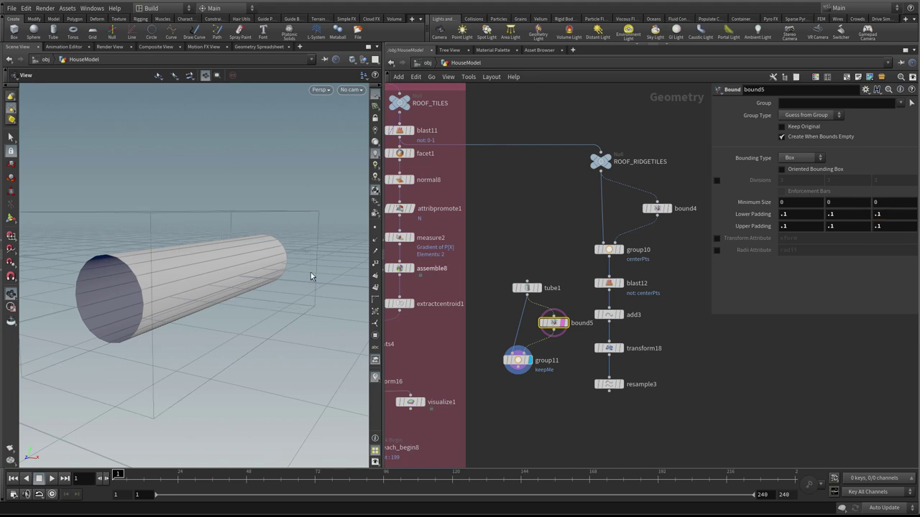
# - Set bound5's lower Y padding to -0.1 to raise the bottom of the bounding box
pyautogui.moveTo(313, 277); pyautogui.dragTo(287, 263)
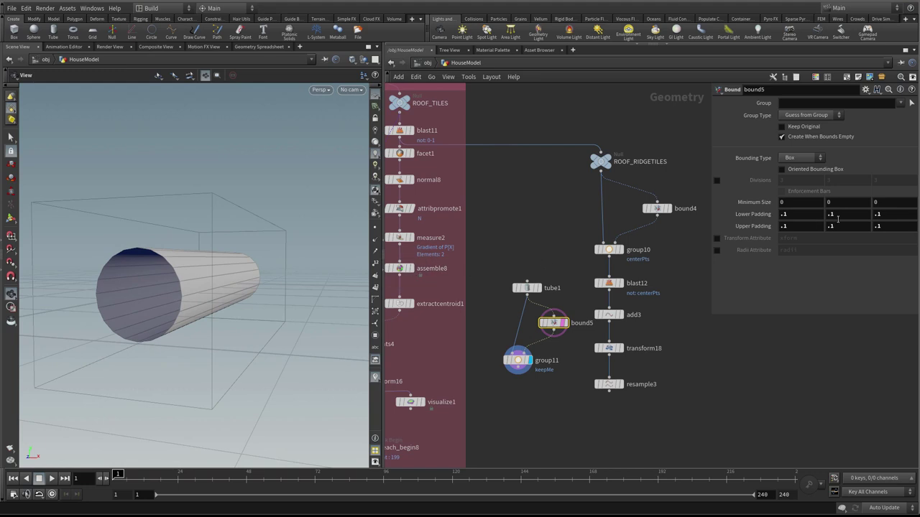
pyautogui.moveTo(837, 220); pyautogui.dragTo(805, 218, button='middle')
pyautogui.moveTo(199, 267); pyautogui.dragTo(205, 258)
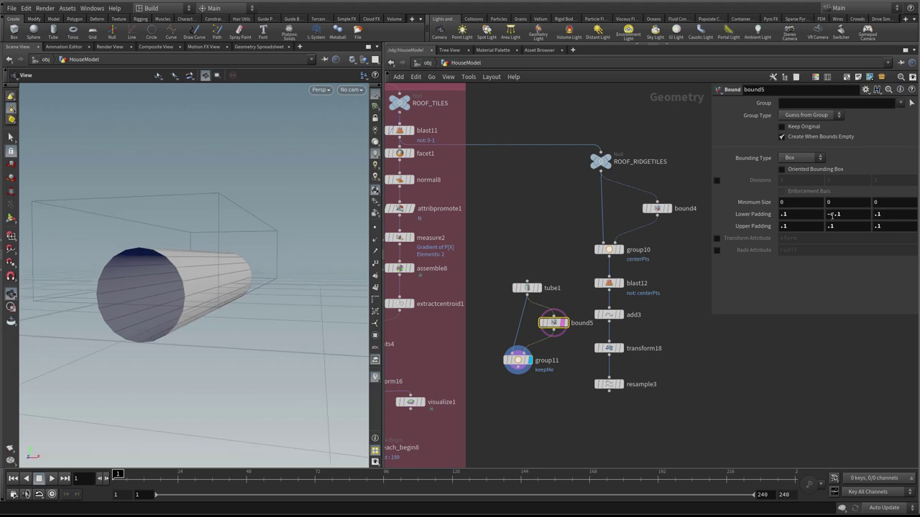
# - Copy tube1's first radius parameter and paste it as a relative reference into bound5's lower Y padding
pyautogui.click(527, 287)
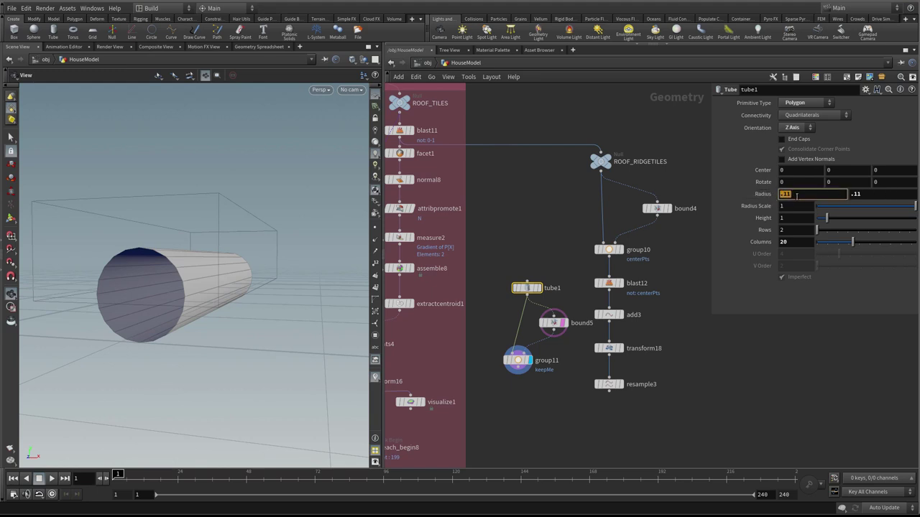
pyautogui.rightClick(790, 195)
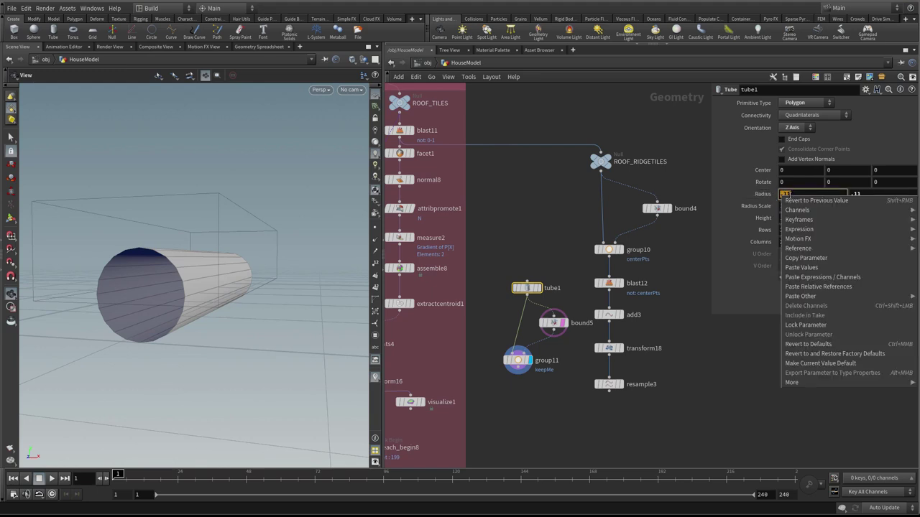
pyautogui.click(817, 259)
pyautogui.click(553, 322)
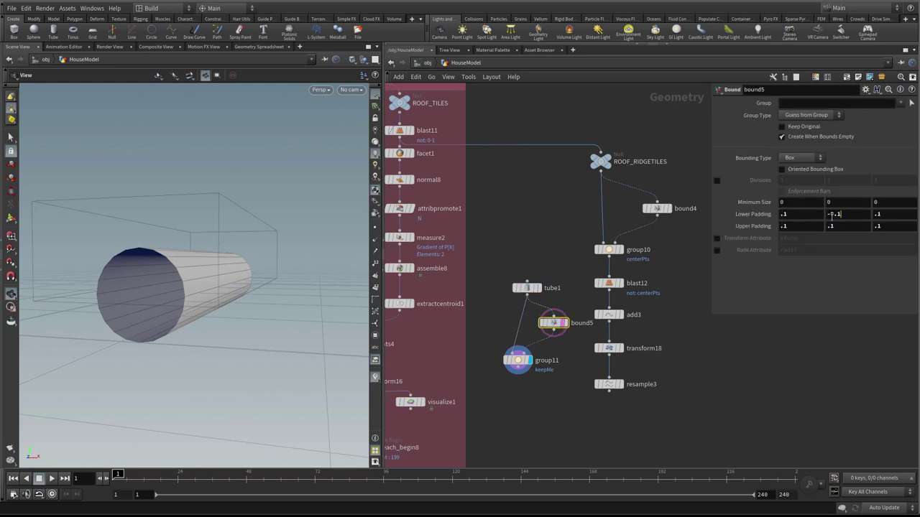
pyautogui.rightClick(831, 214)
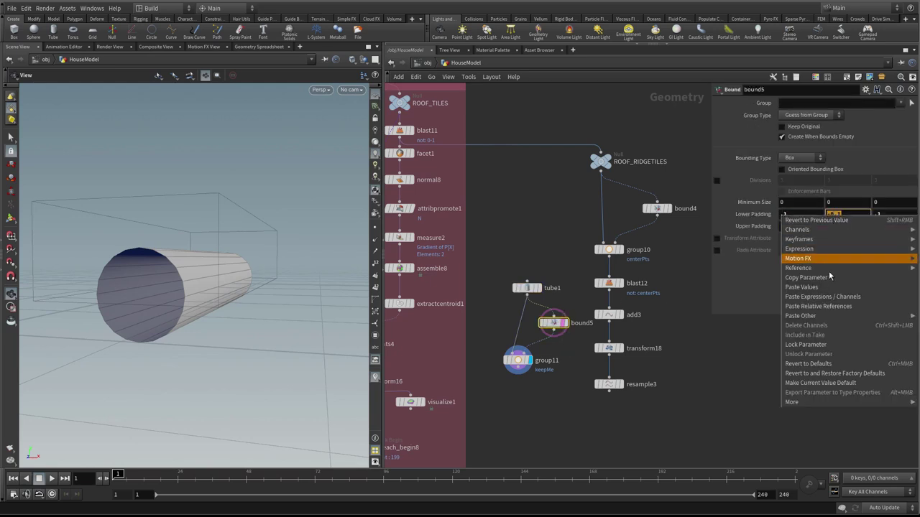
pyautogui.click(838, 307)
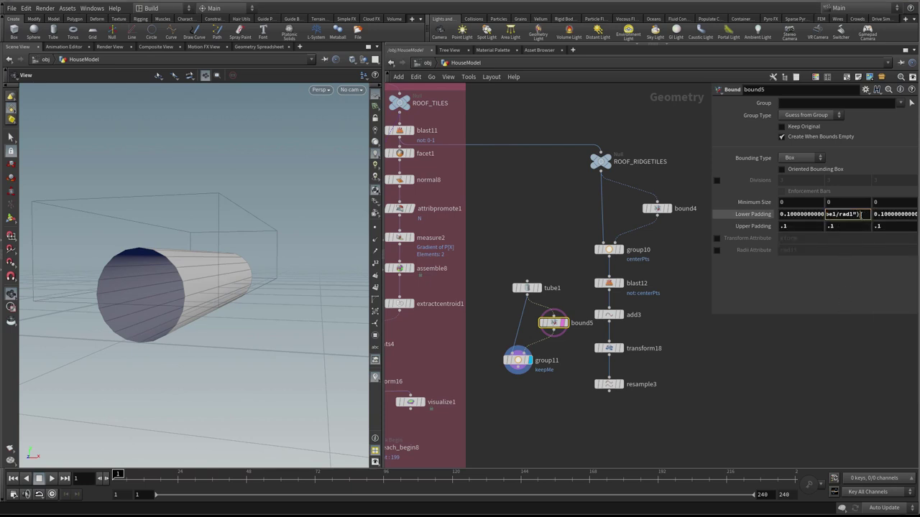
pyautogui.click(855, 397)
# - Negate the lower Y padding reference so it reads -ch("../tube1/rad1"), and check the resulting bounding box against the tube
pyautogui.click(826, 214)
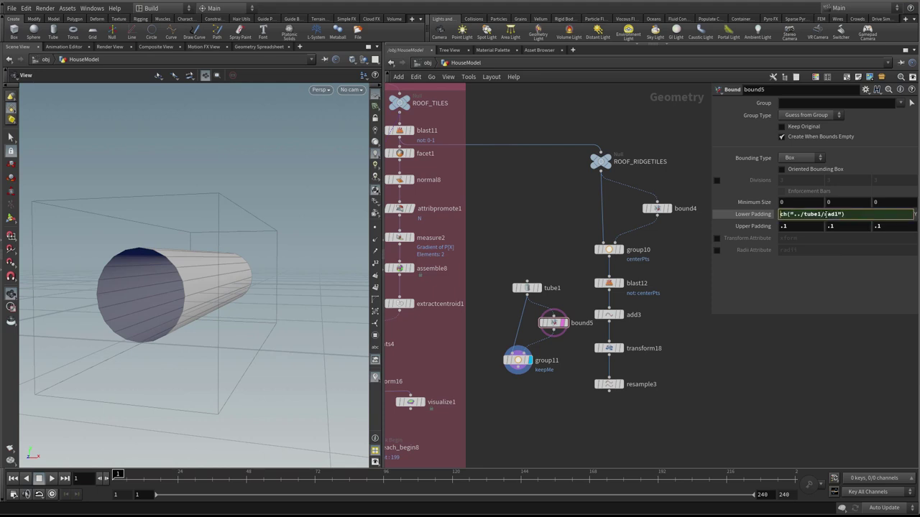
pyautogui.press('Home')
pyautogui.write('-')
pyautogui.press('Return')
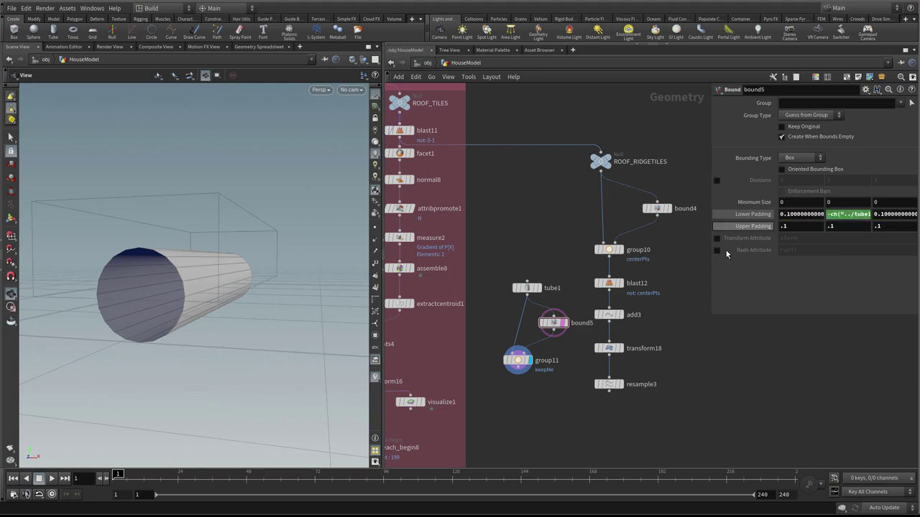
pyautogui.moveTo(707, 223); pyautogui.dragTo(544, 223)
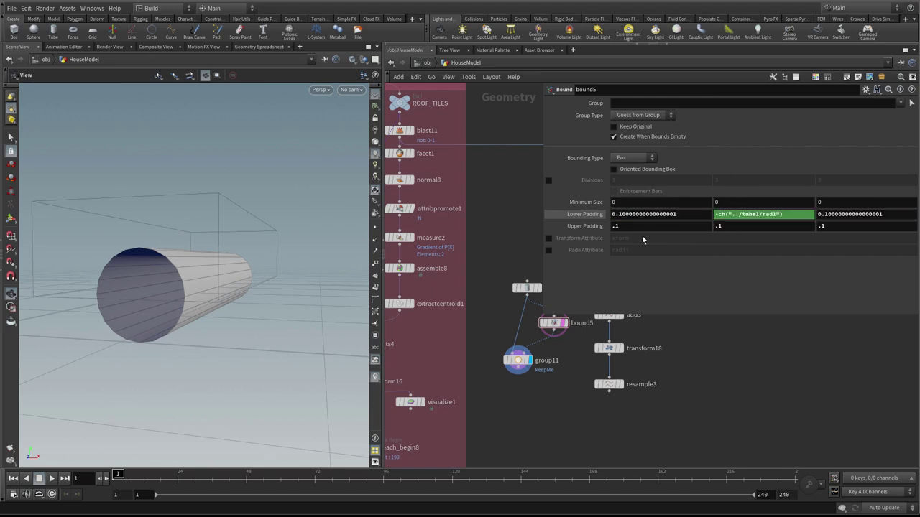
pyautogui.moveTo(197, 281); pyautogui.dragTo(173, 373)
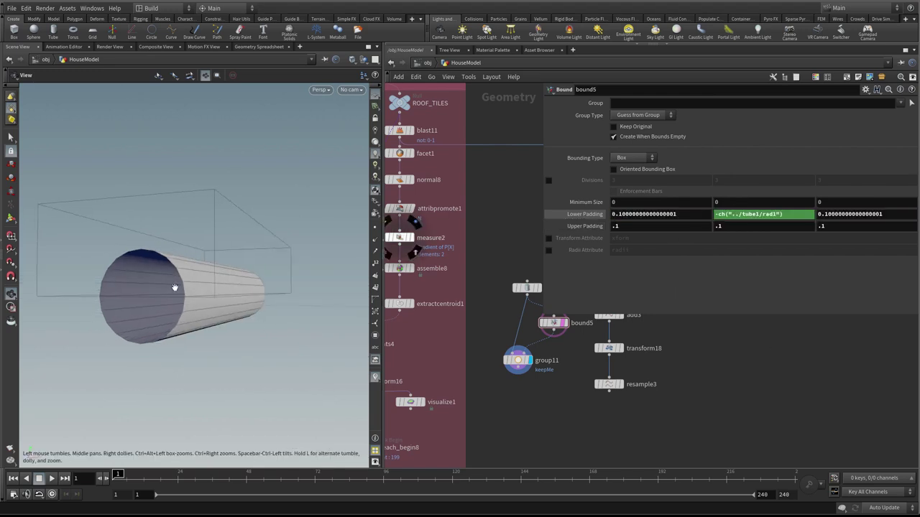
pyautogui.moveTo(242, 301); pyautogui.dragTo(202, 304)
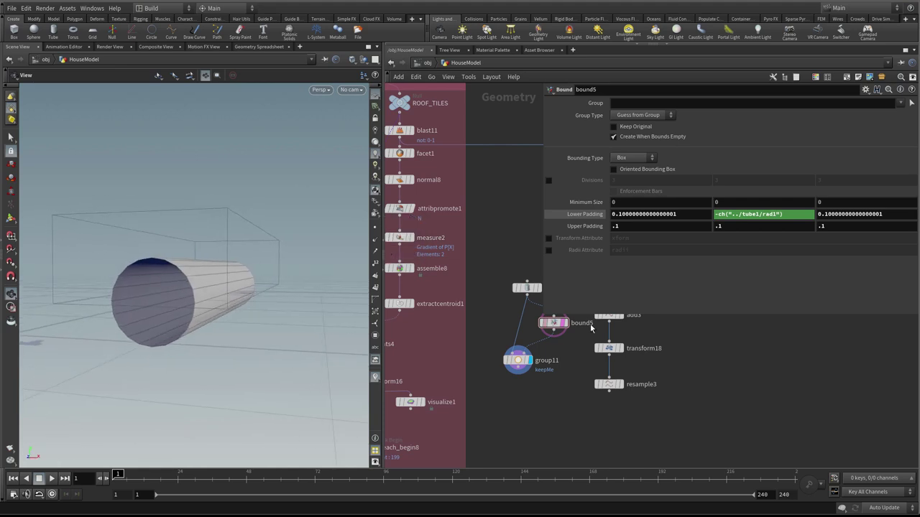
pyautogui.moveTo(542, 270); pyautogui.dragTo(639, 269)
# - Enable Keep in Bounding Regions on group11, leaving the group type as Primitives
pyautogui.click(518, 360)
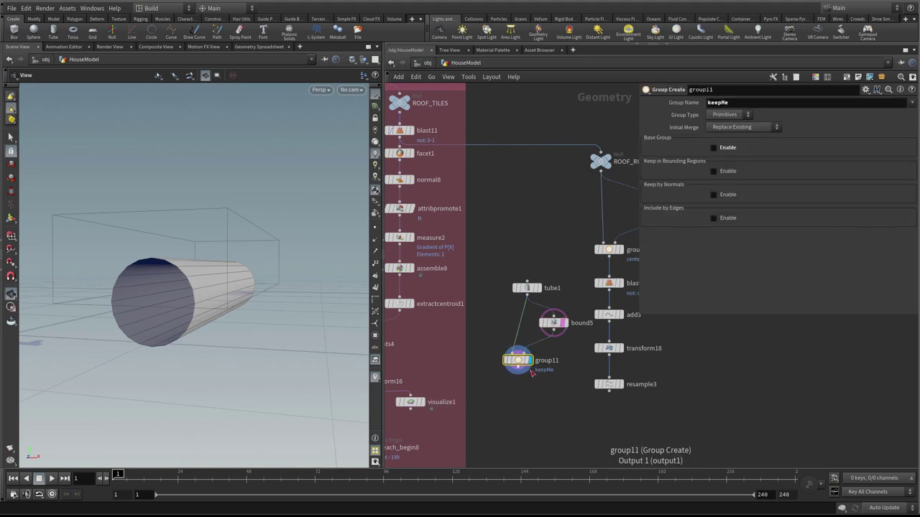
pyautogui.click(726, 114)
pyautogui.click(740, 114)
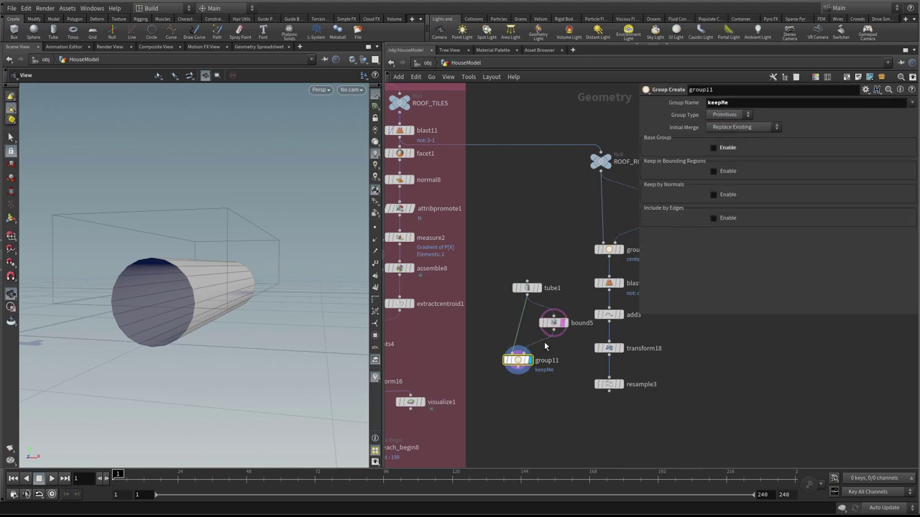
pyautogui.click(714, 171)
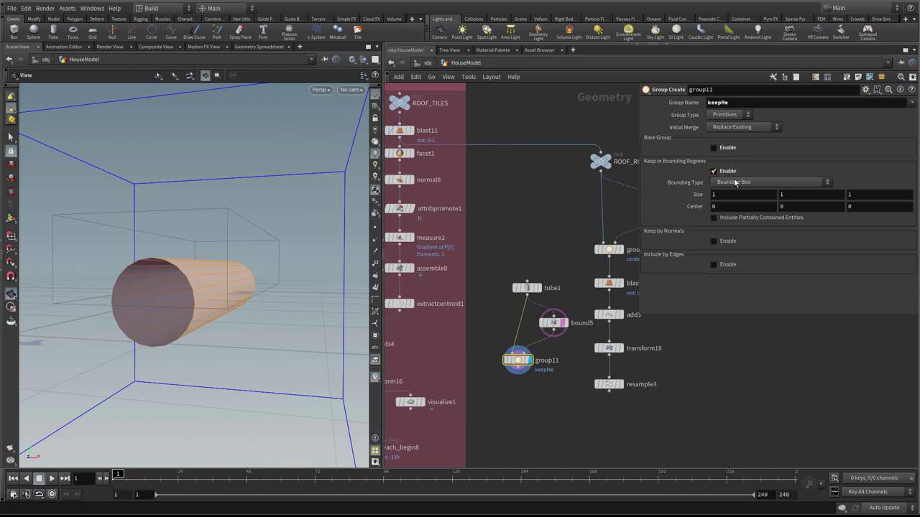
# - Switch group11 to a Points group and set its bounding type to Bounding Object (points or vertices only)
pyautogui.click(731, 115)
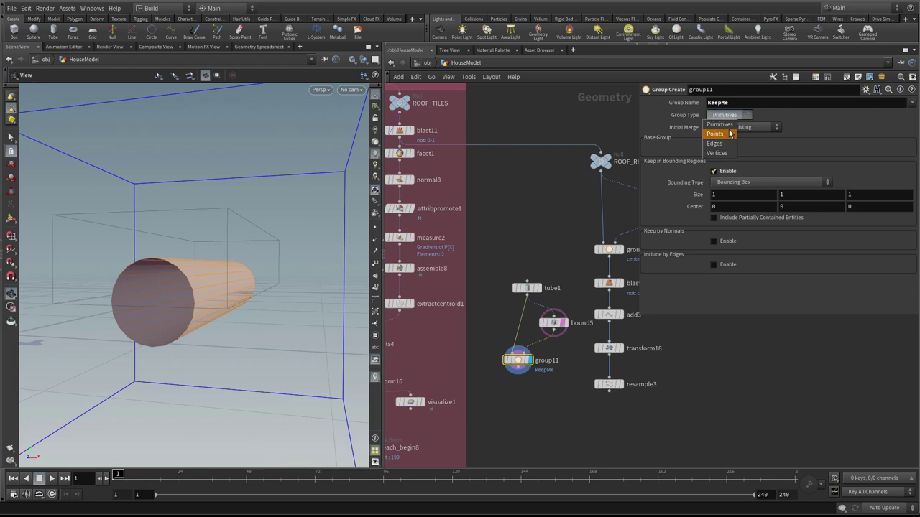
pyautogui.click(729, 134)
pyautogui.moveTo(279, 304); pyautogui.dragTo(263, 289)
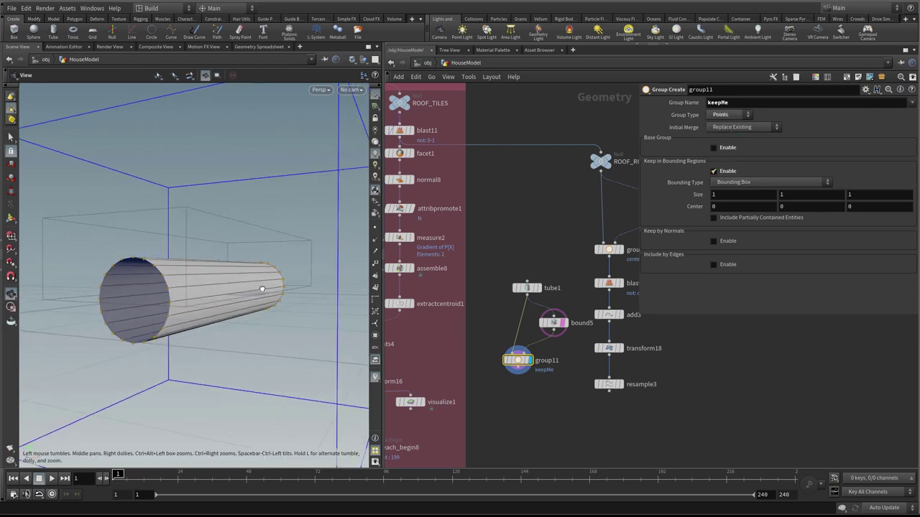
pyautogui.click(745, 184)
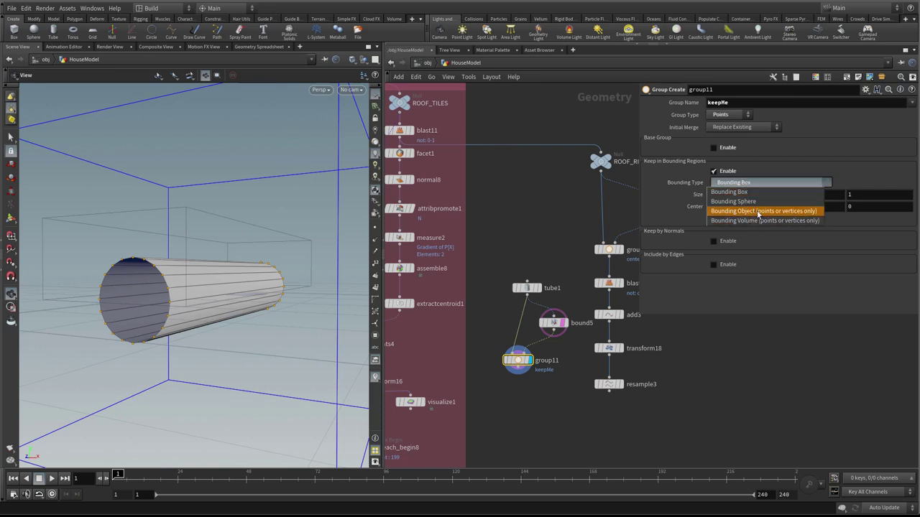
pyautogui.click(774, 211)
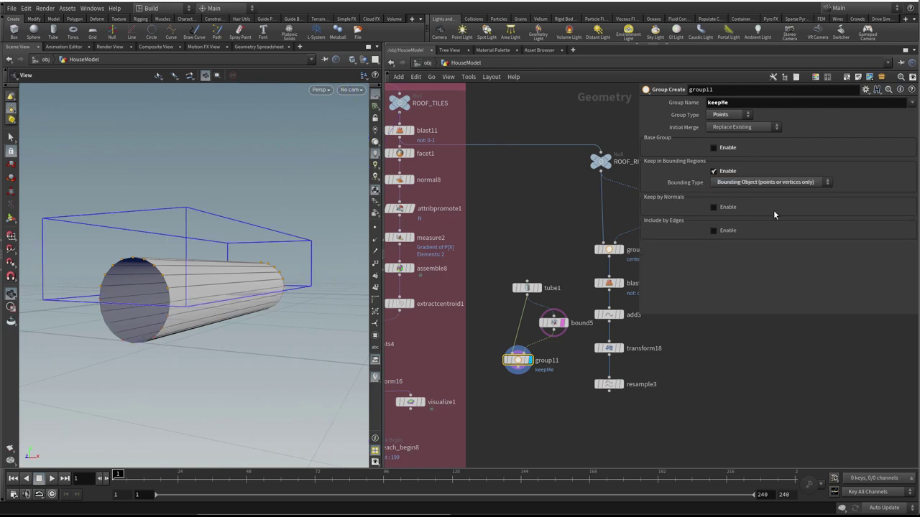
pyautogui.moveTo(232, 261); pyautogui.dragTo(242, 260)
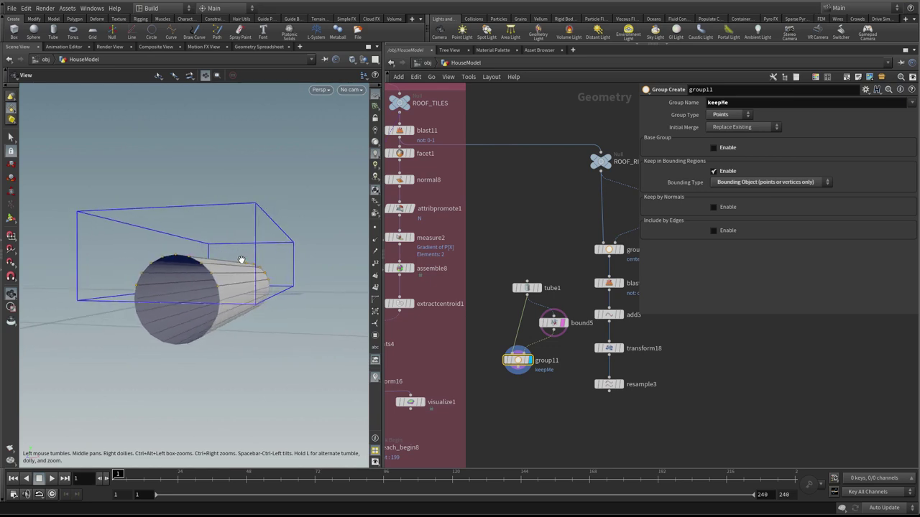
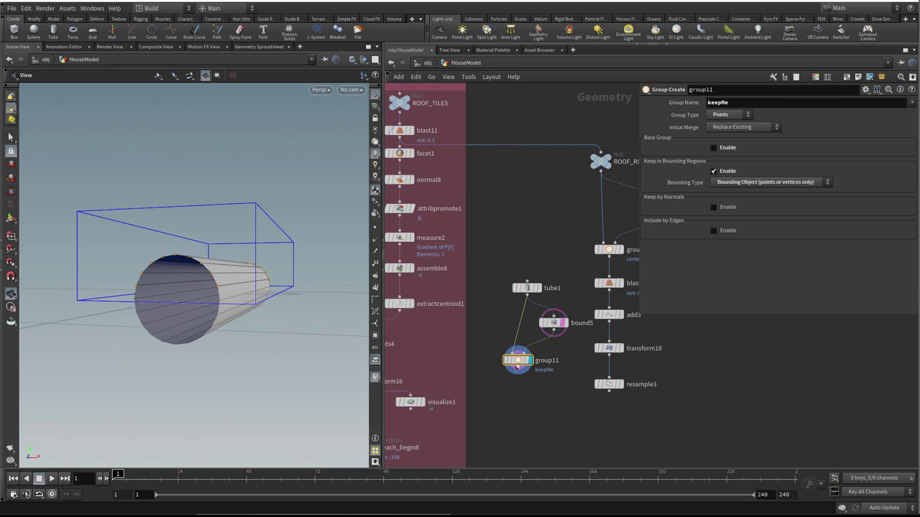
# - Reposition the tube1, bound5 and group11 nodes into a more compact arrangement
pyautogui.moveTo(531, 288); pyautogui.dragTo(521, 288)
pyautogui.moveTo(553, 323); pyautogui.dragTo(551, 315)
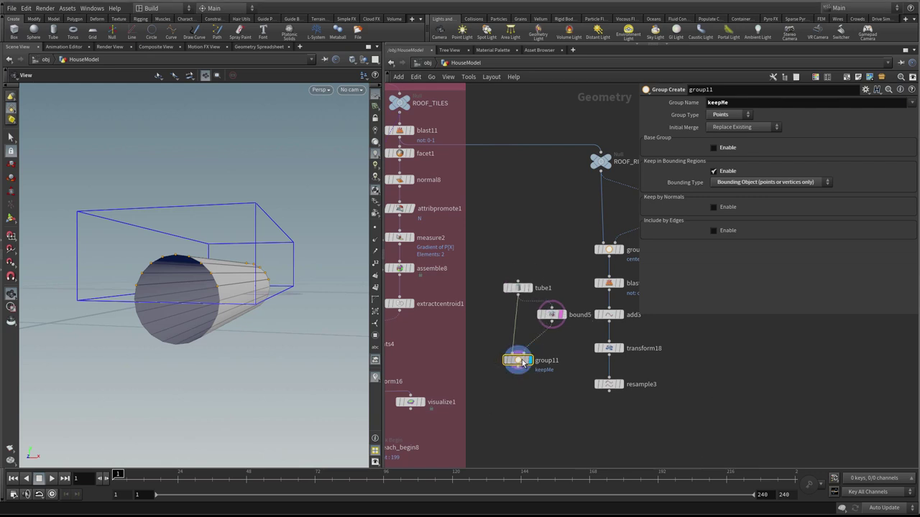
pyautogui.moveTo(523, 363); pyautogui.dragTo(527, 352)
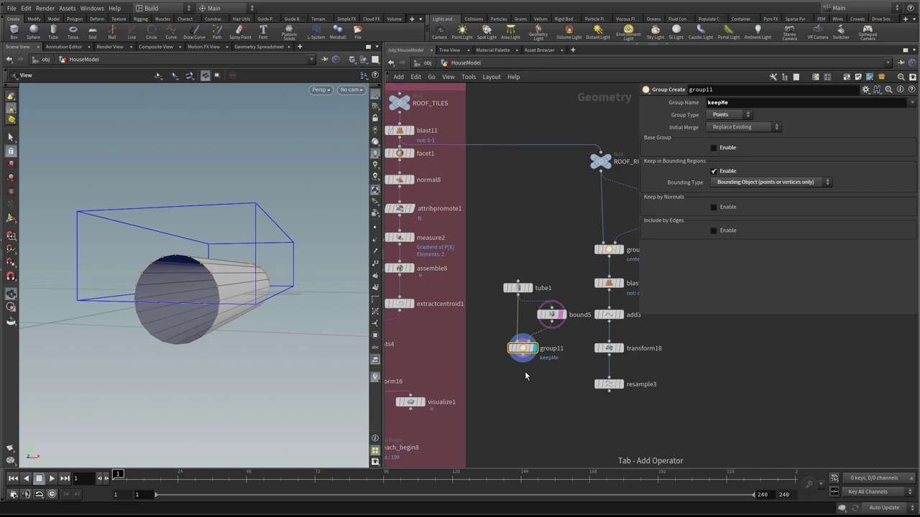
# - Add a displayed Blast node after group11, target the keepMe group and enable Delete Non Selected
pyautogui.press('Tab')
pyautogui.write('blas')
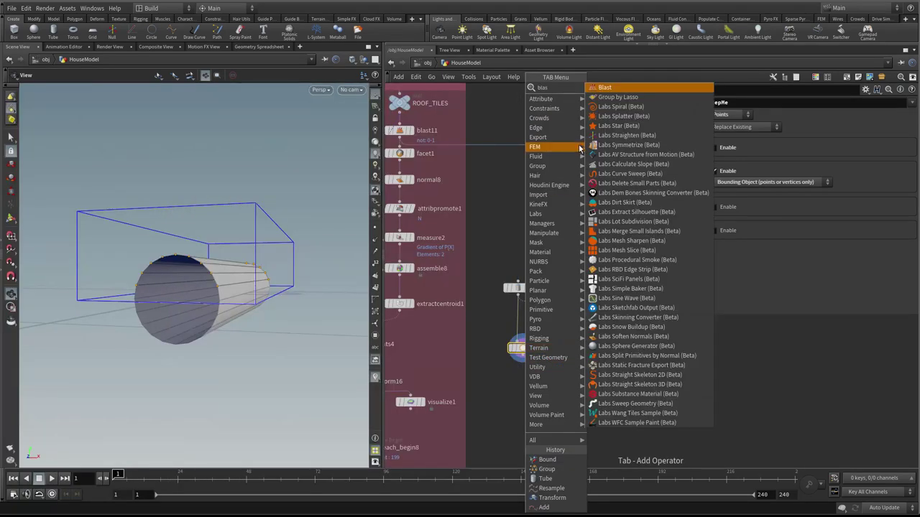
pyautogui.click(620, 89)
pyautogui.click(536, 388)
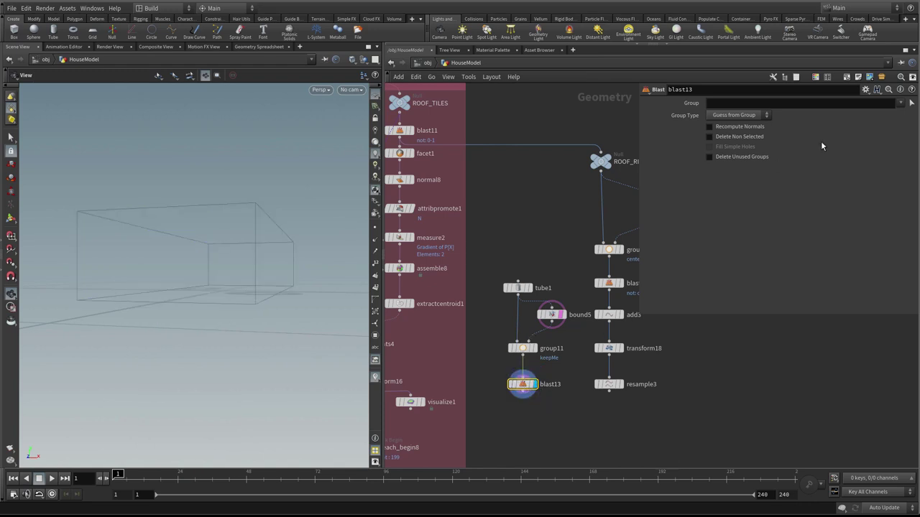
pyautogui.click(900, 103)
pyautogui.click(888, 114)
pyautogui.click(733, 138)
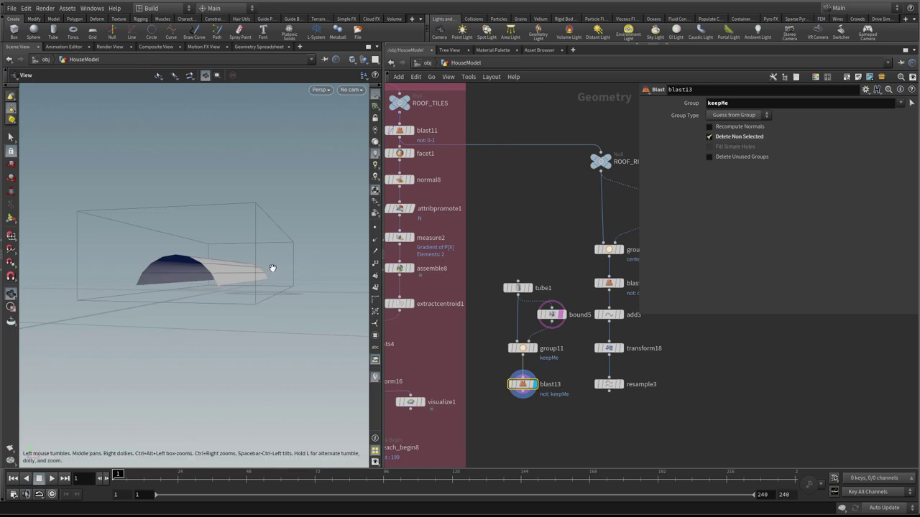
pyautogui.moveTo(271, 267); pyautogui.dragTo(278, 272)
# - Set tube1's Columns to 28 to smooth the half-pipe's curvature
pyautogui.moveTo(540, 261); pyautogui.dragTo(524, 295)
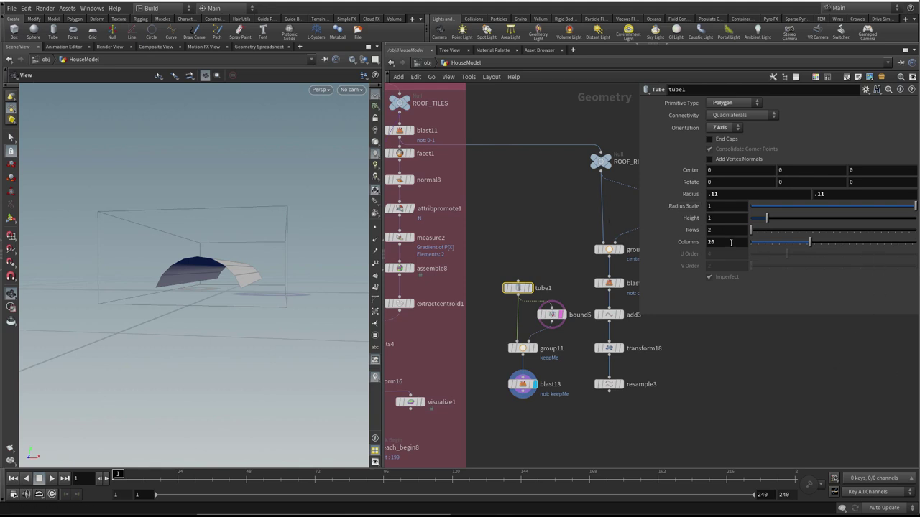
pyautogui.moveTo(730, 242); pyautogui.dragTo(690, 247)
pyautogui.write('28')
pyautogui.press('Return')
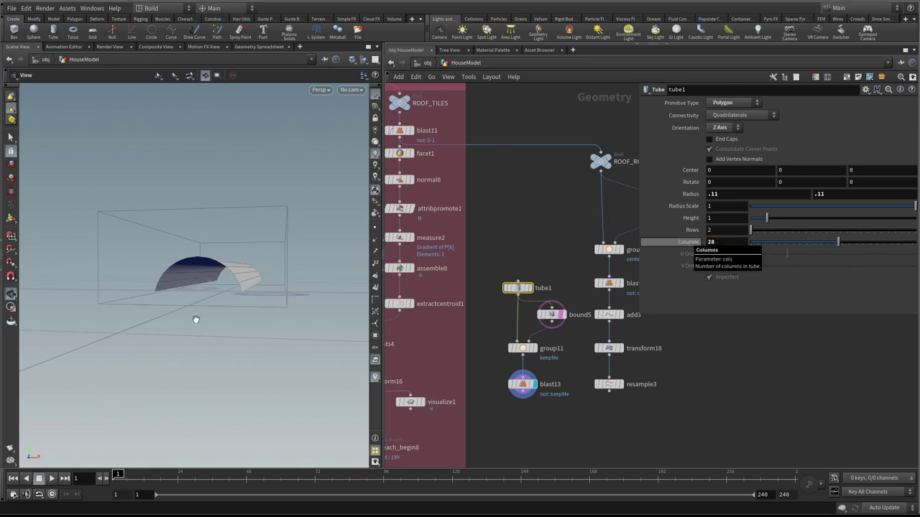
pyautogui.moveTo(249, 285); pyautogui.dragTo(191, 261)
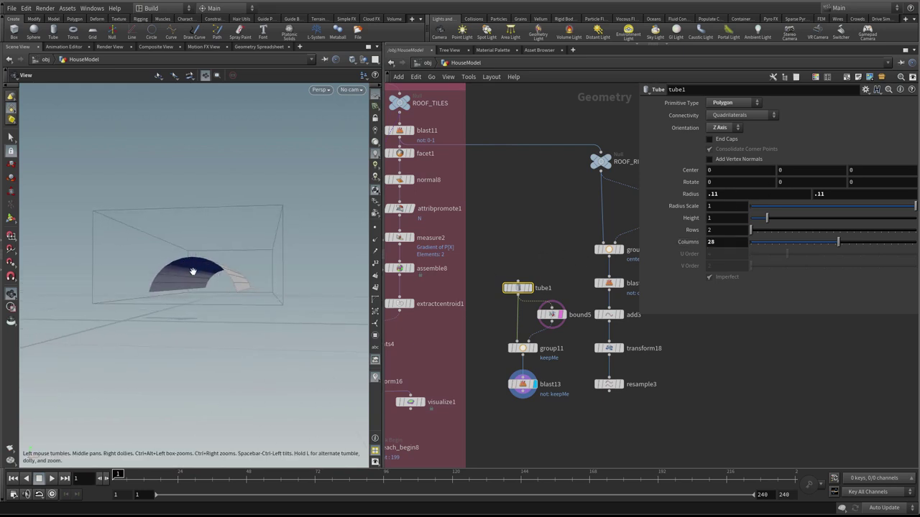
# - Move the tube branch up in the network and append a displayed PolyExtrude node after blast13
pyautogui.moveTo(555, 419); pyautogui.dragTo(498, 277)
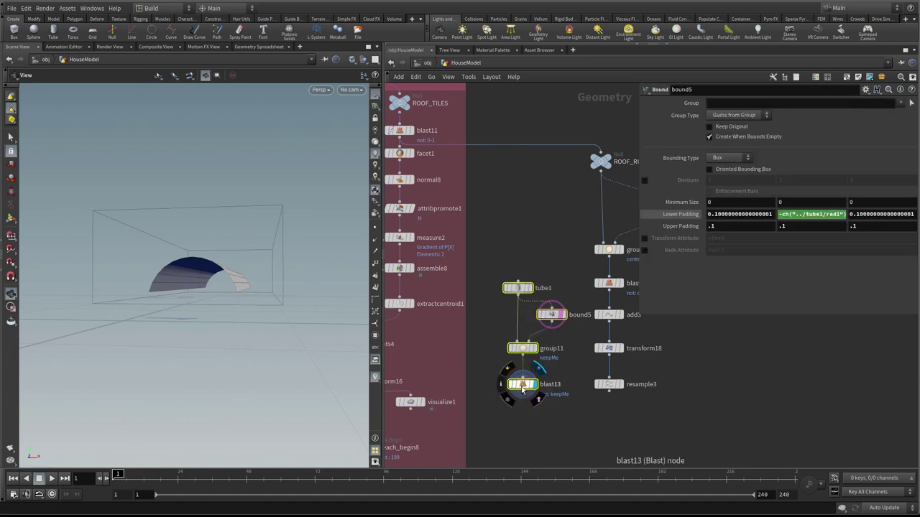
pyautogui.moveTo(523, 384); pyautogui.dragTo(515, 374)
pyautogui.press('Tab')
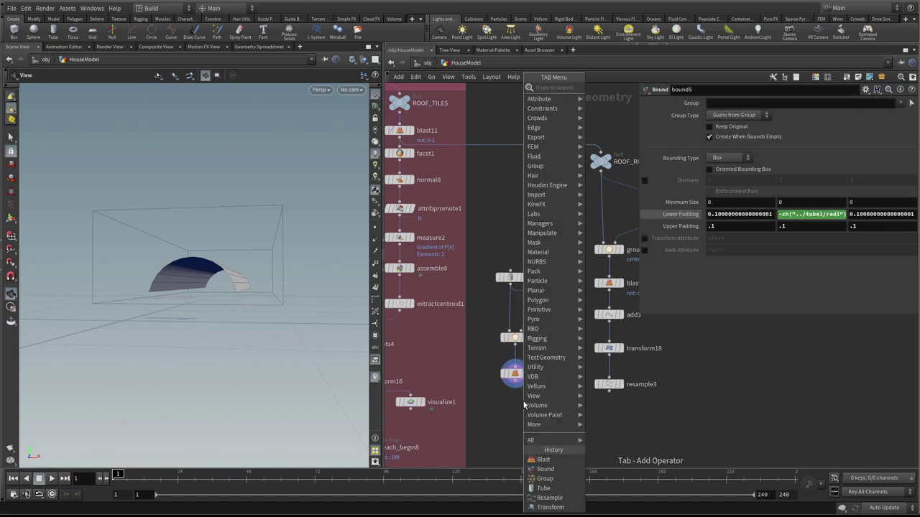
pyautogui.write('polye')
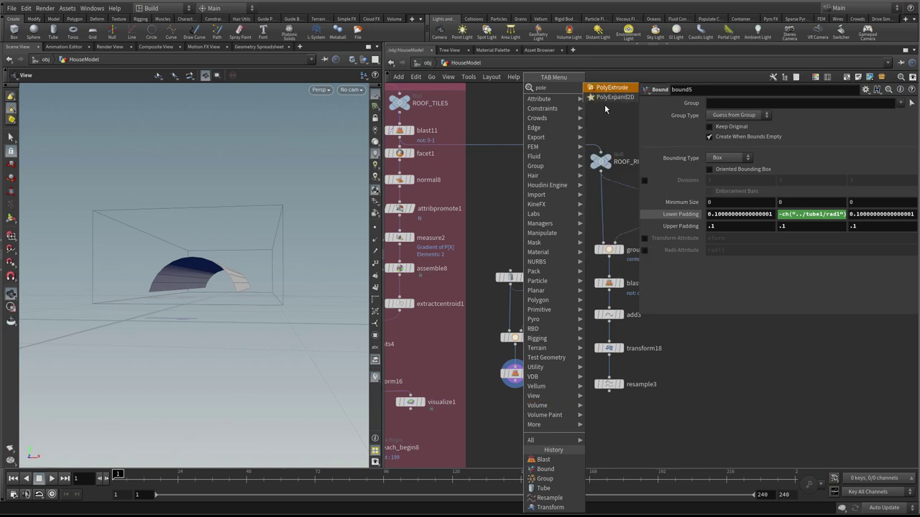
pyautogui.click(622, 86)
pyautogui.click(514, 411)
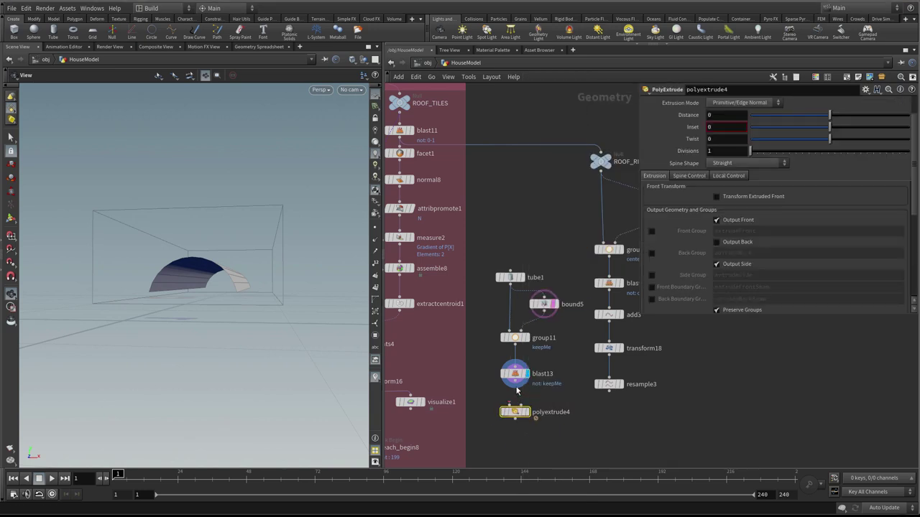
pyautogui.click(521, 413)
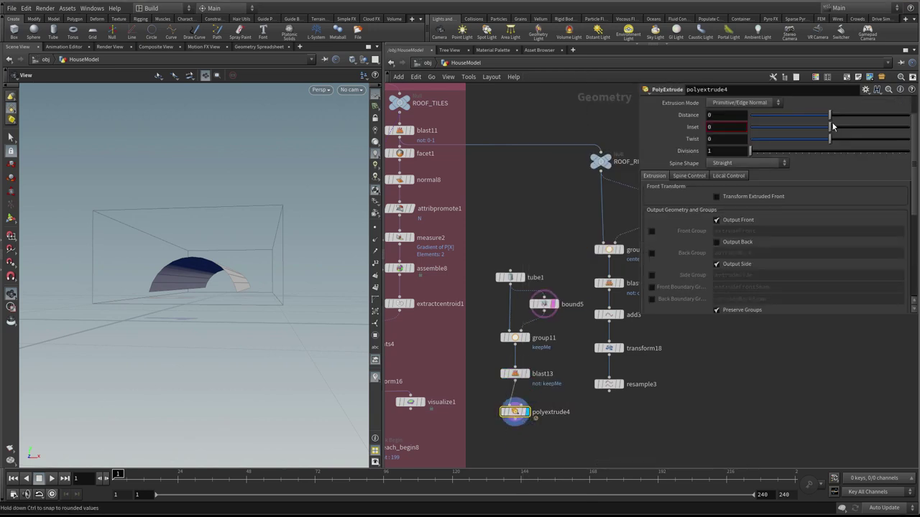
# - Give the half-pipe thickness with a polyextrude4 distance of 0.03 and enable Output Back
pyautogui.moveTo(831, 120); pyautogui.dragTo(833, 121)
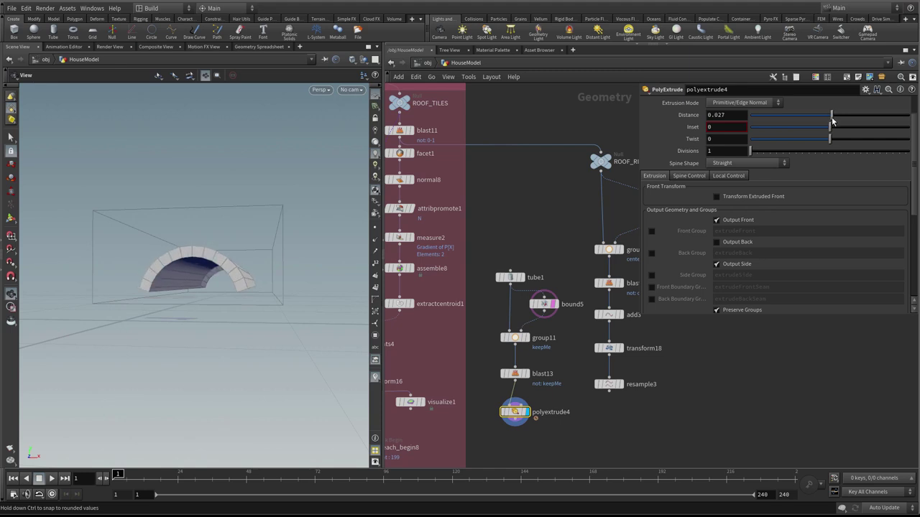
pyautogui.click(742, 244)
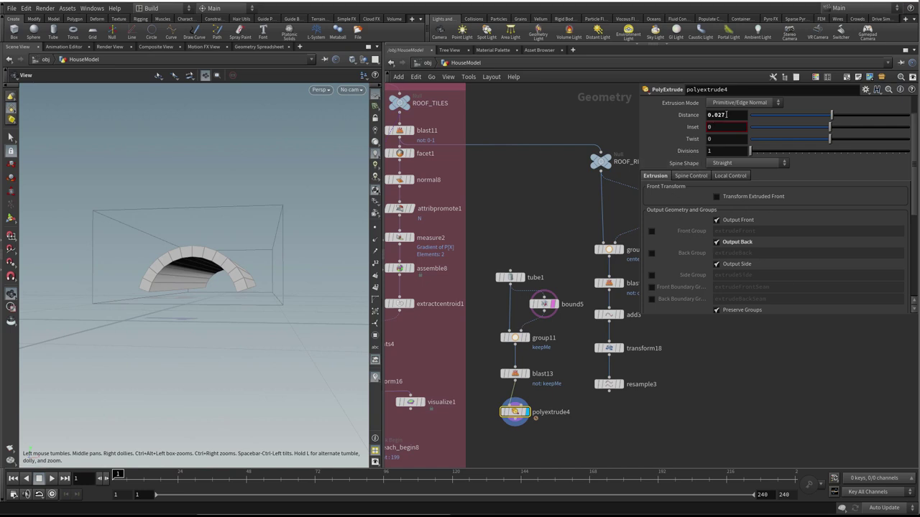
pyautogui.moveTo(718, 115); pyautogui.dragTo(749, 118)
pyautogui.write('3')
pyautogui.press('Return')
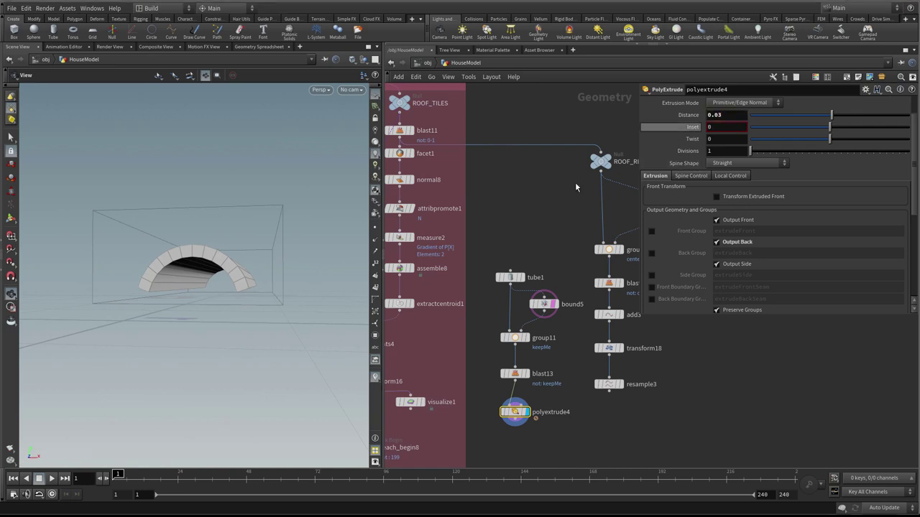
pyautogui.moveTo(208, 250)
pyautogui.mouseDown()
pyautogui.moveTo(259, 251)
pyautogui.moveTo(215, 250)
pyautogui.moveTo(223, 253)
pyautogui.mouseUp()
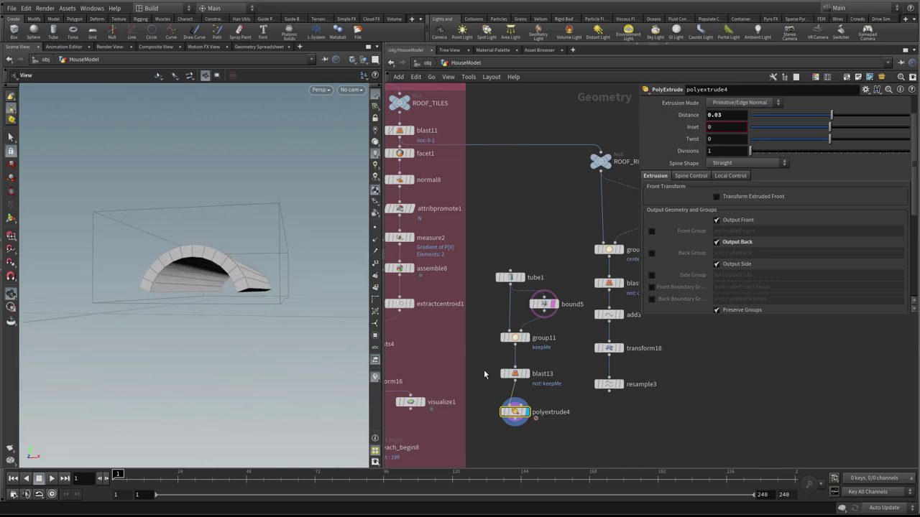
# - Append a displayed PolyBevel node after polyextrude4 and set its distance to 0.004 to round the tile's edges
pyautogui.scroll(2, 513, 433)
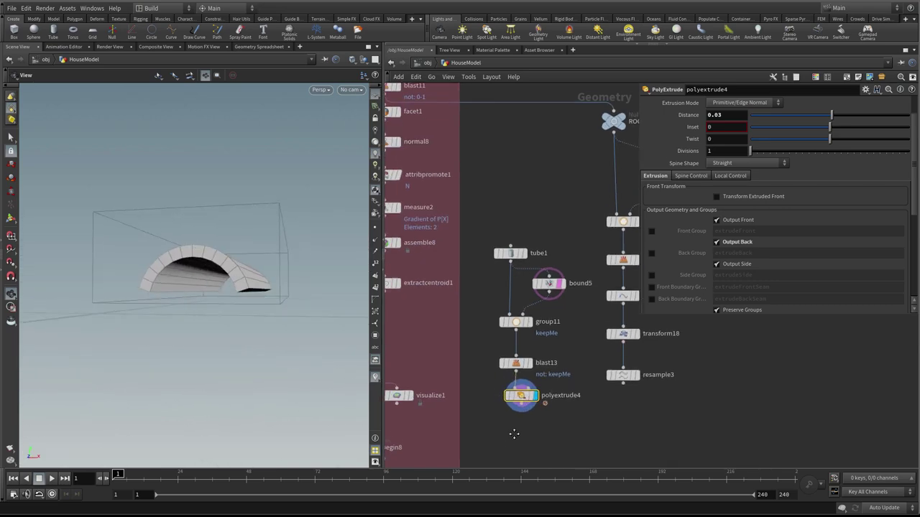
pyautogui.press('Tab')
pyautogui.write('pb')
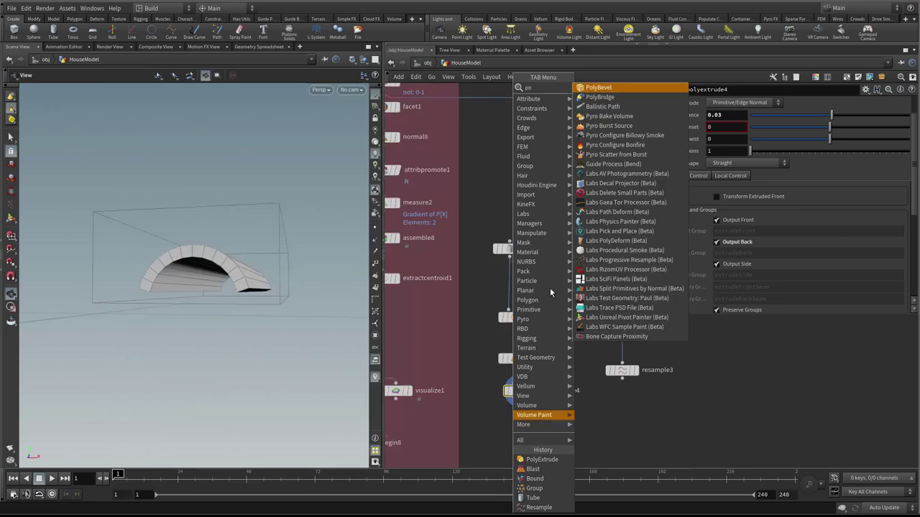
pyautogui.click(612, 90)
pyautogui.click(522, 429)
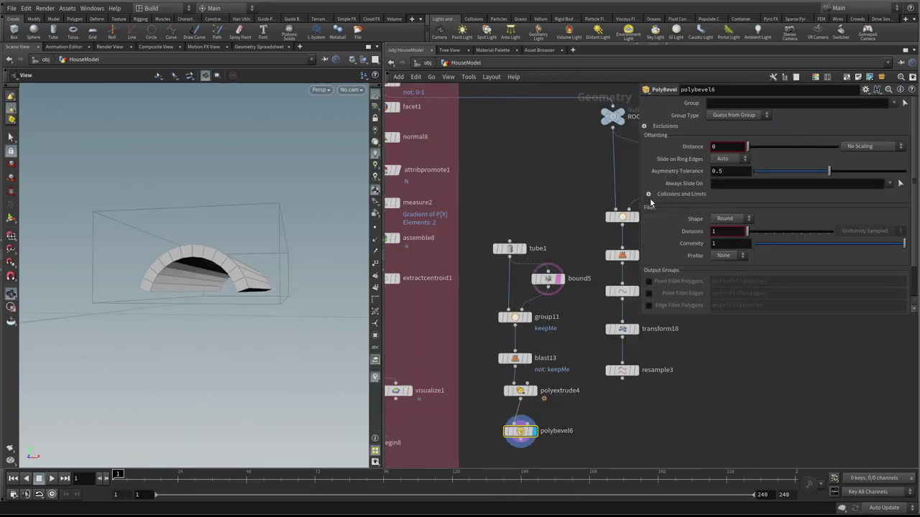
pyautogui.moveTo(731, 147); pyautogui.dragTo(757, 186, button='middle')
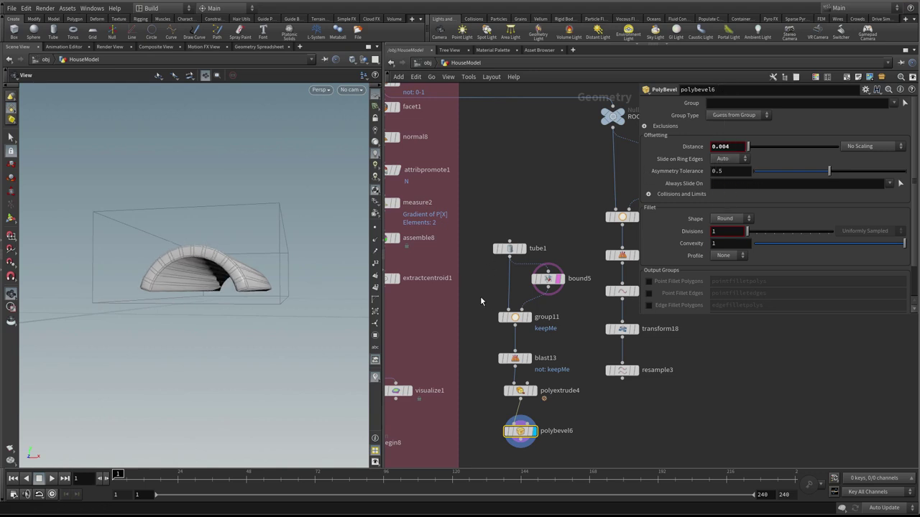
pyautogui.moveTo(295, 273); pyautogui.dragTo(302, 215)
pyautogui.scroll(-2, 518, 315)
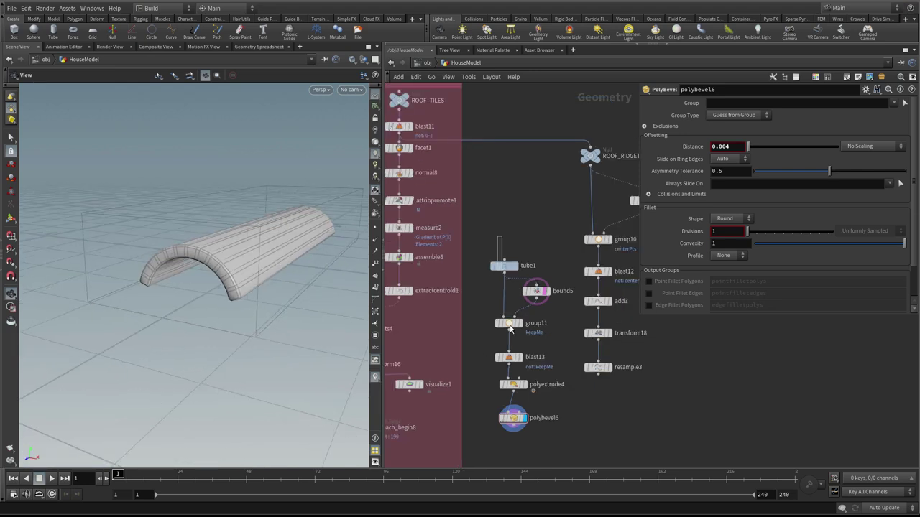
# - Auto-arrange the nodes from tube1 to polybevel6, realign tube1 above group11 and move the branch higher in the network
pyautogui.moveTo(510, 327); pyautogui.dragTo(537, 432)
pyautogui.hotkey('shift', 'l')
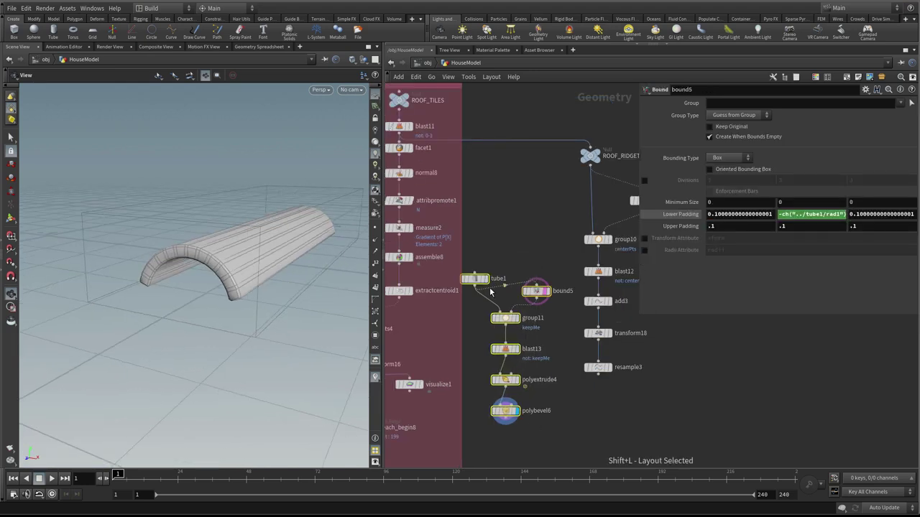
pyautogui.moveTo(476, 278); pyautogui.dragTo(499, 265)
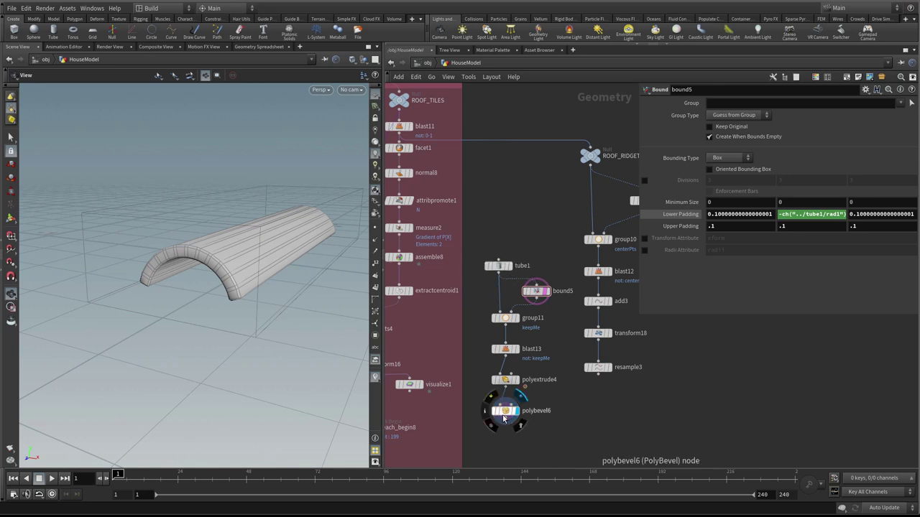
pyautogui.moveTo(503, 418); pyautogui.dragTo(504, 382)
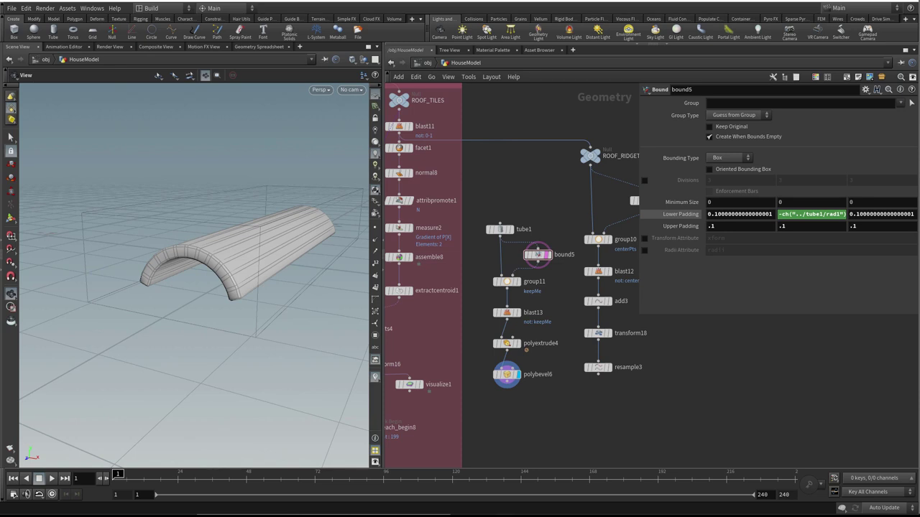
# - Inspect the bevelled tile from its open end and append a Transform node after polybevel6
pyautogui.moveTo(255, 304); pyautogui.dragTo(283, 289)
pyautogui.moveTo(211, 309); pyautogui.dragTo(158, 302)
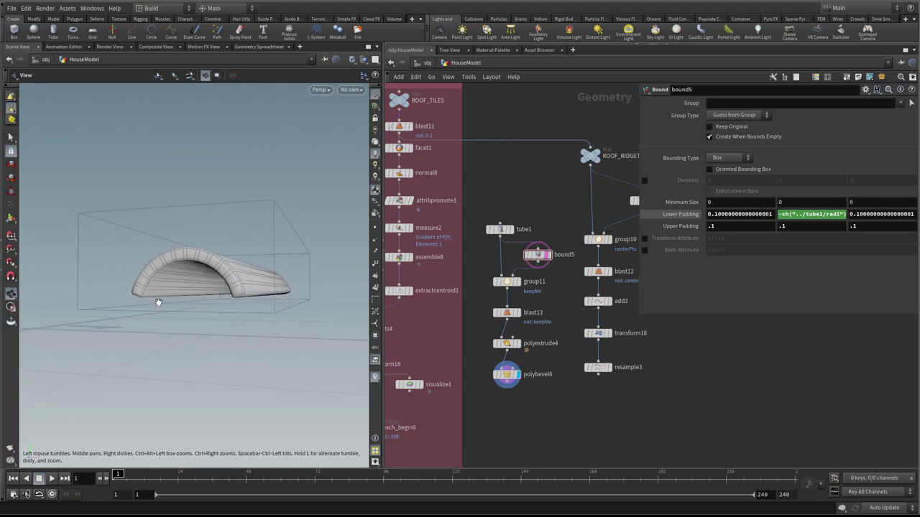
pyautogui.moveTo(524, 400); pyautogui.dragTo(532, 392, button='middle')
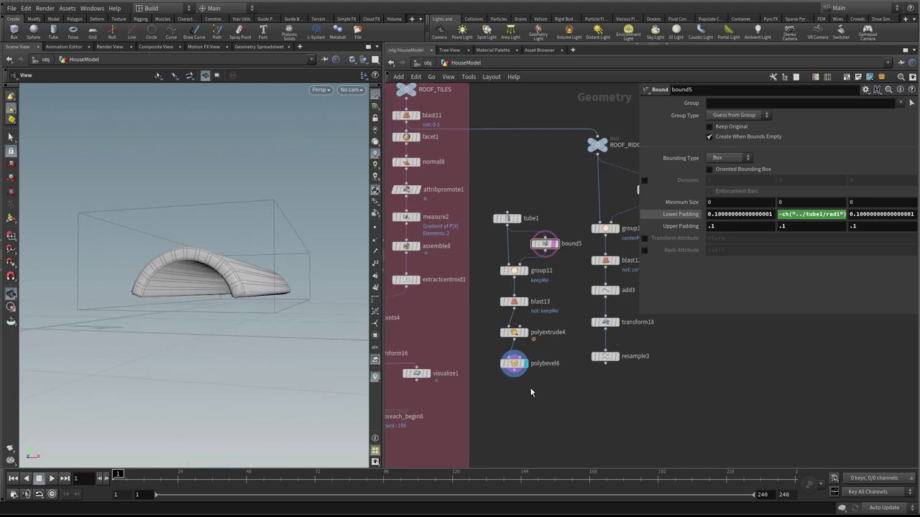
pyautogui.press('Tab')
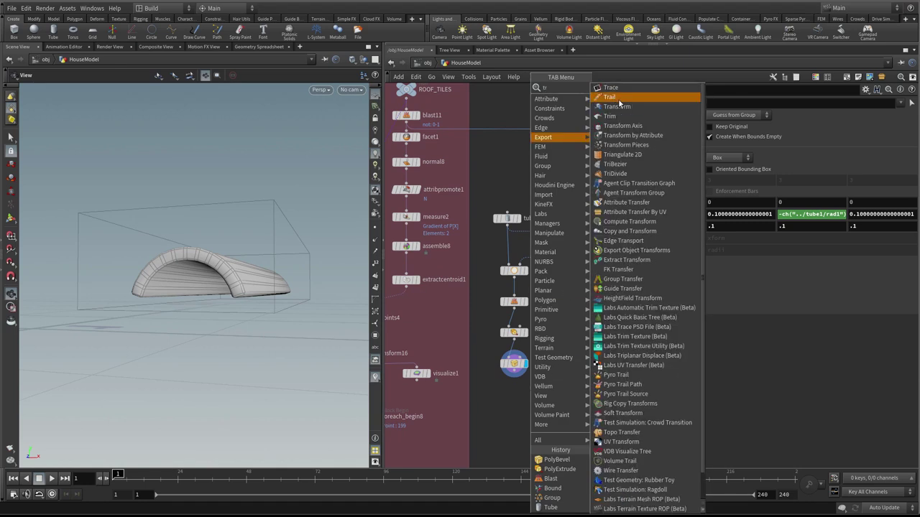
pyautogui.click(622, 107)
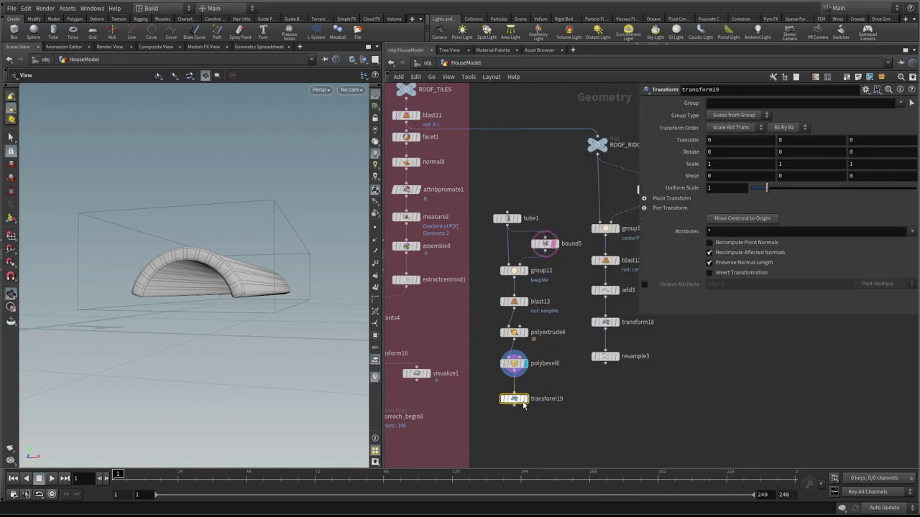
# - Display transform19, set its Y translate to -$YMIN and flatten the ridge tile with a Y scale of 0.8
pyautogui.click(513, 403)
pyautogui.click(807, 140)
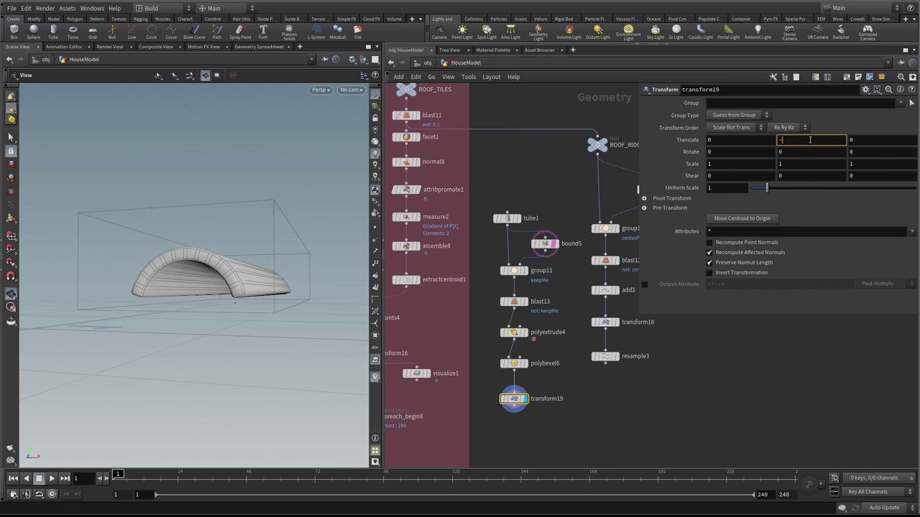
pyautogui.write('-$YMIN')
pyautogui.press('Return')
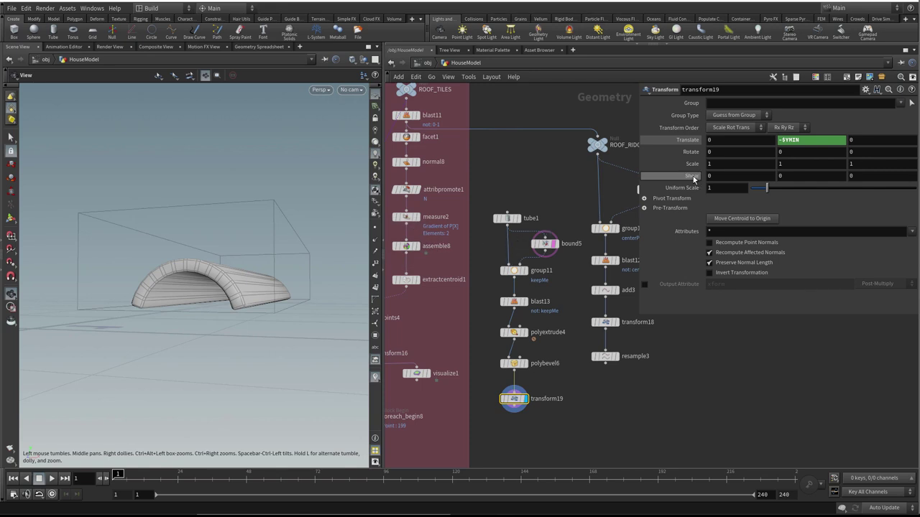
pyautogui.moveTo(794, 164)
pyautogui.mouseDown(button='middle')
pyautogui.moveTo(765, 169)
pyautogui.moveTo(778, 171)
pyautogui.mouseUp(button='middle')
pyautogui.moveTo(260, 325); pyautogui.dragTo(185, 283)
# - Add a displayed Copy to Points node that copies the transform19 tile onto the points of resample3
pyautogui.press('Tab')
pyautogui.write('cop')
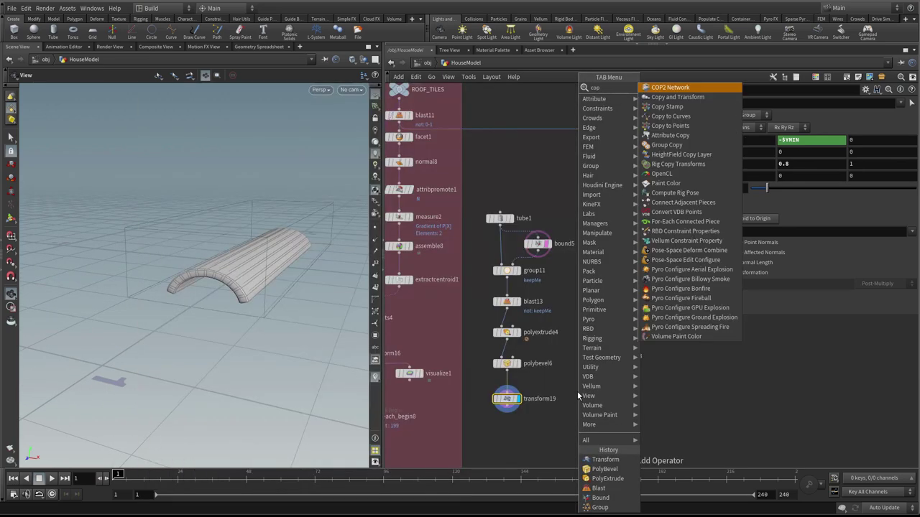
pyautogui.click(721, 127)
pyautogui.click(598, 440)
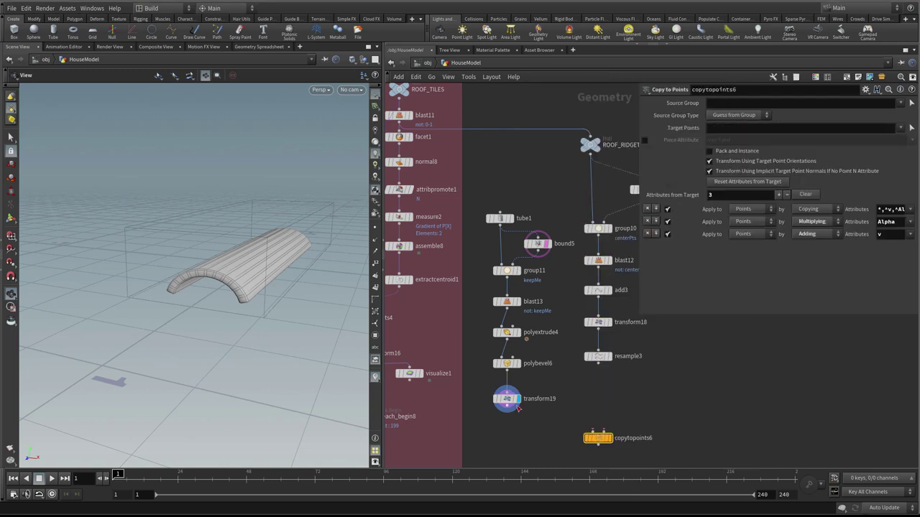
pyautogui.moveTo(507, 407); pyautogui.dragTo(593, 430)
pyautogui.moveTo(599, 365); pyautogui.dragTo(605, 426)
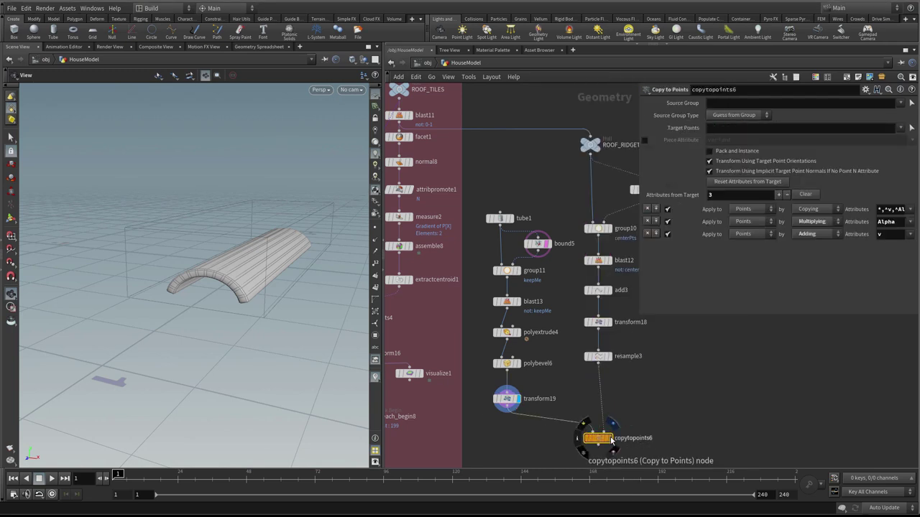
pyautogui.click(608, 438)
pyautogui.press('g')
pyautogui.moveTo(243, 257); pyautogui.dragTo(226, 254)
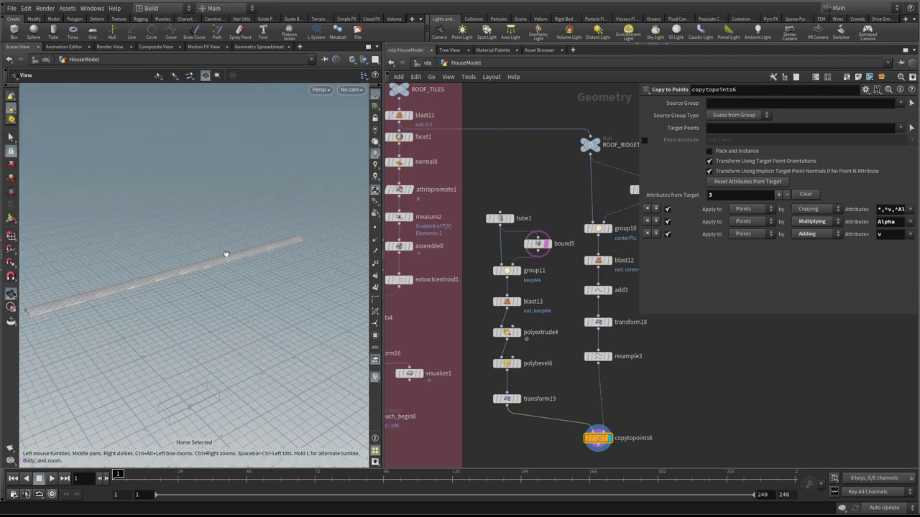
pyautogui.moveTo(225, 255); pyautogui.dragTo(240, 254, button='right')
pyautogui.moveTo(240, 254); pyautogui.dragTo(232, 219)
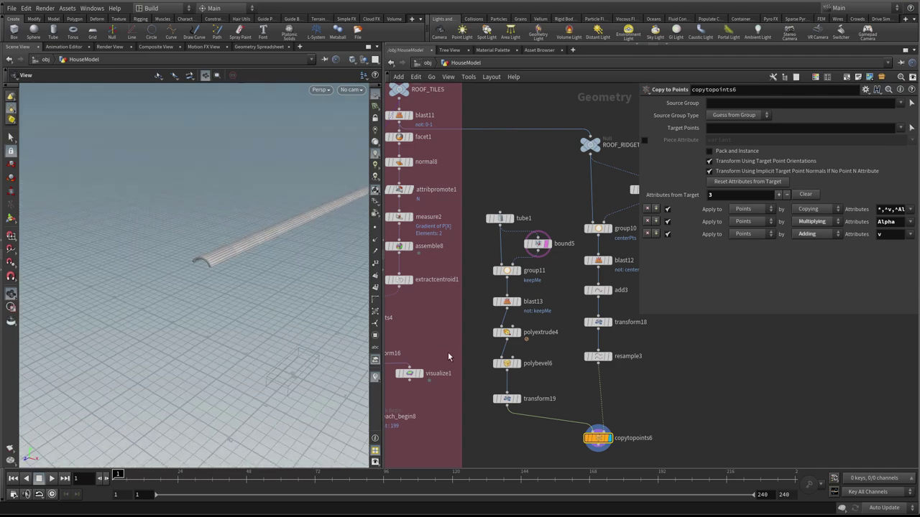
# - Template the ROOF_TILES_OUT node so the roof tiles serve as a wireframe reference for the ridge tiles
pyautogui.scroll(-3, 451, 354)
pyautogui.moveTo(458, 336); pyautogui.dragTo(517, 273, button='middle')
pyautogui.moveTo(473, 406); pyautogui.dragTo(517, 257, button='middle')
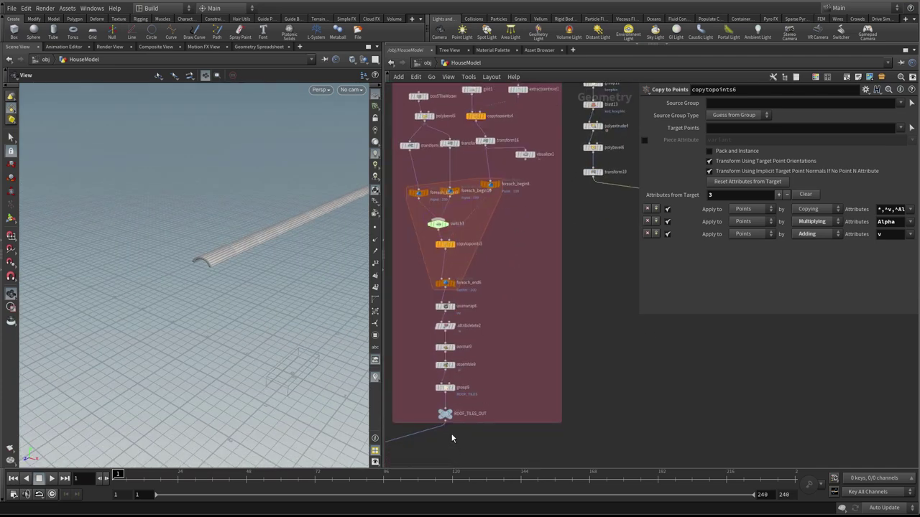
pyautogui.click(445, 415)
pyautogui.moveTo(302, 244); pyautogui.dragTo(224, 317)
pyautogui.scroll(-3, 567, 299)
pyautogui.moveTo(630, 279); pyautogui.dragTo(536, 339, button='middle')
pyautogui.moveTo(509, 198); pyautogui.dragTo(542, 285, button='middle')
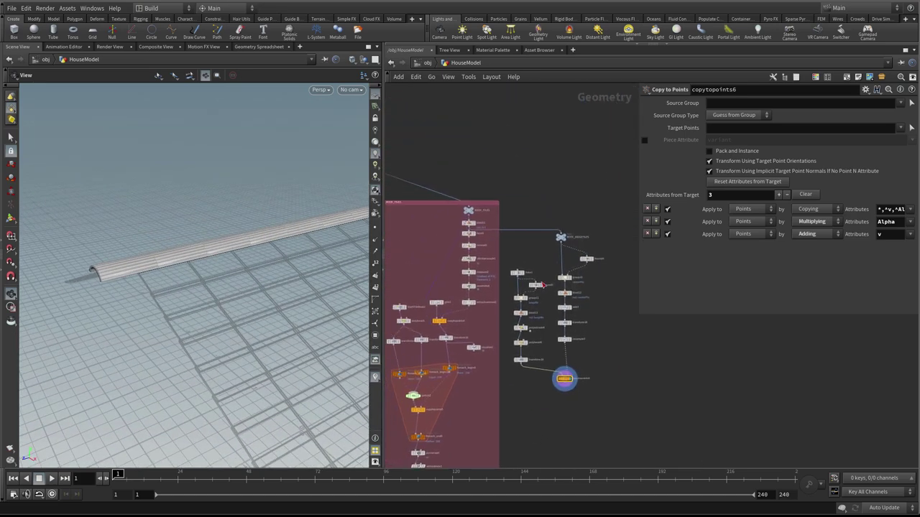
pyautogui.scroll(3, 543, 285)
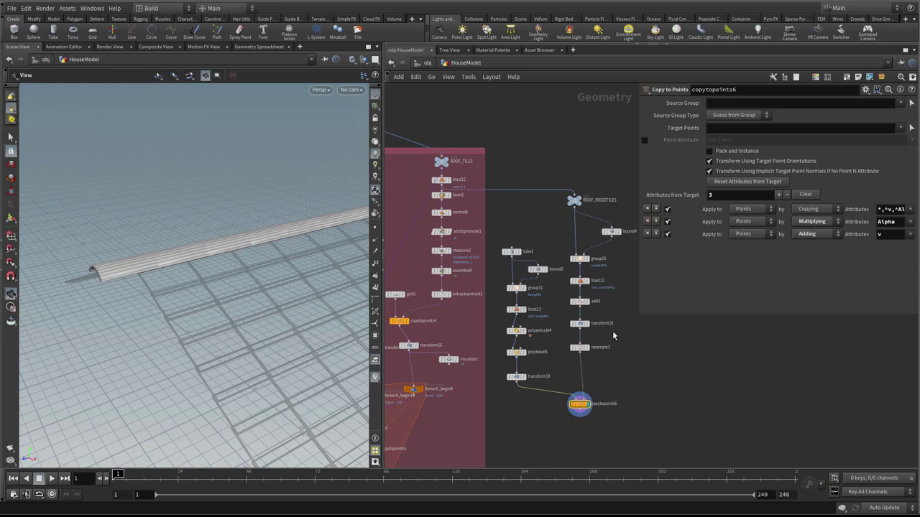
# - Set transform18's Z scale to 0.899 and compare the shortened ridge line and its copied tiles with the roof
pyautogui.click(579, 324)
pyautogui.moveTo(862, 163); pyautogui.dragTo(688, 206, button='middle')
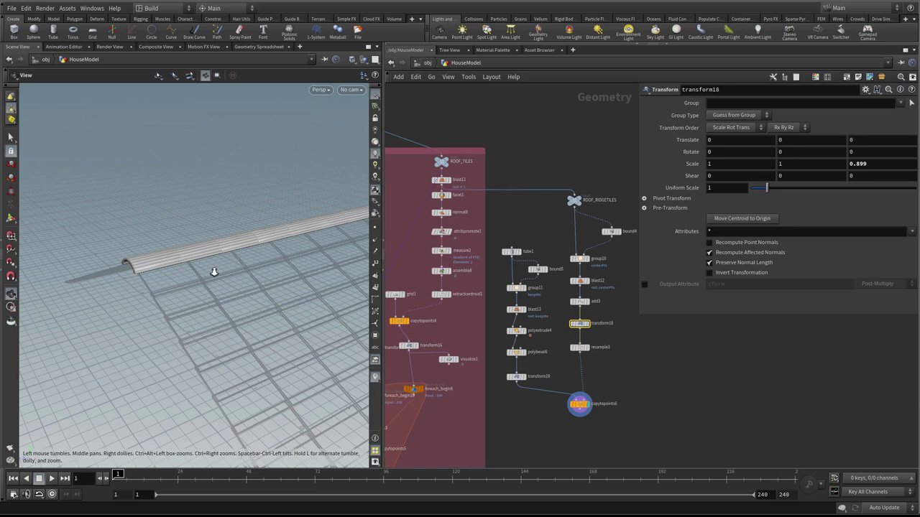
pyautogui.scroll(-3, 214, 272)
pyautogui.moveTo(215, 272); pyautogui.dragTo(89, 267)
pyautogui.moveTo(103, 263); pyautogui.dragTo(130, 267)
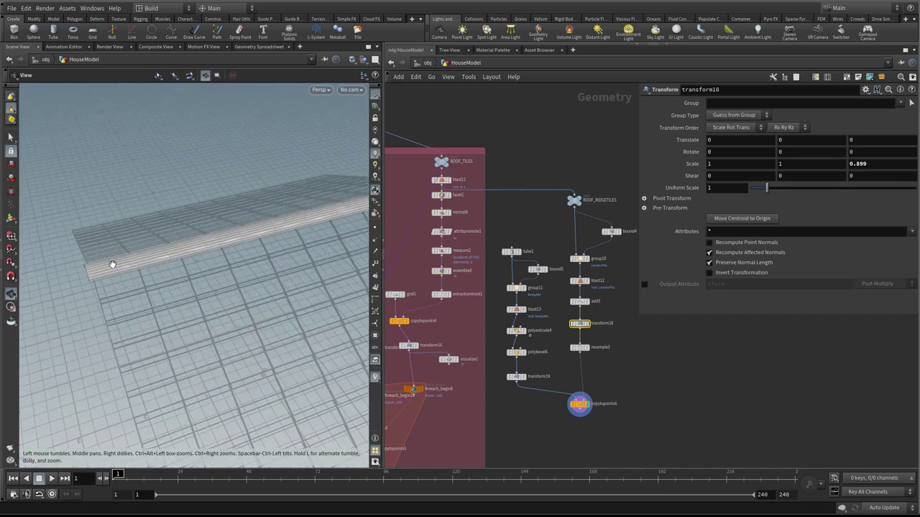
pyautogui.click(588, 325)
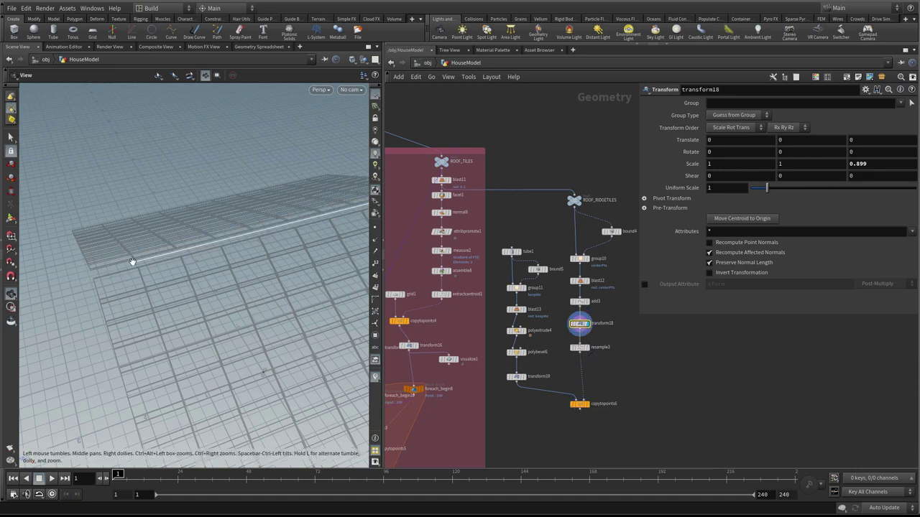
pyautogui.click(589, 410)
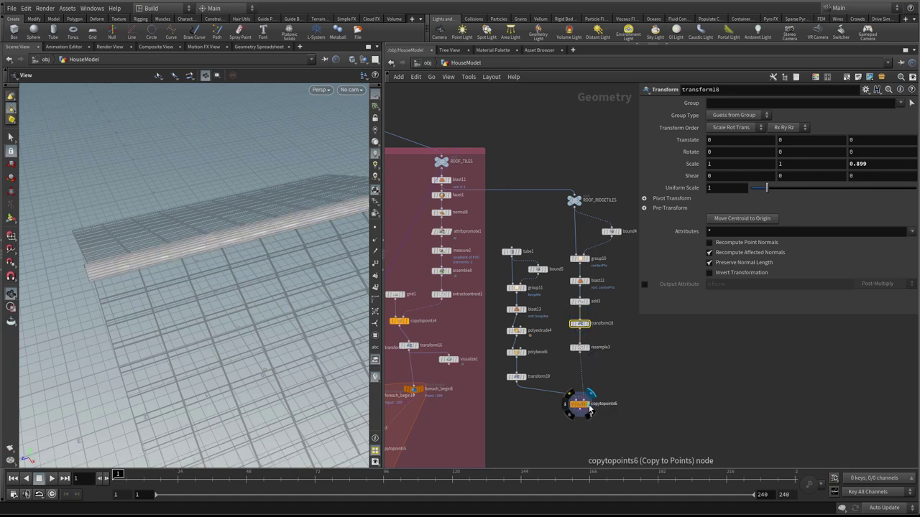
pyautogui.click(579, 404)
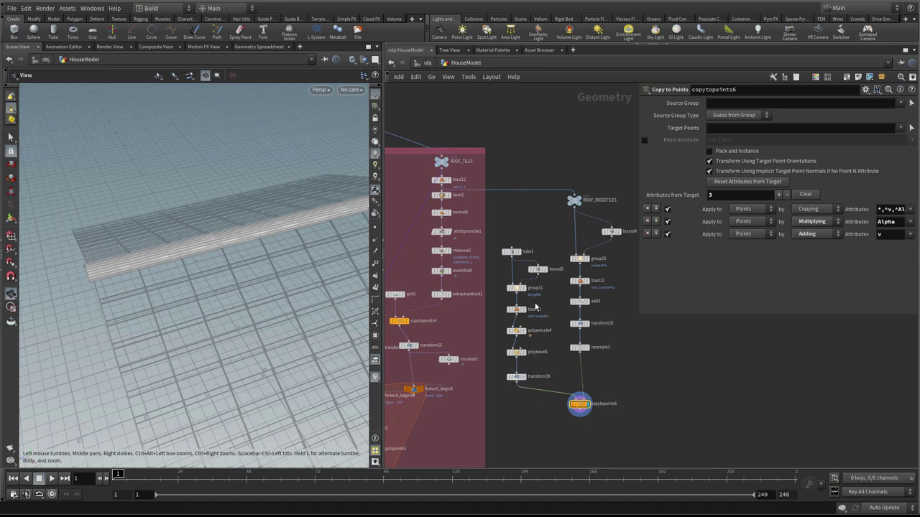
# - Shorten the ridge tile by setting tube1's height to 0.41 and check the spacing of the copies along the ridge
pyautogui.click(513, 248)
pyautogui.click(512, 252)
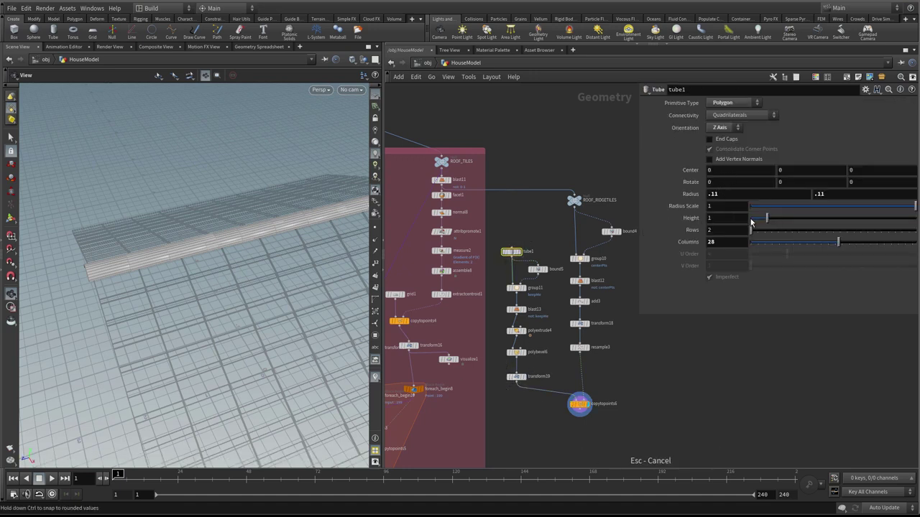
pyautogui.moveTo(767, 218)
pyautogui.mouseDown()
pyautogui.moveTo(790, 226)
pyautogui.moveTo(757, 228)
pyautogui.mouseUp()
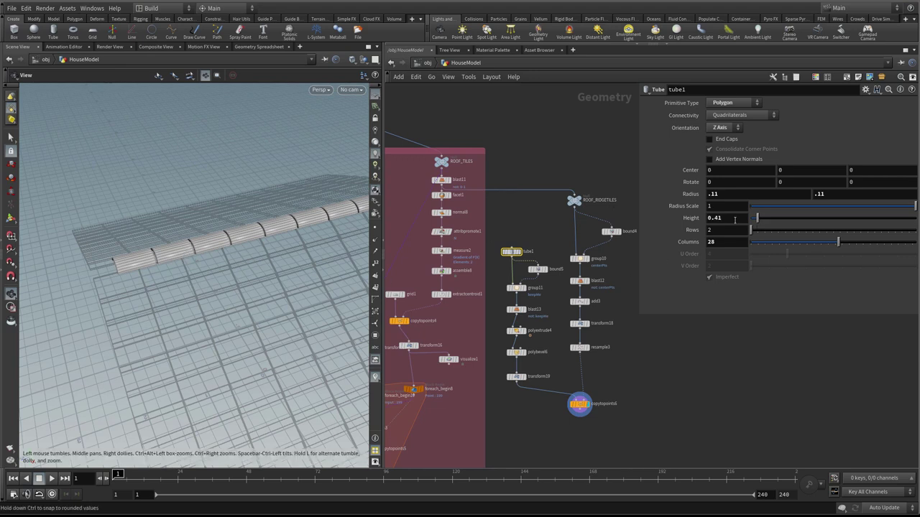
pyautogui.click(732, 218)
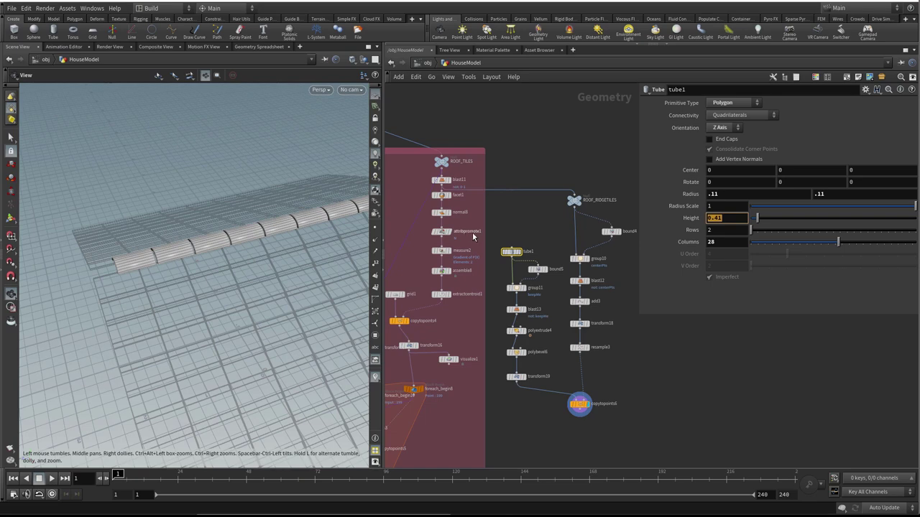
pyautogui.moveTo(319, 230); pyautogui.dragTo(320, 201)
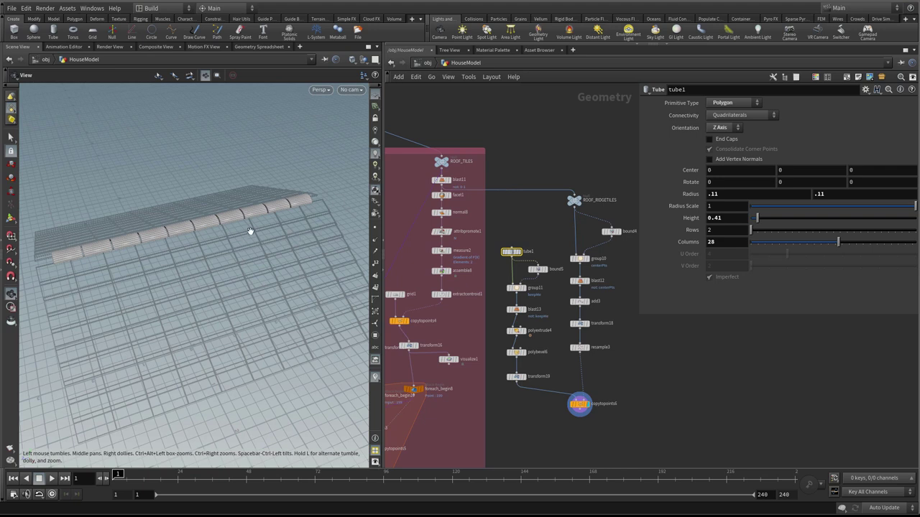
# - Move resample3 slightly lower in the network and review its segment setting alongside tube1's height
pyautogui.scroll(2, 616, 298)
pyautogui.scroll(3, 616, 301)
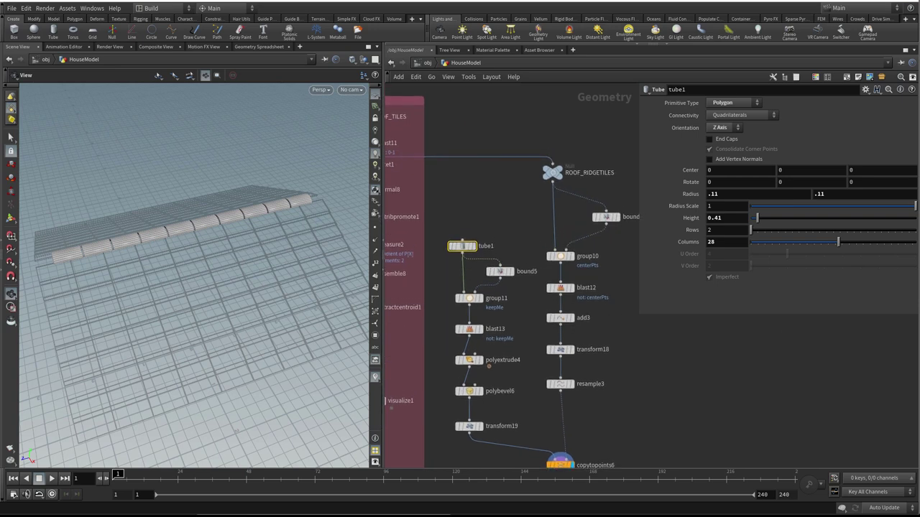
pyautogui.scroll(1, 618, 355)
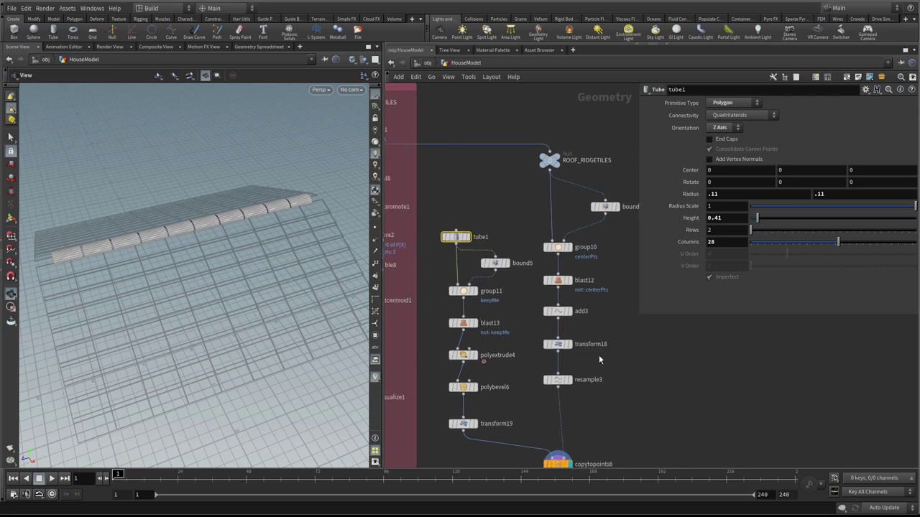
pyautogui.moveTo(573, 350)
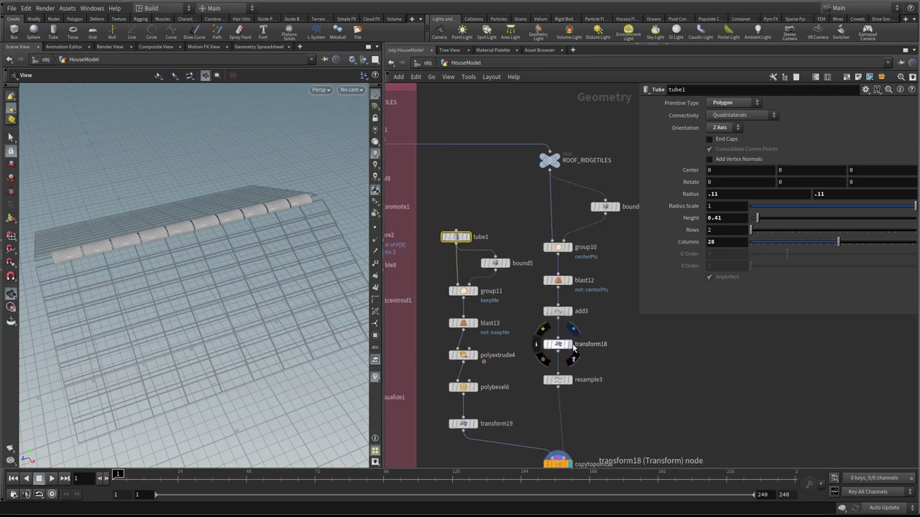
pyautogui.moveTo(559, 379); pyautogui.dragTo(556, 388)
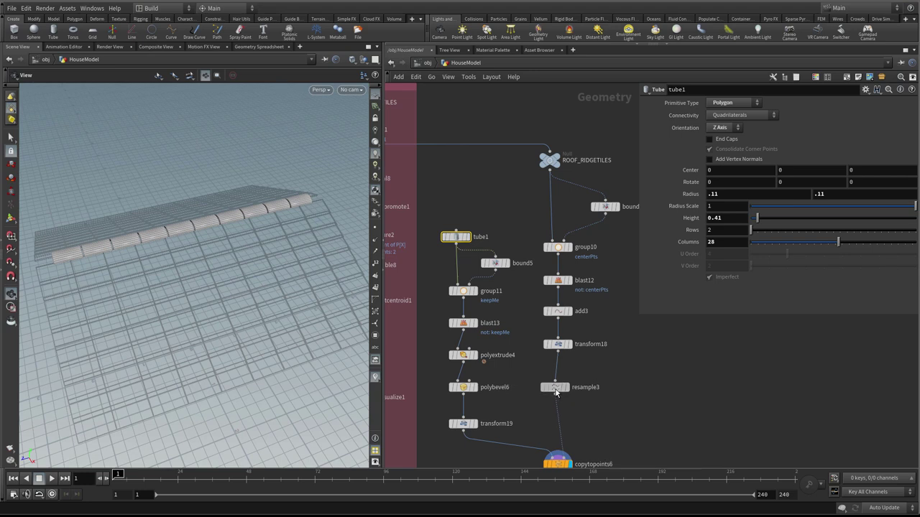
pyautogui.click(727, 194)
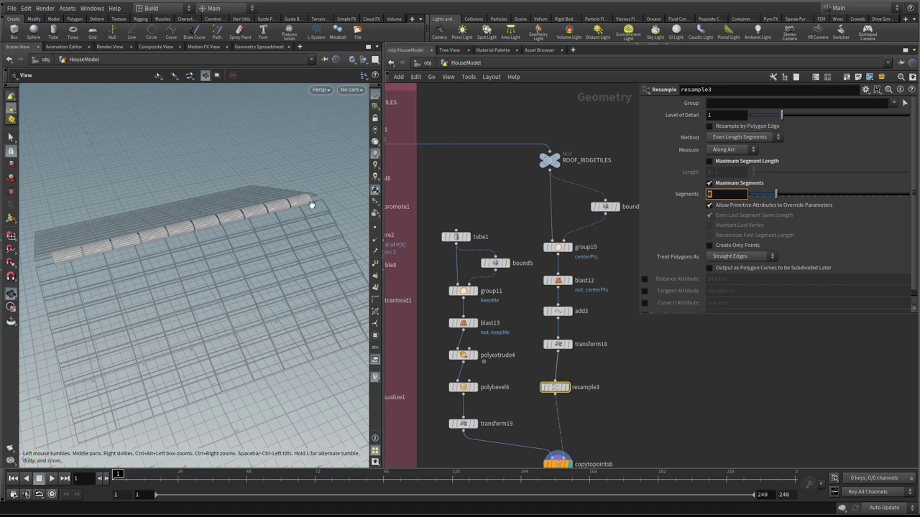
pyautogui.click(457, 237)
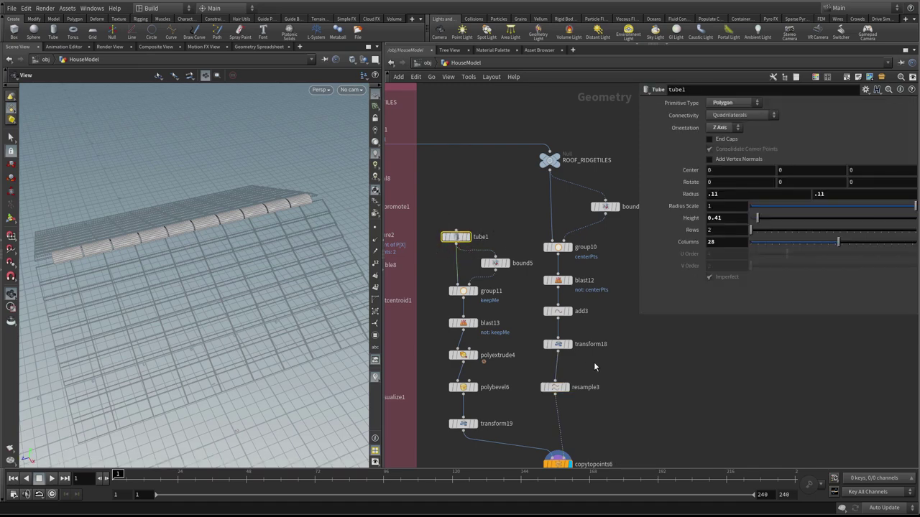
# - Insert a Measure node between transform18 and resample3 and set it to measure Perimeter
pyautogui.press('Tab')
pyautogui.write('meas')
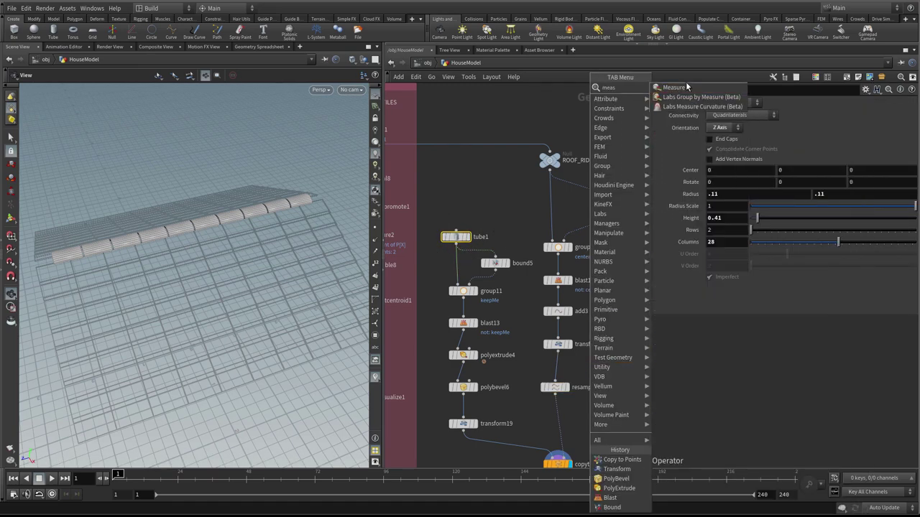
pyautogui.press('Return')
pyautogui.click(620, 362)
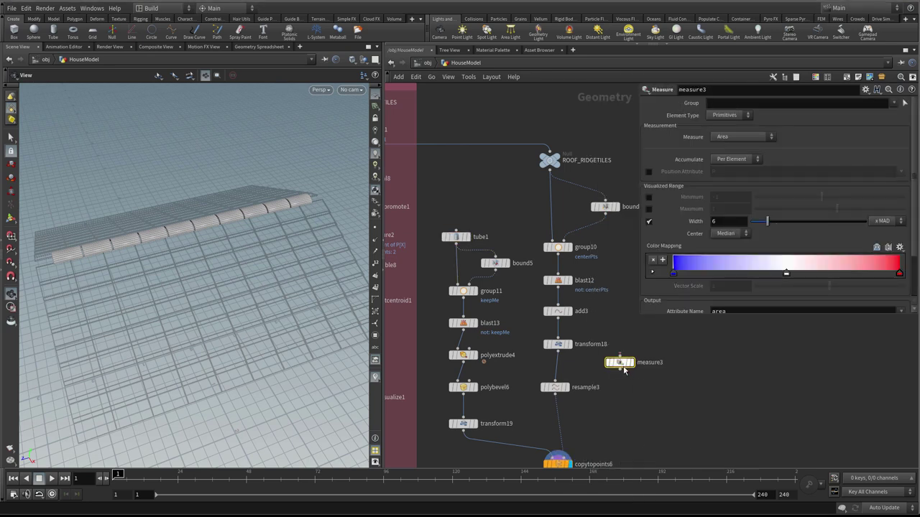
pyautogui.moveTo(624, 367); pyautogui.dragTo(558, 368)
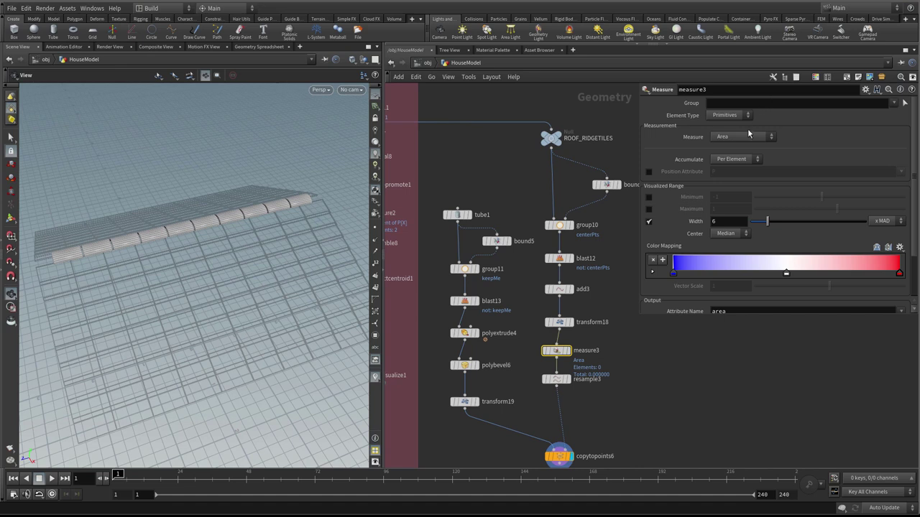
pyautogui.click(733, 138)
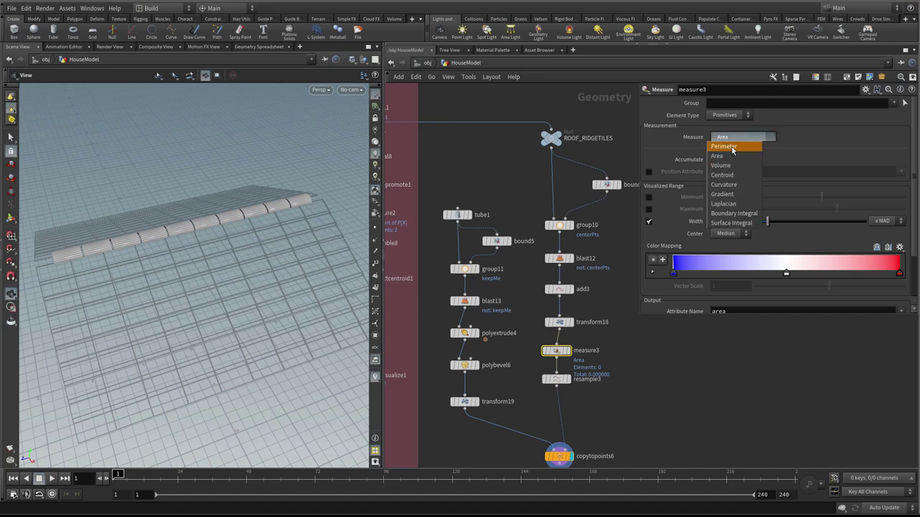
pyautogui.click(730, 146)
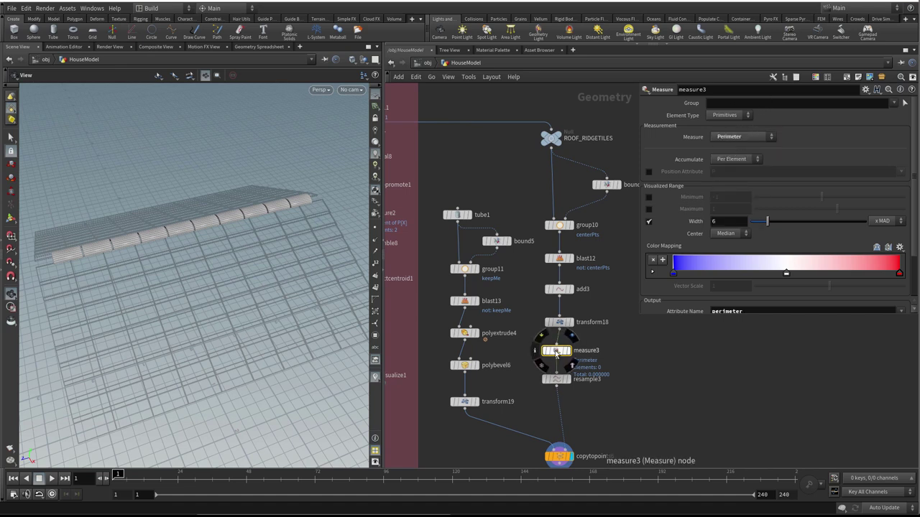
# - Examine the primitive perimeter value of measure3 in its geometry spreadsheet, closing the spreadsheet when done
pyautogui.rightClick(555, 354)
pyautogui.click(579, 403)
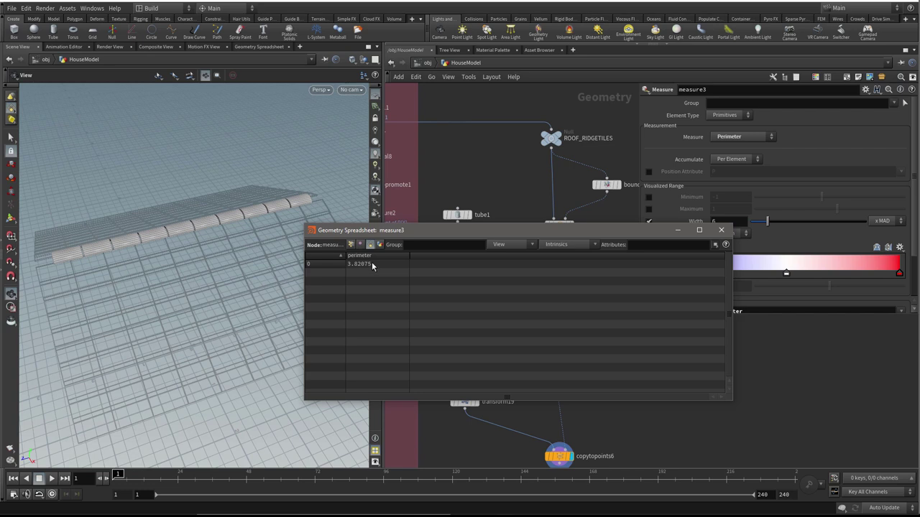
pyautogui.click(722, 231)
# - Review the segment setting of resample3 and the height of tube1, and widen the parameter area
pyautogui.click(588, 383)
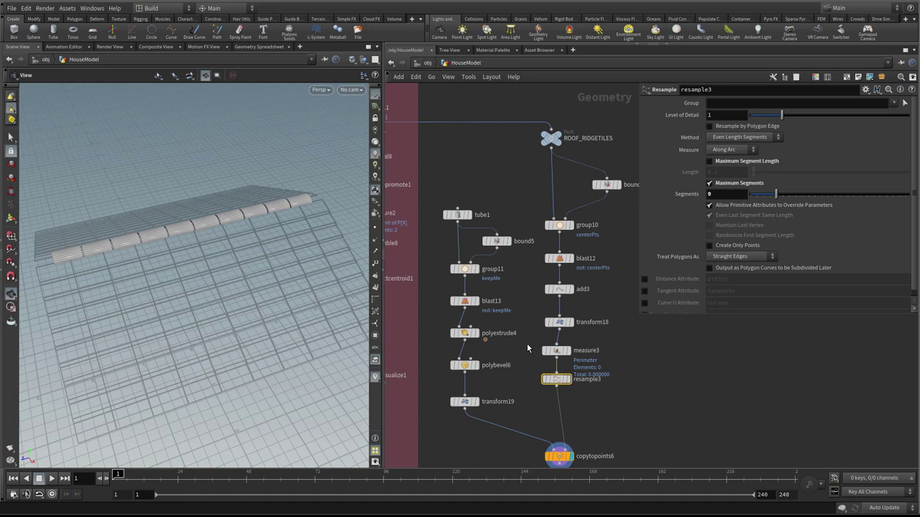
pyautogui.click(460, 217)
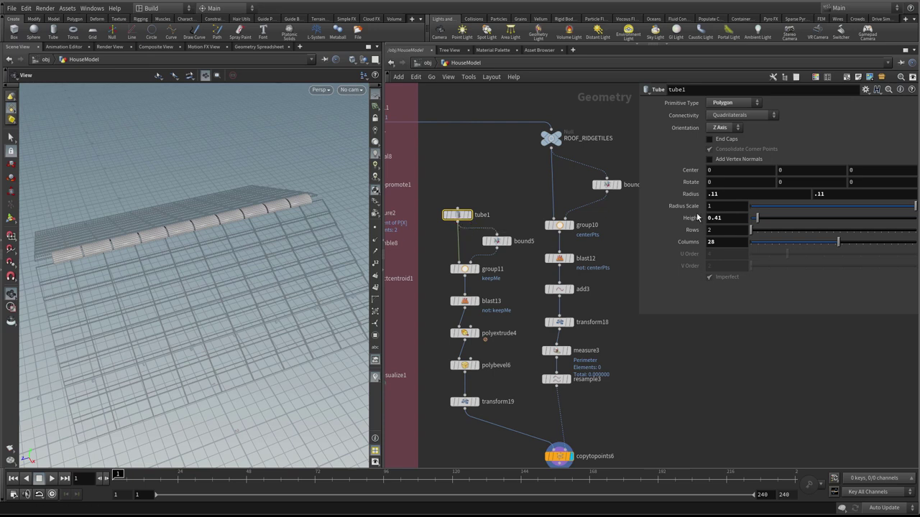
pyautogui.moveTo(639, 314); pyautogui.dragTo(614, 331)
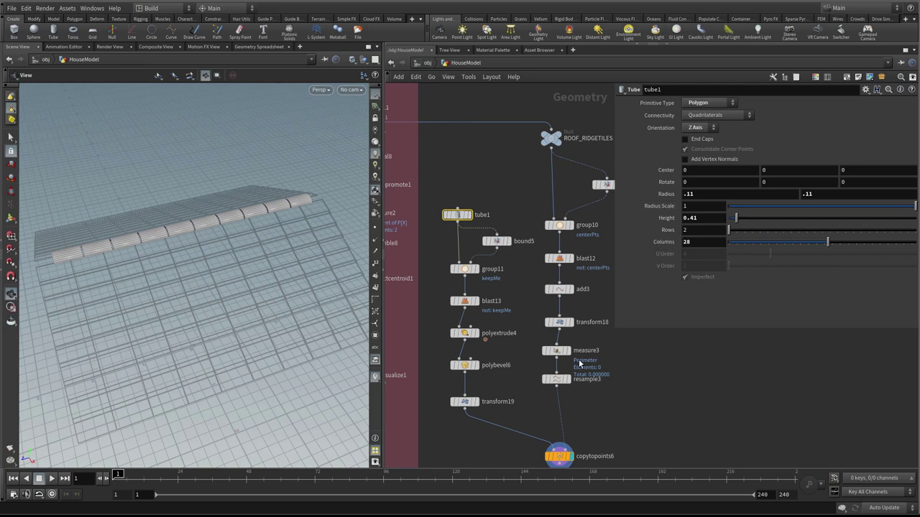
pyautogui.moveTo(622, 378); pyautogui.dragTo(602, 375, button='middle')
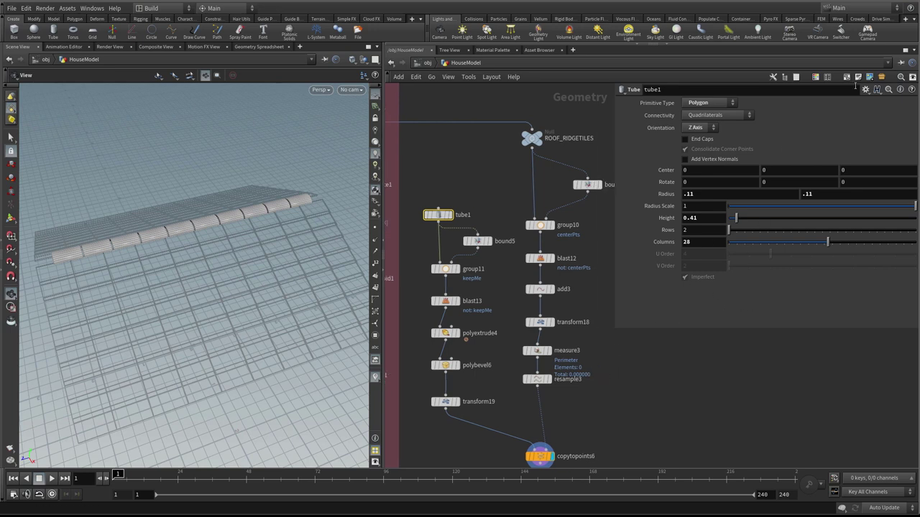
# - Add a spare input to tube1 and assign the measure3 node to it
pyautogui.click(866, 89)
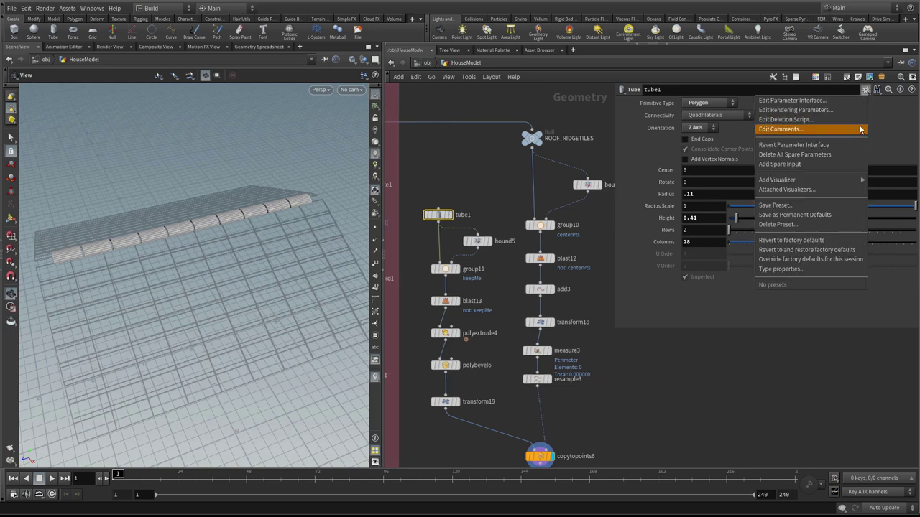
pyautogui.click(824, 165)
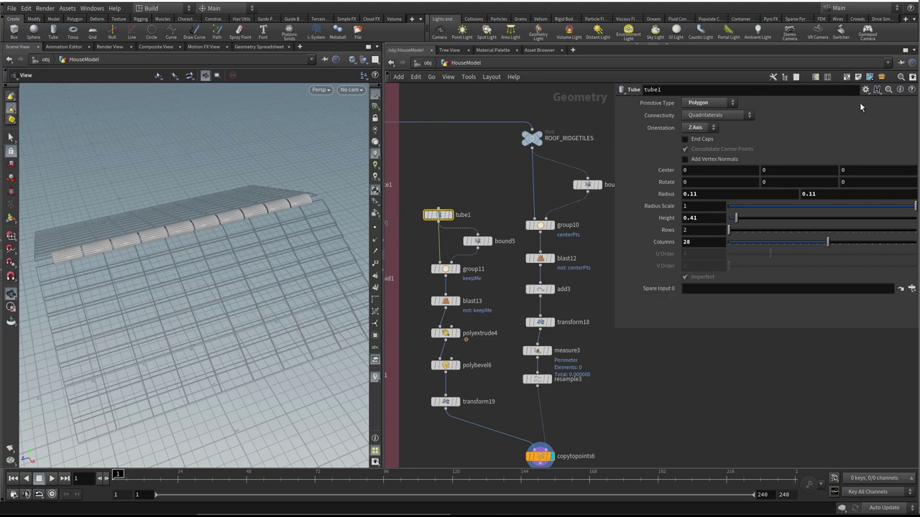
pyautogui.moveTo(539, 371); pyautogui.dragTo(723, 294)
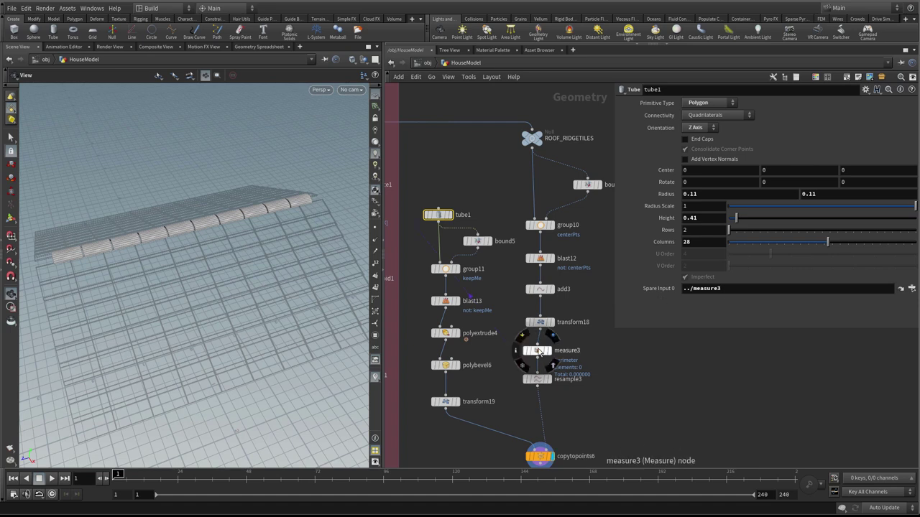
pyautogui.middleClick(541, 351)
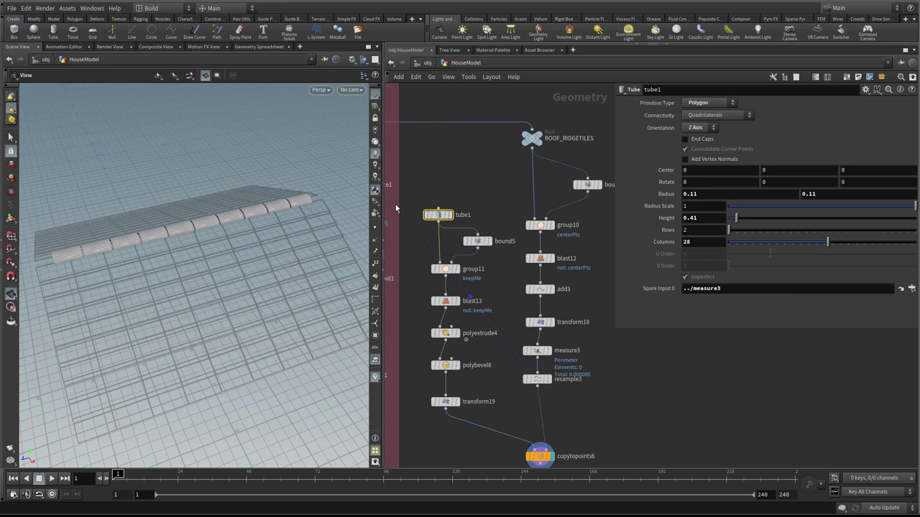
# - Set tube1's height to the expression prim(-1,0,"perimeter",0) and check what it evaluates to
pyautogui.click(703, 220)
pyautogui.write('de')
pyautogui.press('BackSpace')
pyautogui.press('BackSpace')
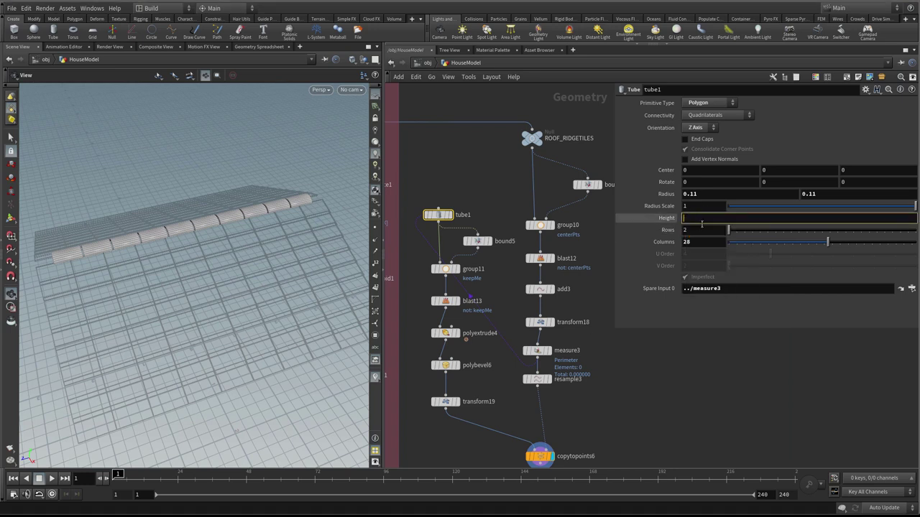
pyautogui.write('prim')
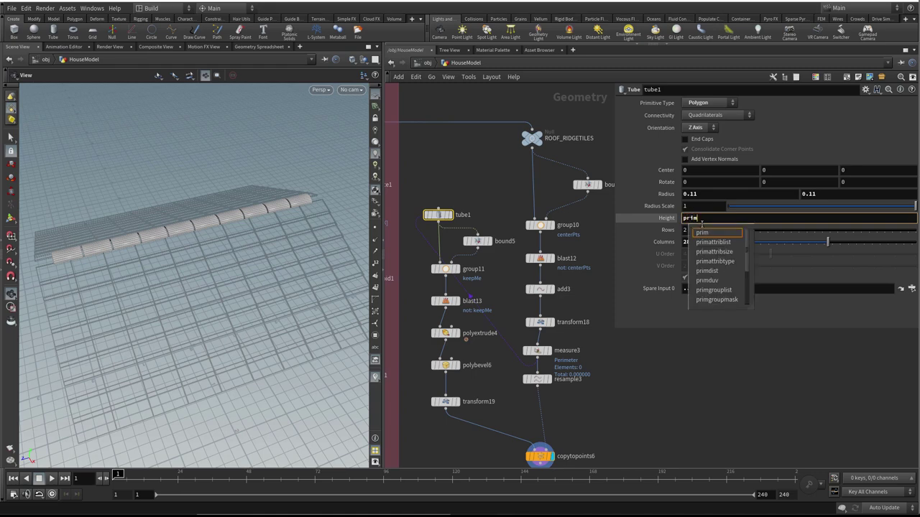
pyautogui.write('(-1,0,"perimeter",0')
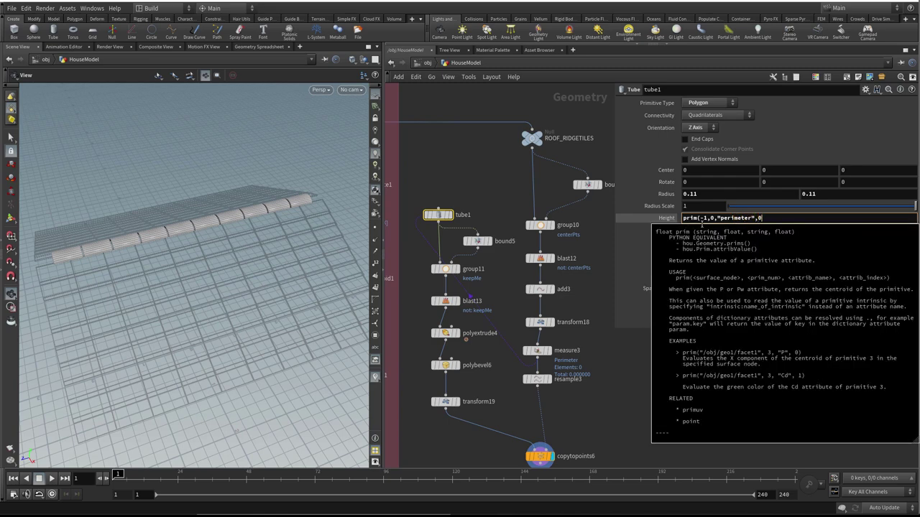
pyautogui.press('Return')
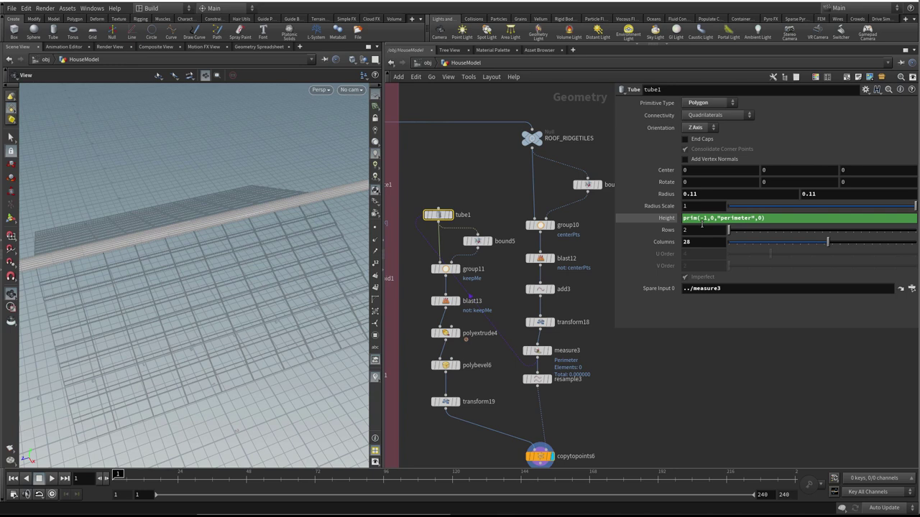
pyautogui.click(663, 220)
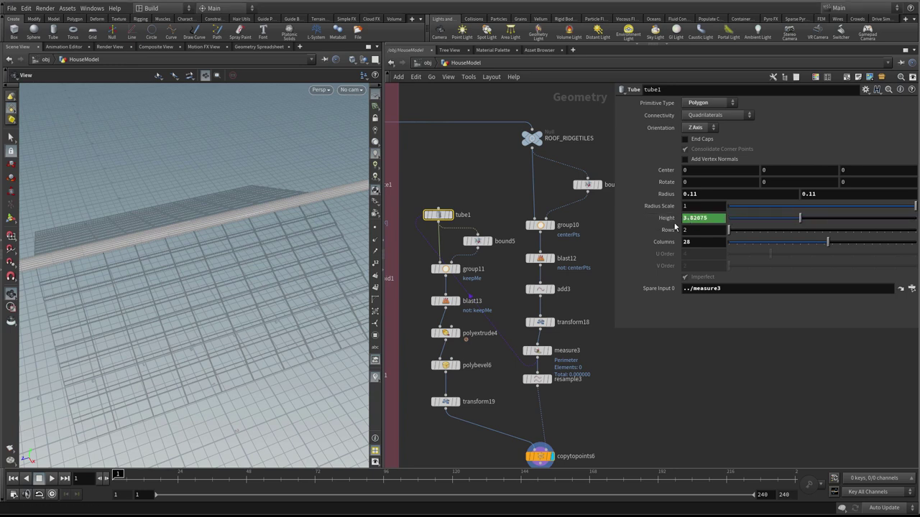
pyautogui.click(664, 221)
pyautogui.click(659, 219)
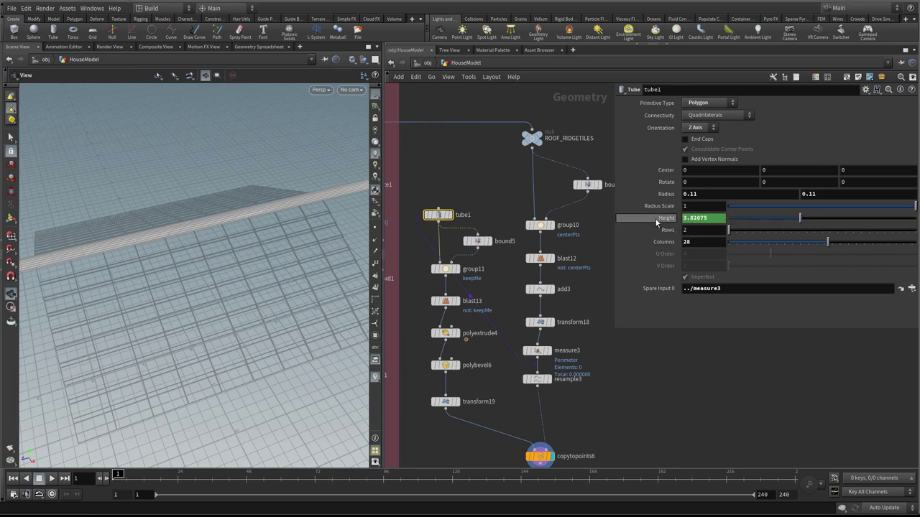
pyautogui.click(655, 220)
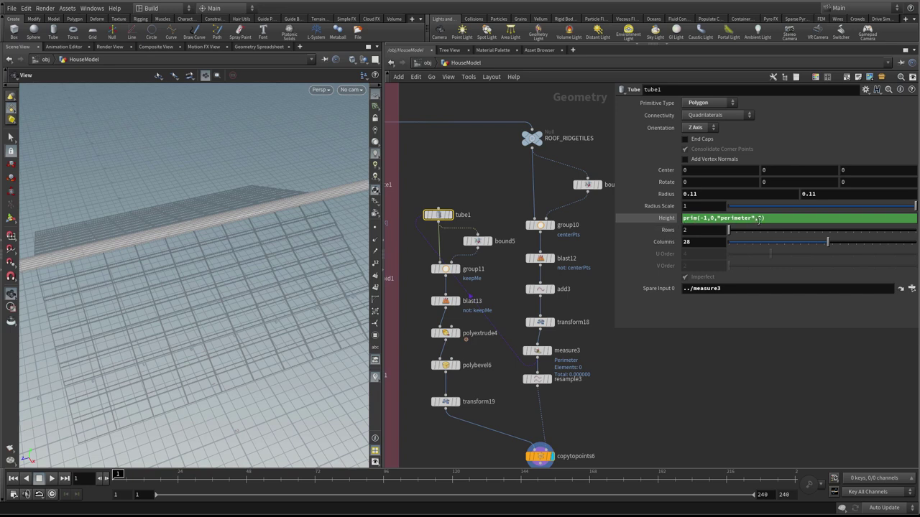
# - Copy resample3's Segments parameter and append a division sign to tube1's height expression
pyautogui.click(776, 218)
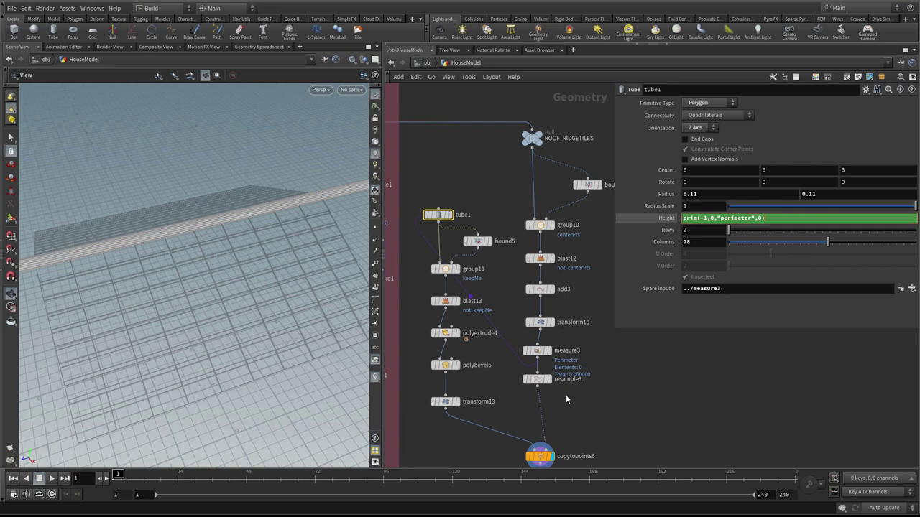
pyautogui.click(537, 379)
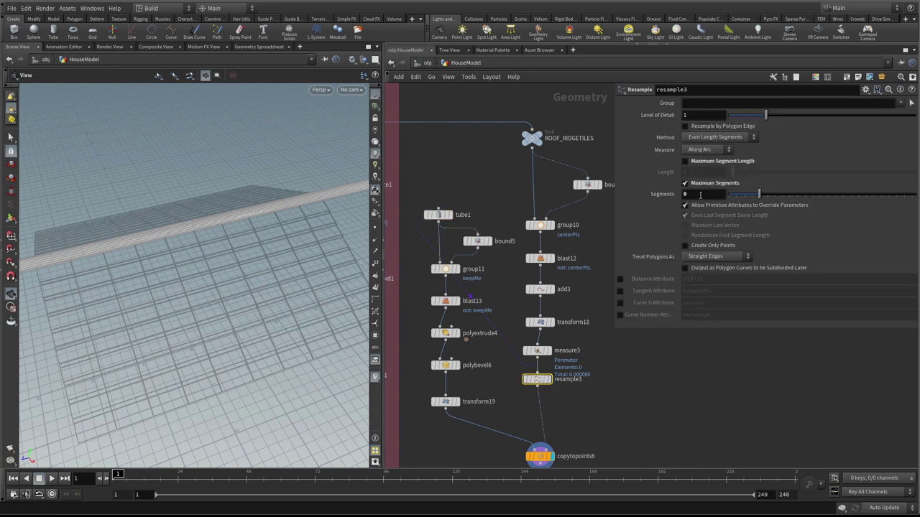
pyautogui.rightClick(687, 194)
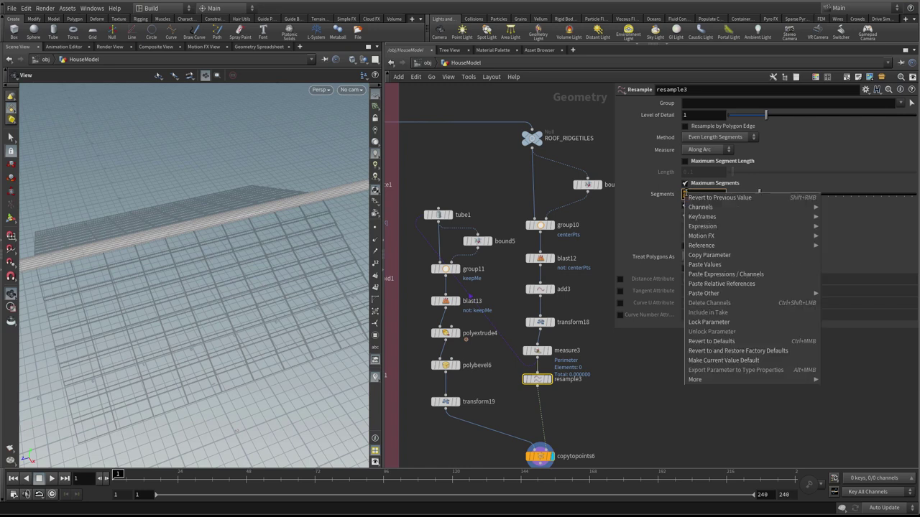
pyautogui.click(718, 255)
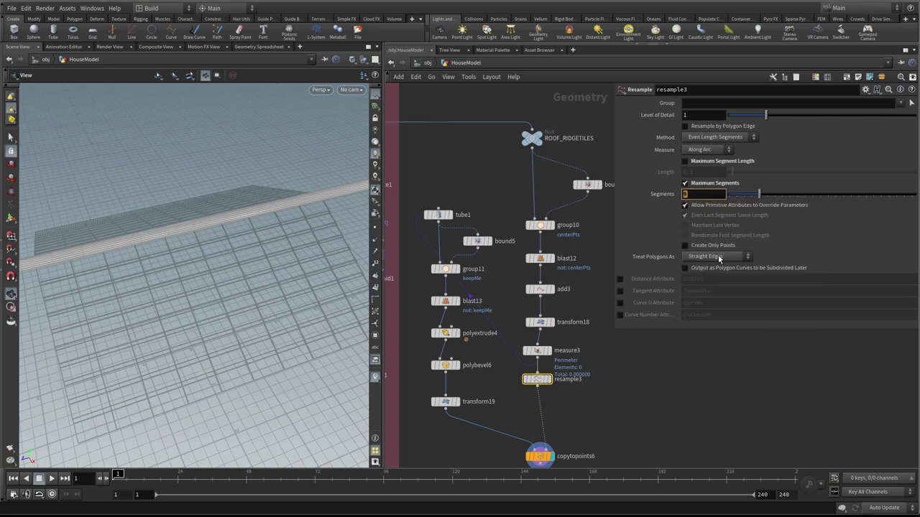
pyautogui.click(445, 215)
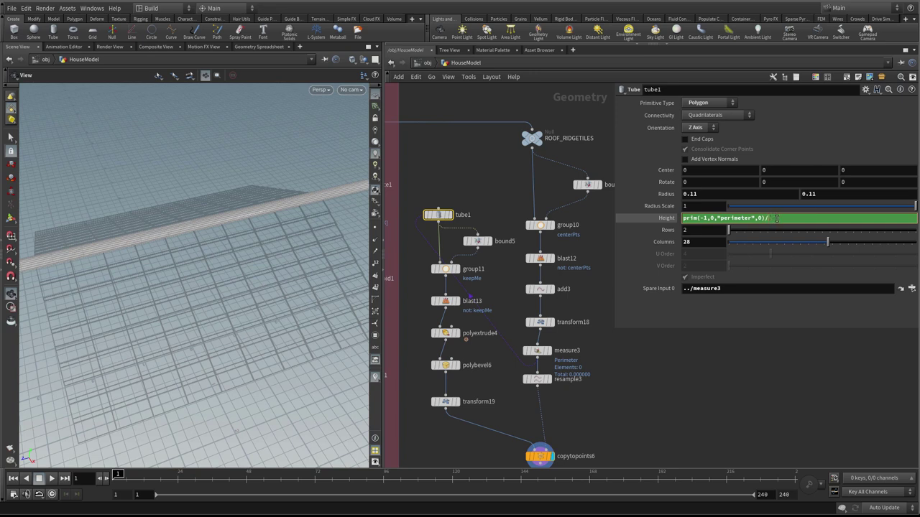
pyautogui.press('Return')
# - Try to paste the copied Segments parameter as a relative reference into tube1's height
pyautogui.rightClick(777, 220)
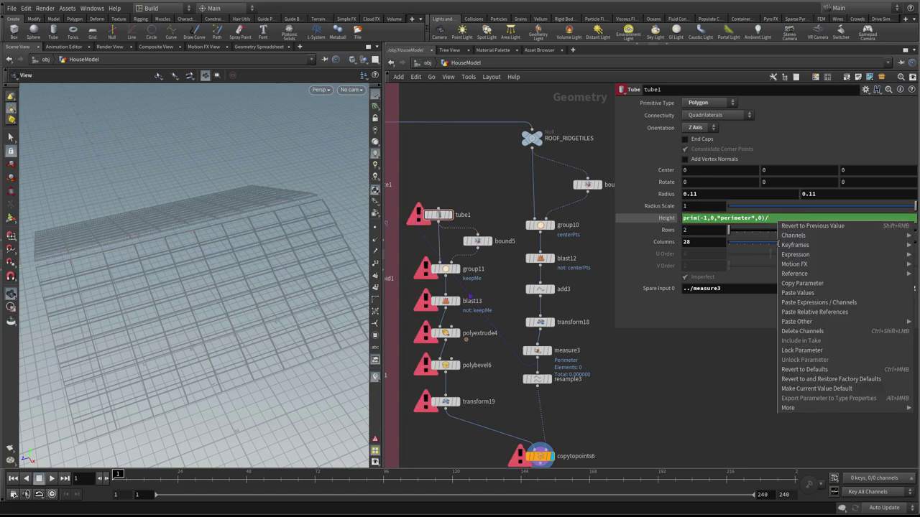
pyautogui.click(814, 312)
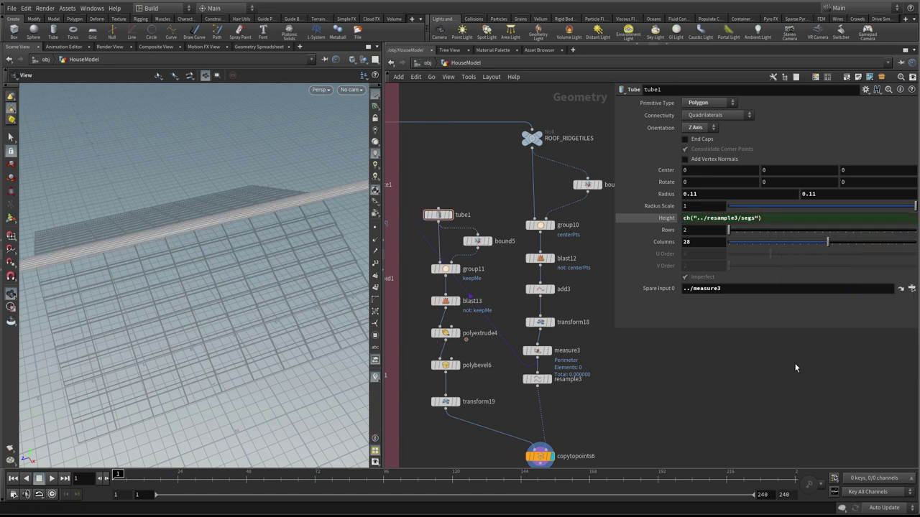
pyautogui.hotkey('ctrl', 'z')
# - Complete tube1's height expression as prim(-1,0,"perimeter",0) / ch("../resample3/segs") using the copied relative reference
pyautogui.rightClick(781, 218)
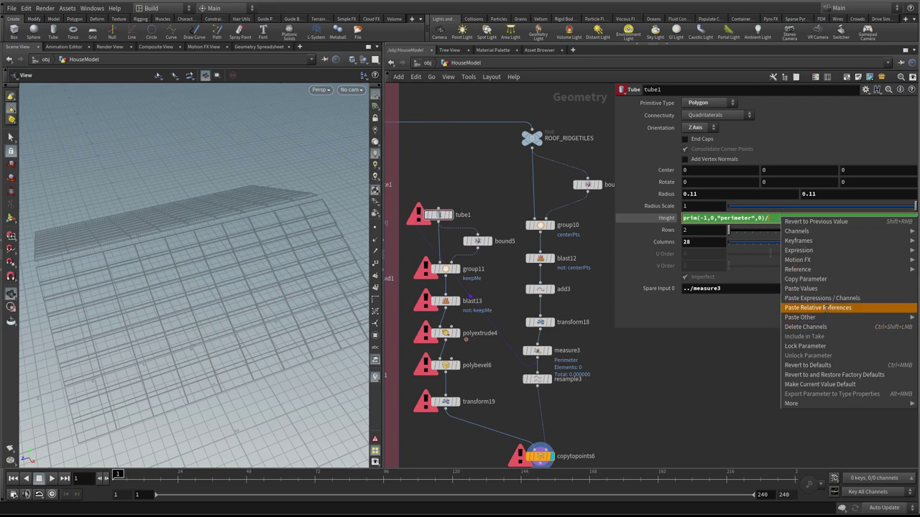
pyautogui.click(827, 307)
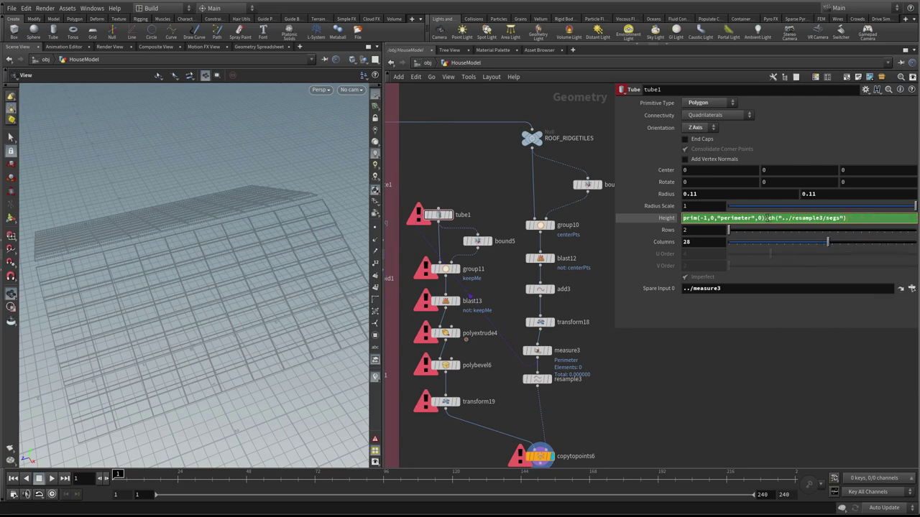
pyautogui.click(766, 217)
pyautogui.press('Right')
pyautogui.press('Return')
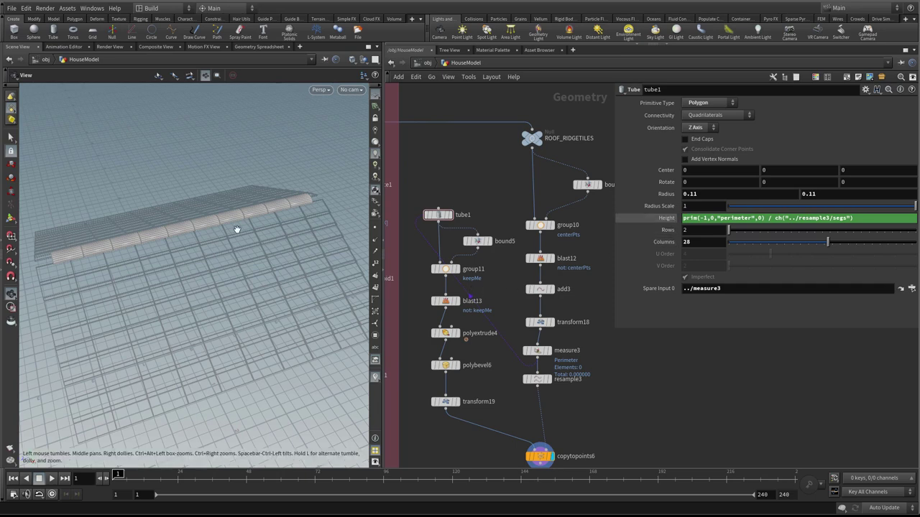
# - Test the tile length against the ridge length by varying transform18's Z scale, restoring it to 1
pyautogui.moveTo(164, 244); pyautogui.dragTo(115, 247)
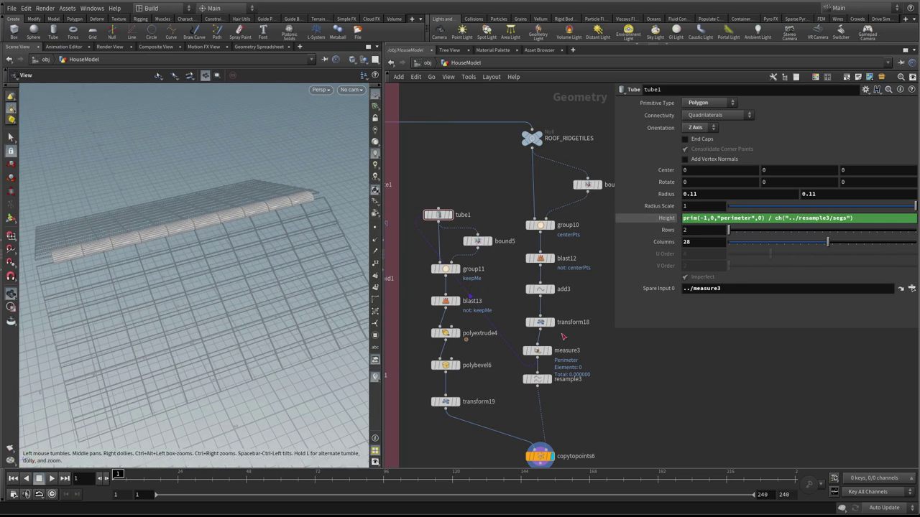
pyautogui.click(540, 322)
pyautogui.moveTo(844, 163); pyautogui.dragTo(907, 187, button='middle')
pyautogui.moveTo(906, 188); pyautogui.dragTo(907, 188, button='middle')
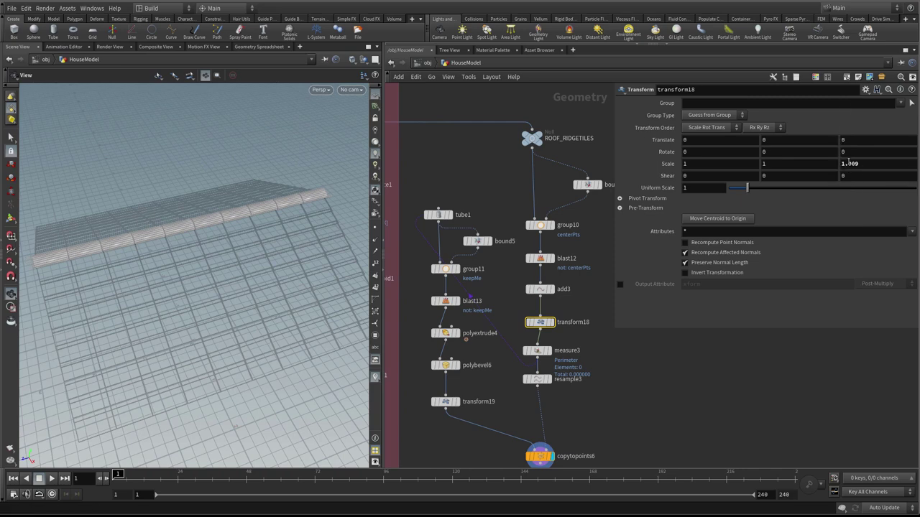
pyautogui.press('Return')
pyautogui.moveTo(280, 237); pyautogui.dragTo(215, 228)
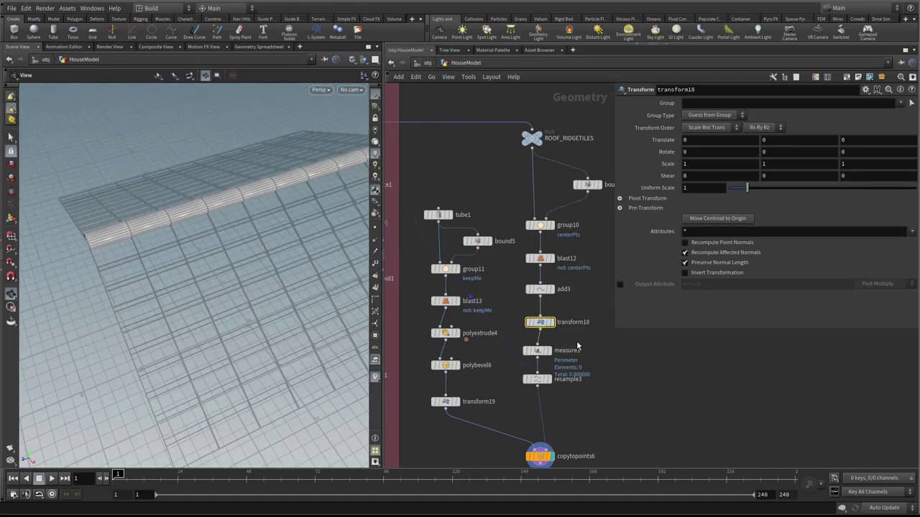
# - Try resample3 with 7 segments and undo the change
pyautogui.click(528, 378)
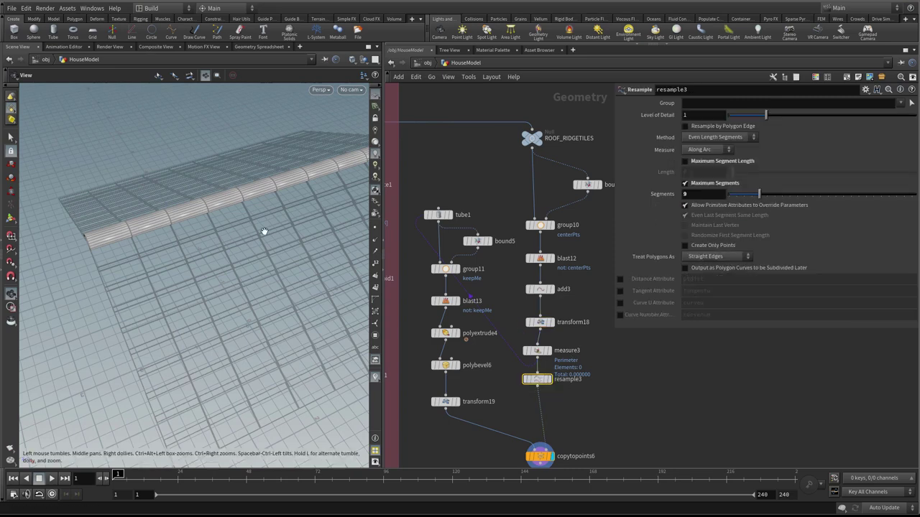
pyautogui.scroll(-2, 279, 234)
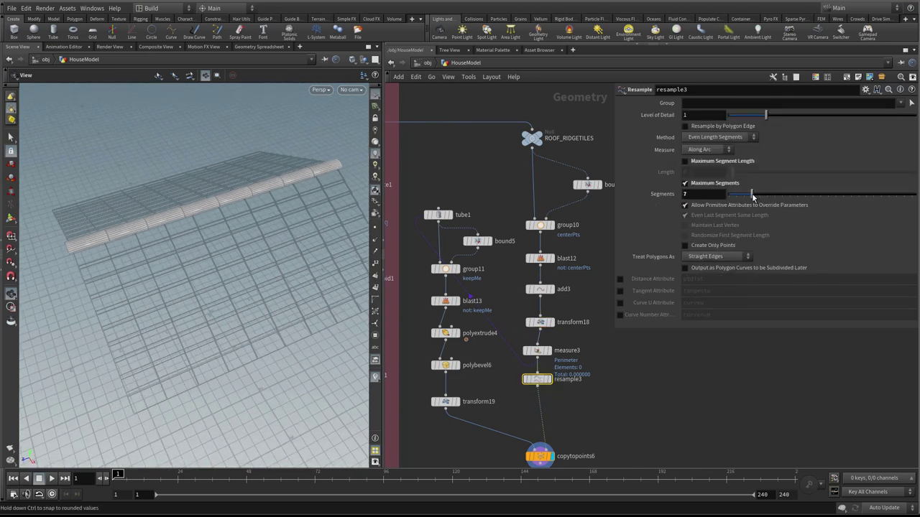
pyautogui.moveTo(776, 202); pyautogui.dragTo(752, 206)
pyautogui.hotkey('ctrl', 'z')
# - Switch to the front view of the ridge tile and move copytopoints6 closer beneath resample3
pyautogui.moveTo(263, 266); pyautogui.dragTo(317, 212)
pyautogui.hotkey('space', '3')
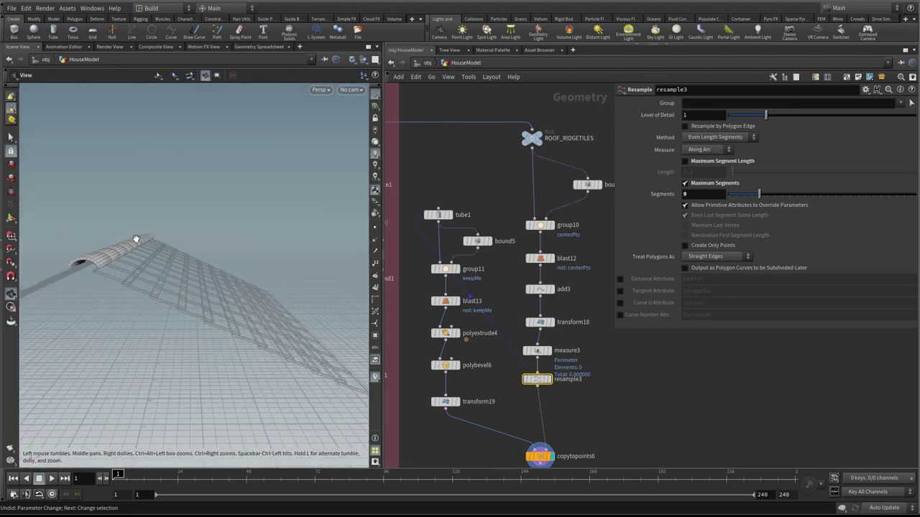
pyautogui.moveTo(241, 229); pyautogui.dragTo(359, 208, button='right')
pyautogui.moveTo(285, 213); pyautogui.dragTo(271, 283, button='middle')
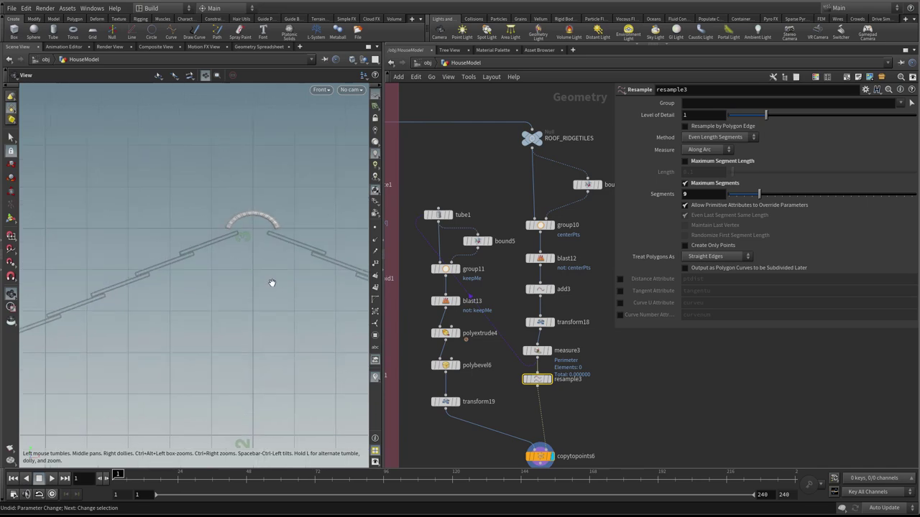
pyautogui.moveTo(271, 283); pyautogui.dragTo(305, 253, button='right')
pyautogui.moveTo(589, 390); pyautogui.dragTo(588, 340, button='middle')
pyautogui.moveTo(541, 408); pyautogui.dragTo(533, 393)
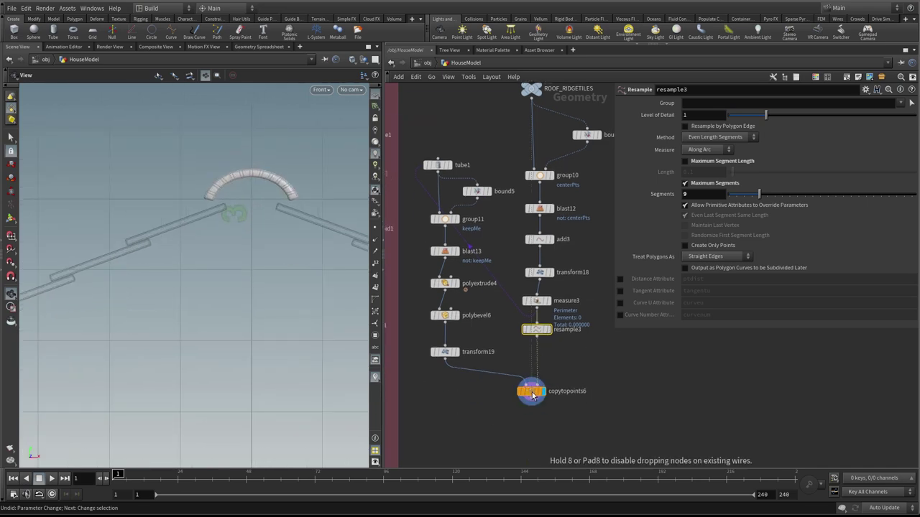
# - Add a Transform node below copytopoints6, connect it to that node's output and display its result
pyautogui.scroll(1, 500, 420)
pyautogui.press('Tab')
pyautogui.write('tra')
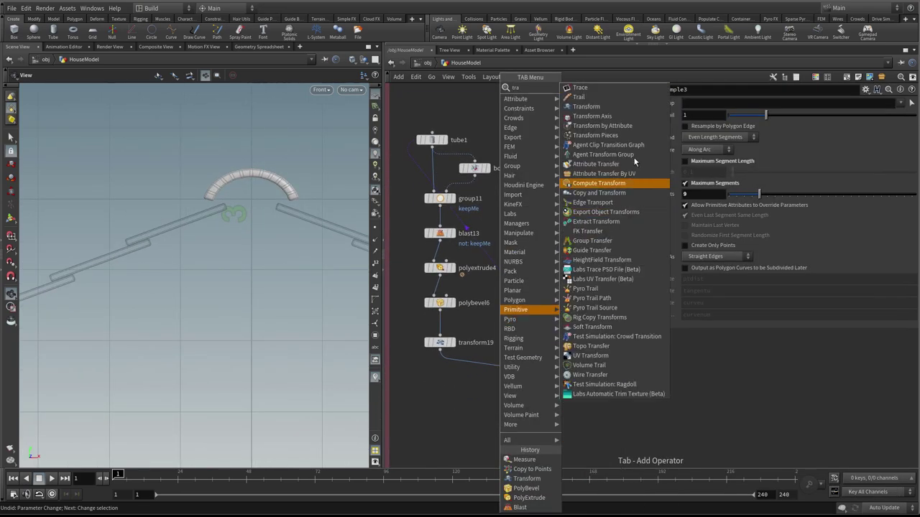
pyautogui.click(611, 109)
pyautogui.click(533, 431)
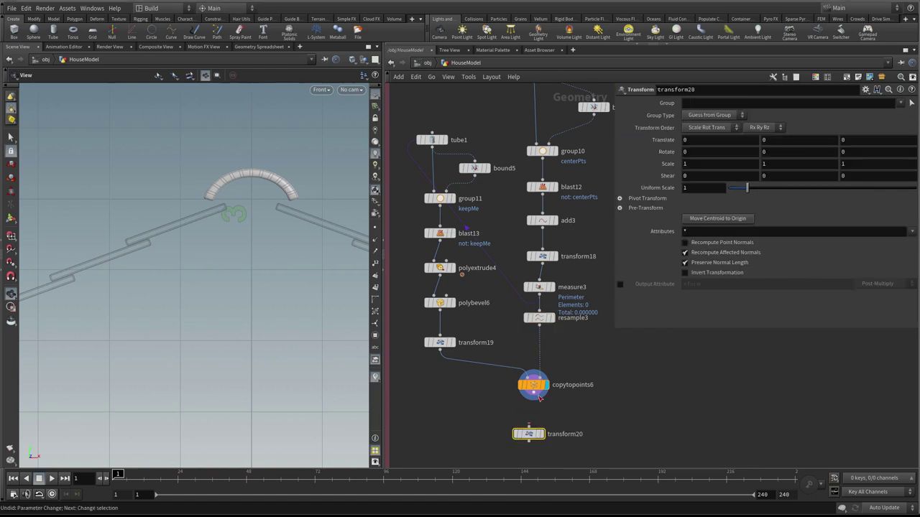
pyautogui.moveTo(535, 429); pyautogui.dragTo(536, 426)
pyautogui.click(546, 426)
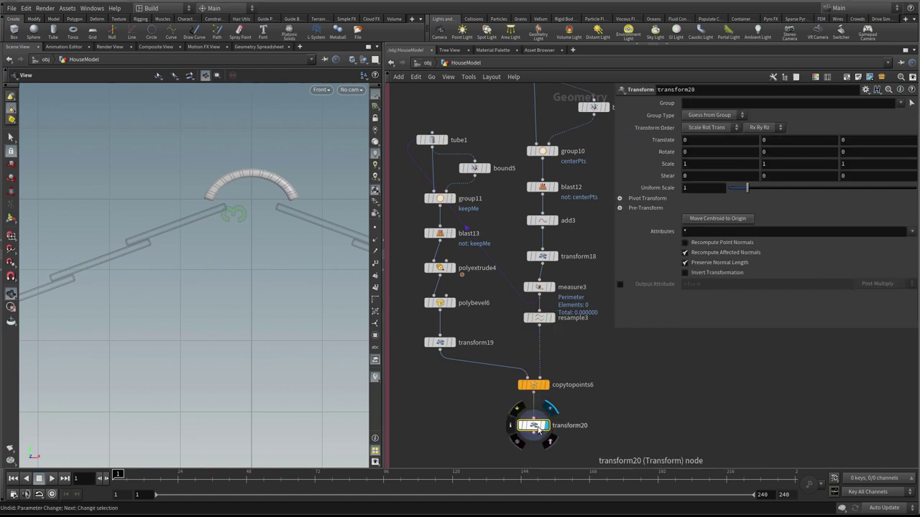
# - Set the Y pivot translate of transform20 to $CEY
pyautogui.click(621, 199)
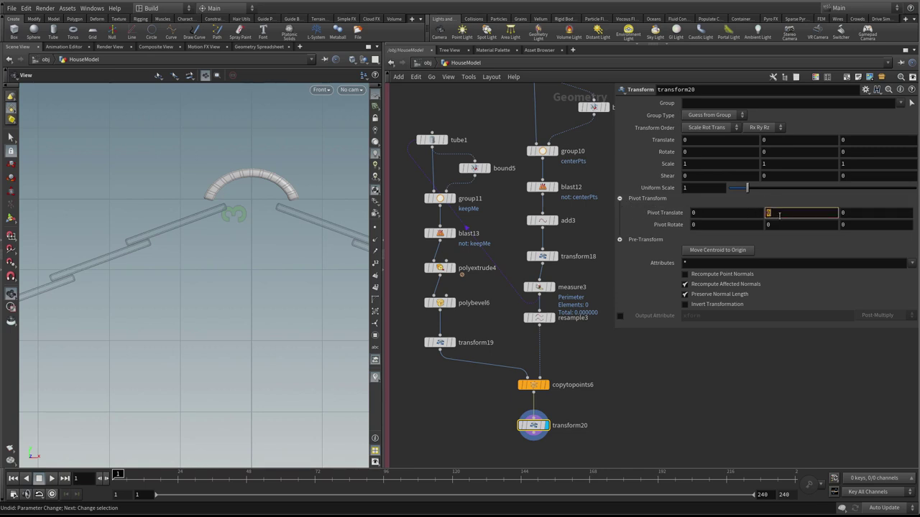
pyautogui.write('$CEY')
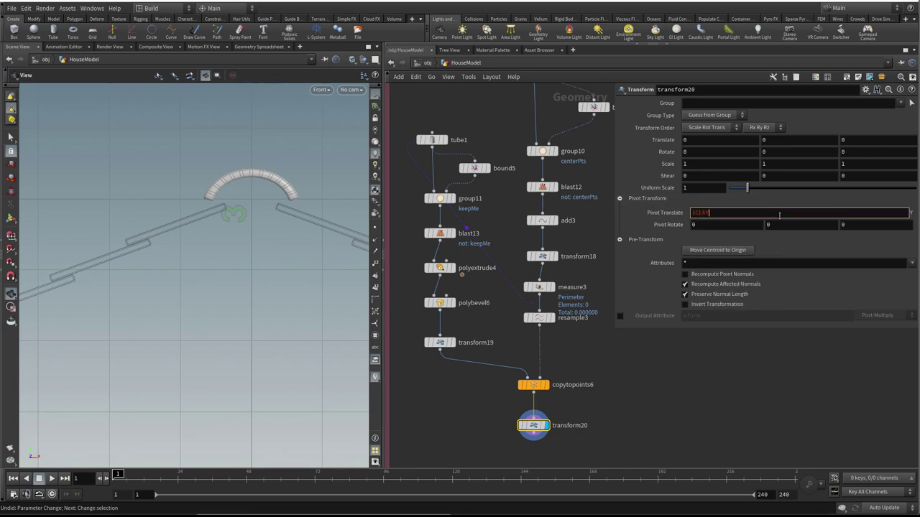
pyautogui.press('BackSpace')
pyautogui.write('Y')
pyautogui.press('Return')
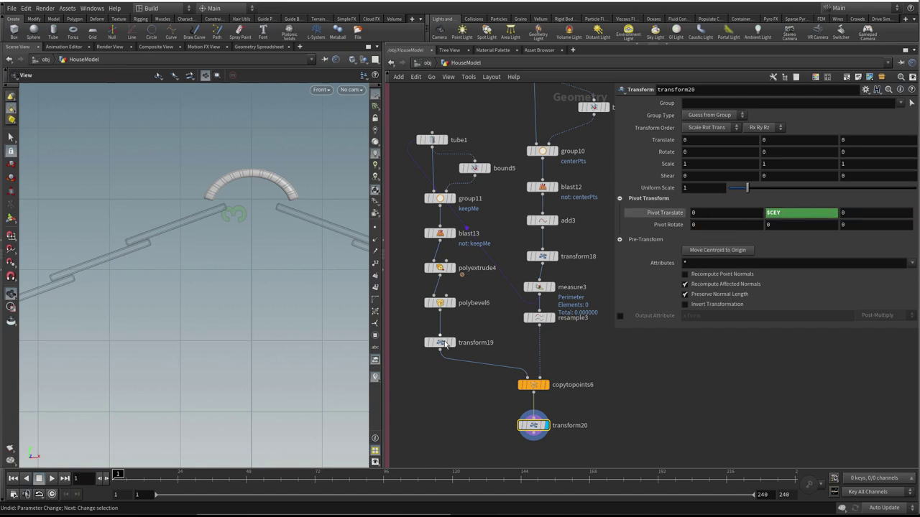
# - Lower the ridge tiles onto the roof by setting transform20's Y translate to about -0.0135
pyautogui.press('Return')
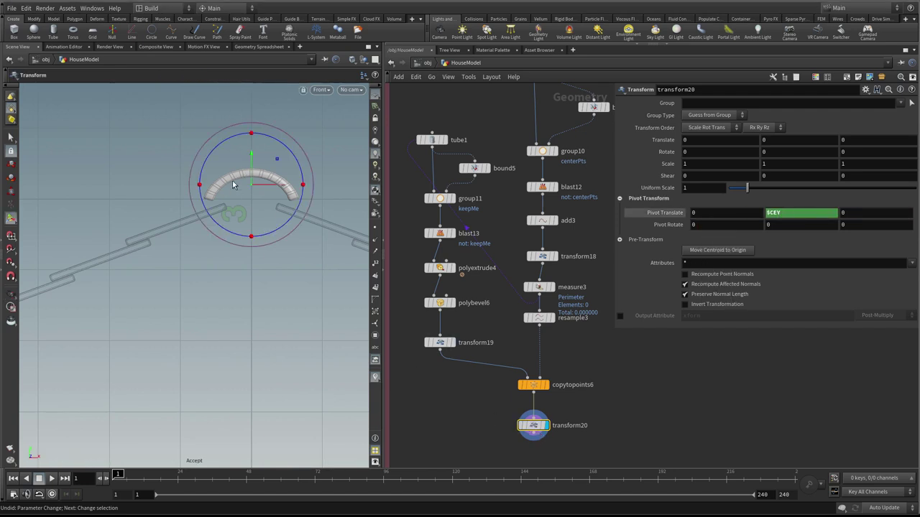
pyautogui.moveTo(251, 158); pyautogui.dragTo(253, 162)
pyautogui.press('r')
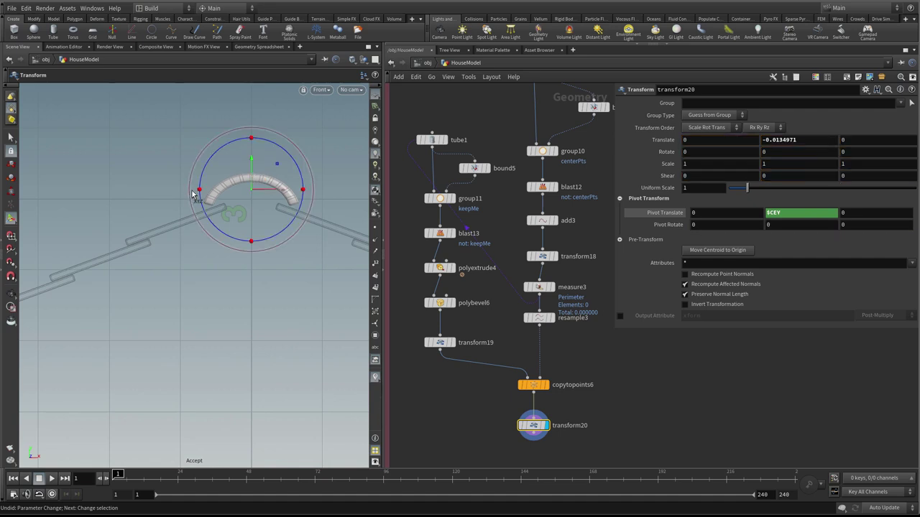
# - Try a different Y center on grid1 in the roof tiles network and undo the change
pyautogui.scroll(-2, 524, 96)
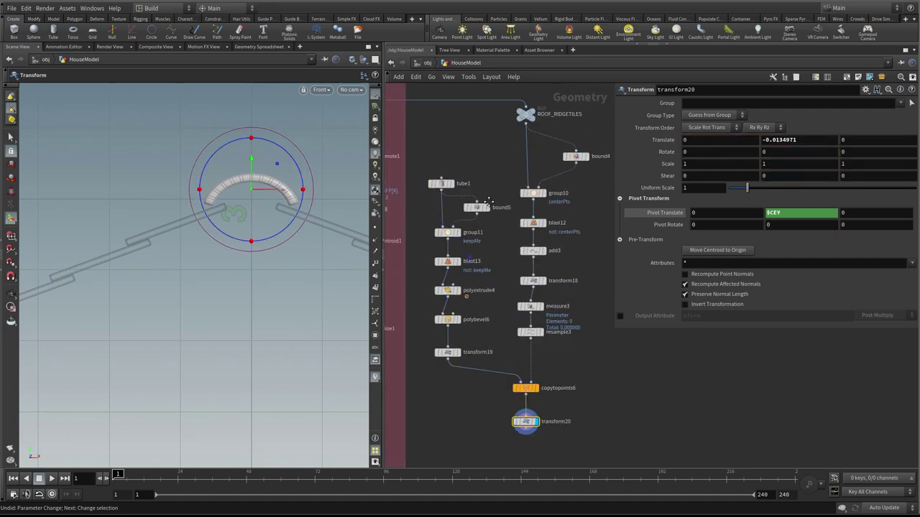
pyautogui.moveTo(524, 96); pyautogui.dragTo(527, 129, button='middle')
pyautogui.scroll(-5, 575, 301)
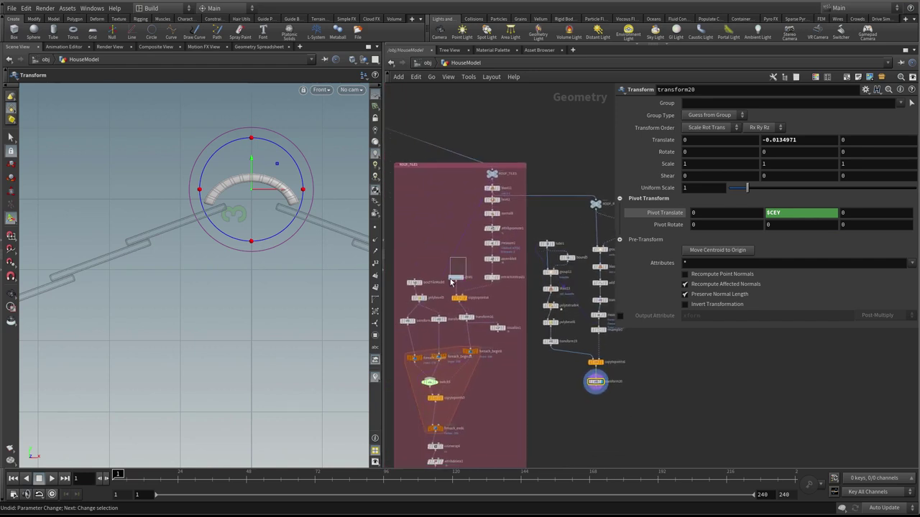
pyautogui.click(452, 279)
pyautogui.moveTo(774, 152)
pyautogui.mouseDown(button='middle')
pyautogui.moveTo(802, 153)
pyautogui.moveTo(742, 156)
pyautogui.moveTo(761, 157)
pyautogui.mouseUp(button='middle')
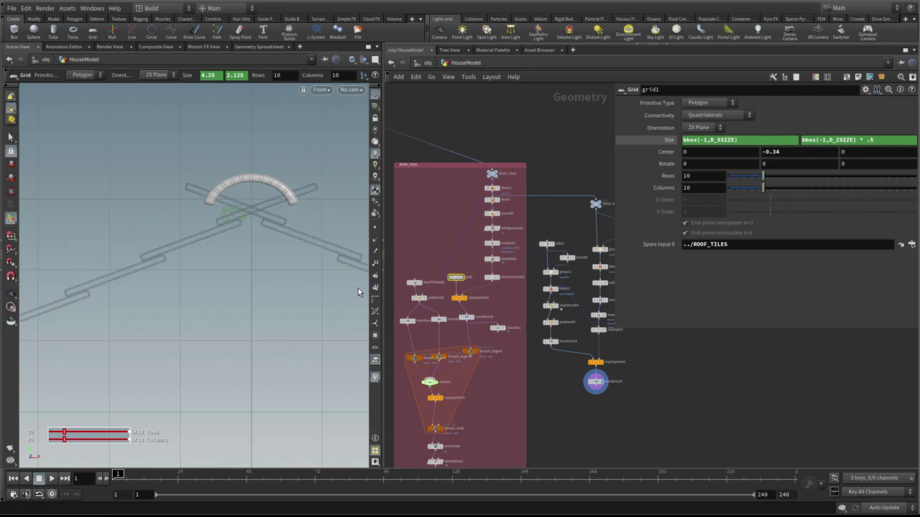
pyautogui.hotkey('ctrl', 'z')
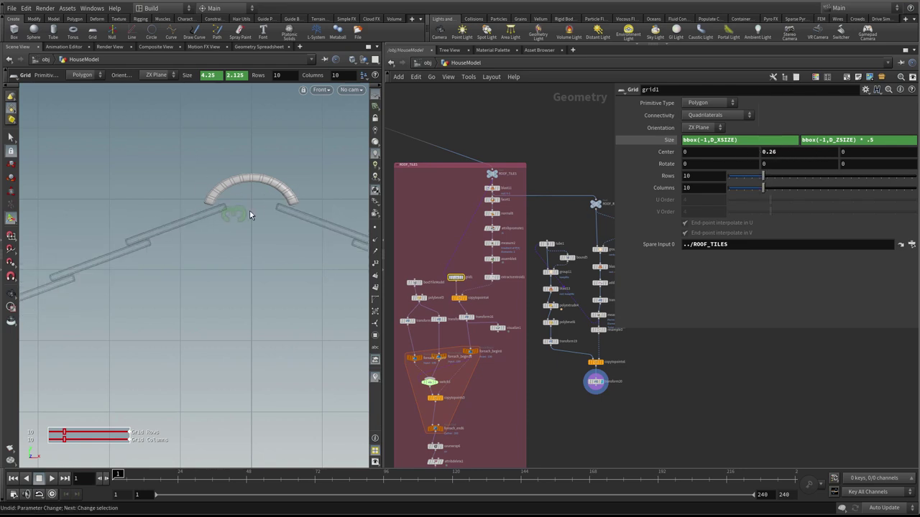
# - Try adjusting the Z size of box5TileModel and undo the change
pyautogui.scroll(2, 422, 263)
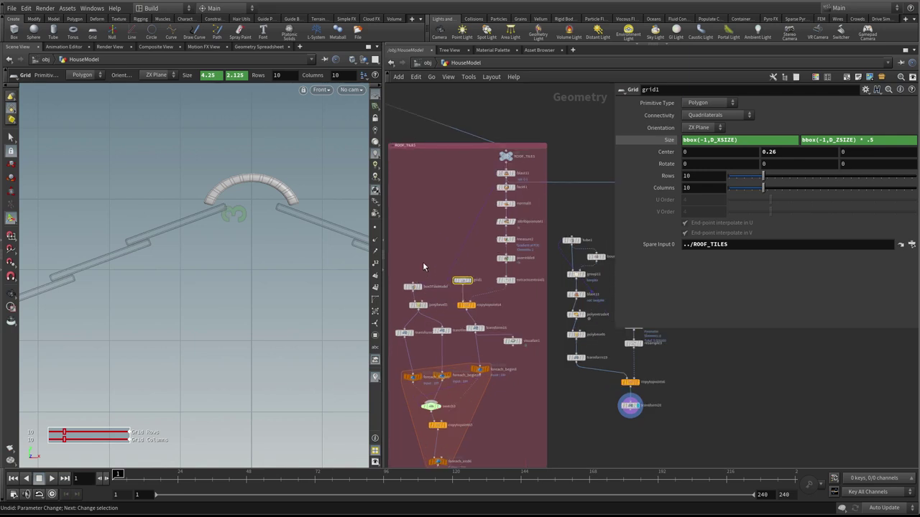
pyautogui.click(412, 287)
pyautogui.moveTo(860, 138); pyautogui.dragTo(851, 136, button='middle')
pyautogui.hotkey('ctrl', 'z')
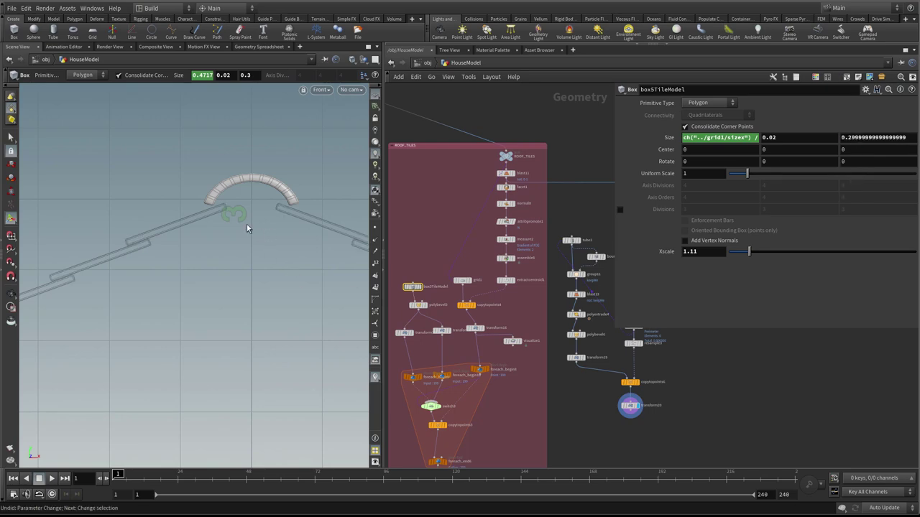
# - Return to the perspective view, widen the network area and shift the ridge tile nodes slightly away from the roof tiles network box
pyautogui.press('Escape')
pyautogui.moveTo(239, 222); pyautogui.dragTo(166, 273)
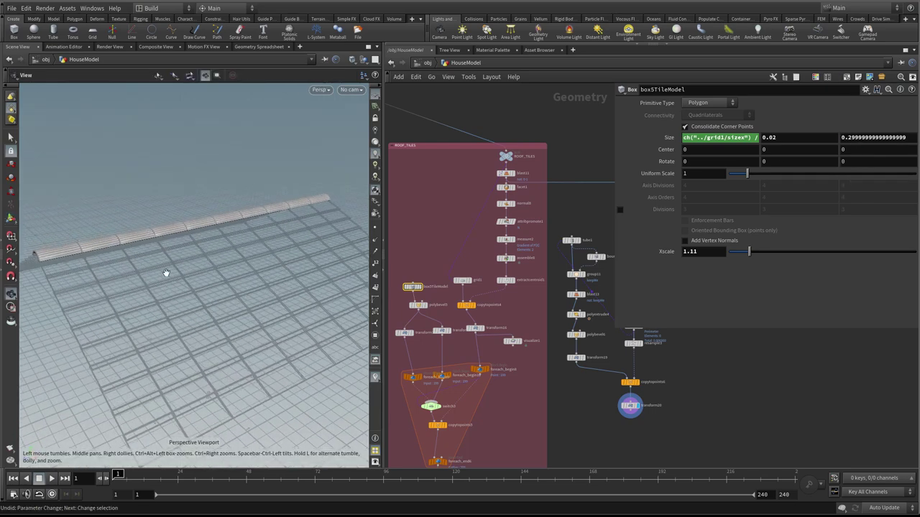
pyautogui.scroll(-1, 597, 368)
pyautogui.moveTo(599, 371); pyautogui.dragTo(570, 348, button='middle')
pyautogui.scroll(1, 613, 330)
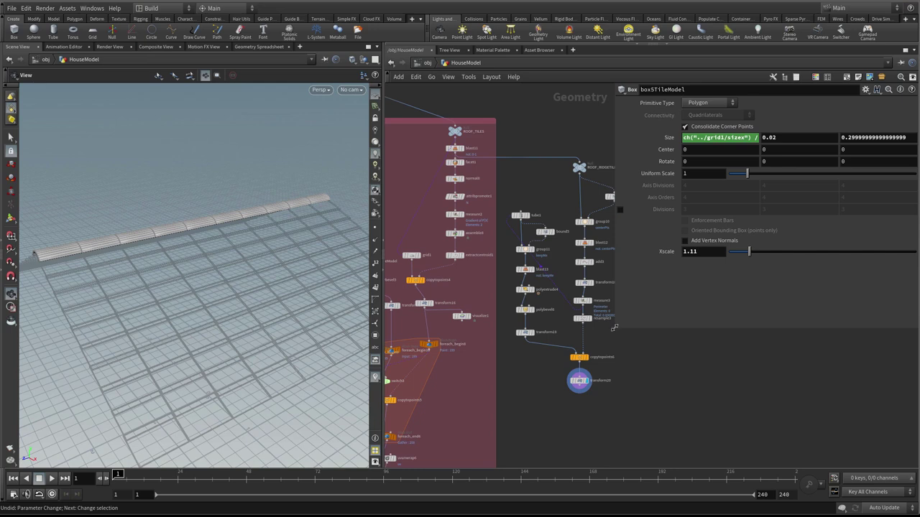
pyautogui.moveTo(615, 328); pyautogui.dragTo(710, 315)
pyautogui.scroll(-1, 675, 311)
pyautogui.moveTo(664, 191); pyautogui.dragTo(544, 402)
pyautogui.moveTo(595, 366); pyautogui.dragTo(626, 365)
pyautogui.click(598, 388)
pyautogui.scroll(3, 620, 390)
pyautogui.moveTo(637, 391); pyautogui.dragTo(620, 329, button='middle')
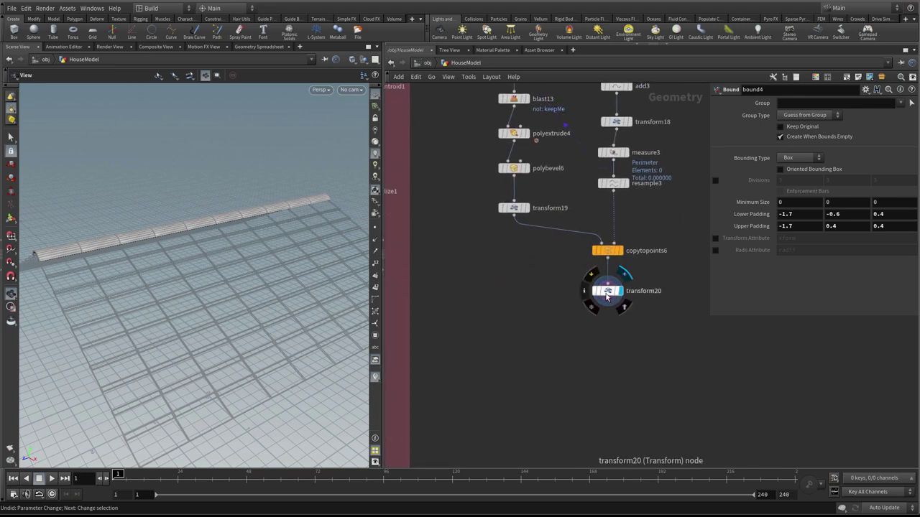
# - Append a displayed Group Delete node with group names * below transform20 and tighten the spacing between these nodes
pyautogui.middleClick(607, 295)
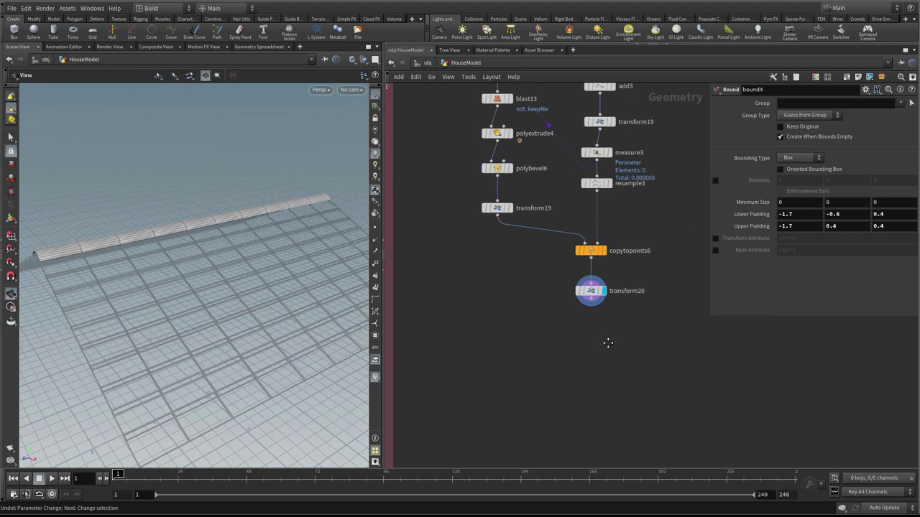
pyautogui.press('Tab')
pyautogui.write('grd')
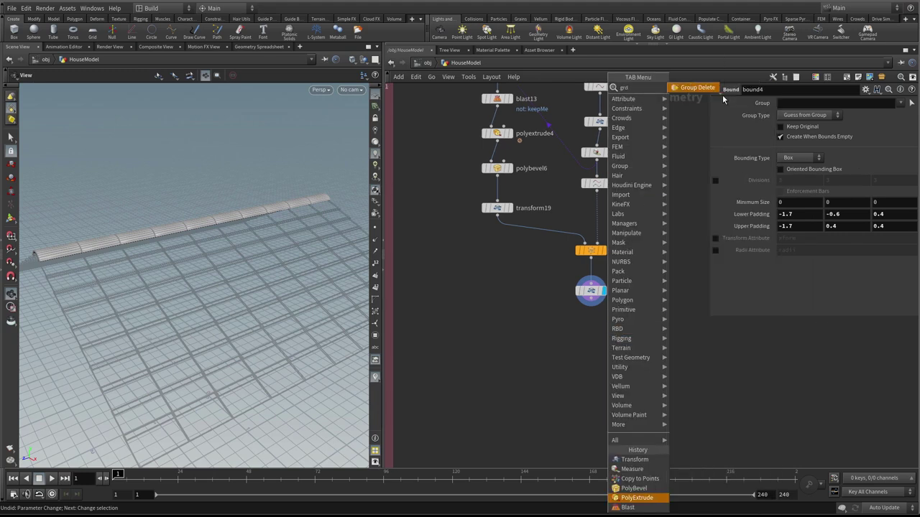
pyautogui.click(710, 88)
pyautogui.click(589, 336)
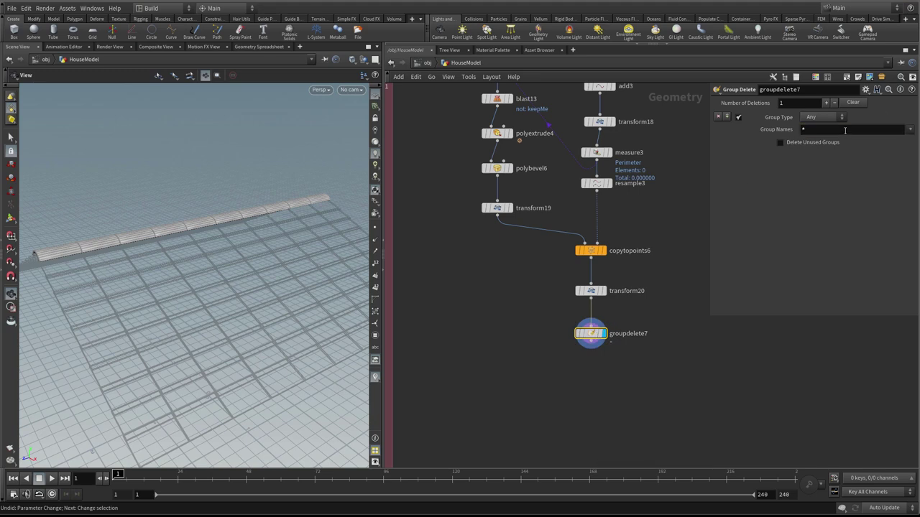
pyautogui.middleClick(587, 336)
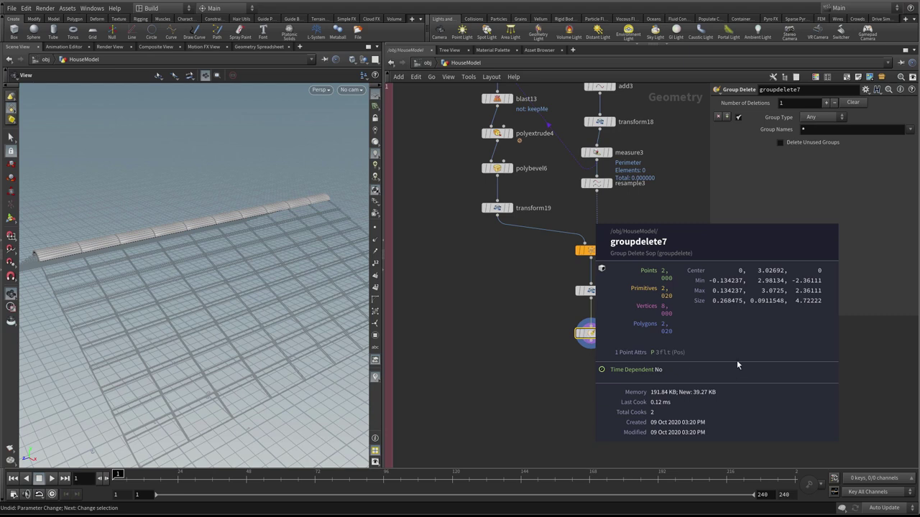
pyautogui.moveTo(760, 348); pyautogui.dragTo(773, 349, button='middle')
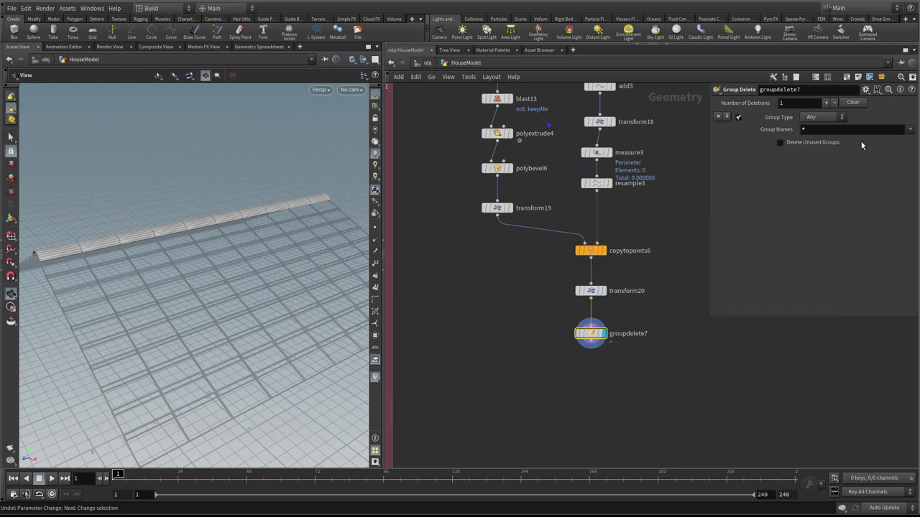
pyautogui.moveTo(586, 346); pyautogui.dragTo(593, 280)
pyautogui.moveTo(592, 329); pyautogui.dragTo(593, 314)
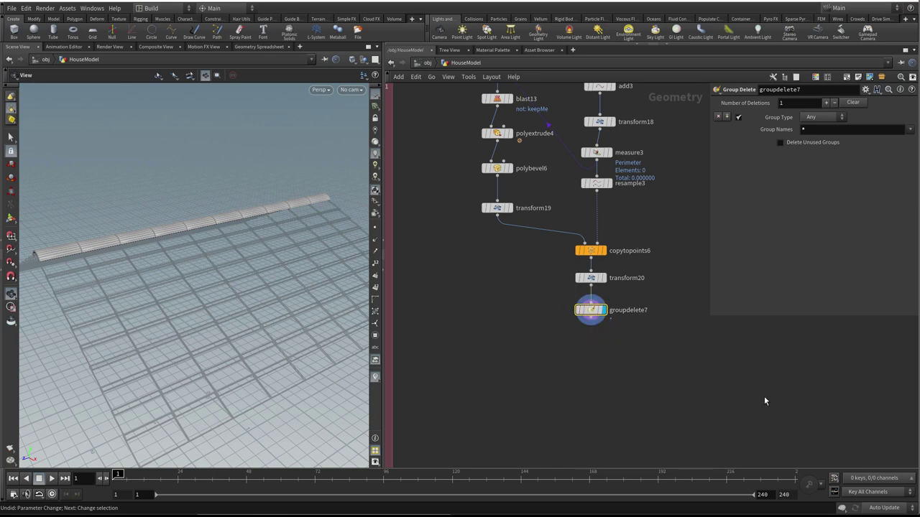
# - Append a UV Unwrap node below groupdelete7 and display its result
pyautogui.scroll(2, 557, 343)
pyautogui.press('Tab')
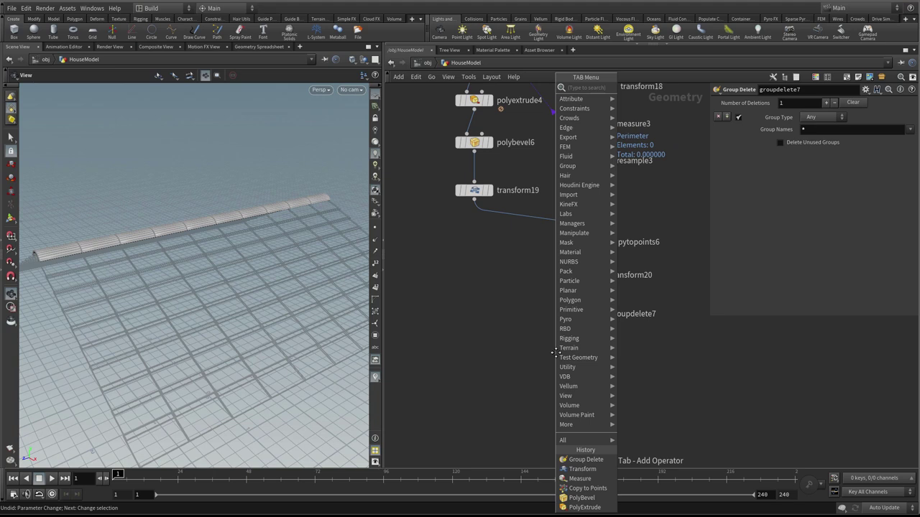
pyautogui.write('uvu')
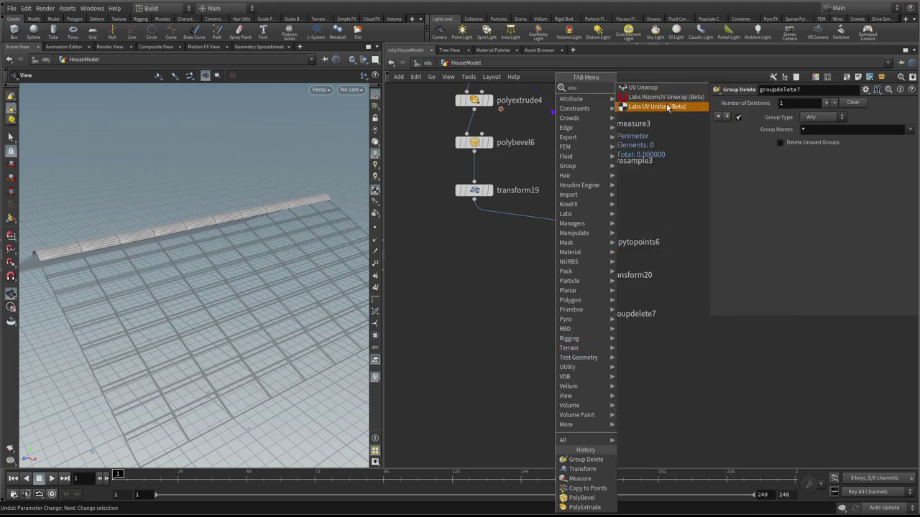
pyautogui.click(665, 91)
pyautogui.click(587, 355)
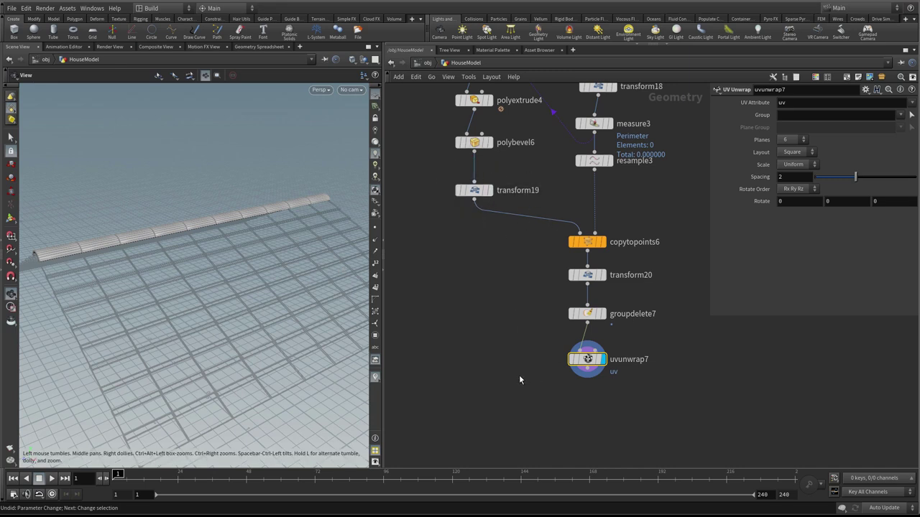
# - Connect a UV Quick Shade node to uvunwrap7, display it and inspect the texture on the ridge tiles
pyautogui.press('Tab')
pyautogui.write('qu')
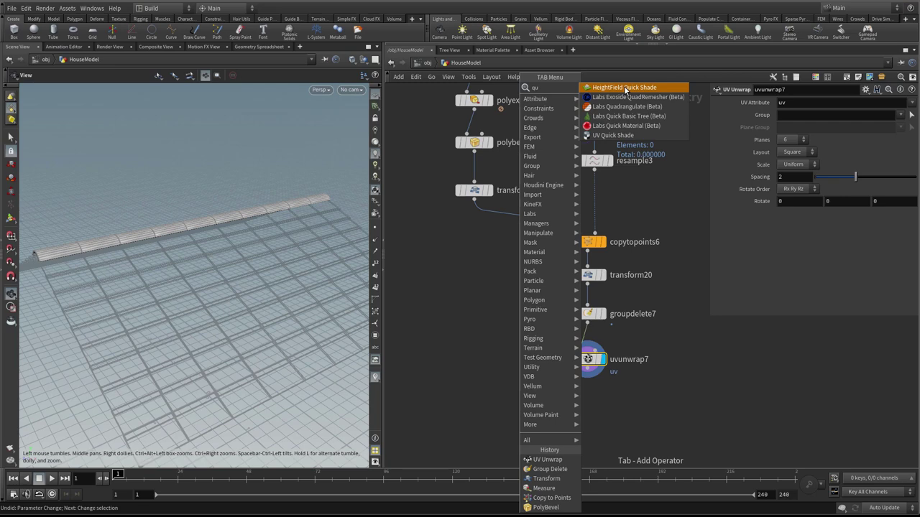
pyautogui.click(618, 136)
pyautogui.click(500, 407)
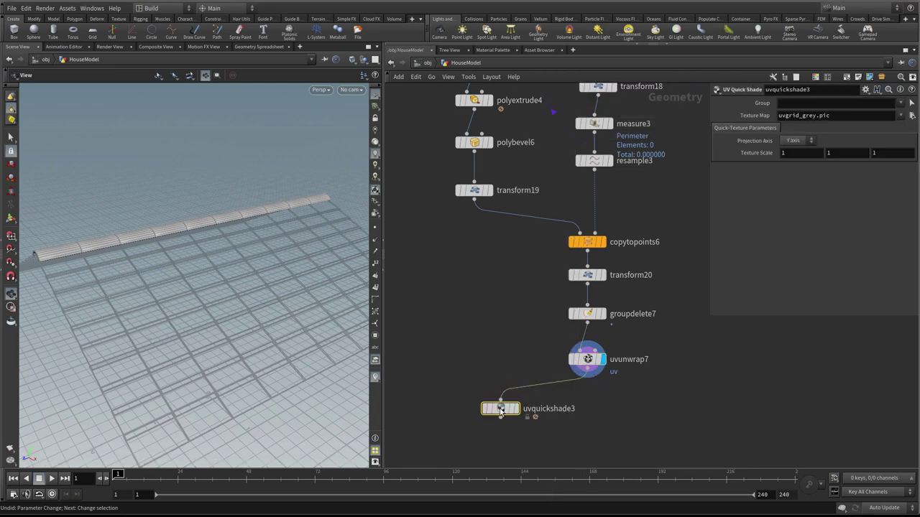
pyautogui.click(516, 408)
pyautogui.moveTo(252, 268); pyautogui.dragTo(167, 273)
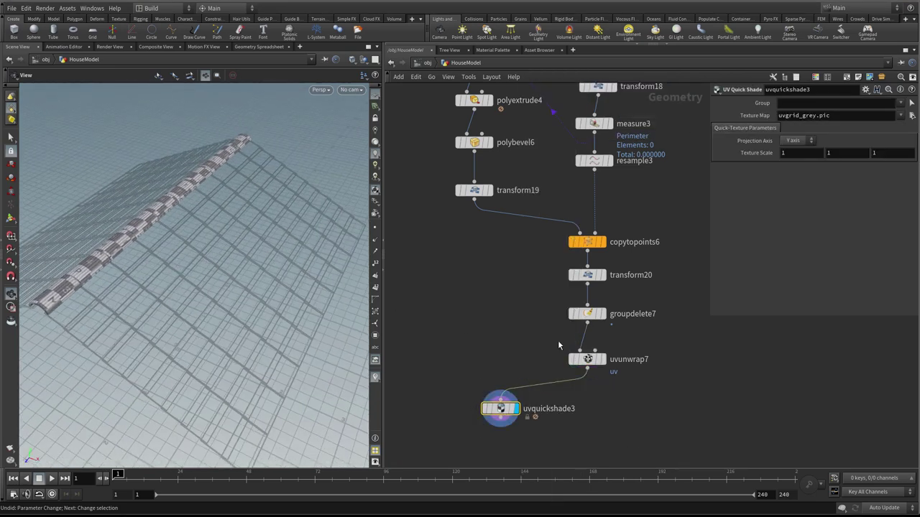
# - Move the nodes from copytopoints6 down to uvunwrap7 closer together and delete the UV Quick Shade node
pyautogui.moveTo(588, 359)
pyautogui.mouseDown()
pyautogui.moveTo(636, 328)
pyautogui.moveTo(524, 222)
pyautogui.moveTo(518, 227)
pyautogui.moveTo(616, 394)
pyautogui.moveTo(569, 372)
pyautogui.moveTo(592, 372)
pyautogui.mouseUp()
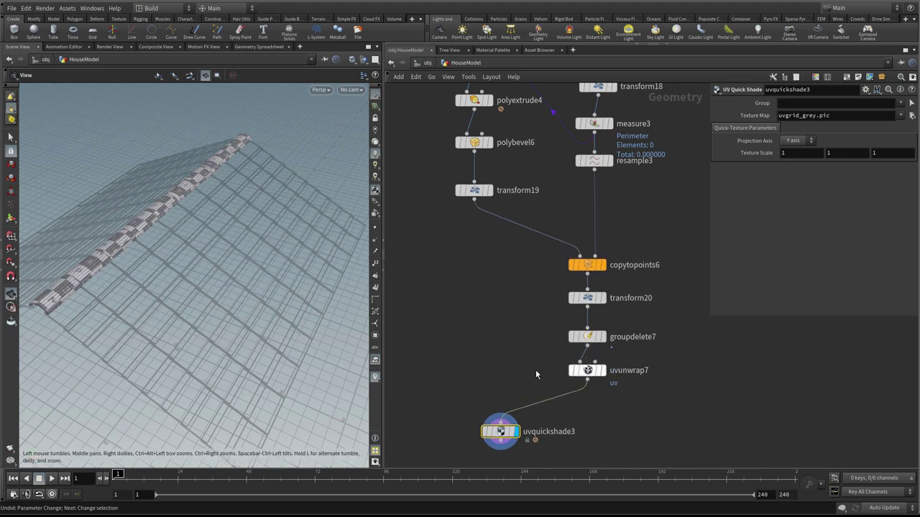
pyautogui.moveTo(513, 384); pyautogui.dragTo(509, 342, button='middle')
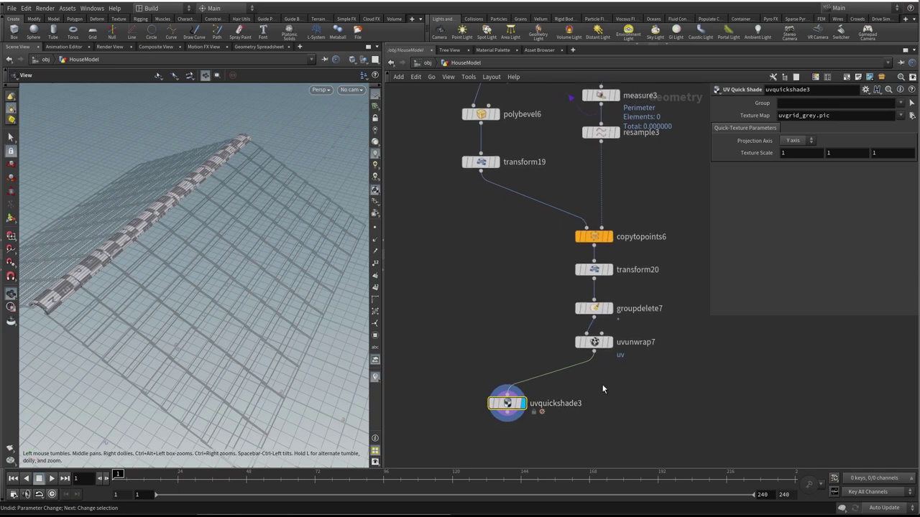
pyautogui.press('Tab')
pyautogui.click(504, 402)
pyautogui.press('Delete')
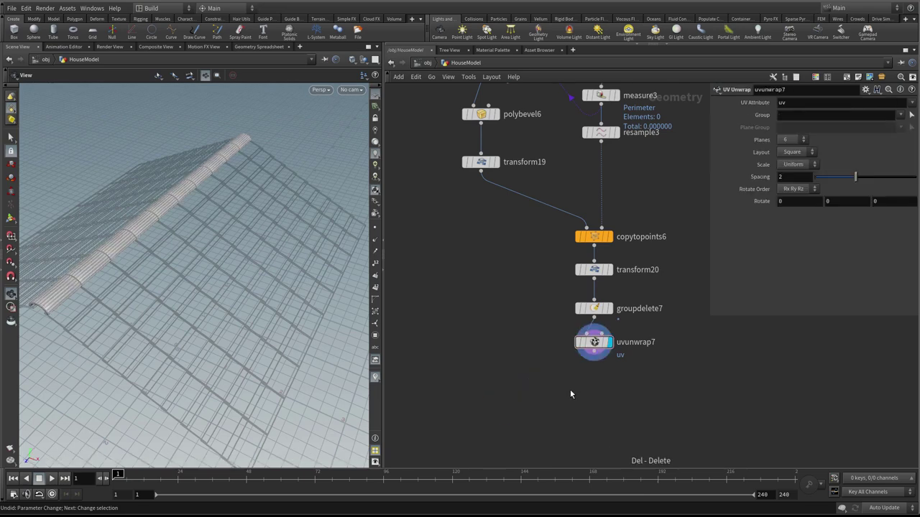
# - Append a displayed Assemble node below uvunwrap7 and set its output prefix to roofRidgeTiles
pyautogui.press('Tab')
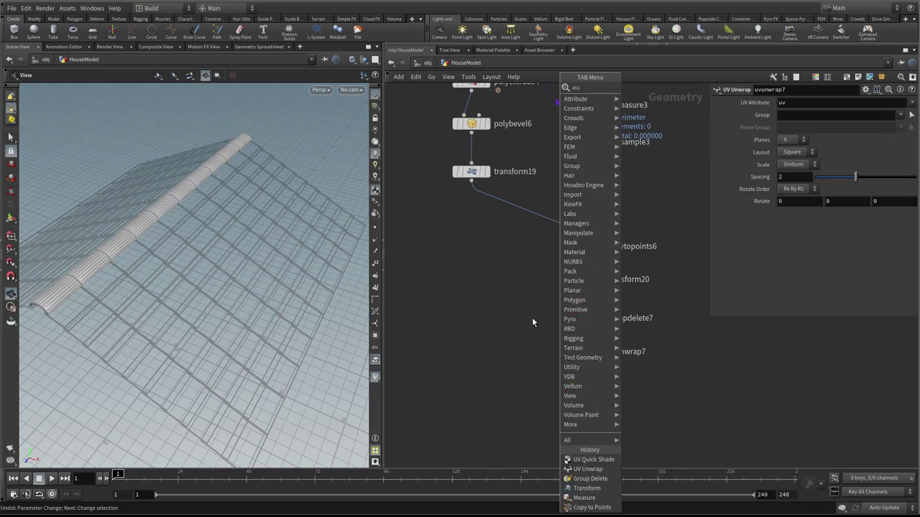
pyautogui.click(532, 319)
pyautogui.press('Tab')
pyautogui.write('ass')
pyautogui.click(616, 87)
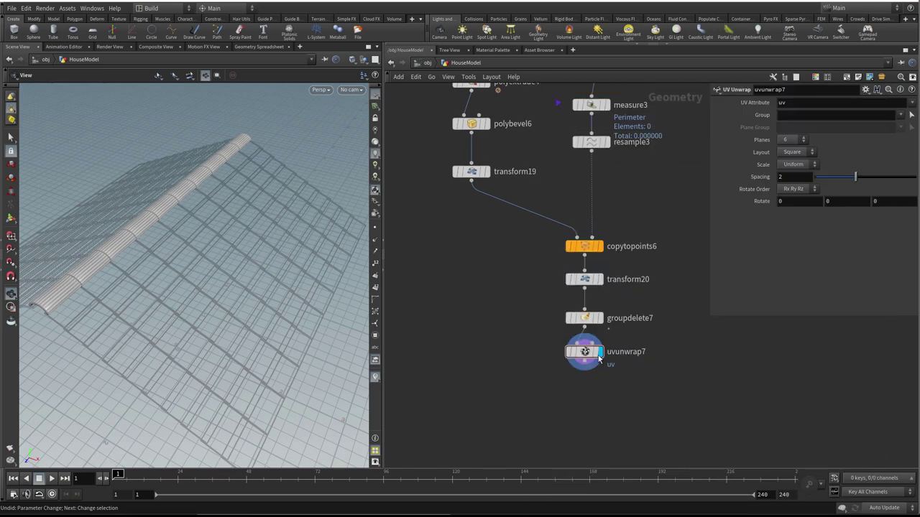
pyautogui.click(584, 394)
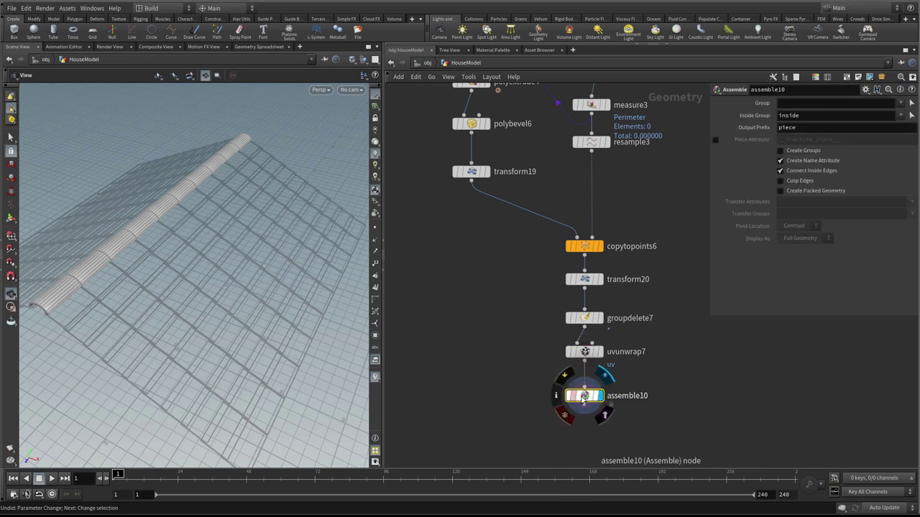
pyautogui.doubleClick(777, 130)
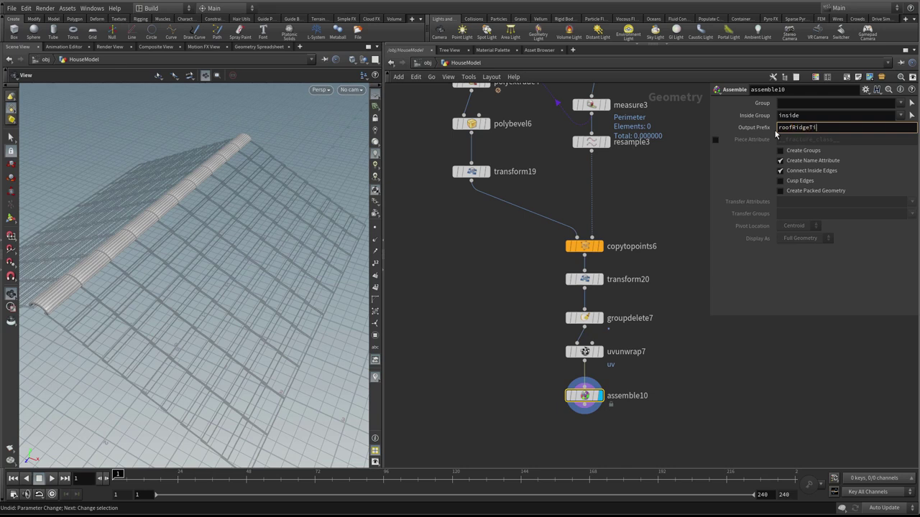
pyautogui.press('Return')
# - Copy the name of the ROOF_RIDGETILES null node at the start of the ridge tile network
pyautogui.scroll(-4, 682, 346)
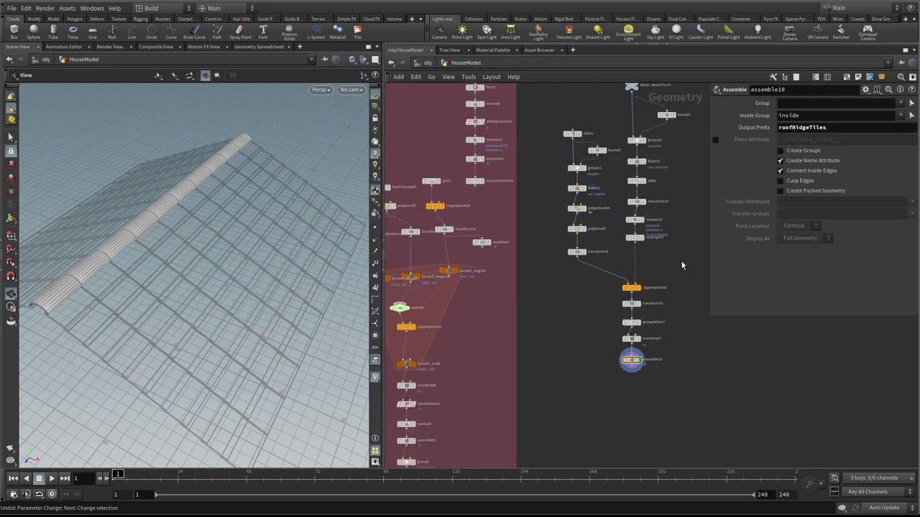
pyautogui.moveTo(673, 102); pyautogui.dragTo(639, 258, button='middle')
pyautogui.scroll(2, 641, 256)
pyautogui.doubleClick(622, 241)
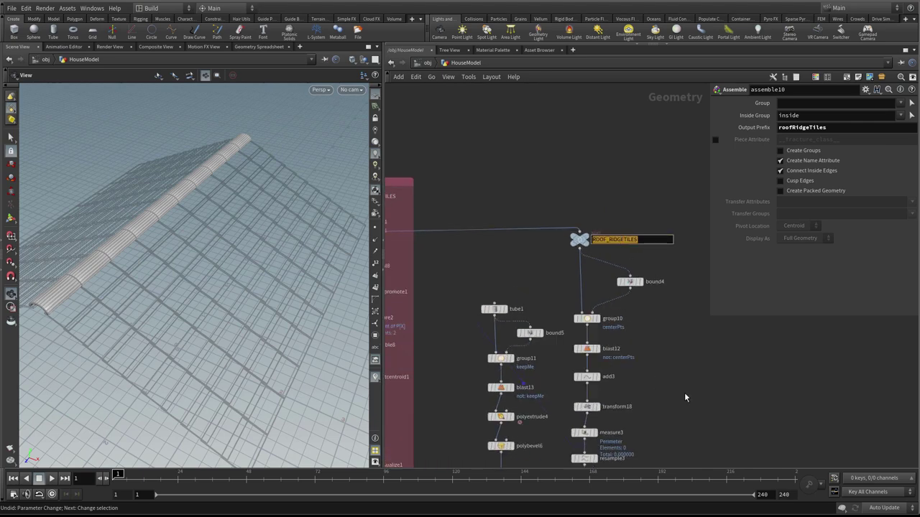
# - Add a Group Create node below assemble10, connect and display it, and name its group ROOF_RIDGETILES
pyautogui.moveTo(682, 388); pyautogui.dragTo(674, 191, button='middle')
pyautogui.moveTo(633, 415); pyautogui.dragTo(652, 324, button='middle')
pyautogui.press('Tab')
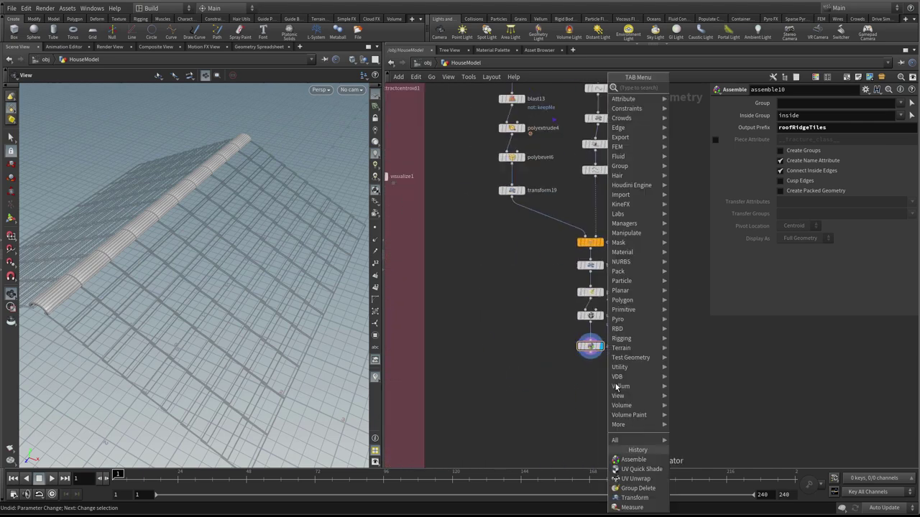
pyautogui.moveTo(619, 166)
pyautogui.click(719, 97)
pyautogui.click(590, 388)
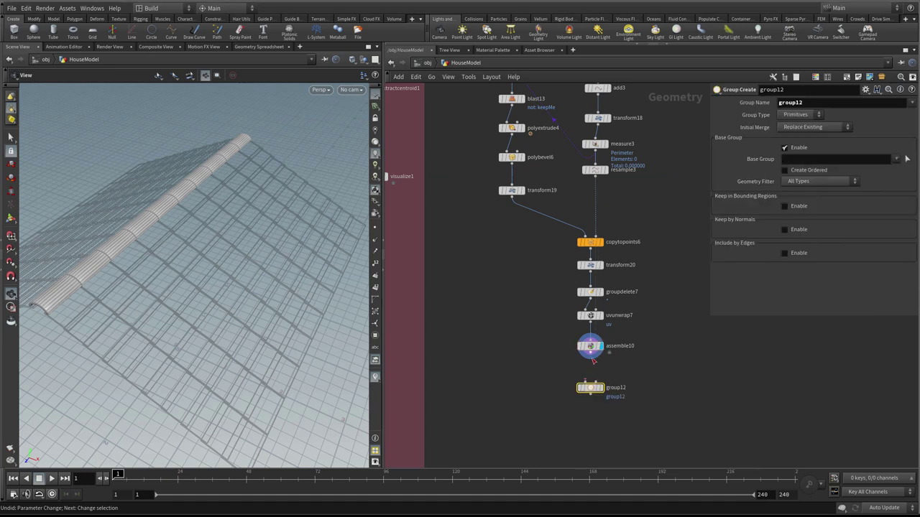
pyautogui.moveTo(592, 389); pyautogui.dragTo(593, 372)
pyautogui.doubleClick(822, 105)
pyautogui.write('ROOF_RIDGETILES')
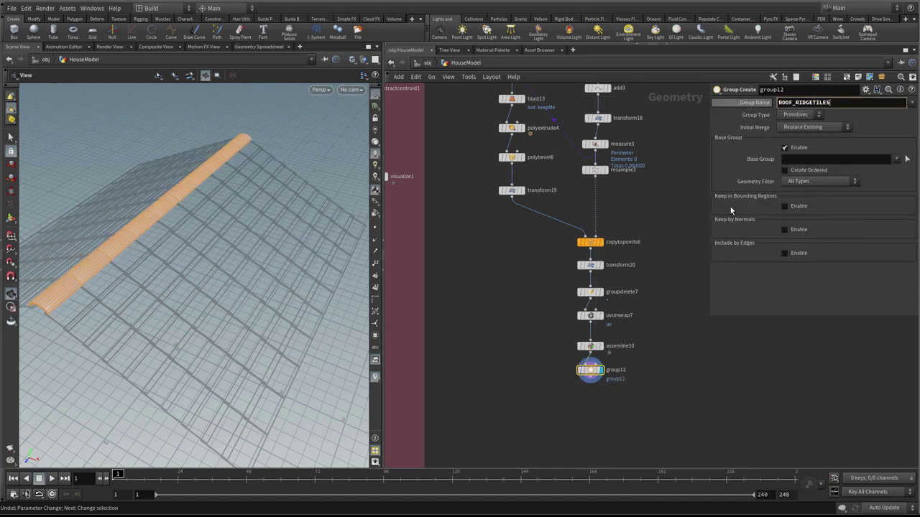
# - Add a displayed Null node below group12, connect it to group12's output, and name it ROOF_RIDGETILES_OUT
pyautogui.press('Return')
pyautogui.scroll(2, 607, 390)
pyautogui.press('Tab')
pyautogui.write('null')
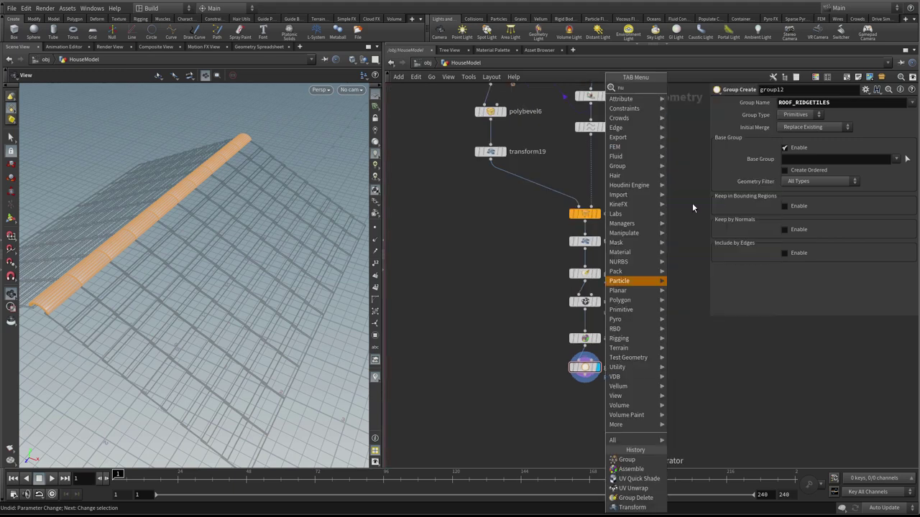
pyautogui.click(694, 91)
pyautogui.click(590, 411)
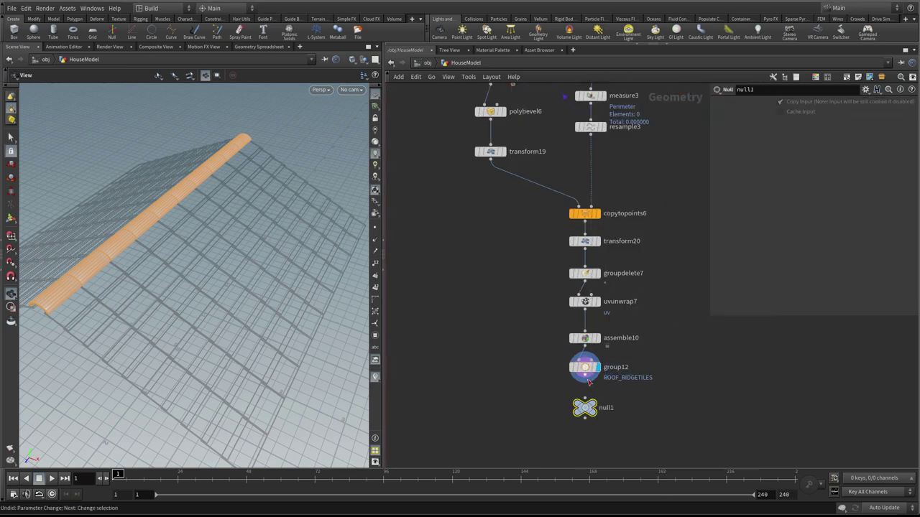
pyautogui.doubleClick(609, 408)
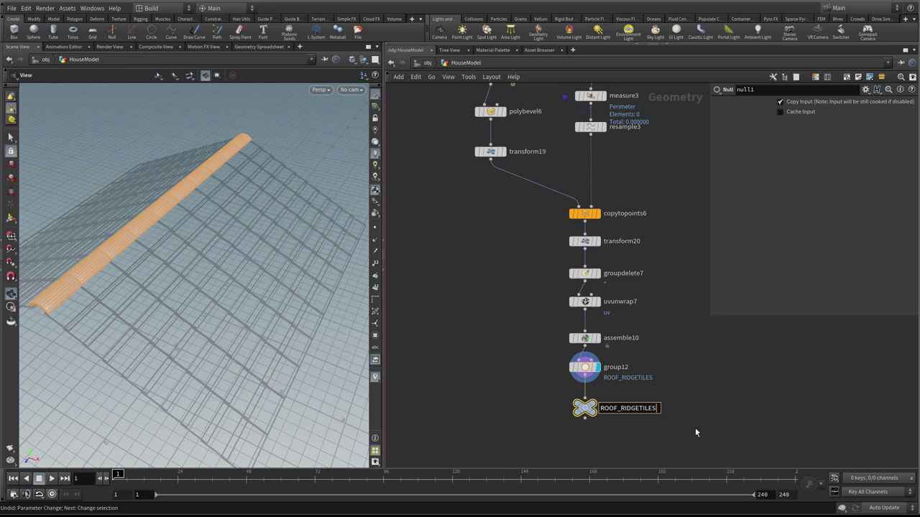
pyautogui.write('ROOF_RIDGETILES_')
pyautogui.write('OUT')
pyautogui.press('Return')
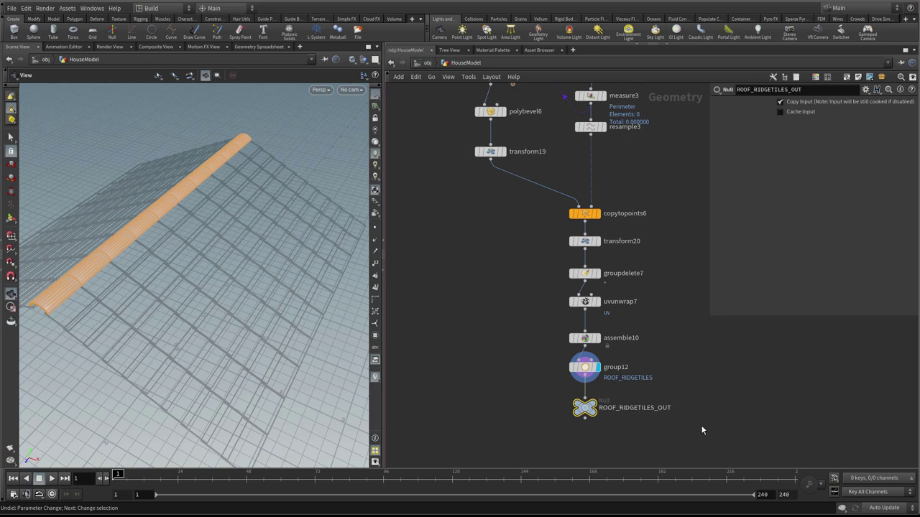
pyautogui.click(591, 407)
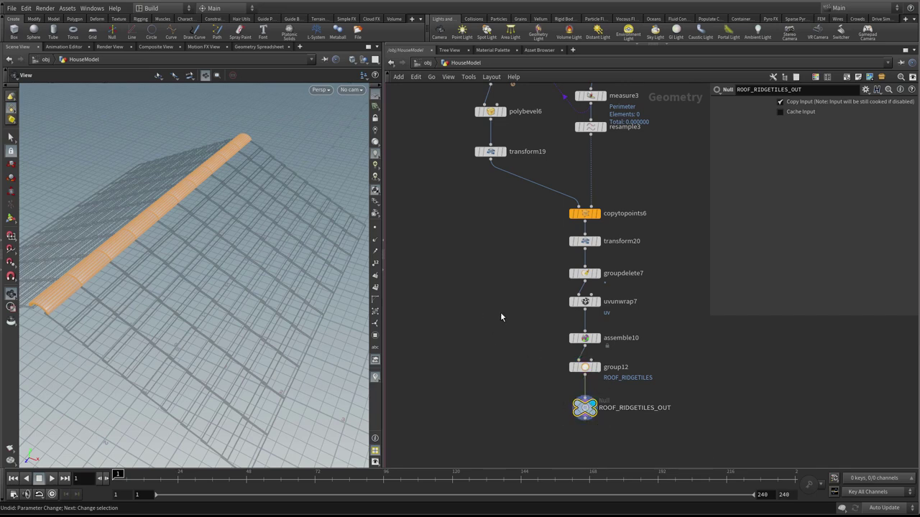
# - Enclose all ridge tile nodes in a network box titled ROOF_RIDGETILES
pyautogui.scroll(-5, 500, 312)
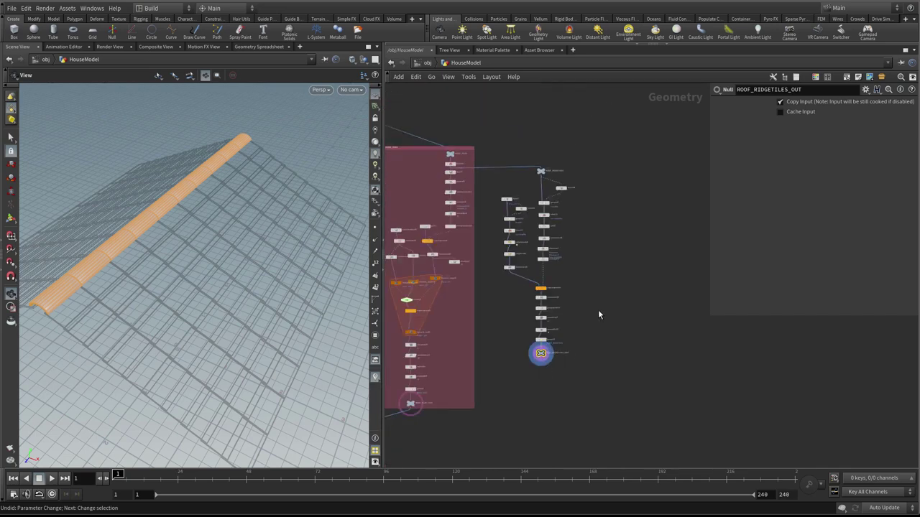
pyautogui.moveTo(616, 120); pyautogui.dragTo(502, 399)
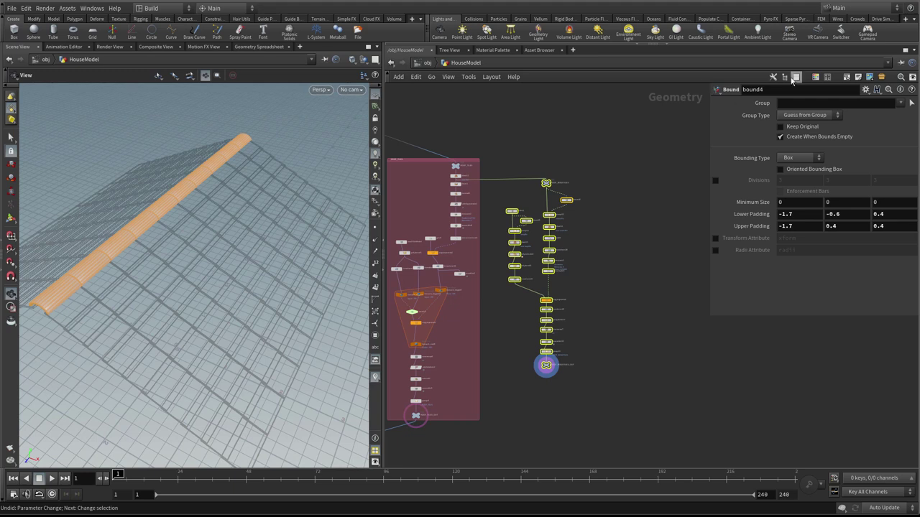
pyautogui.click(845, 79)
pyautogui.scroll(3, 543, 180)
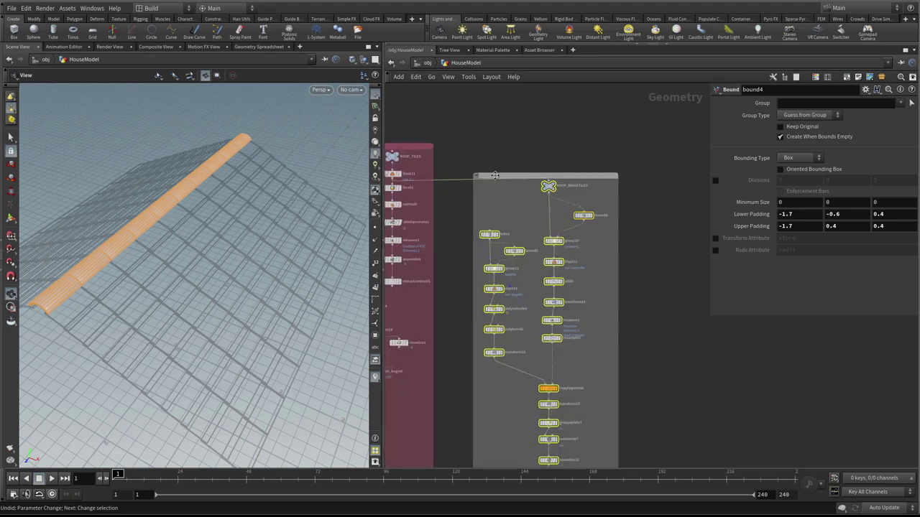
pyautogui.doubleClick(502, 177)
pyautogui.click(598, 145)
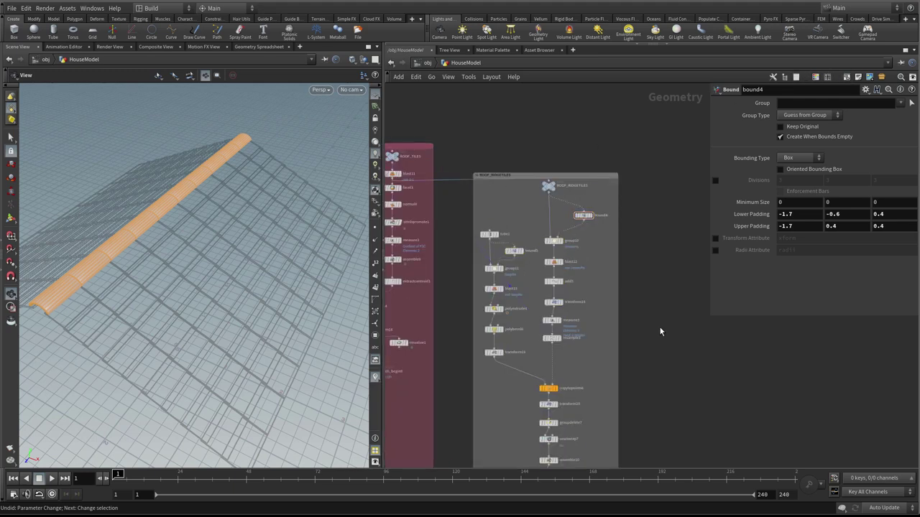
# - Colour the ROOF_RIDGETILES network box dark grey
pyautogui.moveTo(661, 331); pyautogui.dragTo(654, 266, button='middle')
pyautogui.click(573, 110)
pyautogui.press('c')
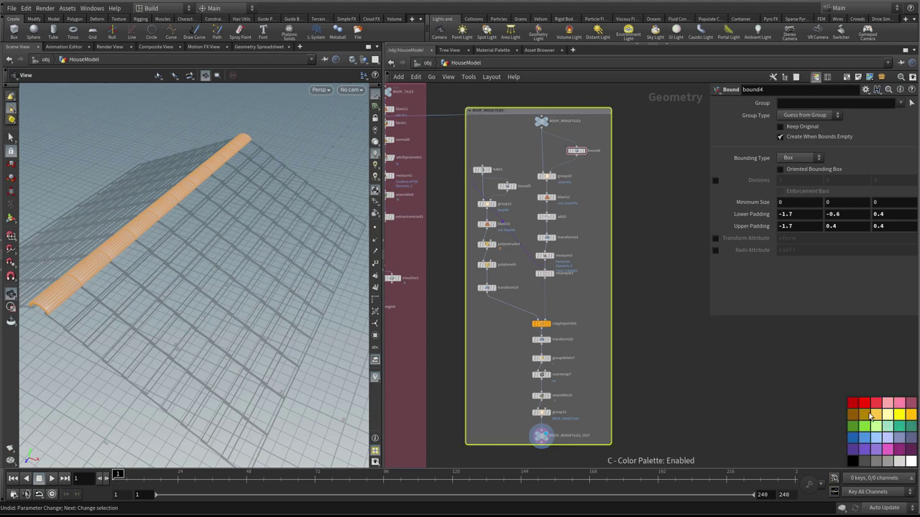
pyautogui.click(875, 462)
pyautogui.press('c')
pyautogui.scroll(-4, 653, 329)
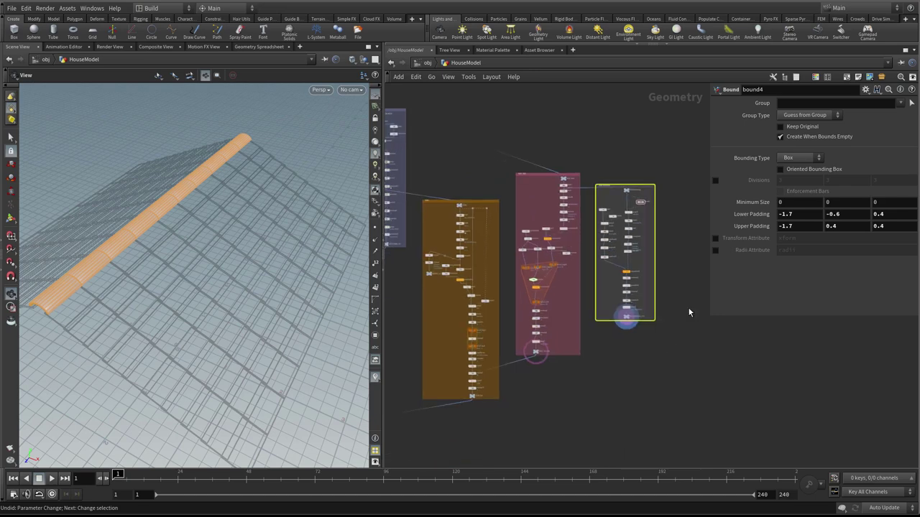
# - Wire the ROOF_RIDGETILES_OUT null into merge3 and display the merged house
pyautogui.scroll(4, 617, 337)
pyautogui.click(640, 291)
pyautogui.scroll(-2, 604, 406)
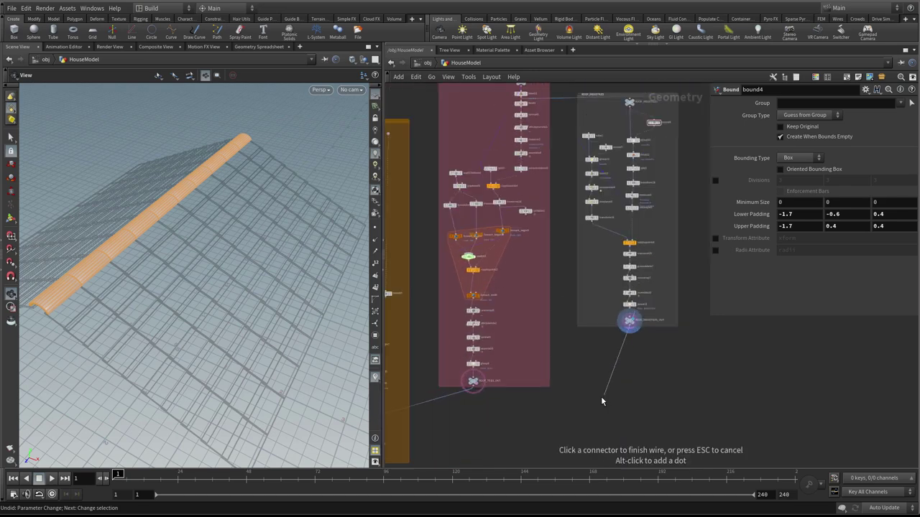
pyautogui.scroll(-3, 598, 415)
pyautogui.moveTo(507, 460); pyautogui.dragTo(686, 302, button='middle')
pyautogui.scroll(-2, 686, 302)
pyautogui.scroll(5, 512, 302)
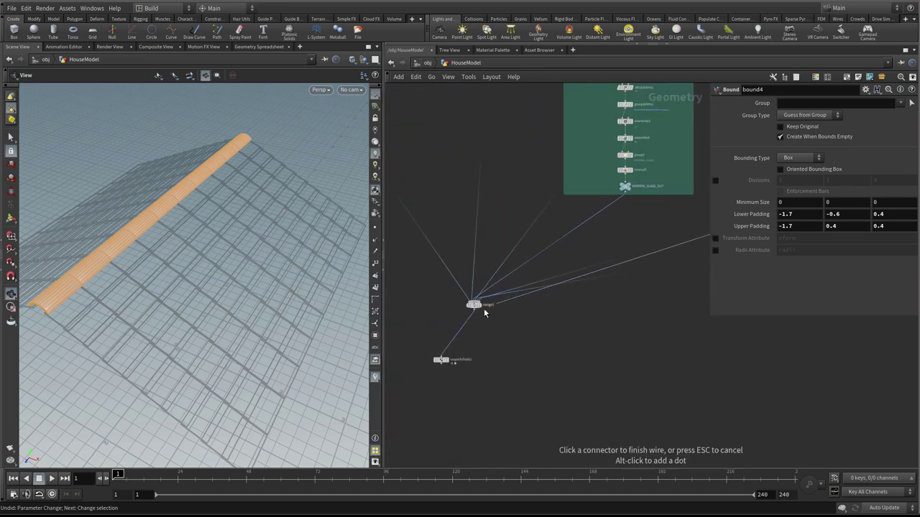
pyautogui.click(481, 309)
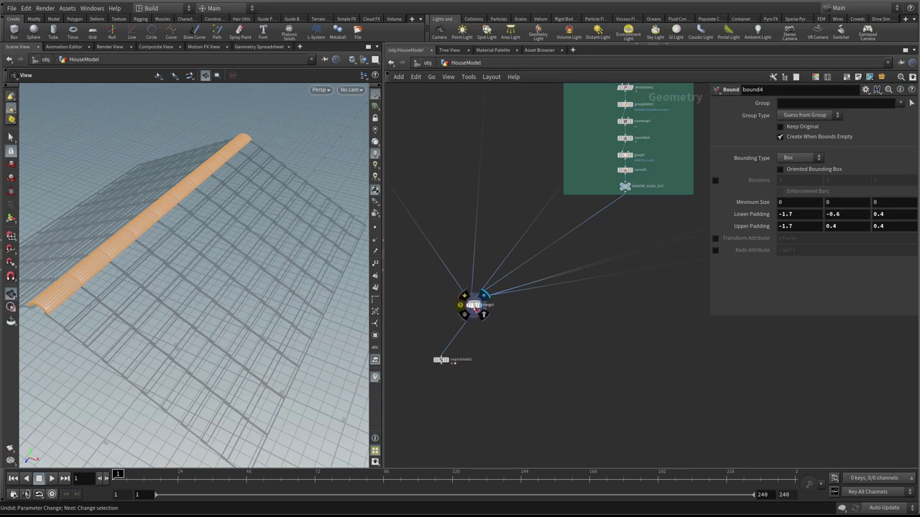
pyautogui.click(485, 296)
pyautogui.moveTo(474, 306); pyautogui.dragTo(511, 321)
pyautogui.click(511, 321)
# - Make room above ROOF_RIDGETILES_OUT and insert a Normal node between uvunwrap7 and assemble10
pyautogui.scroll(-3, 641, 350)
pyautogui.moveTo(572, 358); pyautogui.dragTo(327, 385, button='middle')
pyautogui.moveTo(596, 316); pyautogui.dragTo(417, 371, button='middle')
pyautogui.scroll(6, 583, 276)
pyautogui.moveTo(597, 302); pyautogui.dragTo(535, 377, button='middle')
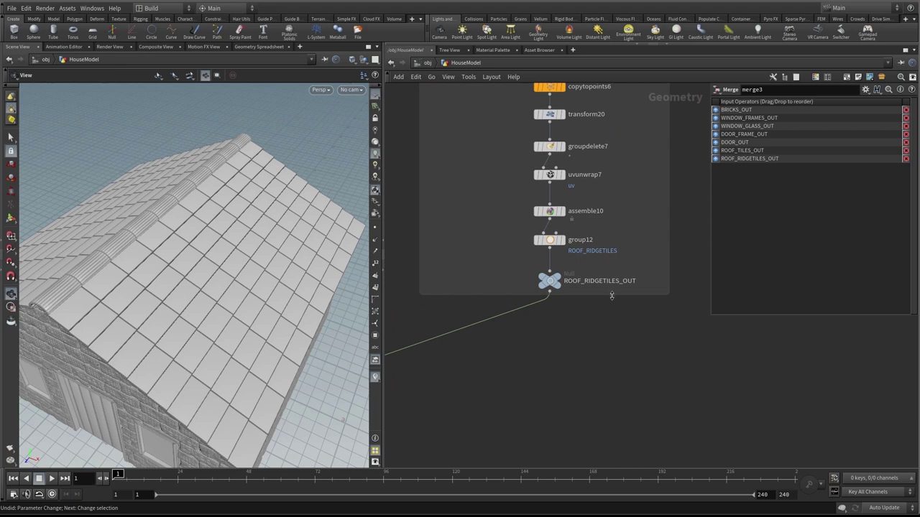
pyautogui.moveTo(550, 281); pyautogui.dragTo(552, 304)
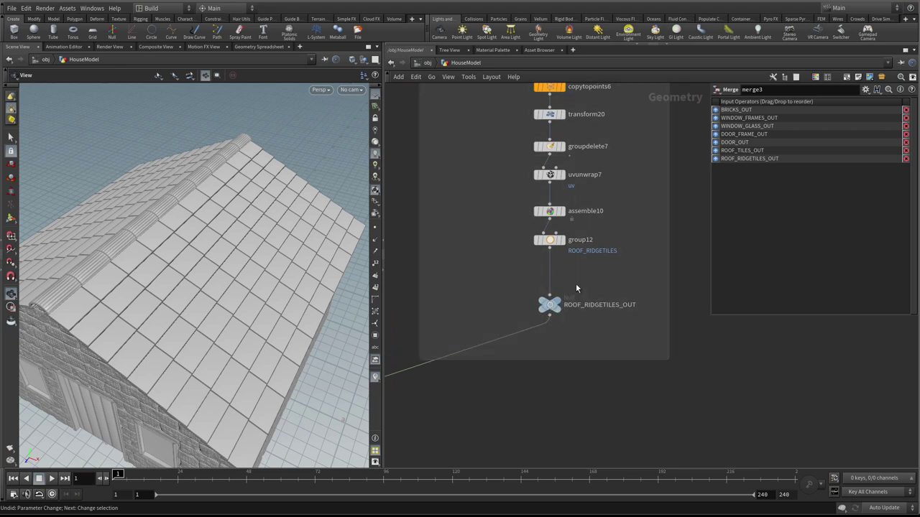
pyautogui.moveTo(576, 283); pyautogui.dragTo(588, 340, button='middle')
pyautogui.press('Tab')
pyautogui.write('no')
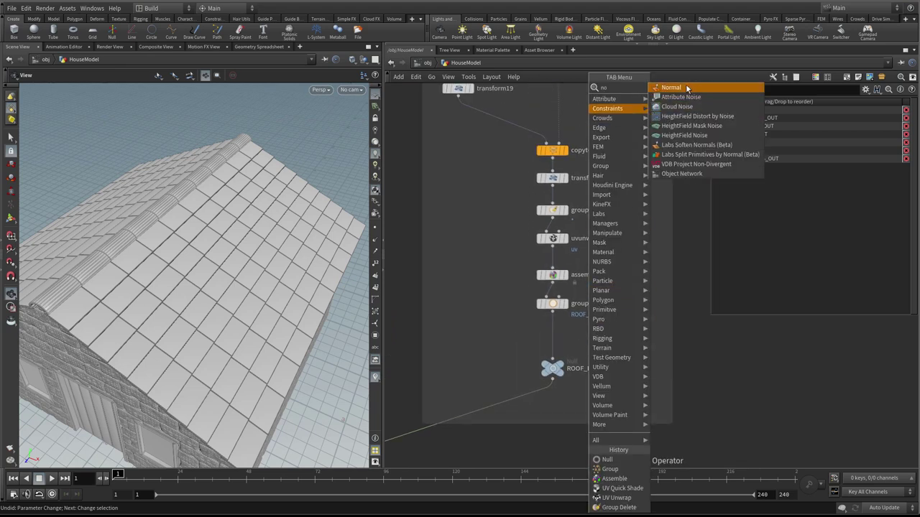
pyautogui.click(688, 89)
pyautogui.click(544, 263)
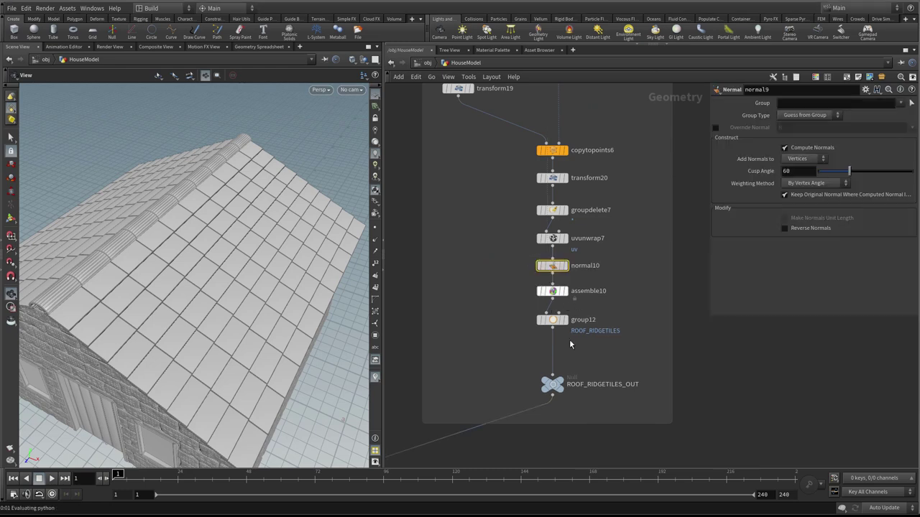
# - Move ROOF_RIDGETILES_OUT up close to group12 and shorten the ROOF_RIDGETILES network box
pyautogui.scroll(-4, 574, 351)
pyautogui.moveTo(566, 377); pyautogui.dragTo(568, 362)
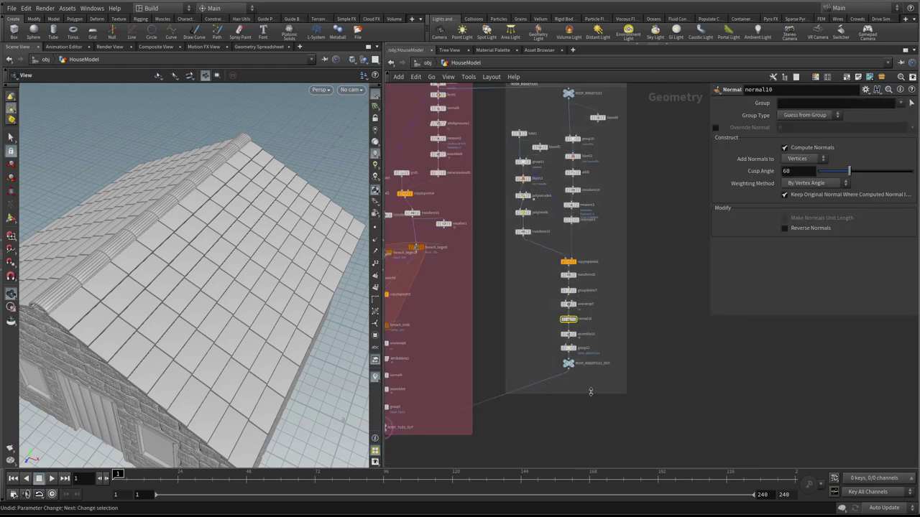
pyautogui.moveTo(591, 394); pyautogui.dragTo(590, 378)
# - Examine the merged house from several angles, through merge3 and the UV Quick Shade node below it
pyautogui.scroll(-3, 587, 399)
pyautogui.moveTo(587, 399); pyautogui.dragTo(738, 264, button='middle')
pyautogui.moveTo(579, 351); pyautogui.dragTo(740, 270, button='middle')
pyautogui.scroll(3, 561, 291)
pyautogui.scroll(1, 560, 291)
pyautogui.click(541, 291)
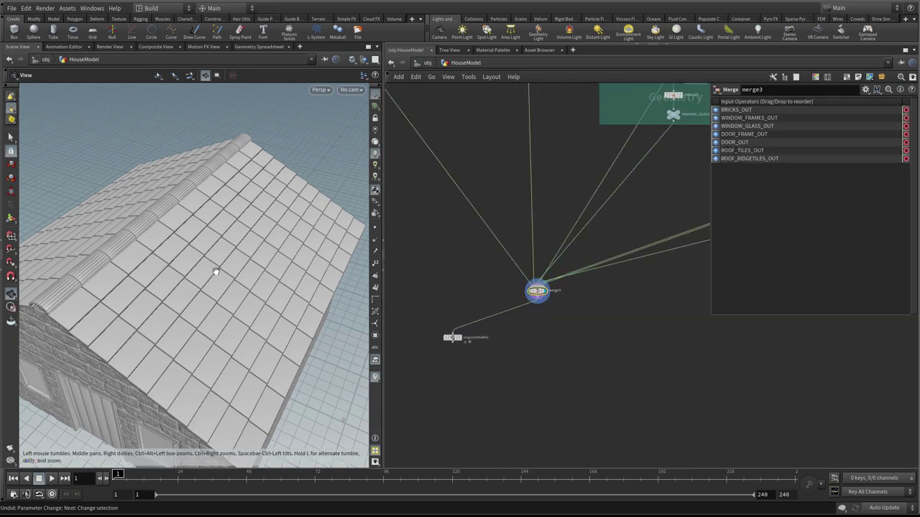
pyautogui.moveTo(215, 266); pyautogui.dragTo(238, 209)
pyautogui.moveTo(250, 189); pyautogui.dragTo(119, 219, button='right')
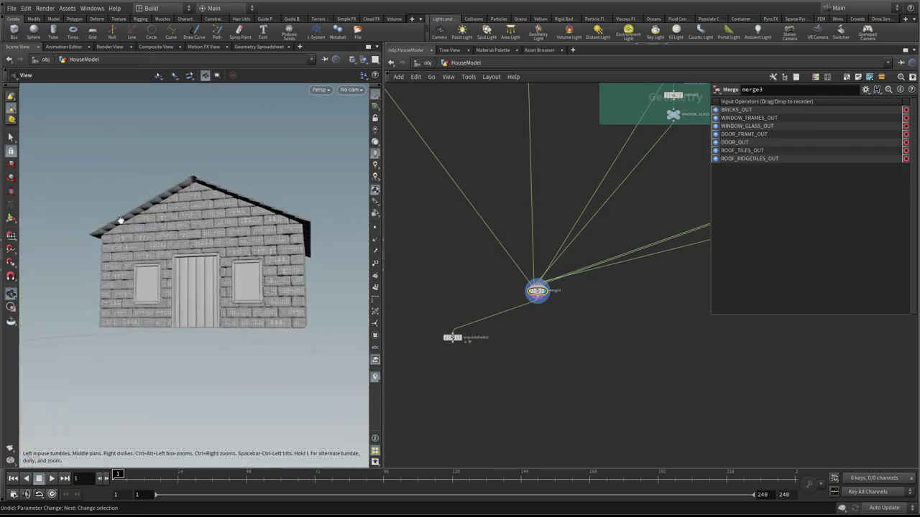
pyautogui.moveTo(330, 277); pyautogui.dragTo(294, 345)
pyautogui.press('r')
pyautogui.click(449, 340)
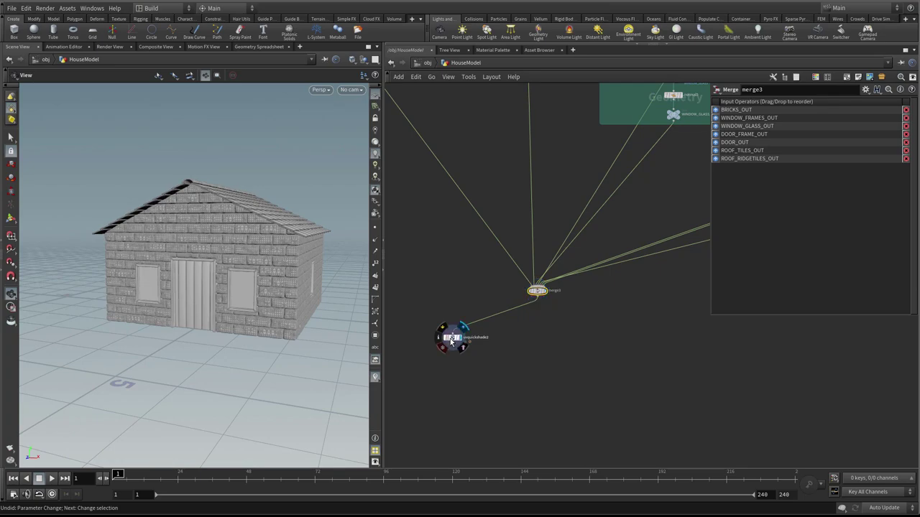
pyautogui.moveTo(237, 291); pyautogui.dragTo(252, 216)
# - Save the scene file, frame the house in the viewport, and display merge3 again
pyautogui.hotkey('ctrl', 's')
pyautogui.hotkey('space', 'g')
pyautogui.scroll(3, 181, 236)
pyautogui.click(547, 294)
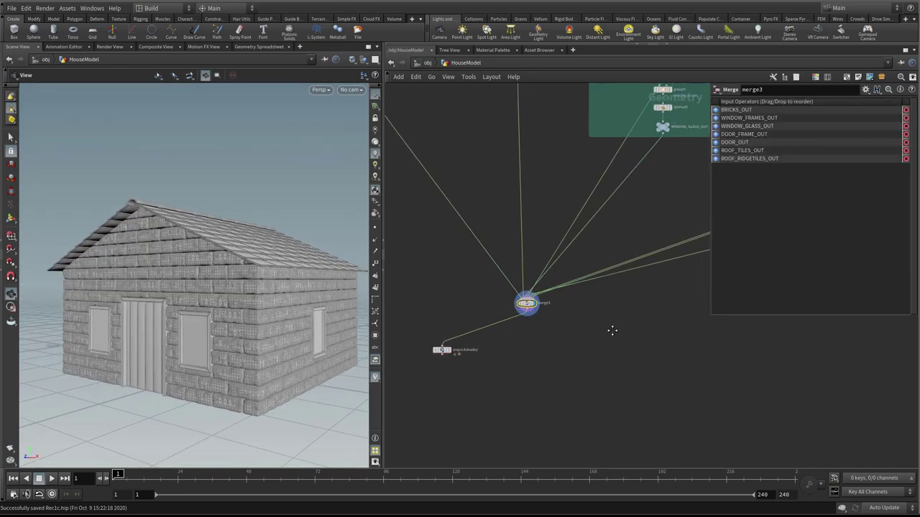
# - Hide the parameter pane and examine the complete node network and the finished house's walls and roof from all sides
pyautogui.press('p')
pyautogui.scroll(-5, 613, 328)
pyautogui.moveTo(662, 256); pyautogui.dragTo(606, 354, button='middle')
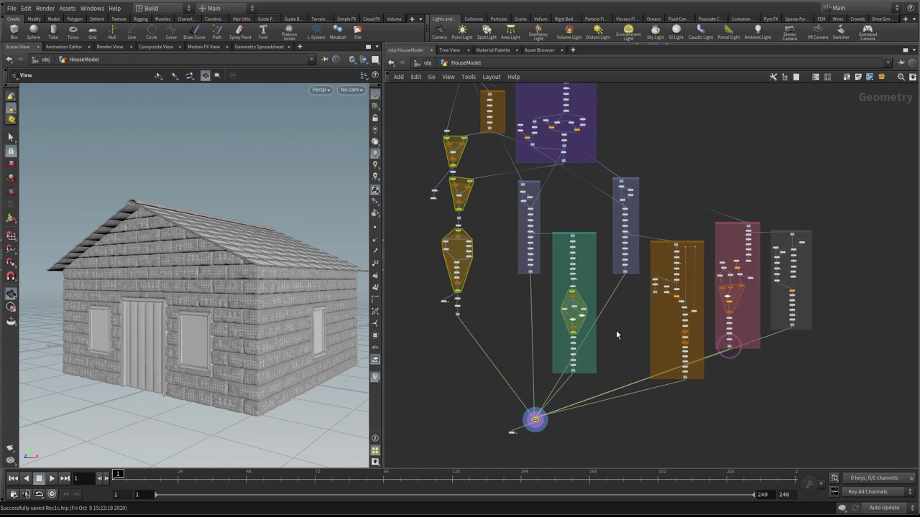
pyautogui.moveTo(604, 287); pyautogui.dragTo(614, 333, button='middle')
pyautogui.moveTo(426, 283); pyautogui.dragTo(474, 286, button='middle')
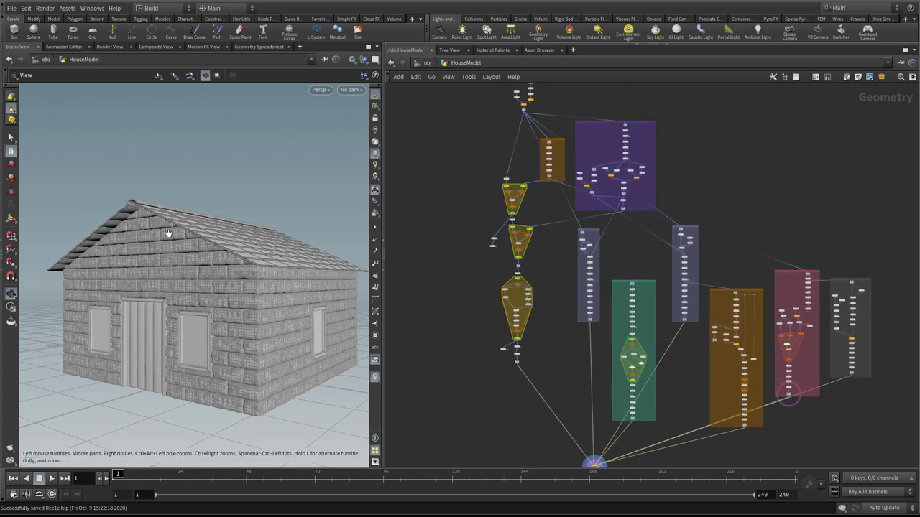
pyautogui.moveTo(168, 234); pyautogui.dragTo(211, 233)
pyautogui.scroll(4, 262, 251)
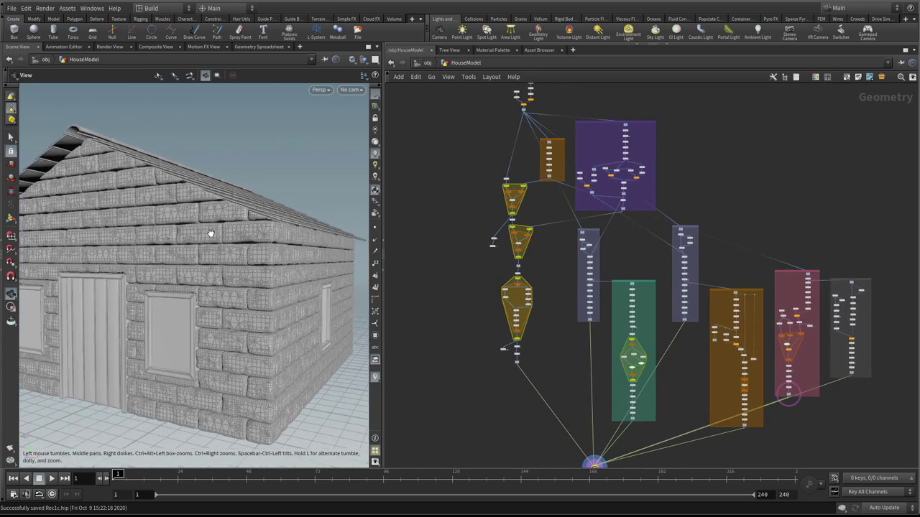
pyautogui.moveTo(175, 296); pyautogui.dragTo(212, 345)
pyautogui.moveTo(165, 223); pyautogui.dragTo(228, 243)
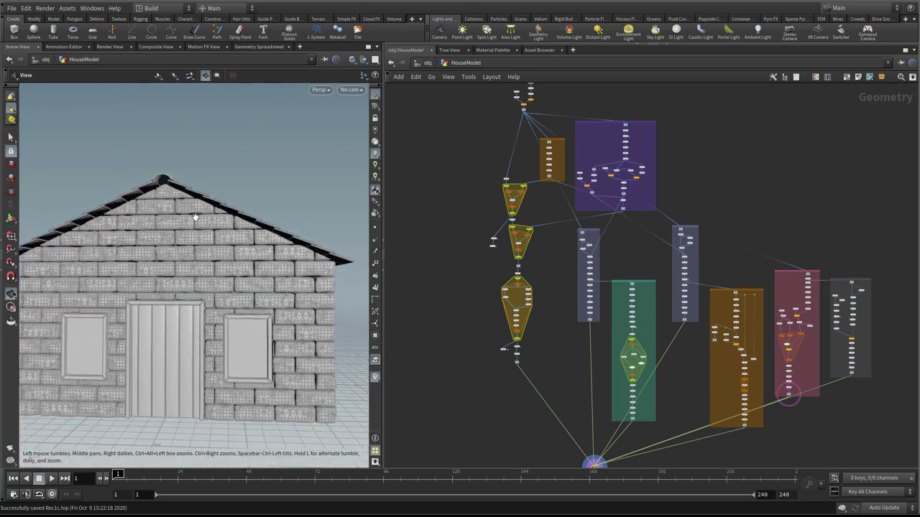
pyautogui.moveTo(125, 251); pyautogui.dragTo(236, 388)
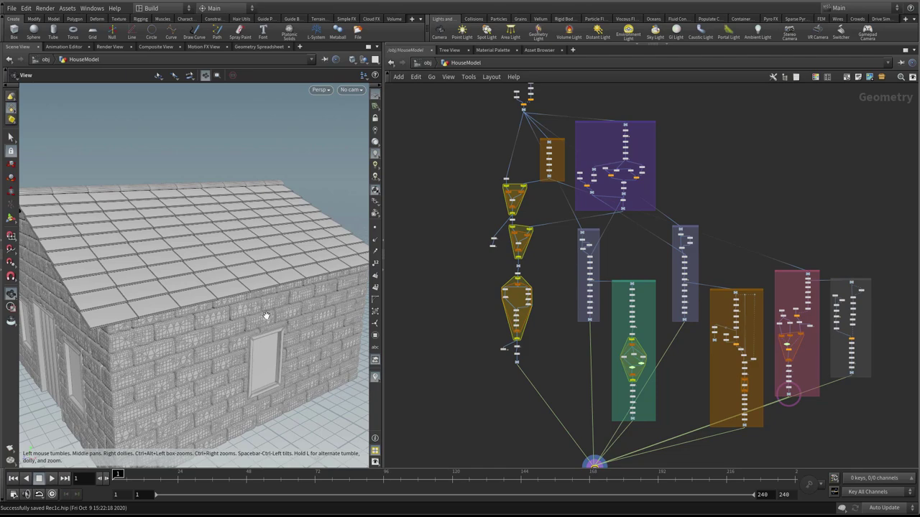
pyautogui.moveTo(257, 316); pyautogui.dragTo(201, 262)
pyautogui.scroll(-2, 425, 305)
pyautogui.scroll(1, 442, 310)
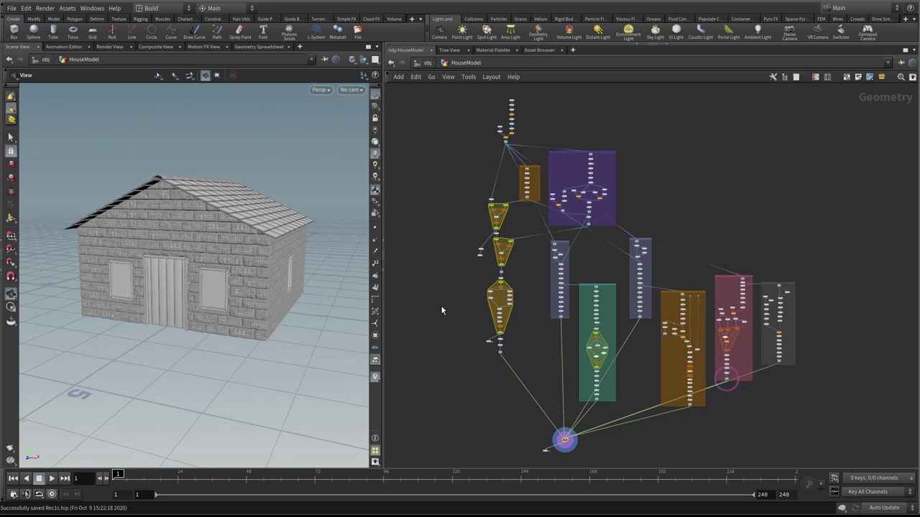
pyautogui.moveTo(261, 259); pyautogui.dragTo(220, 242)
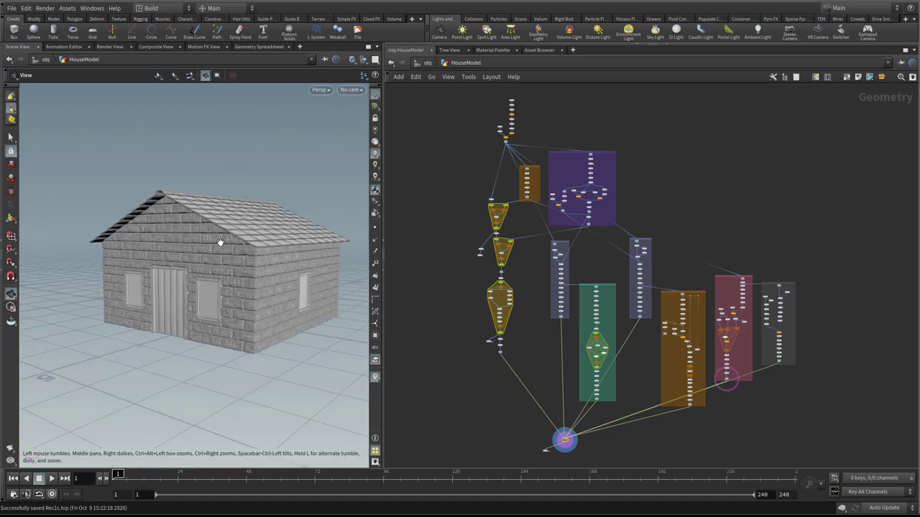